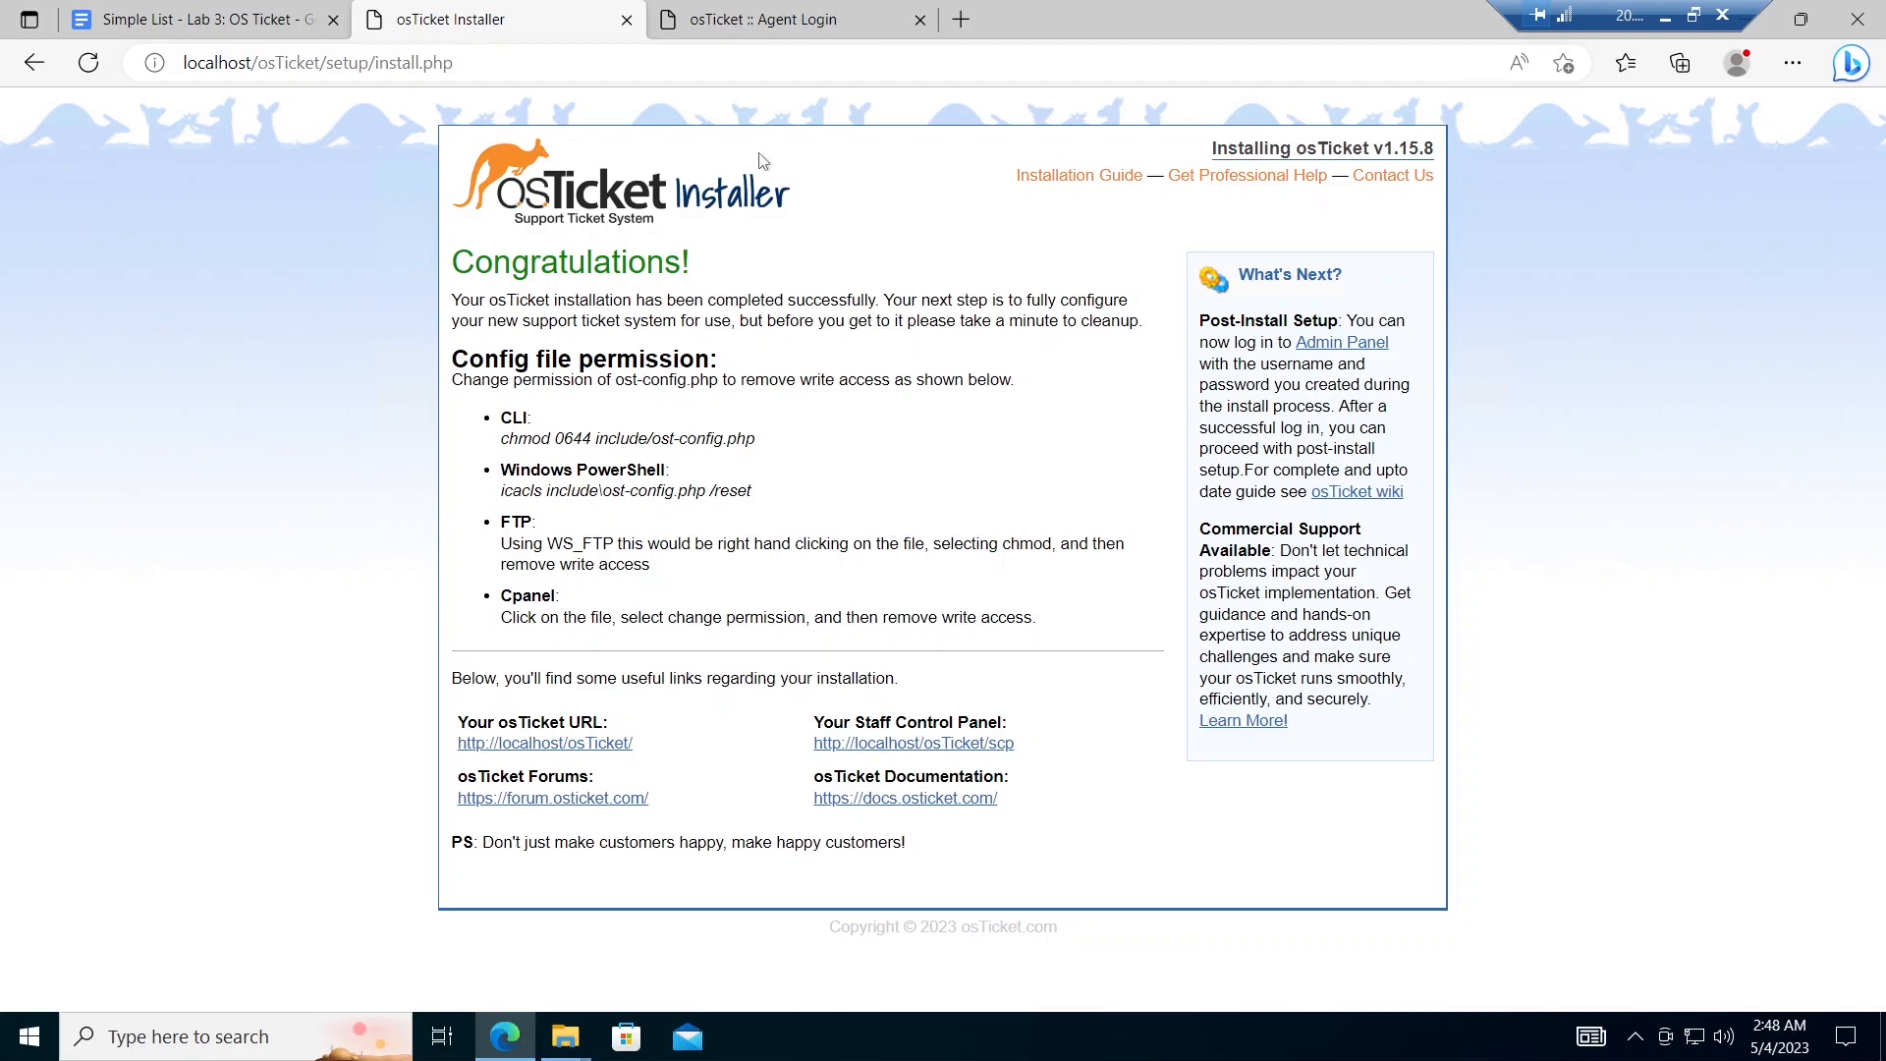
# Step: Log in to the osTicket staff control panel with the prefilled agent credentials
pyautogui.click(770, 12)
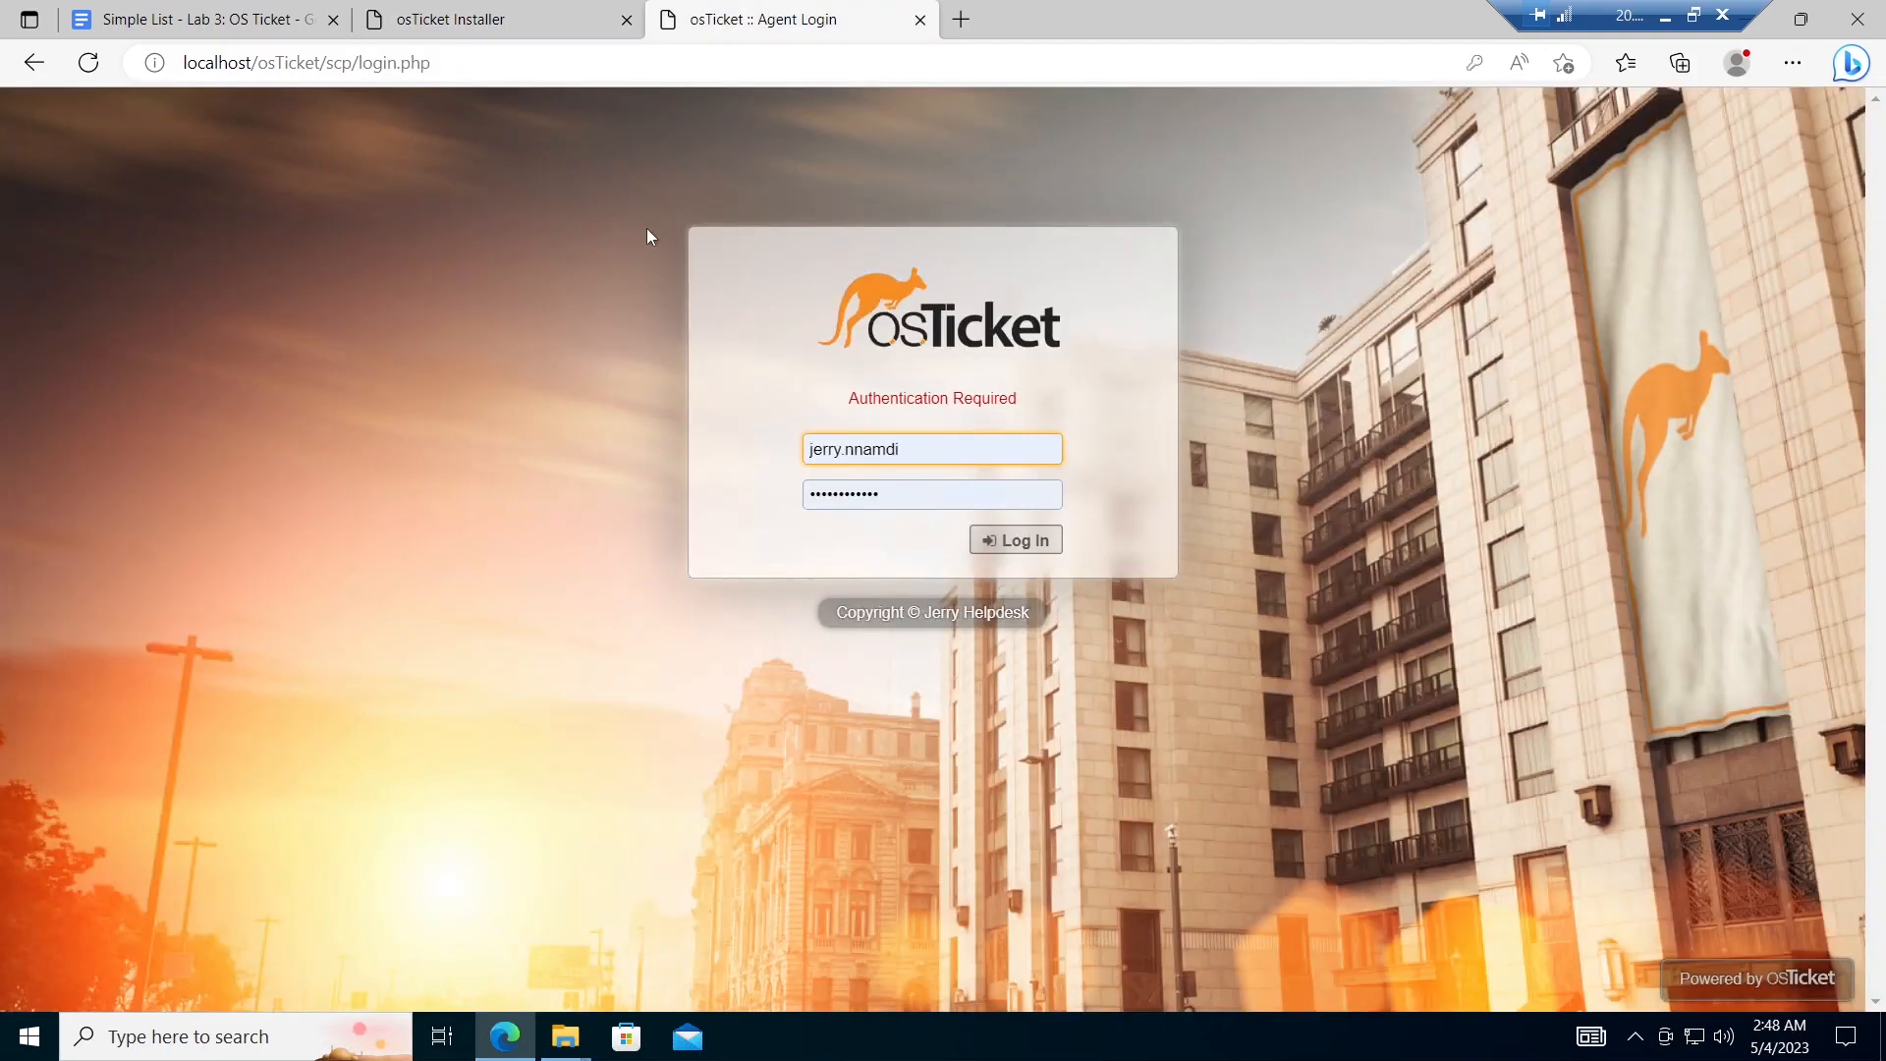
pyautogui.click(494, 10)
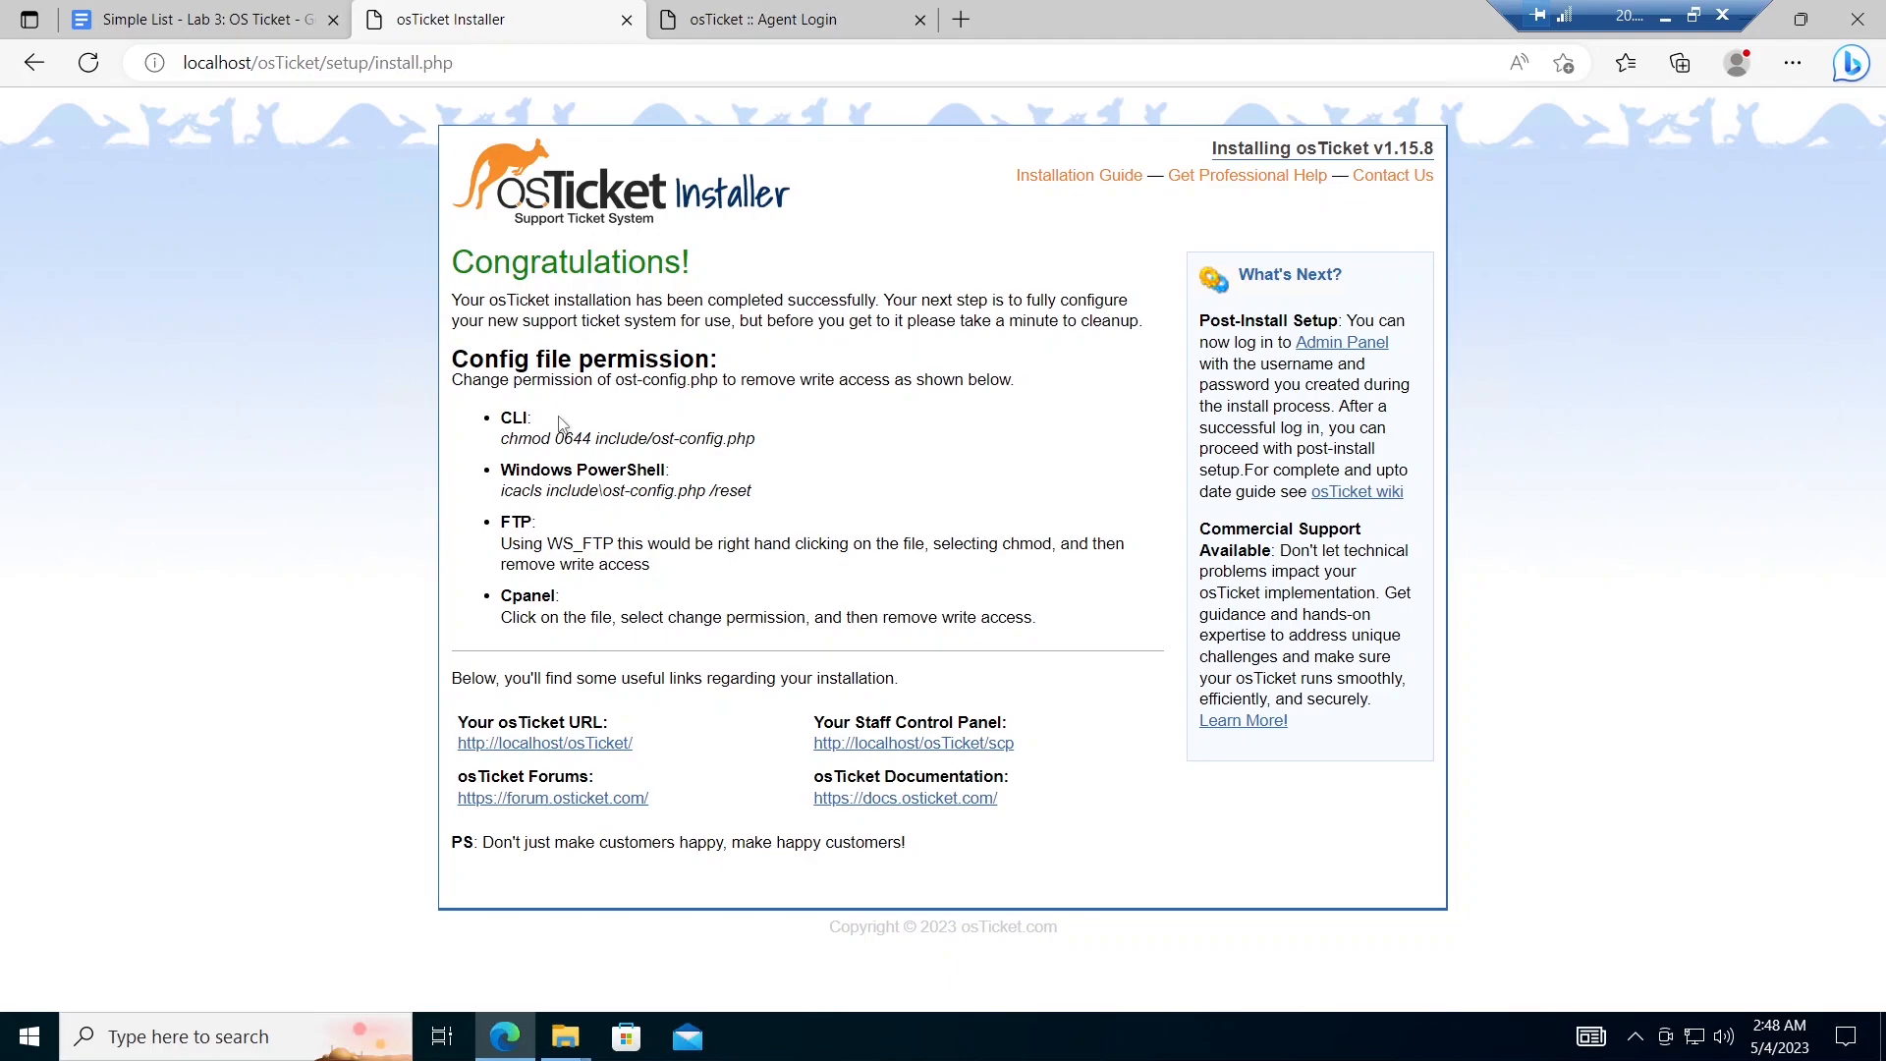
pyautogui.moveTo(795, 745); pyautogui.dragTo(1036, 745)
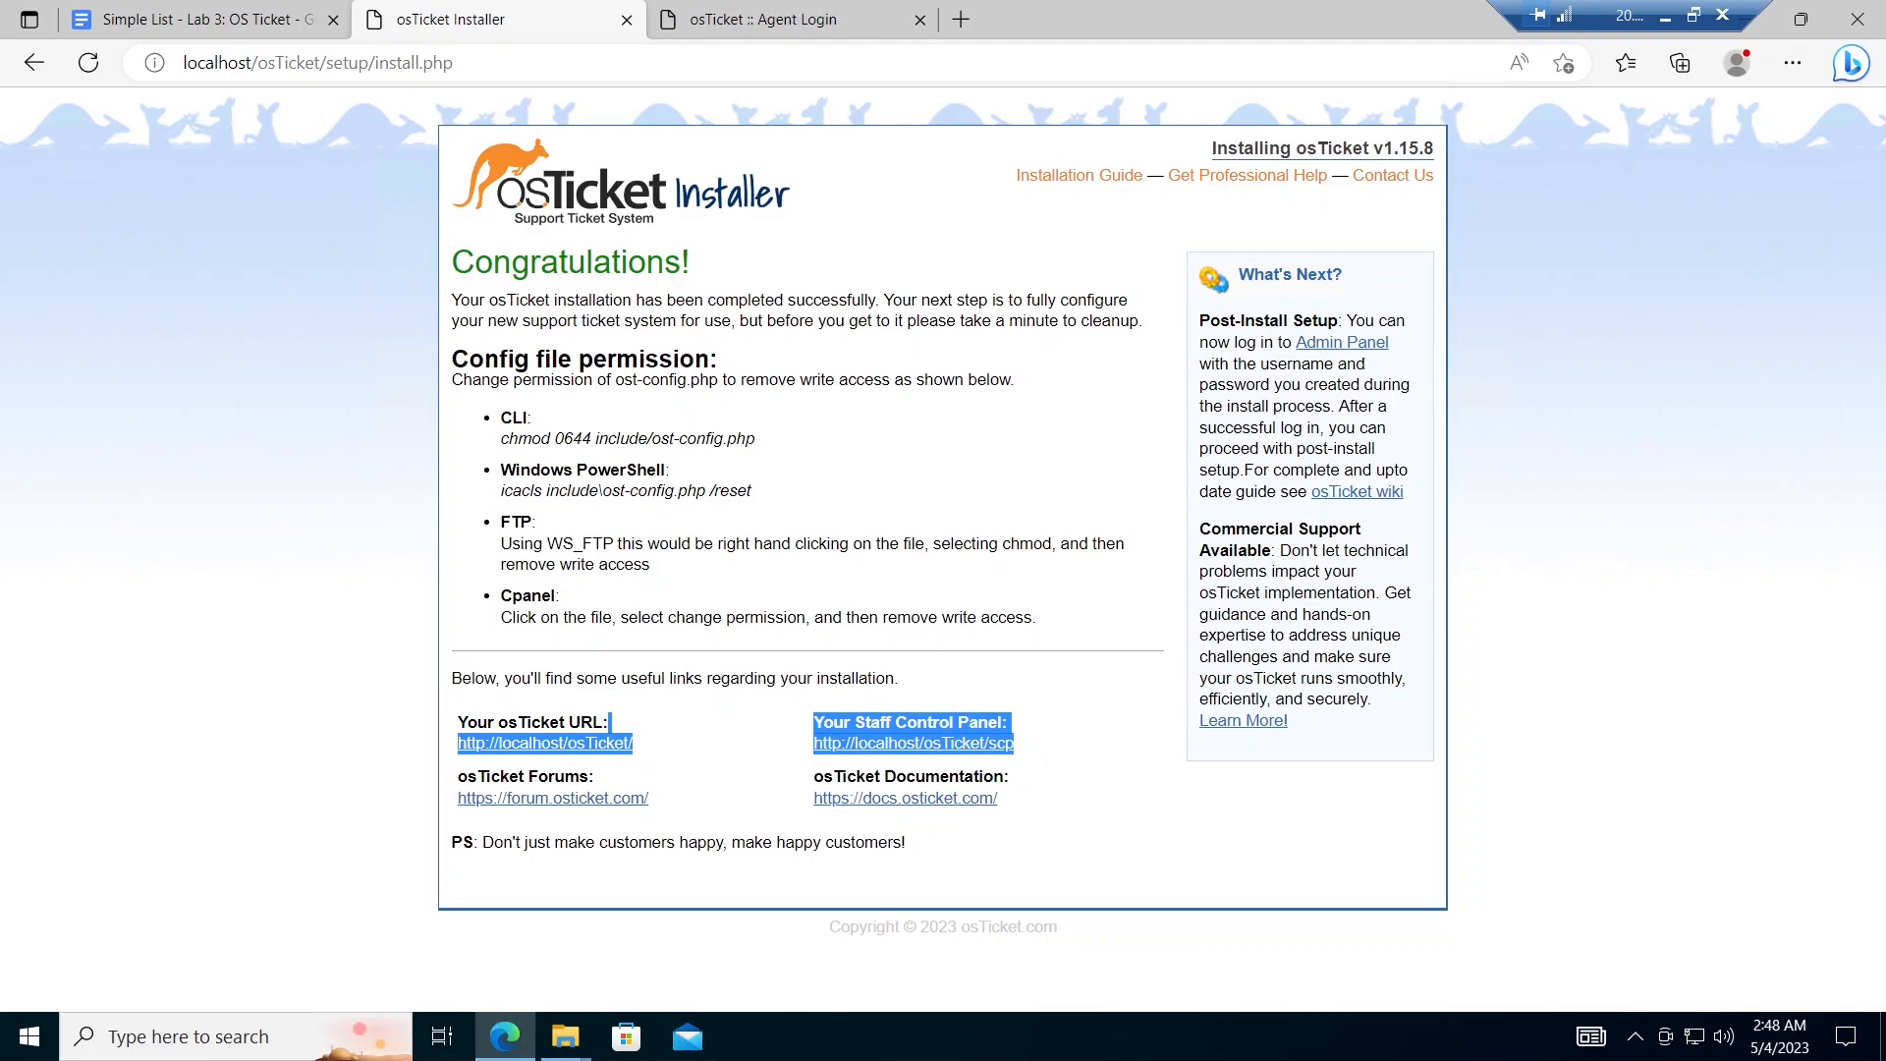
pyautogui.click(801, 18)
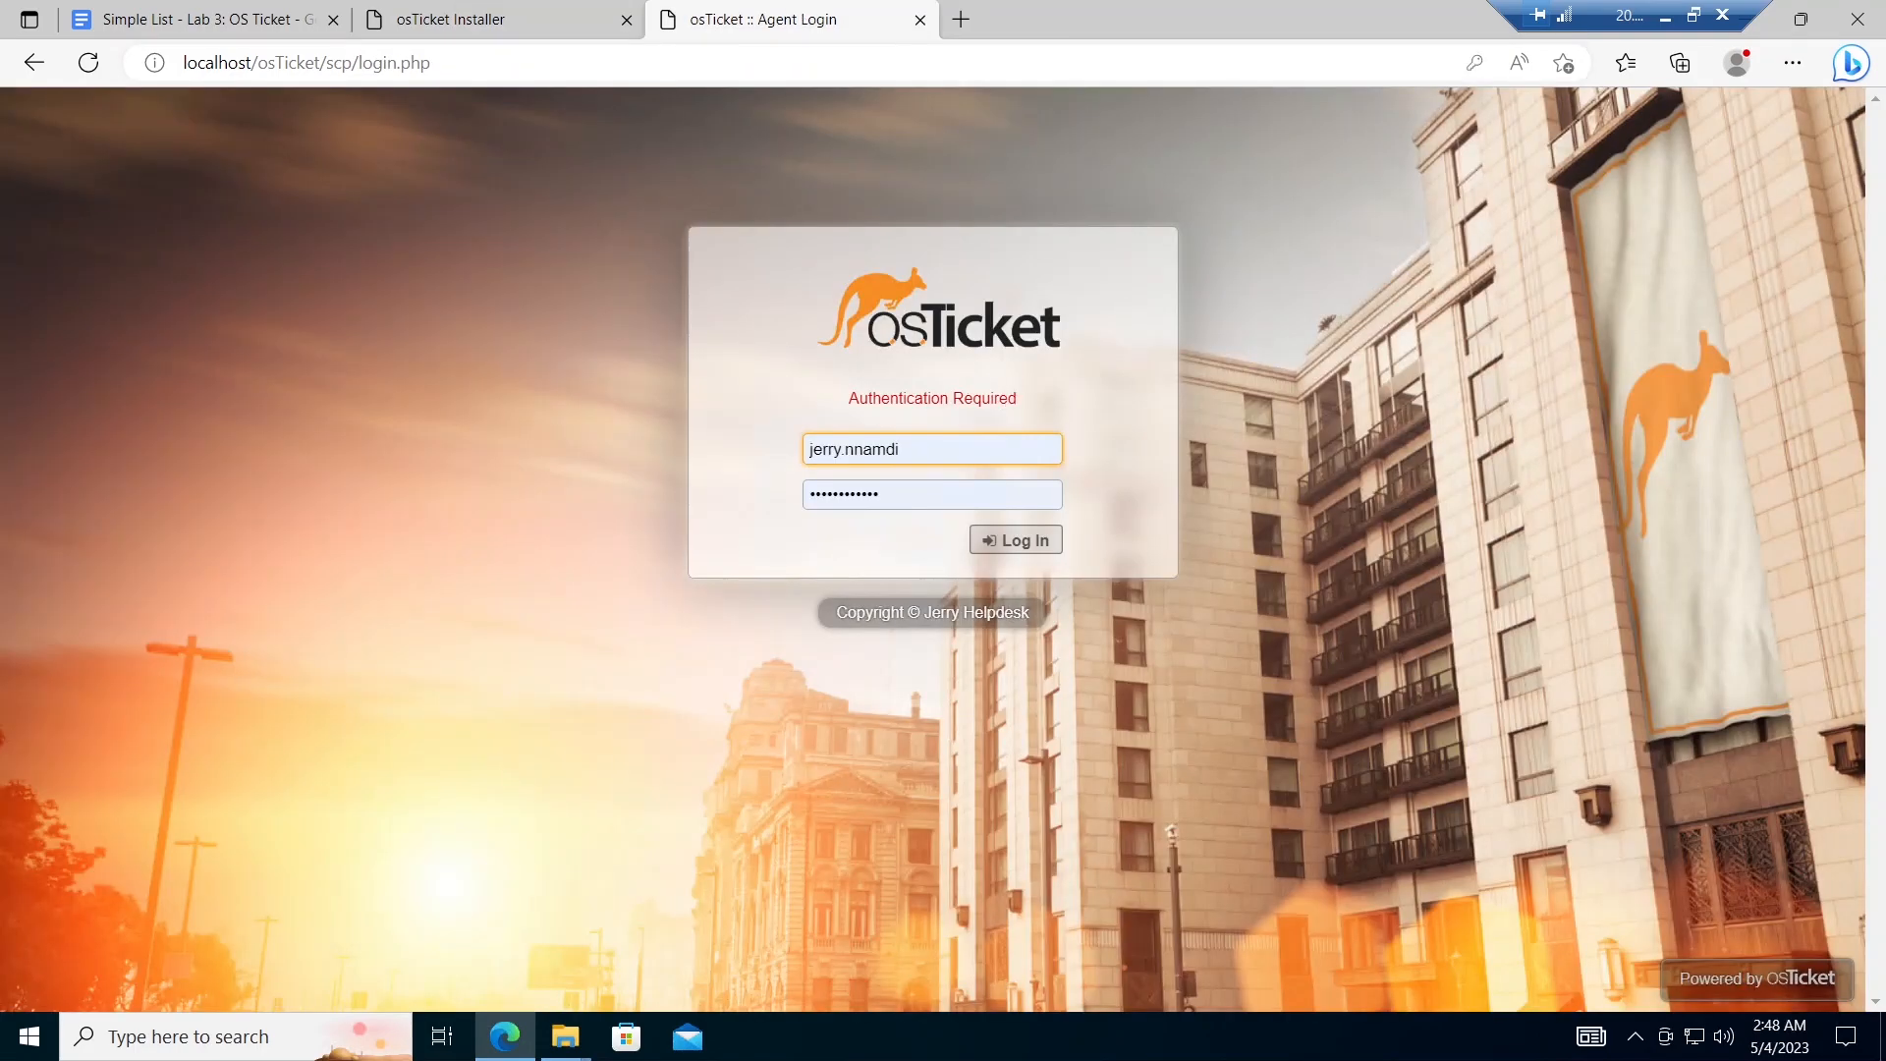
pyautogui.moveTo(920, 447); pyautogui.dragTo(750, 450)
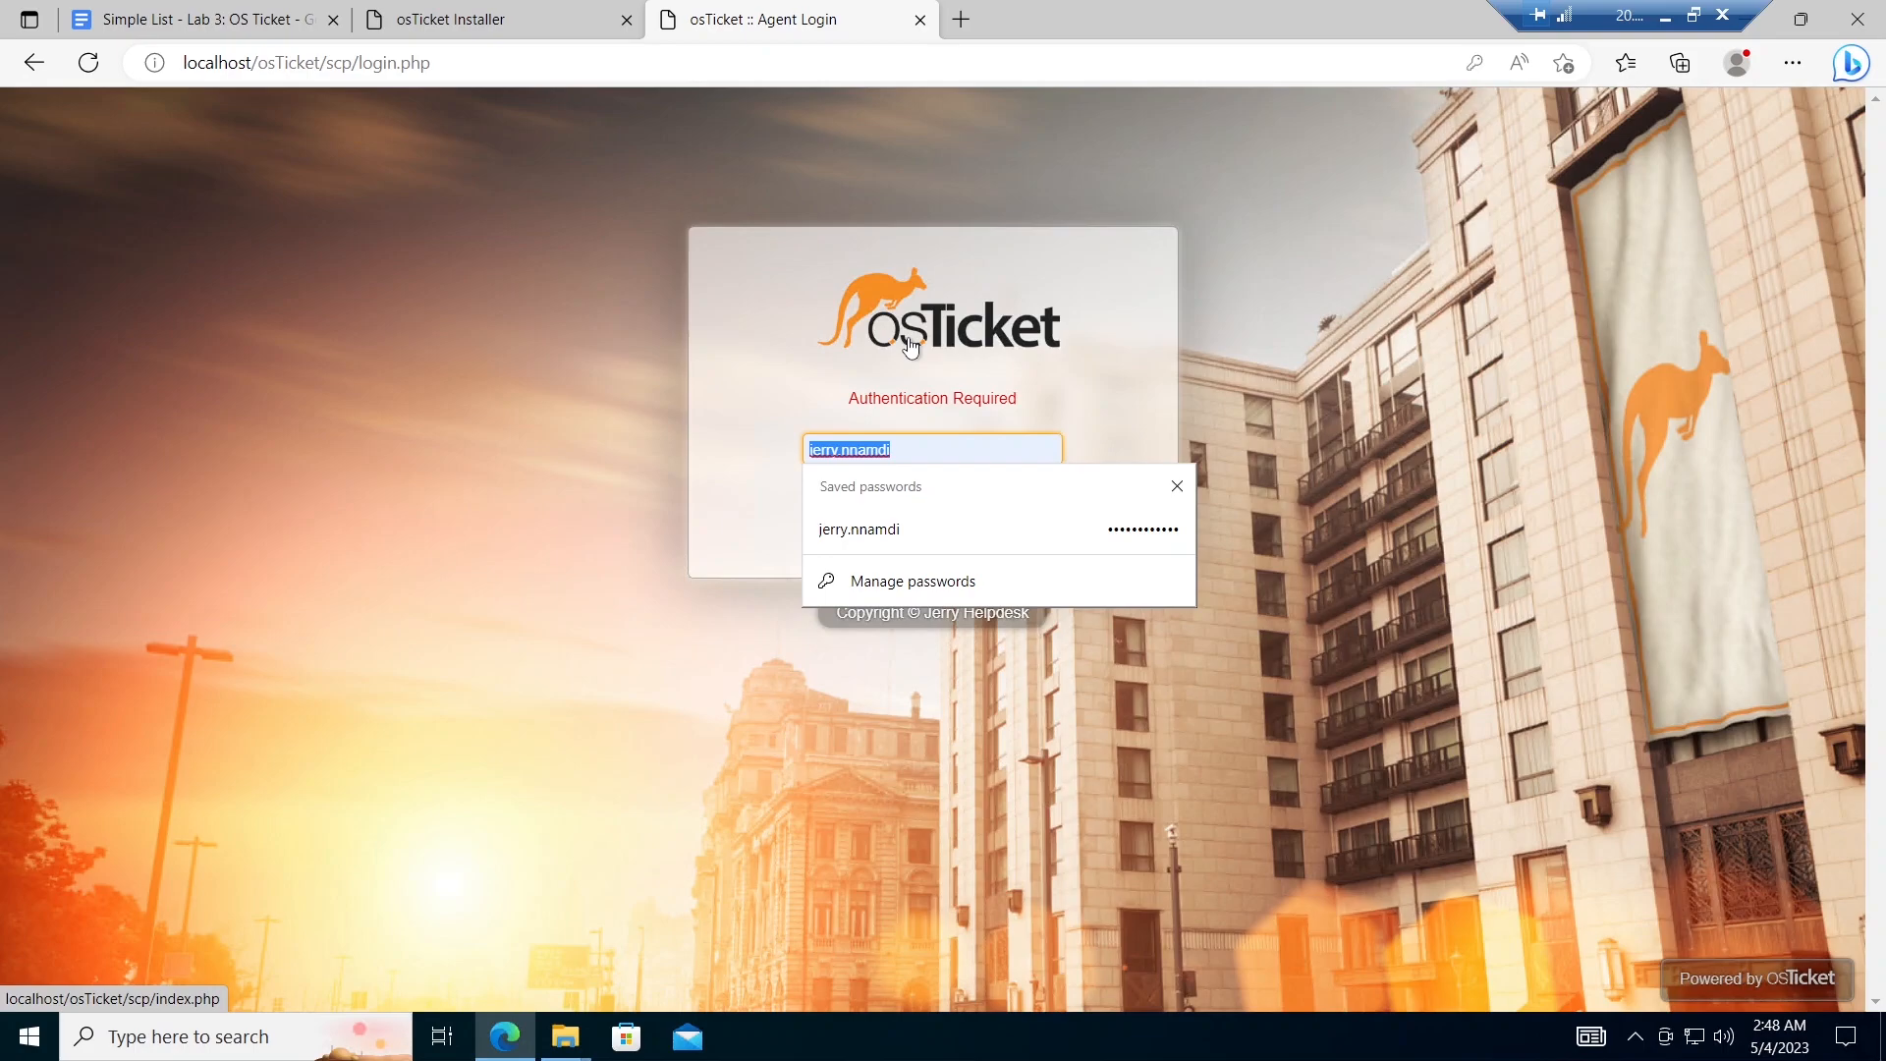
pyautogui.click(778, 385)
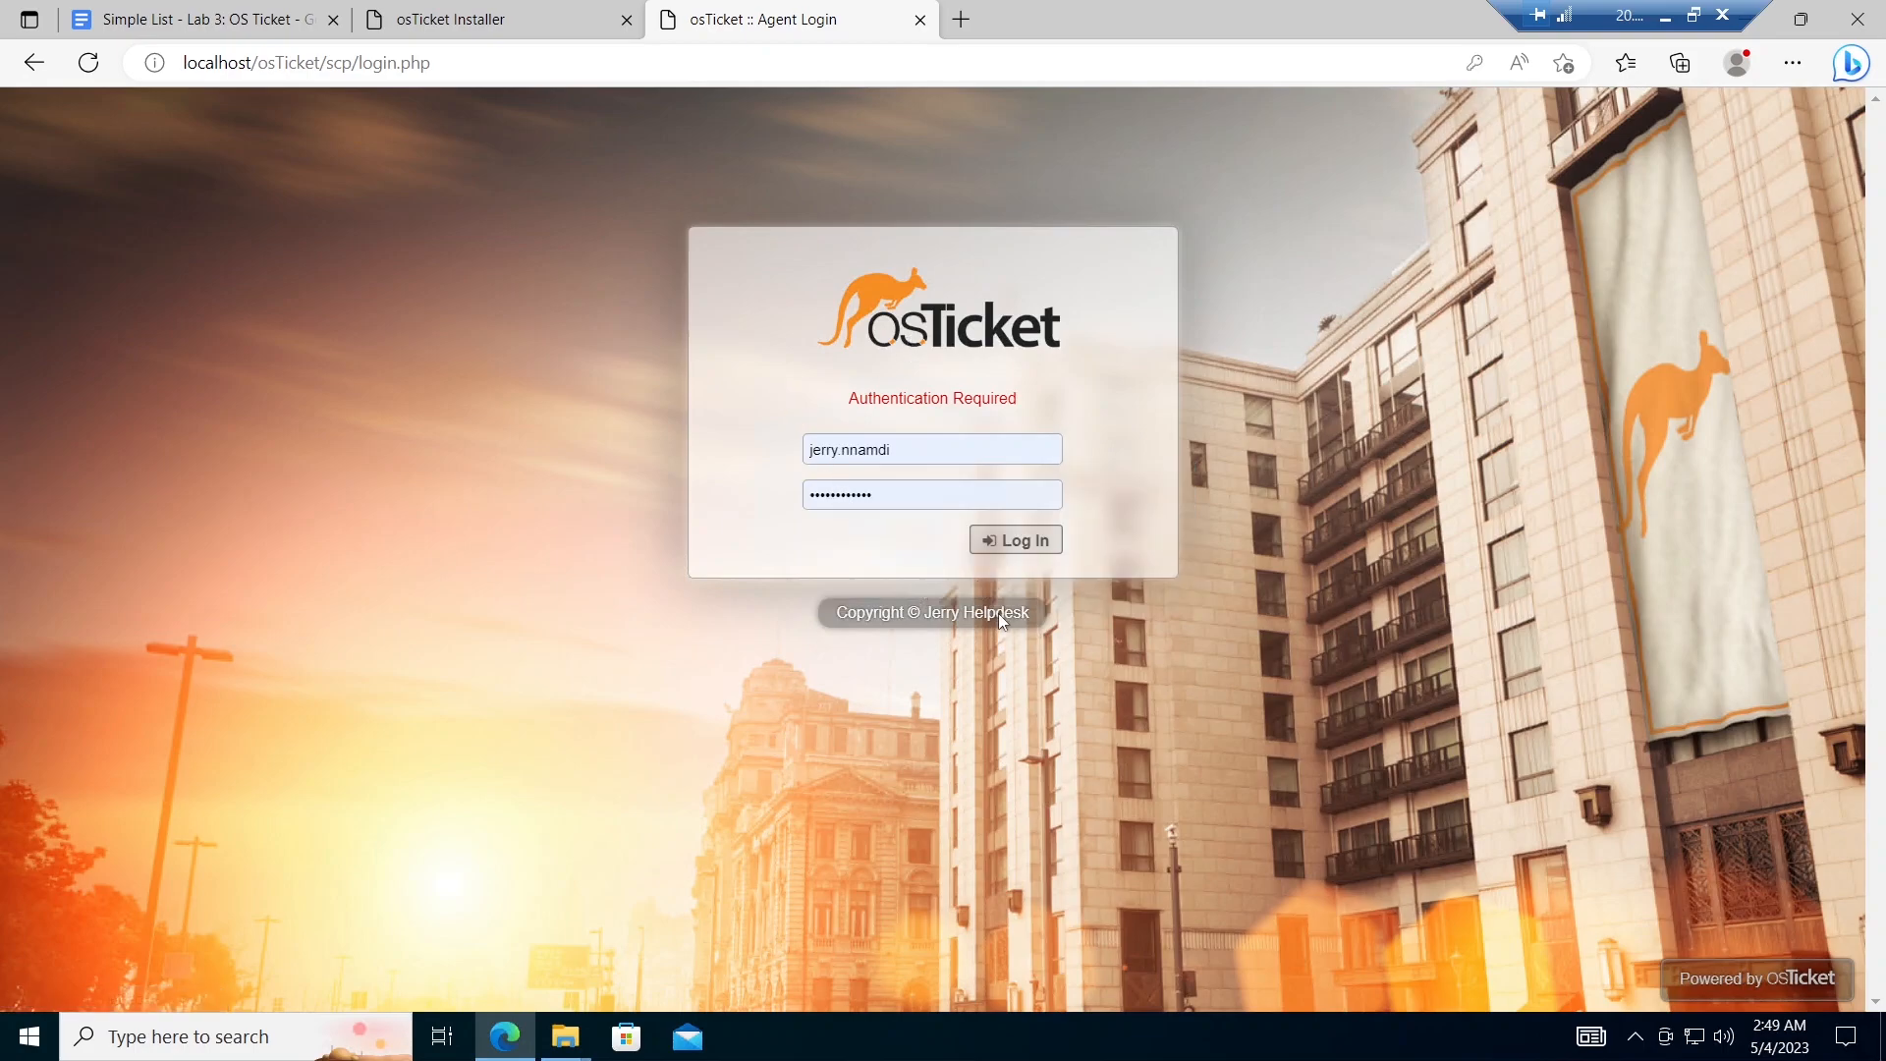
pyautogui.click(1022, 543)
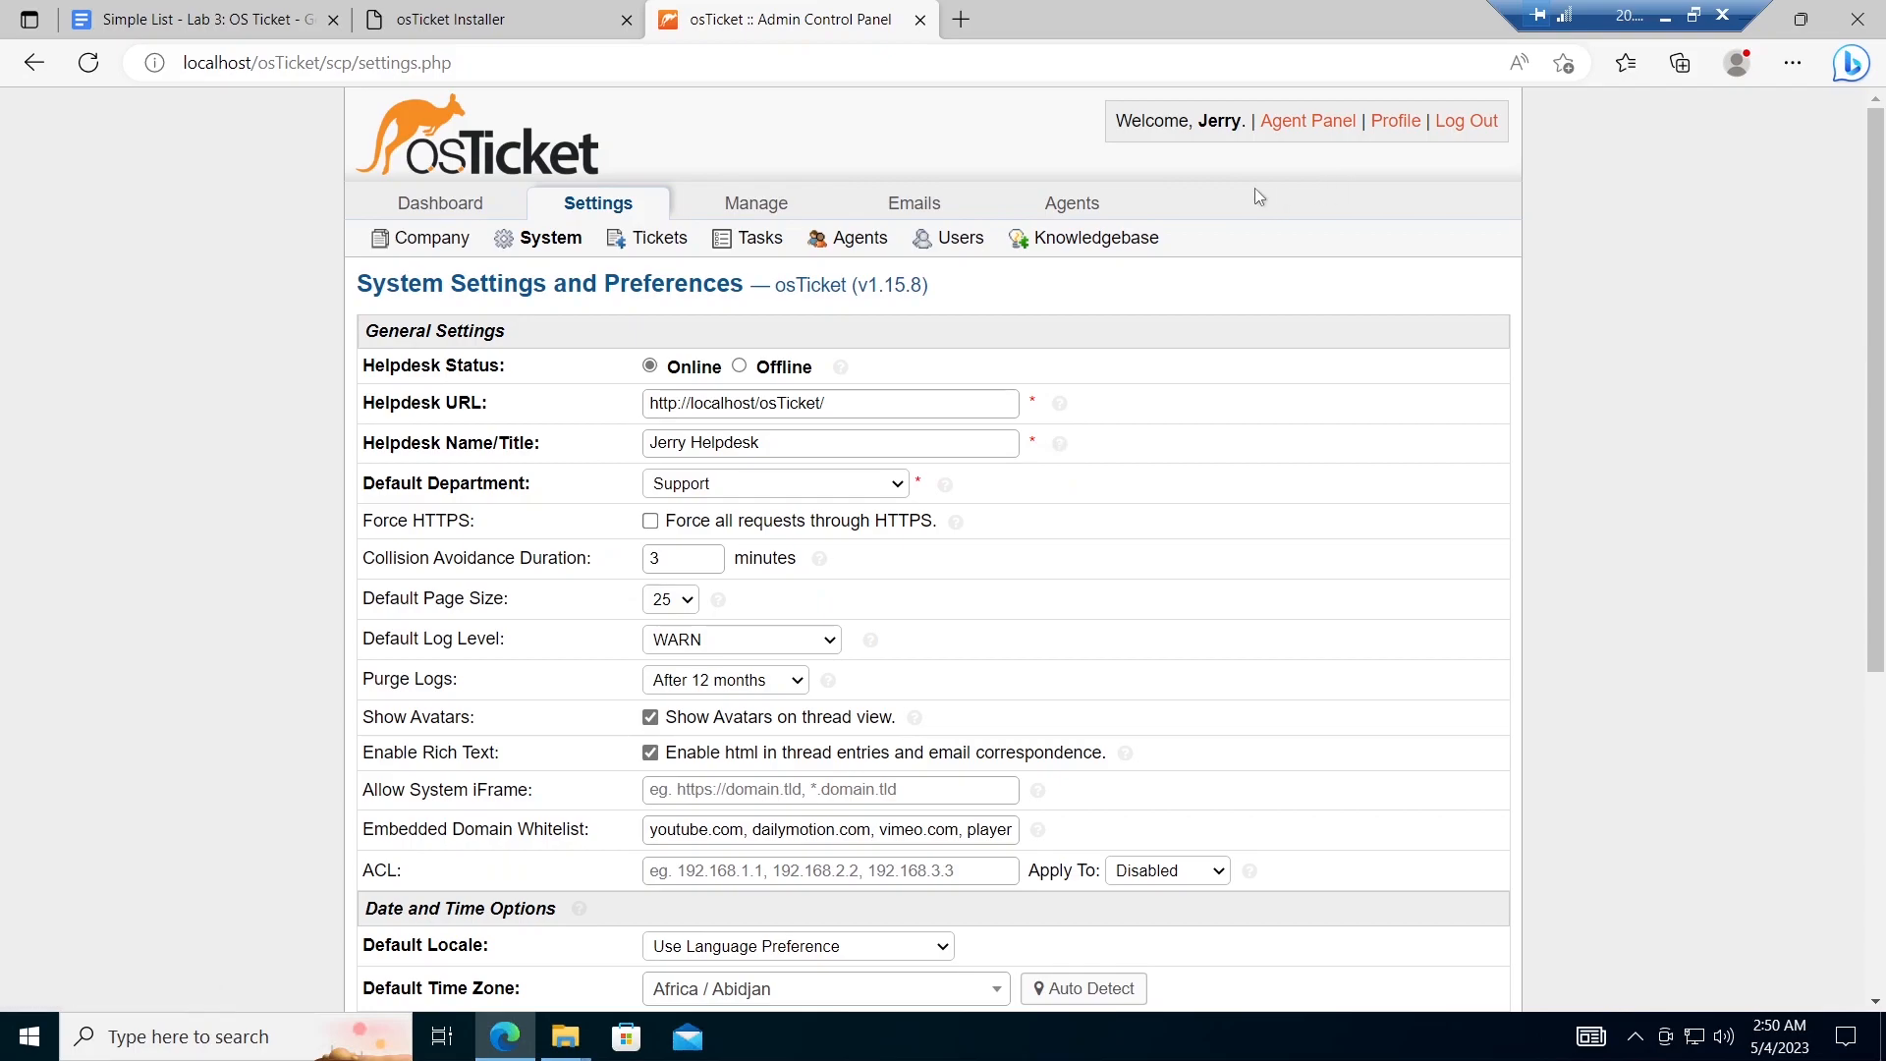
# Step: Start a new agent role, consult Part 3 of the lab document, and name the role Senior Admin
pyautogui.click(1076, 201)
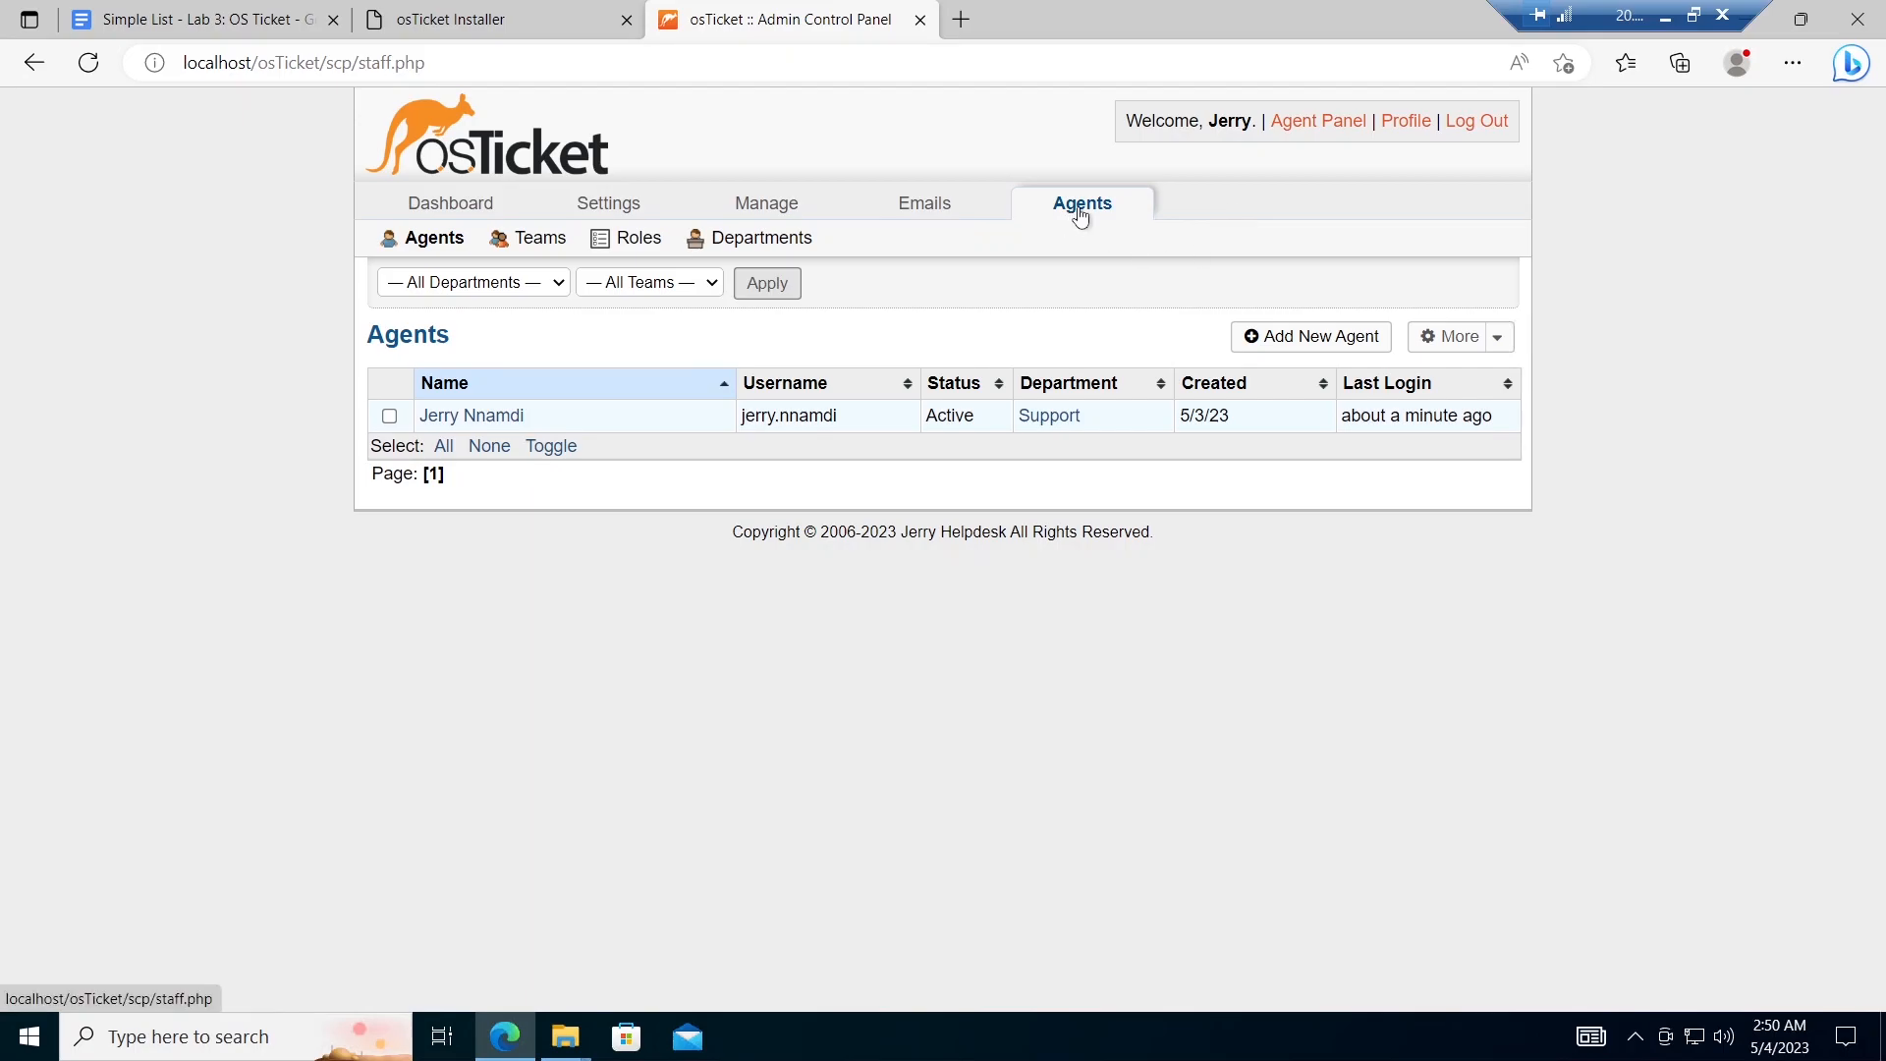
pyautogui.click(644, 245)
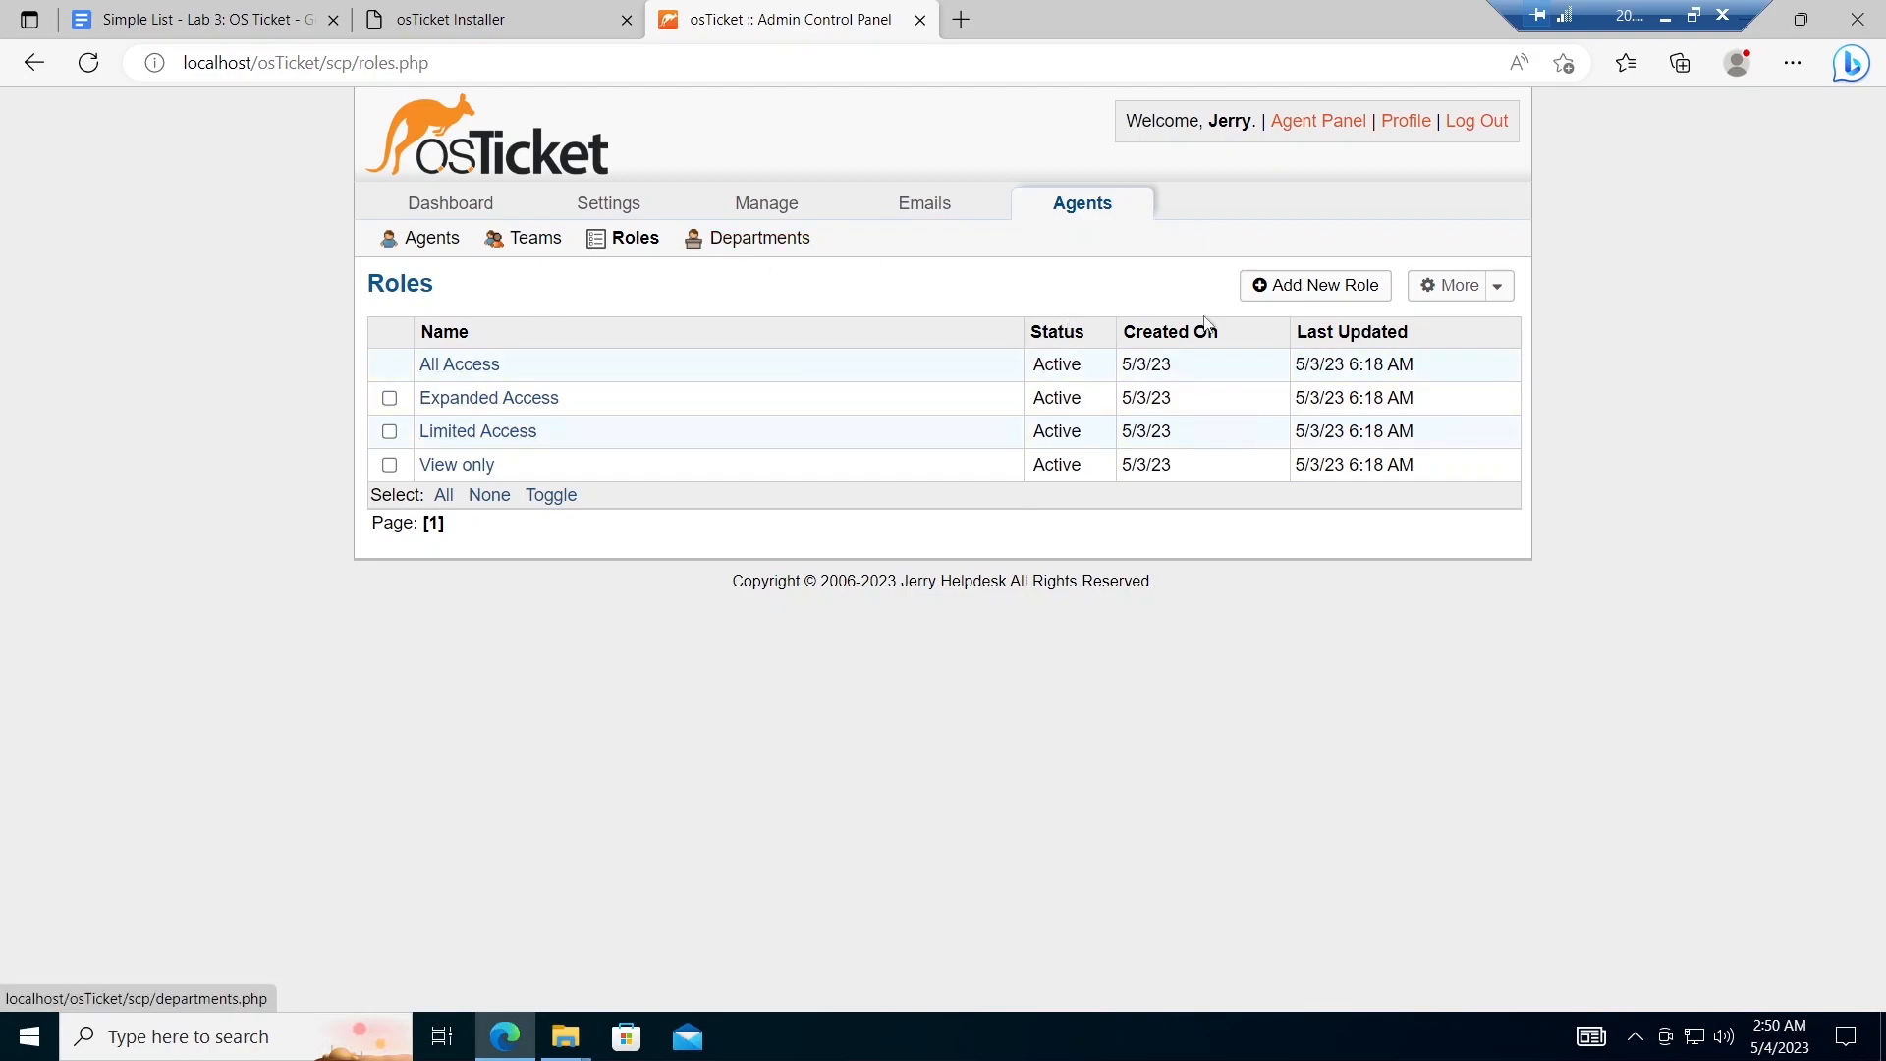
pyautogui.click(1354, 307)
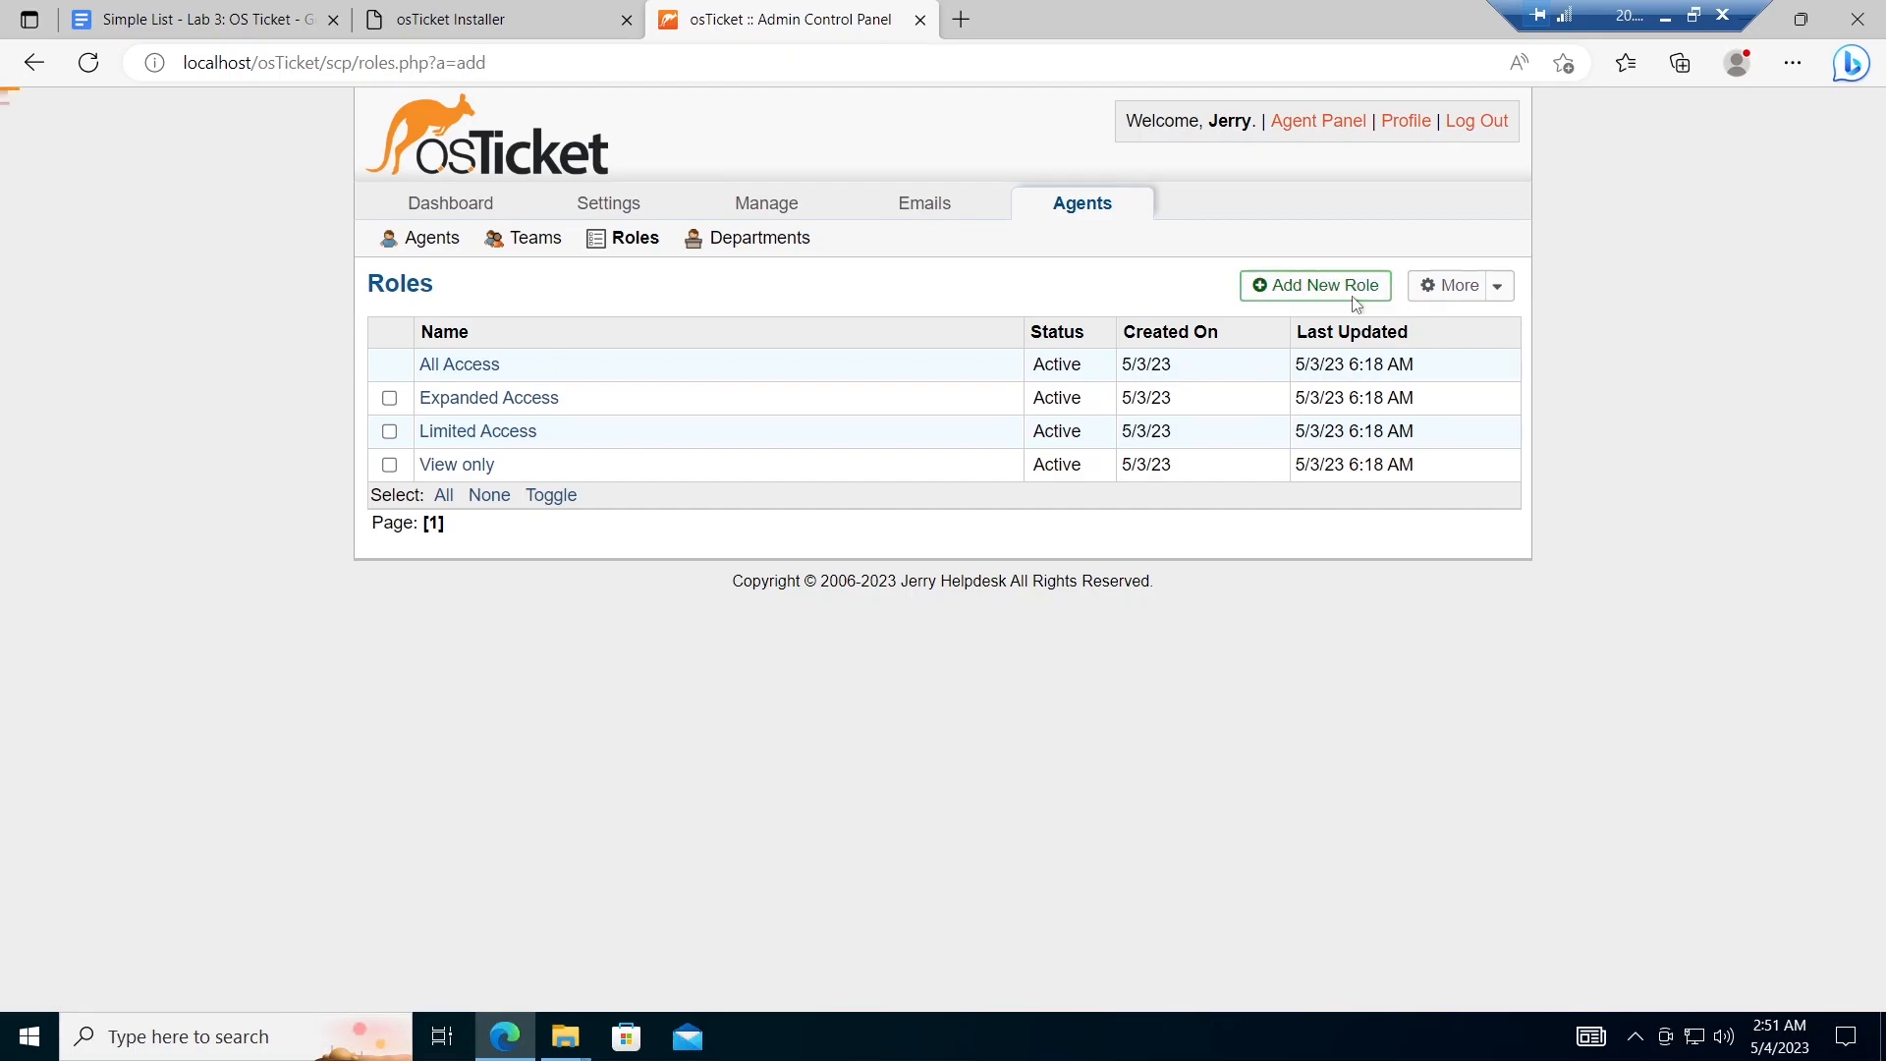
pyautogui.click(208, 20)
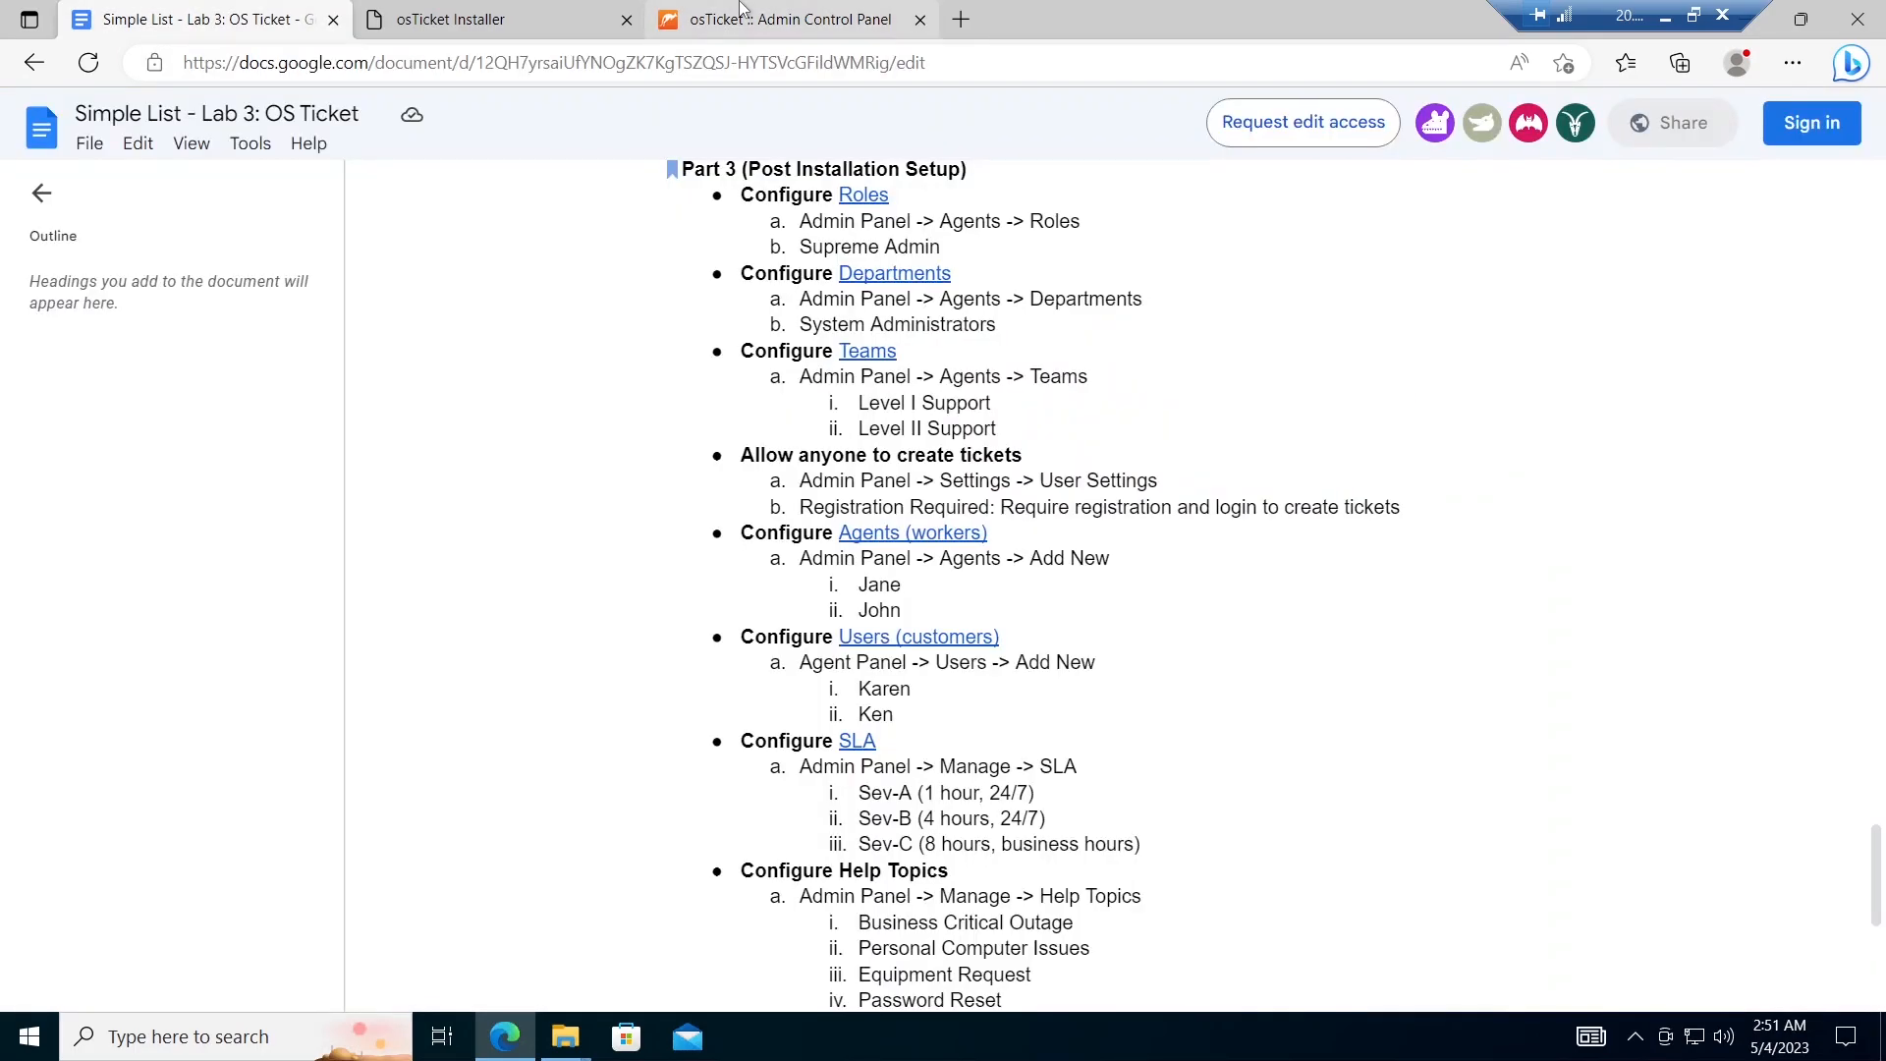
pyautogui.click(741, 15)
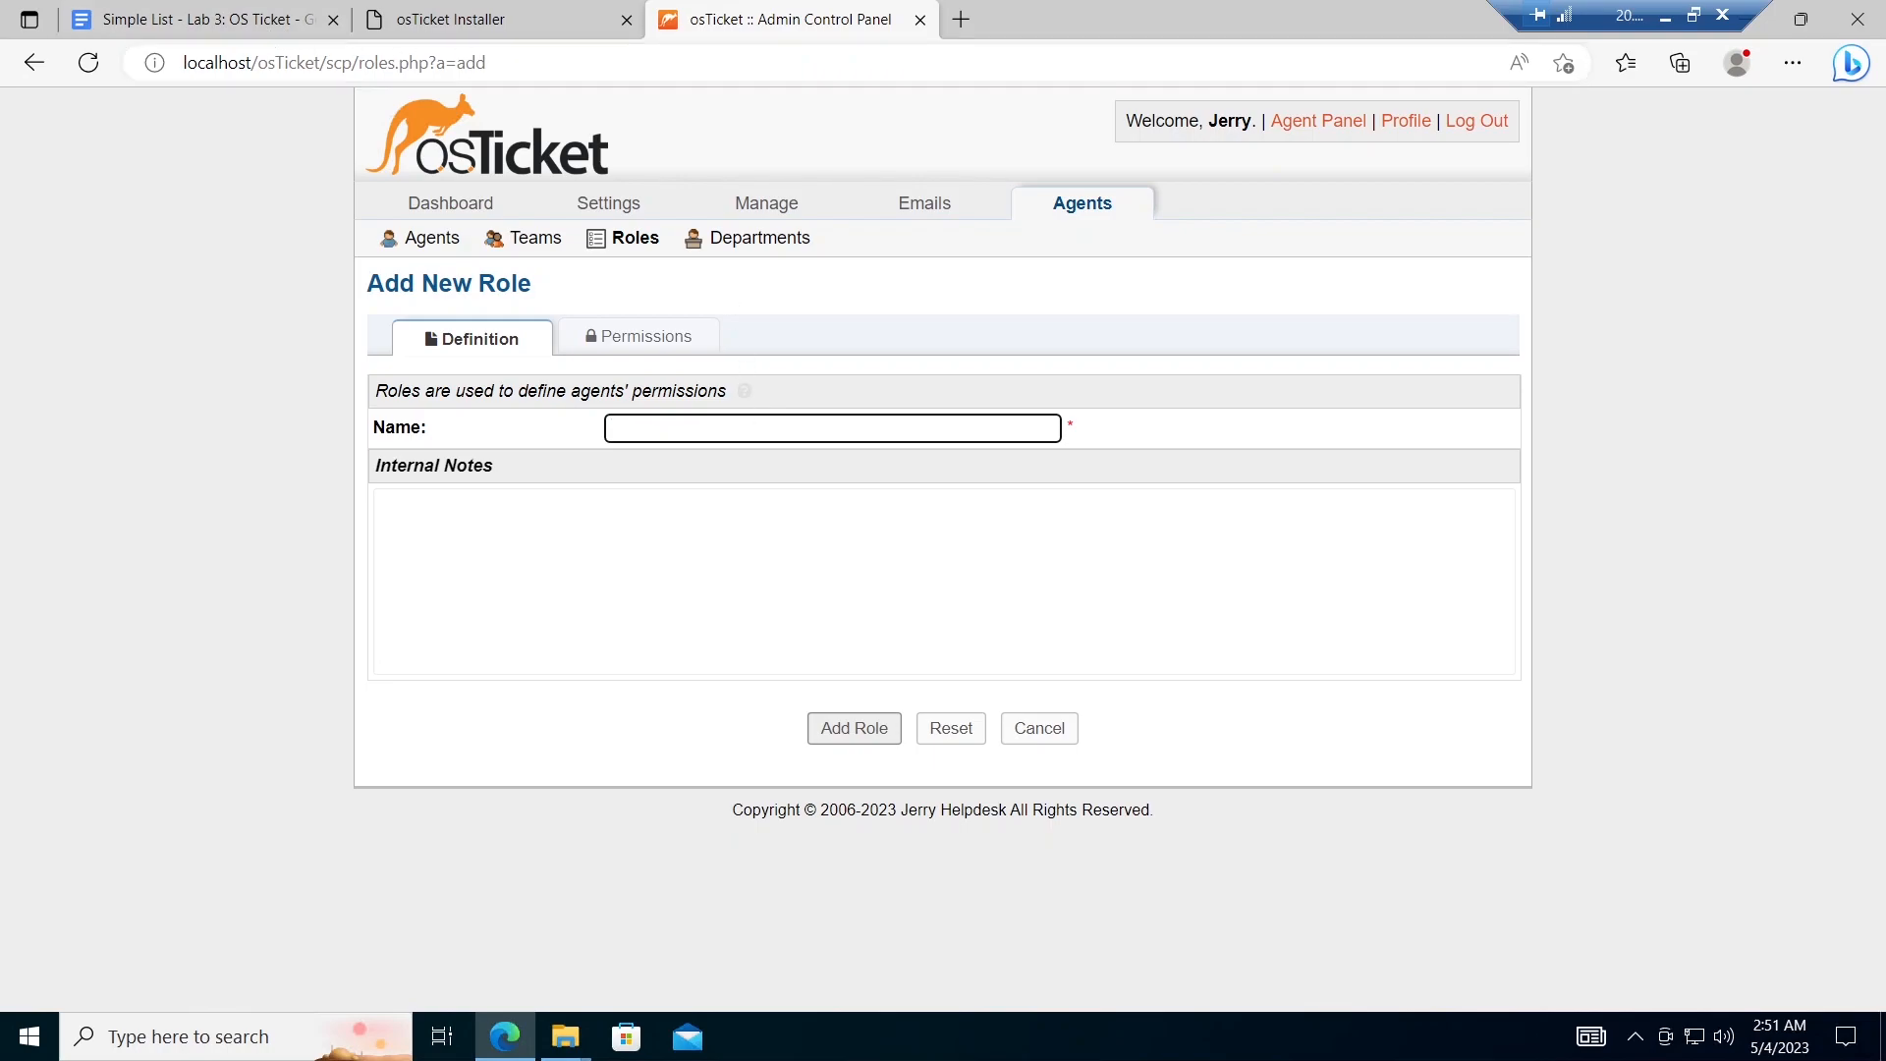
pyautogui.click(832, 428)
pyautogui.write('S')
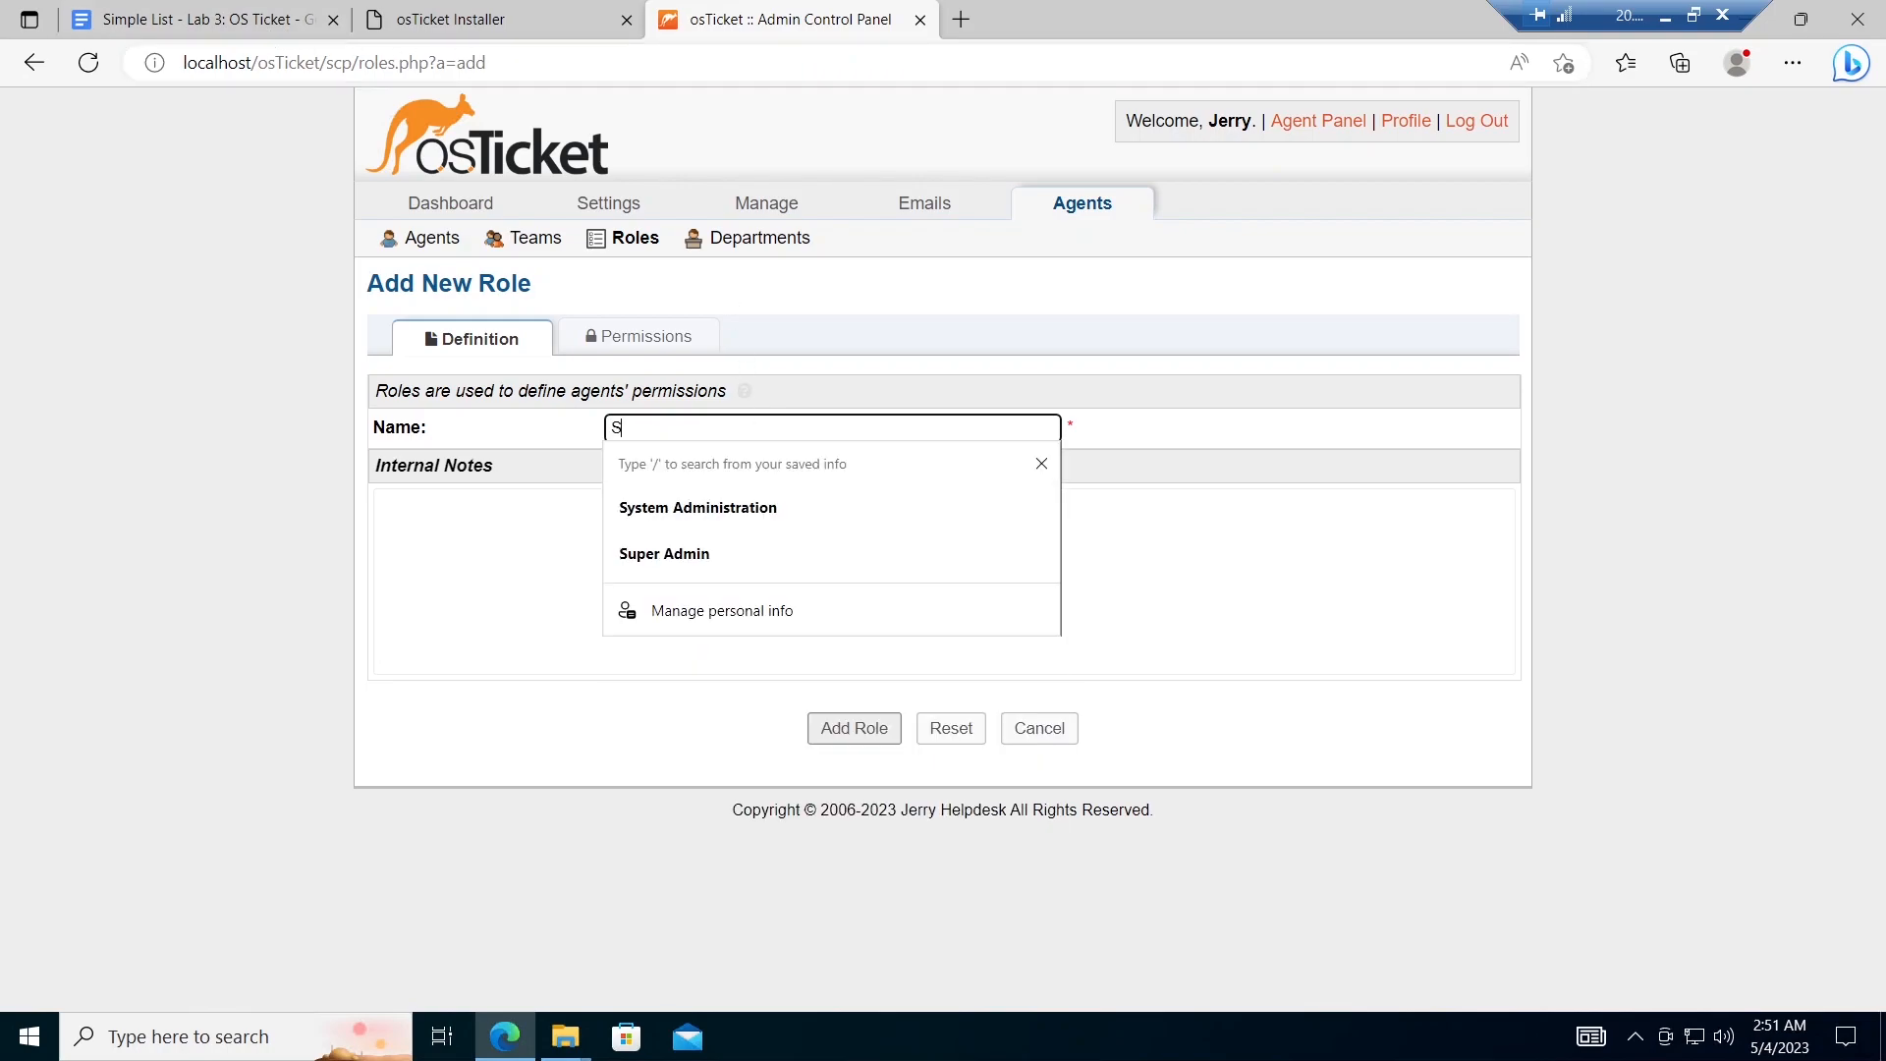
pyautogui.write('eniou')
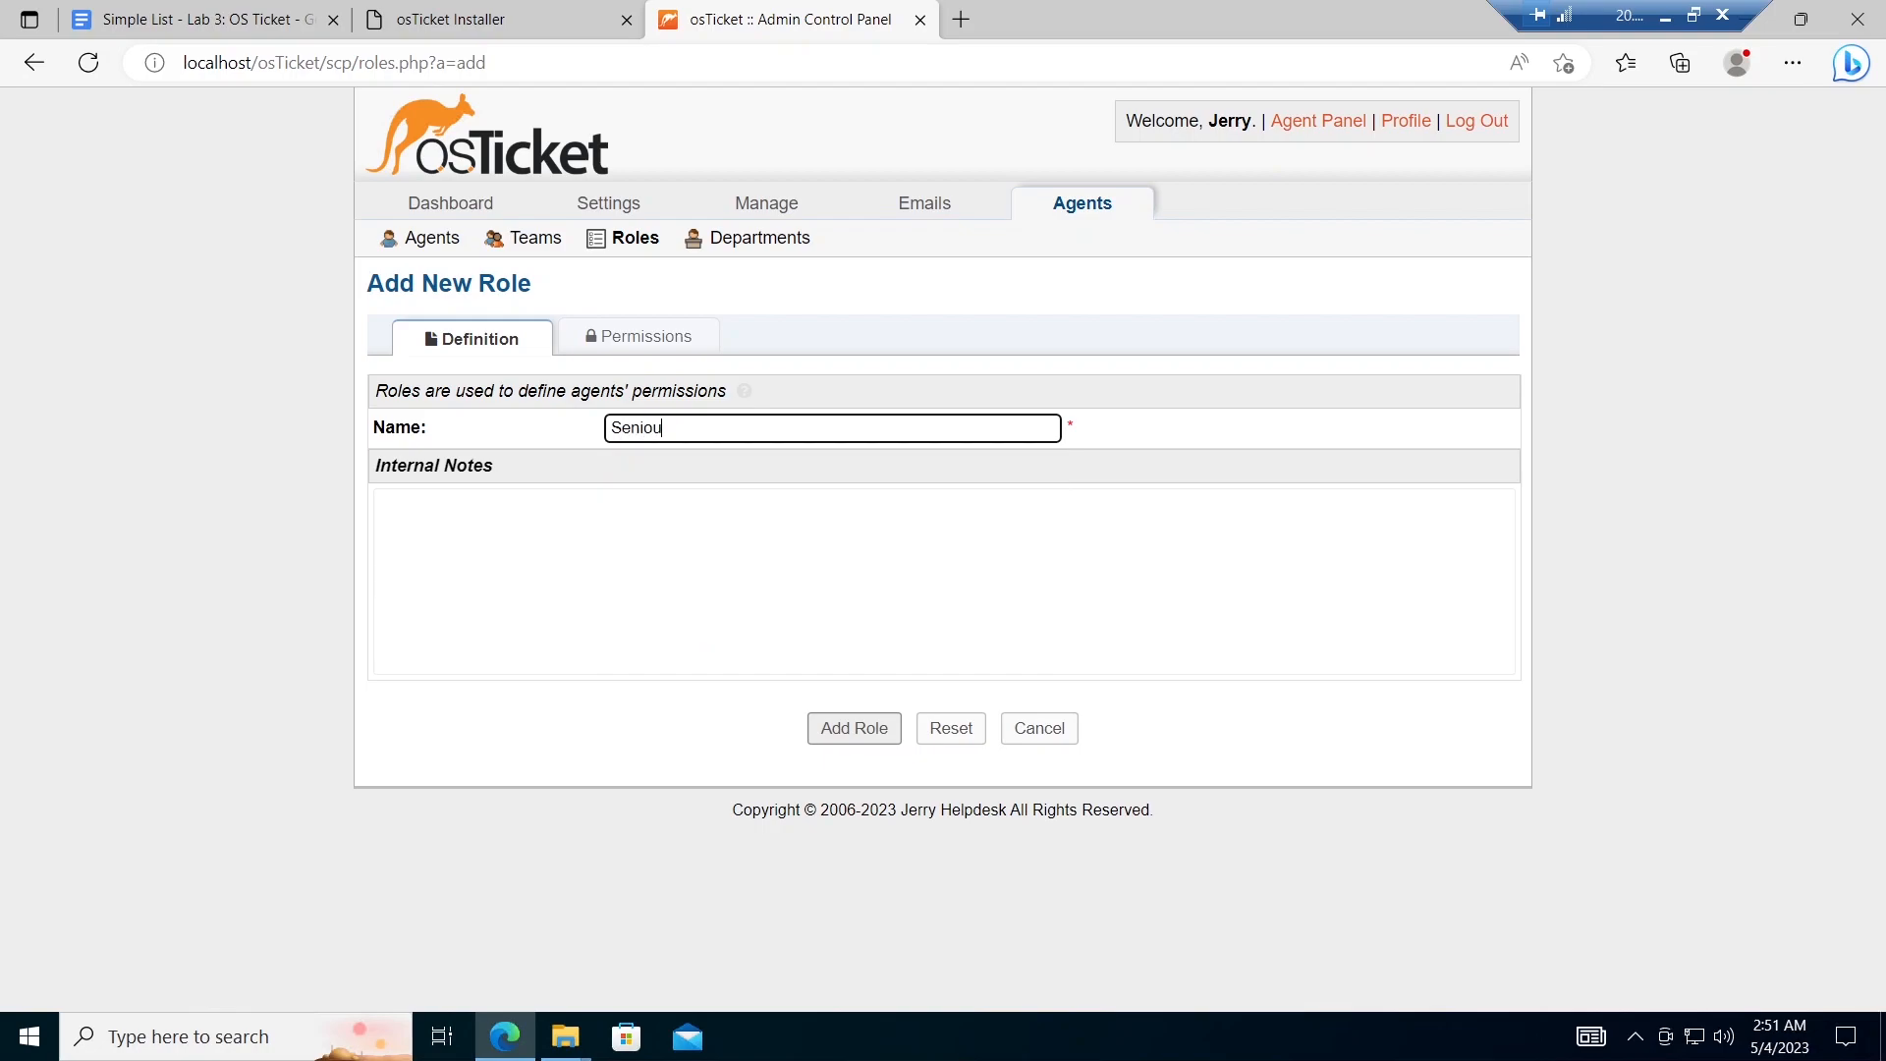
pyautogui.press('BackSpace')
pyautogui.write('r')
pyautogui.write(' As')
pyautogui.write('dmin')
# Step: Grant the new role every ticket permission, from Assign through Transfer
pyautogui.click(670, 355)
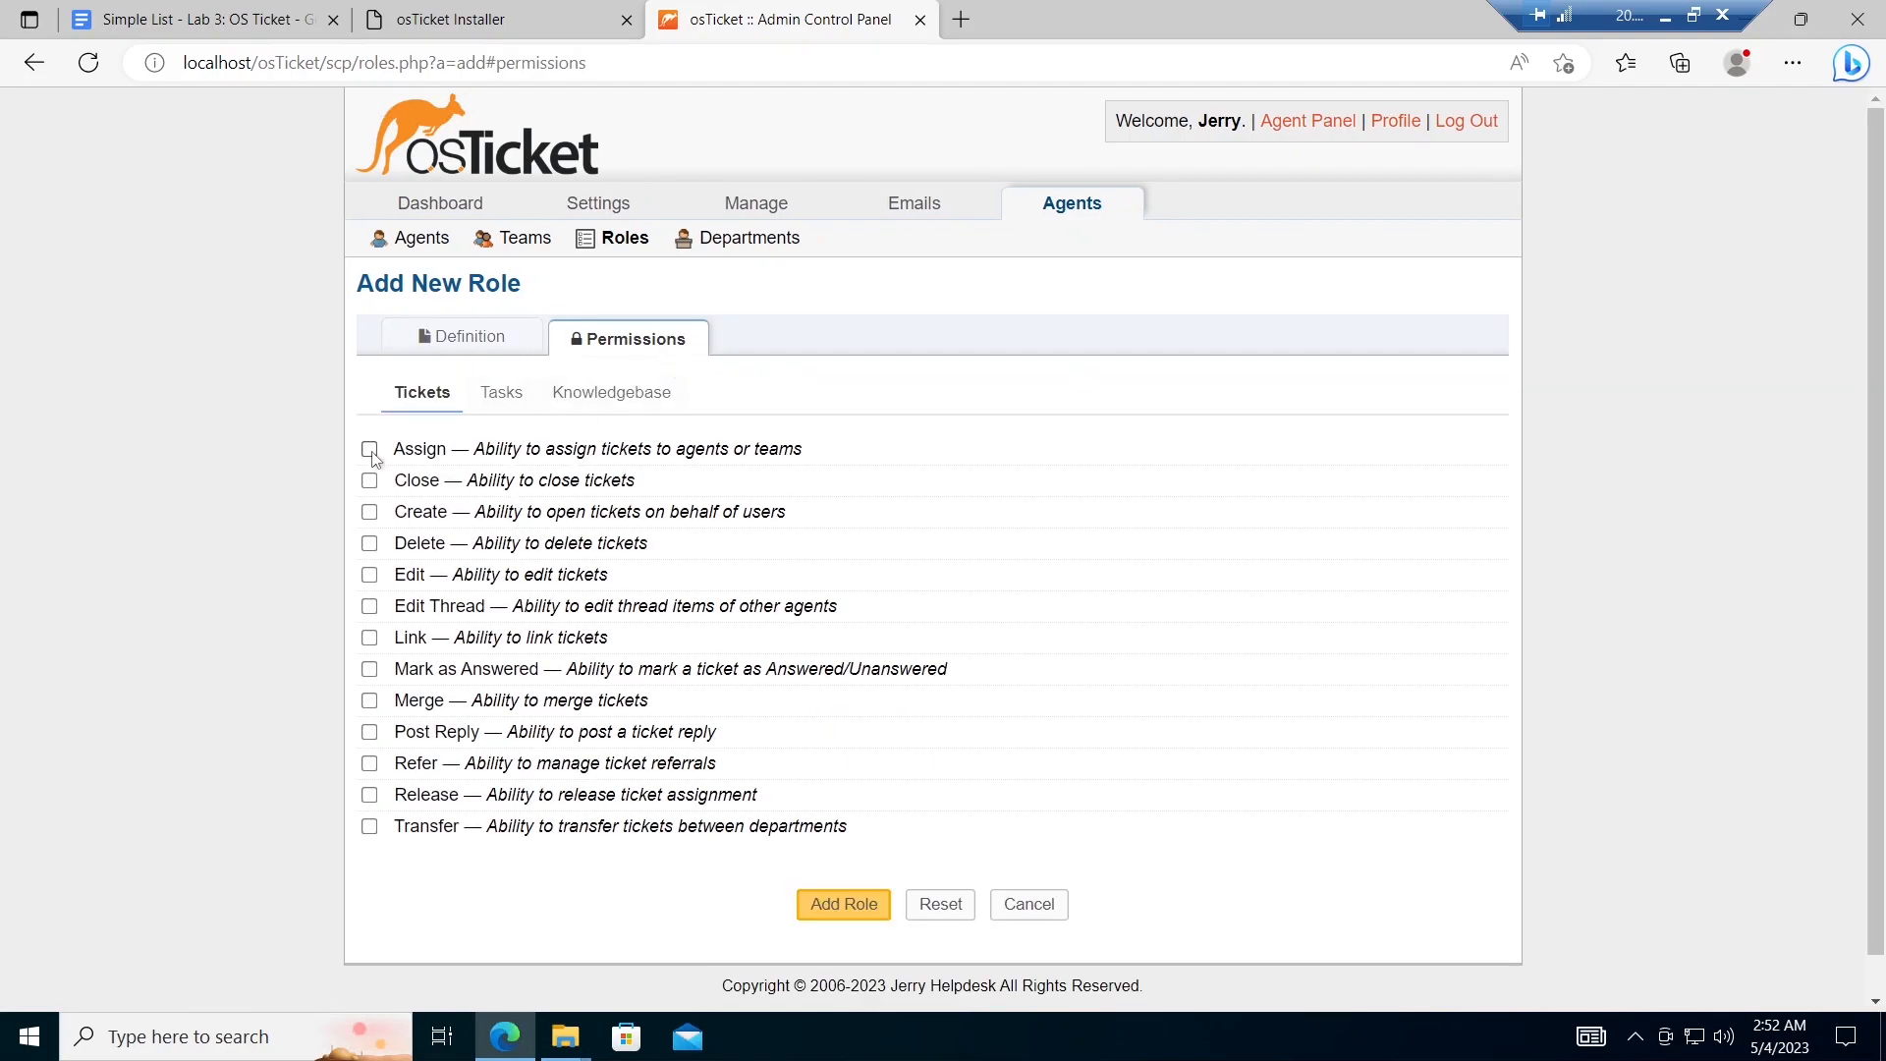
pyautogui.click(370, 450)
pyautogui.click(371, 481)
pyautogui.click(370, 513)
pyautogui.click(371, 545)
pyautogui.click(370, 576)
pyautogui.click(371, 606)
pyautogui.click(371, 638)
pyautogui.click(370, 669)
pyautogui.click(370, 701)
pyautogui.click(370, 733)
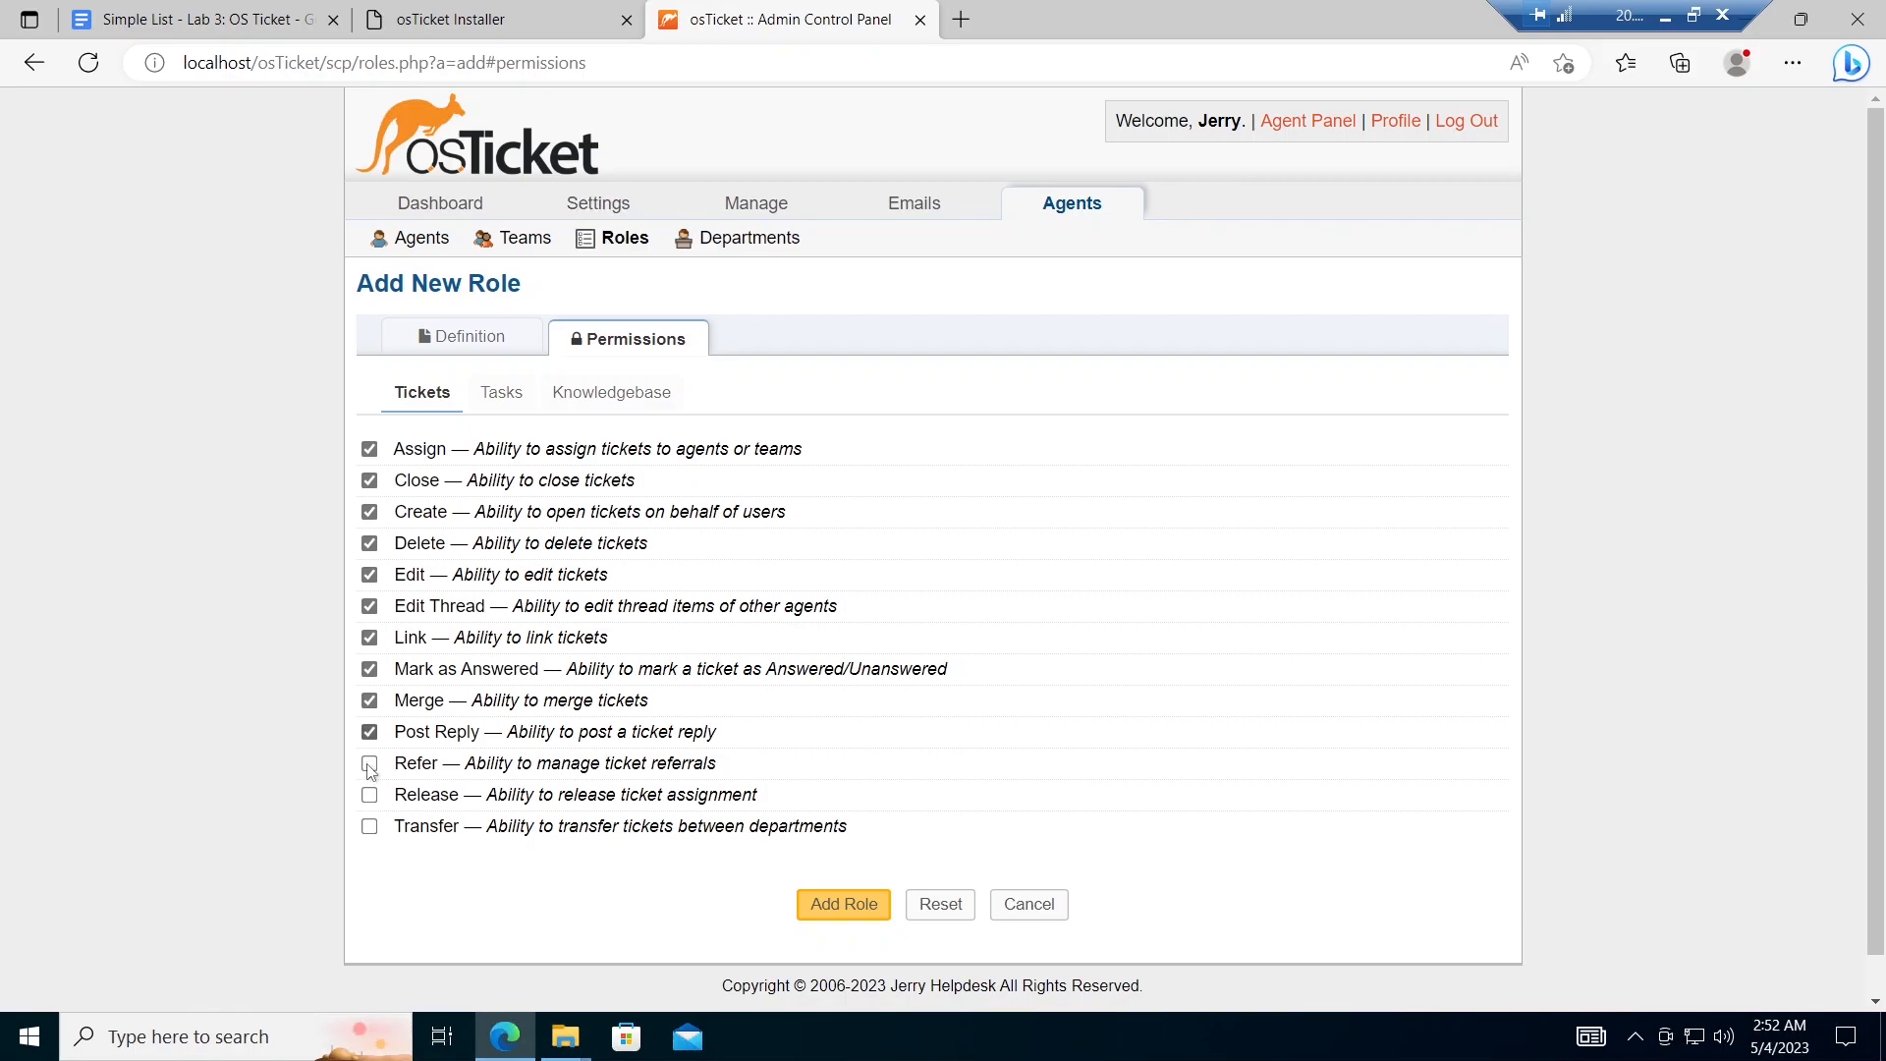
pyautogui.click(370, 764)
pyautogui.click(371, 796)
pyautogui.click(371, 827)
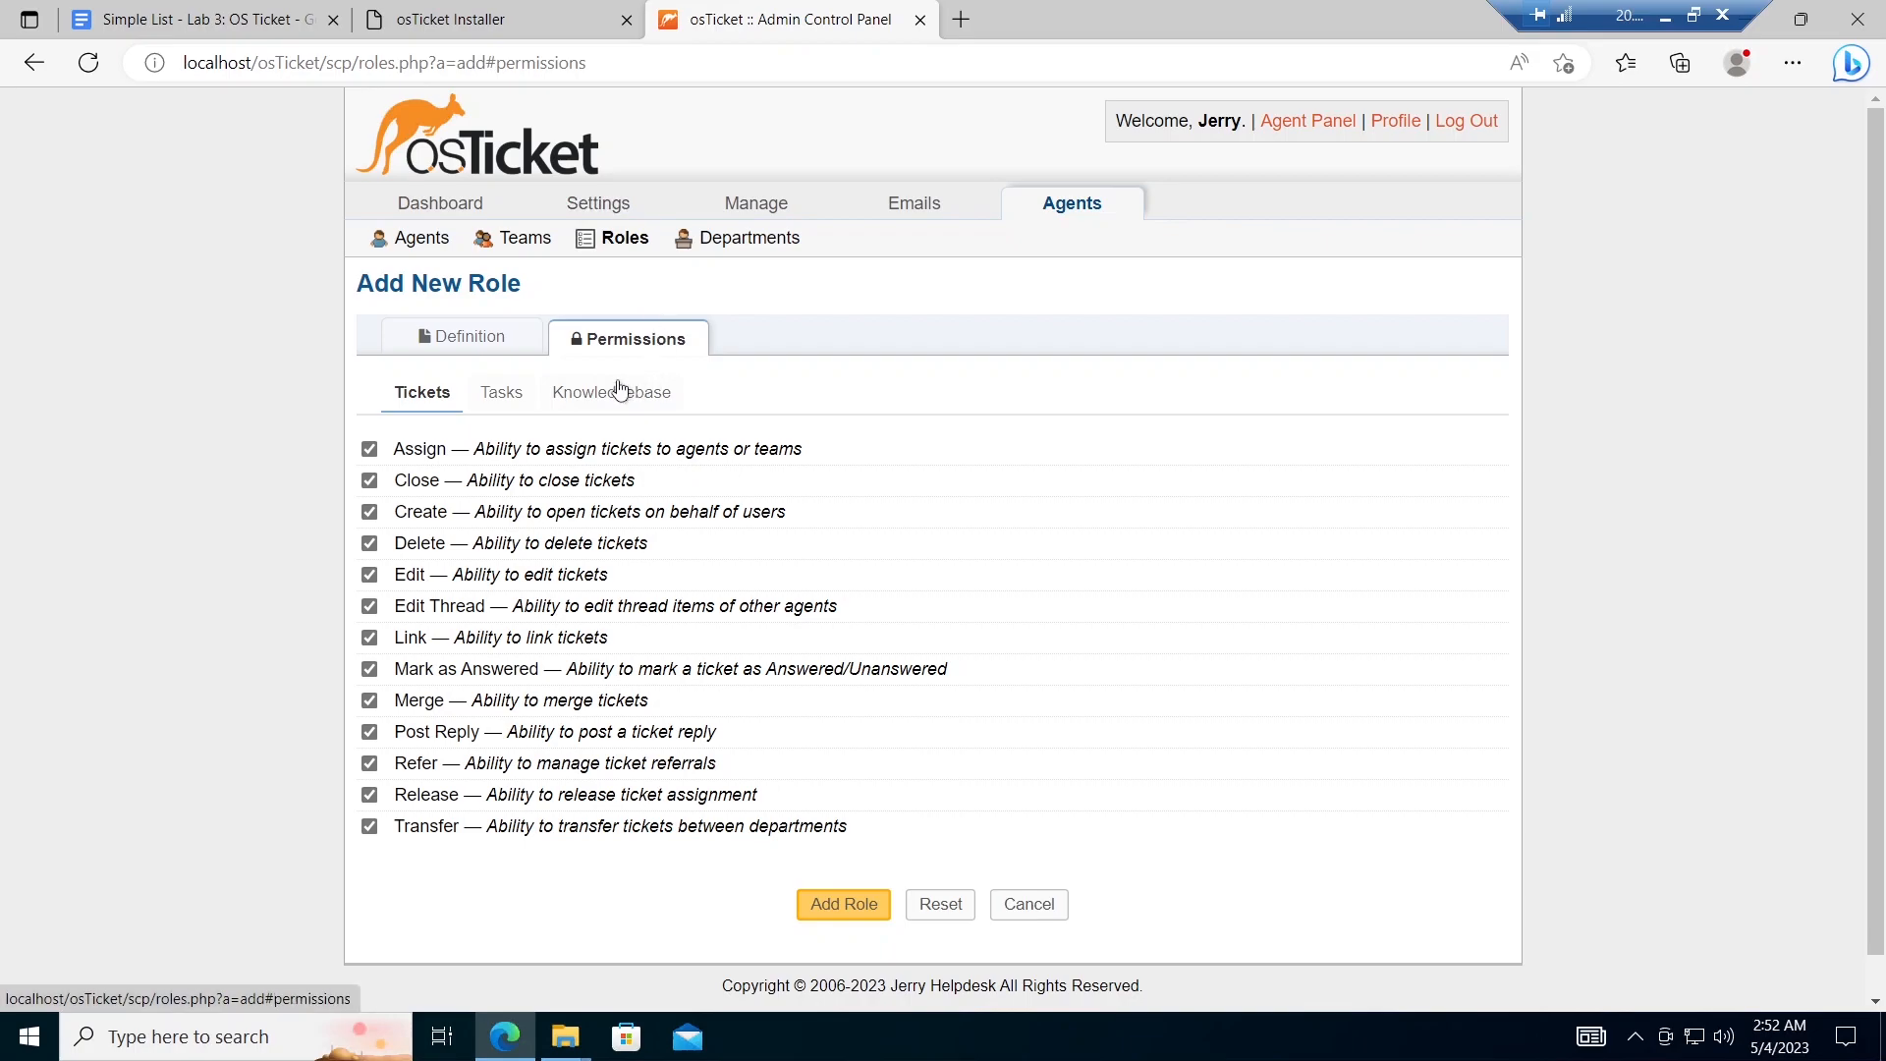
# Step: Grant the new role every task permission, from Assign through Transfer
pyautogui.click(492, 398)
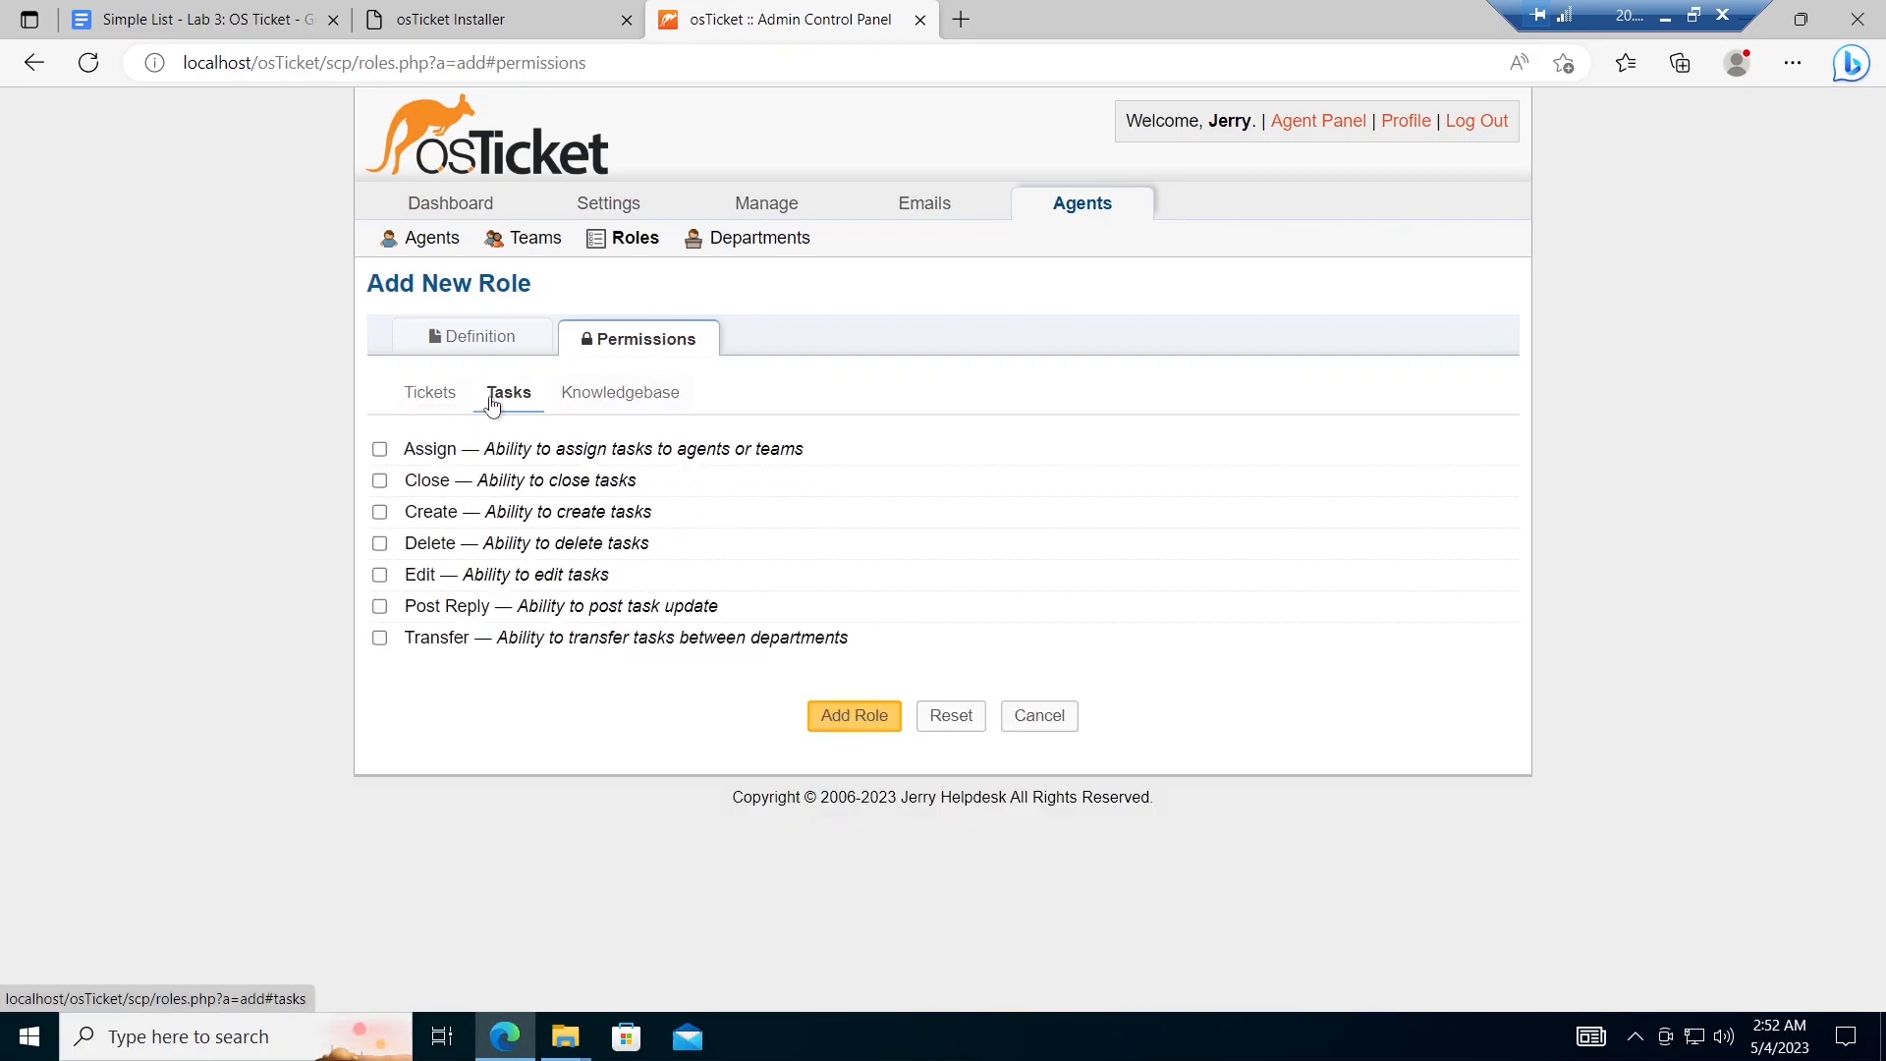
pyautogui.click(380, 450)
pyautogui.click(381, 482)
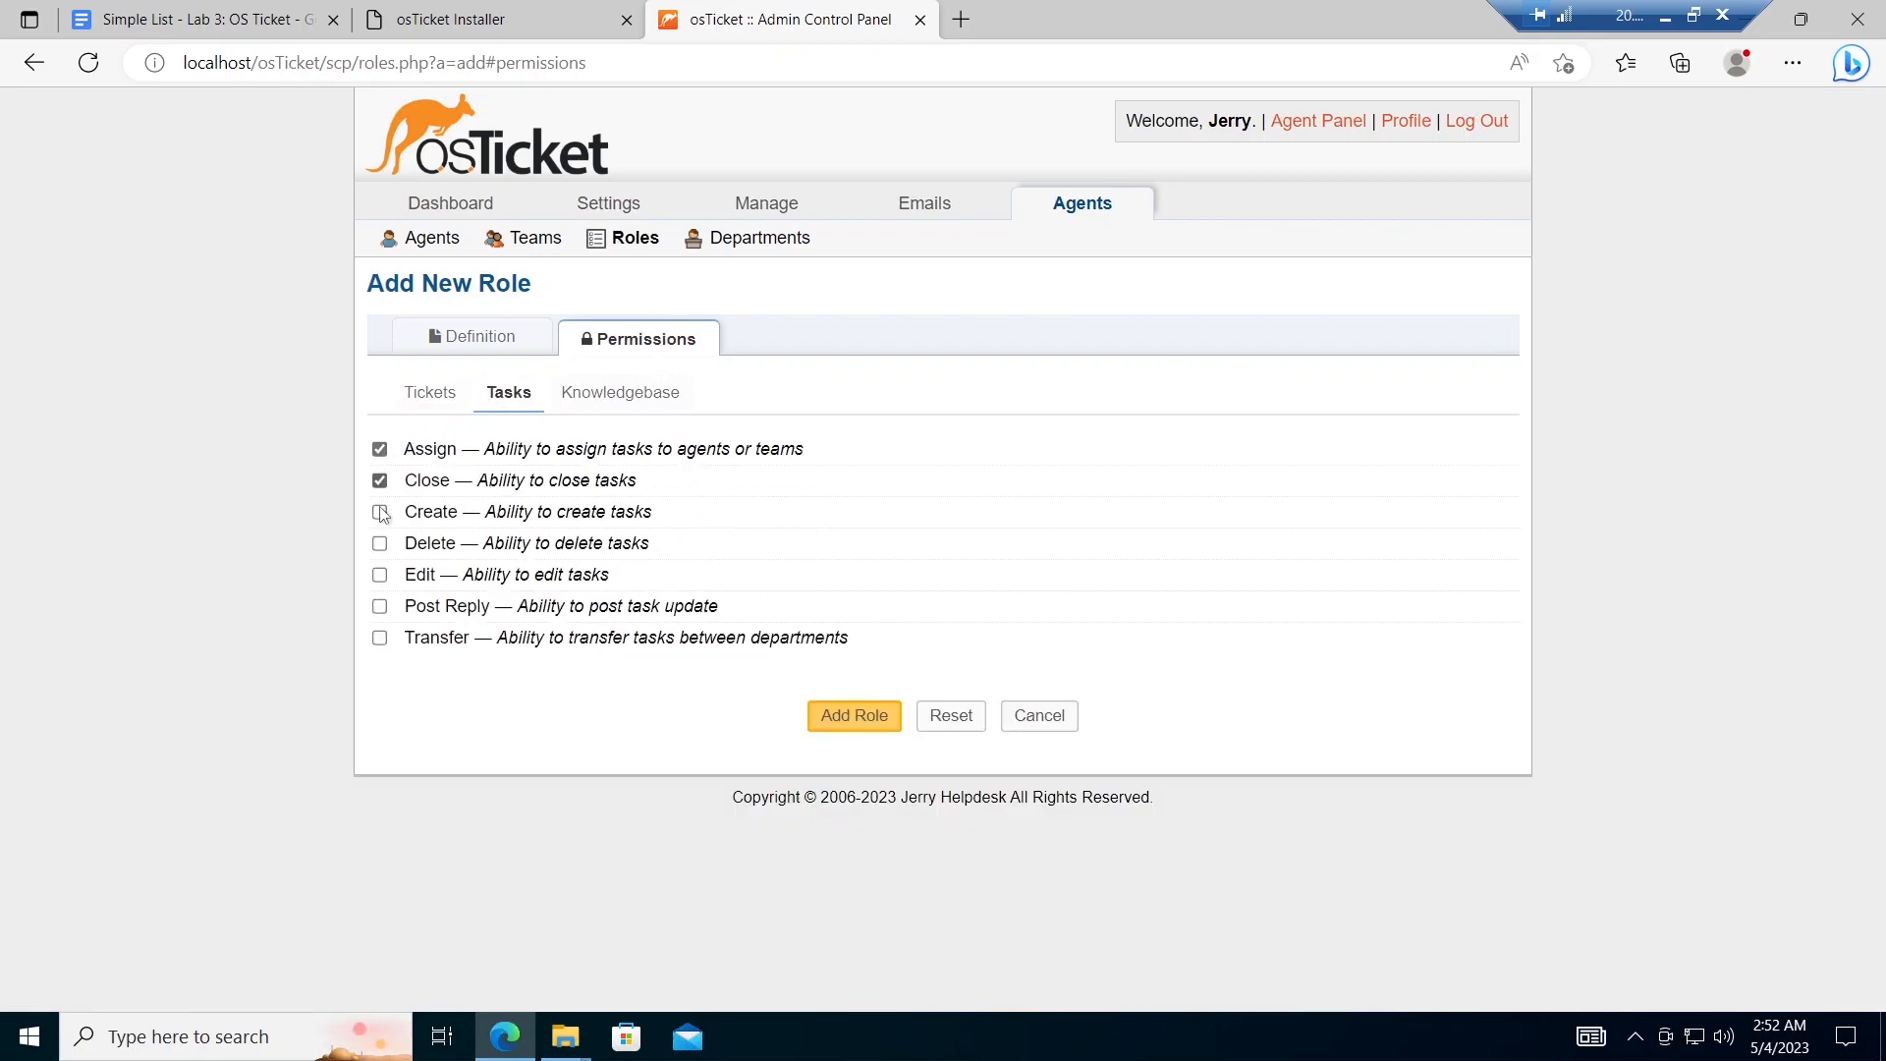
pyautogui.click(380, 512)
pyautogui.click(380, 545)
pyautogui.click(380, 576)
pyautogui.click(380, 607)
pyautogui.click(381, 638)
# Step: Grant the Premade knowledgebase permission and add the Senior Admin role
pyautogui.click(614, 392)
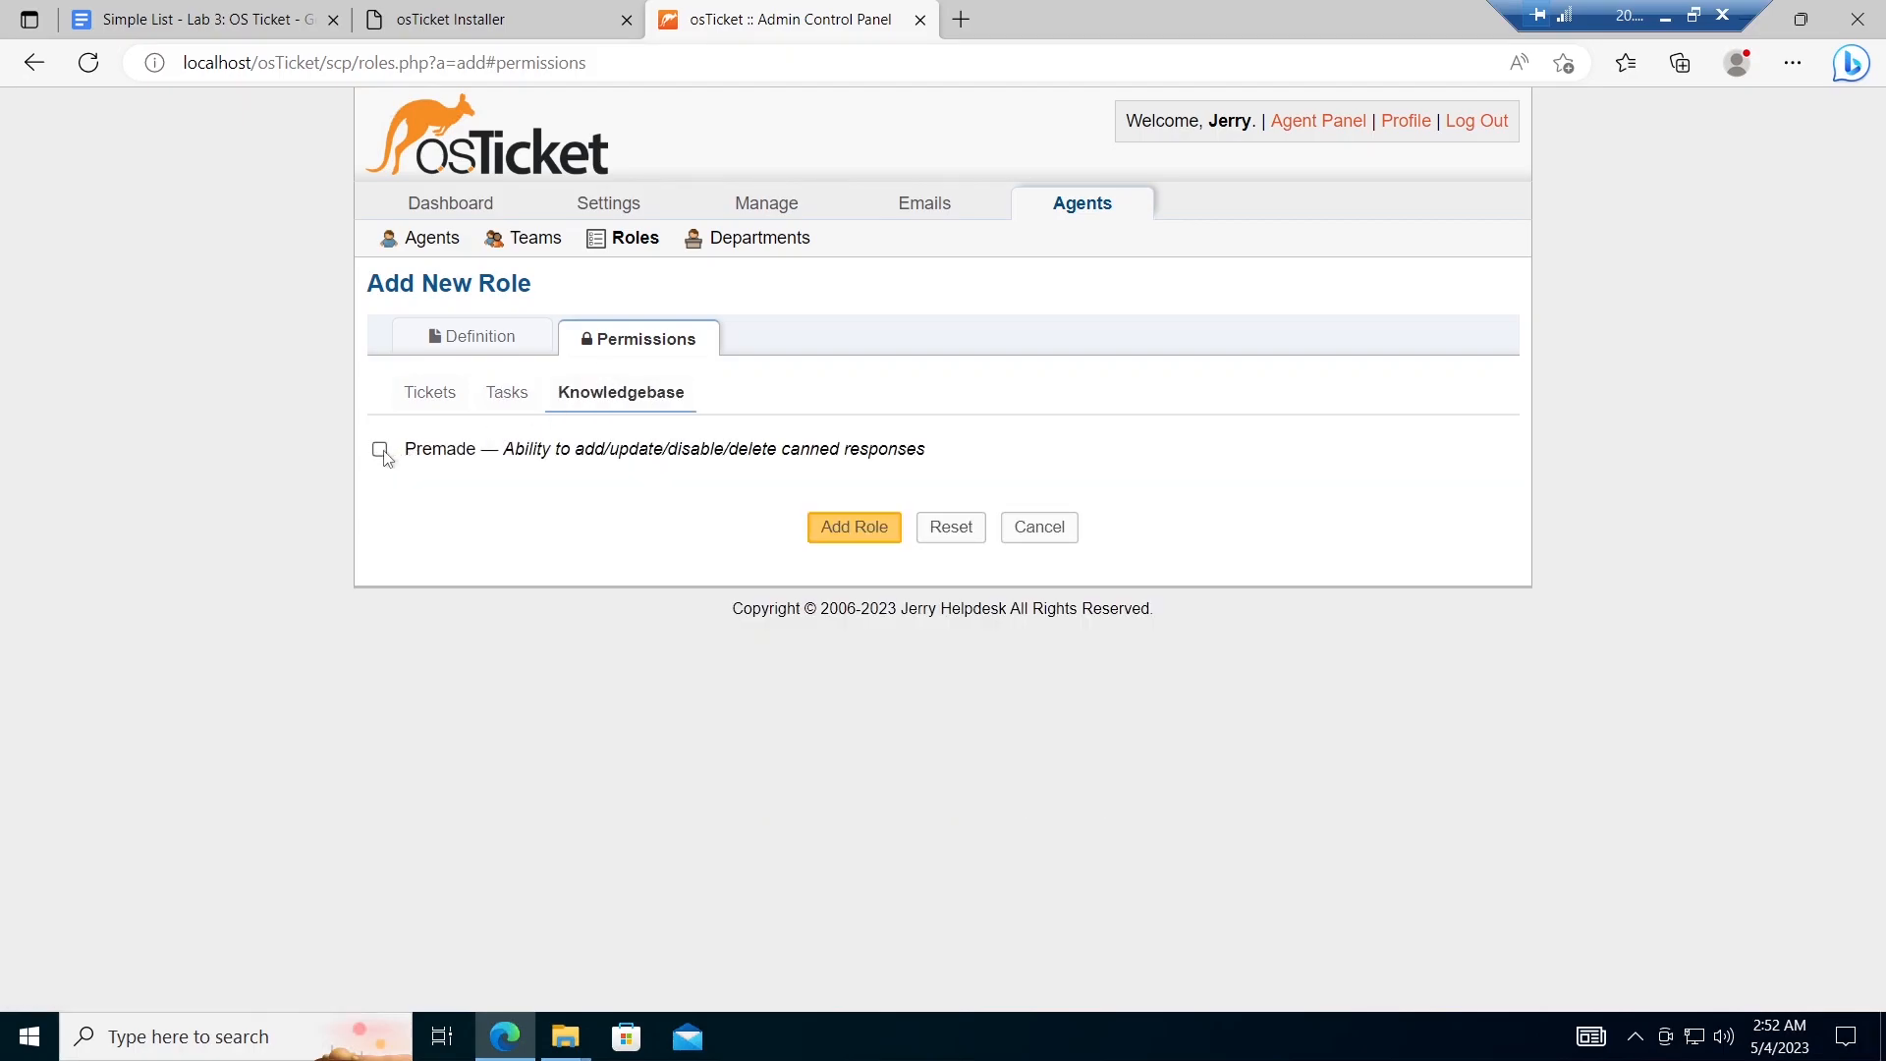
pyautogui.click(379, 449)
pyautogui.click(856, 543)
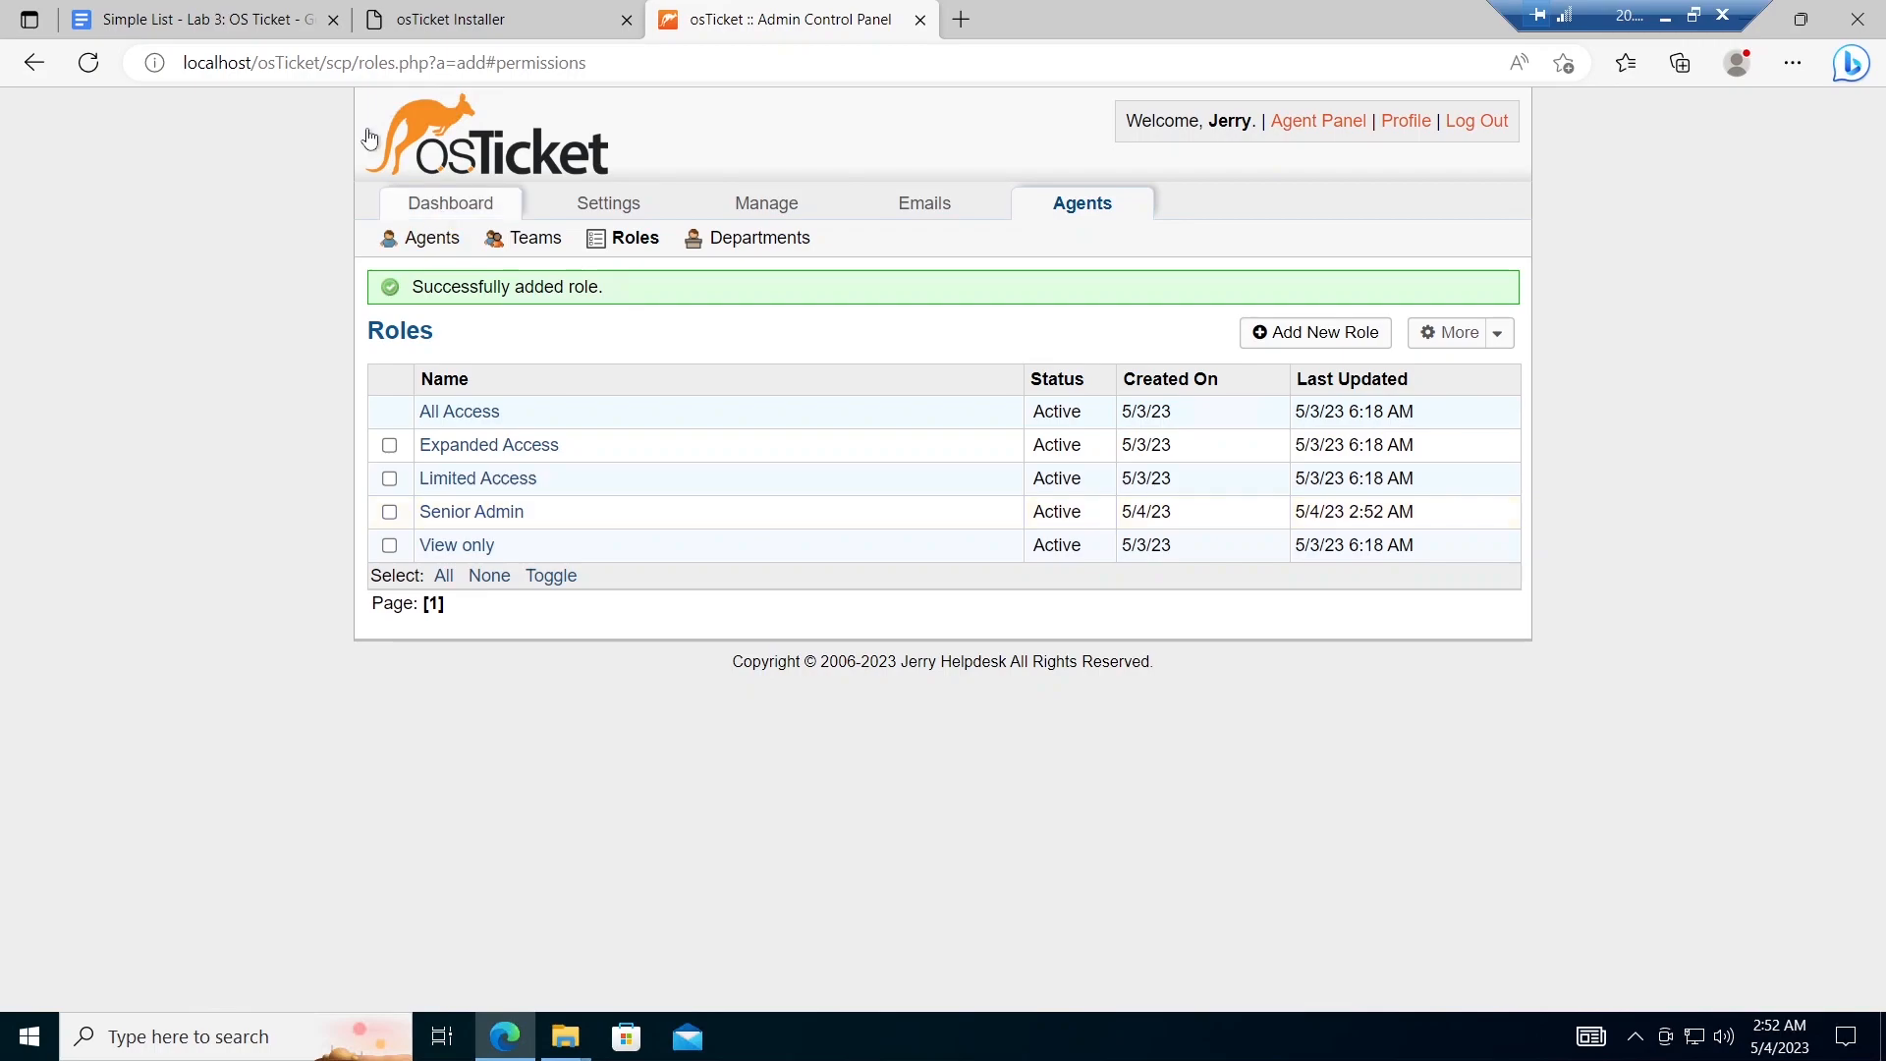
# Step: Create a top-level department named System Administration with the default settings and display the department list
pyautogui.moveTo(609, 207)
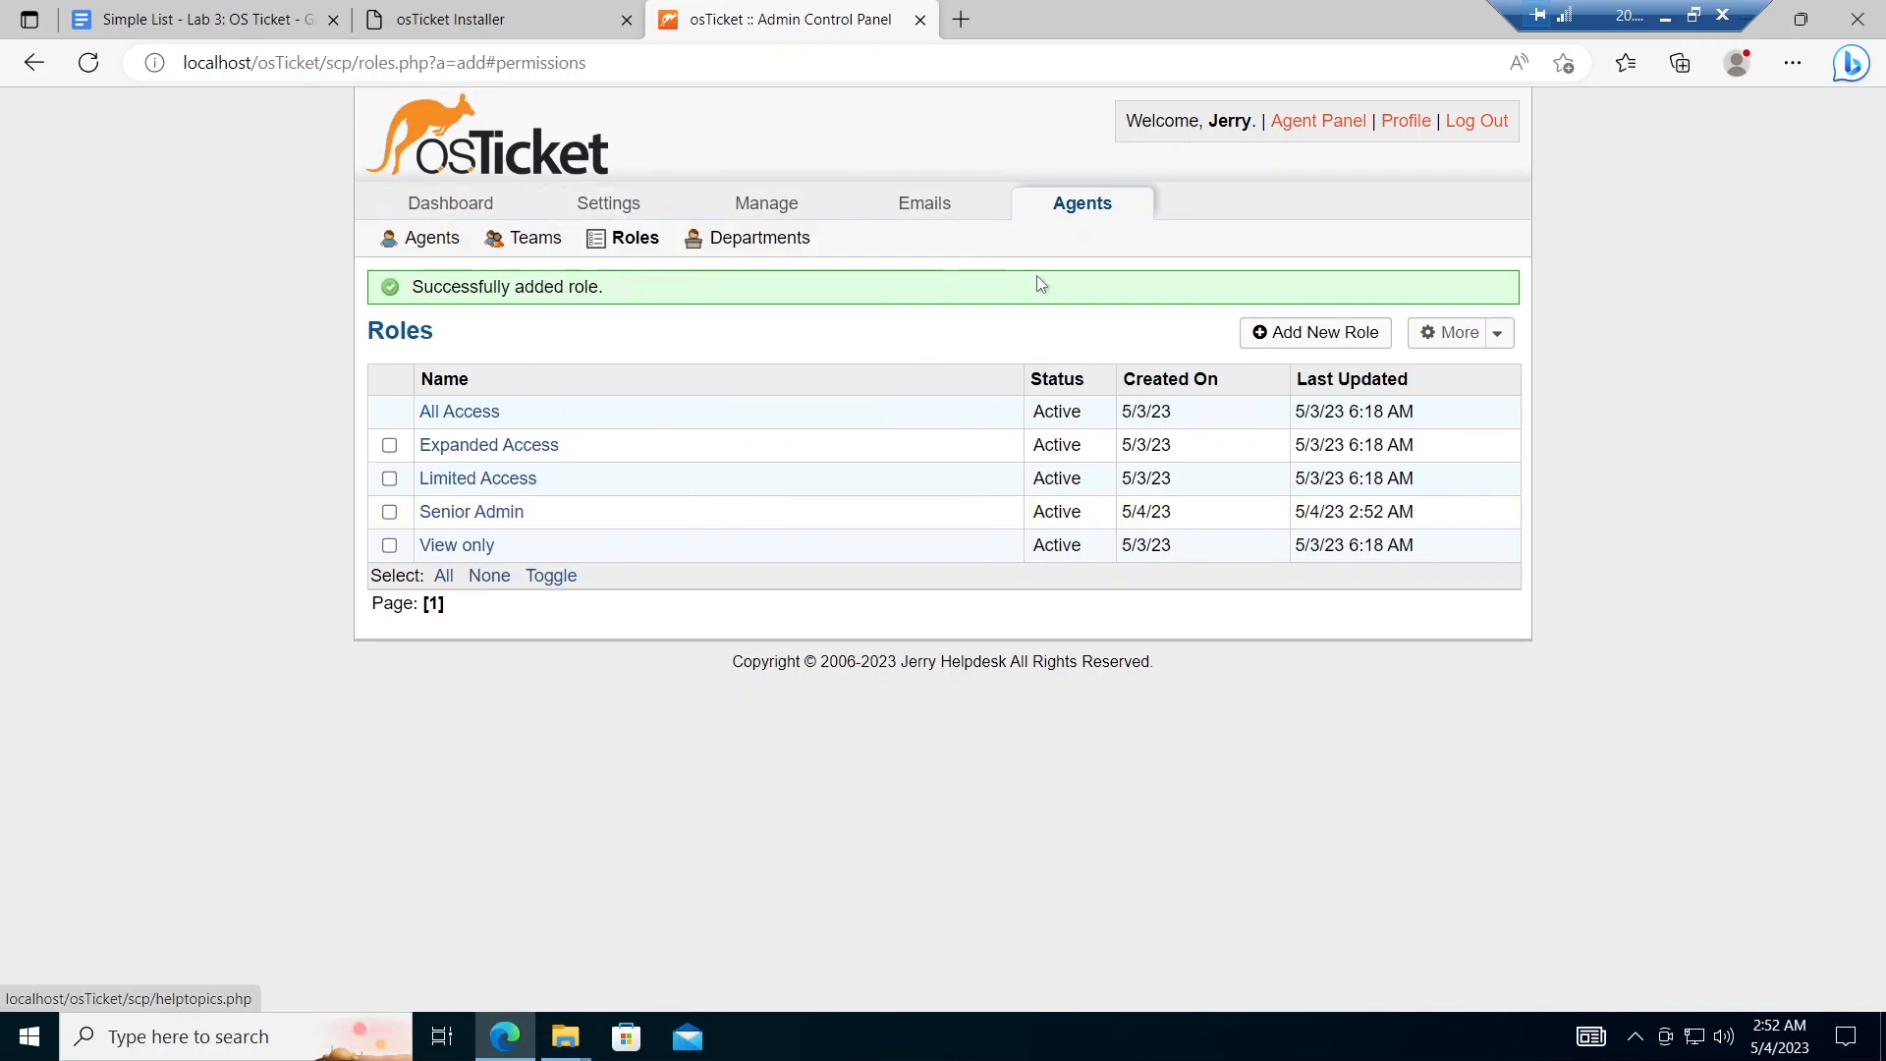
pyautogui.click(755, 247)
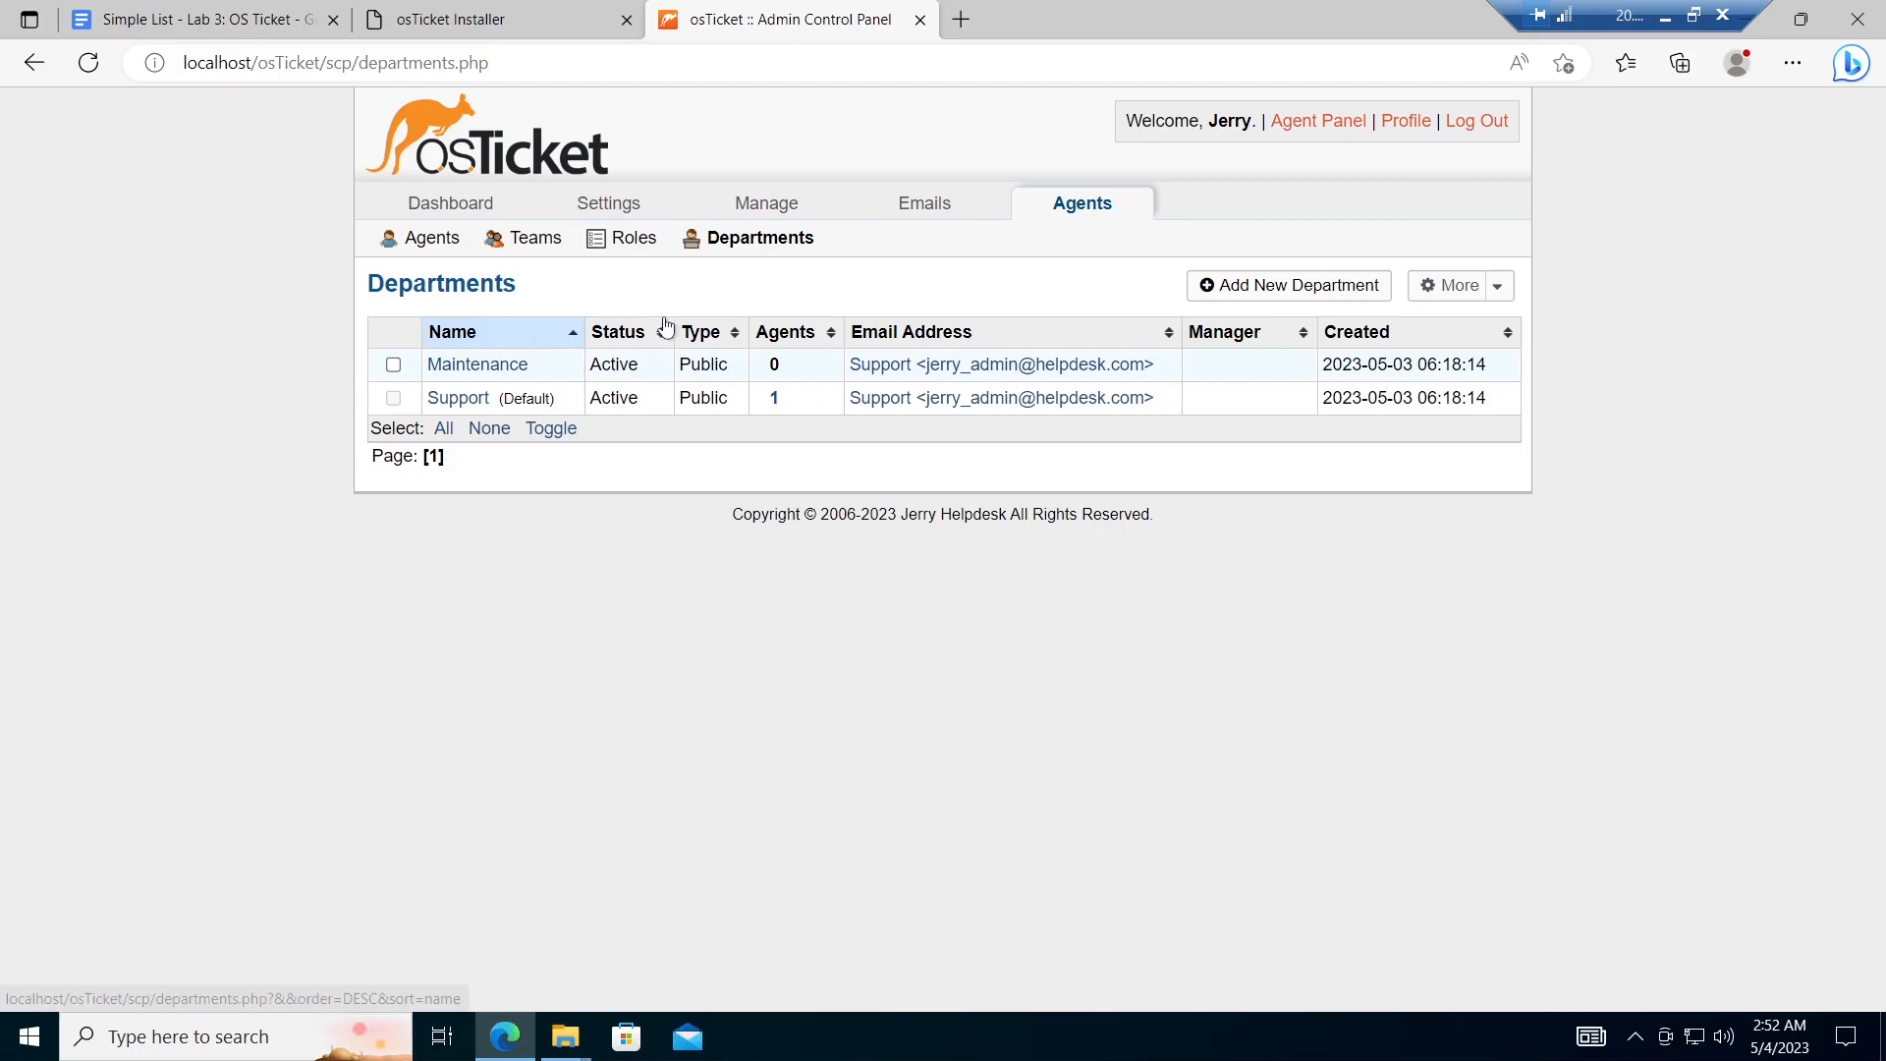
pyautogui.click(1274, 289)
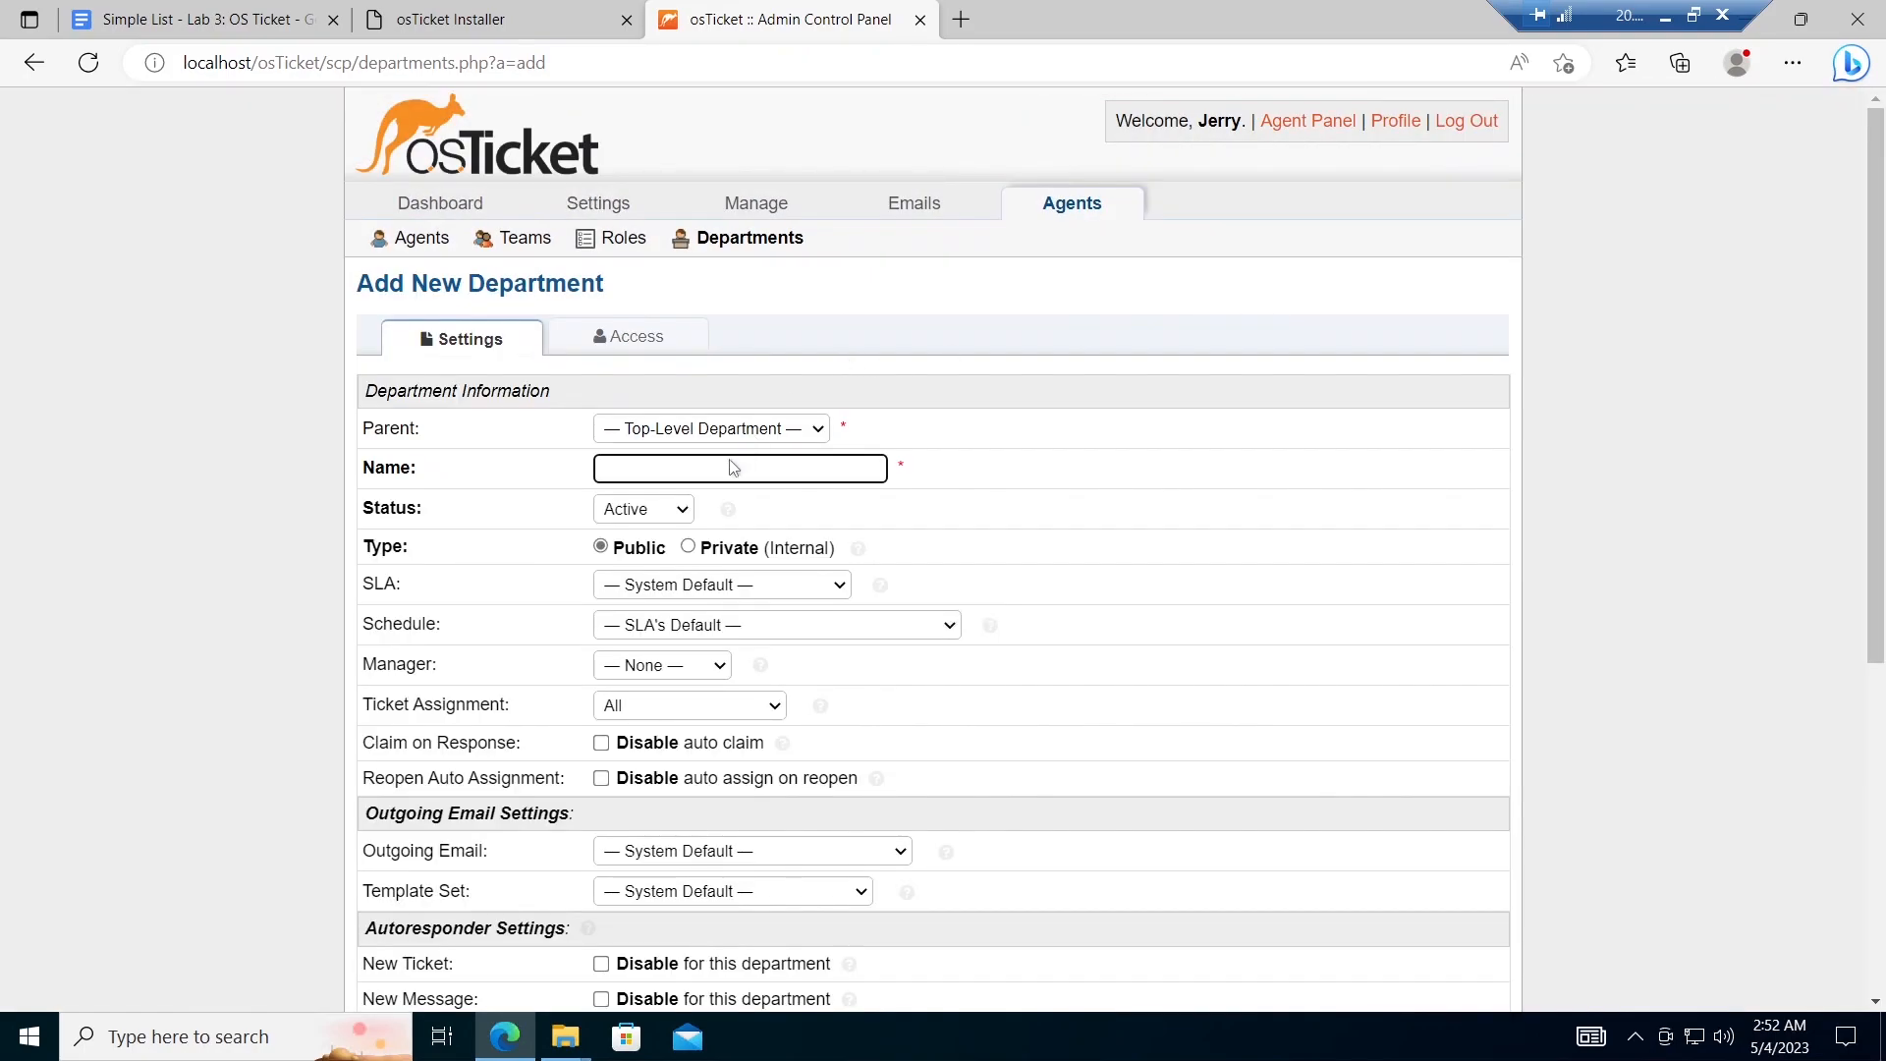
pyautogui.write('S')
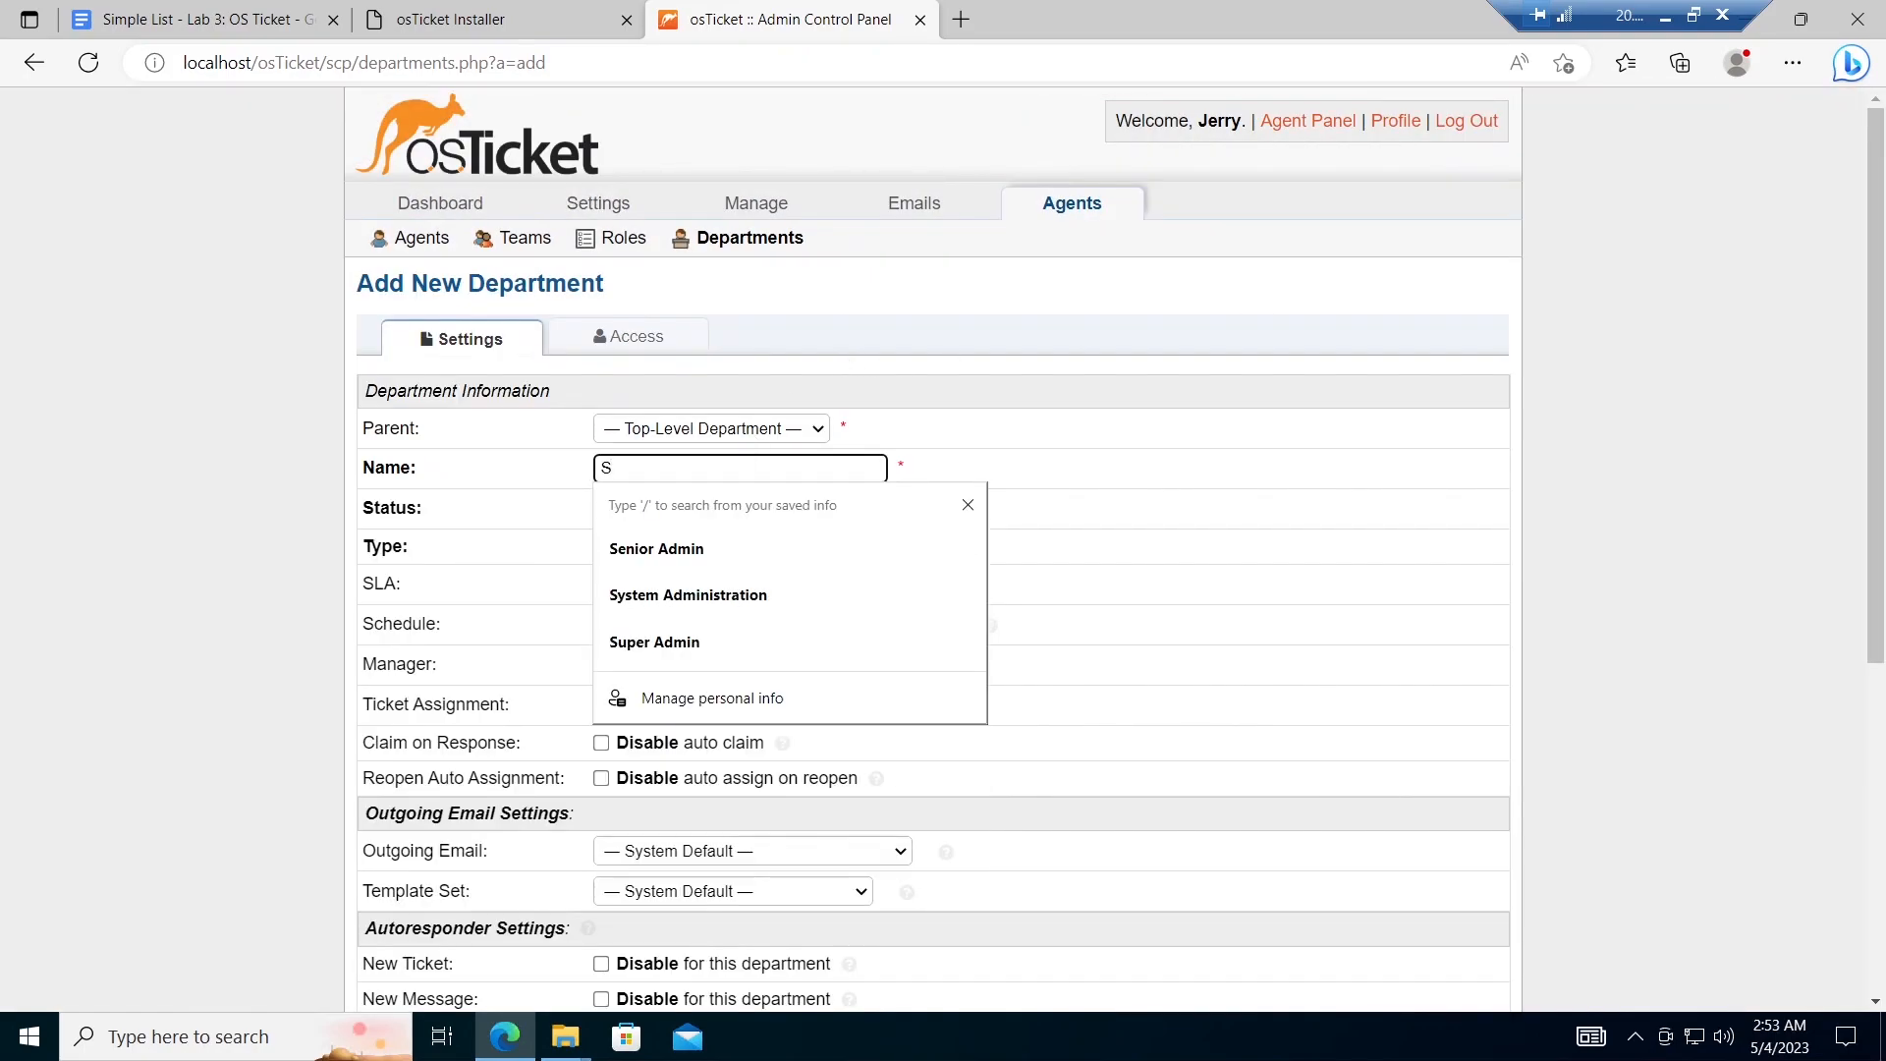
pyautogui.write('ystem Administration')
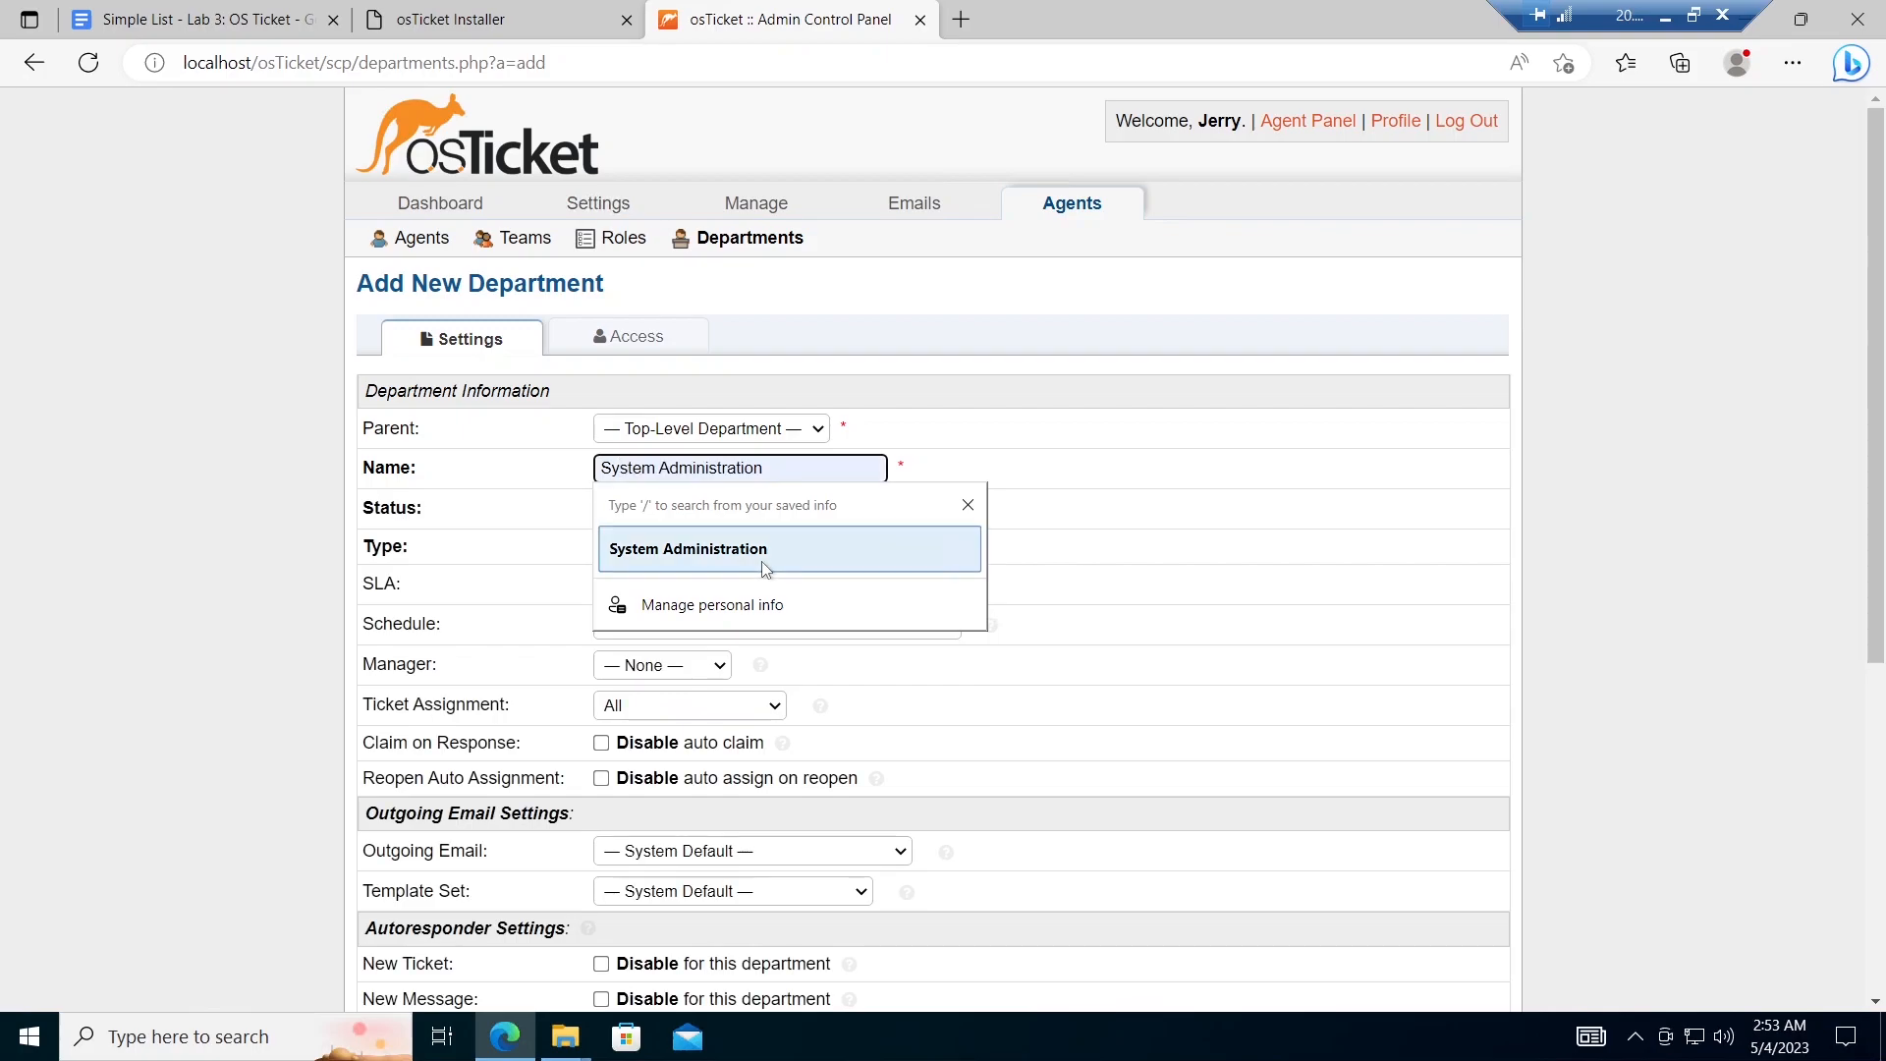
pyautogui.click(762, 562)
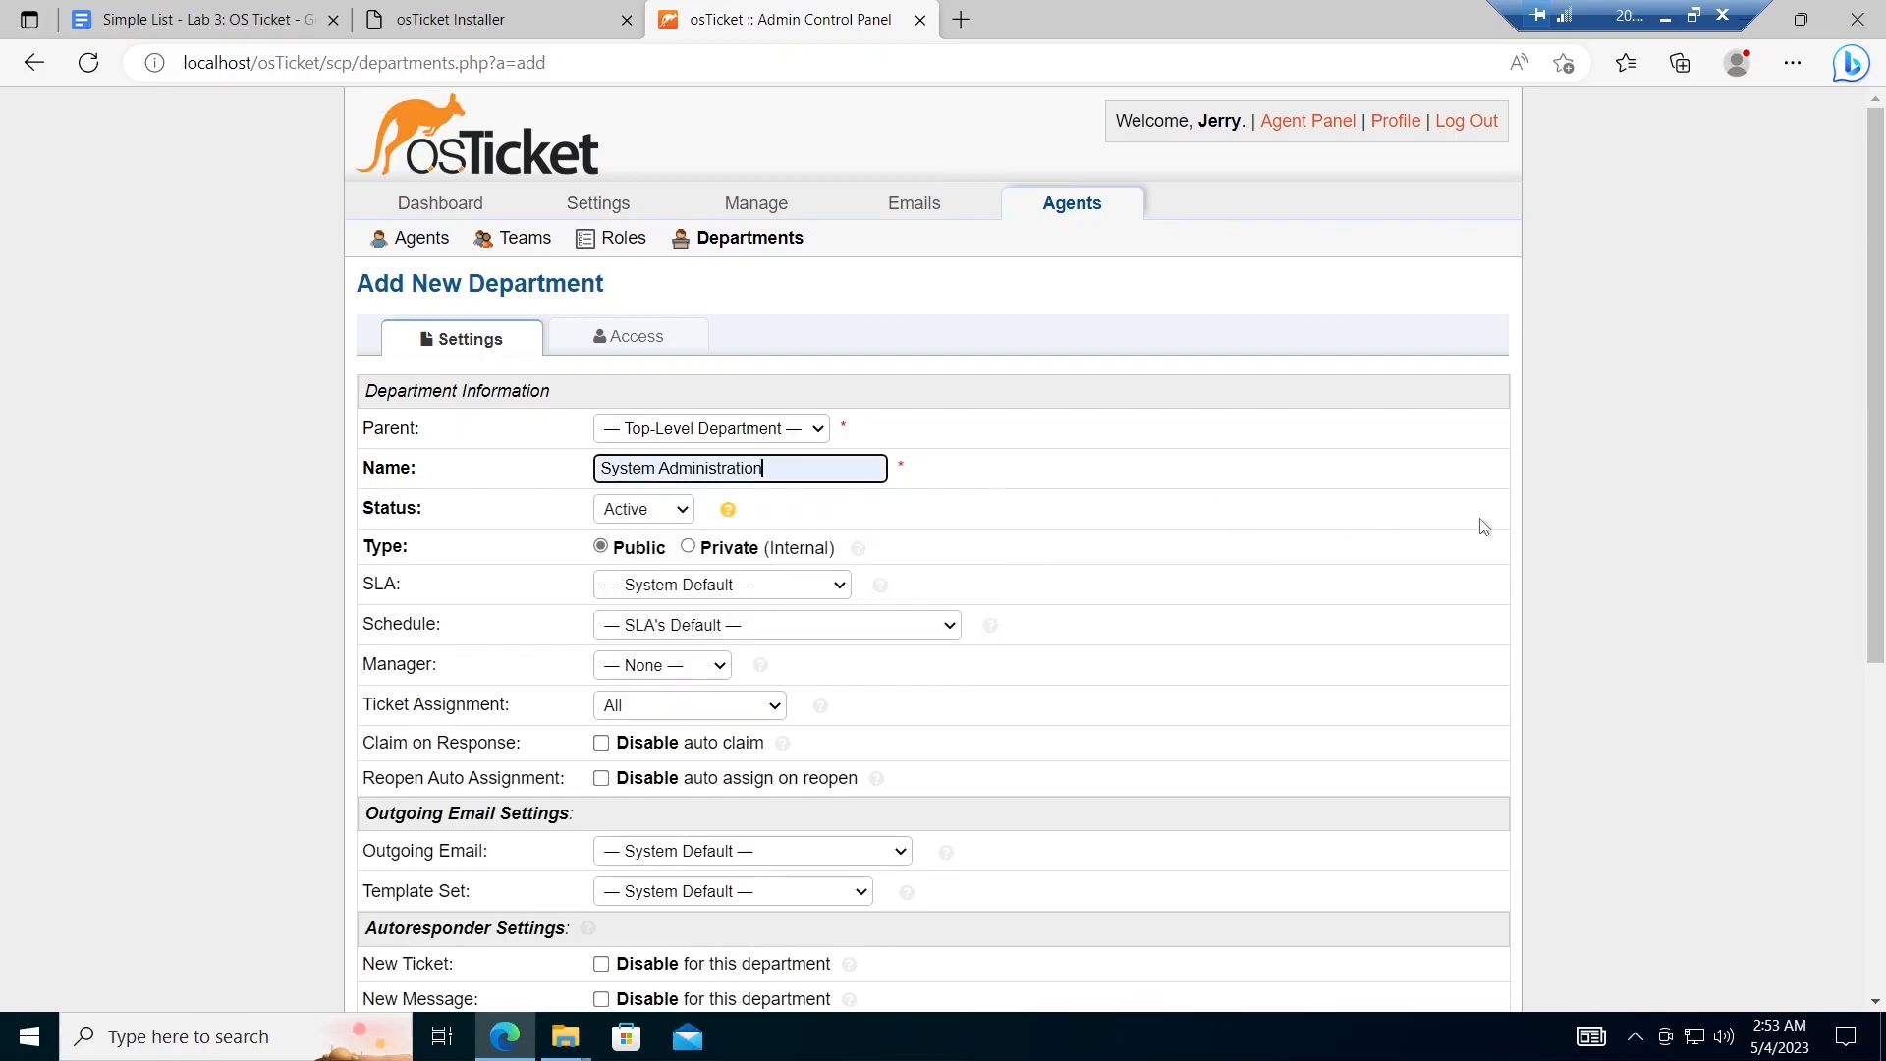
pyautogui.scroll(-1, 1873, 671)
pyautogui.scroll(-5, 1872, 671)
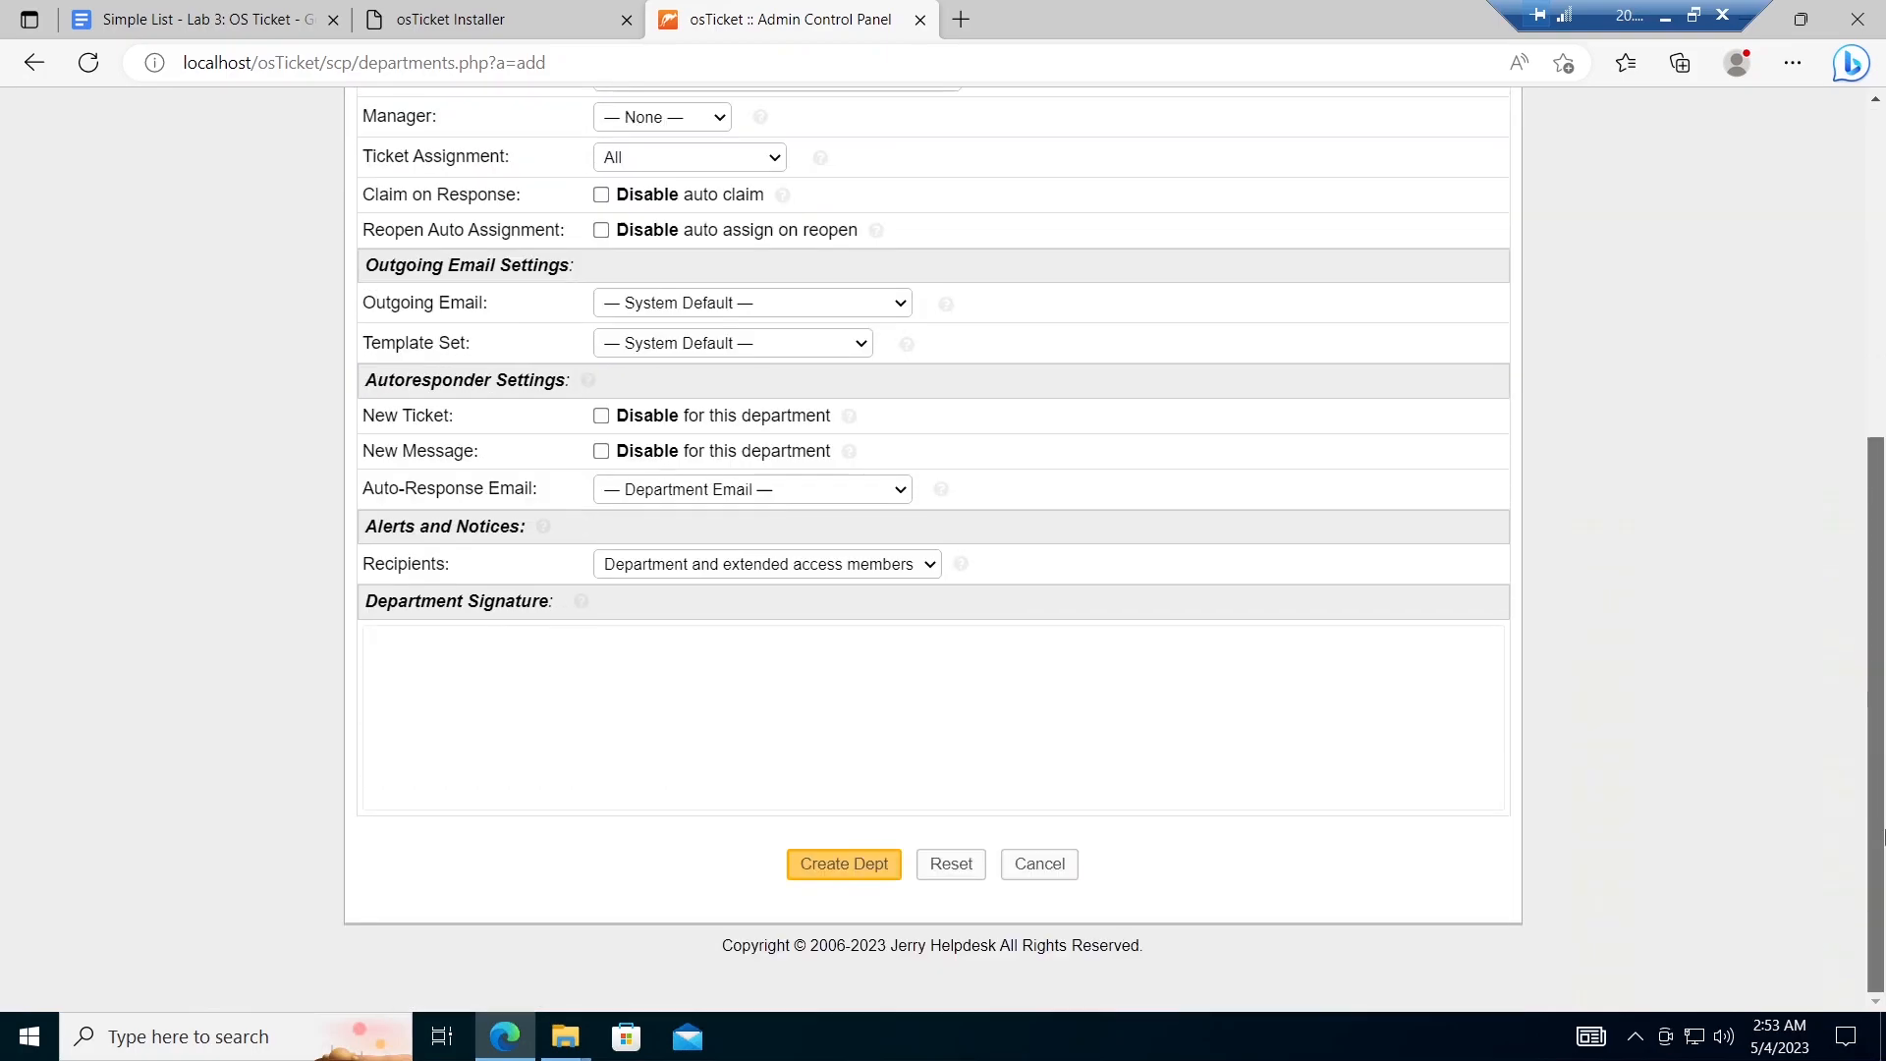
pyautogui.click(825, 871)
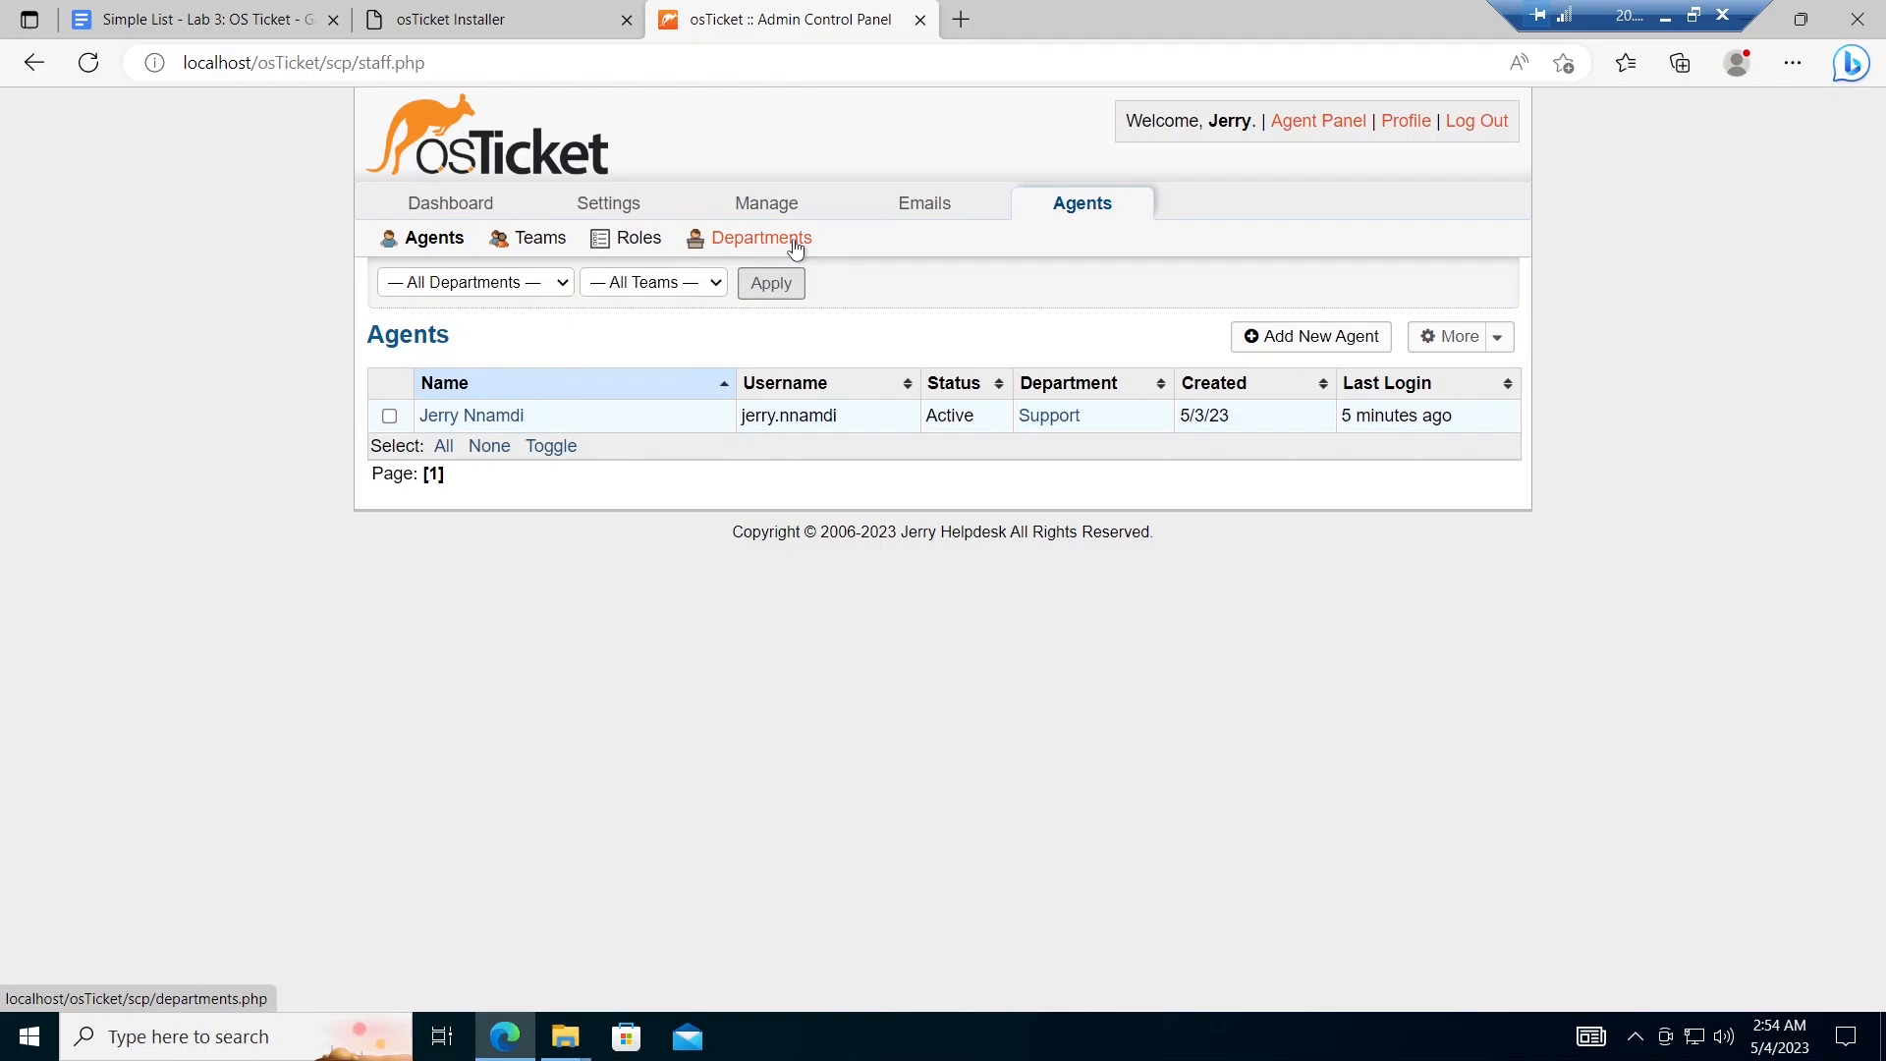
pyautogui.click(792, 239)
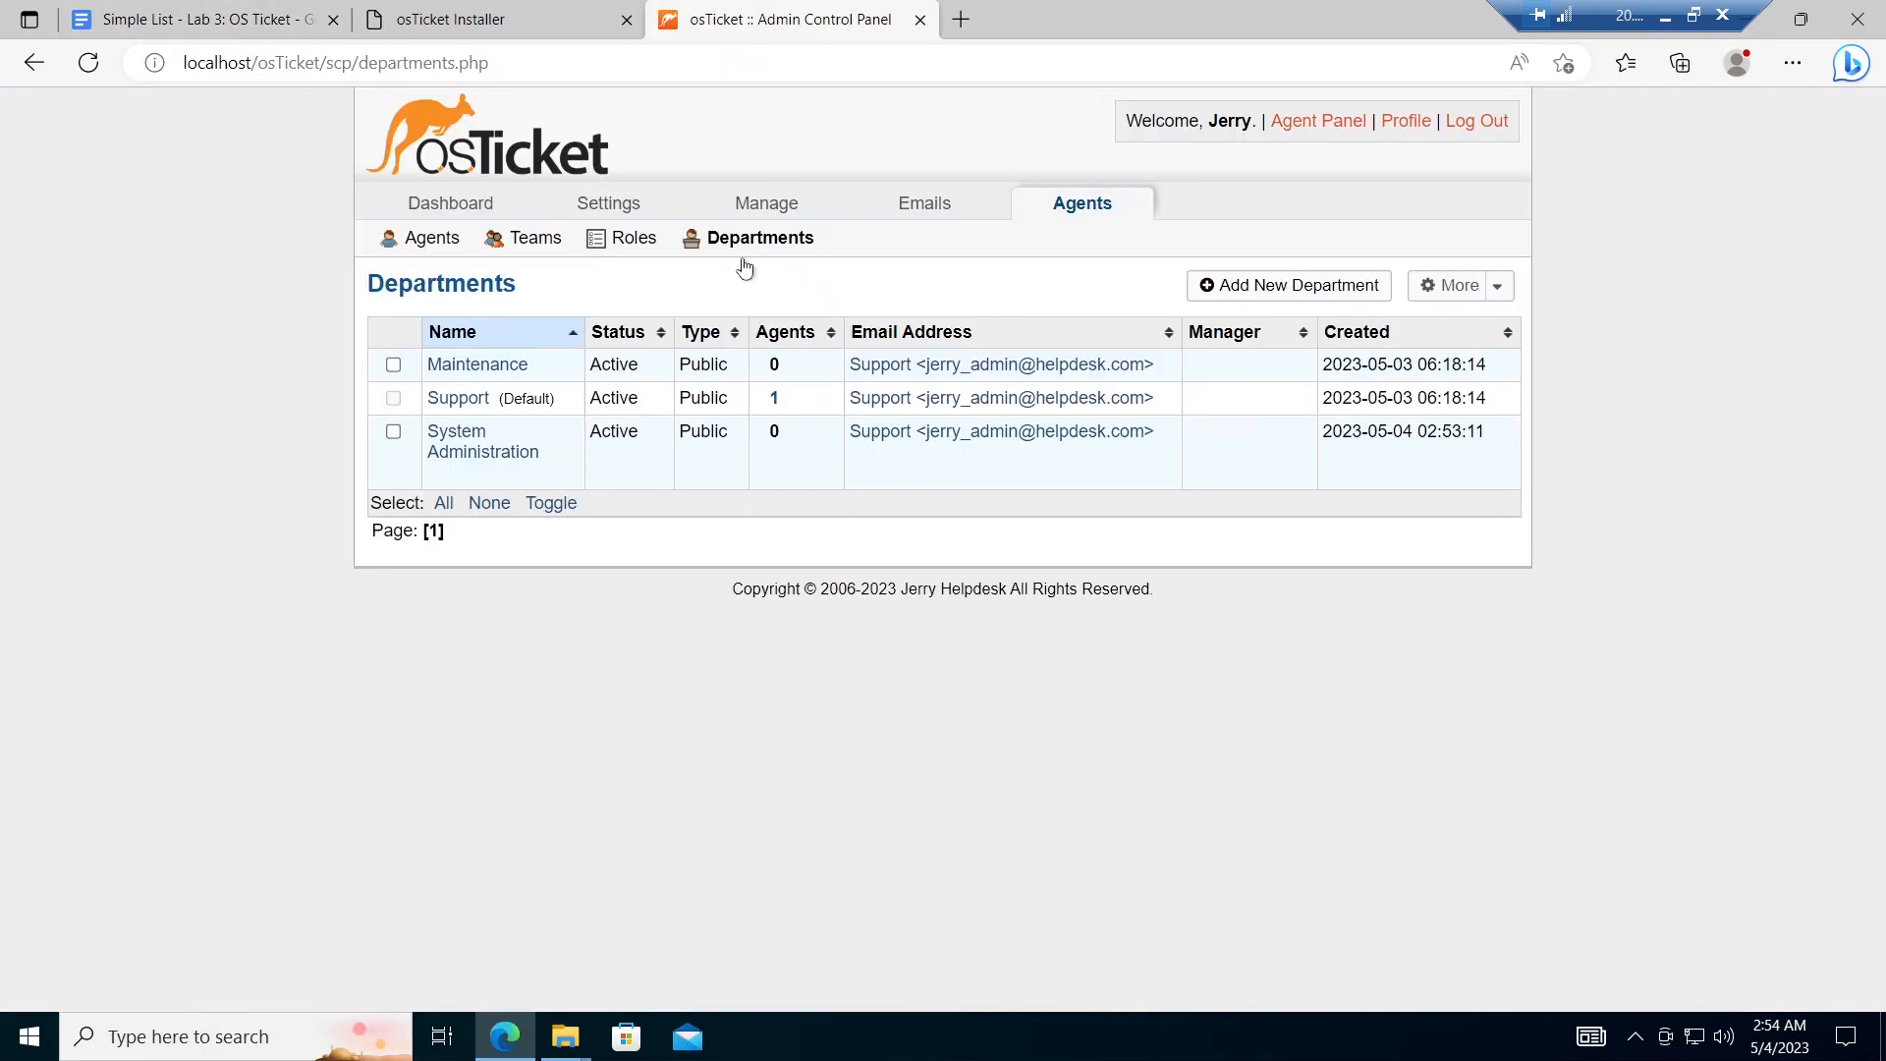
# Step: Start a new team and name it Level II Support
pyautogui.click(521, 244)
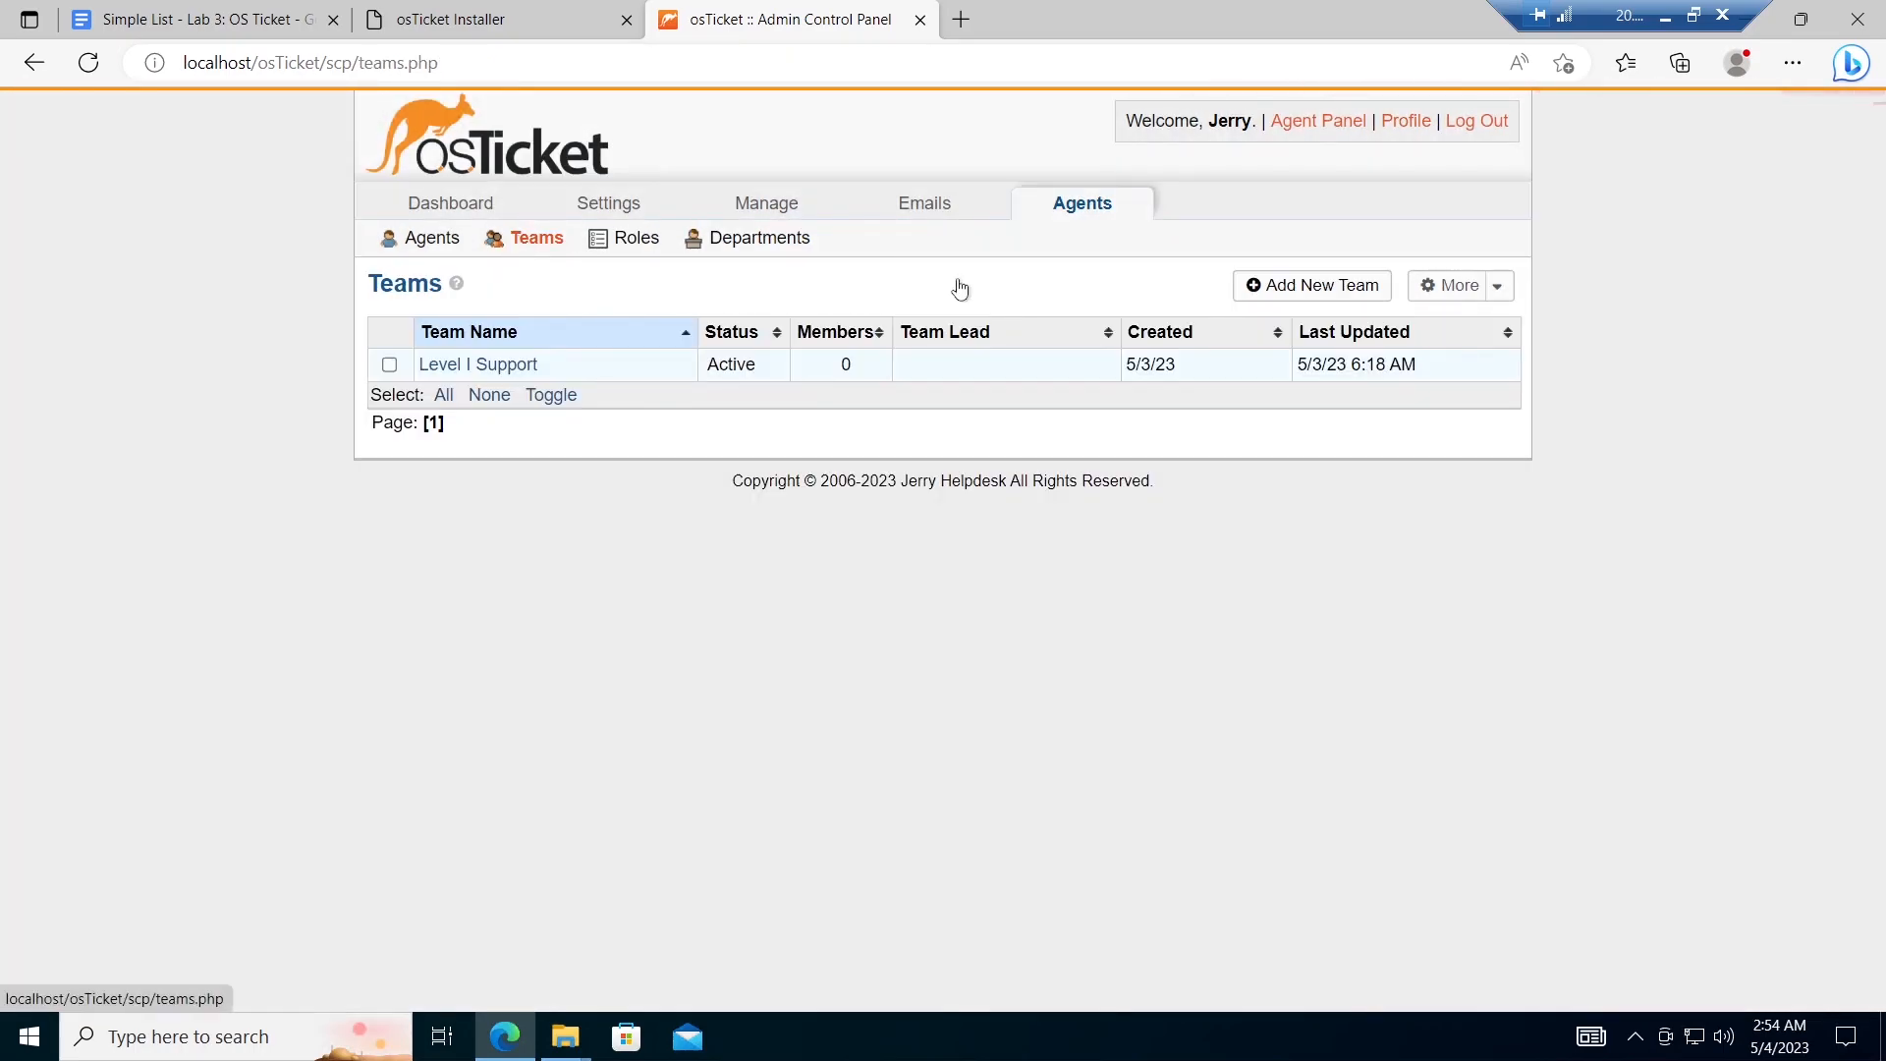
pyautogui.click(1297, 293)
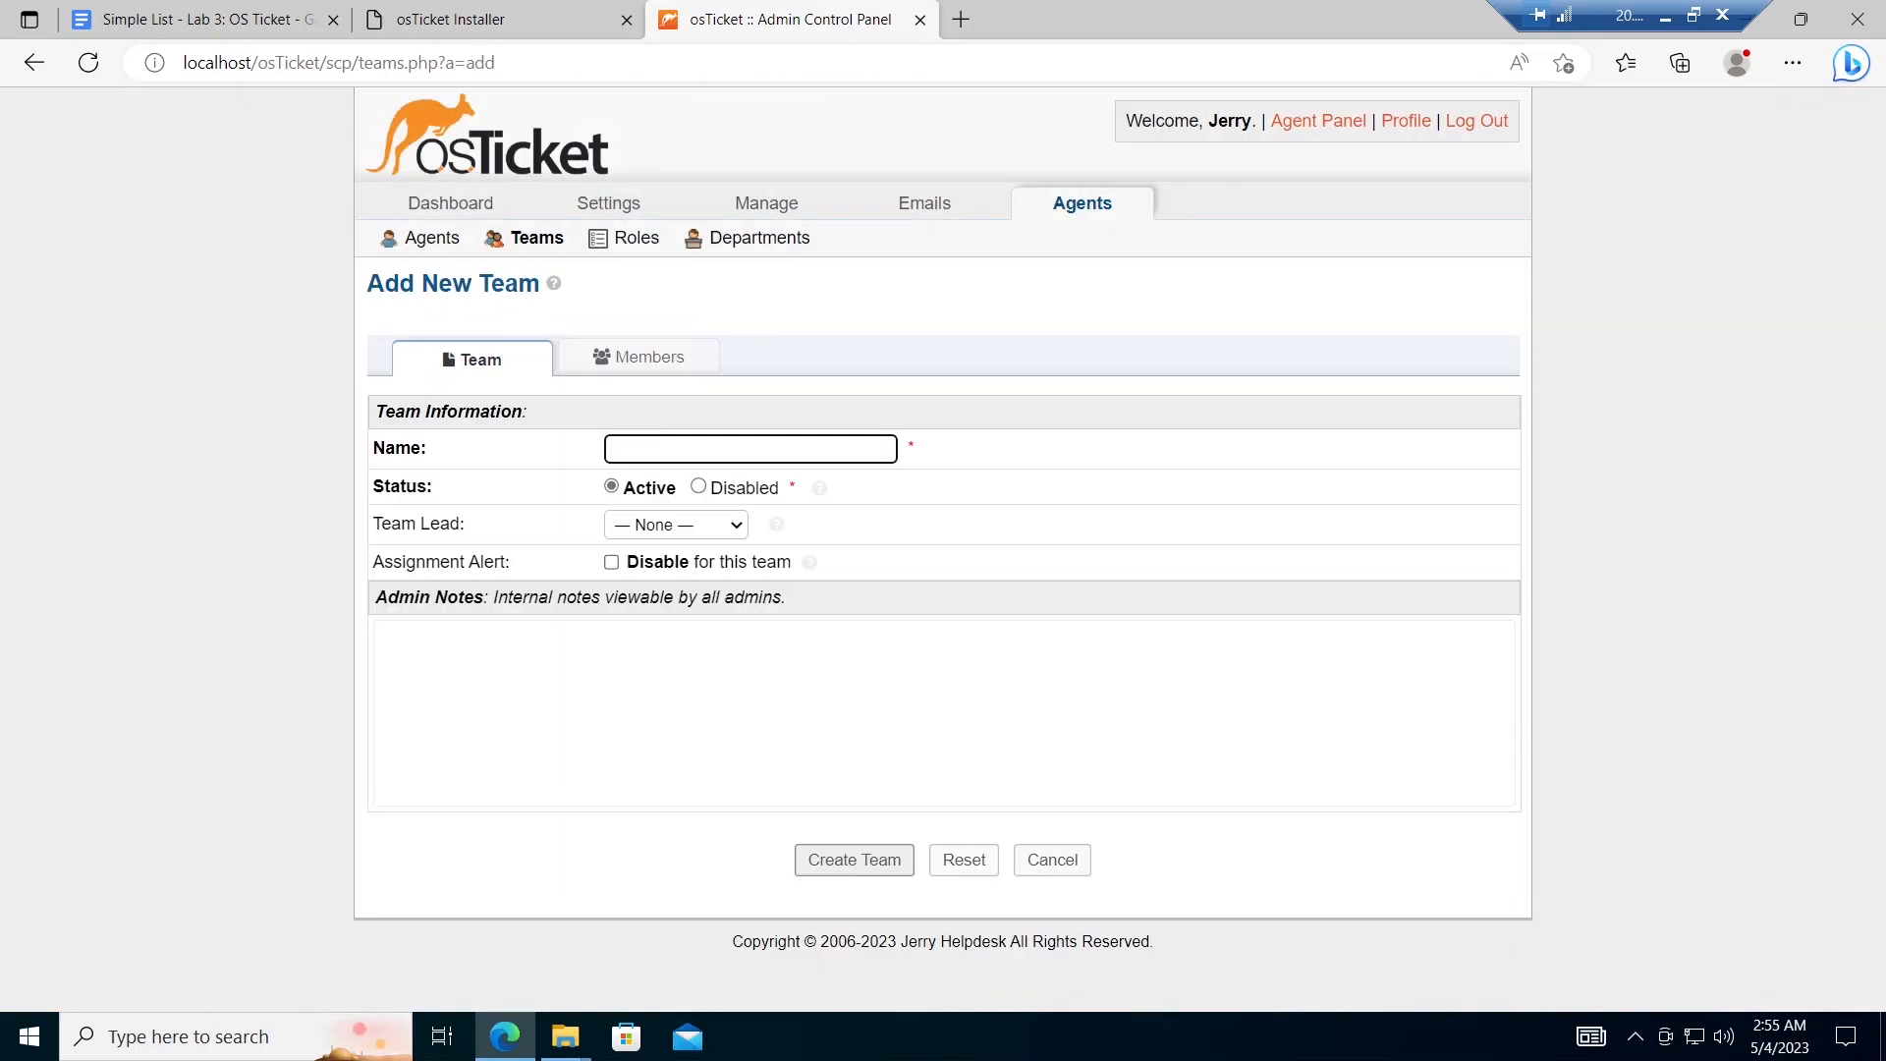
pyautogui.click(751, 449)
pyautogui.write('Level II Support')
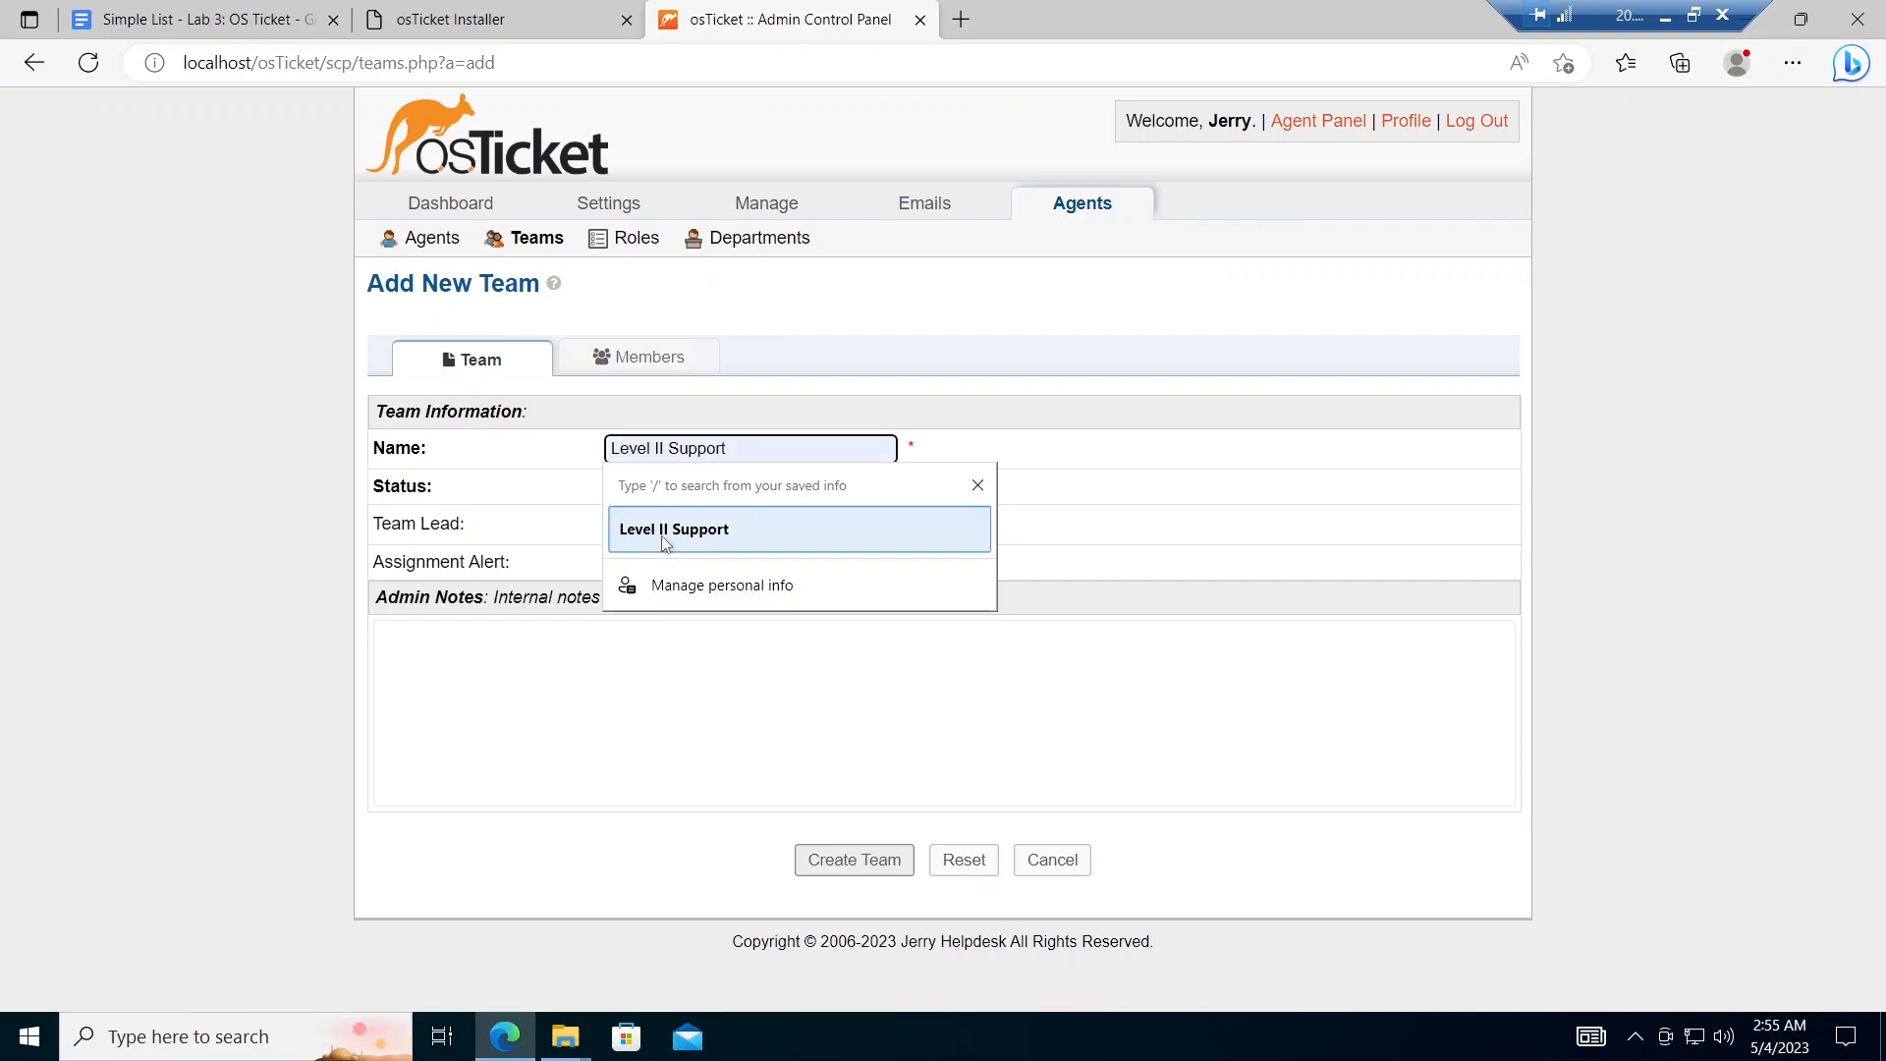
pyautogui.click(667, 542)
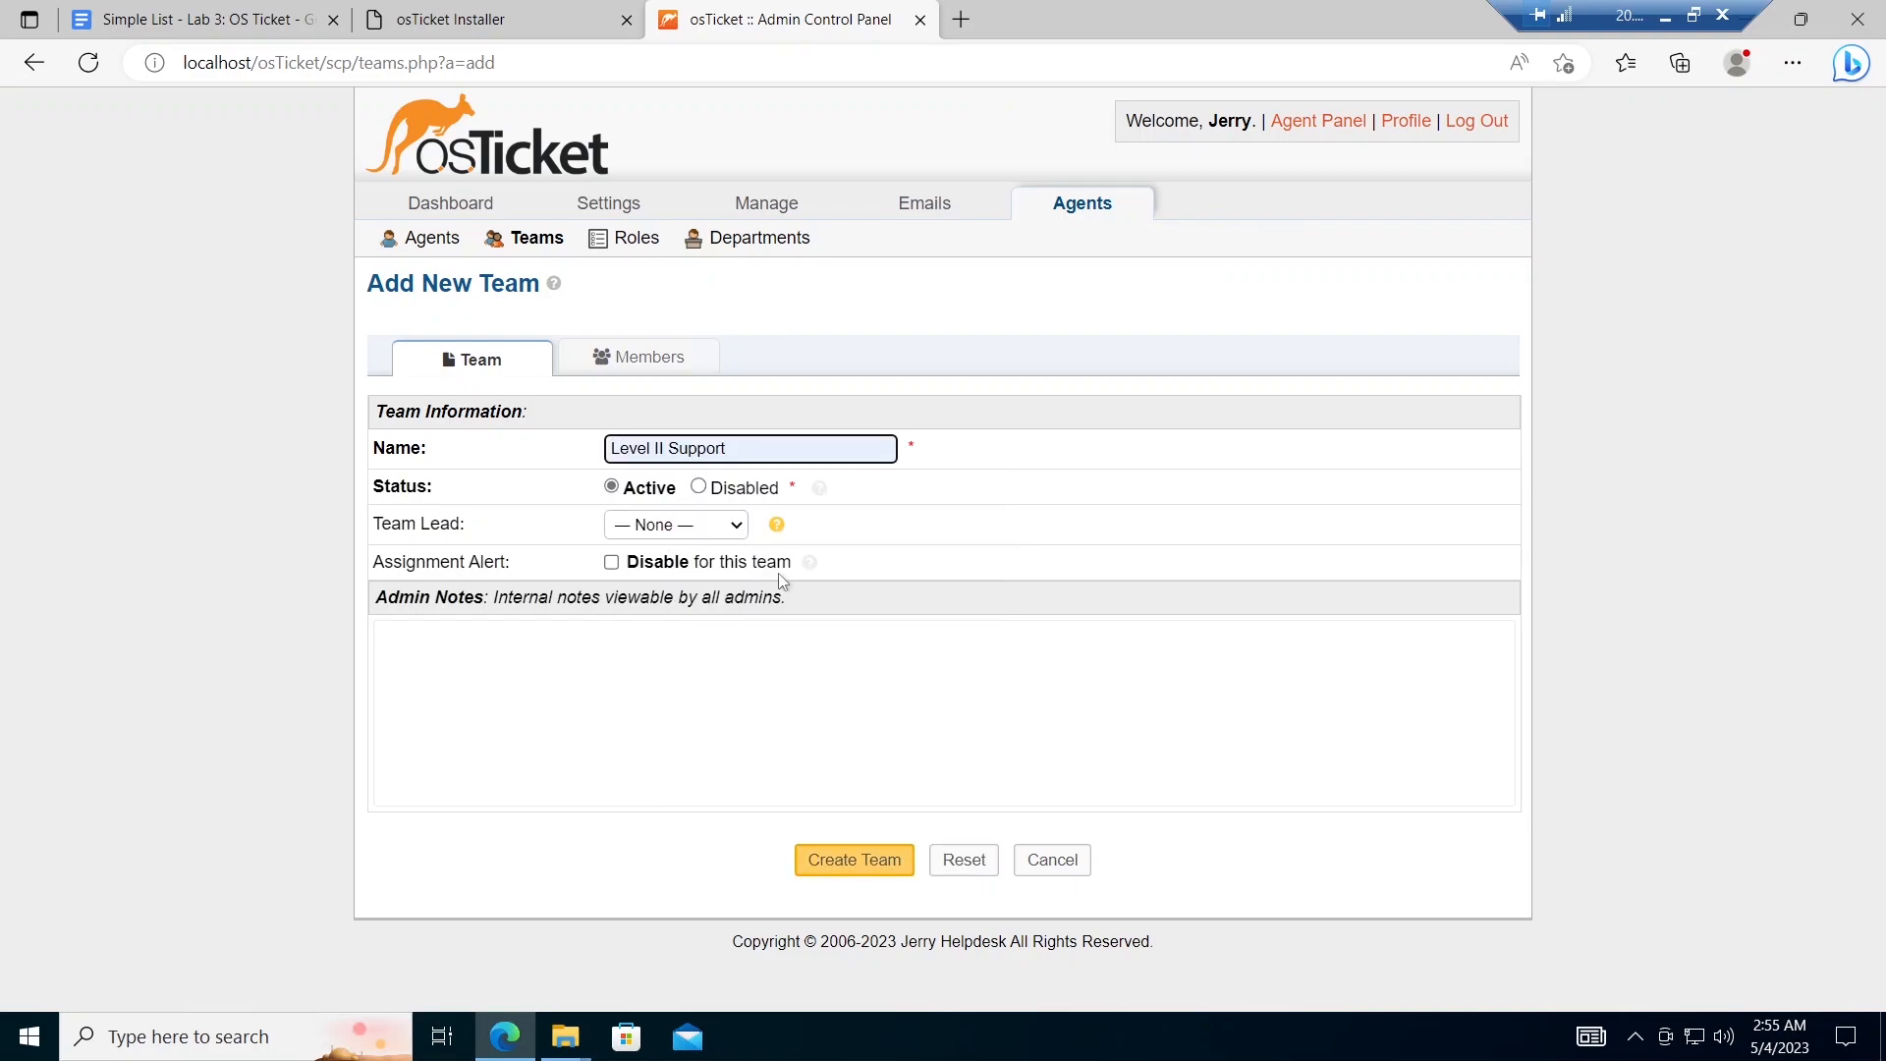
# Step: Add the existing administrator agent as a member of the new team and create the team
pyautogui.click(663, 366)
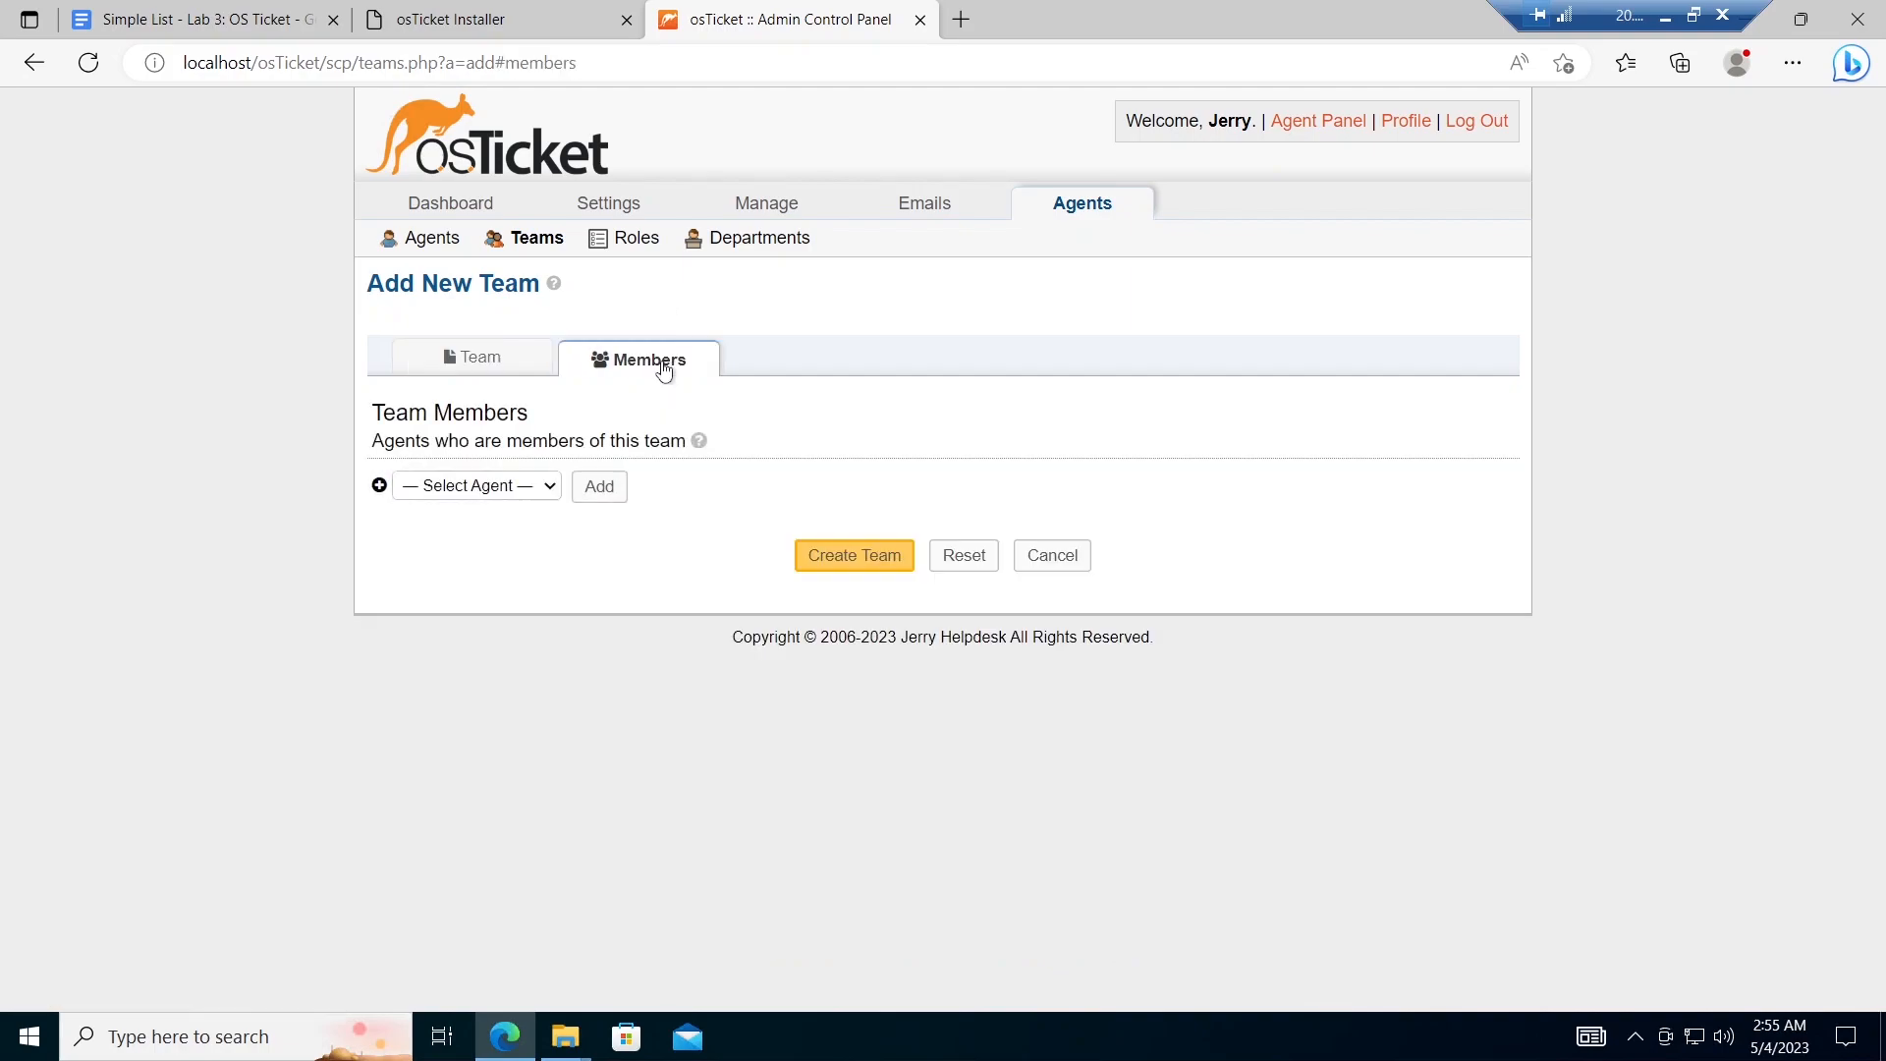
pyautogui.click(535, 494)
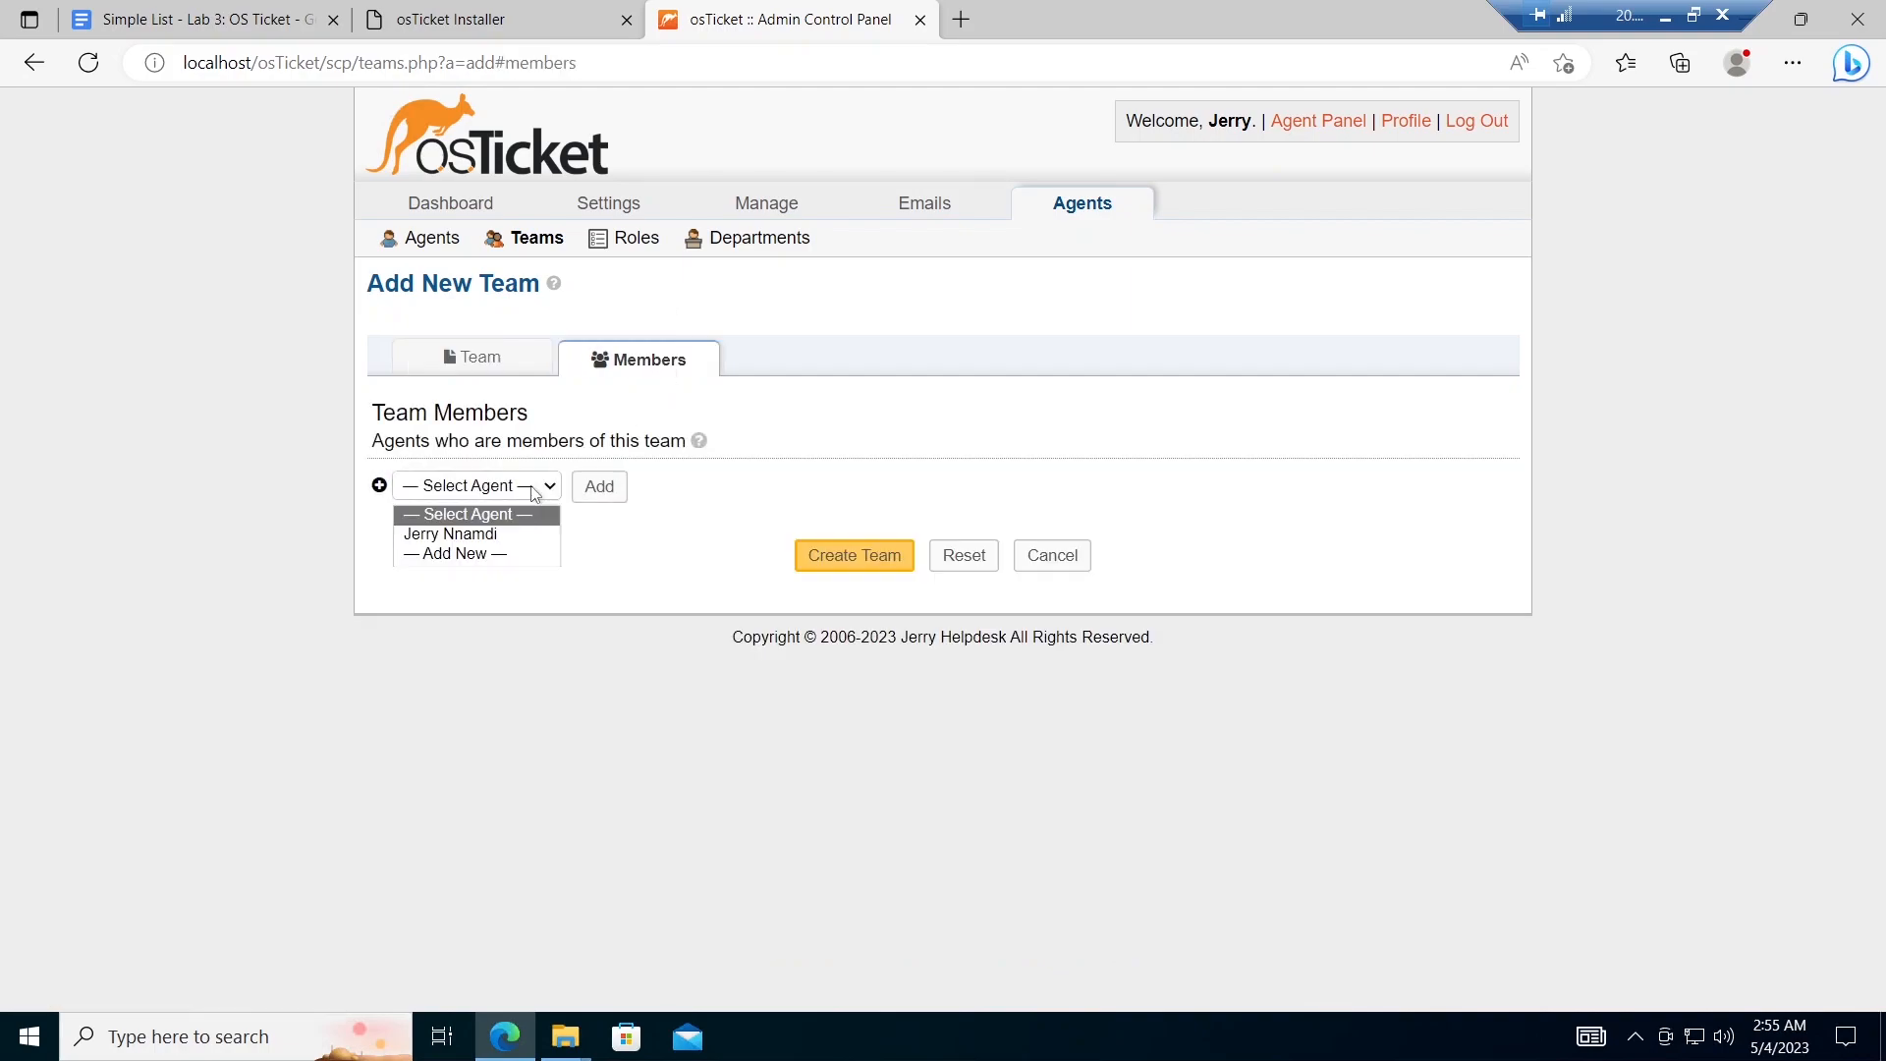
pyautogui.click(504, 536)
pyautogui.click(604, 491)
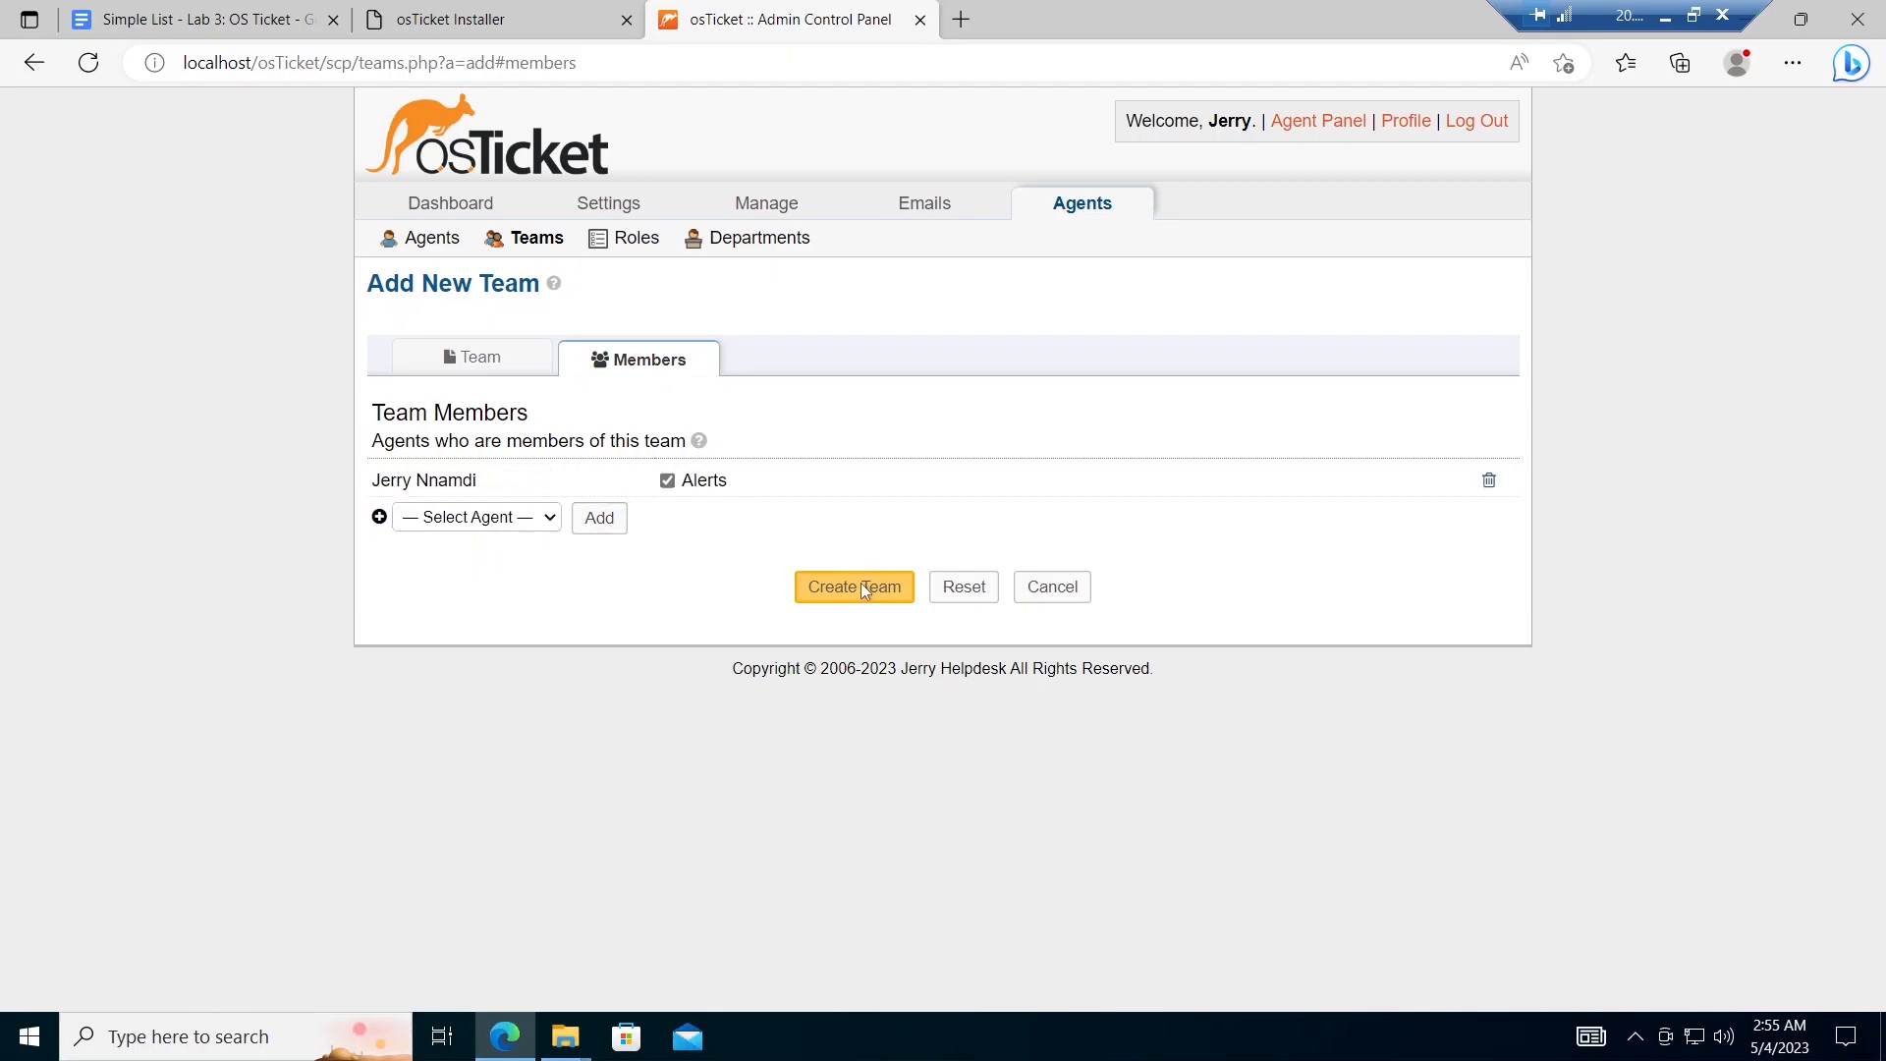
pyautogui.click(862, 590)
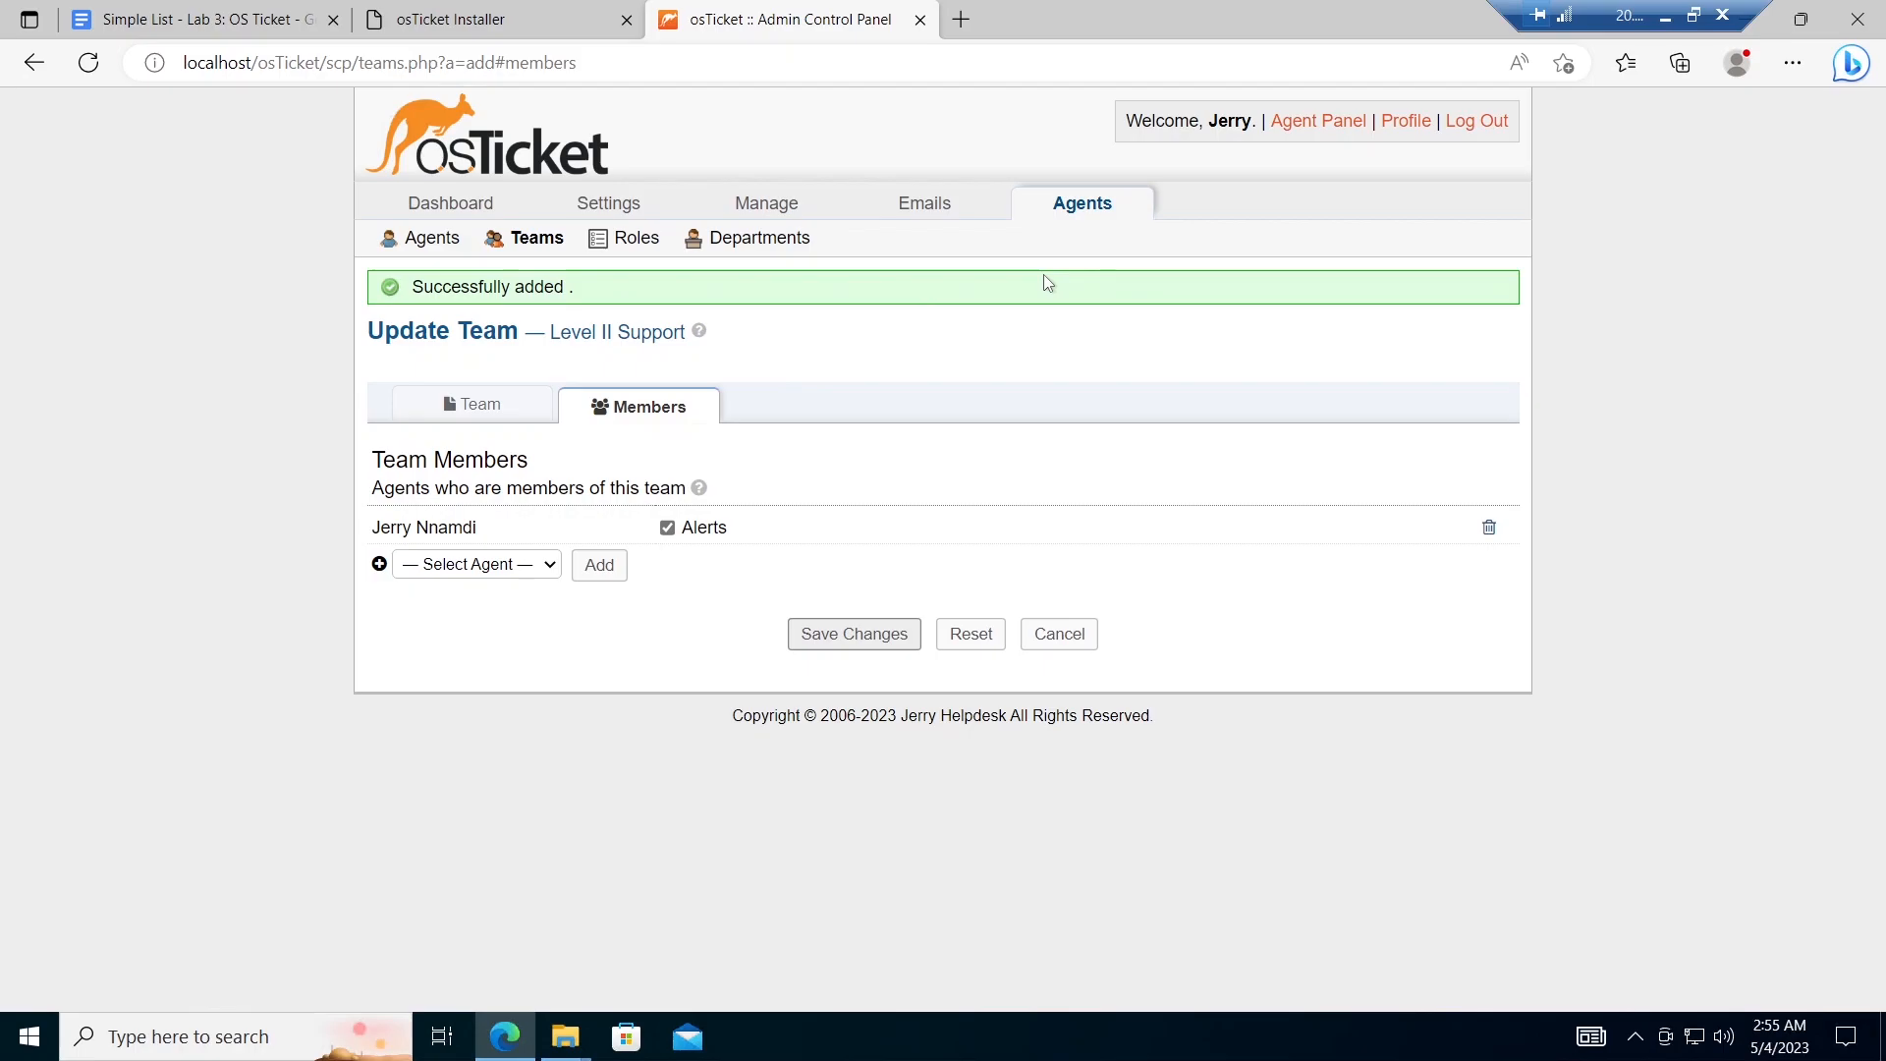
# Step: Require registration and login to create tickets in the user settings and save the change
pyautogui.click(623, 208)
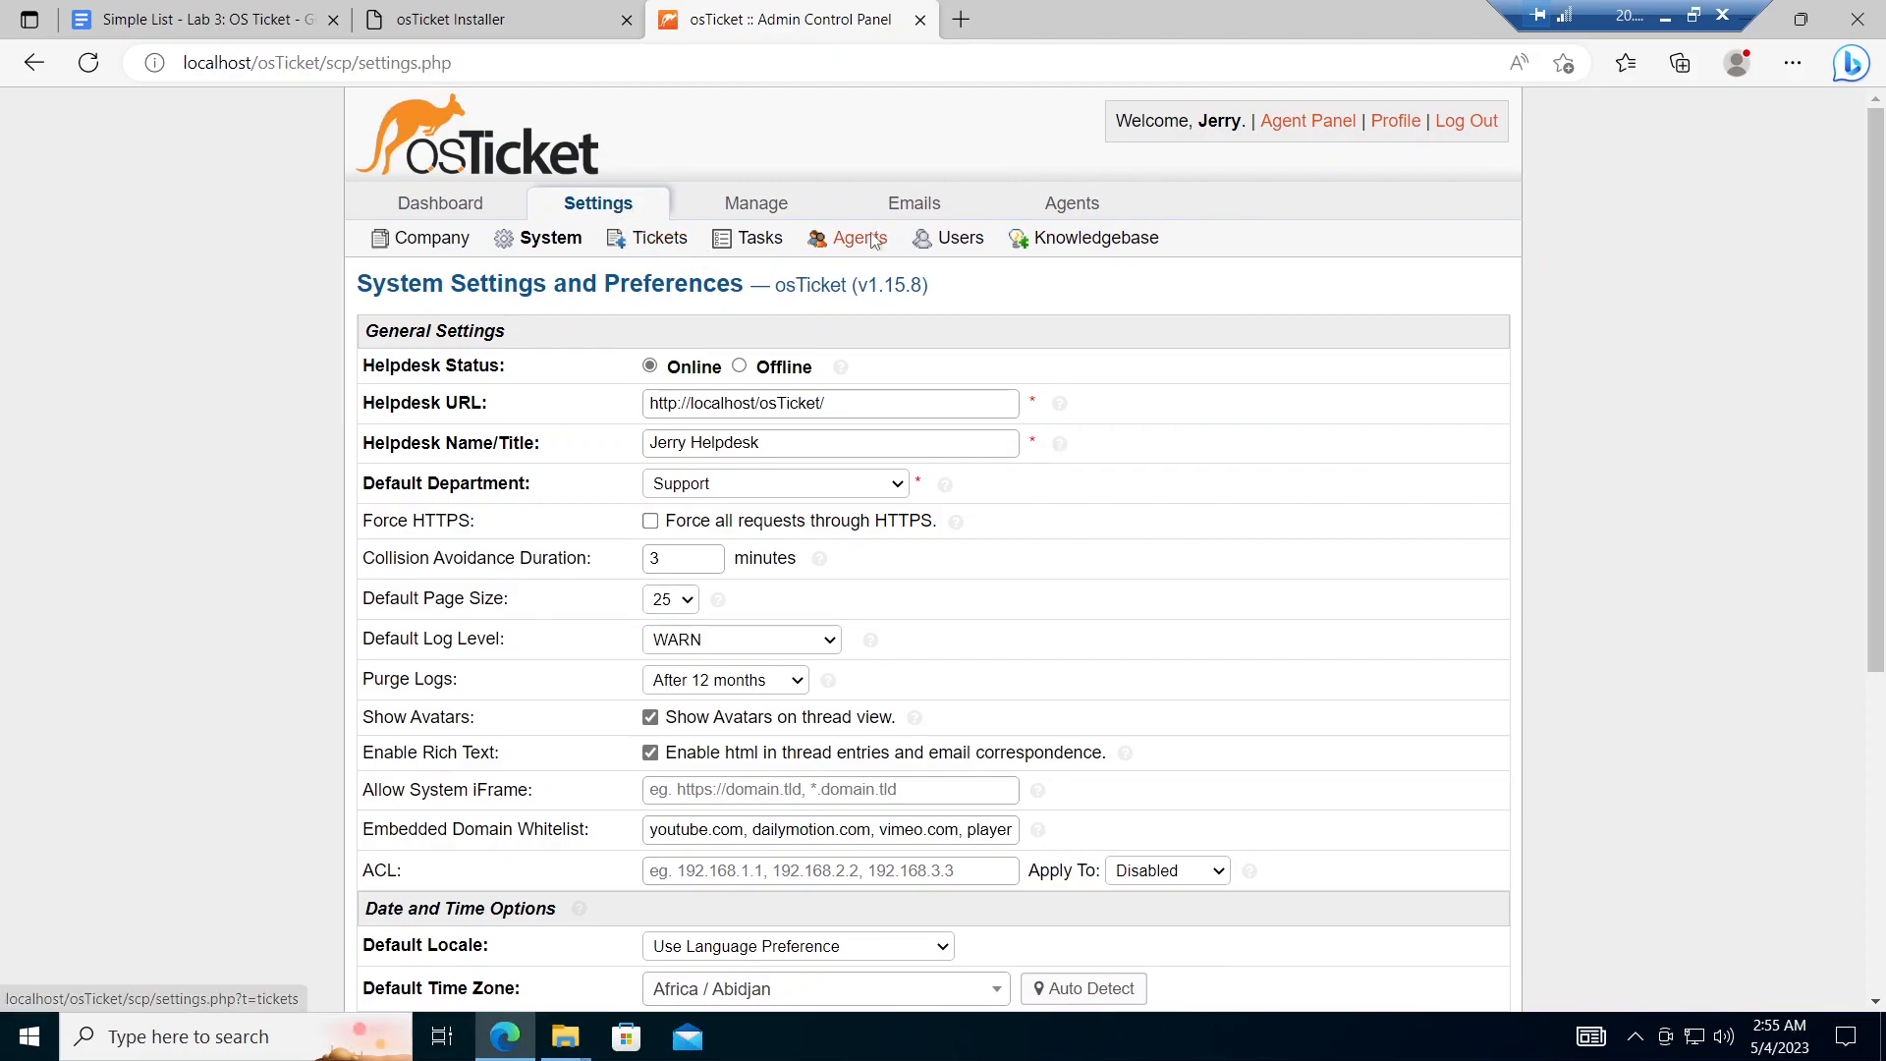
pyautogui.click(960, 239)
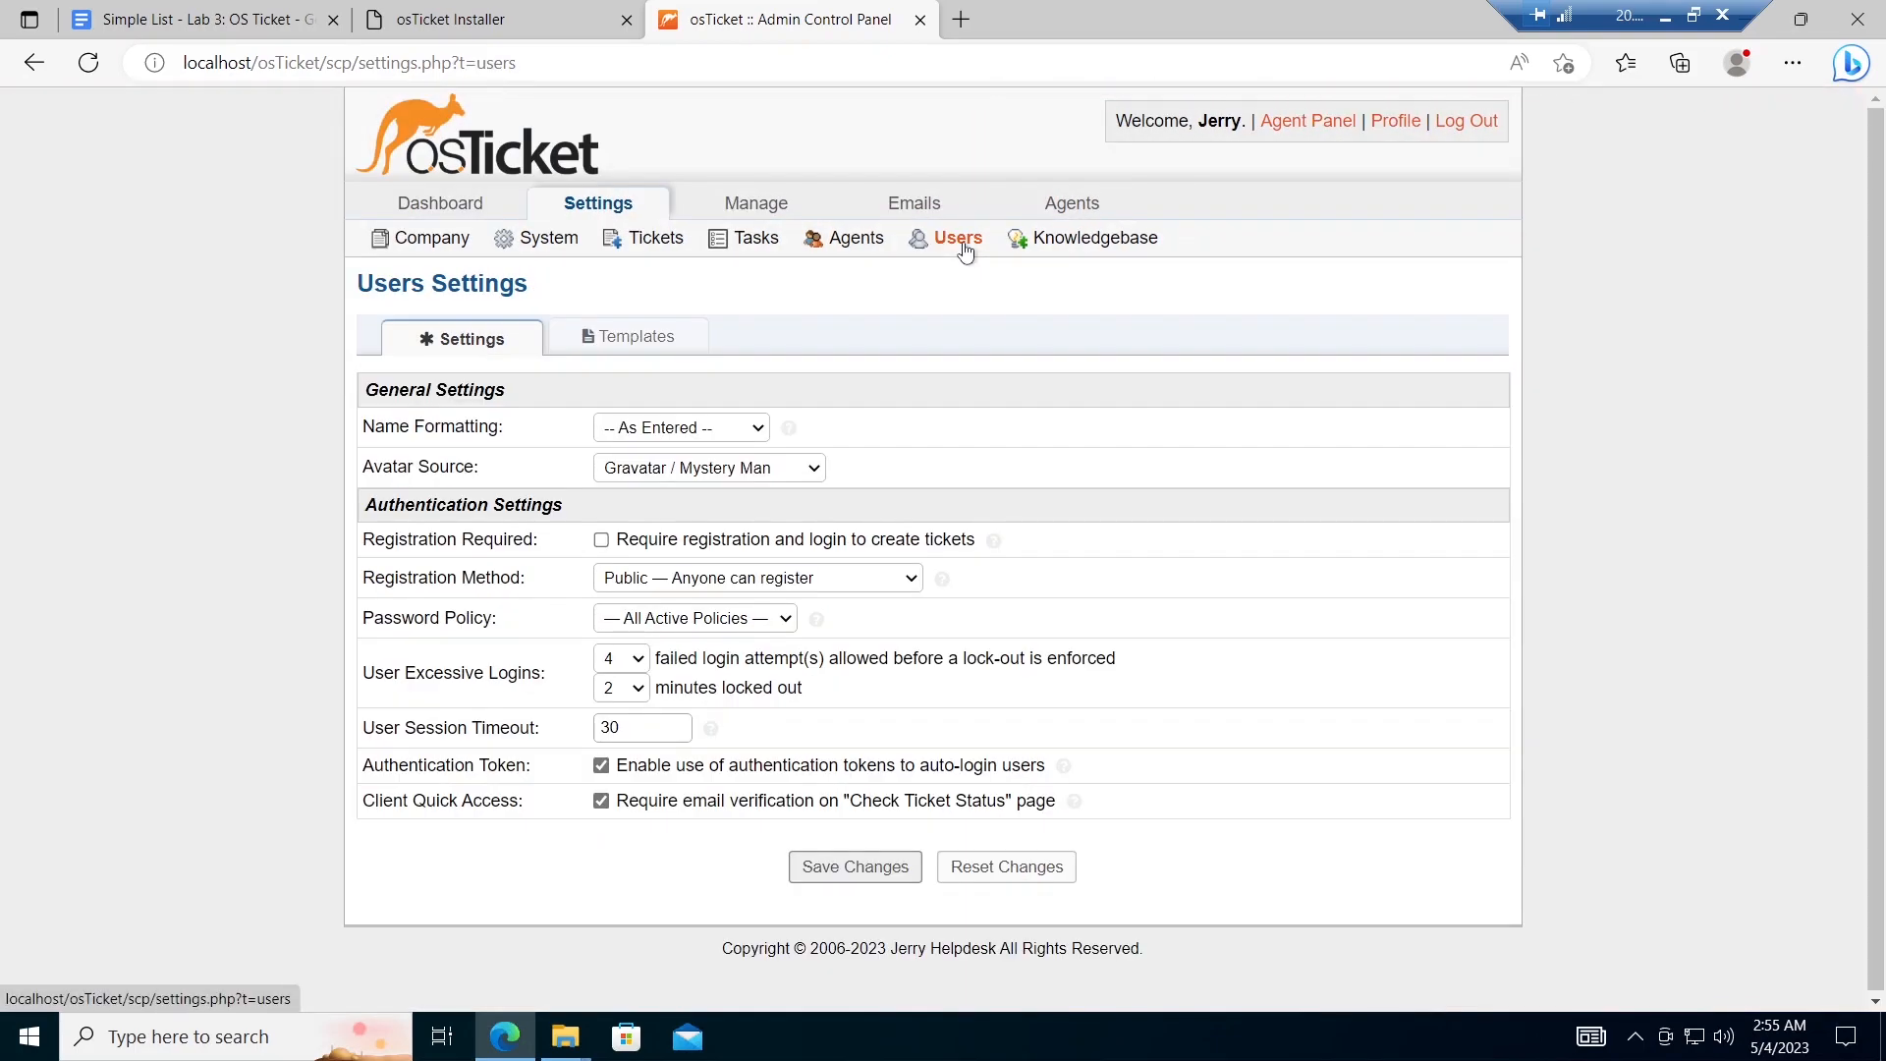
pyautogui.click(602, 541)
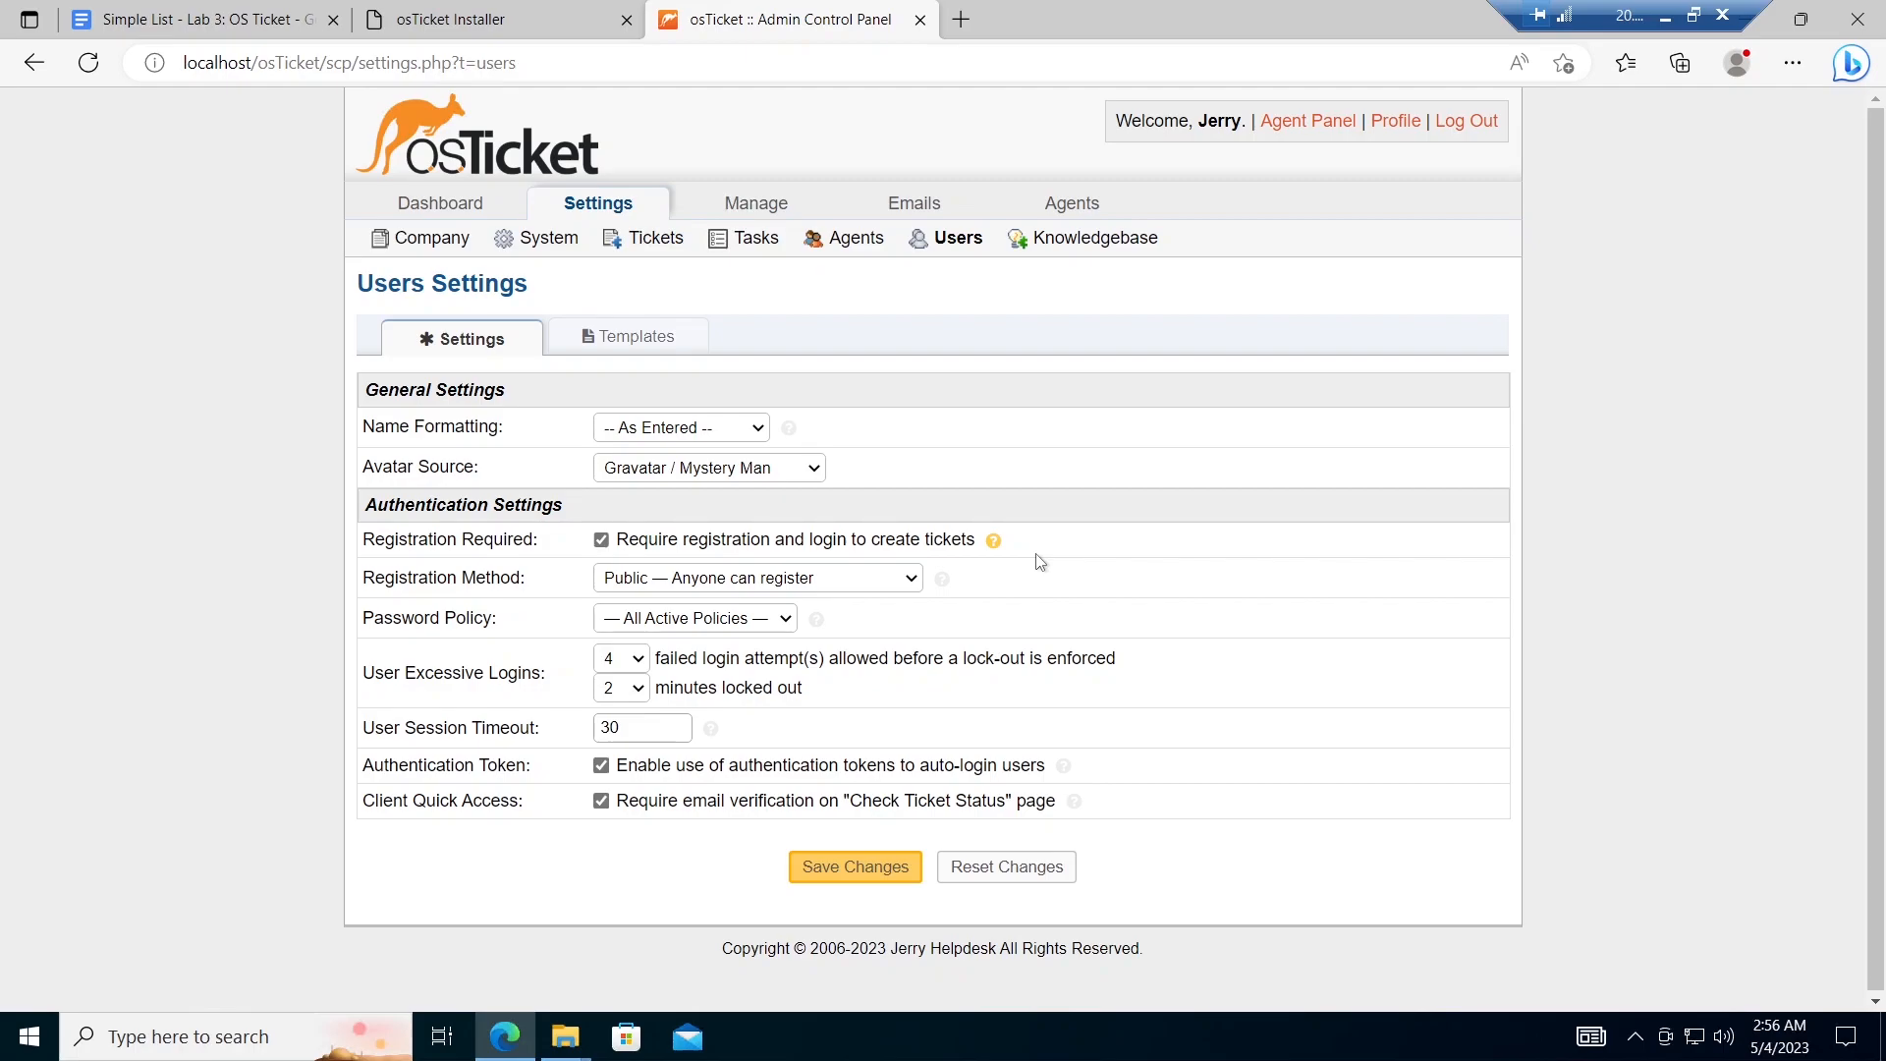
pyautogui.click(875, 868)
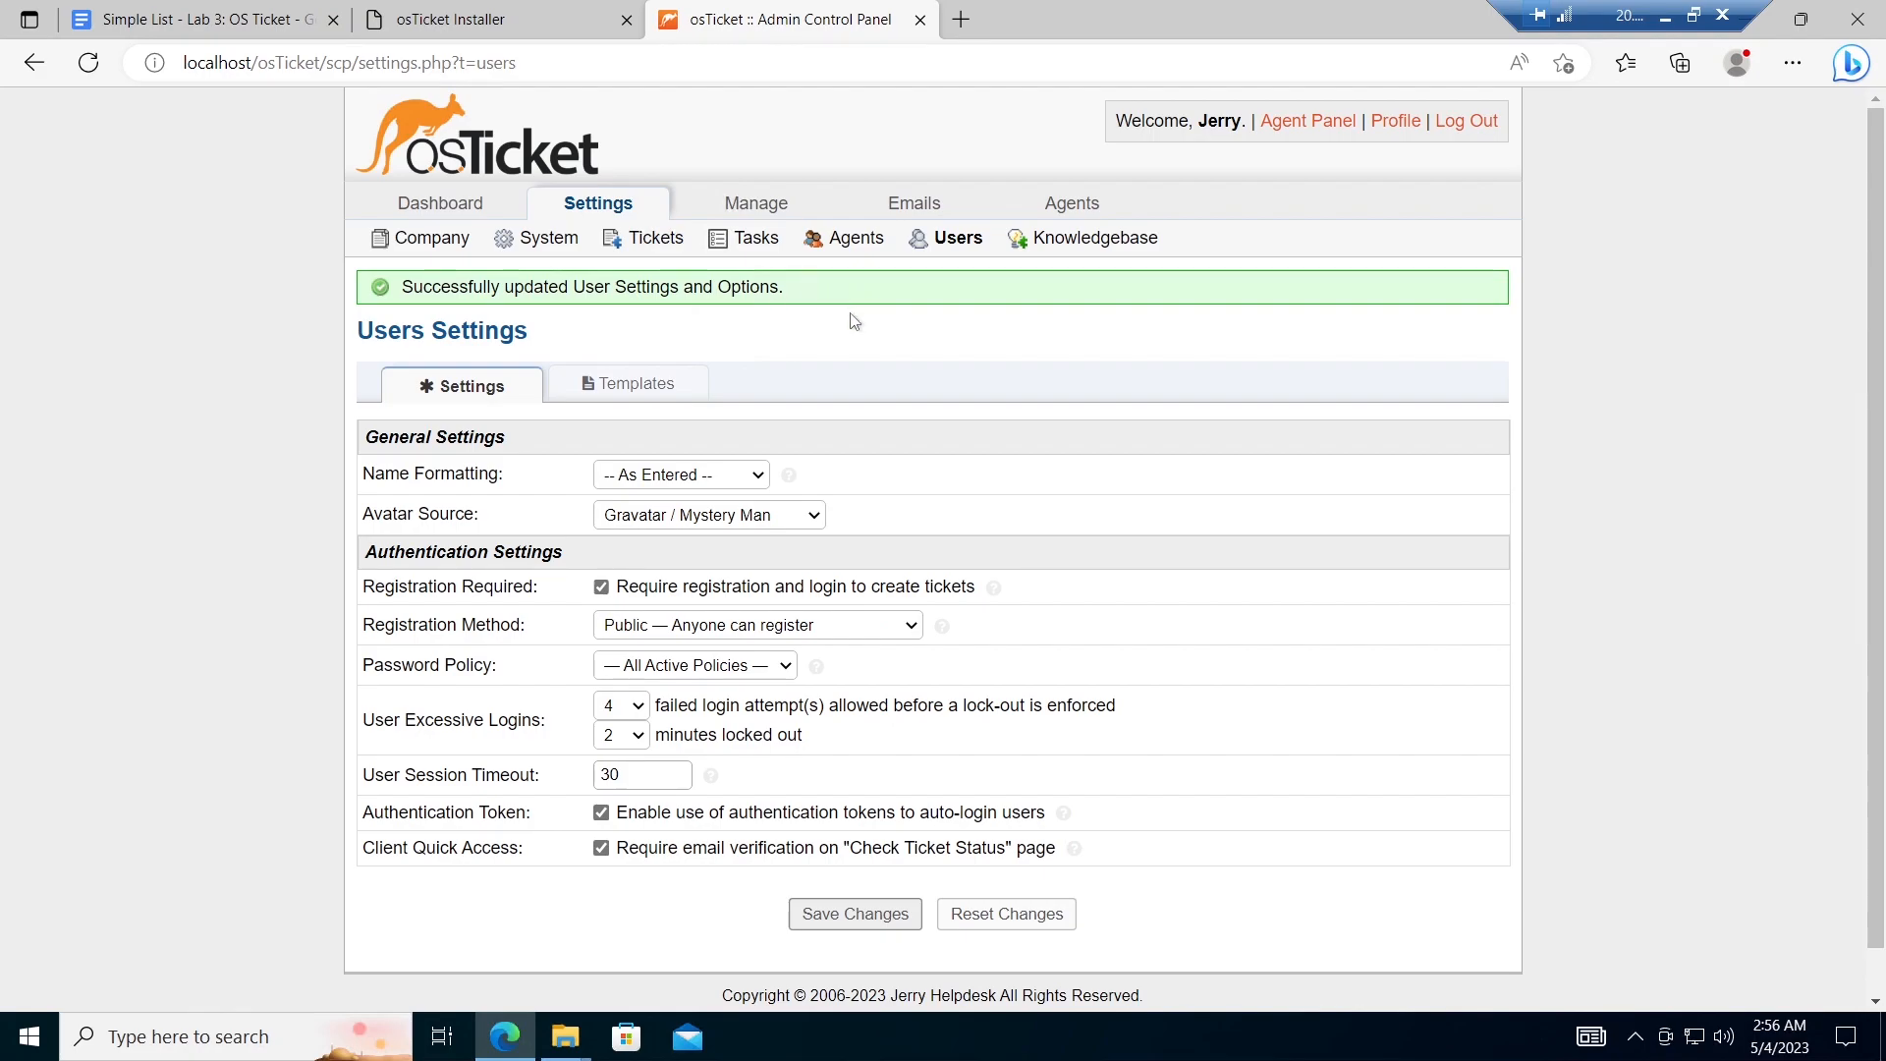
# Step: Start a new agent and fill in the agent's first name, last name and e-mail address
pyautogui.click(851, 247)
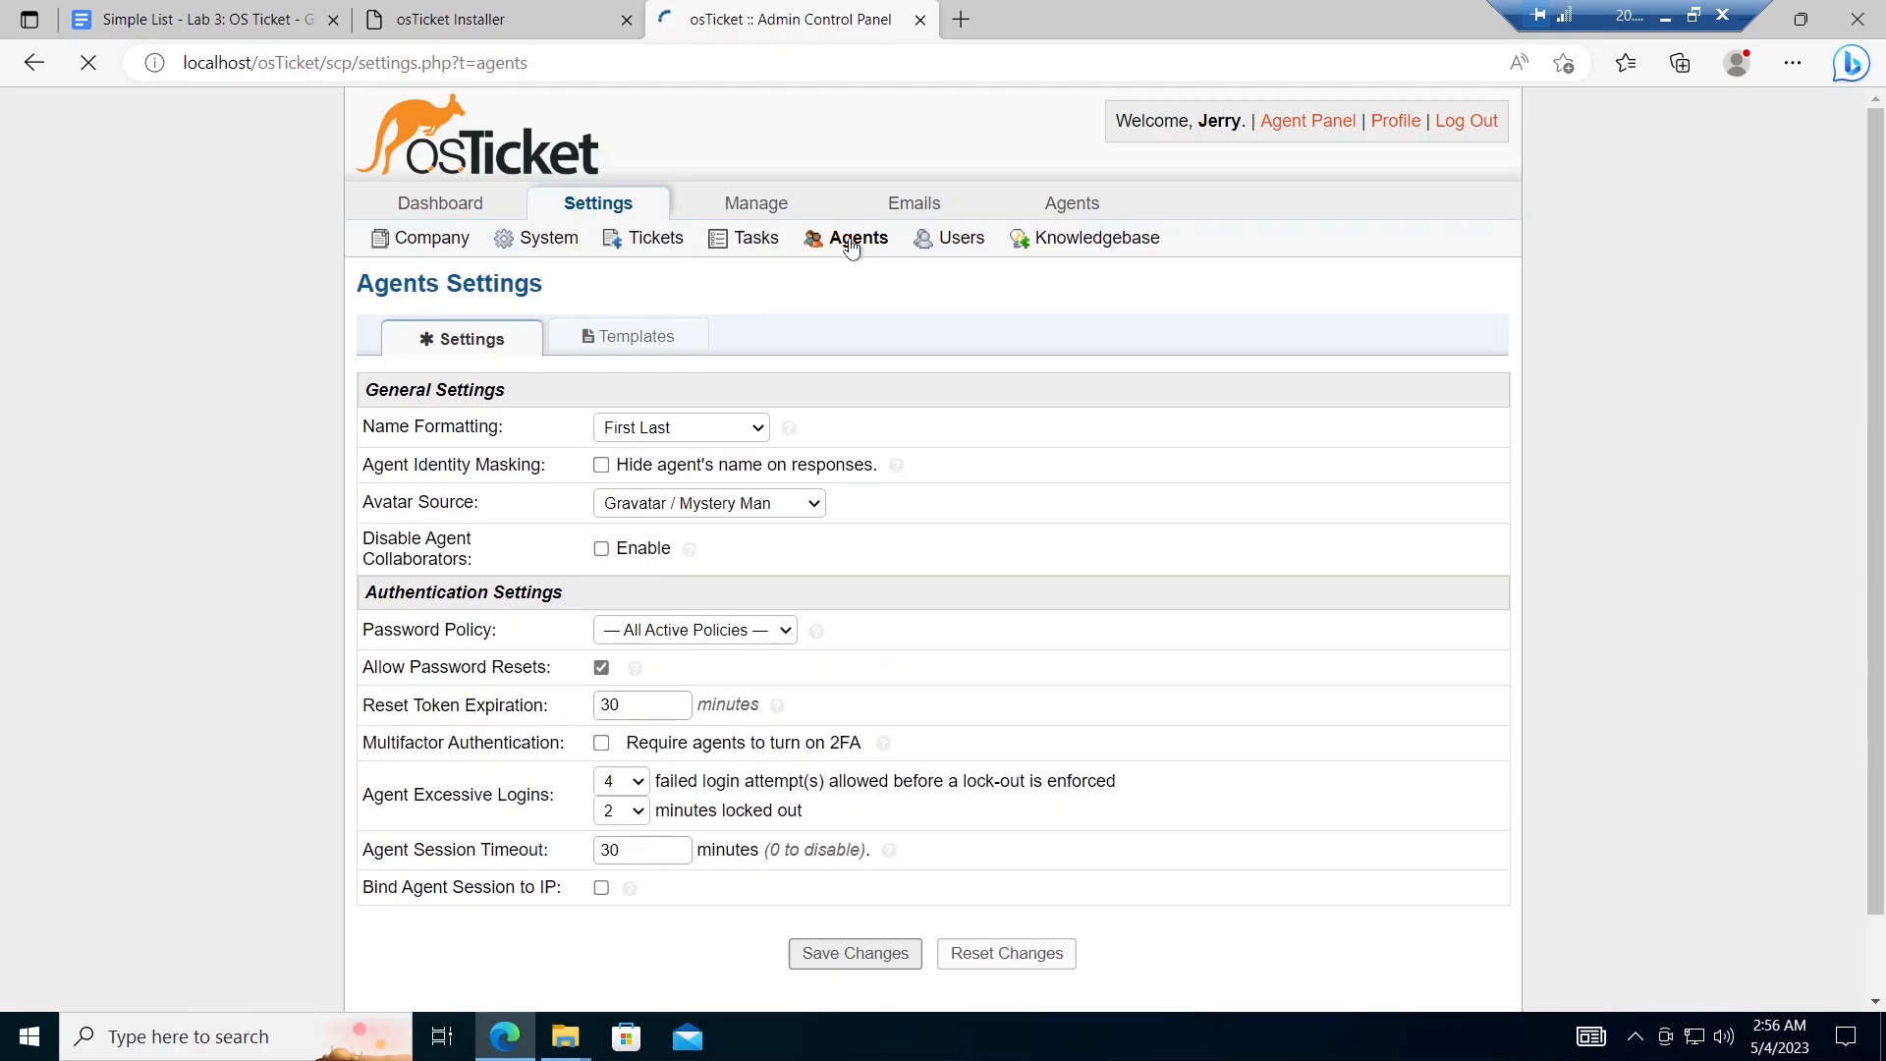
pyautogui.click(1081, 206)
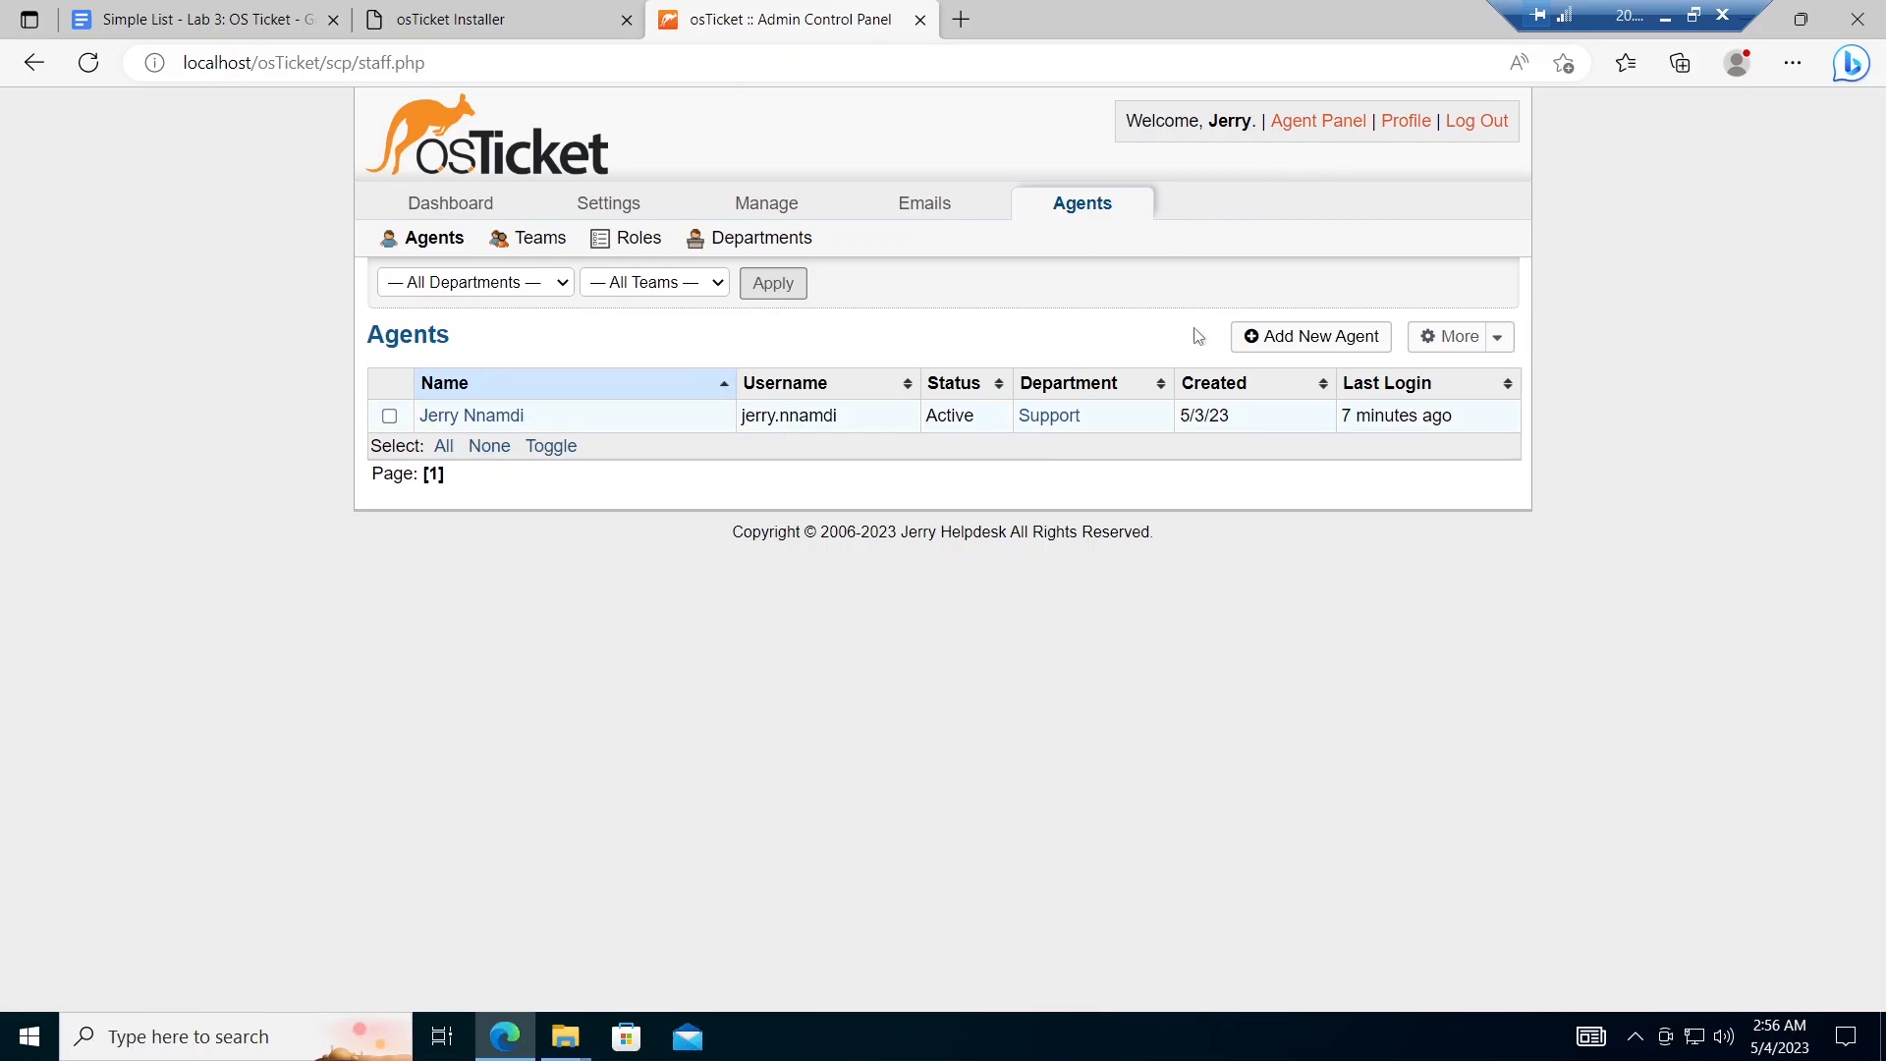
pyautogui.click(1311, 343)
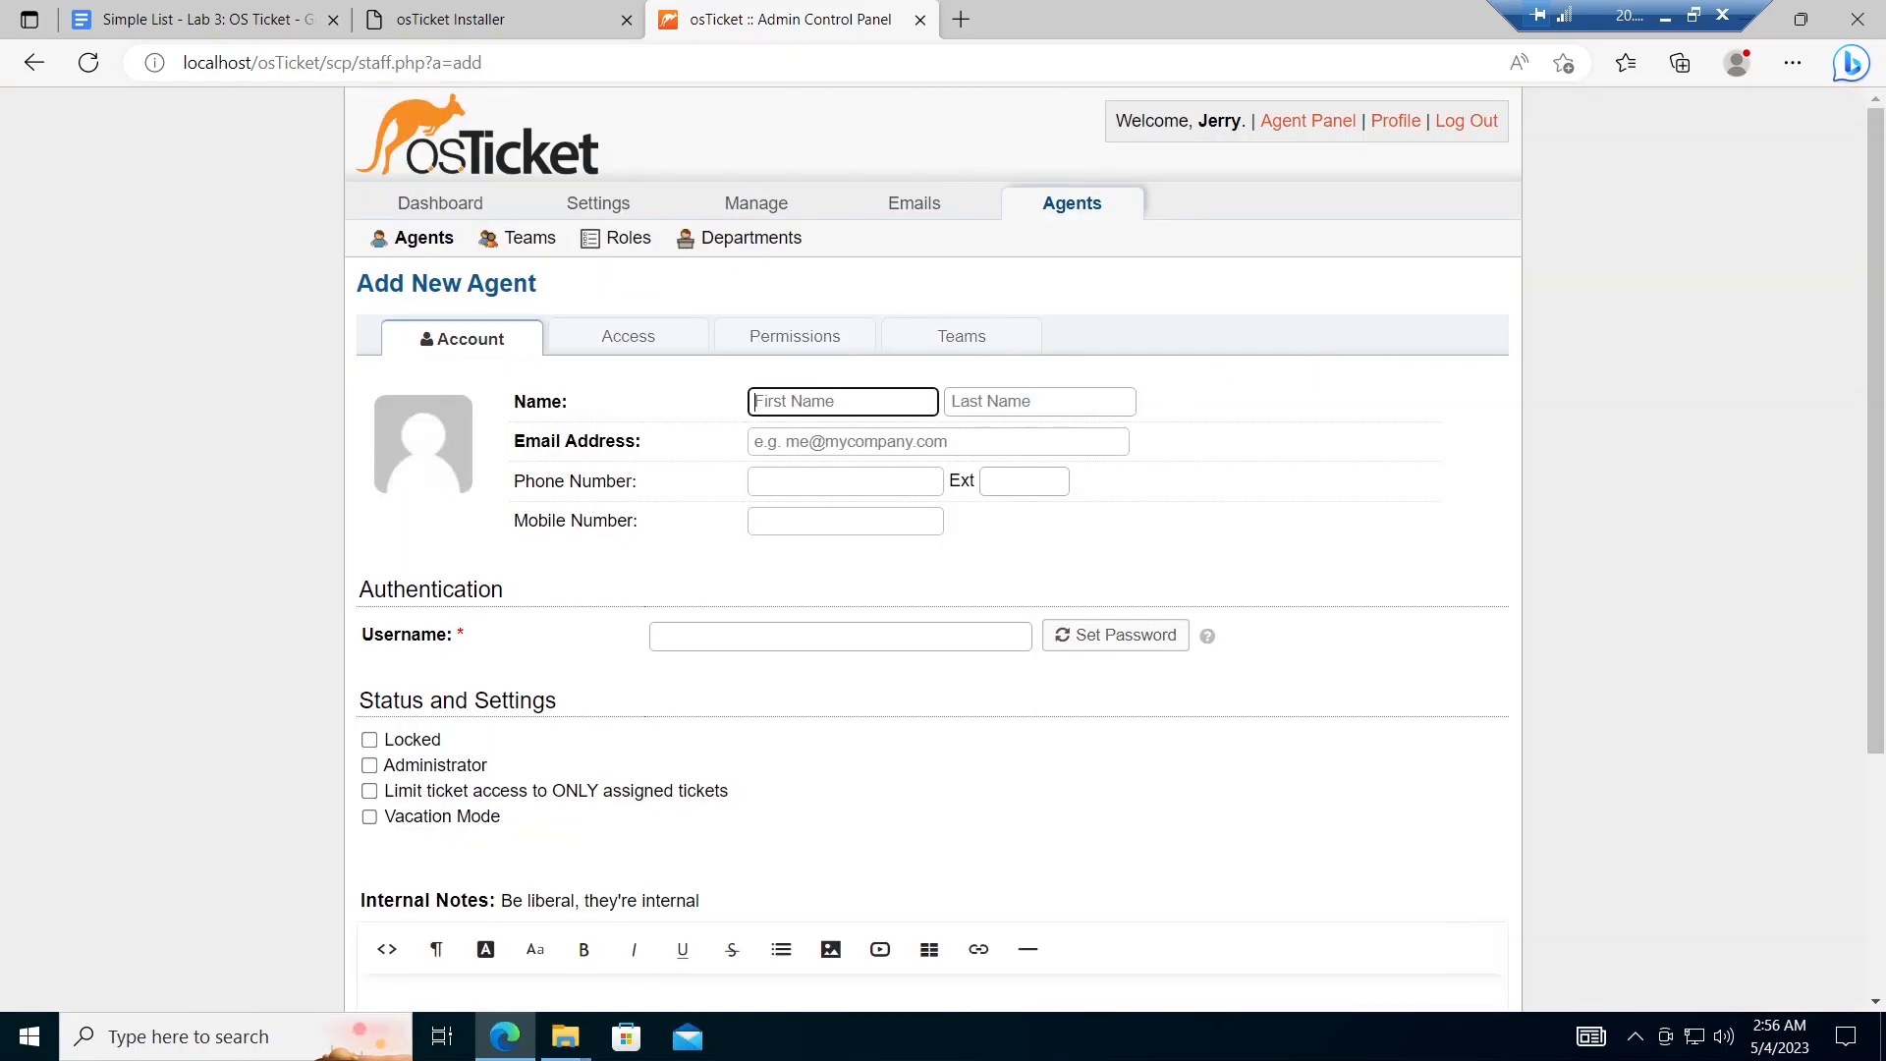
pyautogui.click(842, 402)
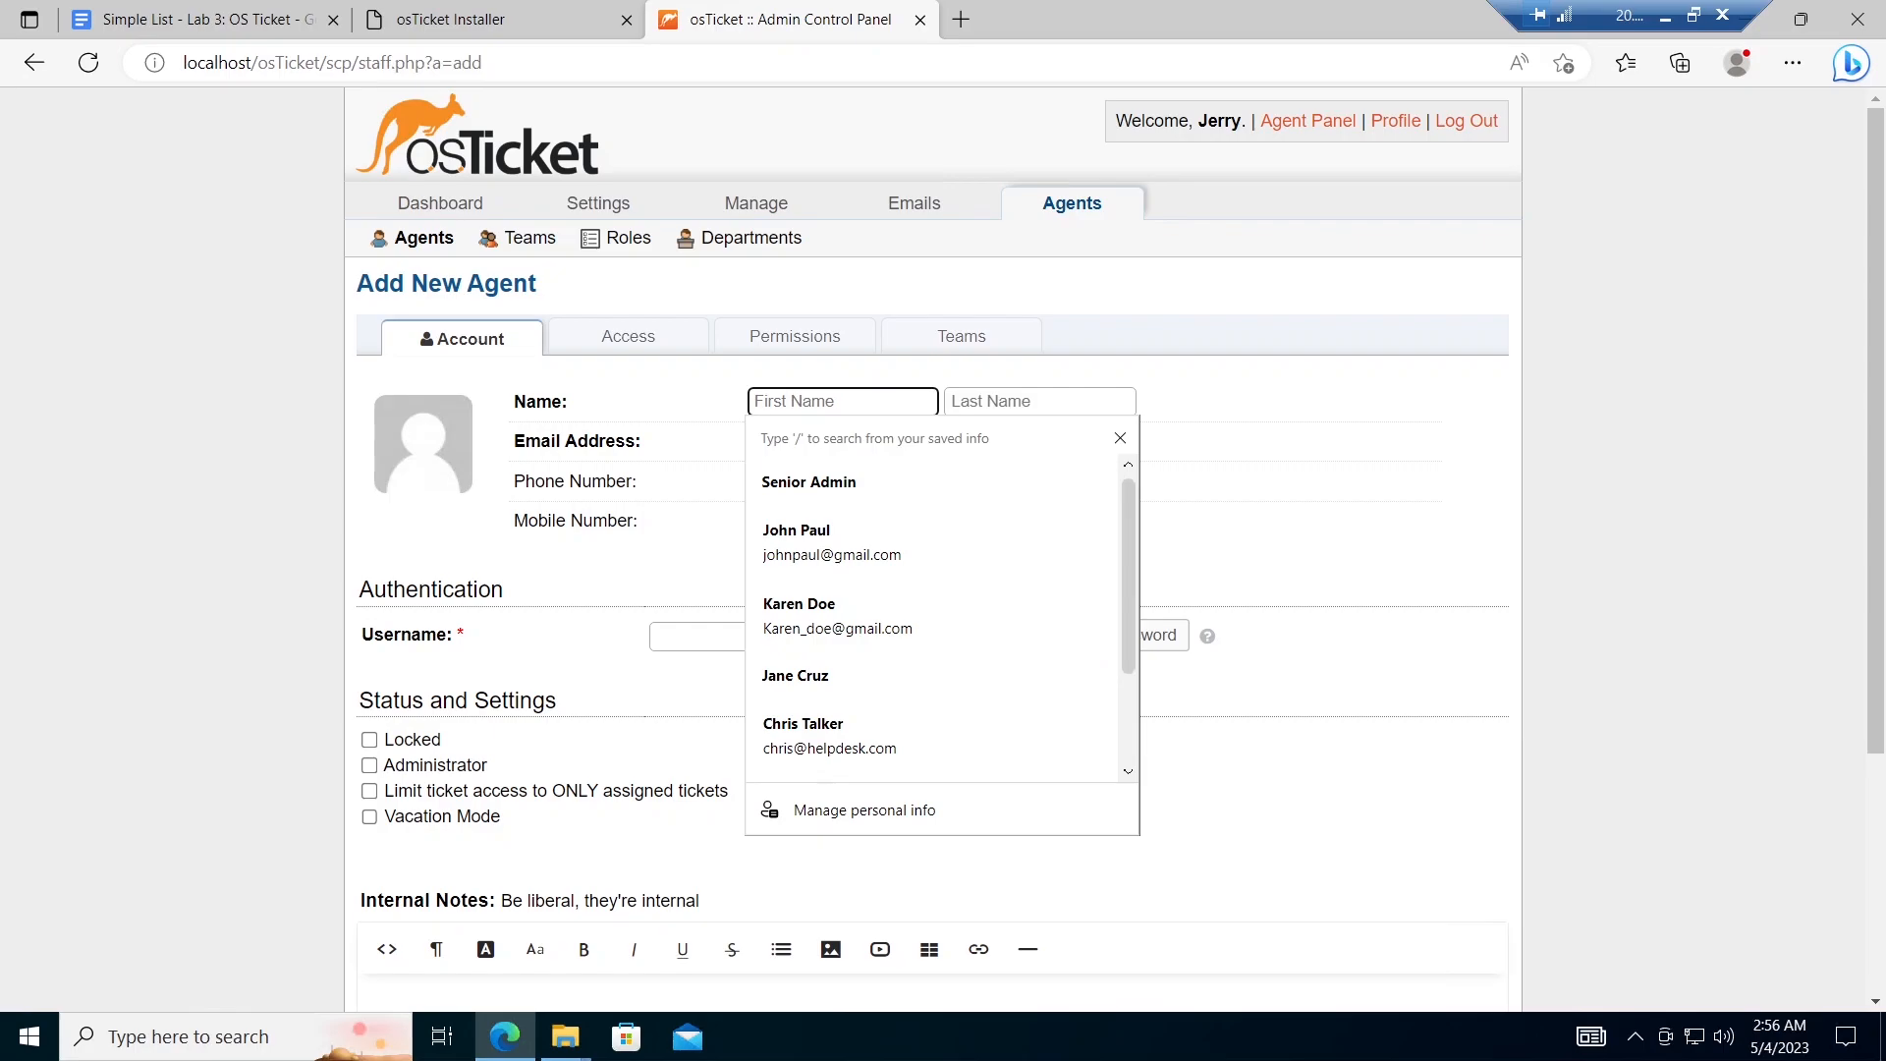
pyautogui.click(813, 678)
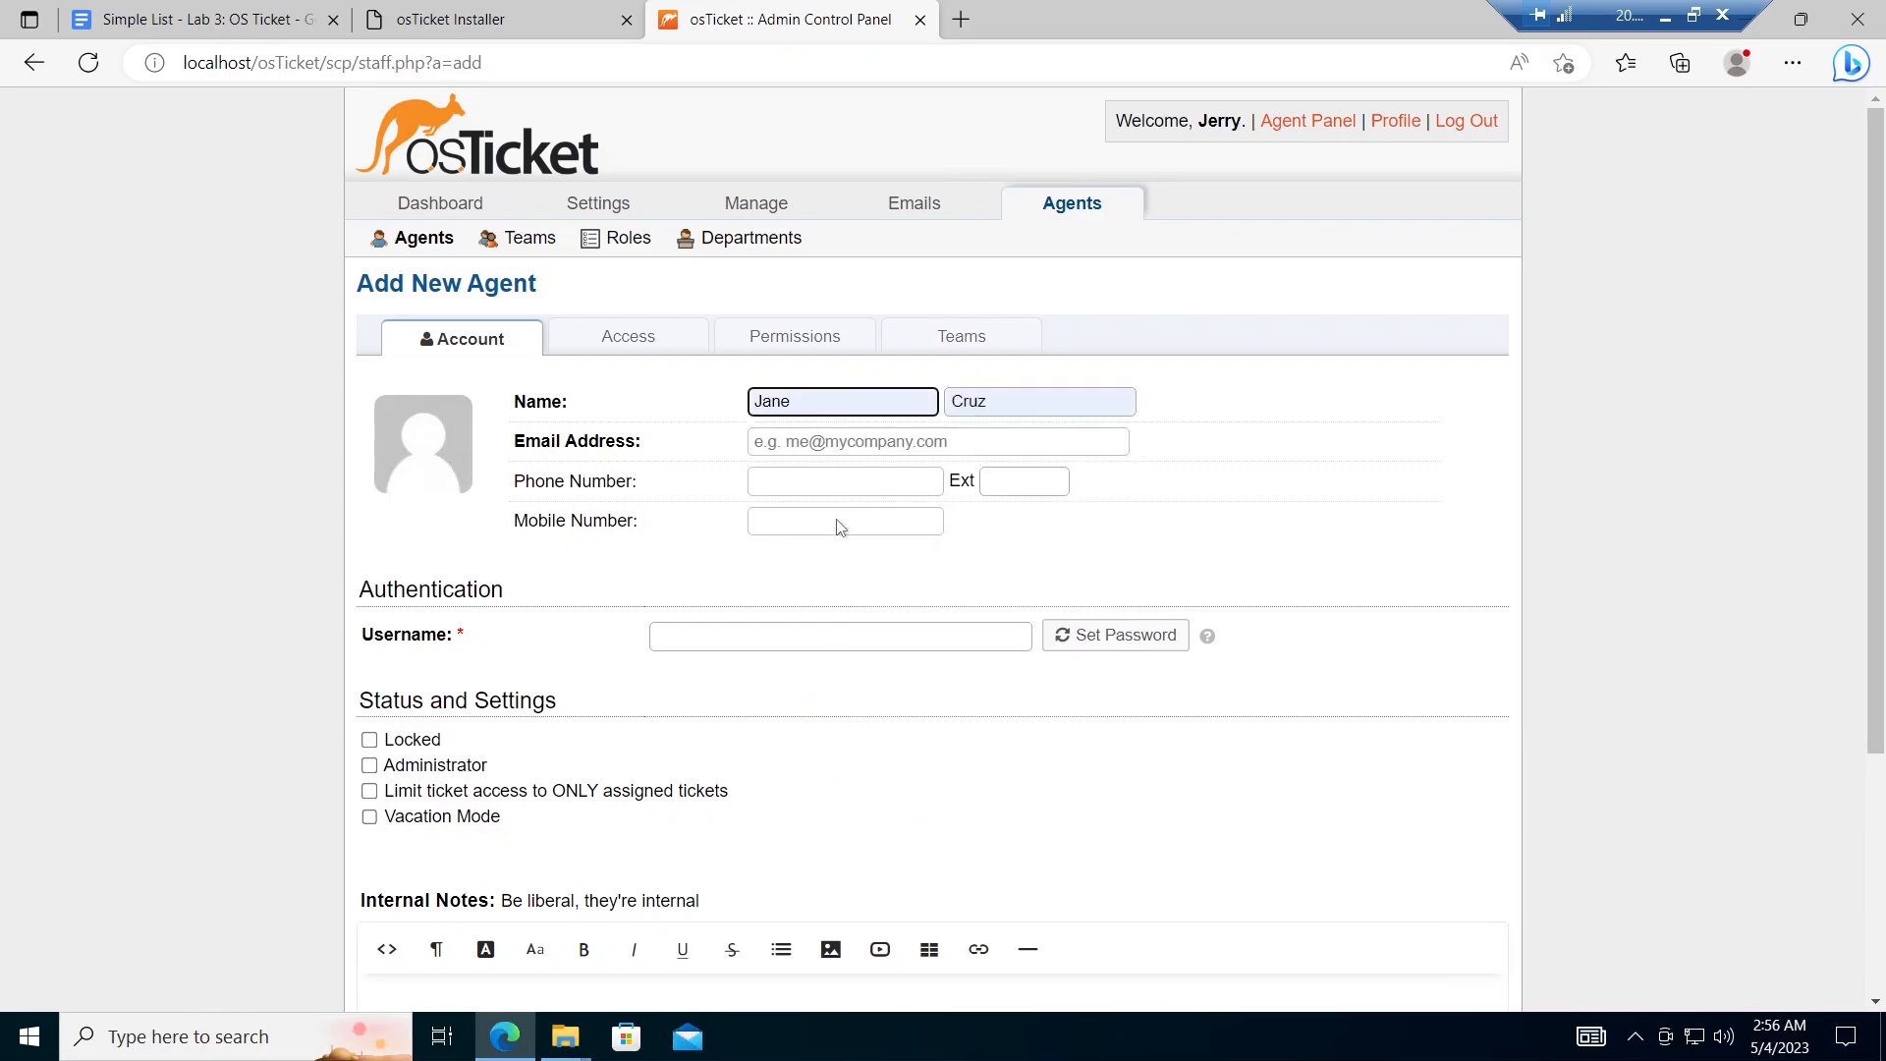
pyautogui.click(831, 479)
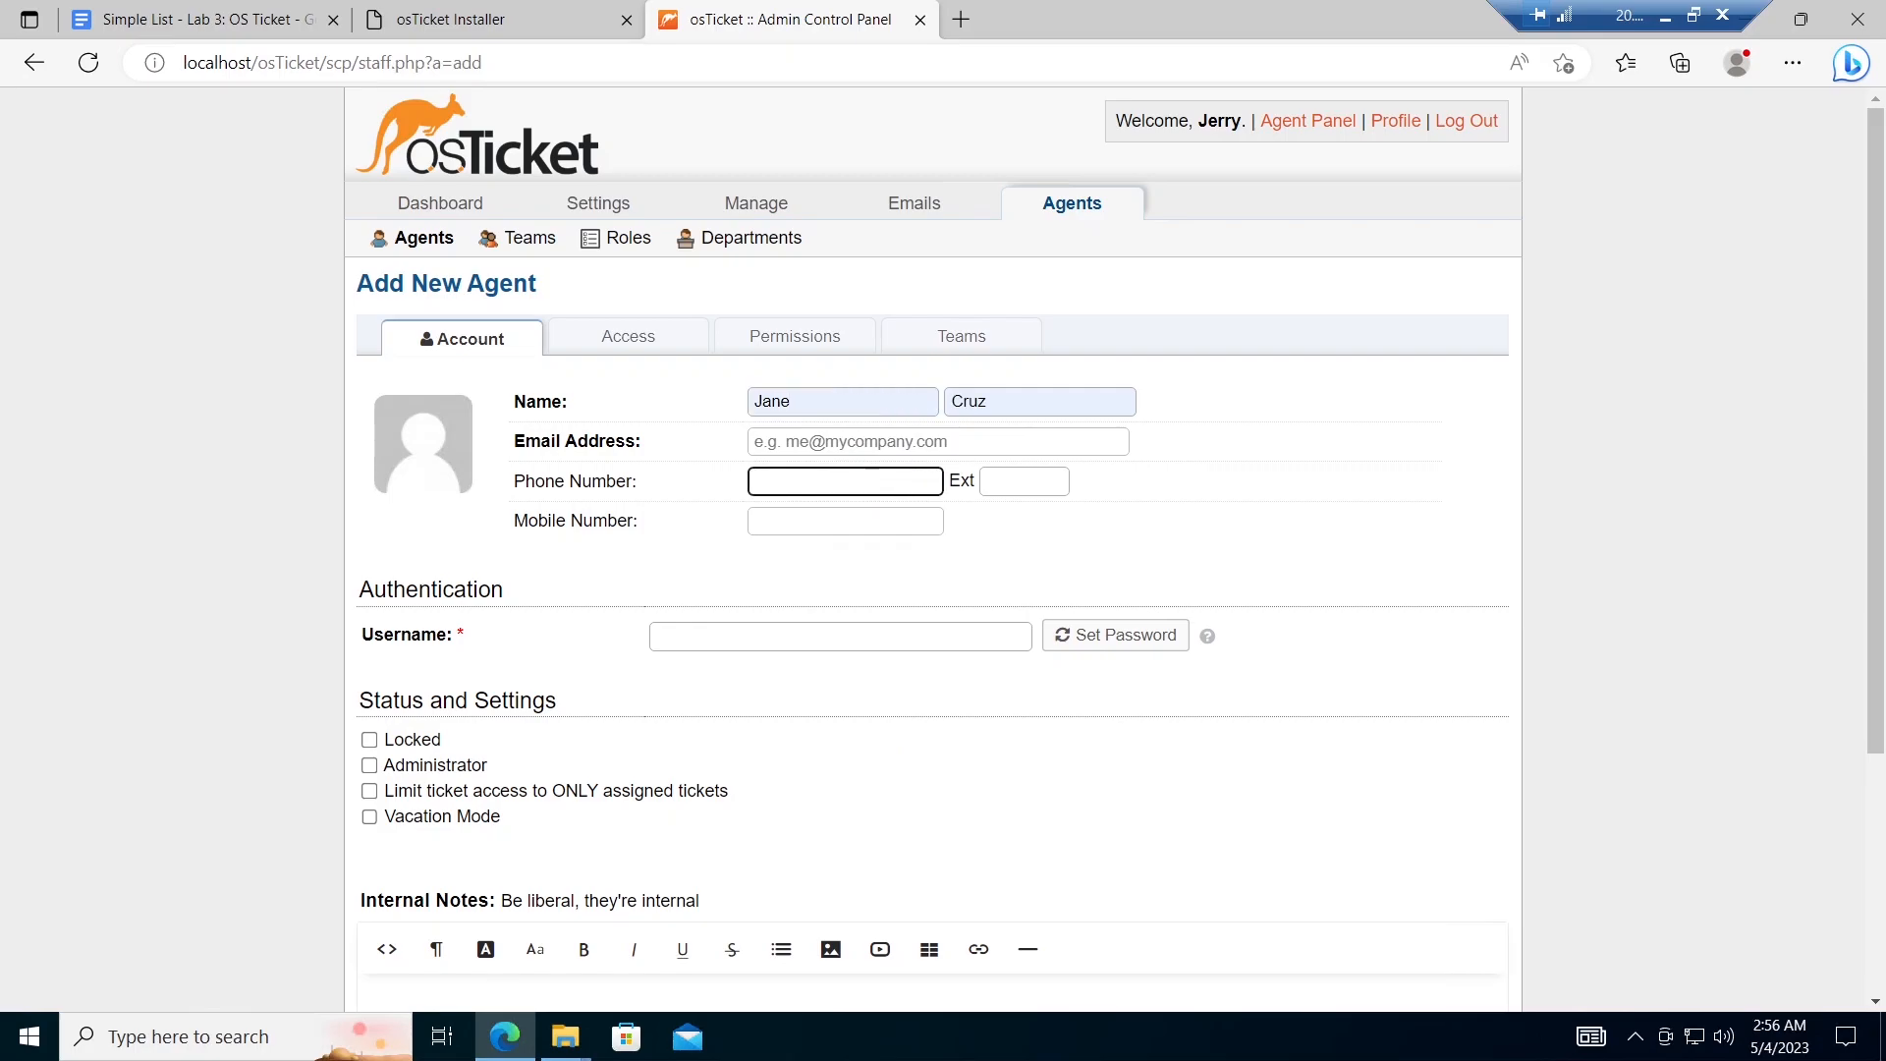
pyautogui.click(923, 442)
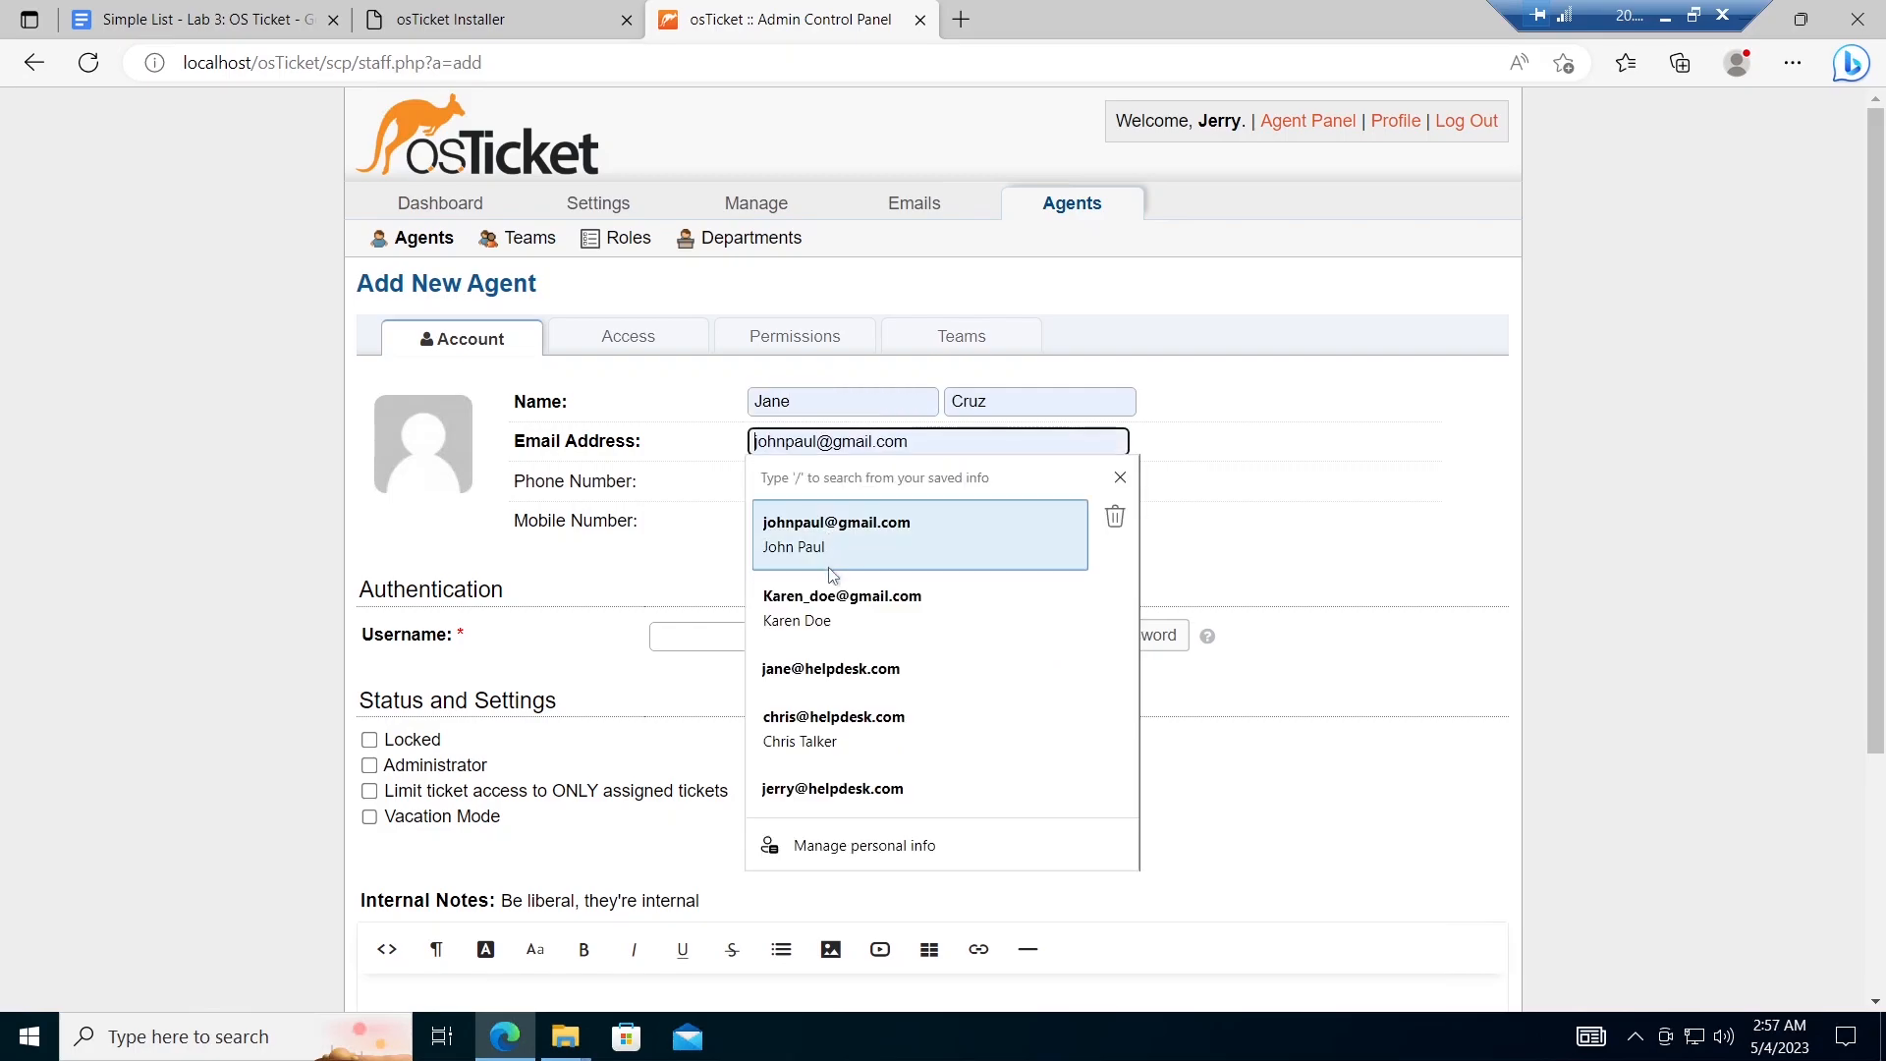
pyautogui.click(823, 669)
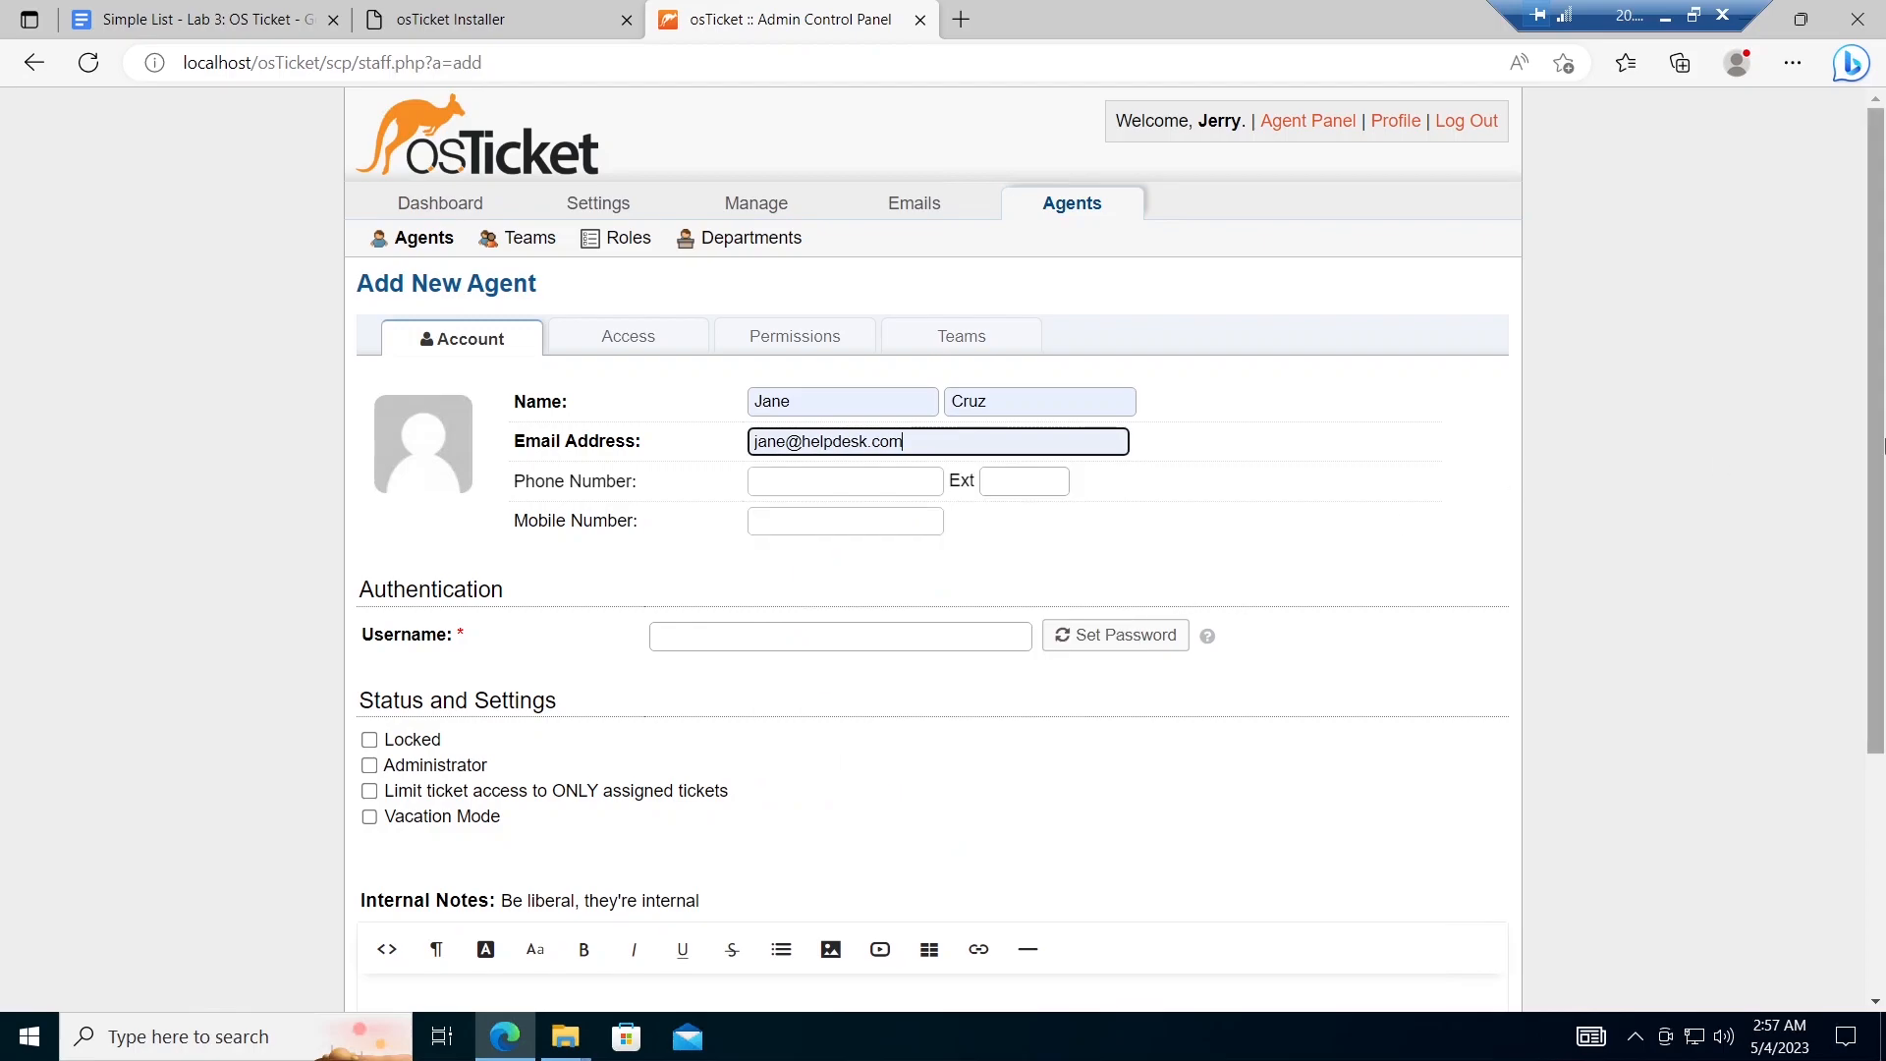
# Step: Enter the agent's username and turn off both the password reset email and the required password change at next login
pyautogui.scroll(-2, 1879, 557)
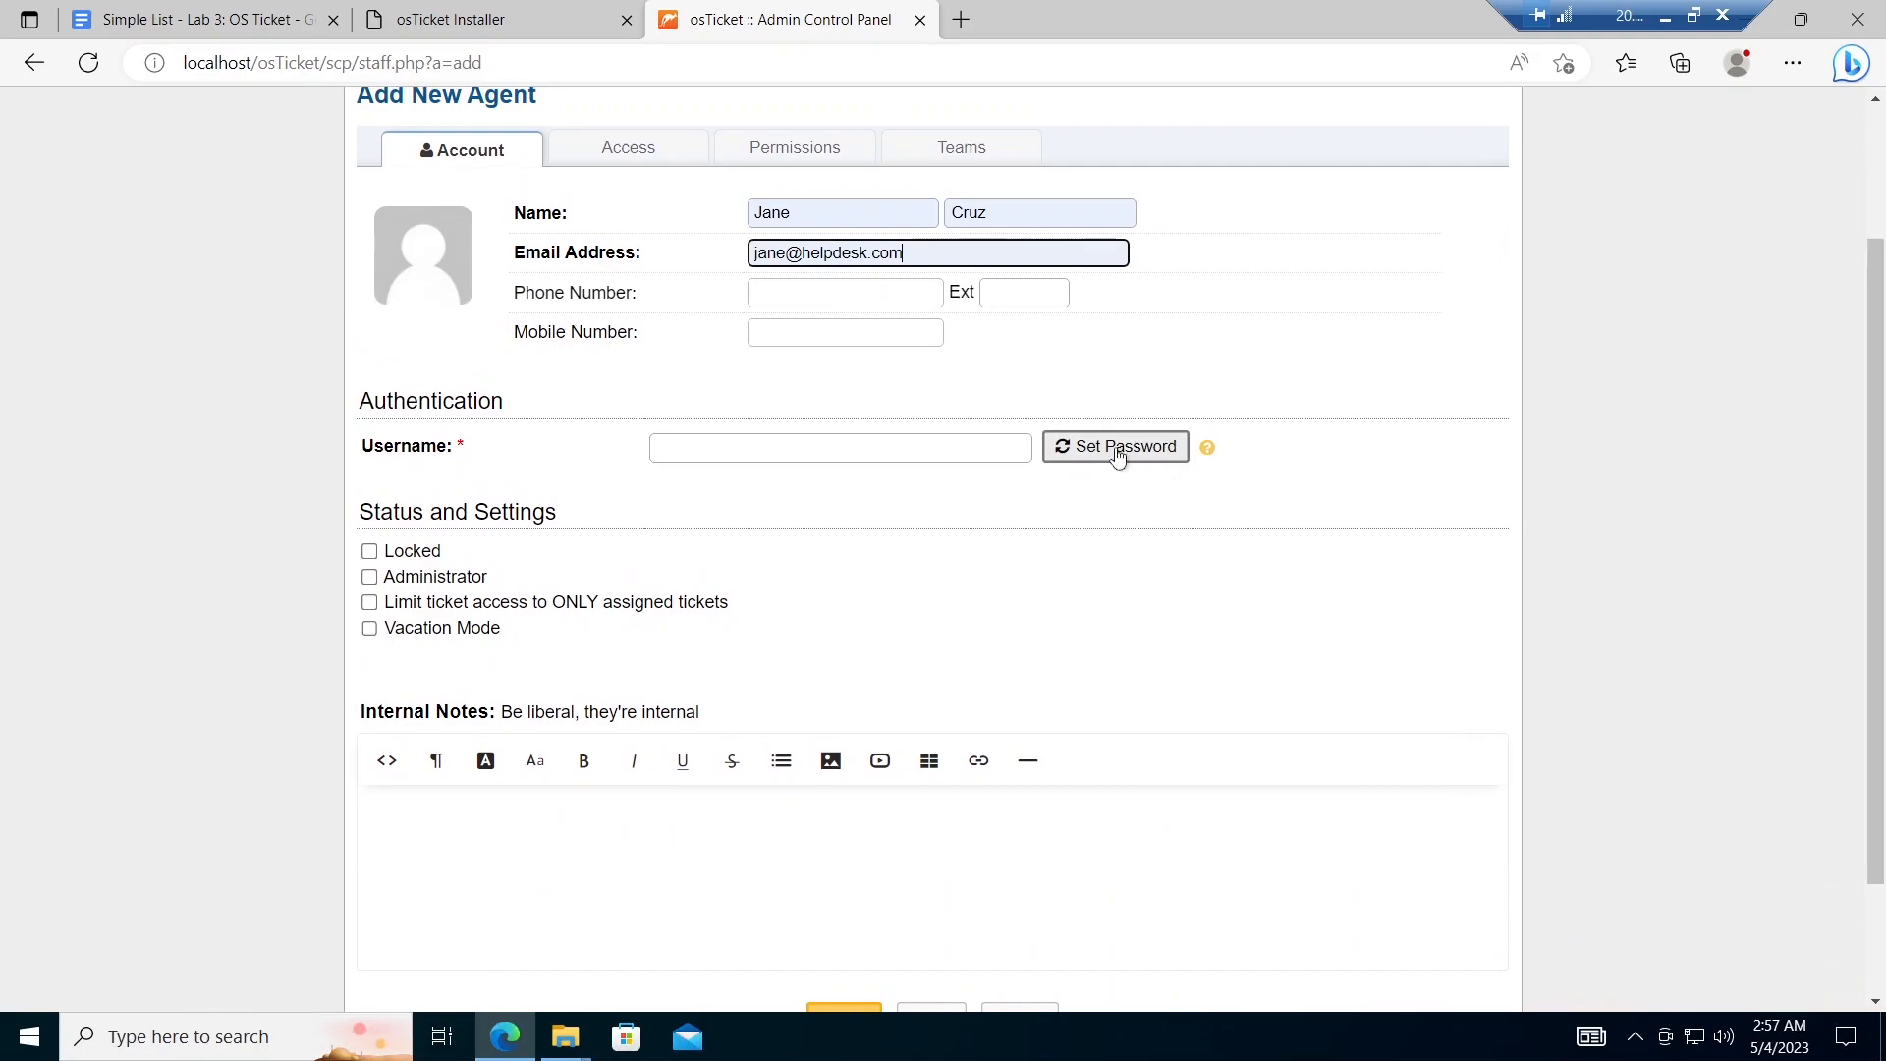
pyautogui.click(943, 450)
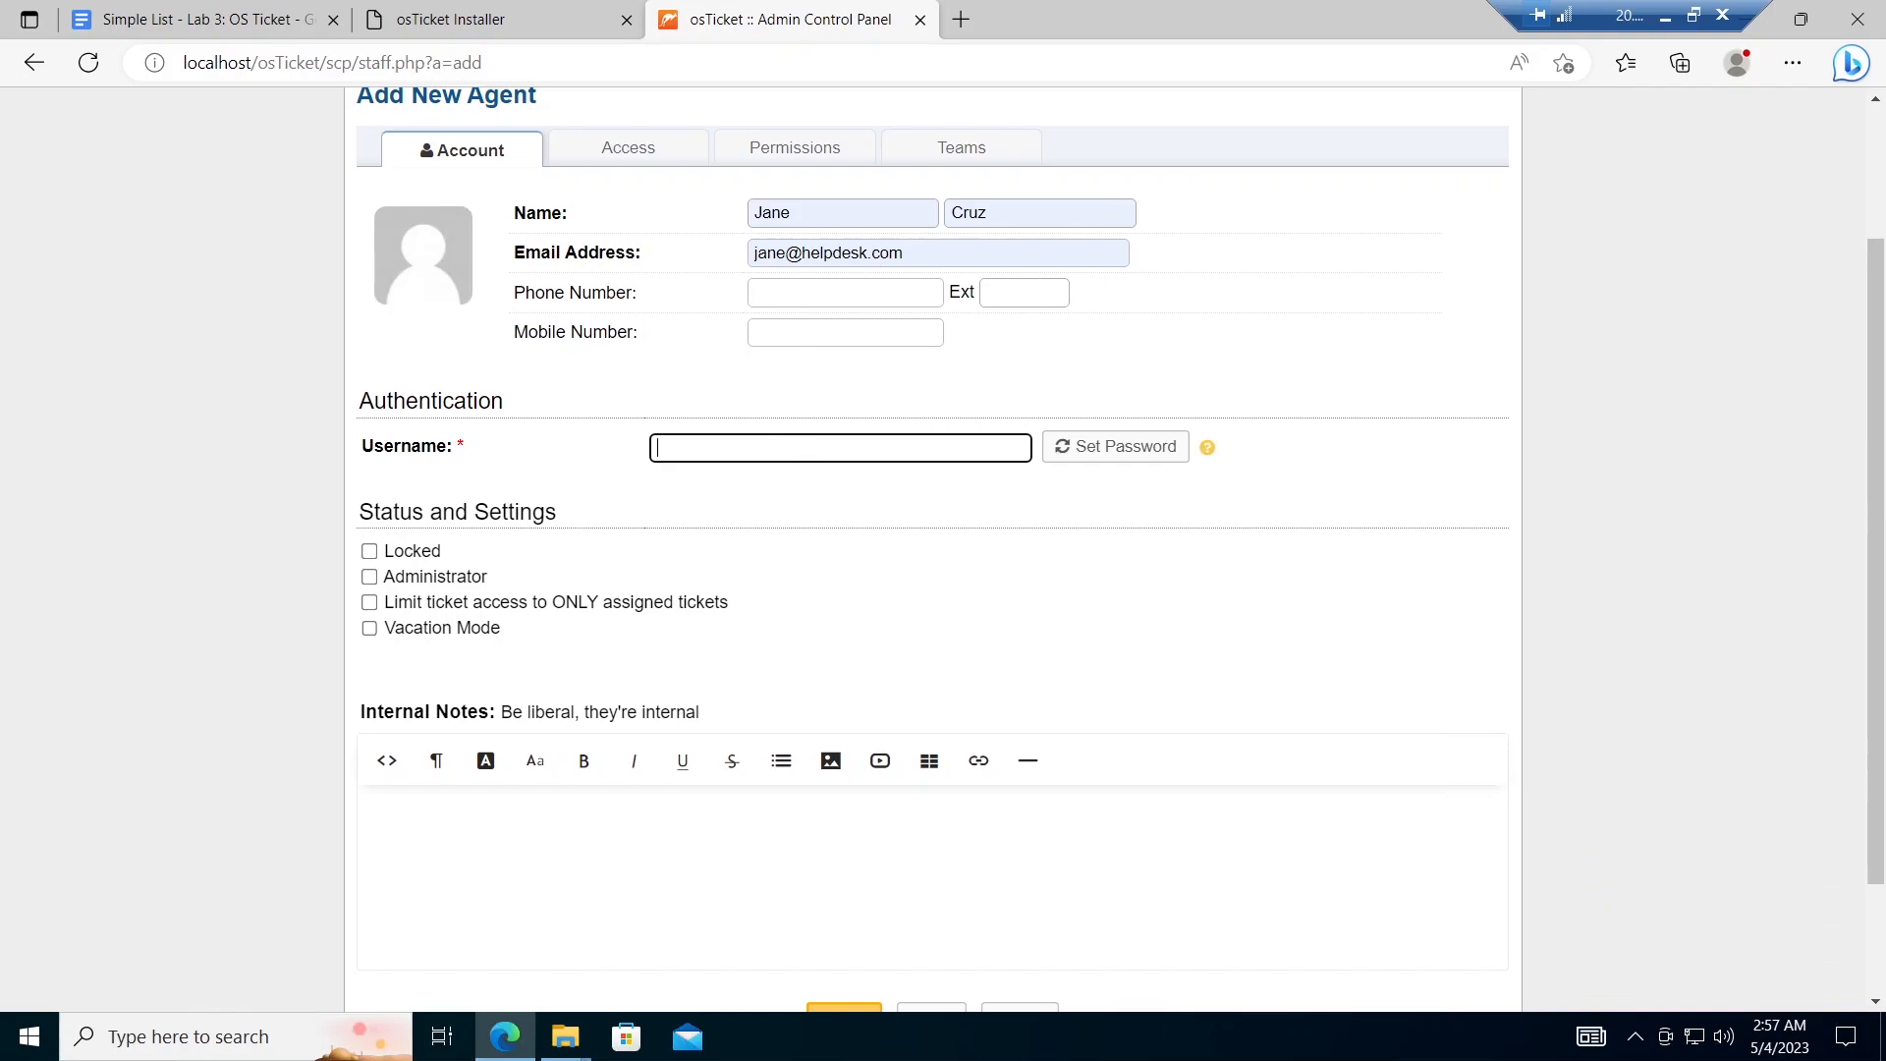
pyautogui.write('jane_admin')
pyautogui.click(1136, 456)
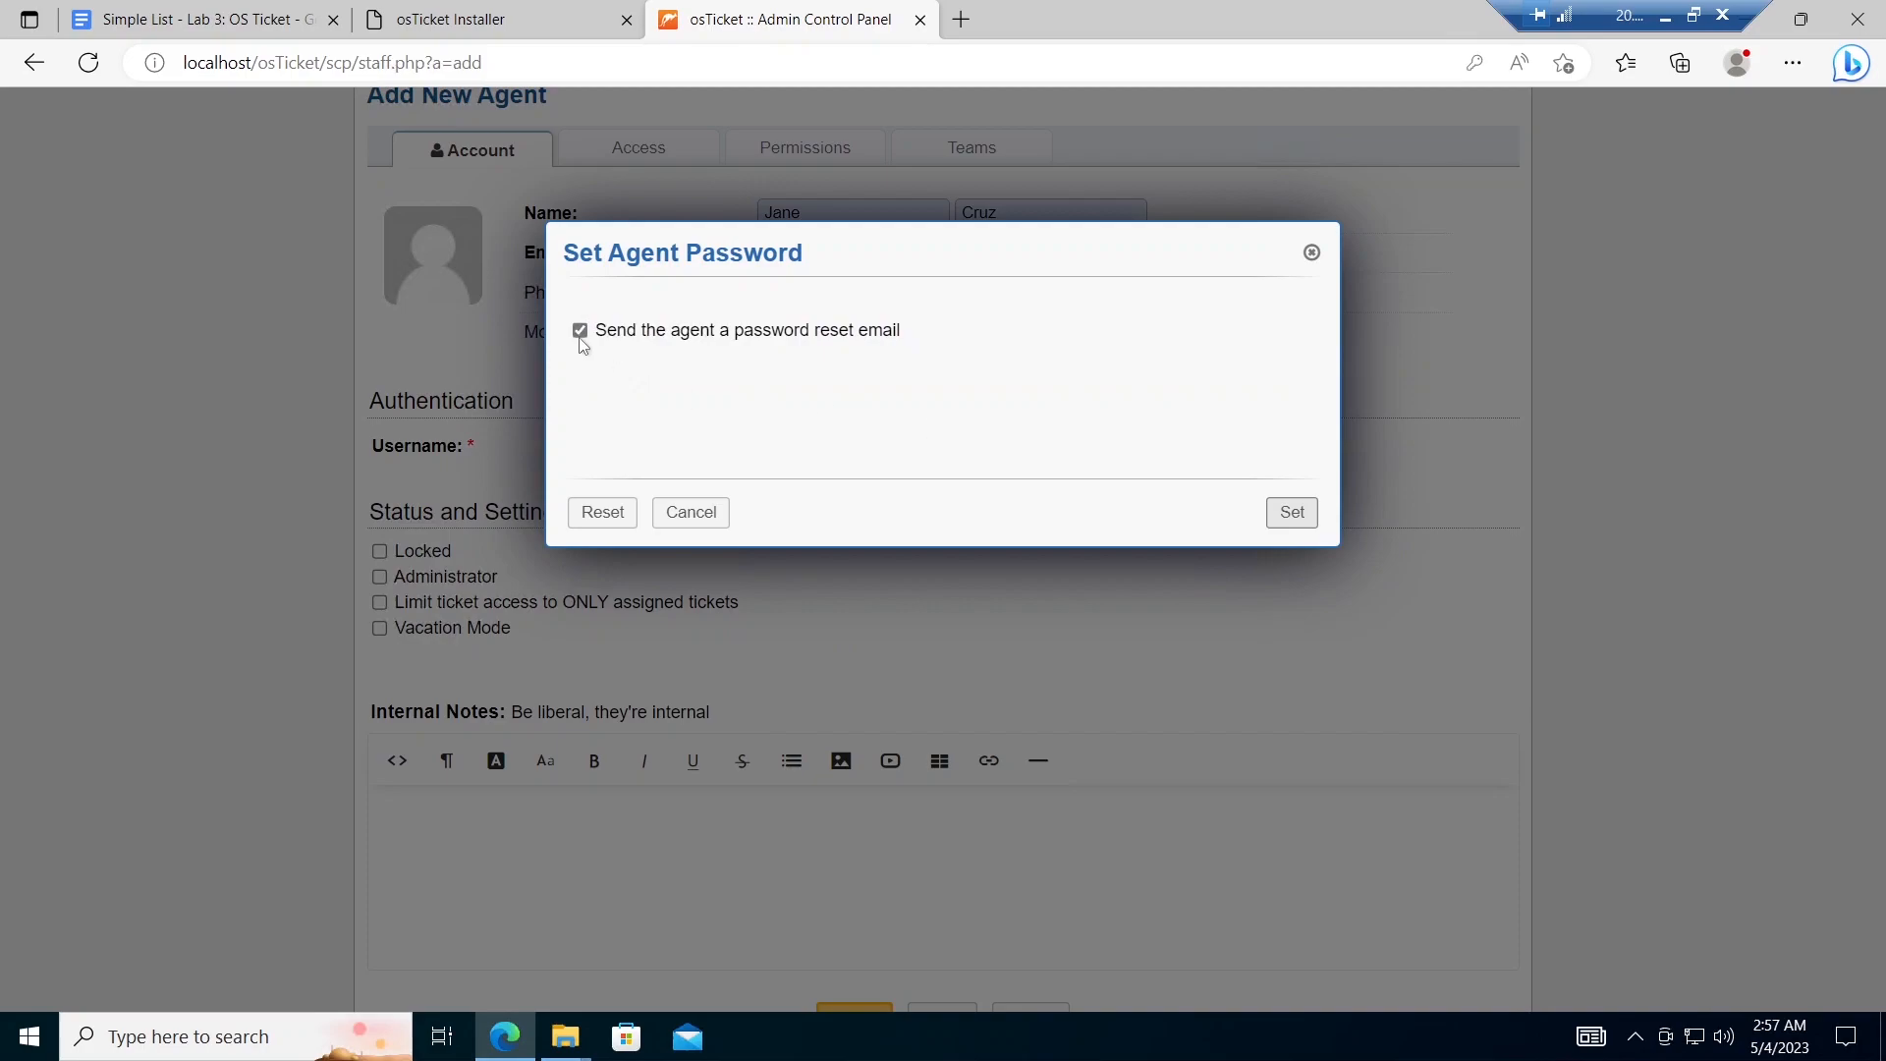
pyautogui.click(579, 331)
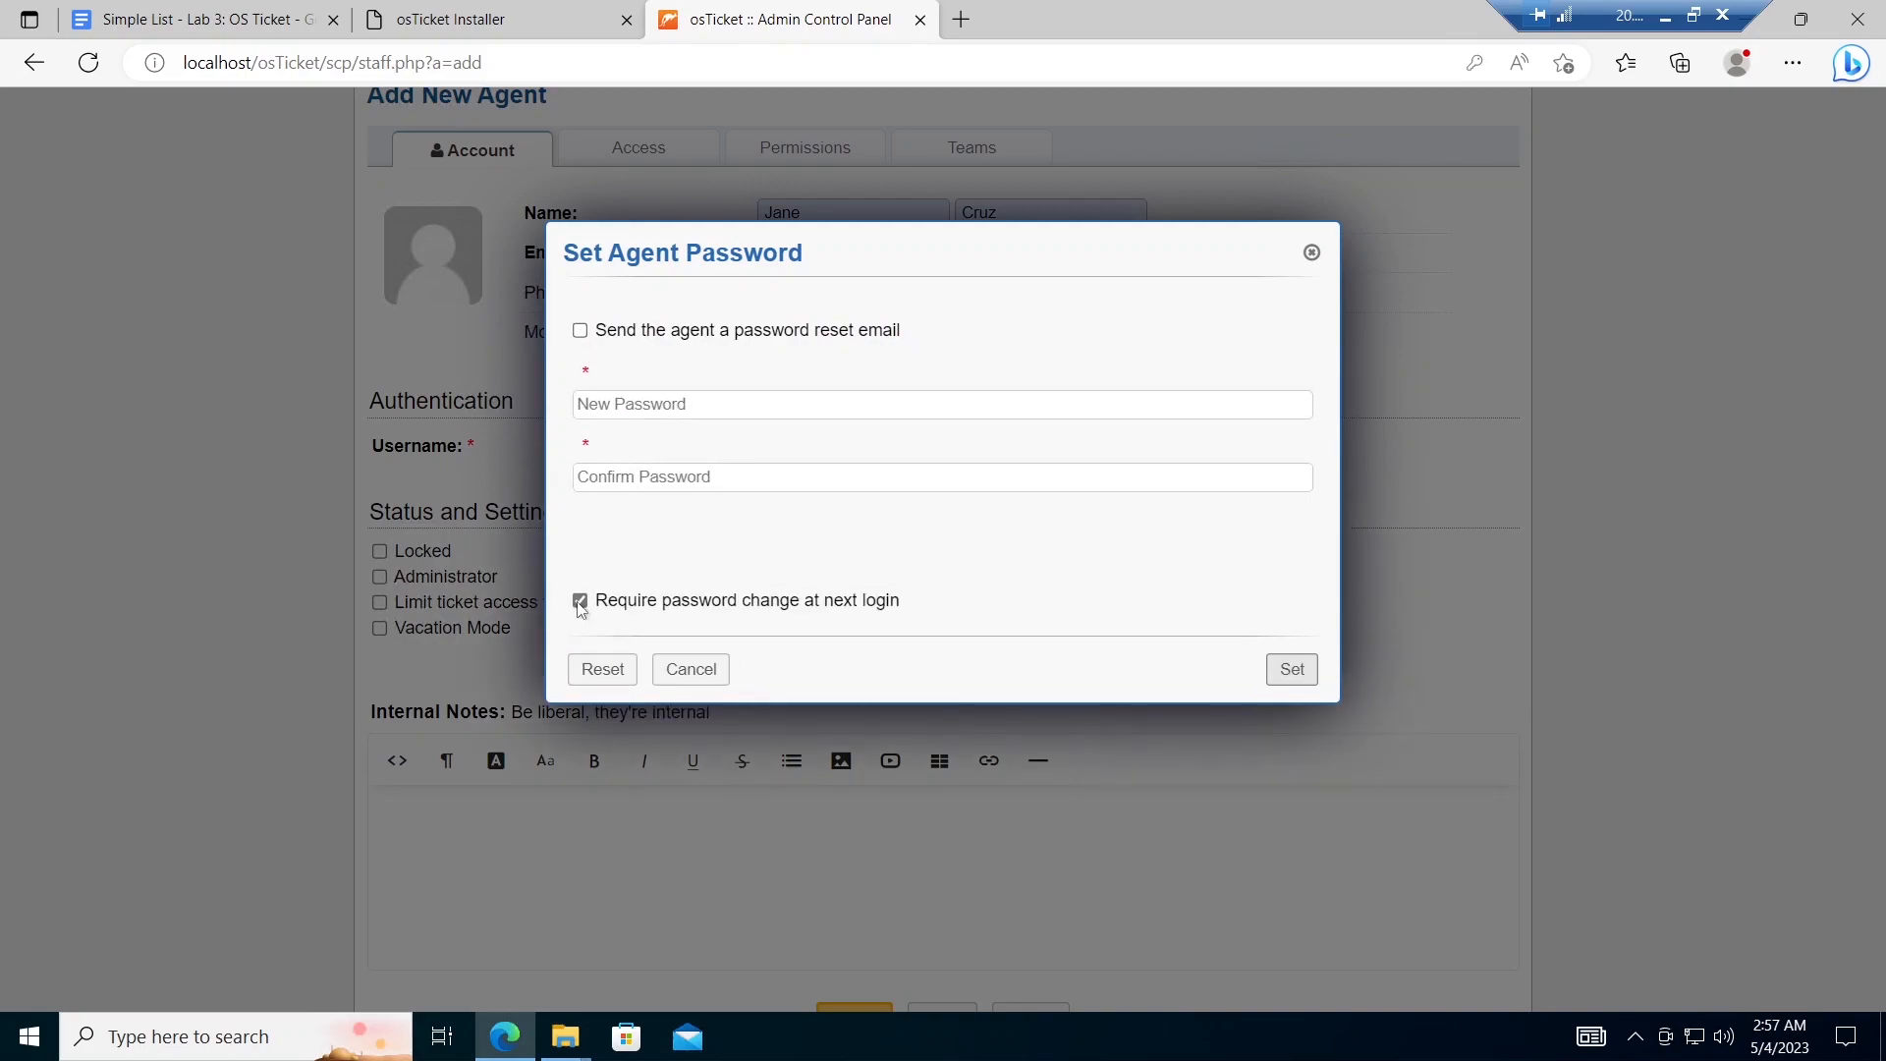
pyautogui.click(579, 602)
# Step: Enter the agent's new password, repeat it as confirmation and set it for the account
pyautogui.click(699, 406)
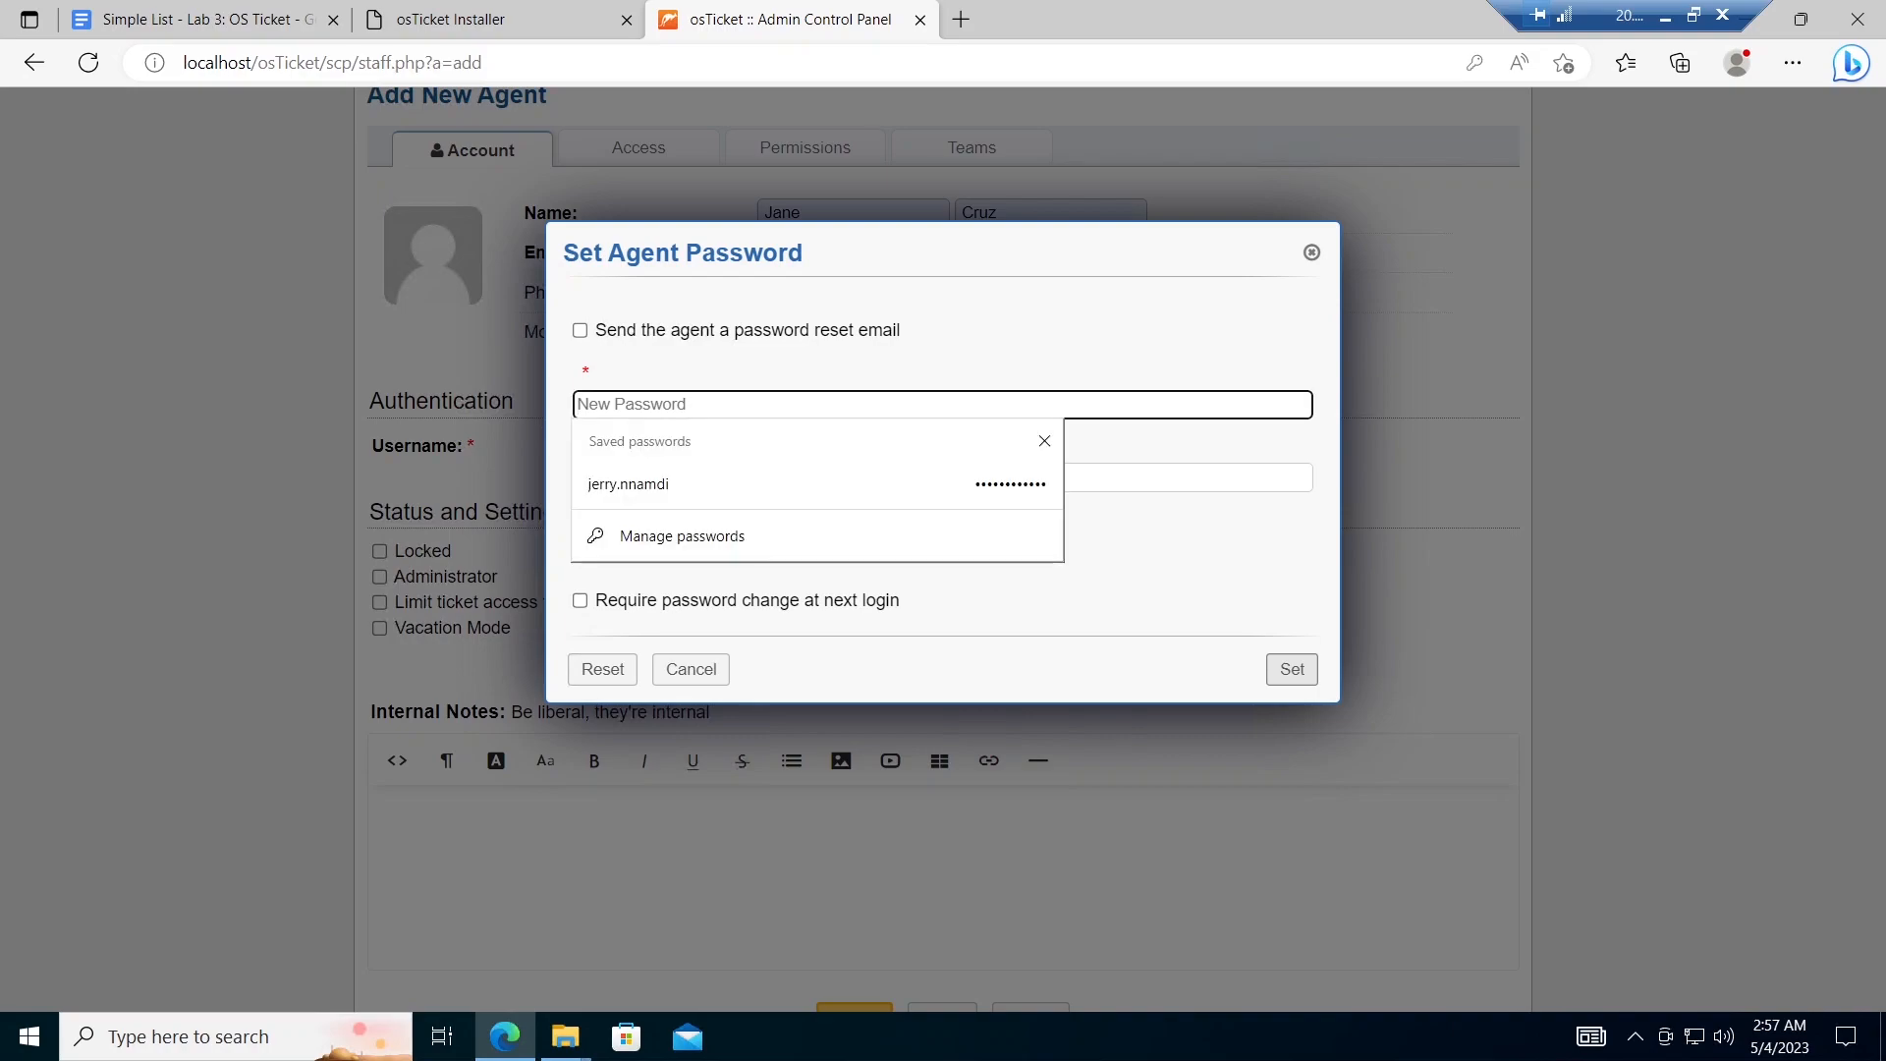
pyautogui.click(685, 485)
pyautogui.press('Tab')
pyautogui.write('P•••')
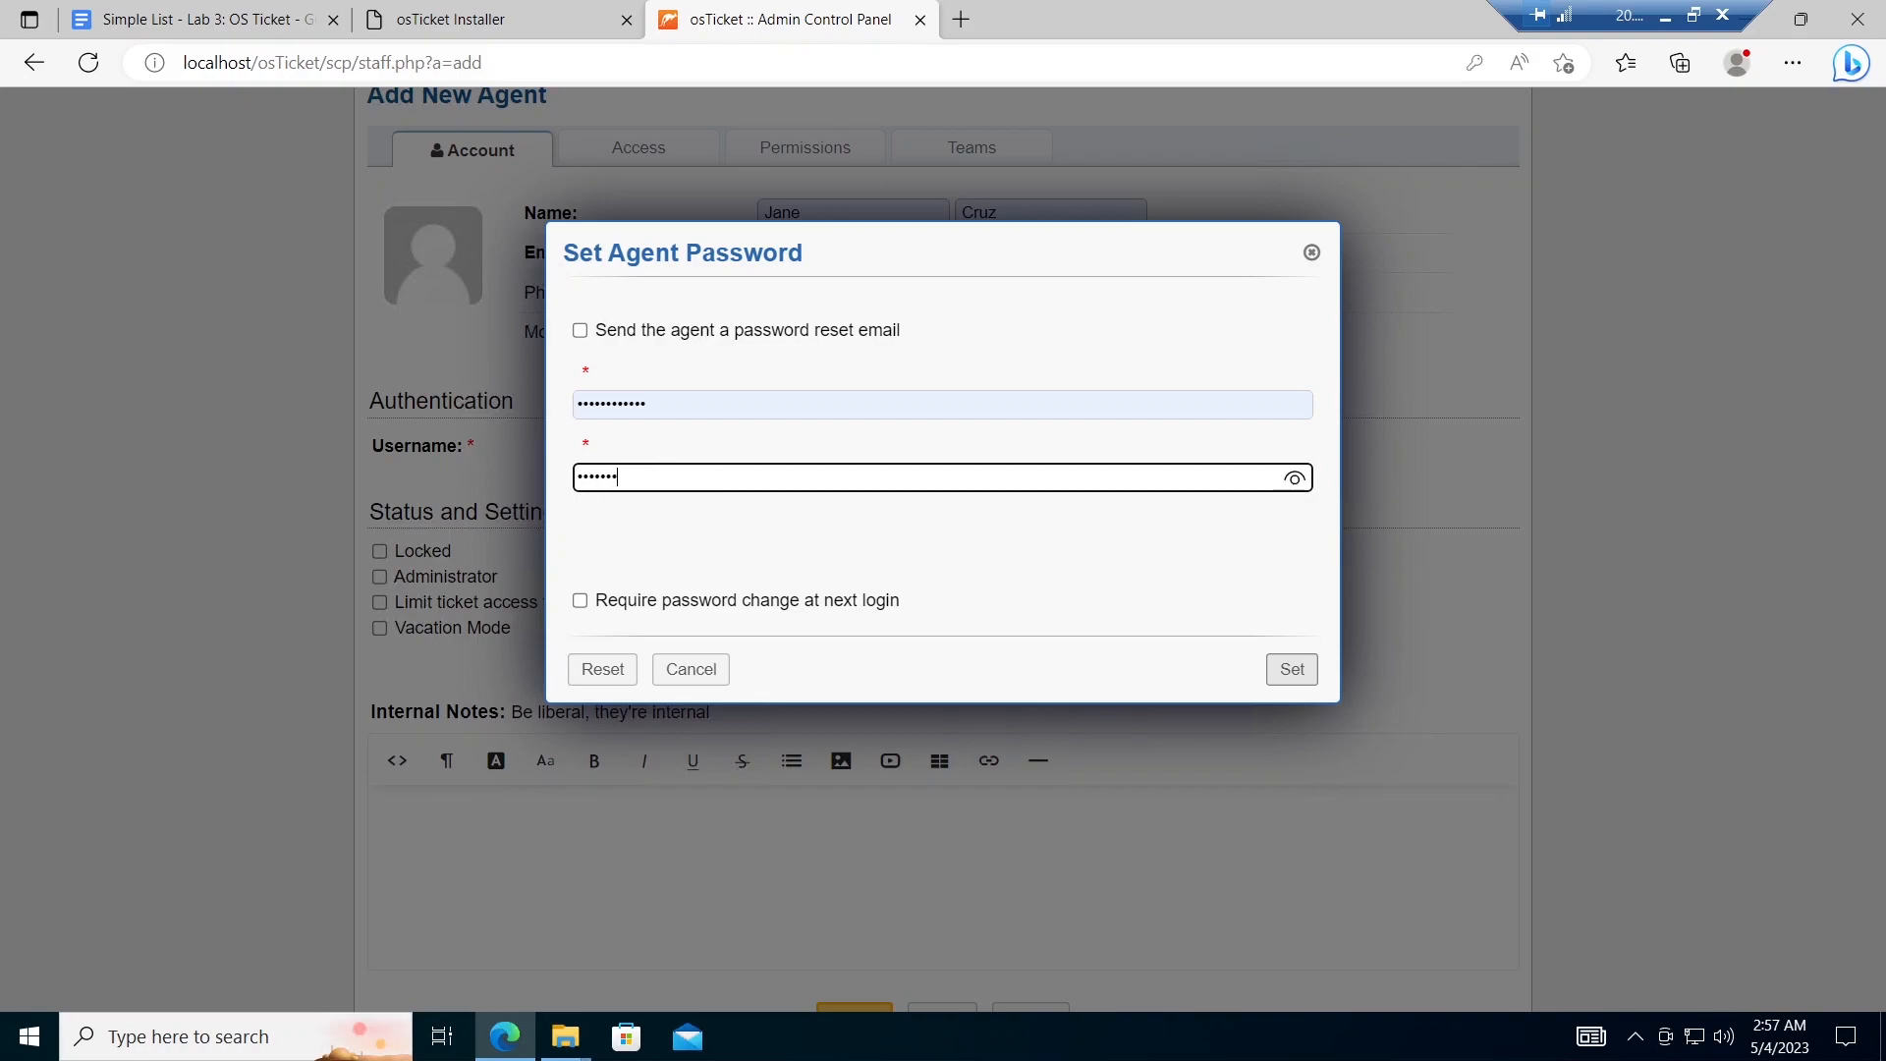
pyautogui.write('••••••••')
pyautogui.click(1295, 479)
pyautogui.click(1292, 671)
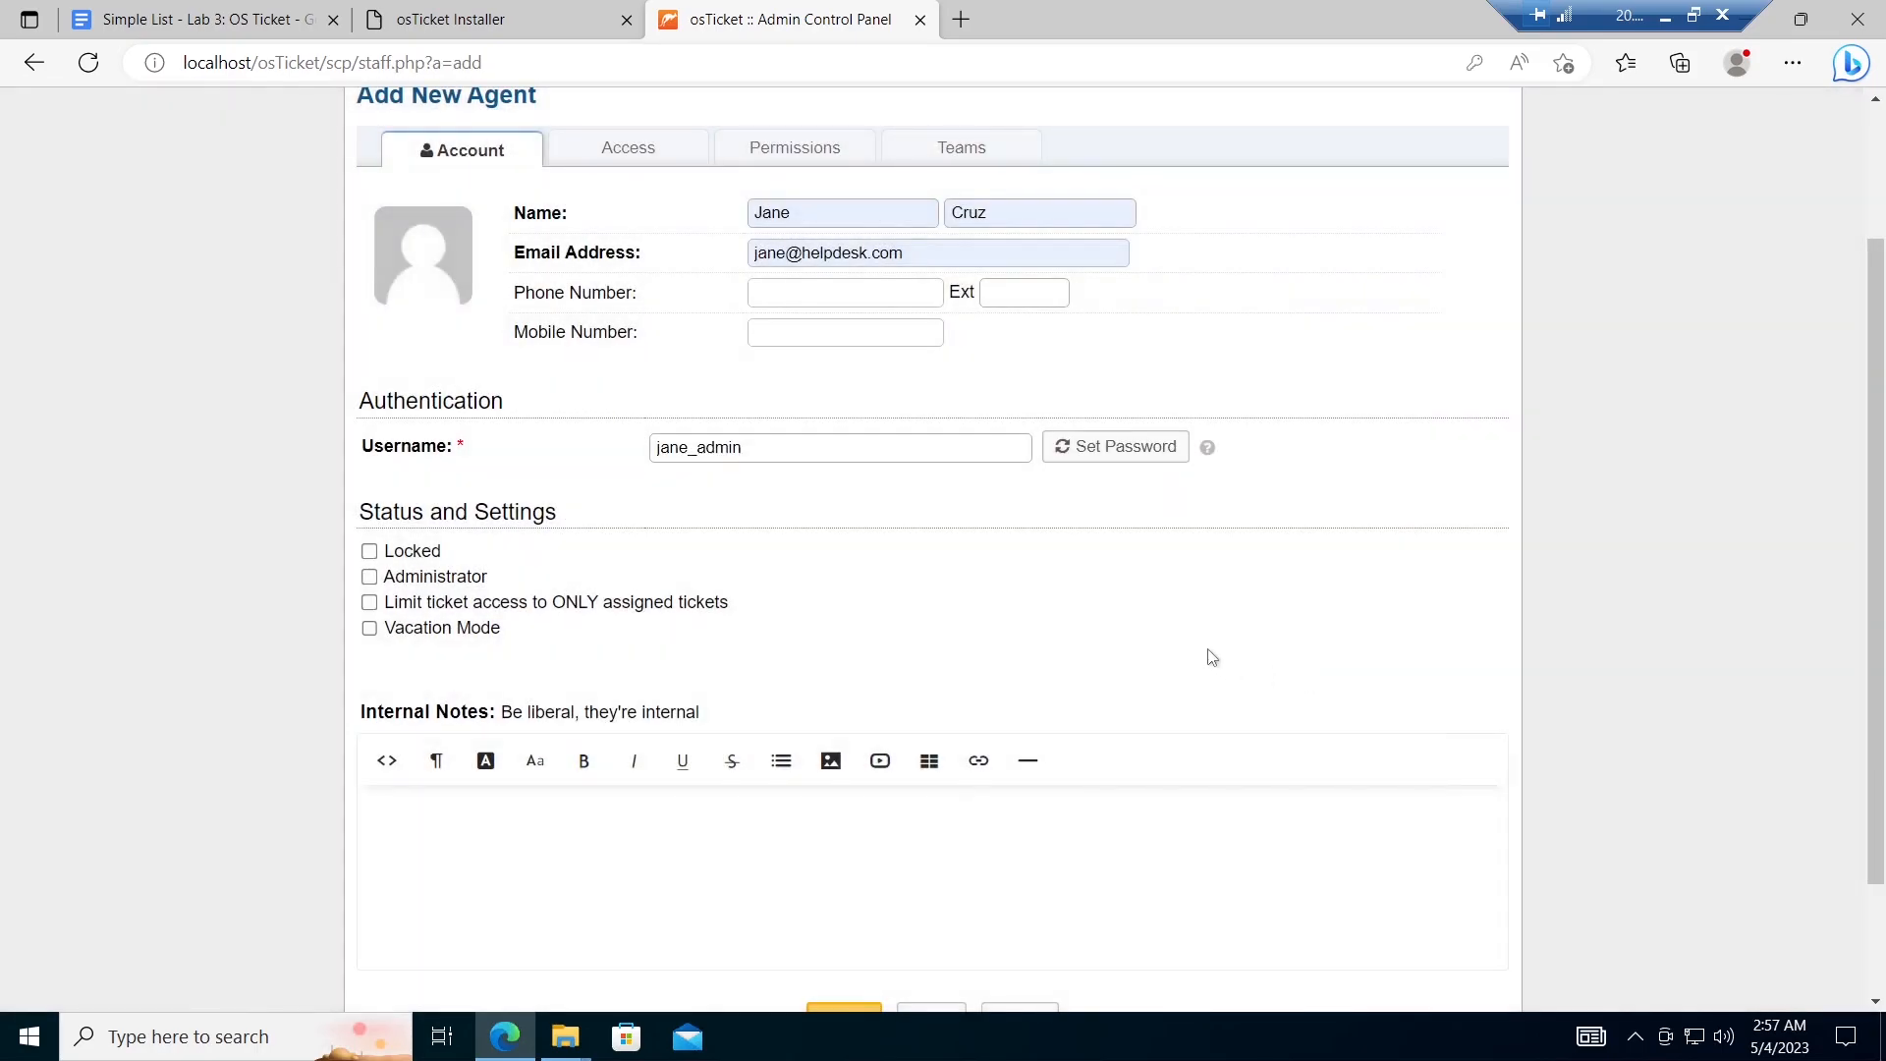
# Step: Give the agent Maintenance as primary department with the Senior Admin role and display the agent's user permissions
pyautogui.scroll(-2, 1878, 770)
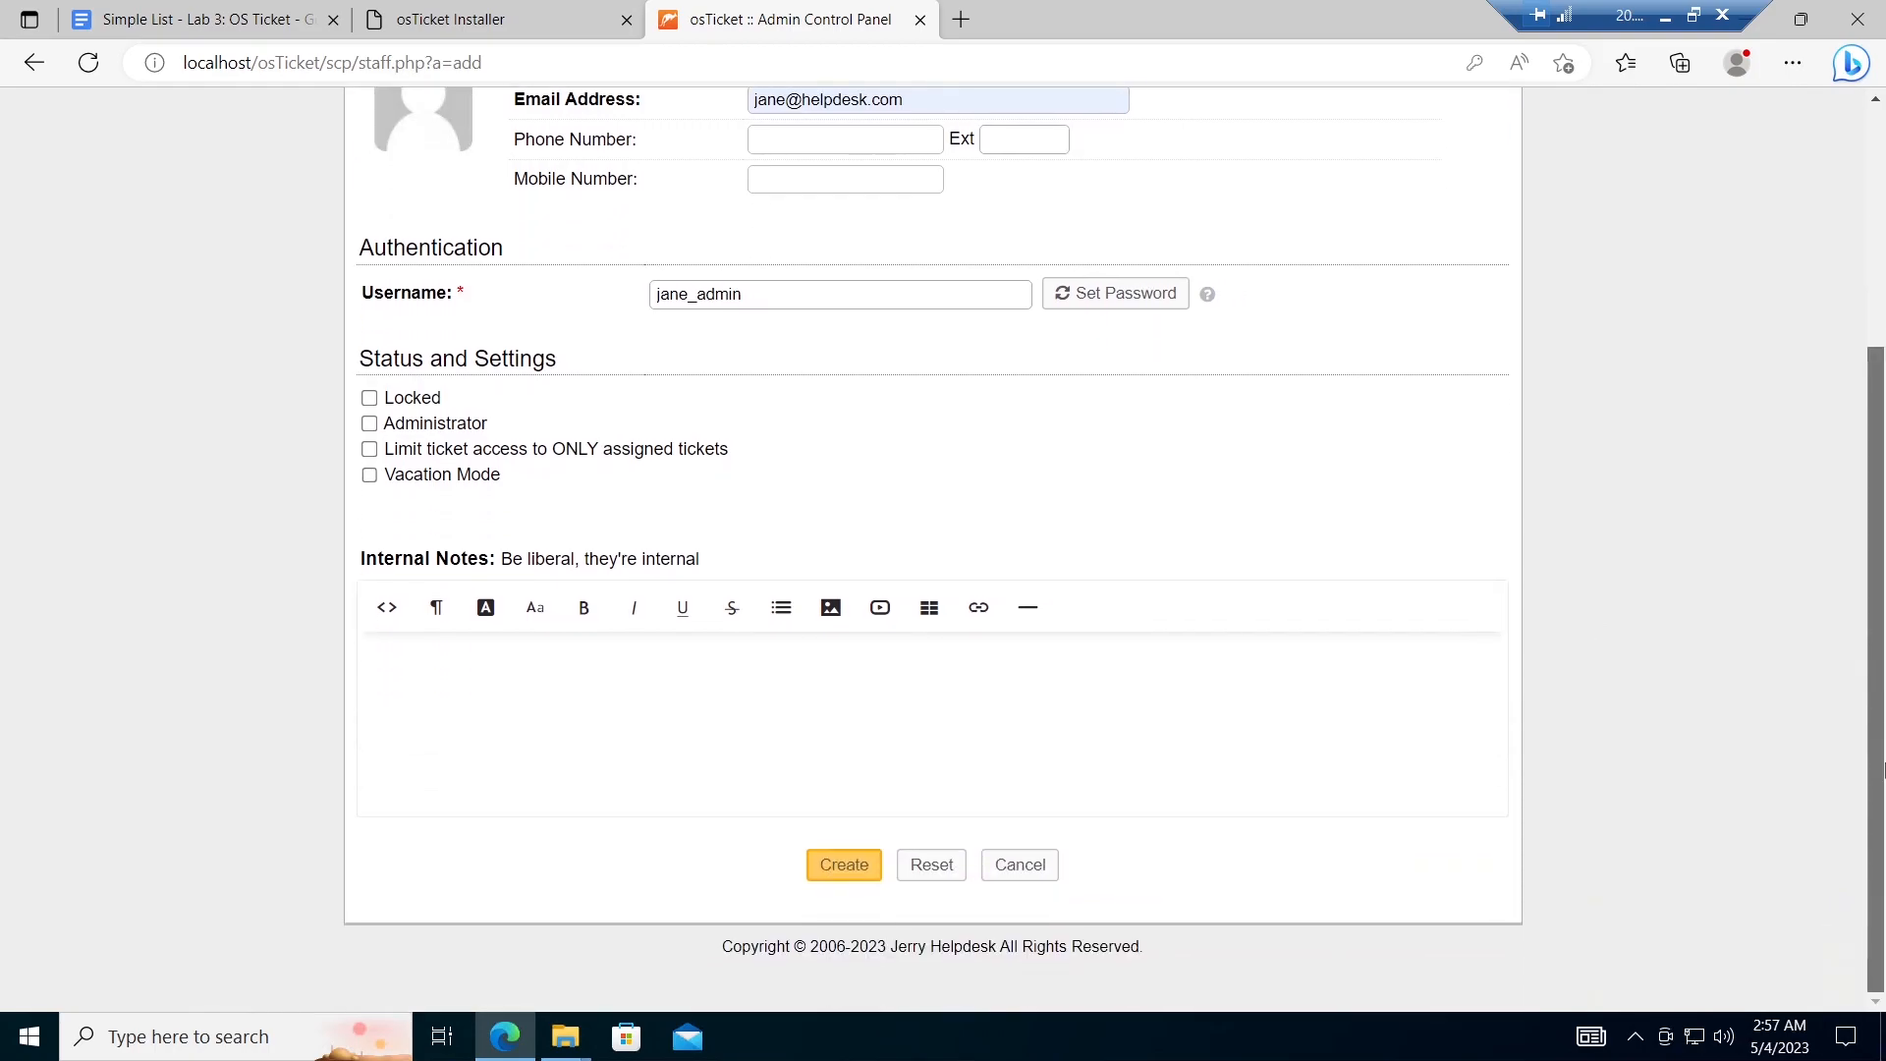
pyautogui.scroll(4, 1881, 497)
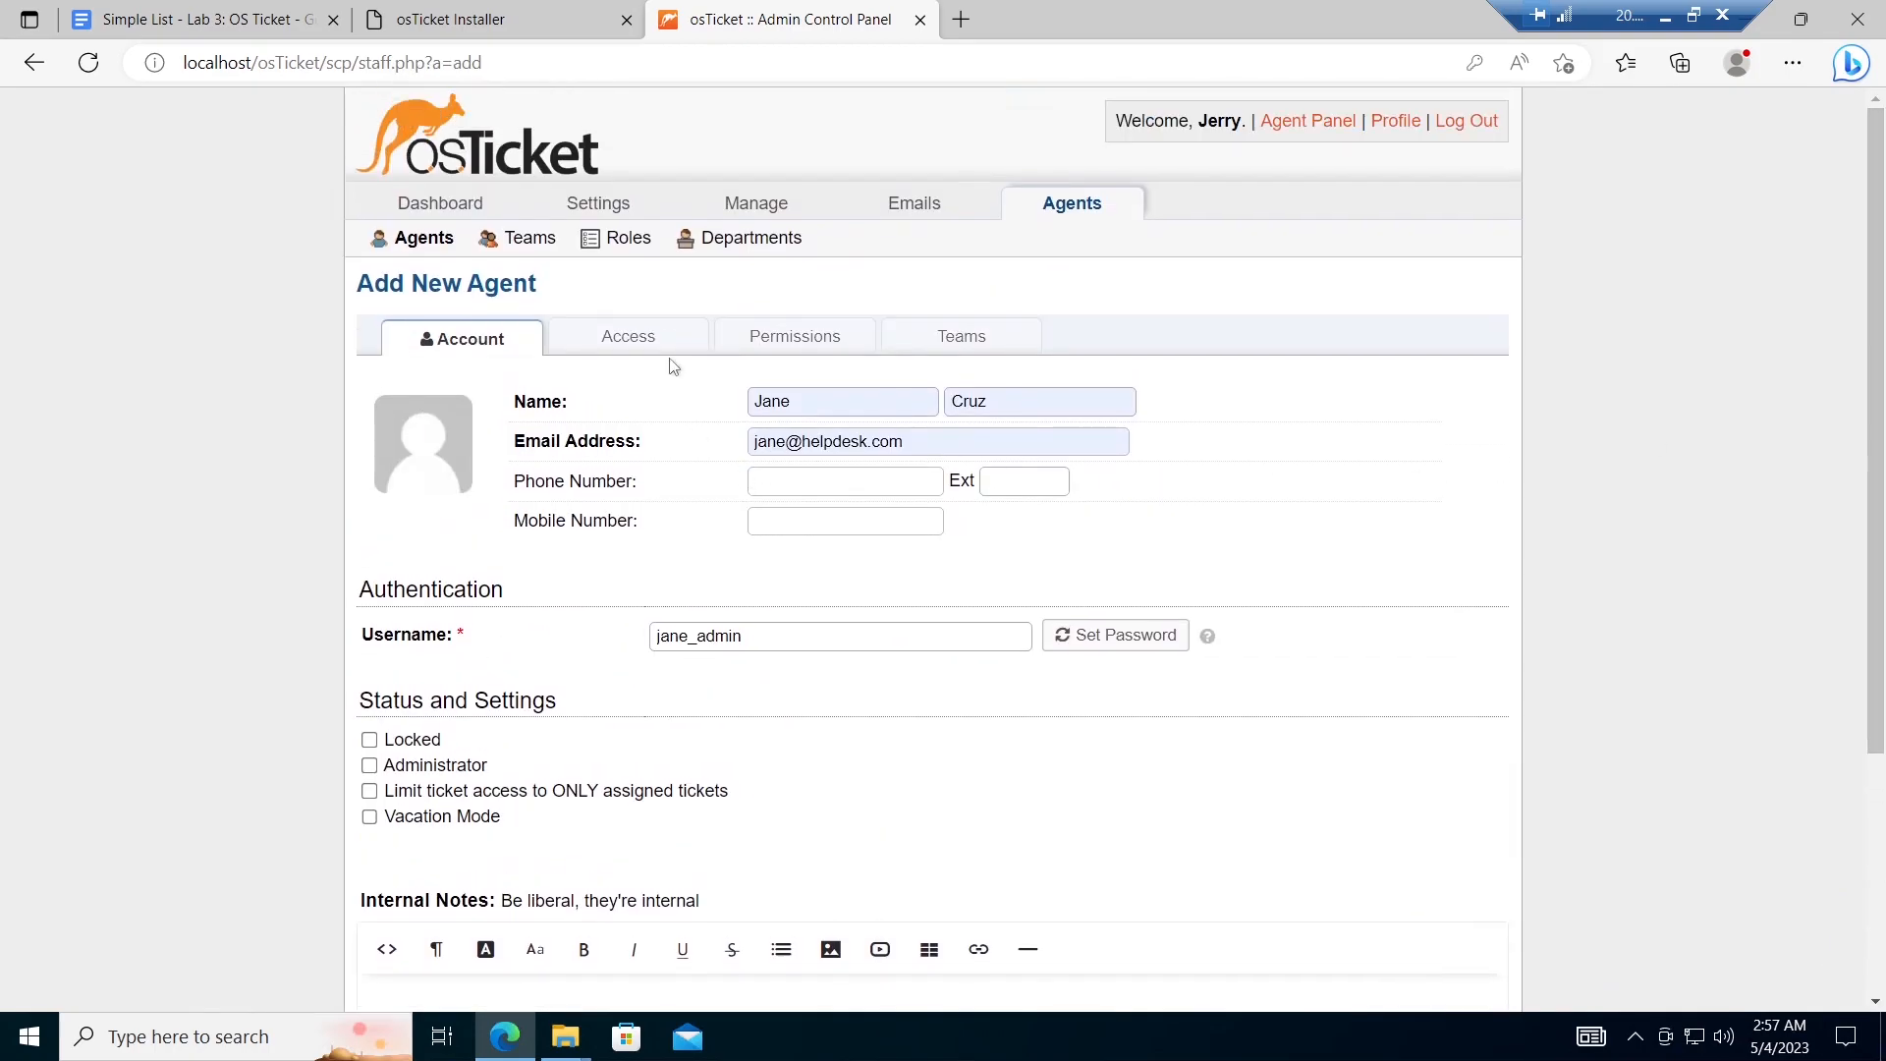
pyautogui.click(666, 340)
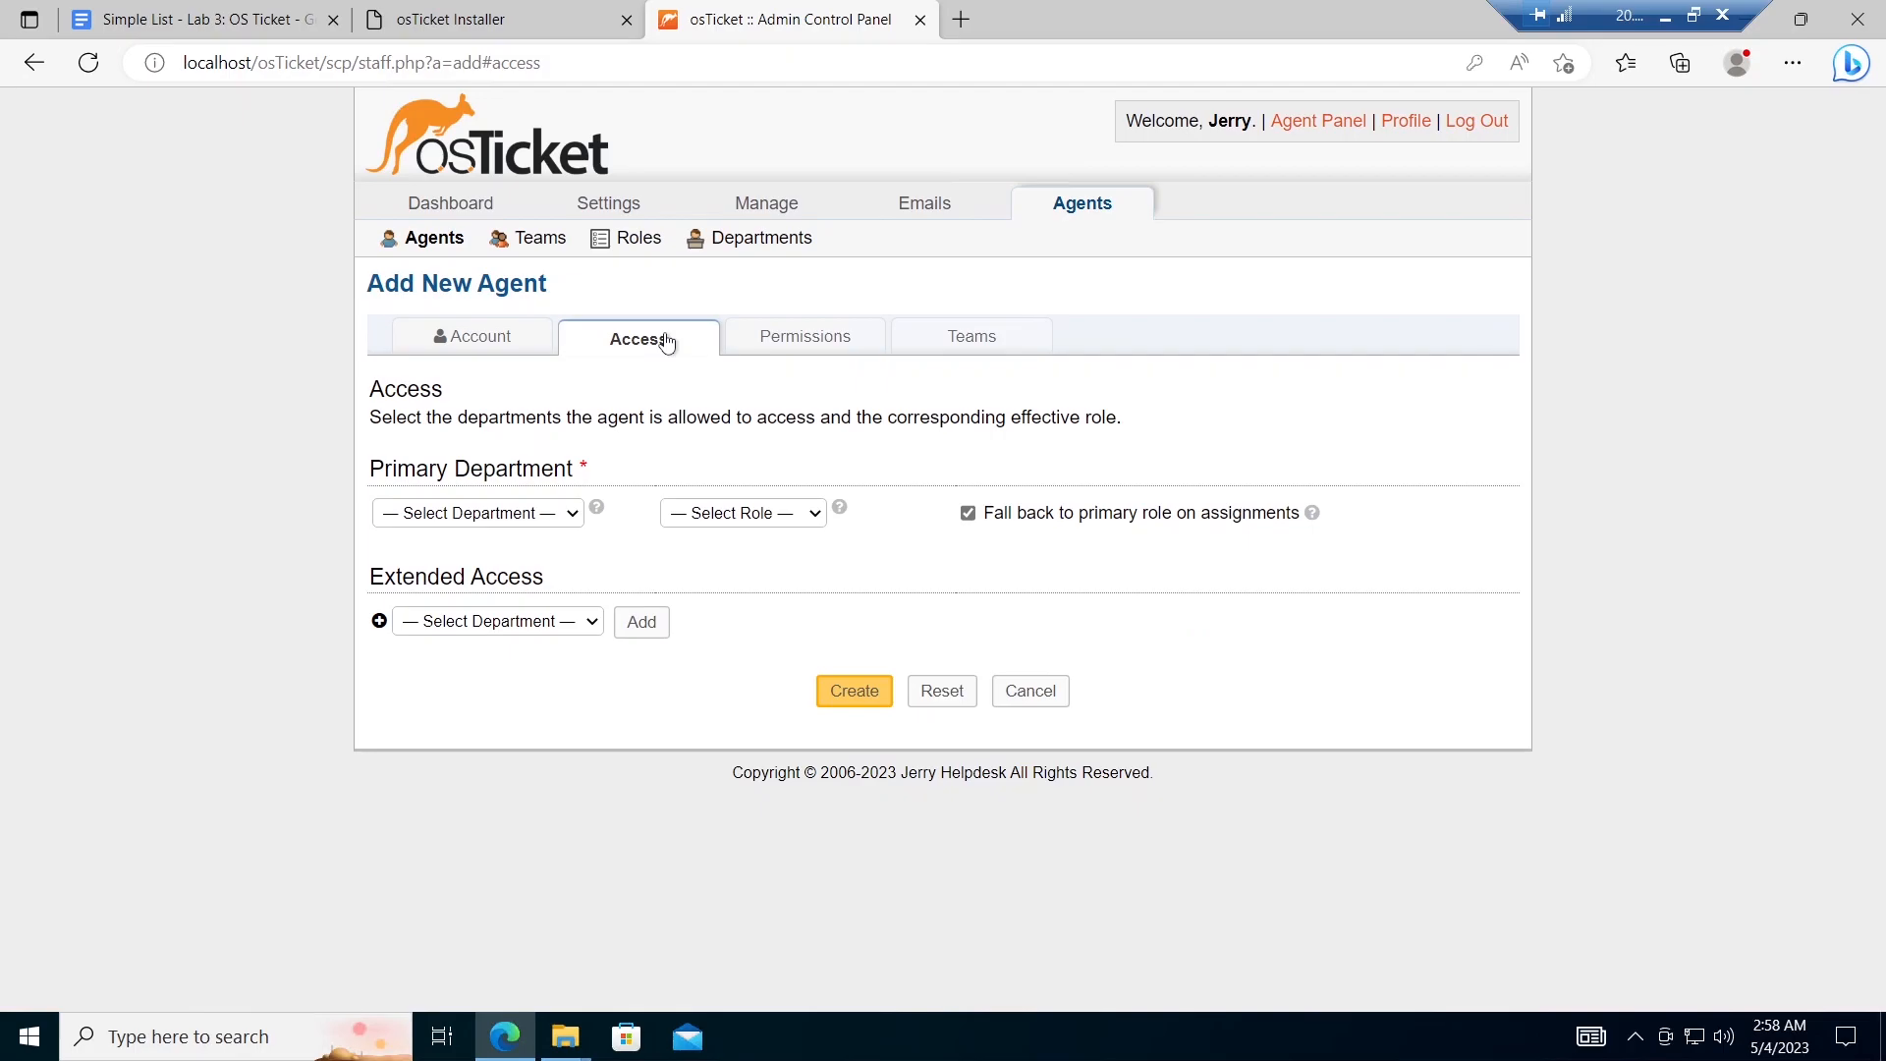
pyautogui.click(521, 515)
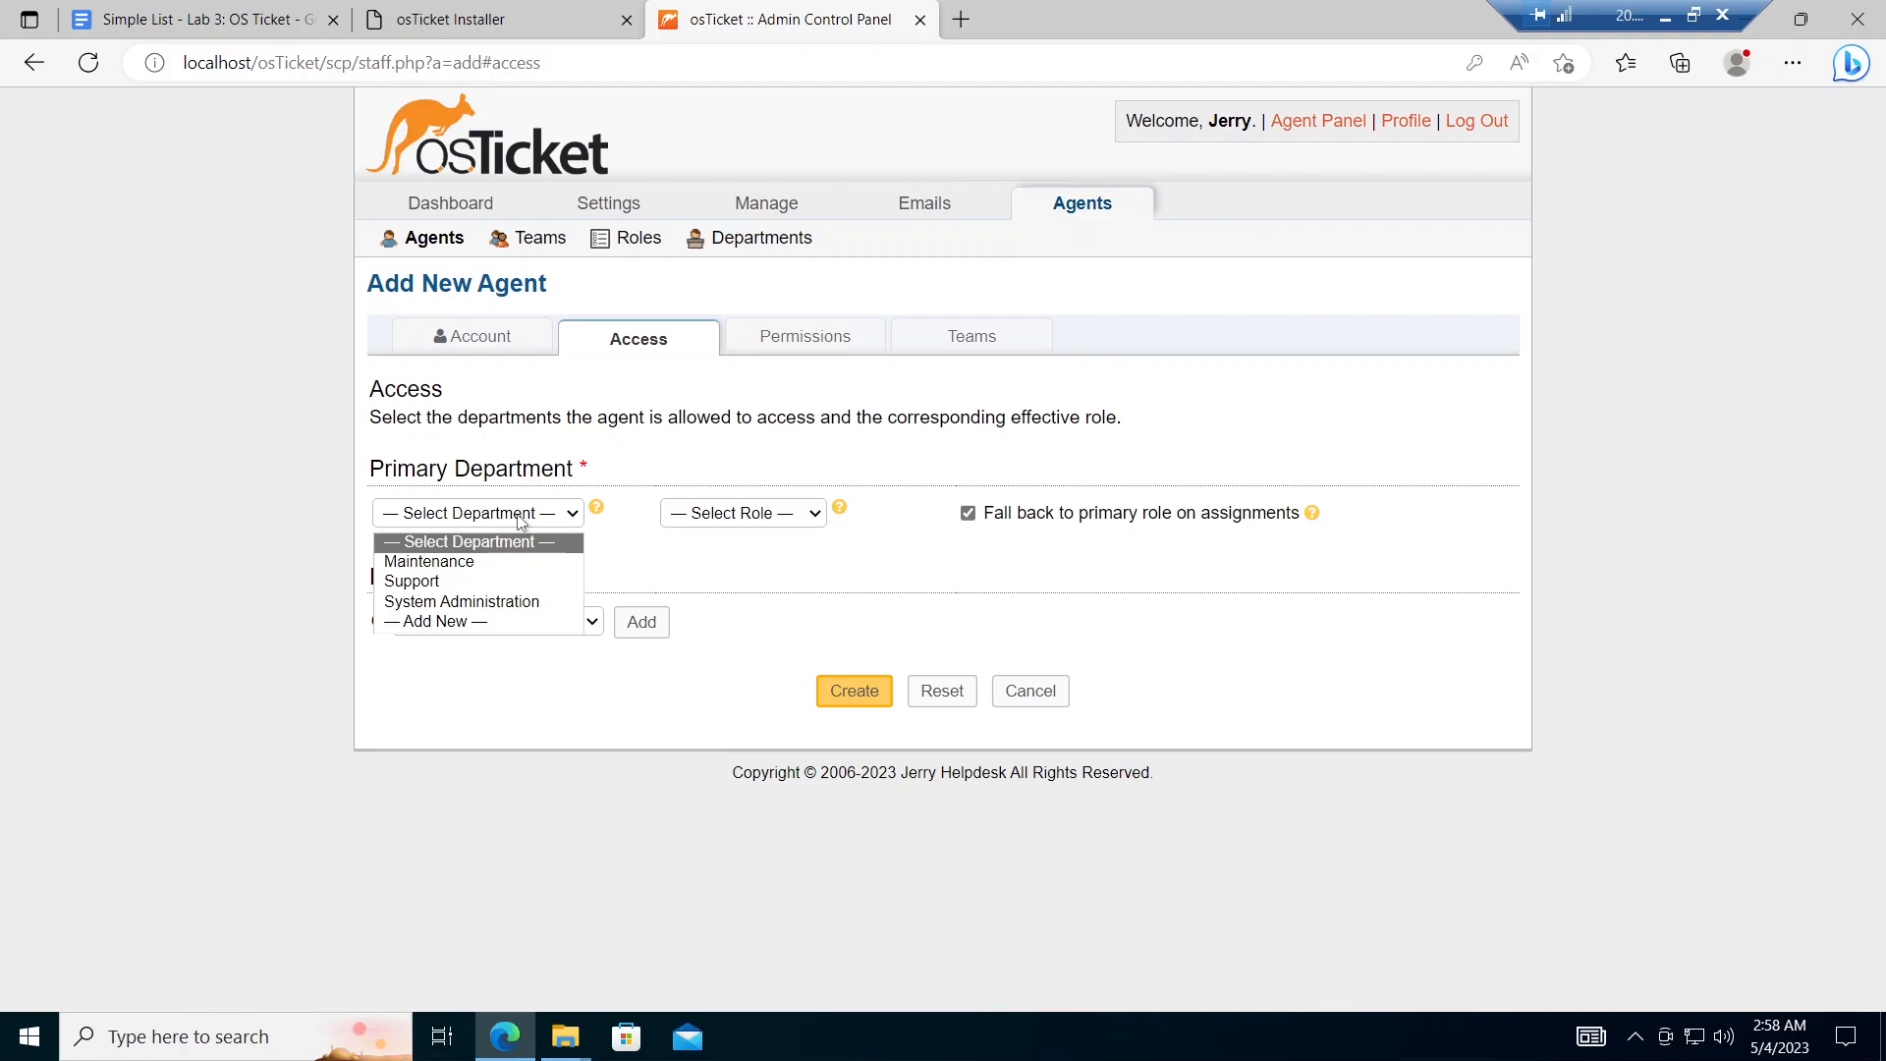
pyautogui.click(499, 562)
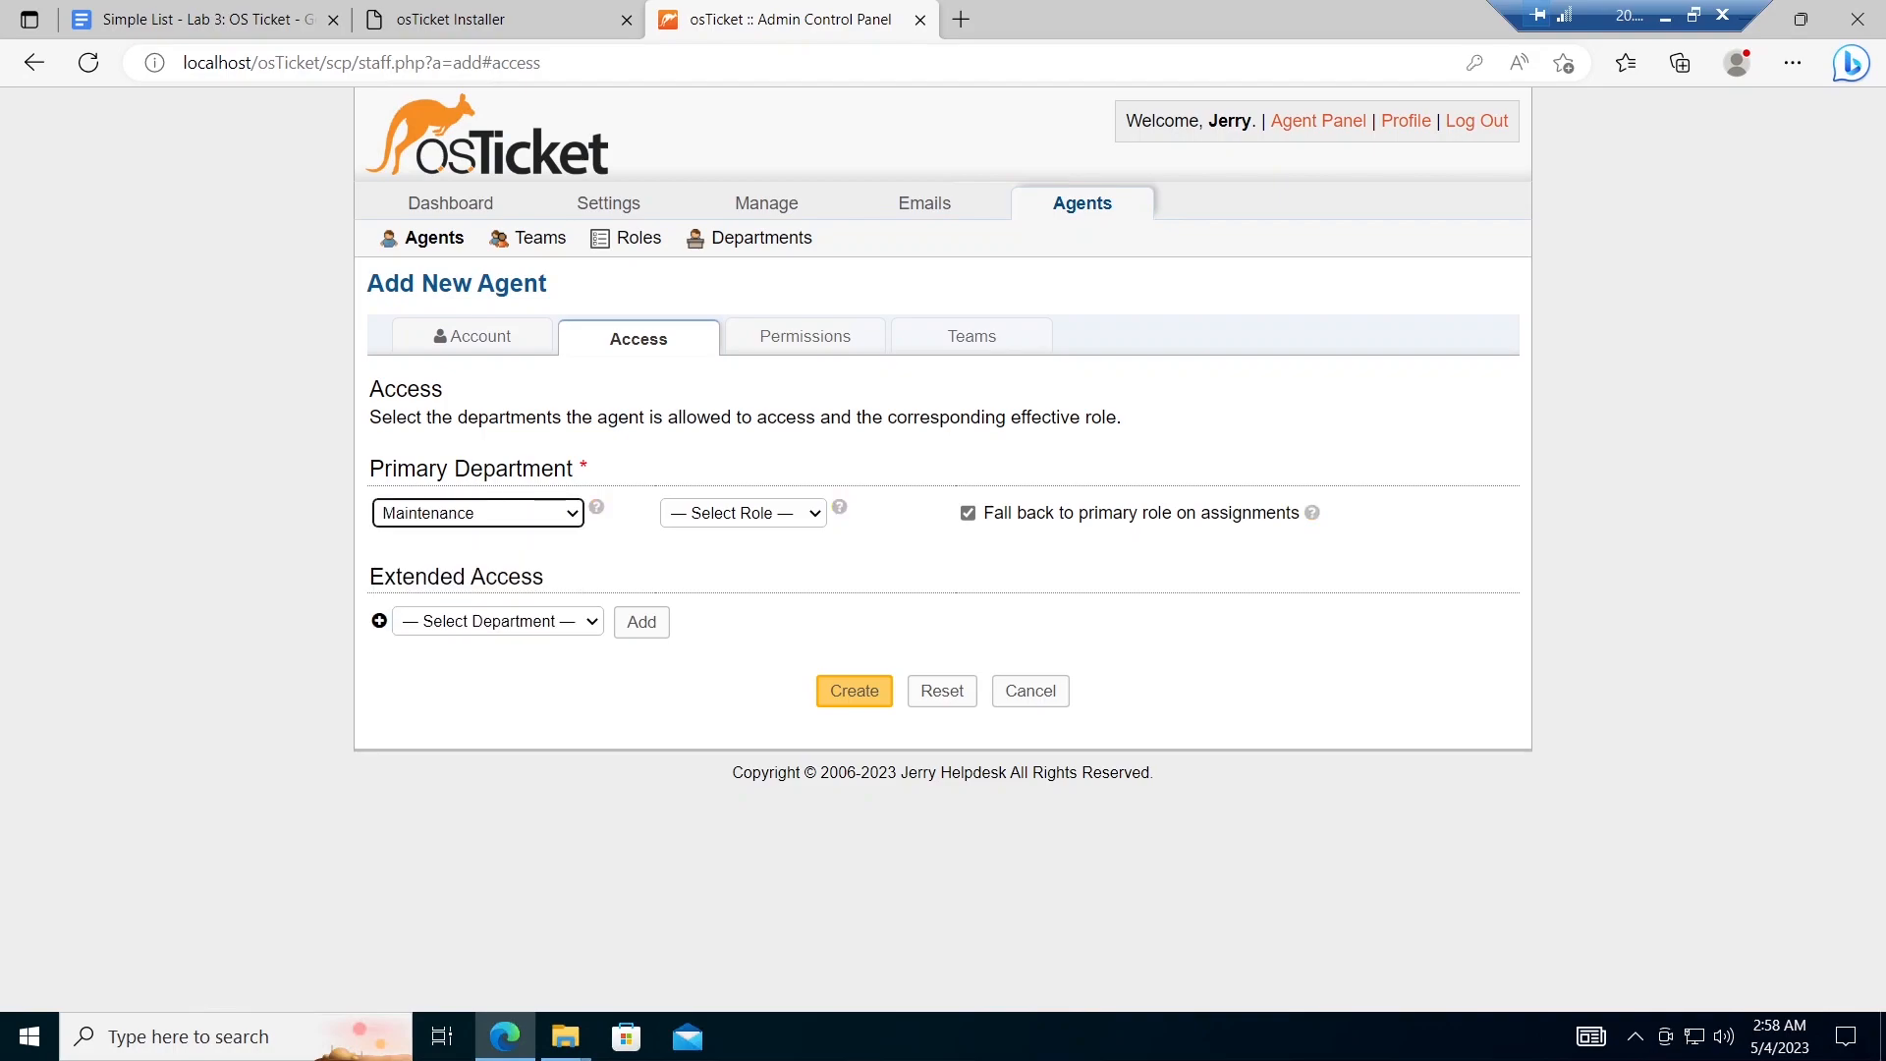
pyautogui.click(750, 518)
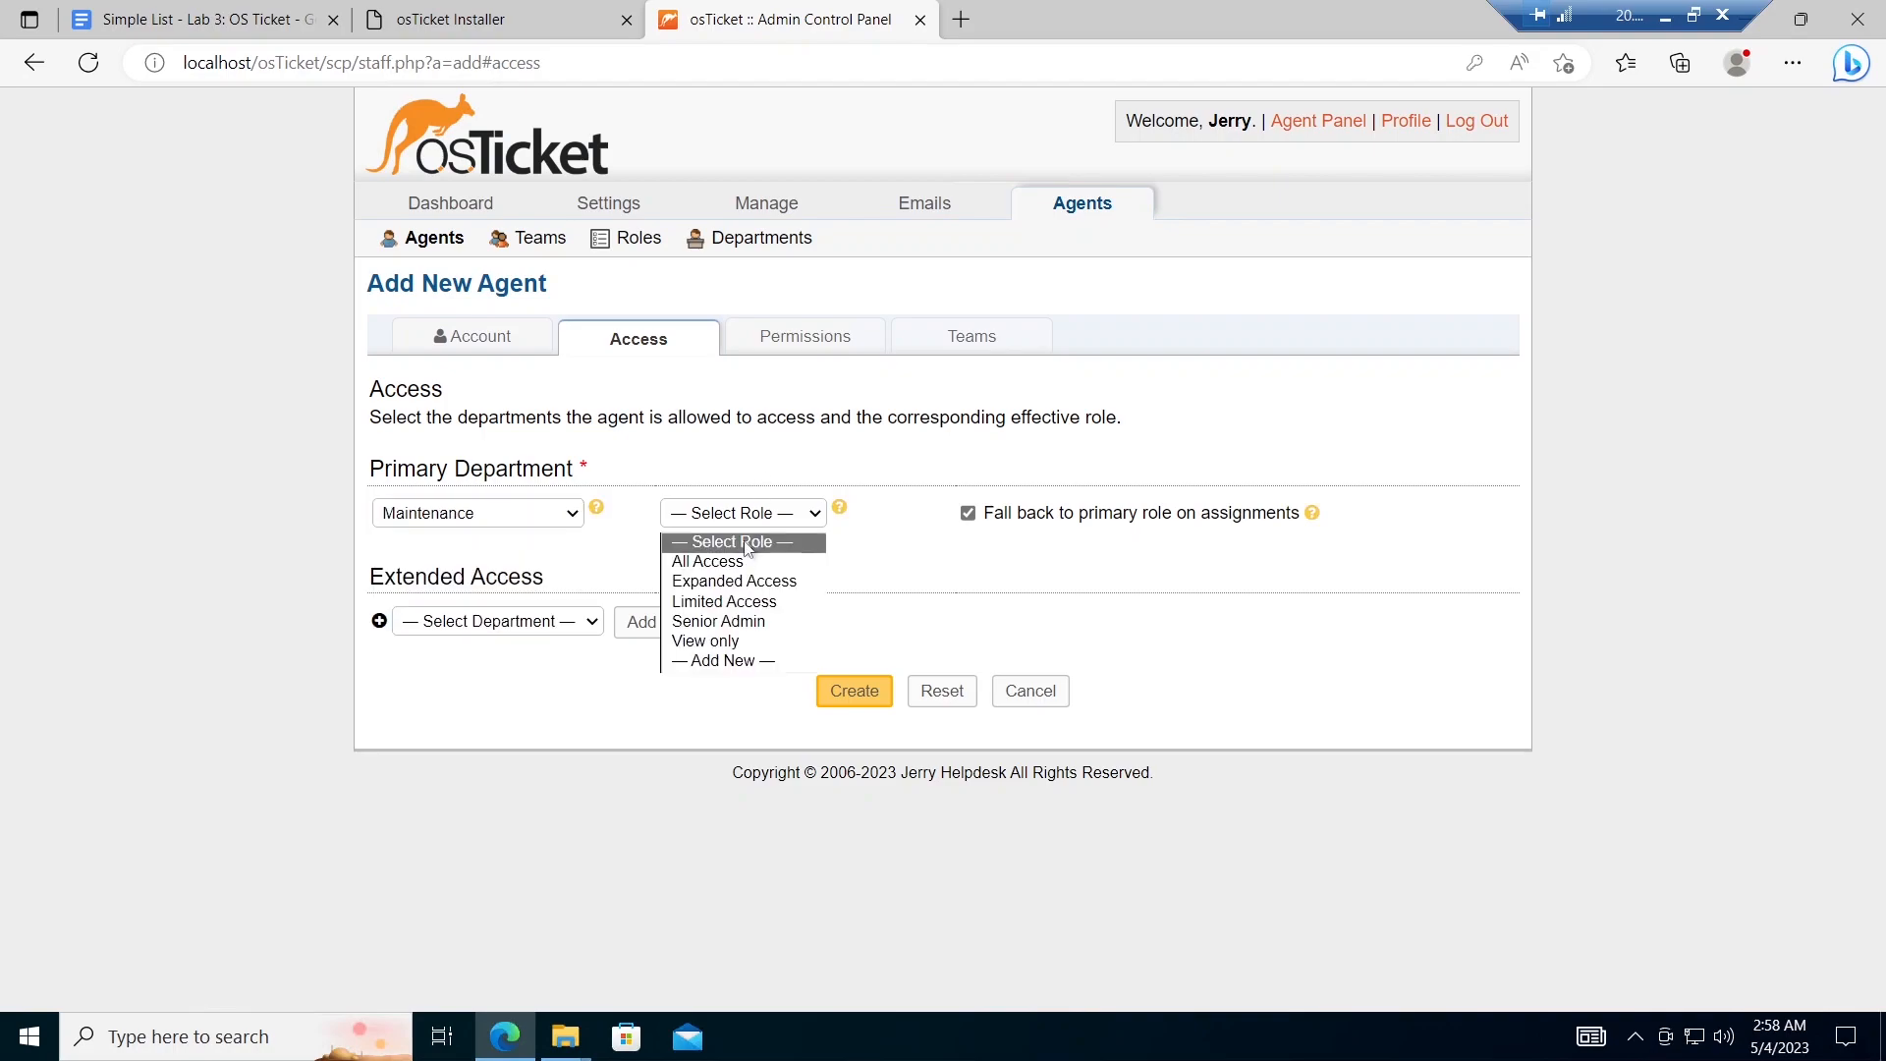
pyautogui.click(743, 621)
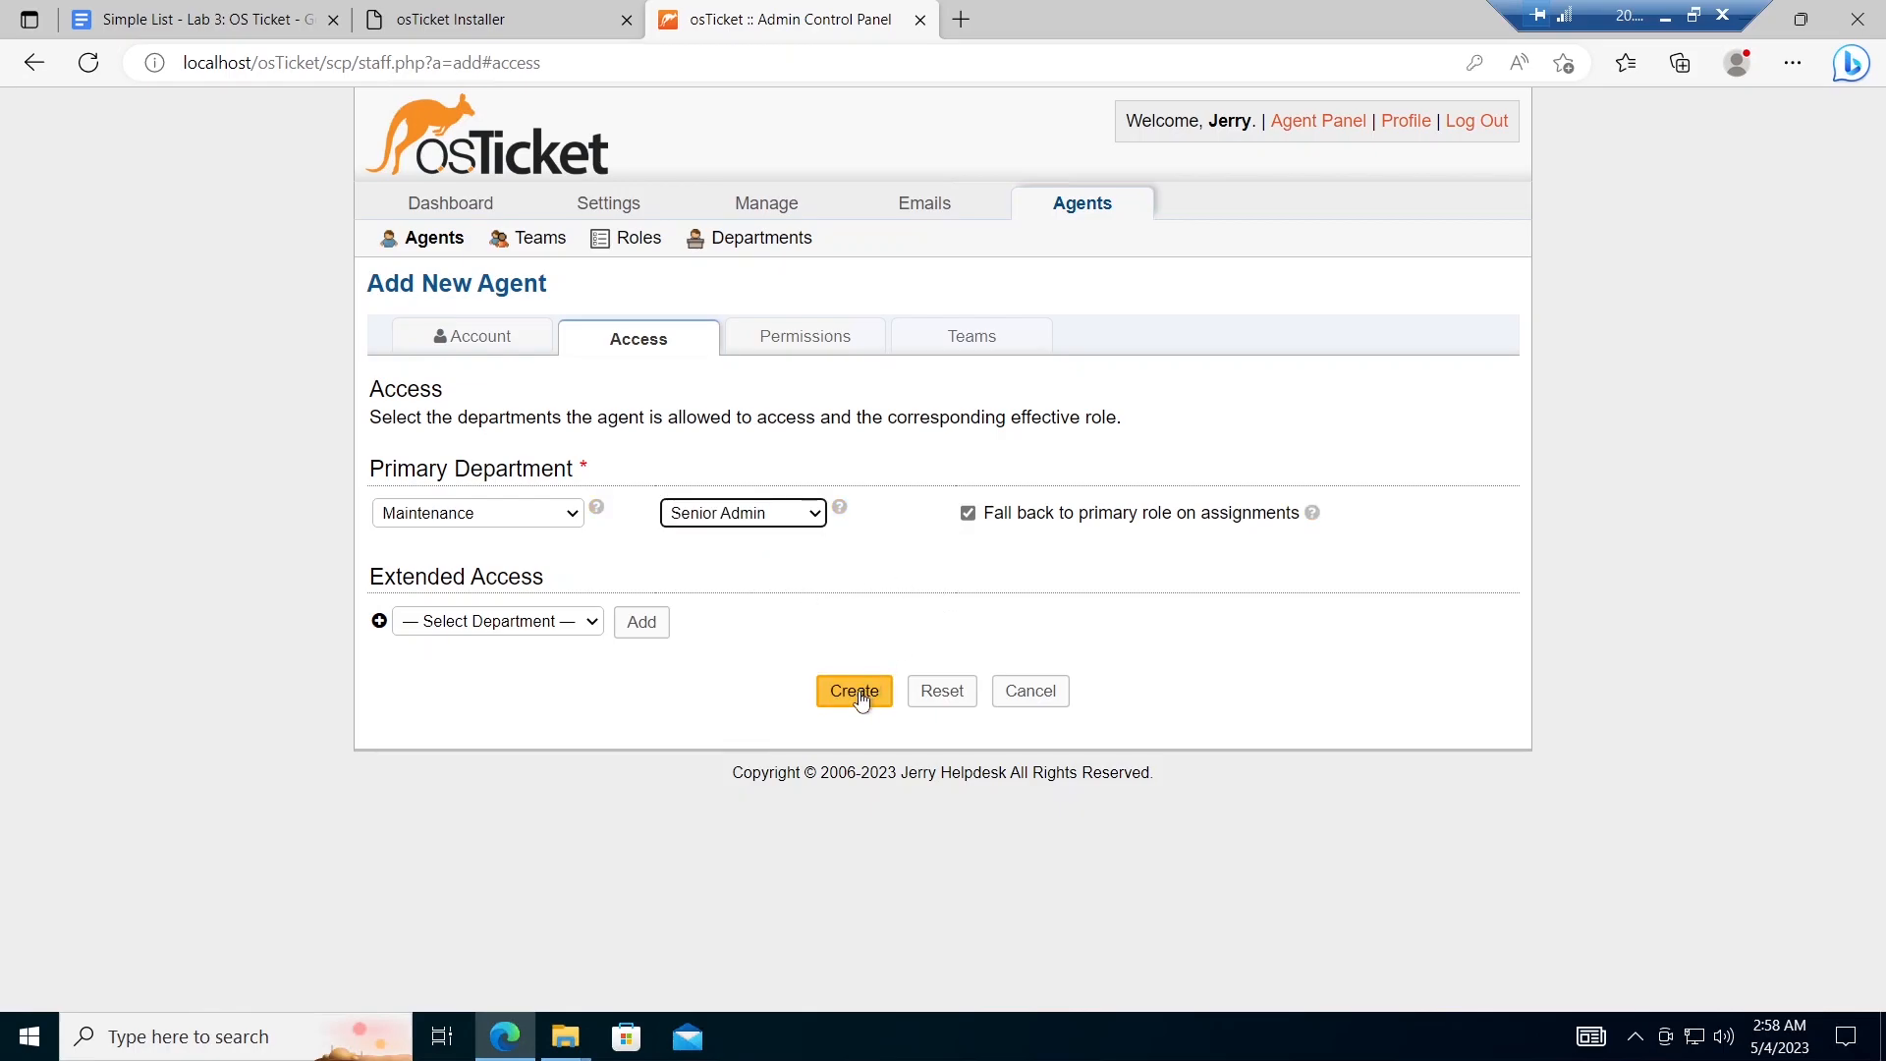
pyautogui.click(796, 342)
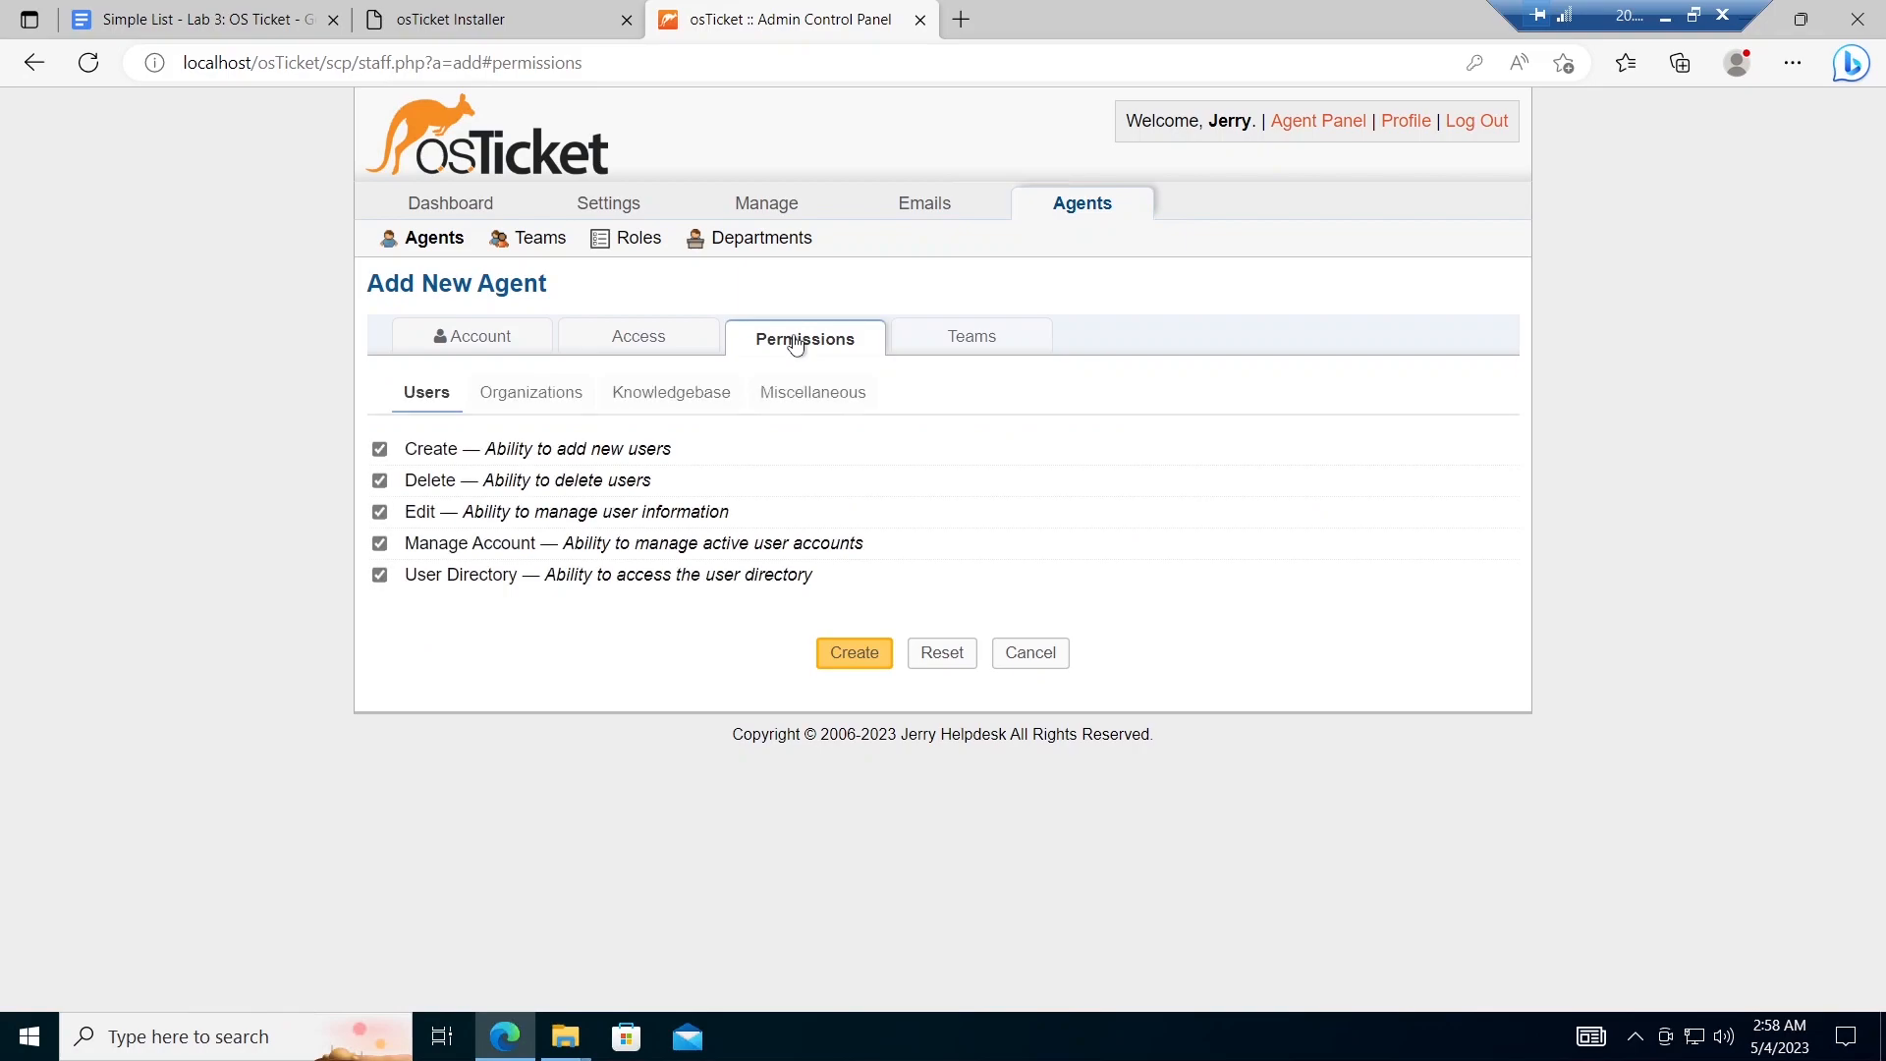
# Step: Select Level II Support as the new agent's team and create the agent
pyautogui.click(984, 356)
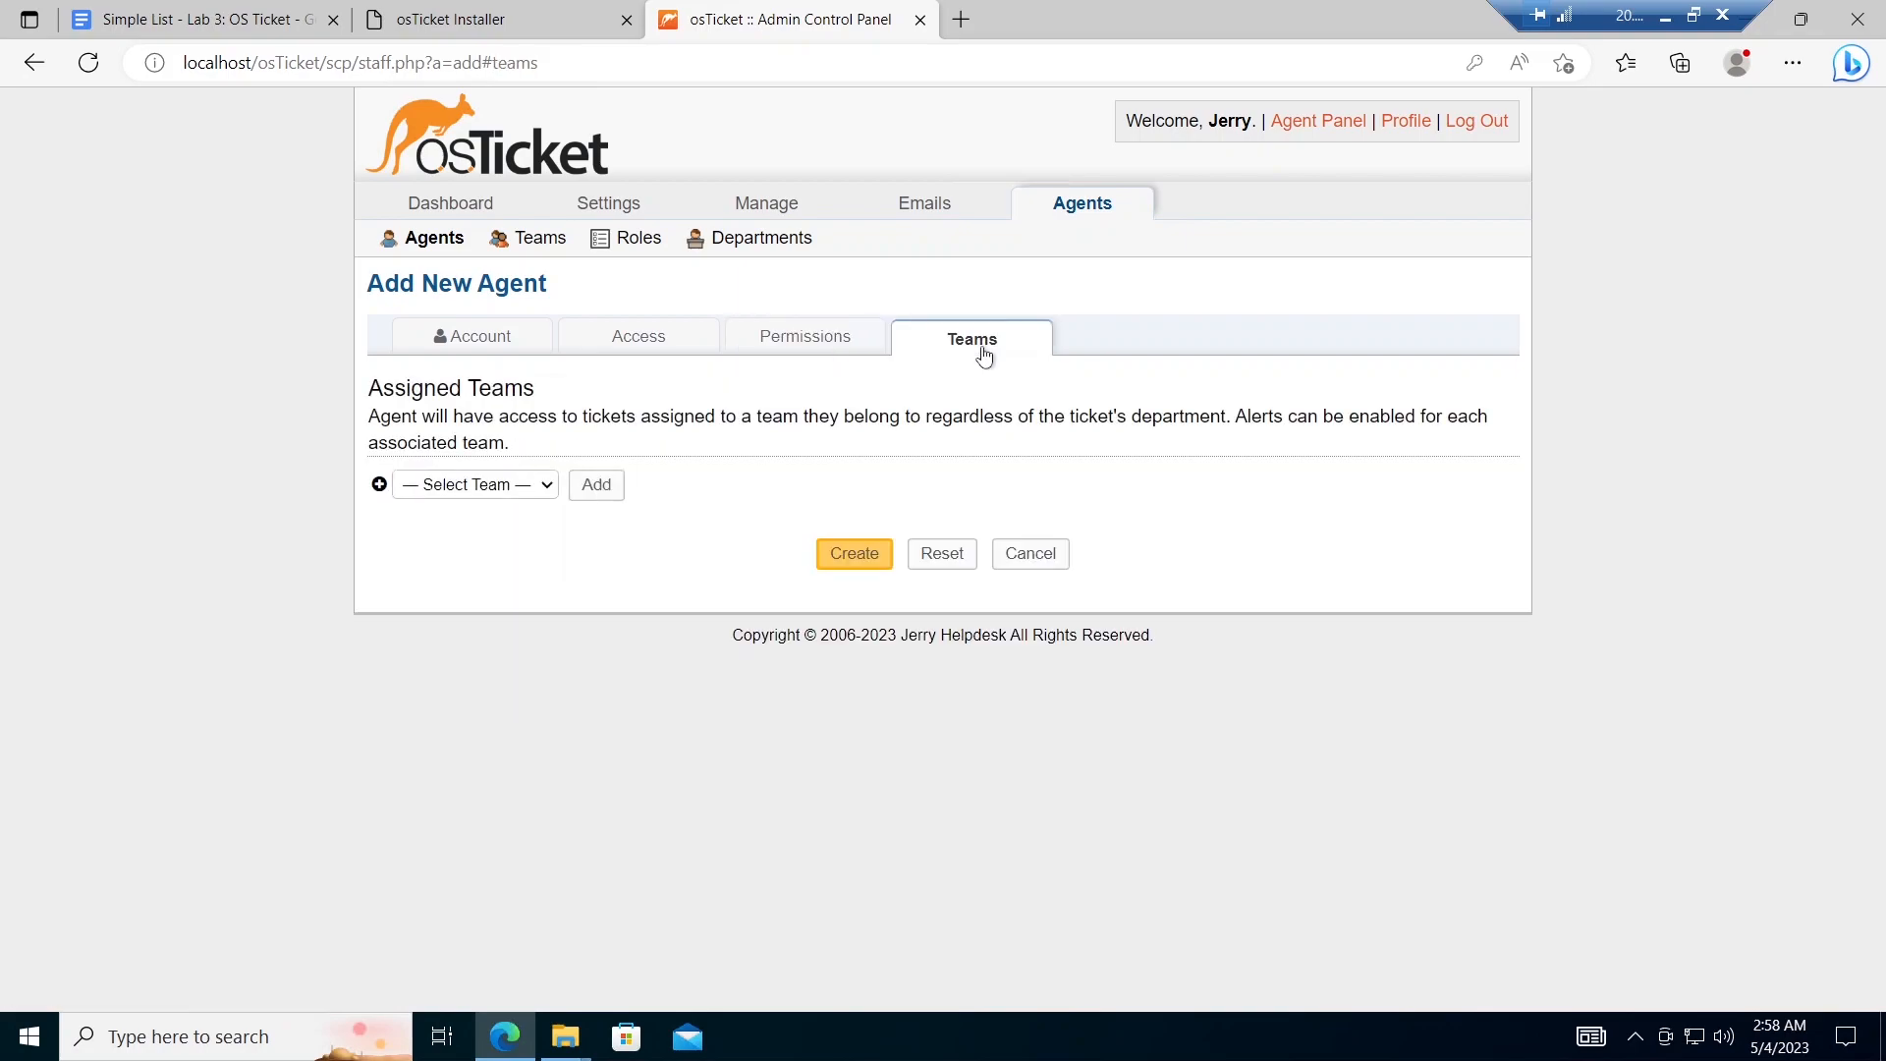
pyautogui.click(507, 488)
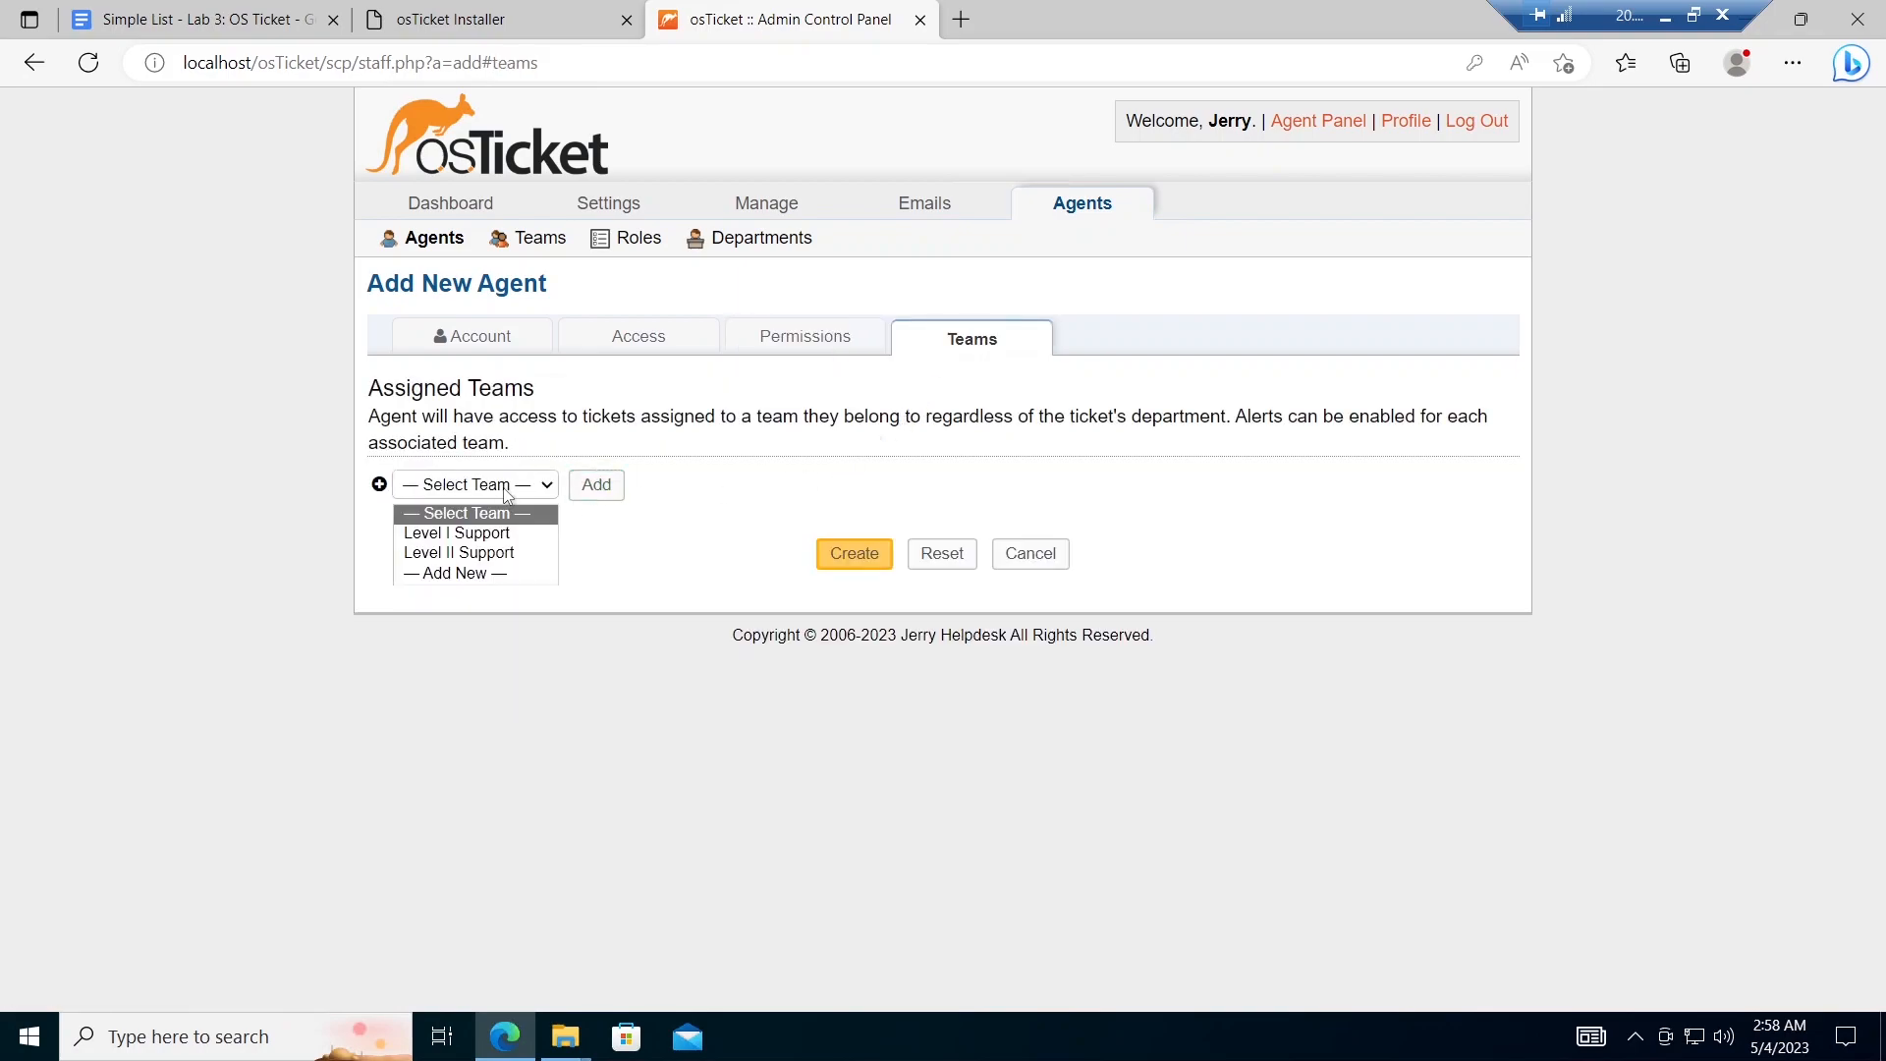
pyautogui.click(500, 554)
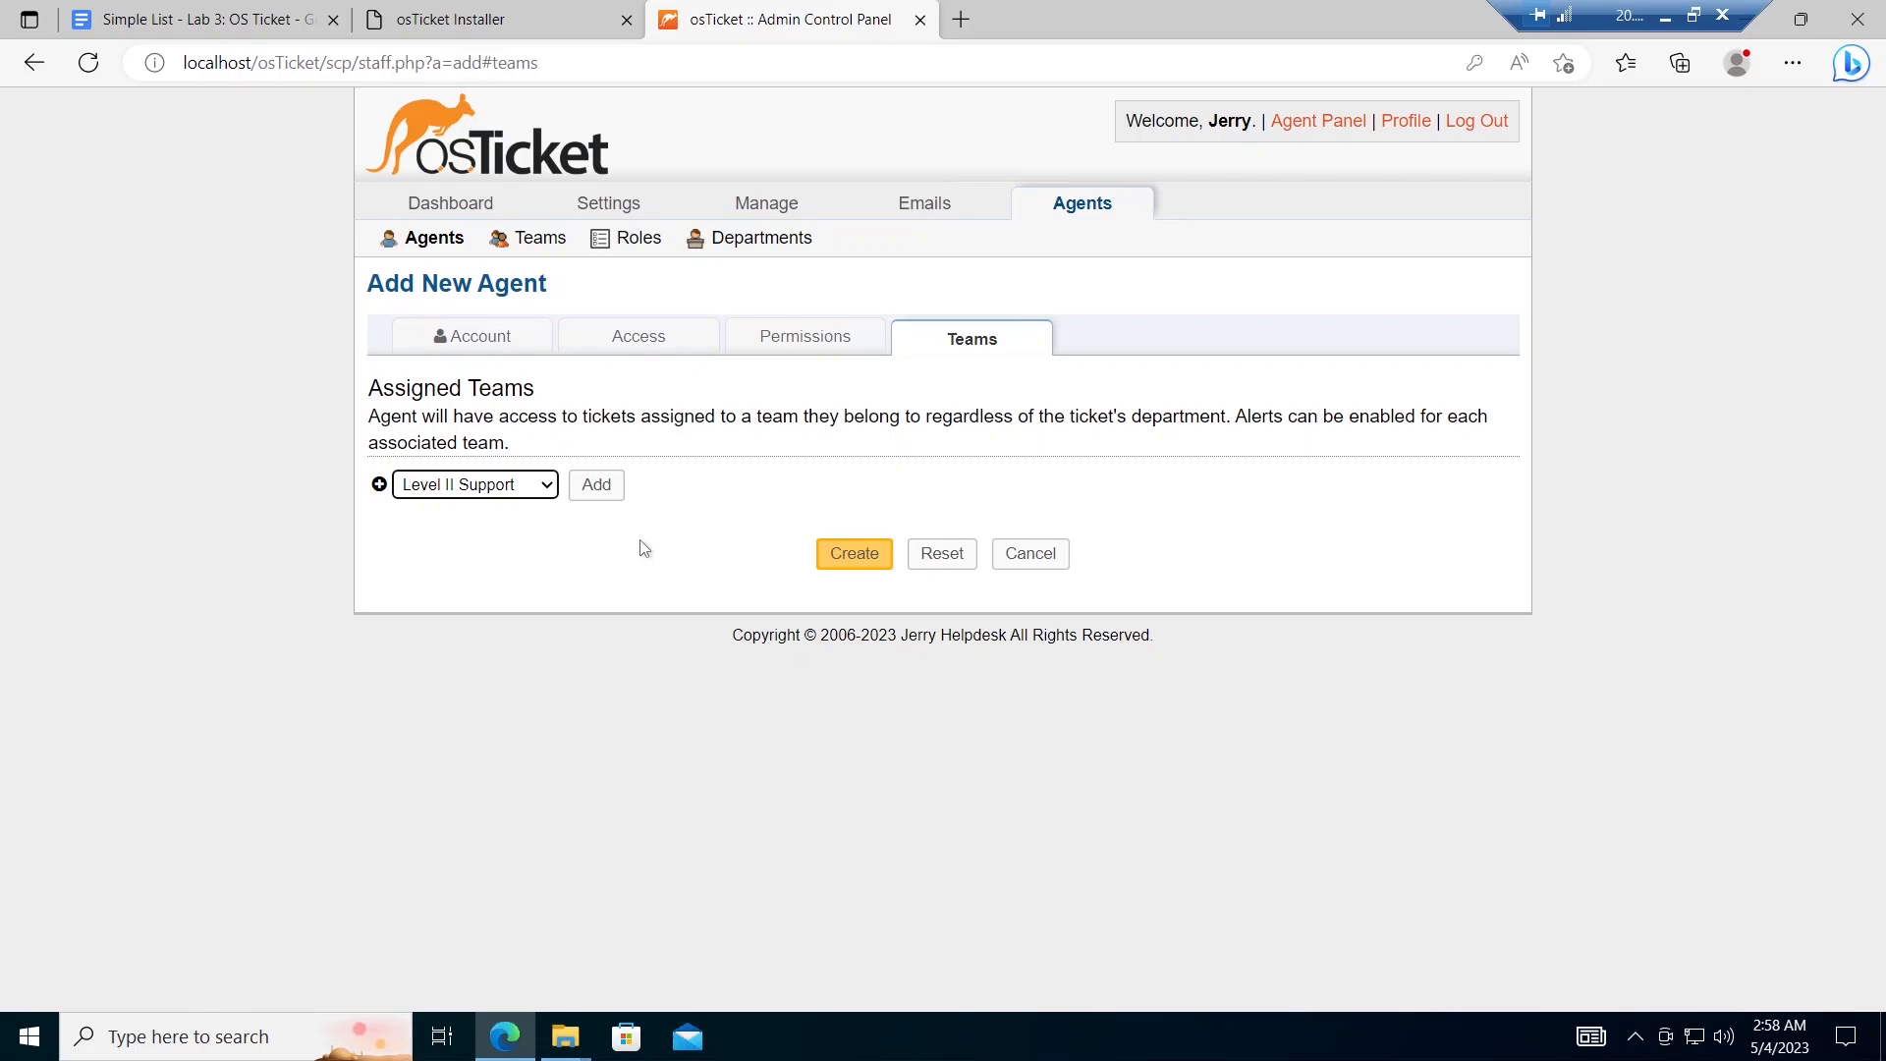
pyautogui.click(871, 562)
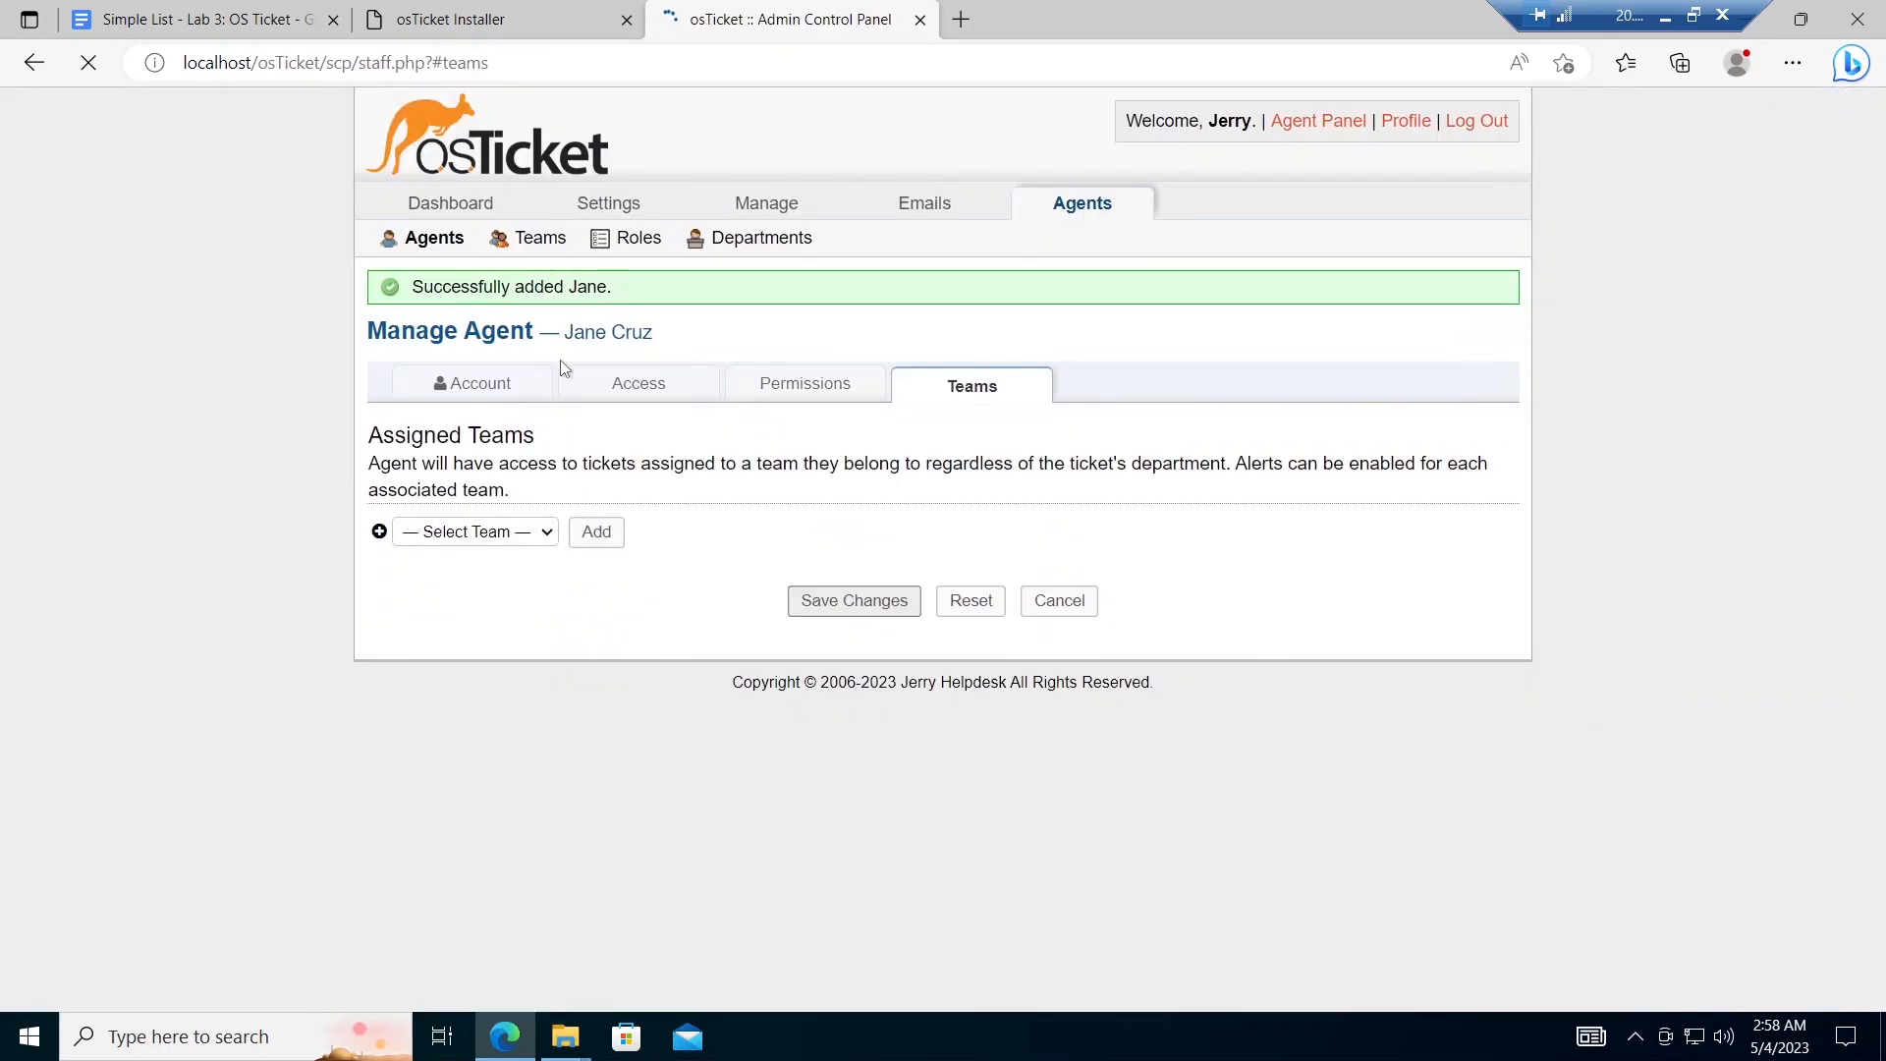
# Step: Start another new agent, fill in the first name, last name and e-mail address from the saved info, and enter the agent's username
pyautogui.click(451, 251)
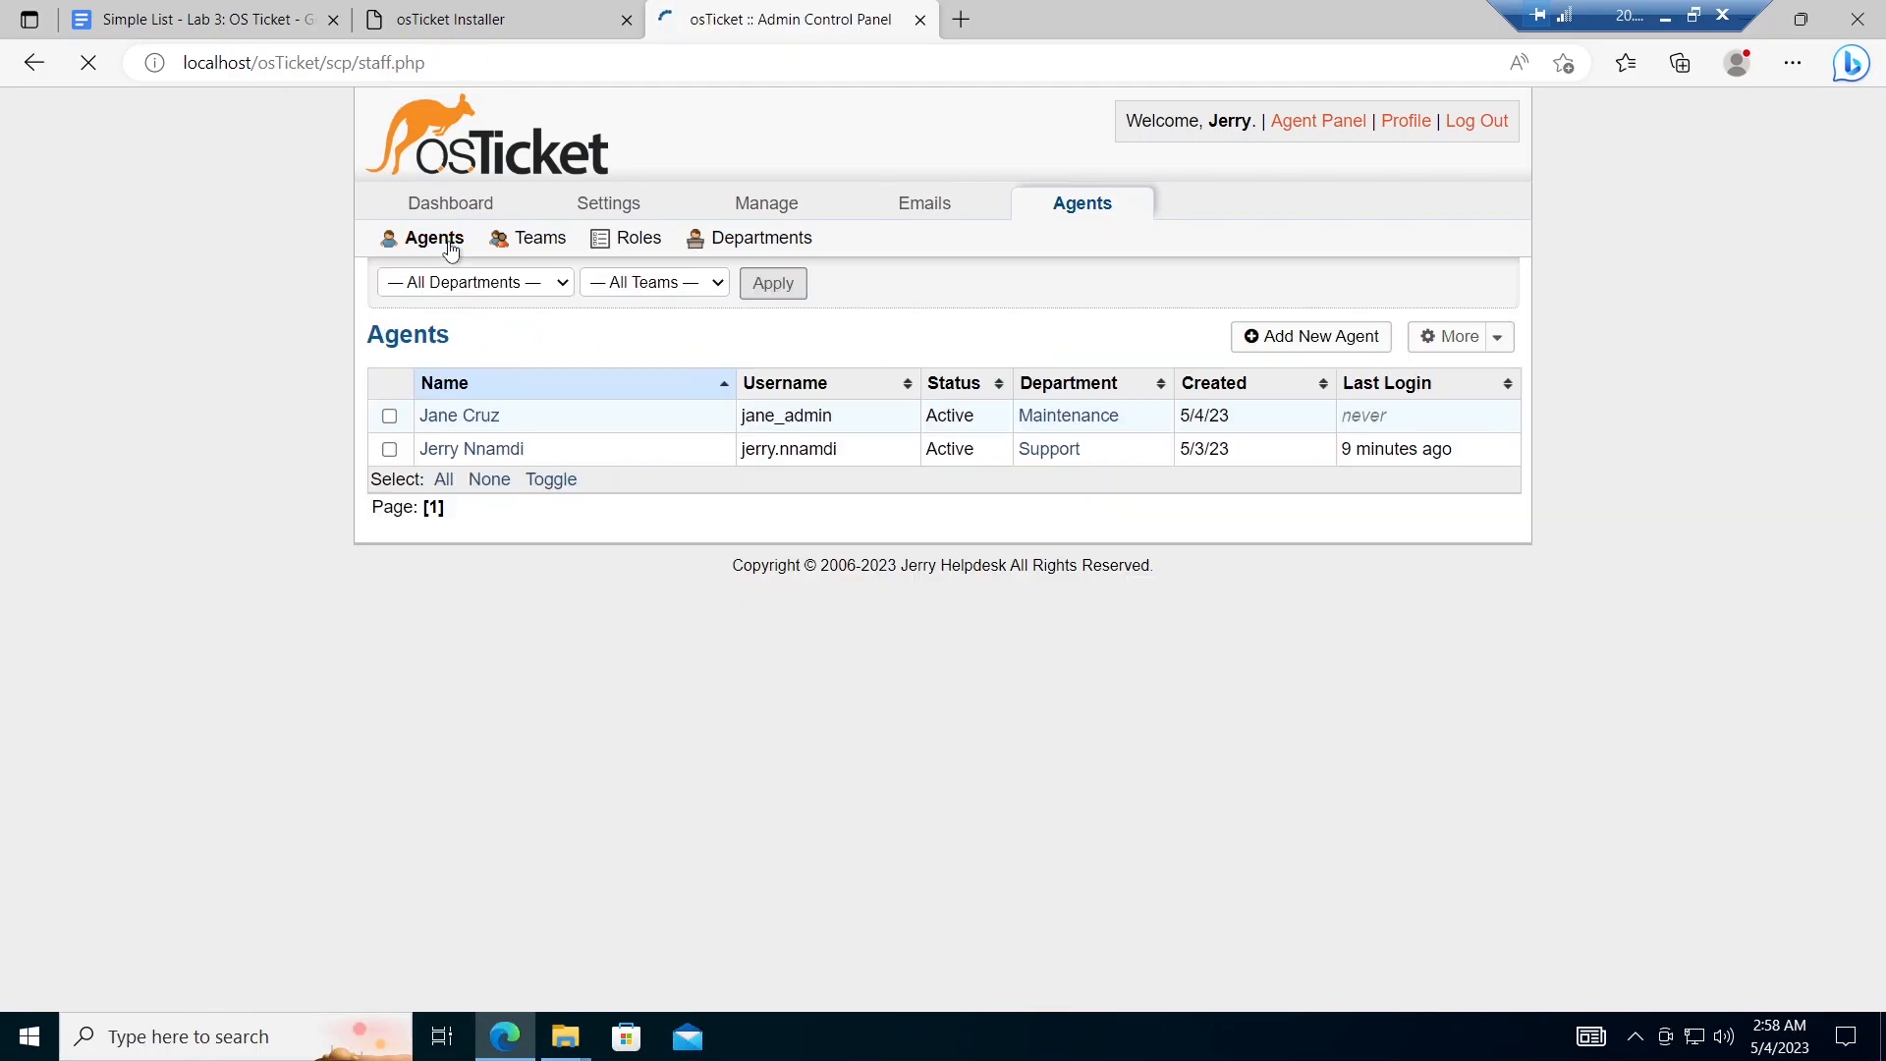
pyautogui.click(1349, 340)
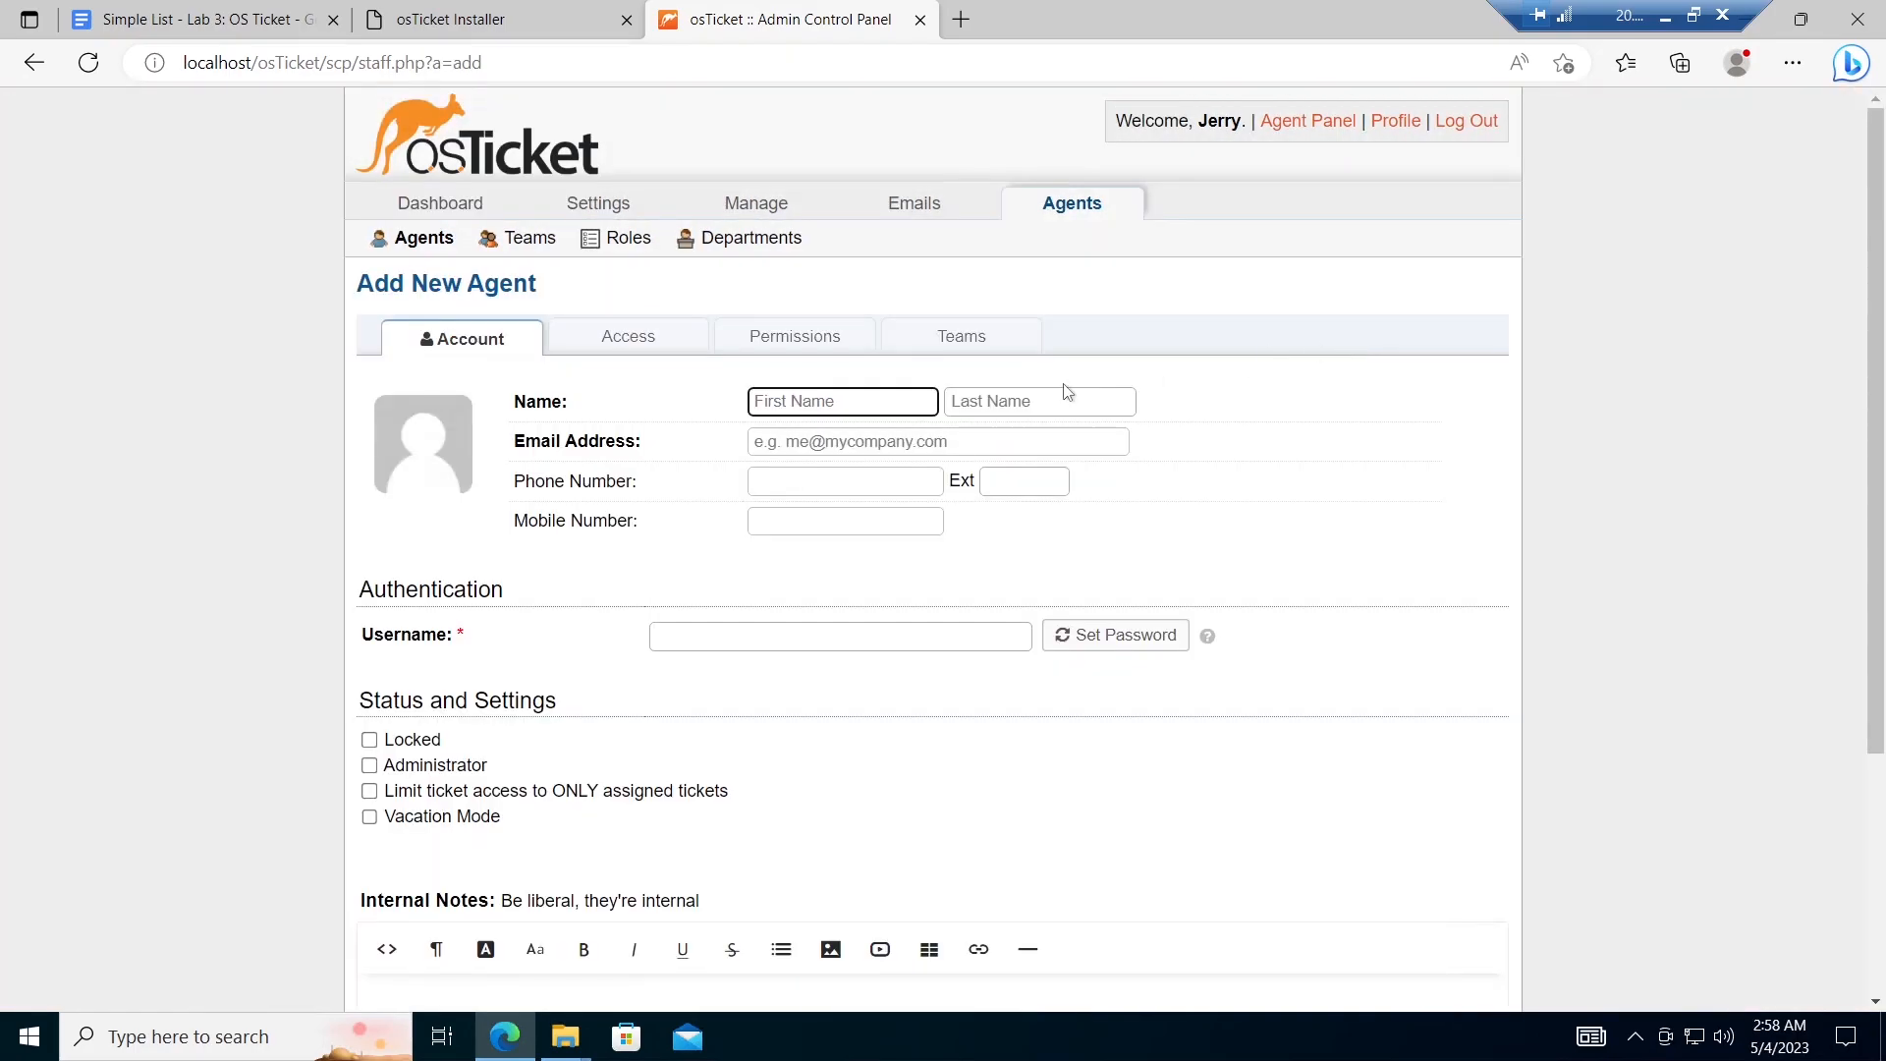
pyautogui.click(843, 402)
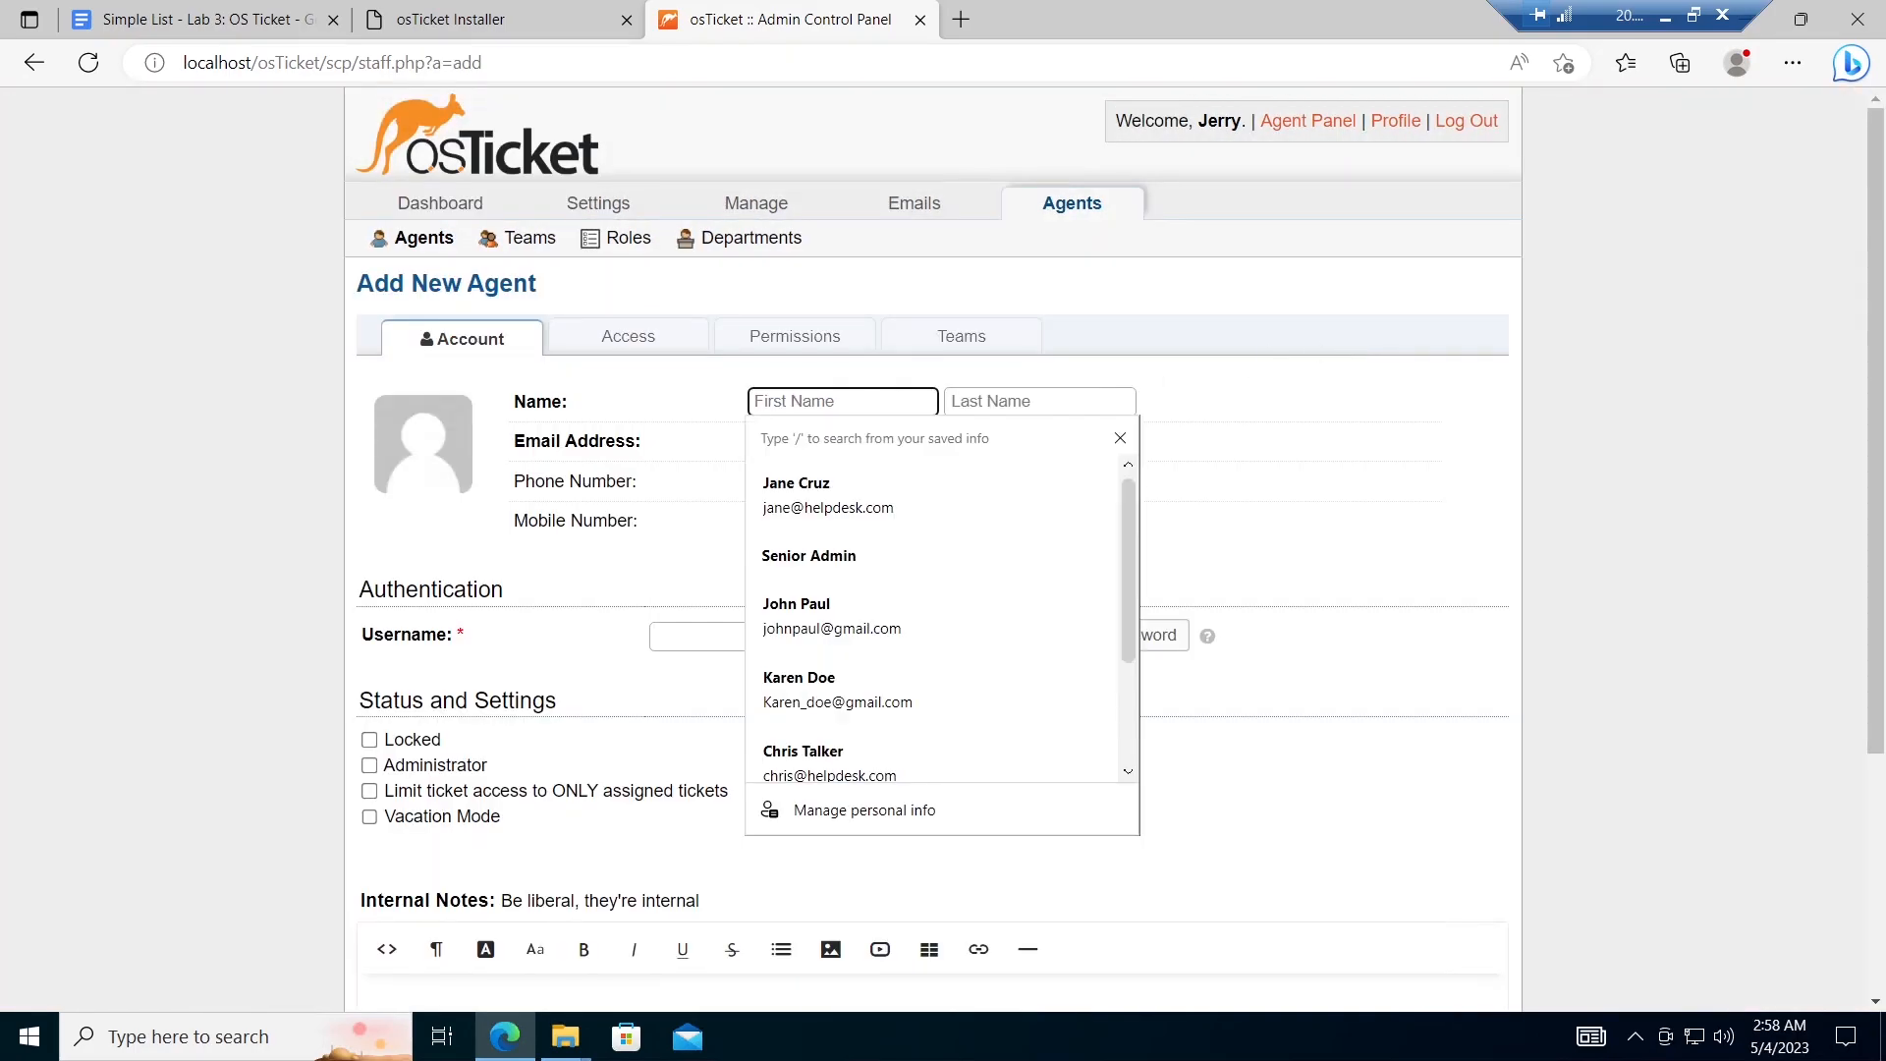
pyautogui.click(841, 634)
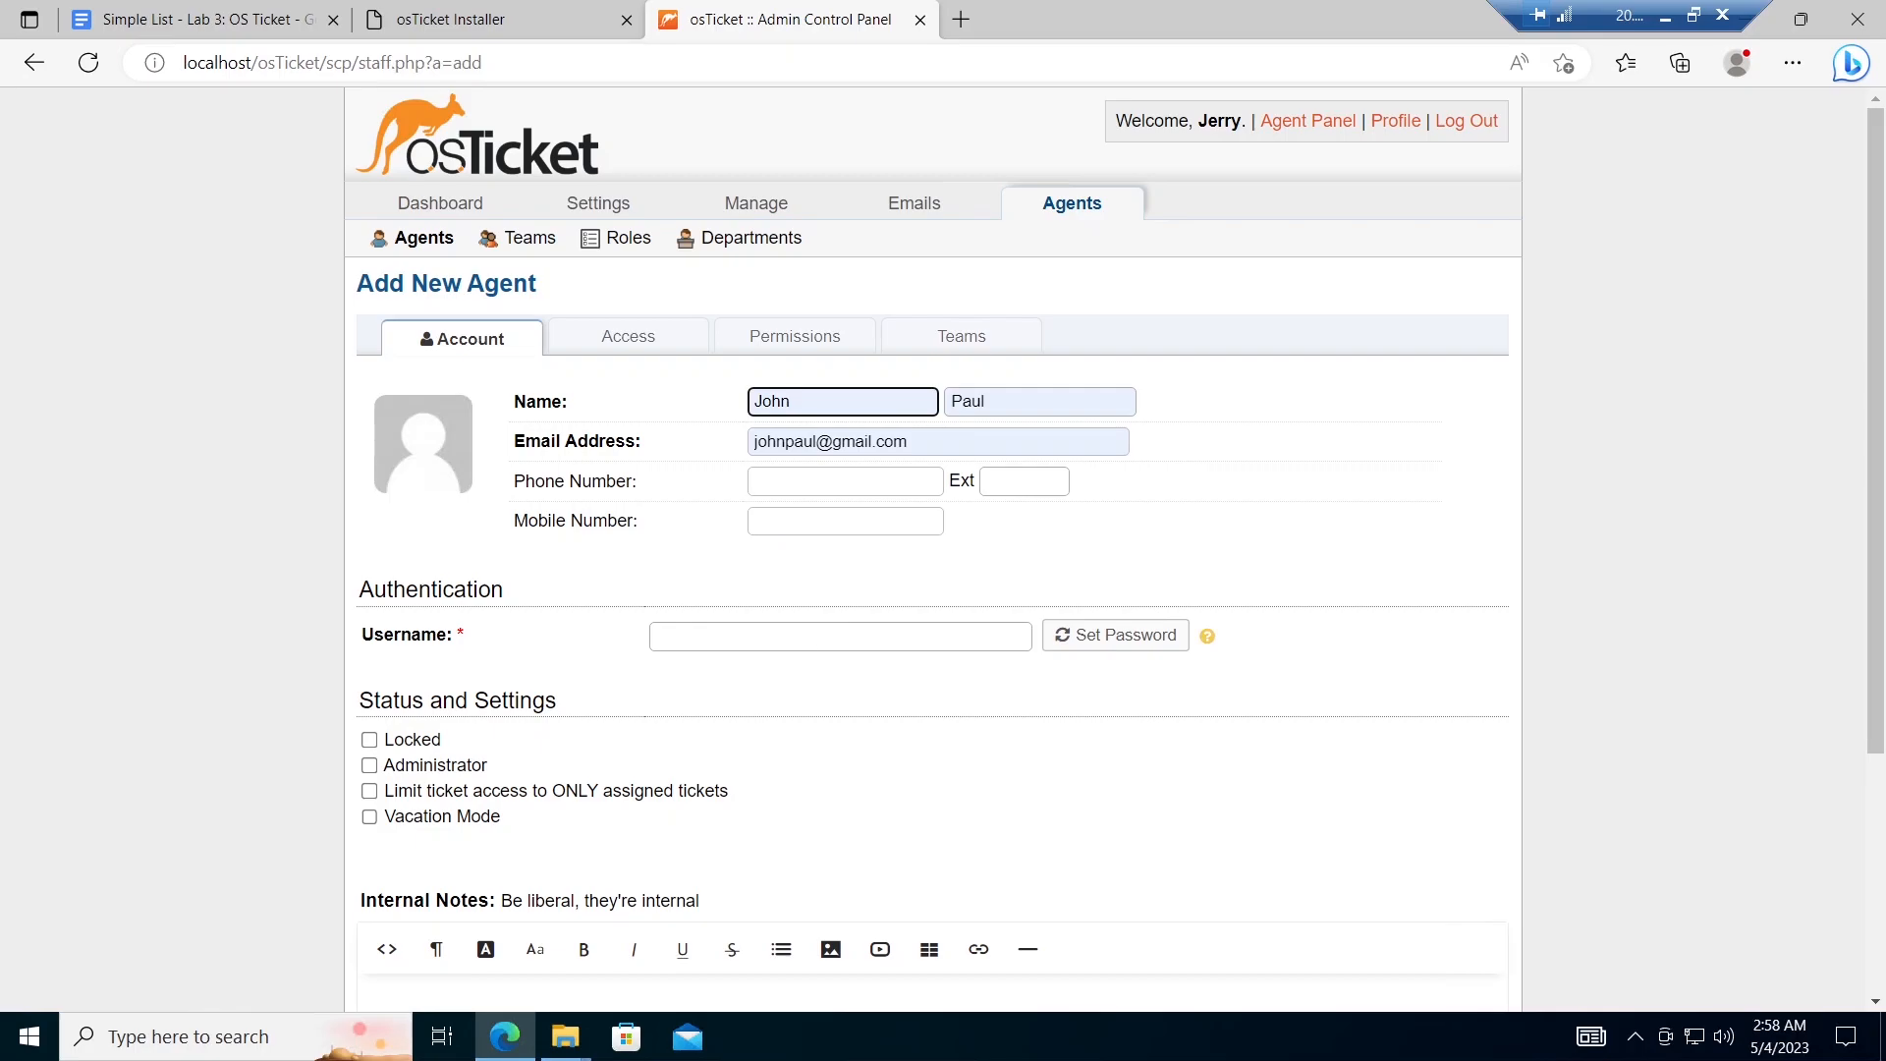
pyautogui.click(840, 636)
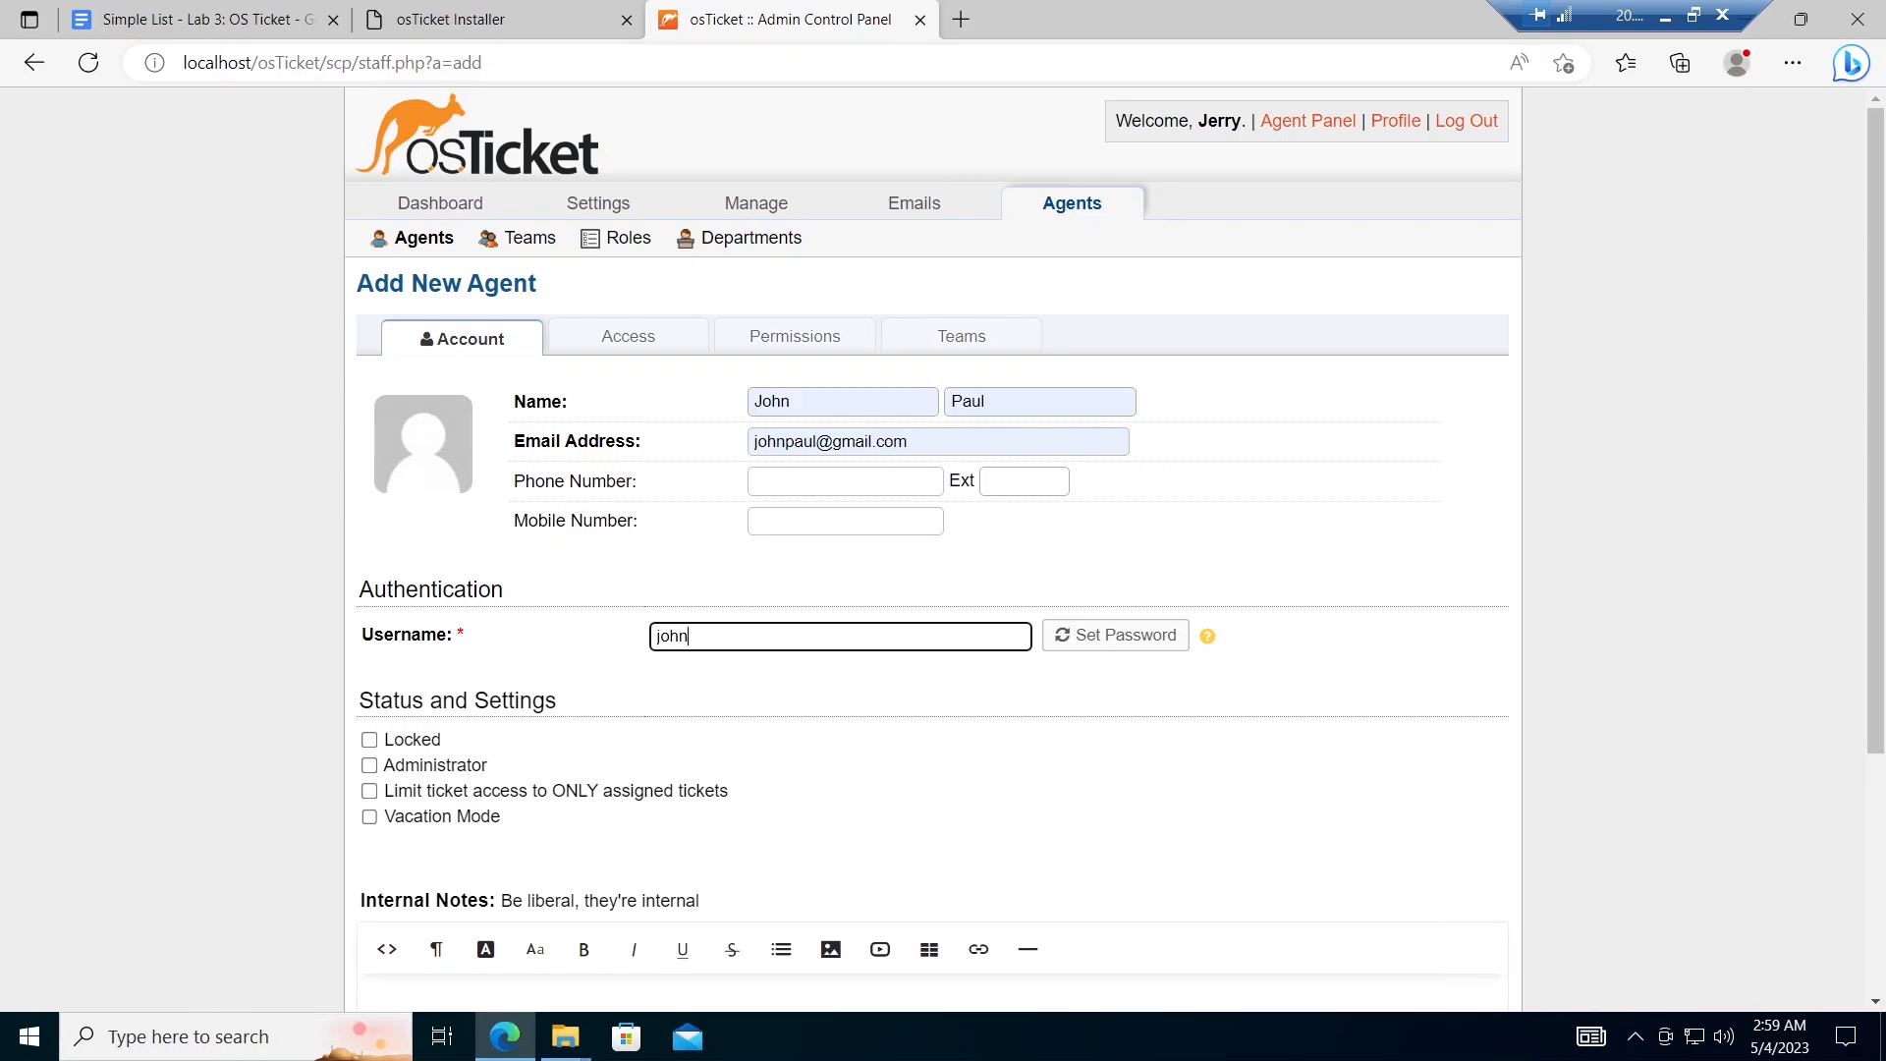
pyautogui.write('dmin')
# Step: Set the agent's password with its confirmation, without a password reset email or a required password change at next login
pyautogui.click(1138, 657)
pyautogui.click(1111, 637)
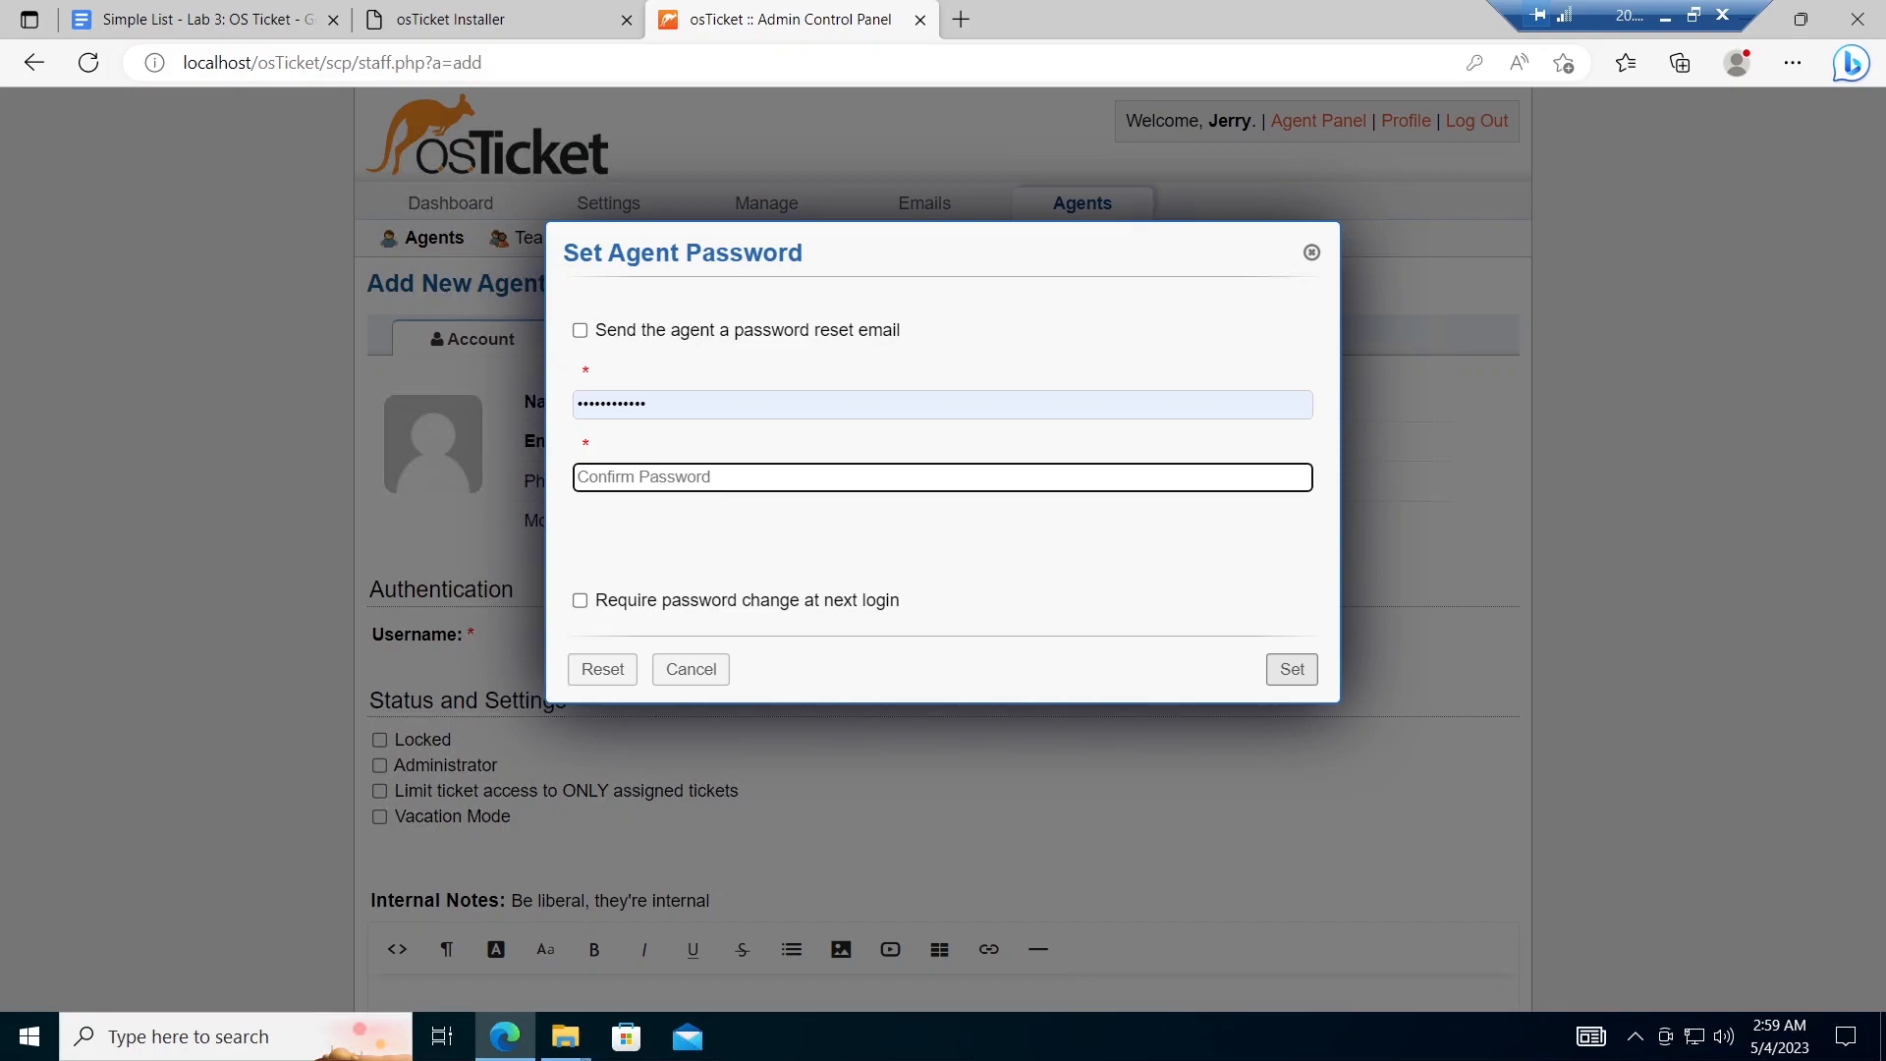
pyautogui.write('P')
pyautogui.click(1295, 479)
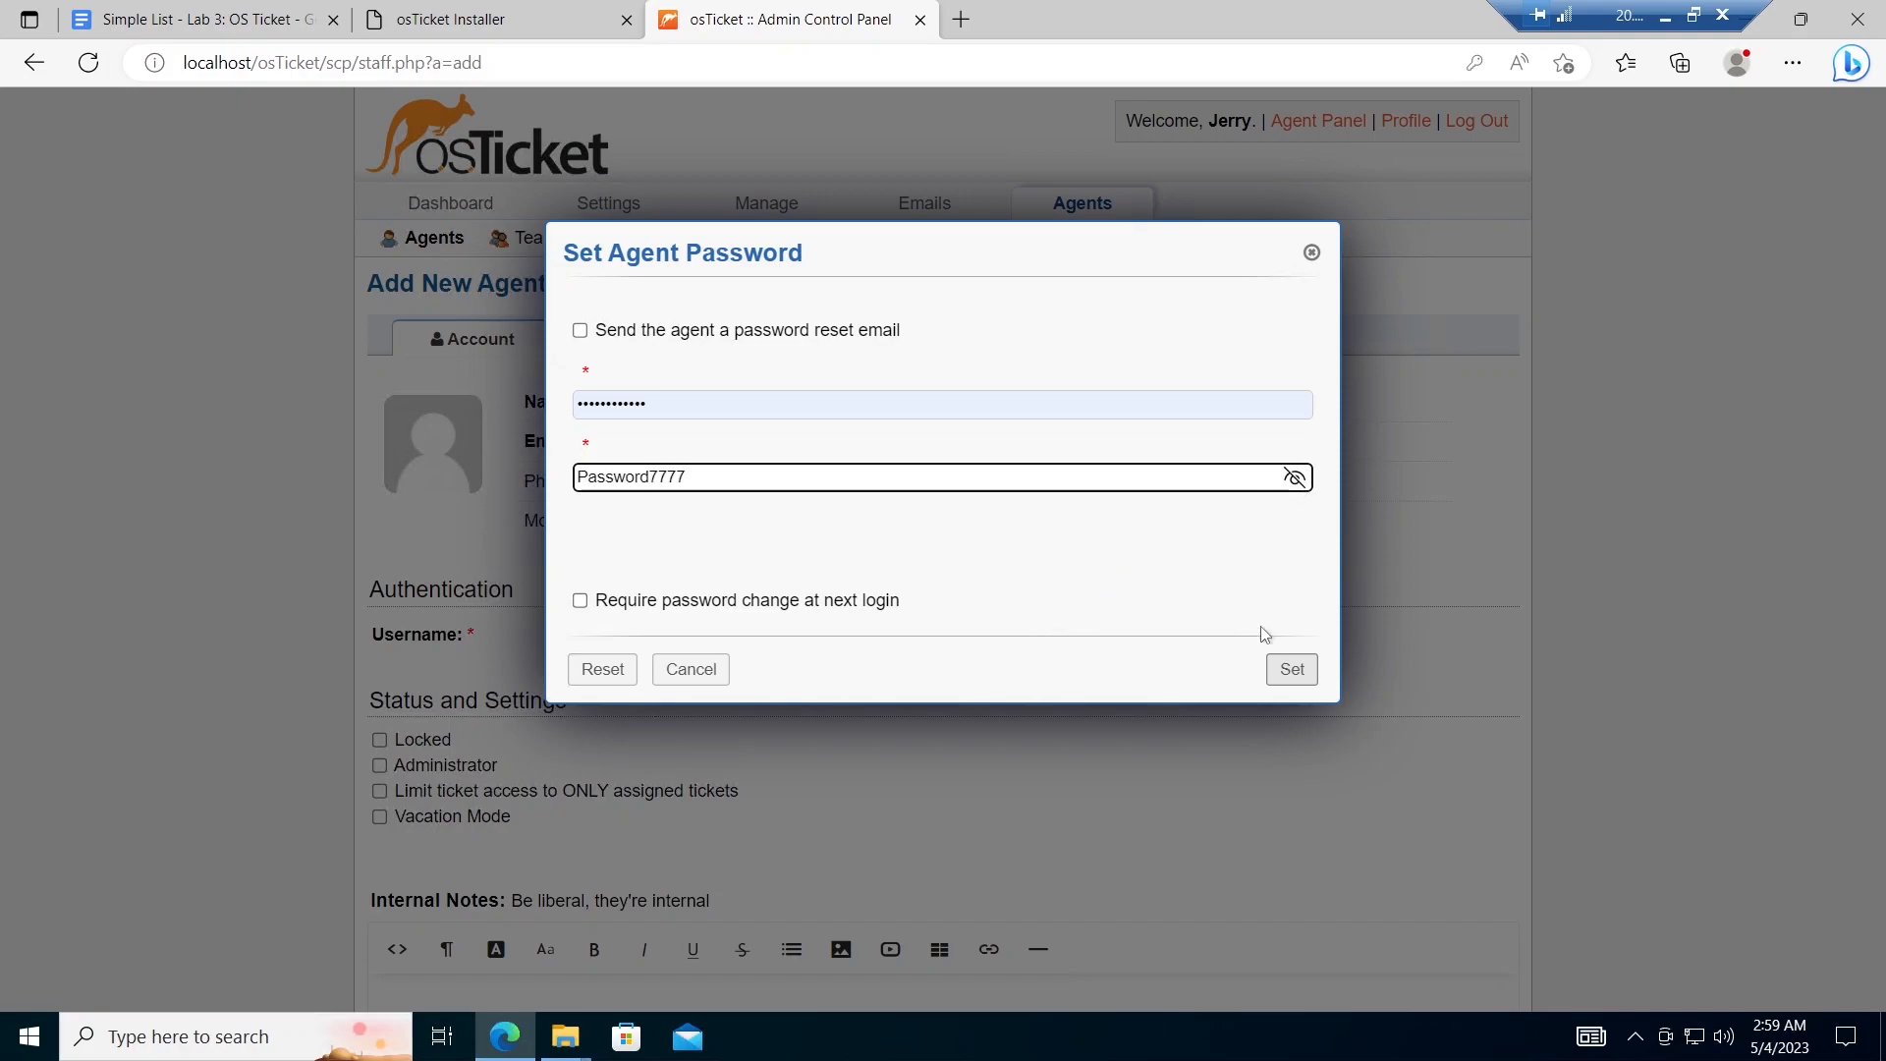
pyautogui.click(1292, 670)
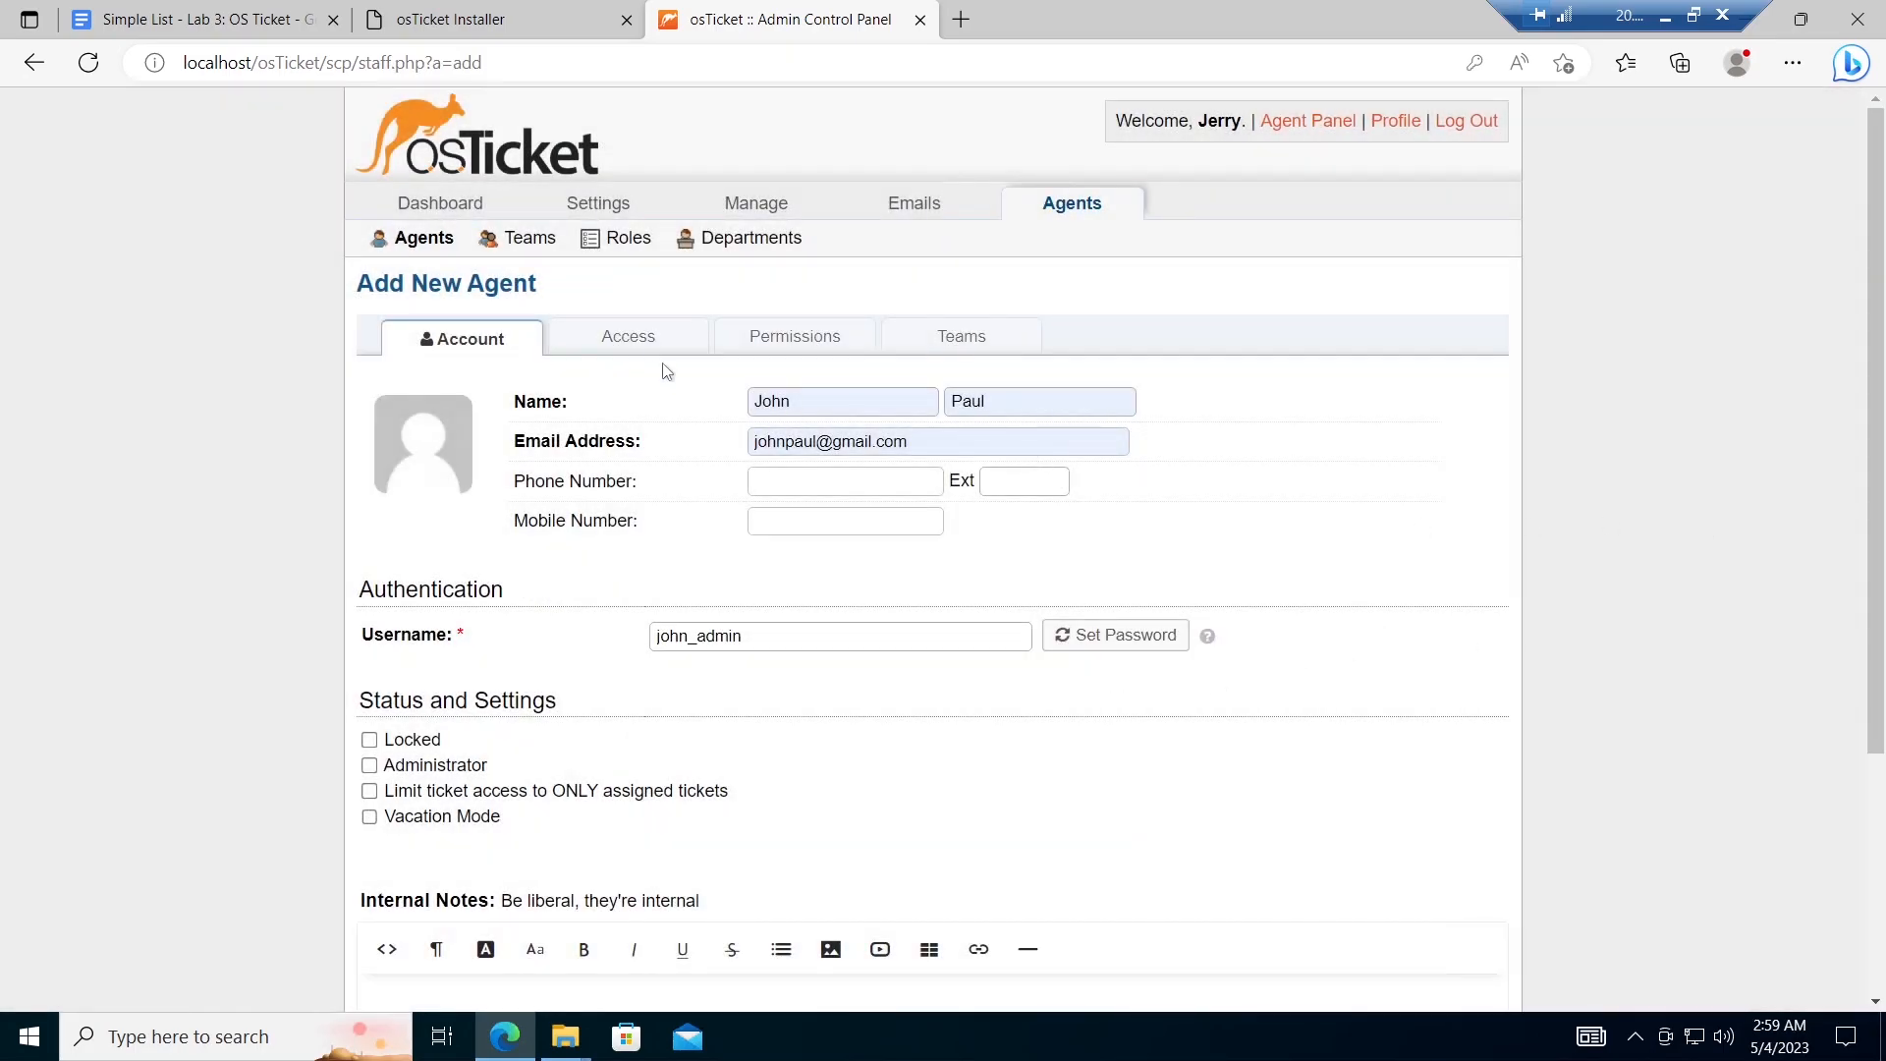
# Step: Give the agent System Administration as primary department with the Senior Admin role
pyautogui.click(644, 337)
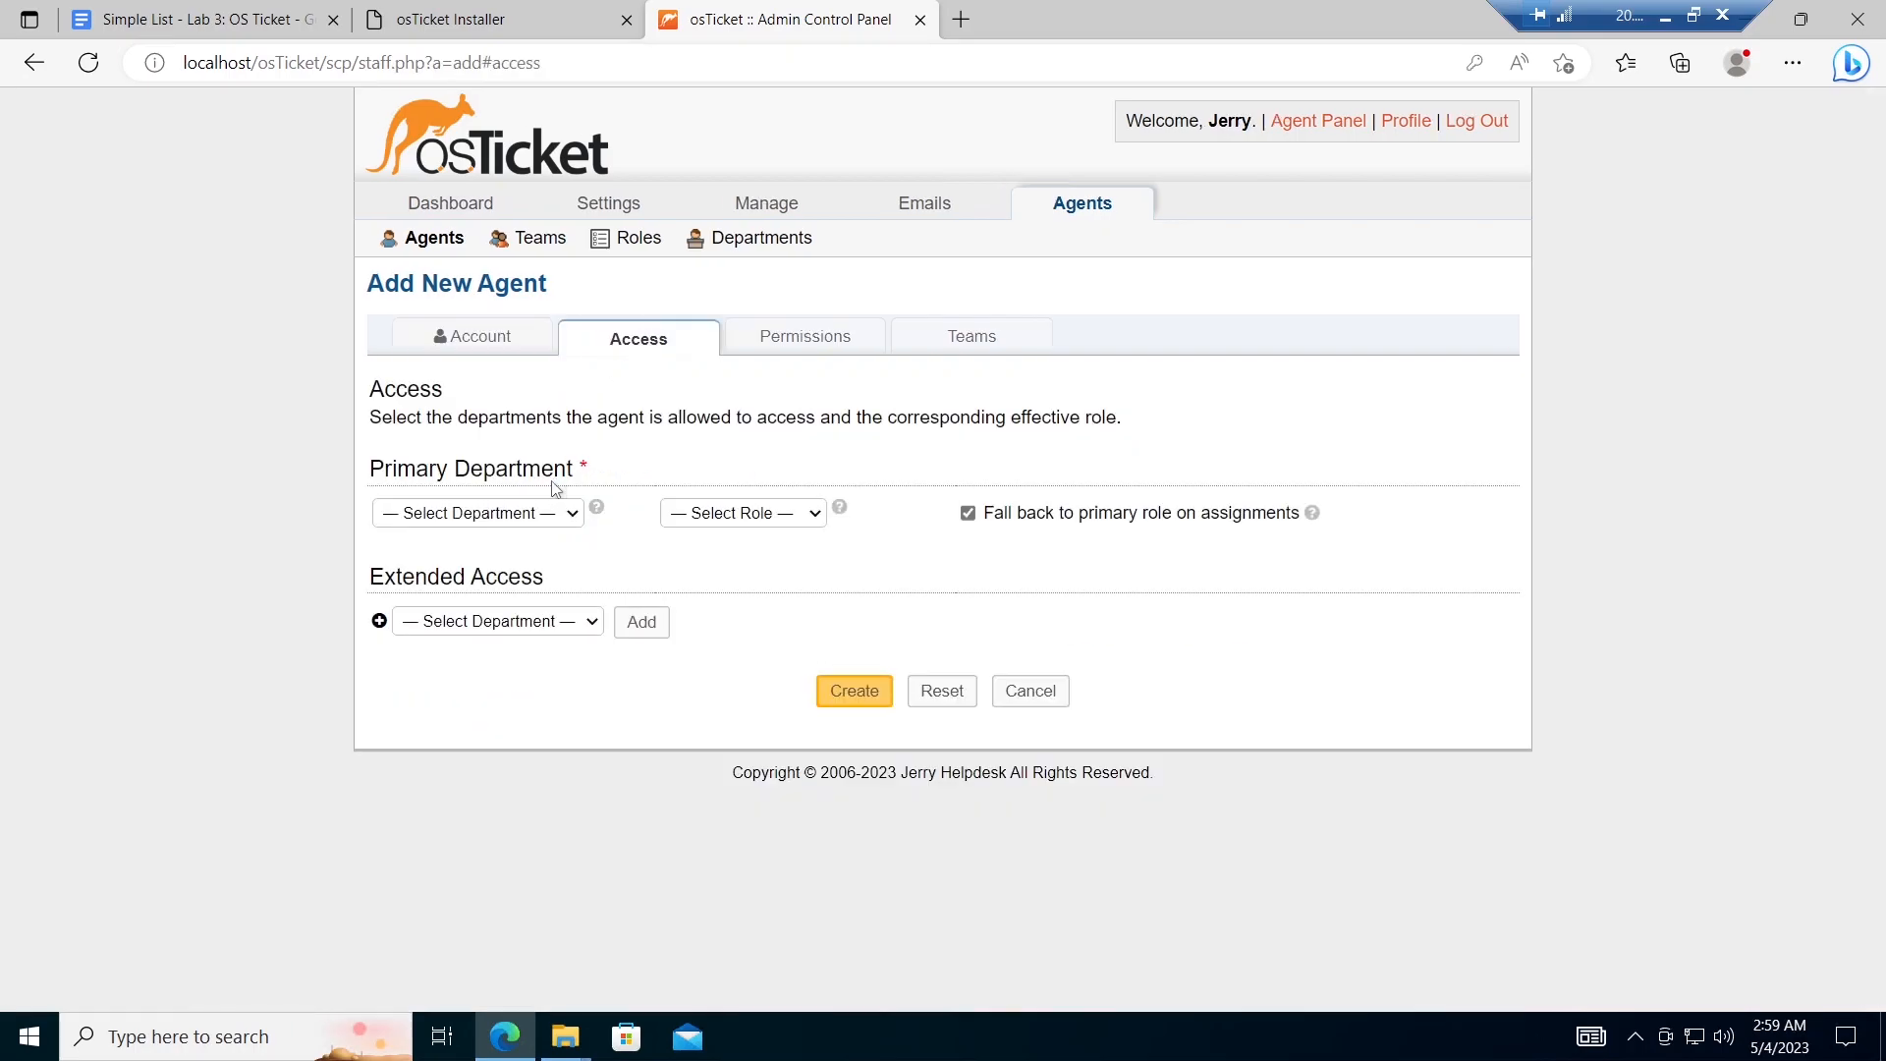
pyautogui.click(525, 521)
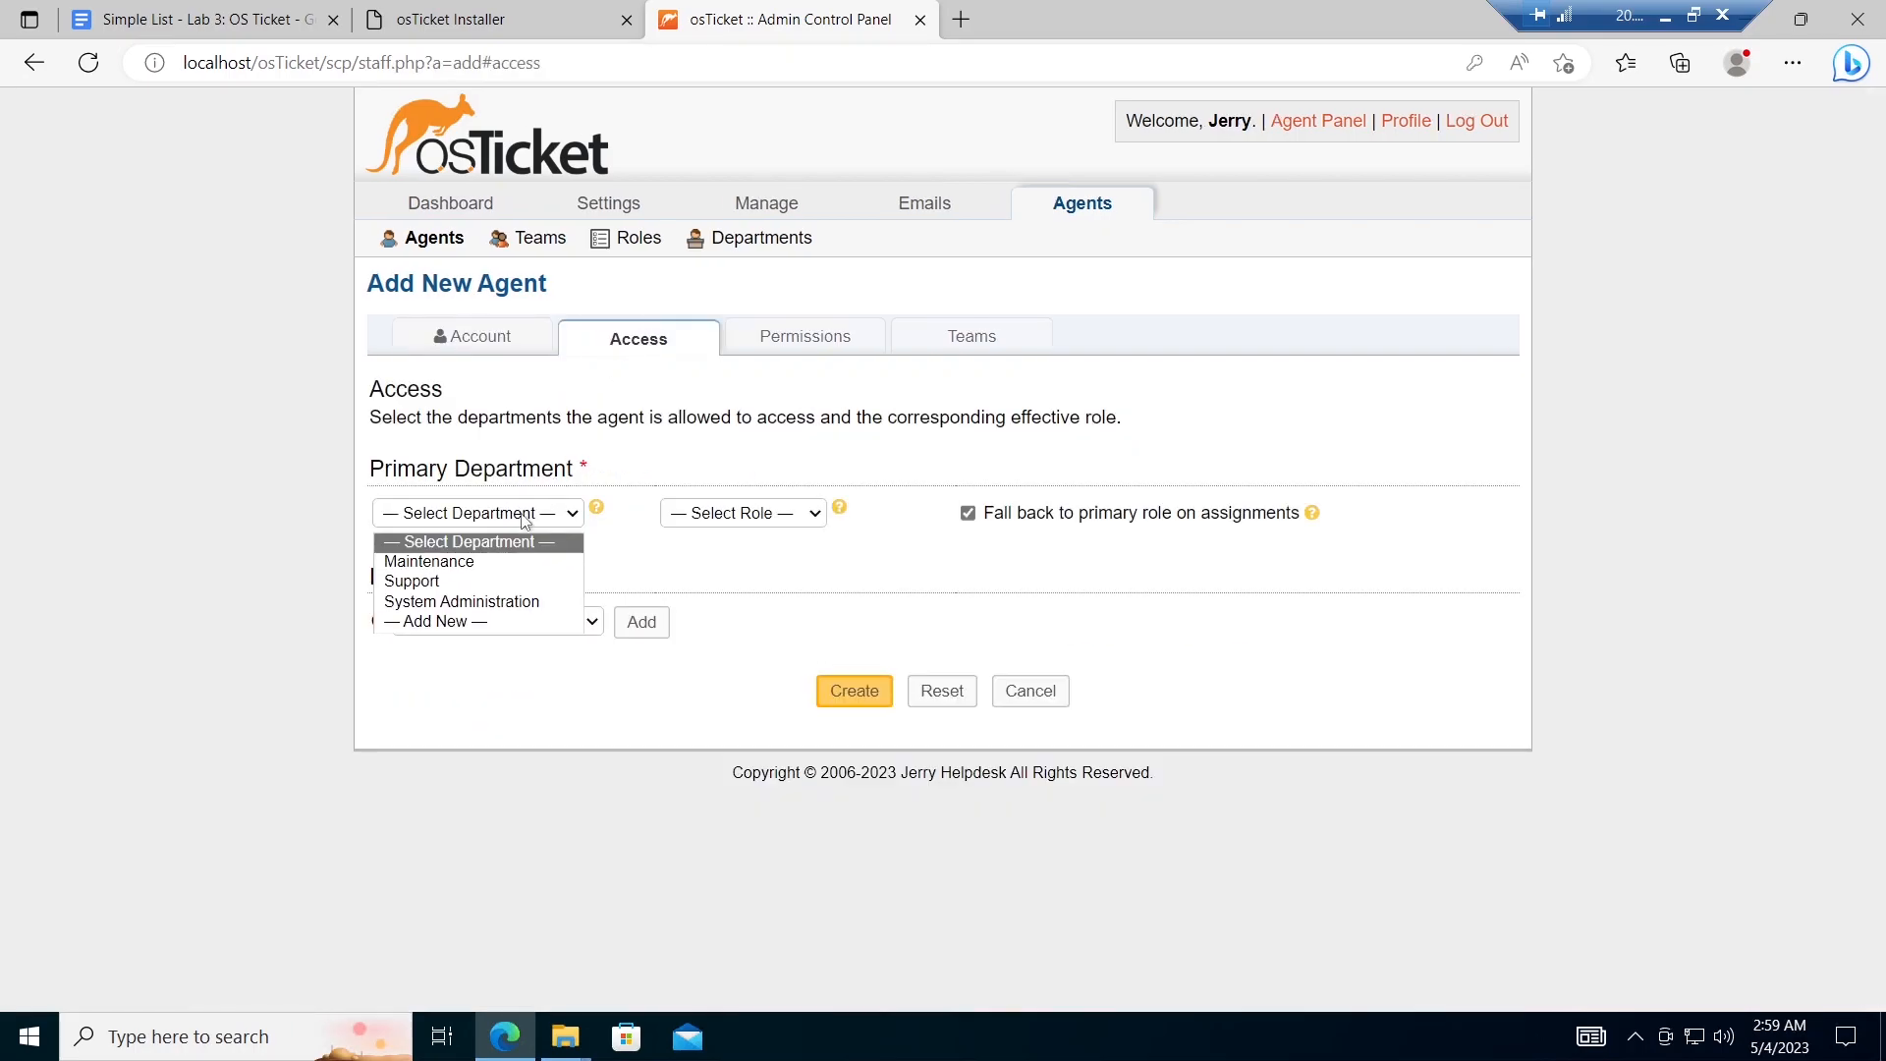
pyautogui.click(472, 602)
pyautogui.click(766, 522)
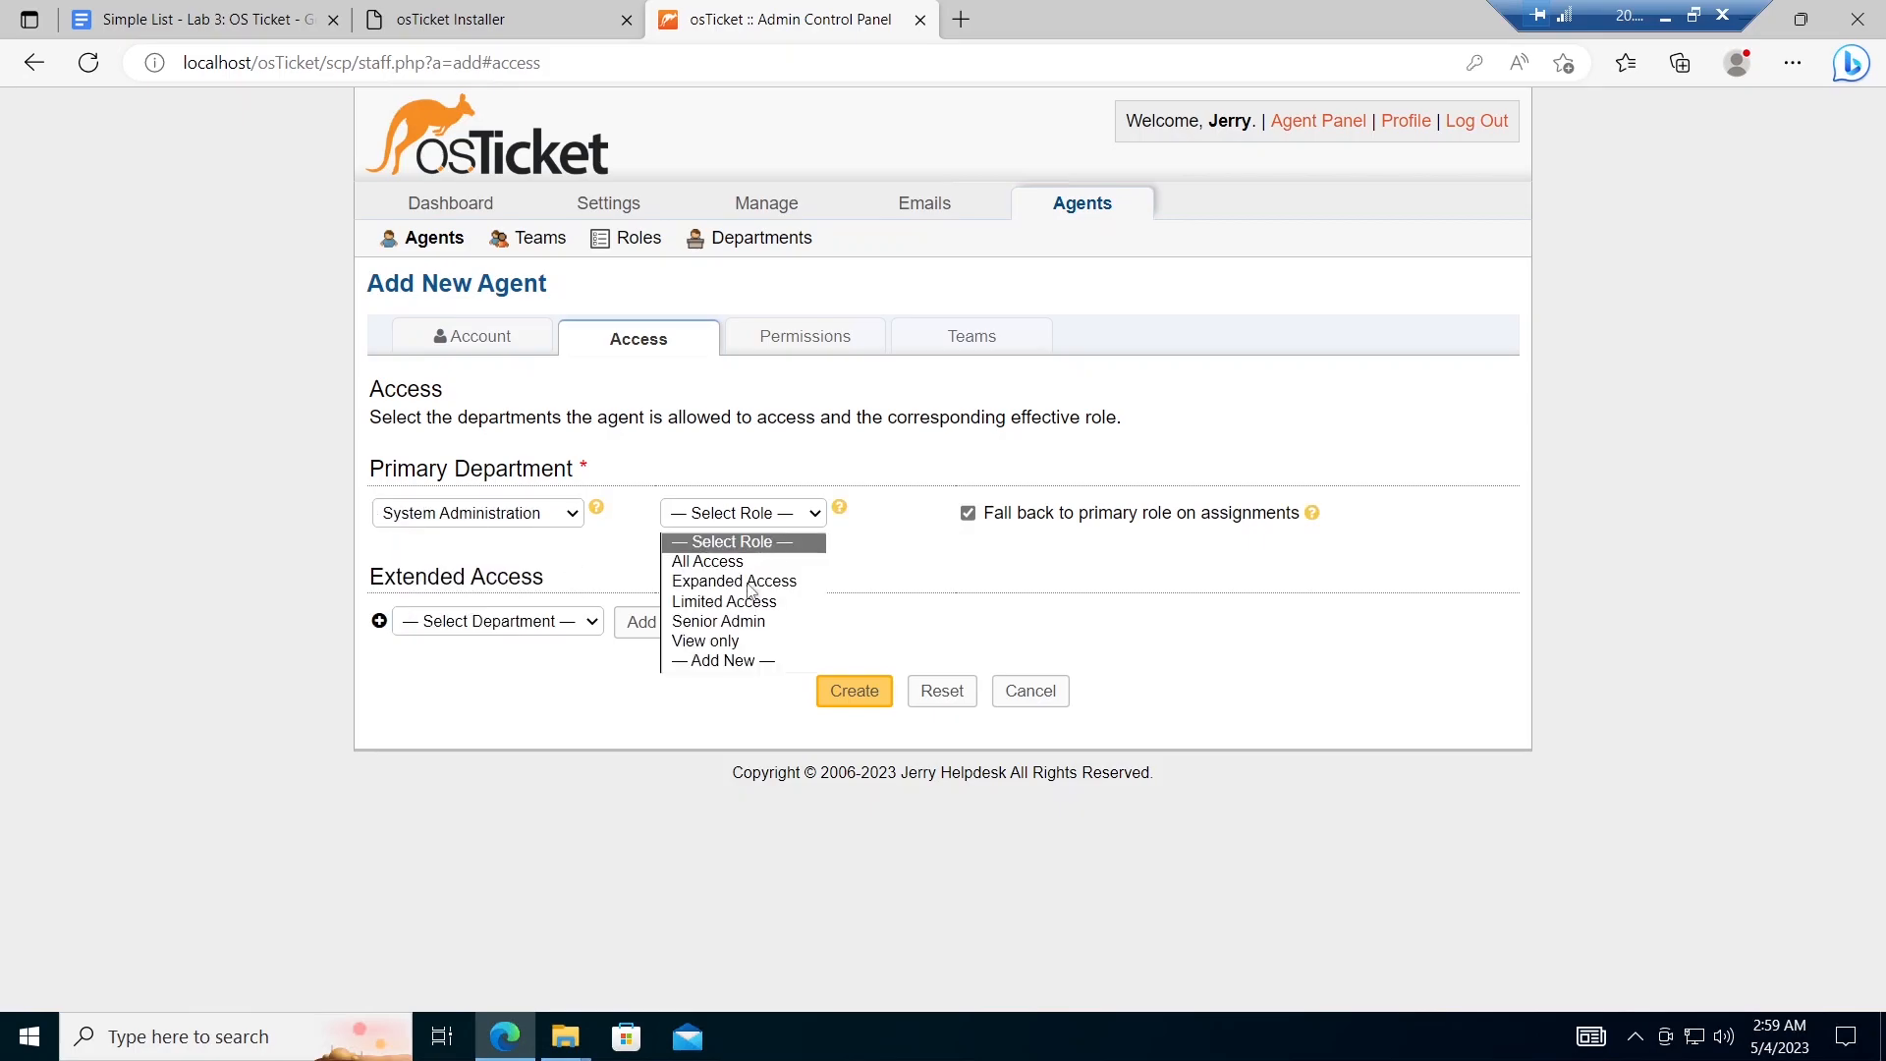
pyautogui.click(731, 622)
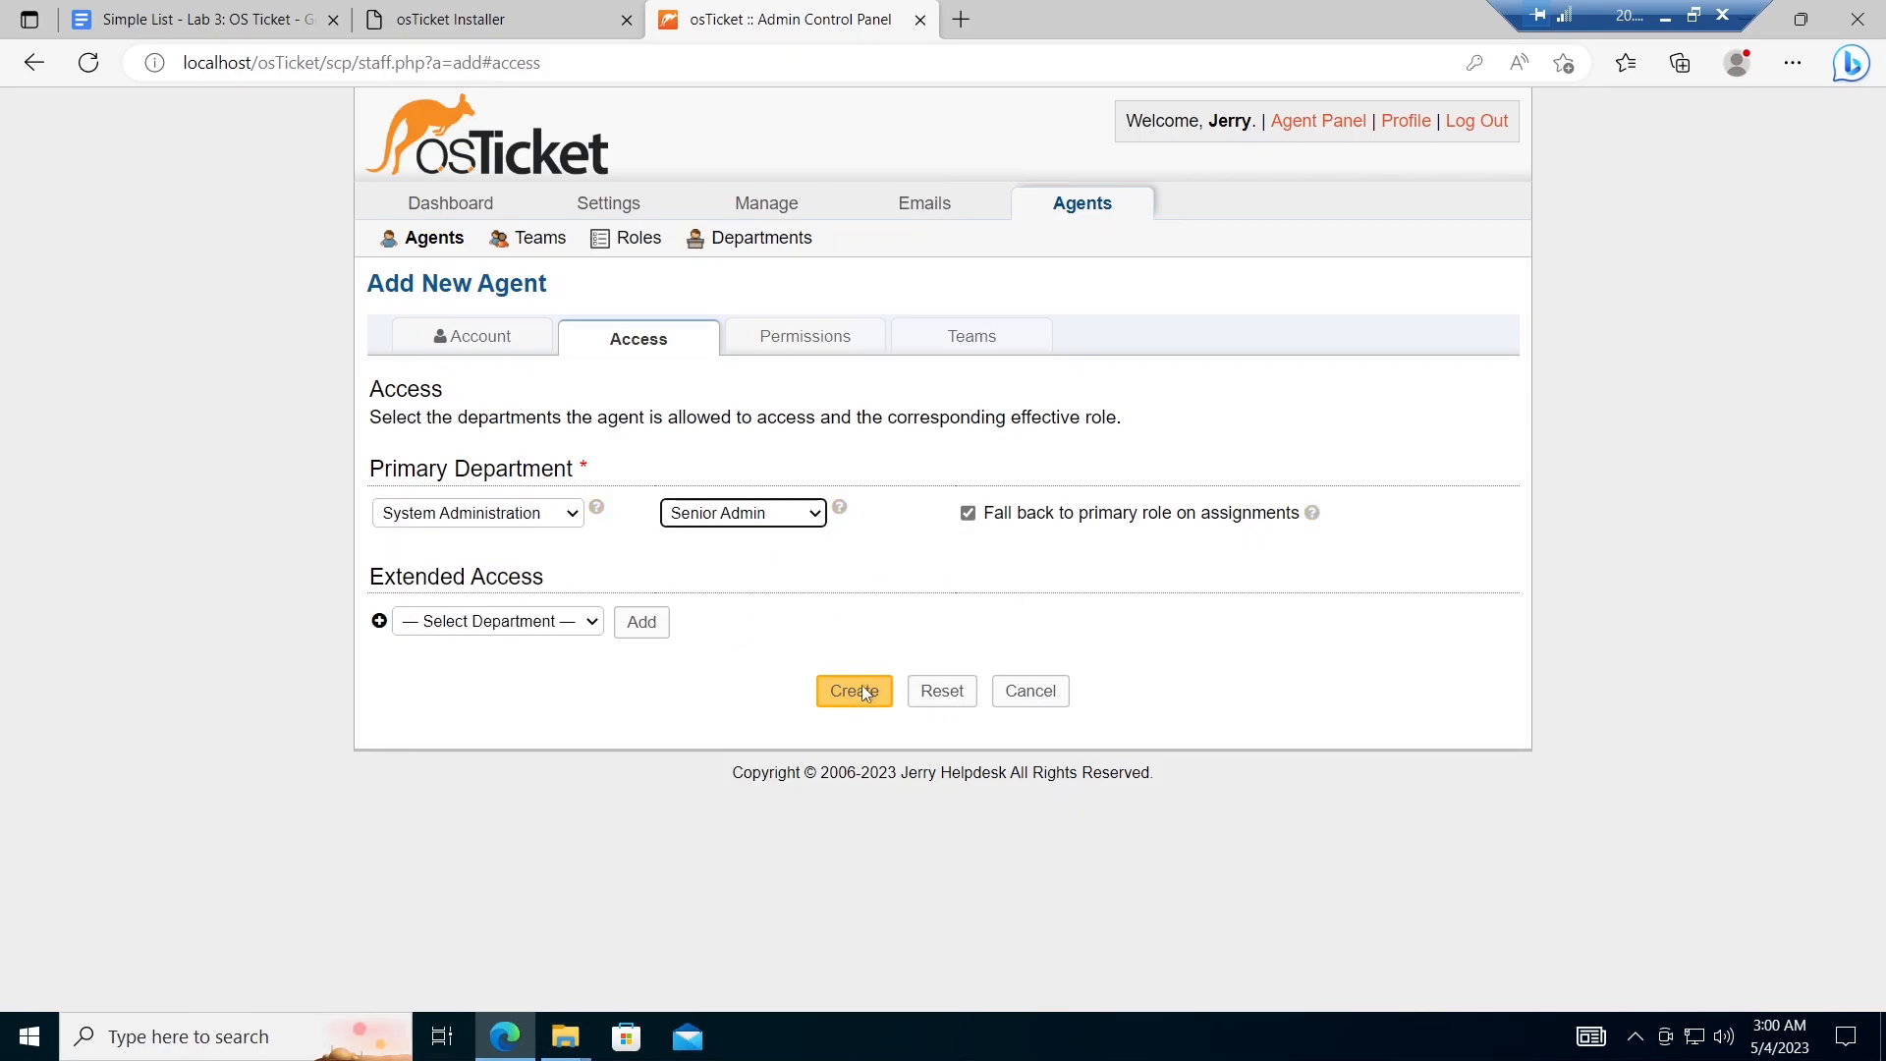
# Step: Select Level I Support as the agent's team, create the agent and return to the agents list
pyautogui.click(830, 360)
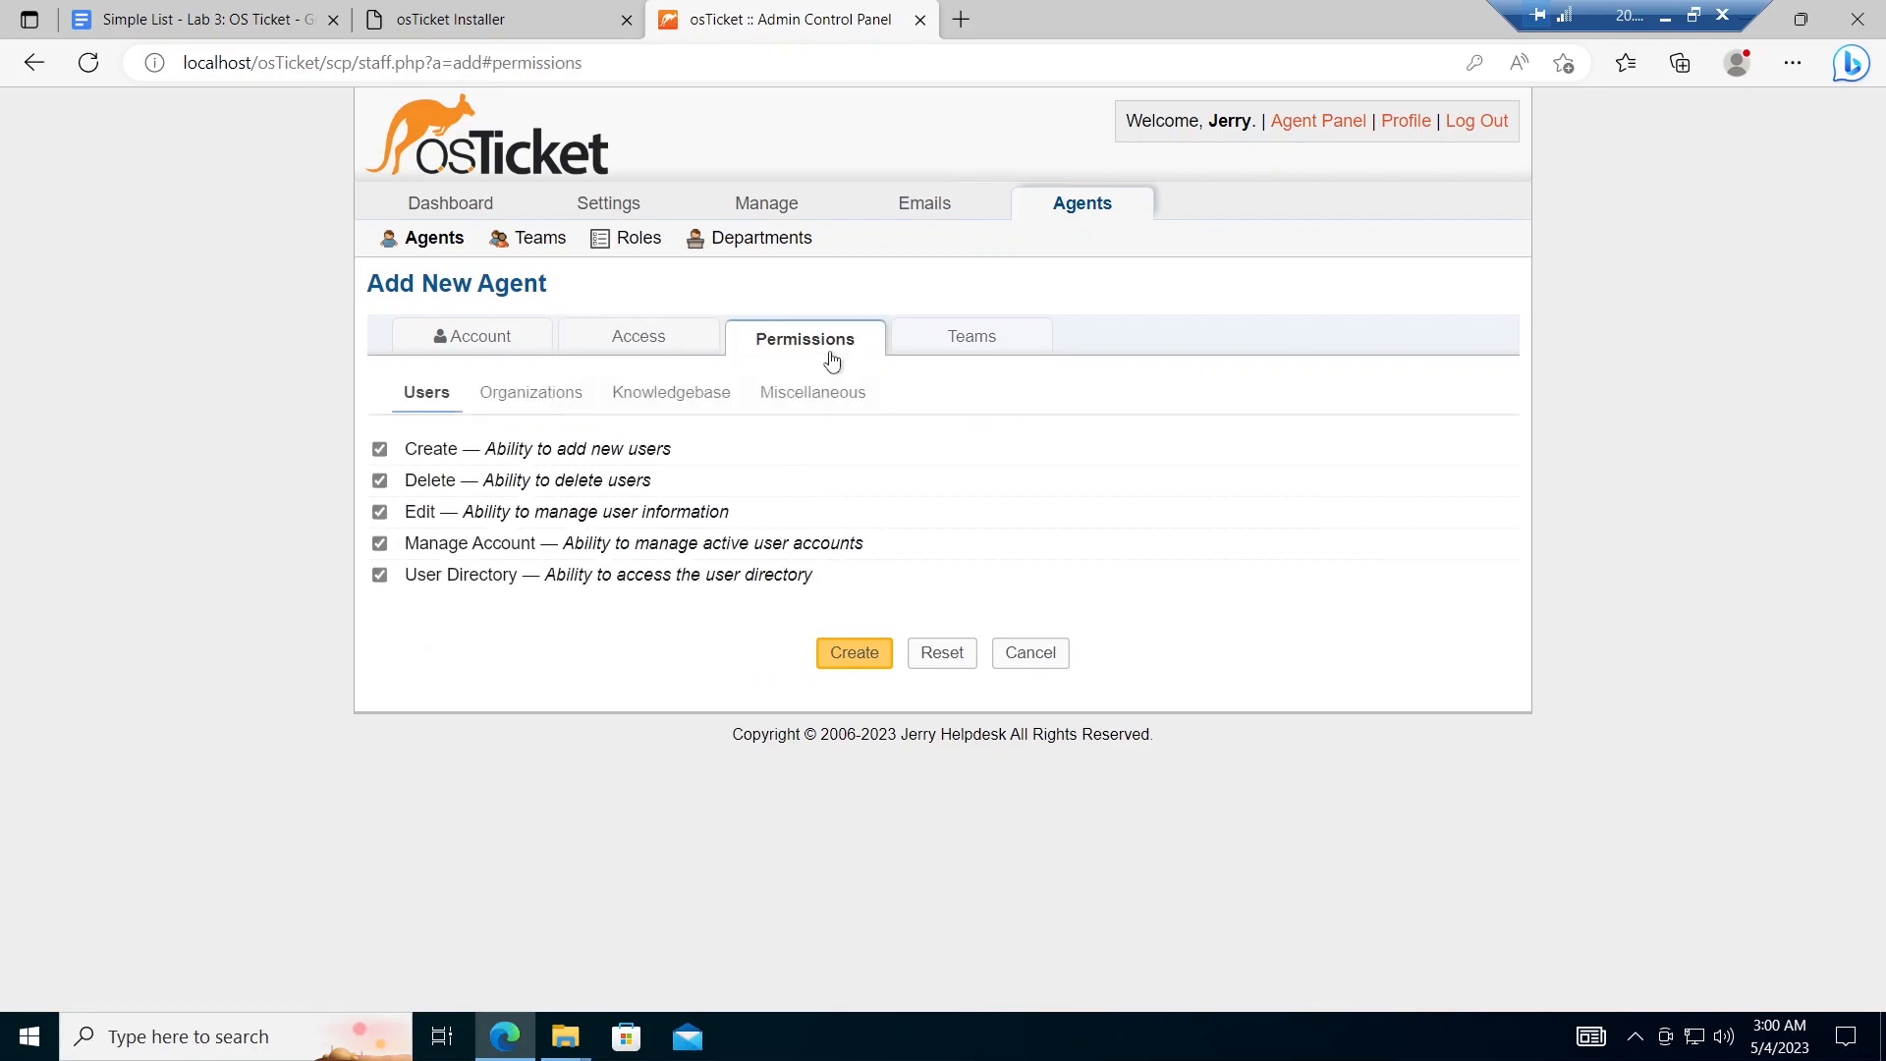
pyautogui.click(960, 338)
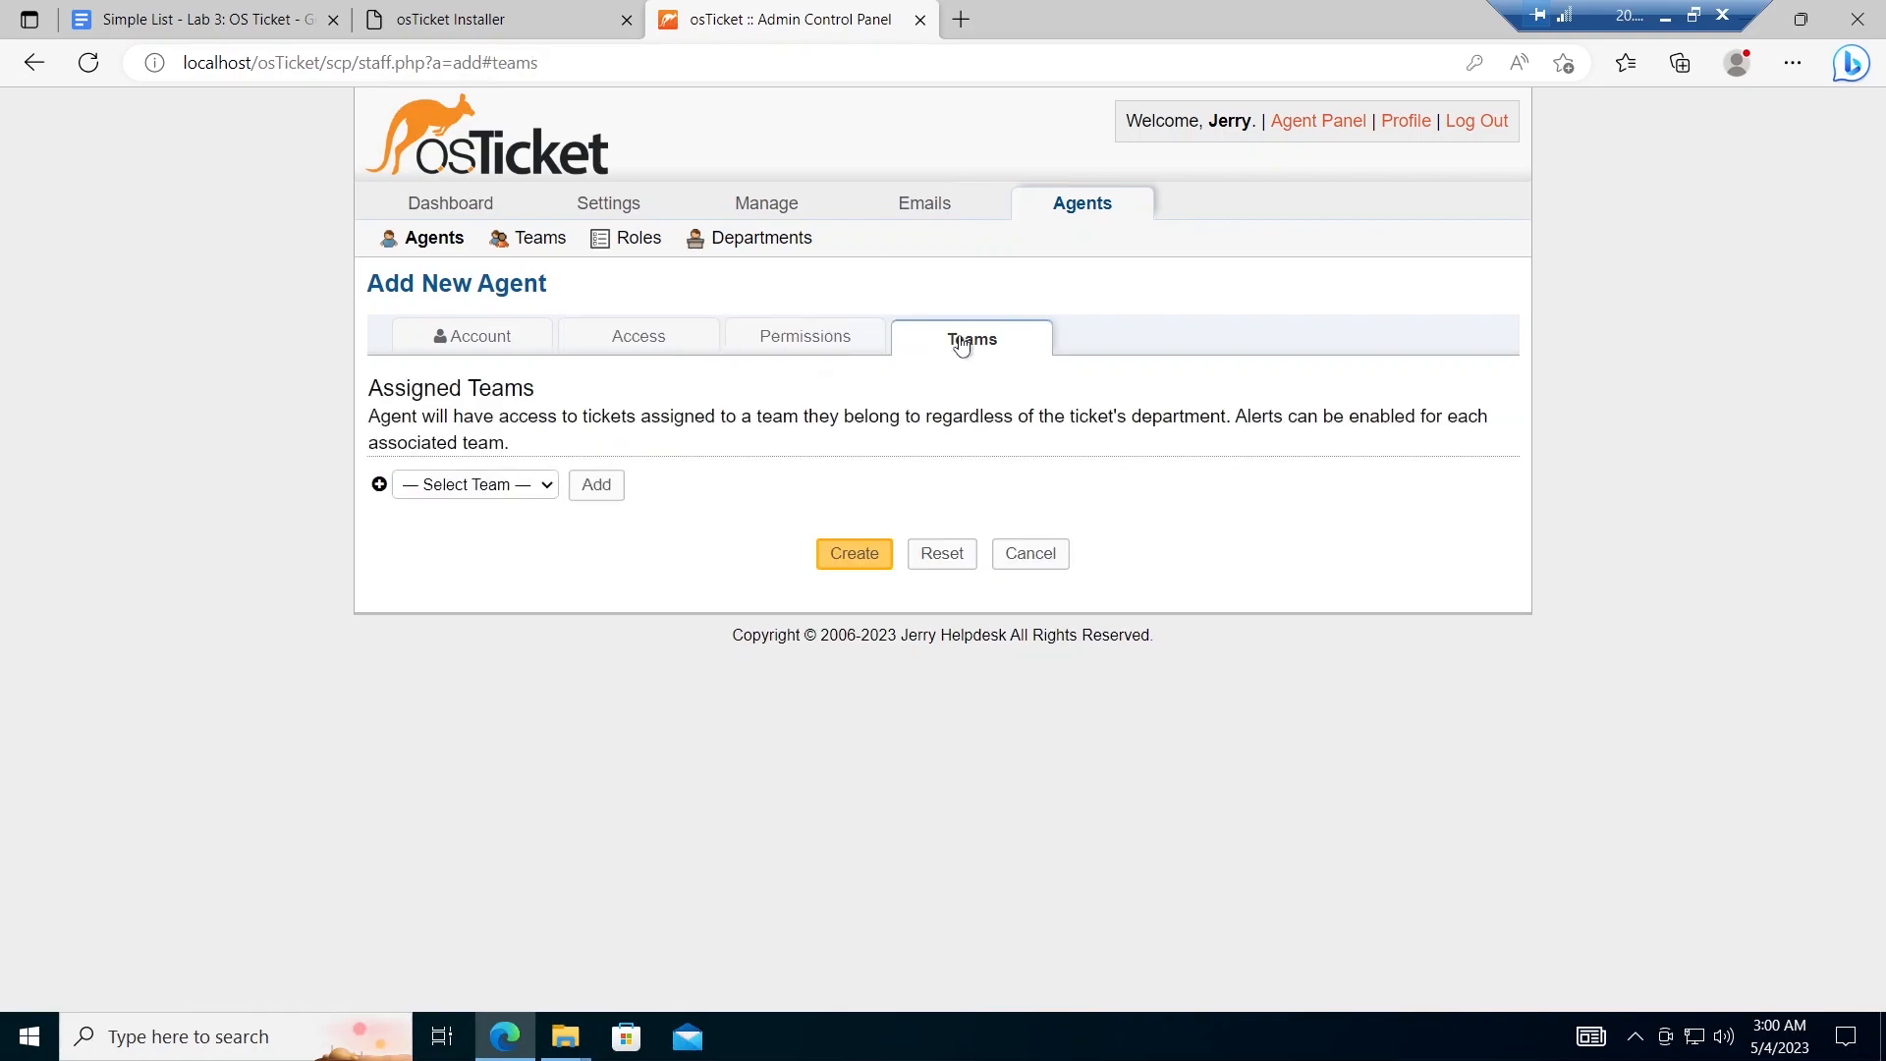
pyautogui.click(496, 486)
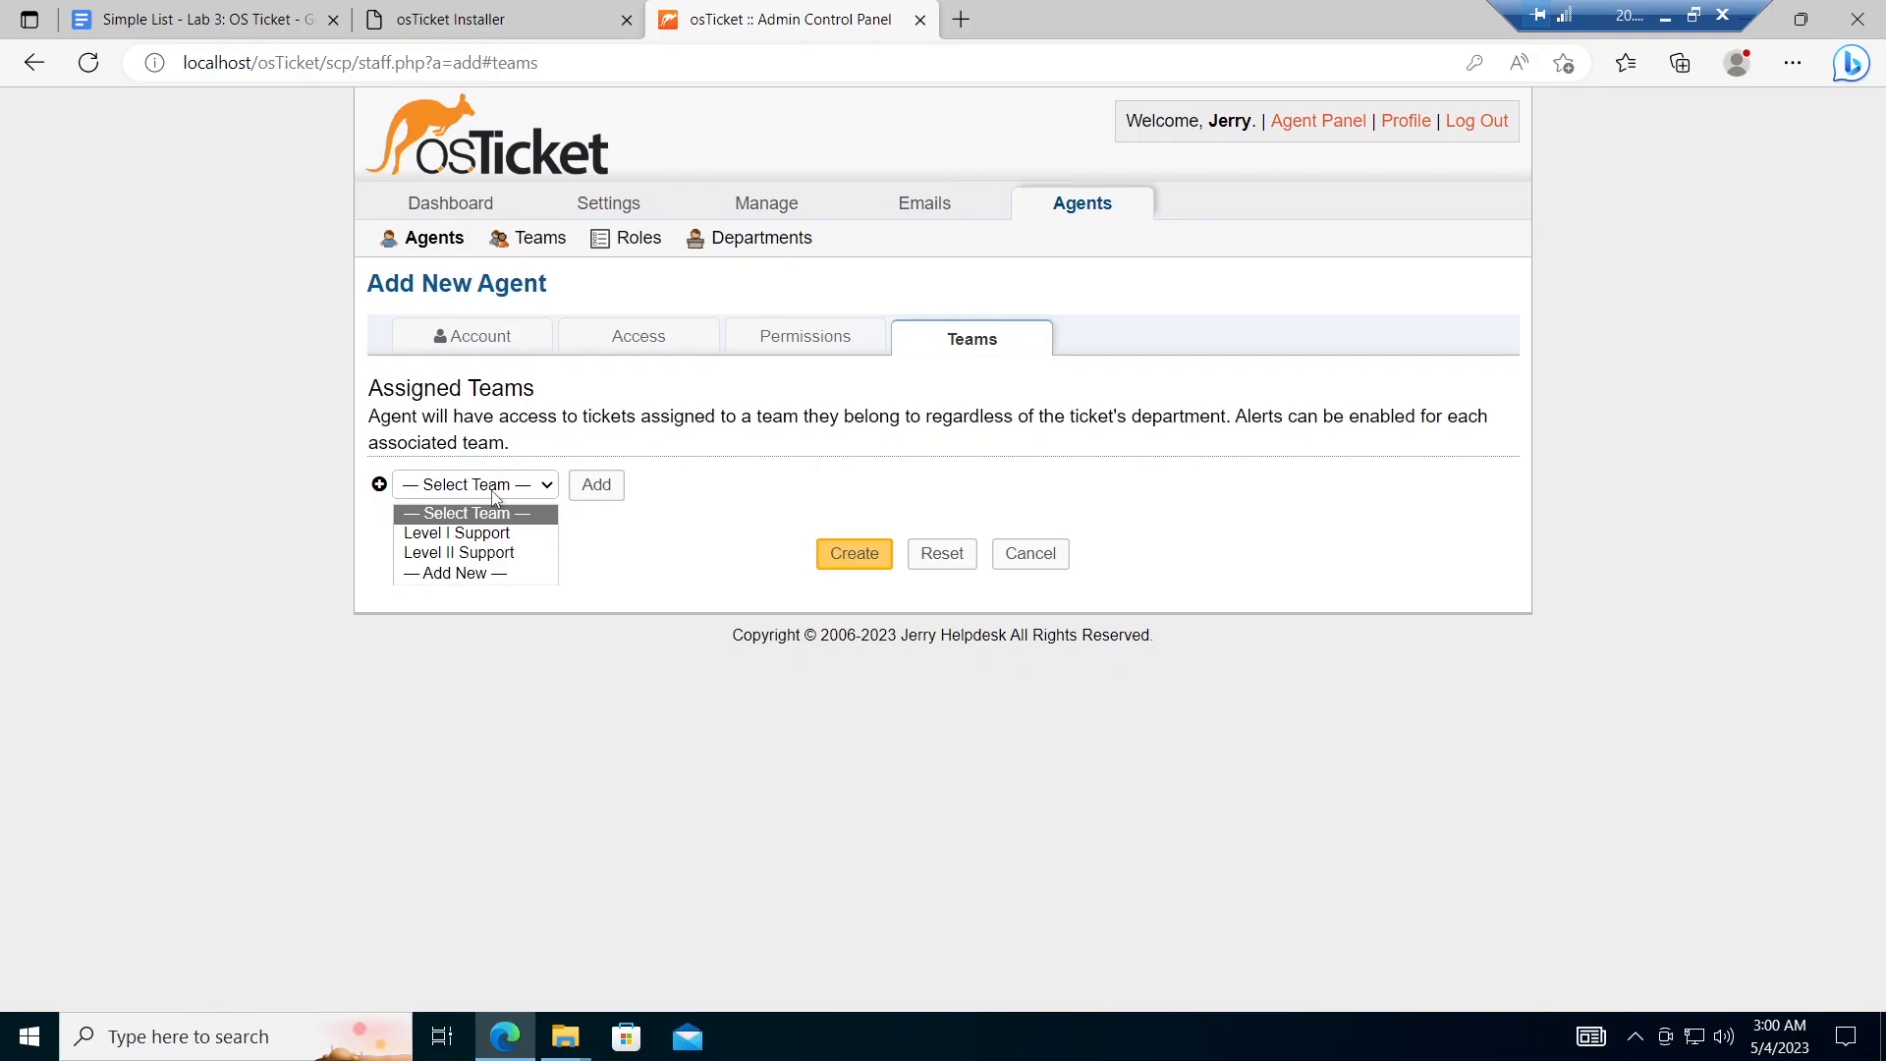
pyautogui.click(486, 529)
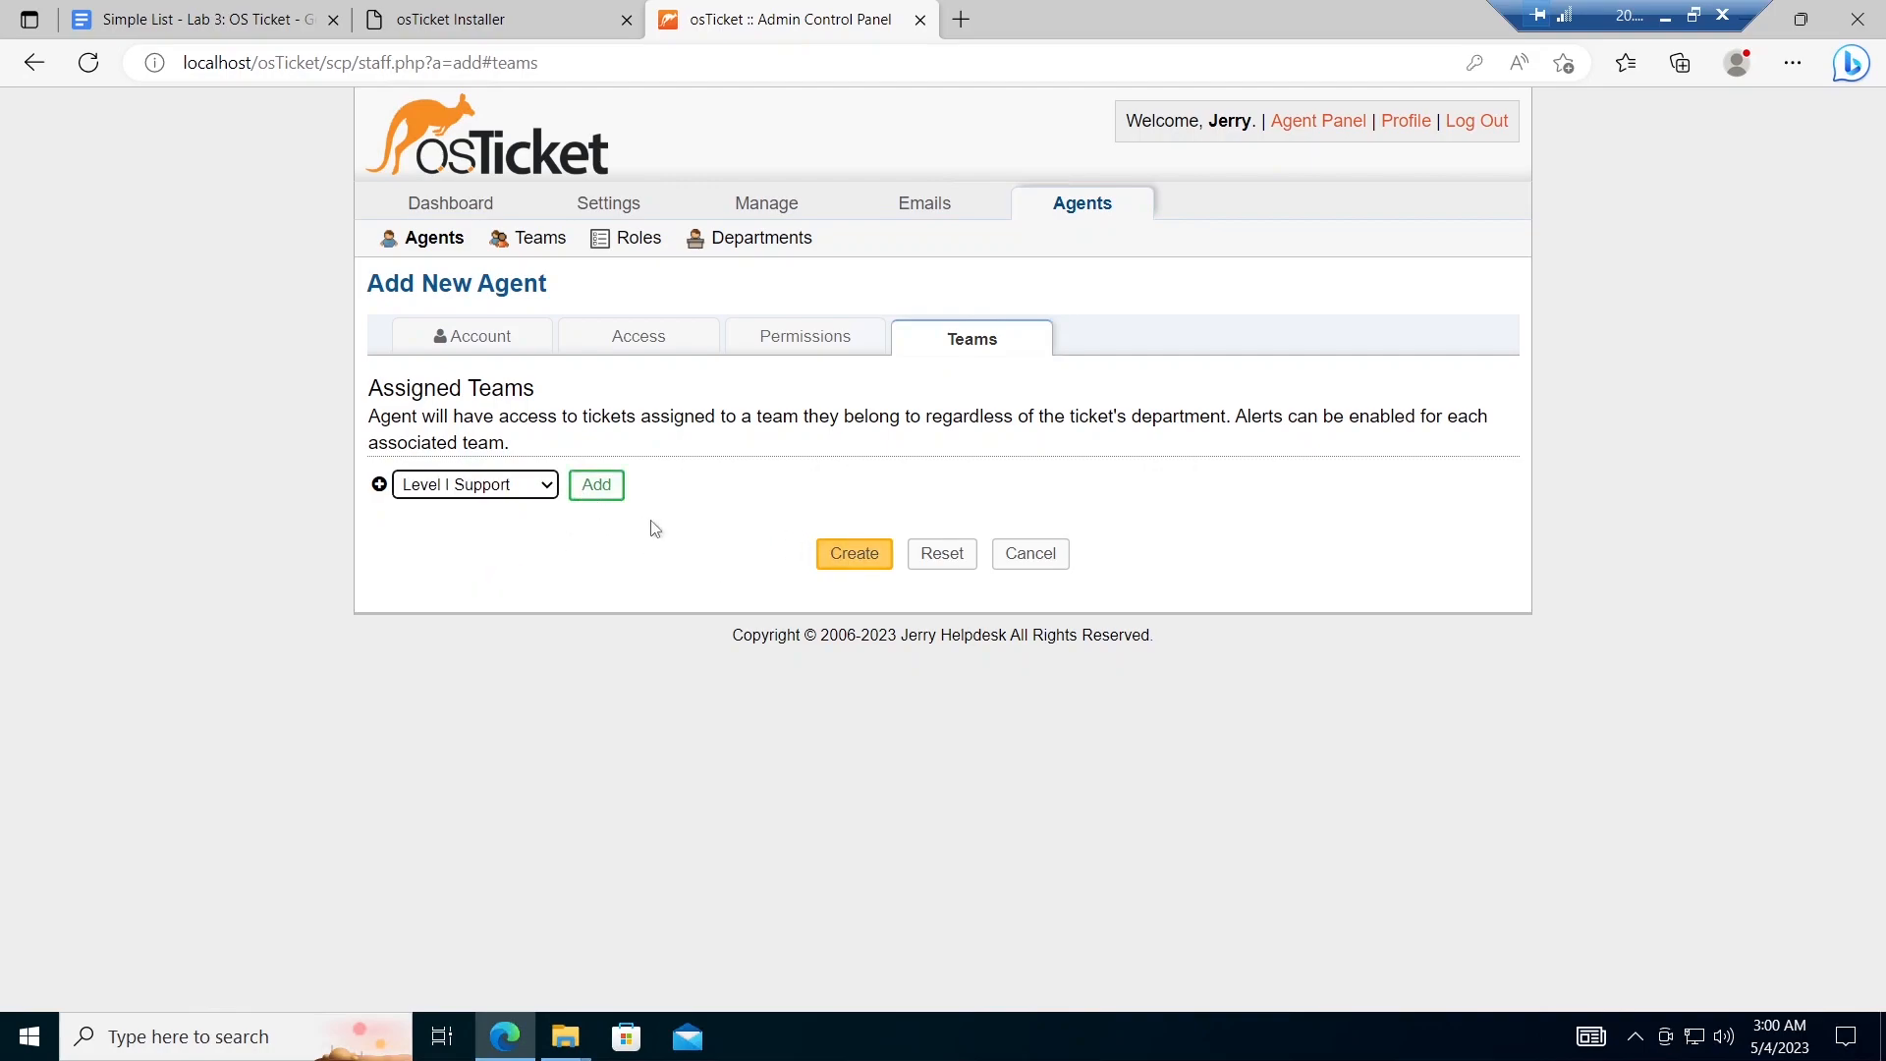
pyautogui.click(865, 564)
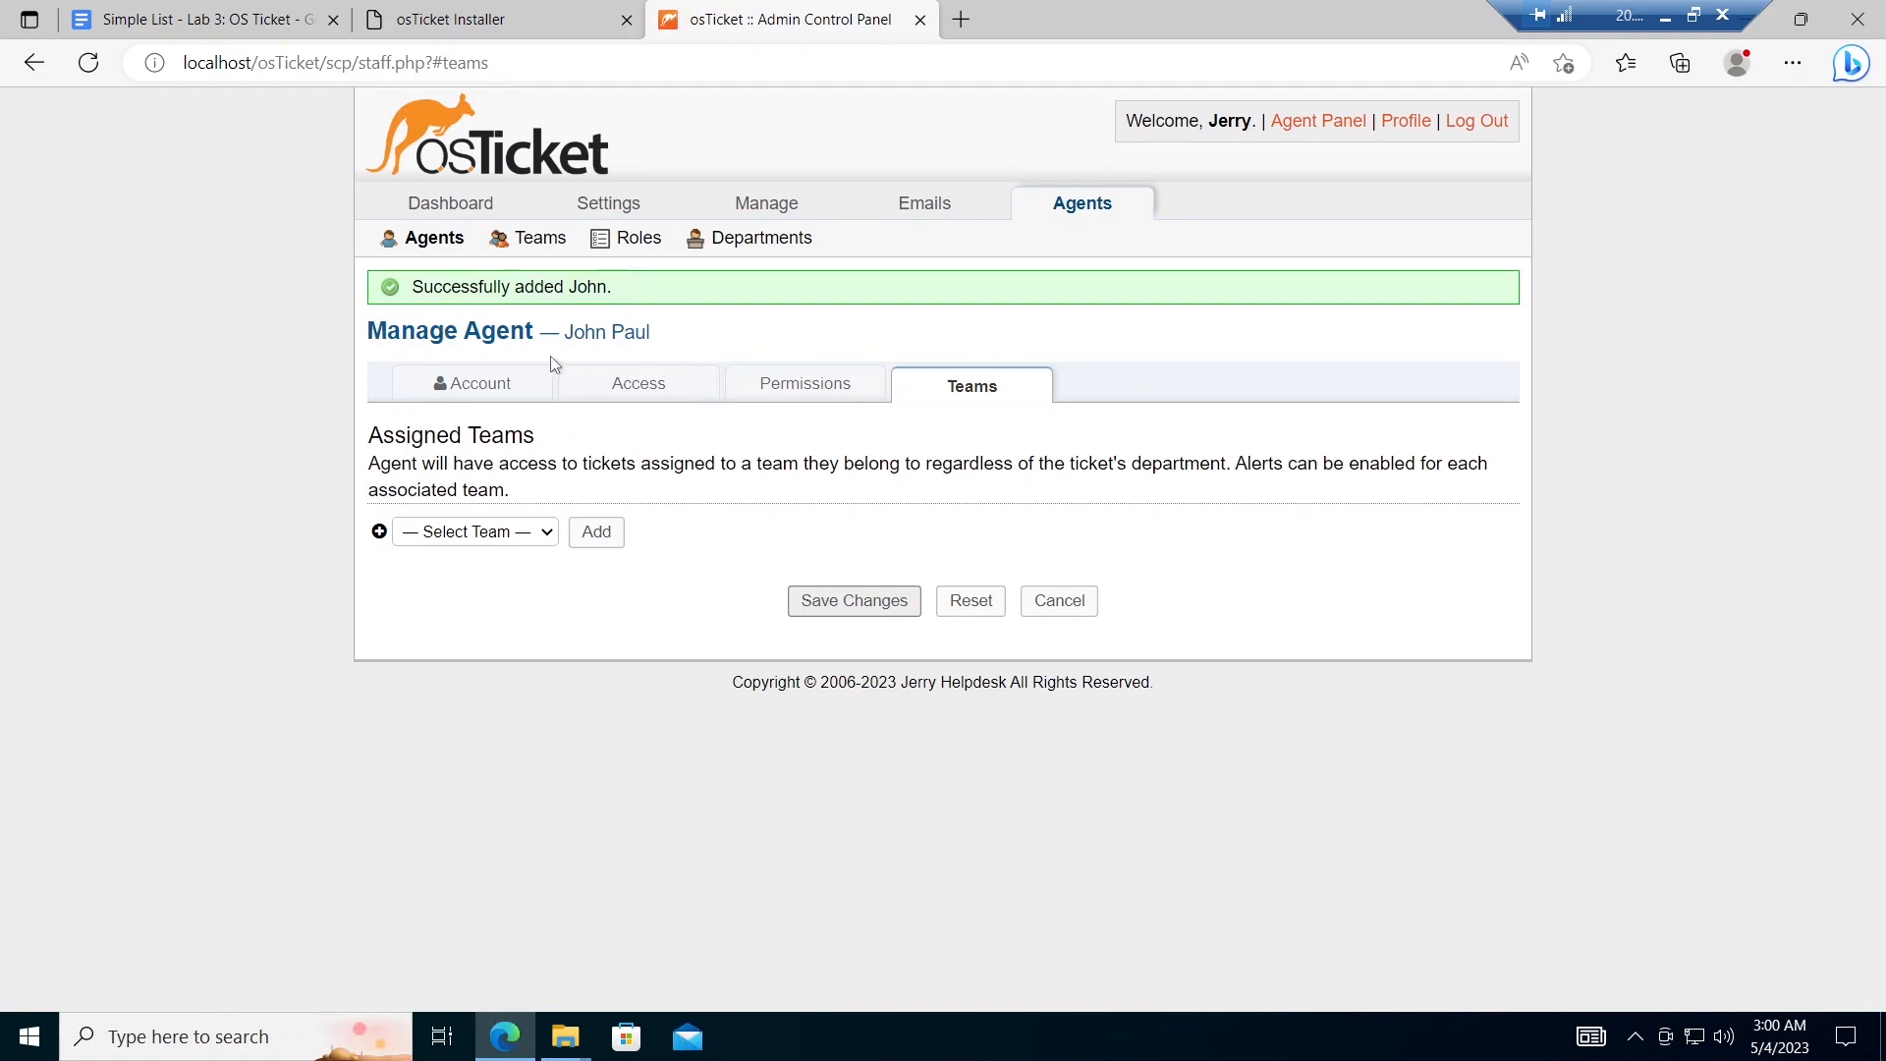
pyautogui.click(444, 253)
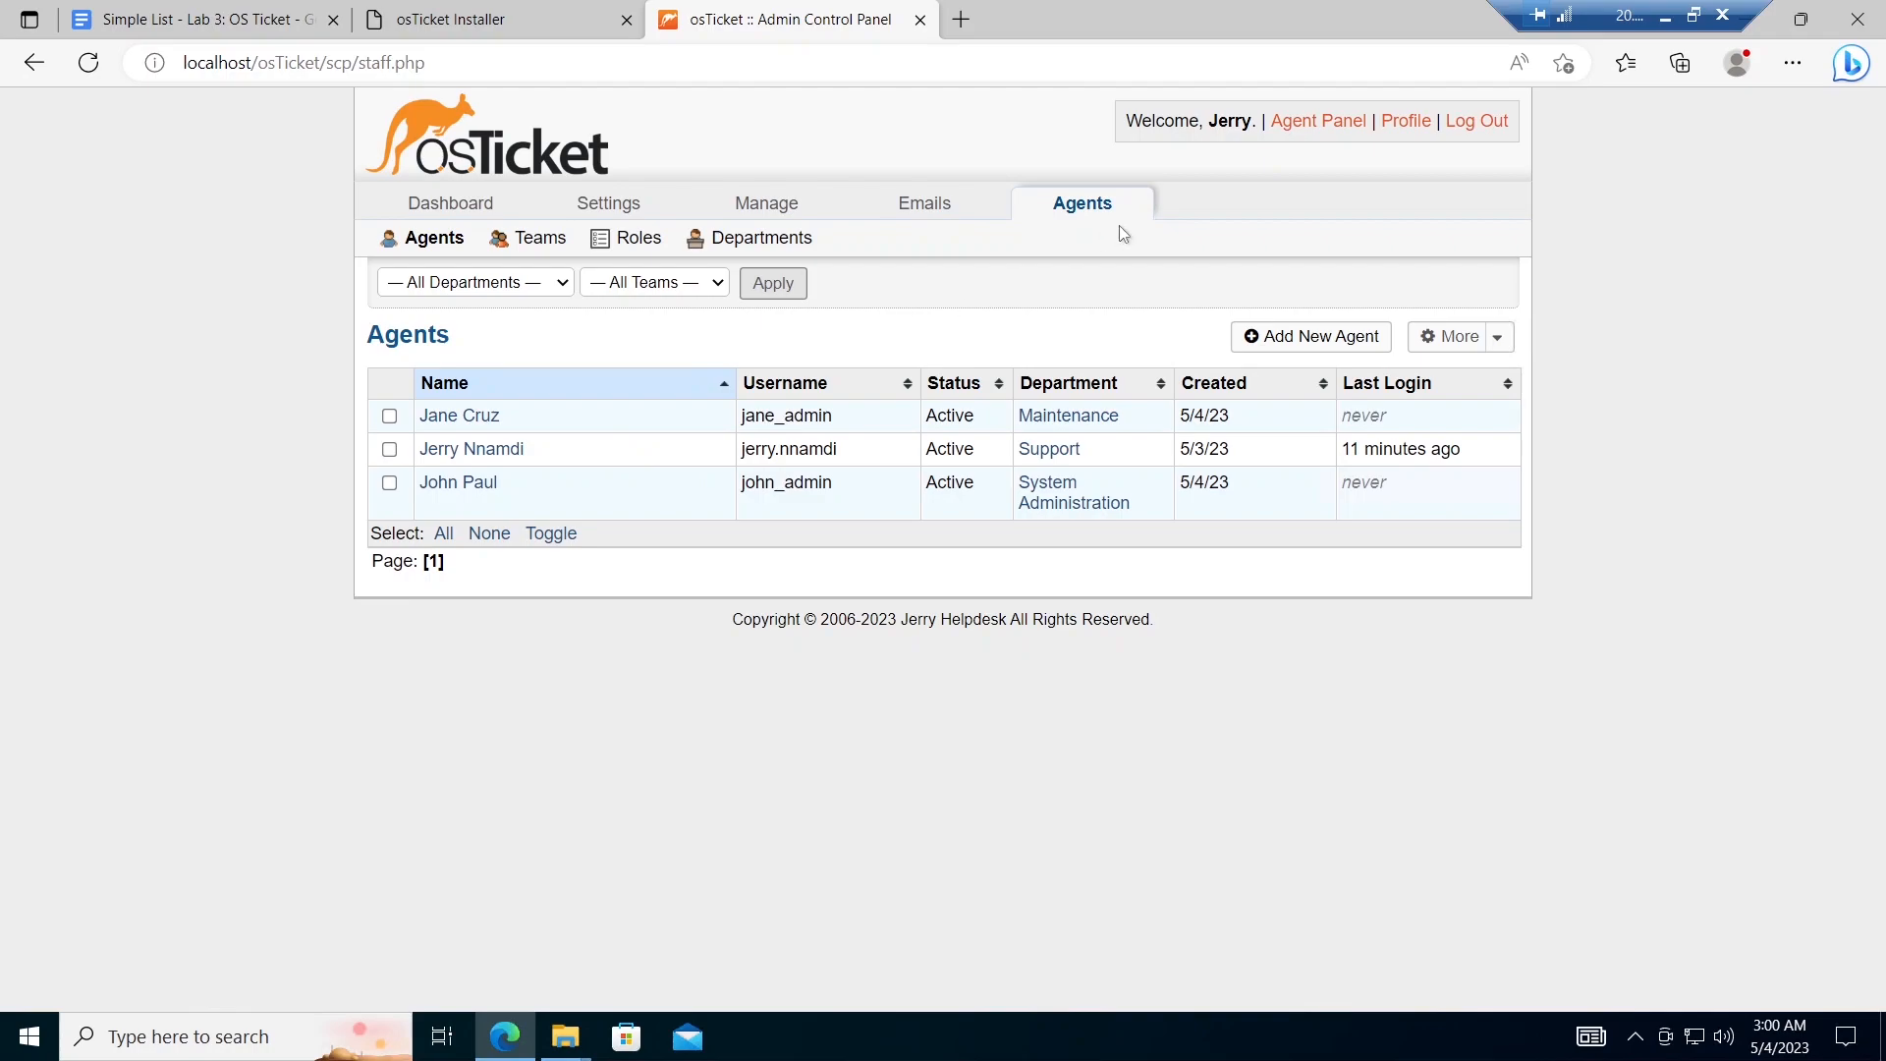
# Step: Switch to the Agent Panel's user directory and add a new user with the saved e-mail address and full name
pyautogui.click(1333, 121)
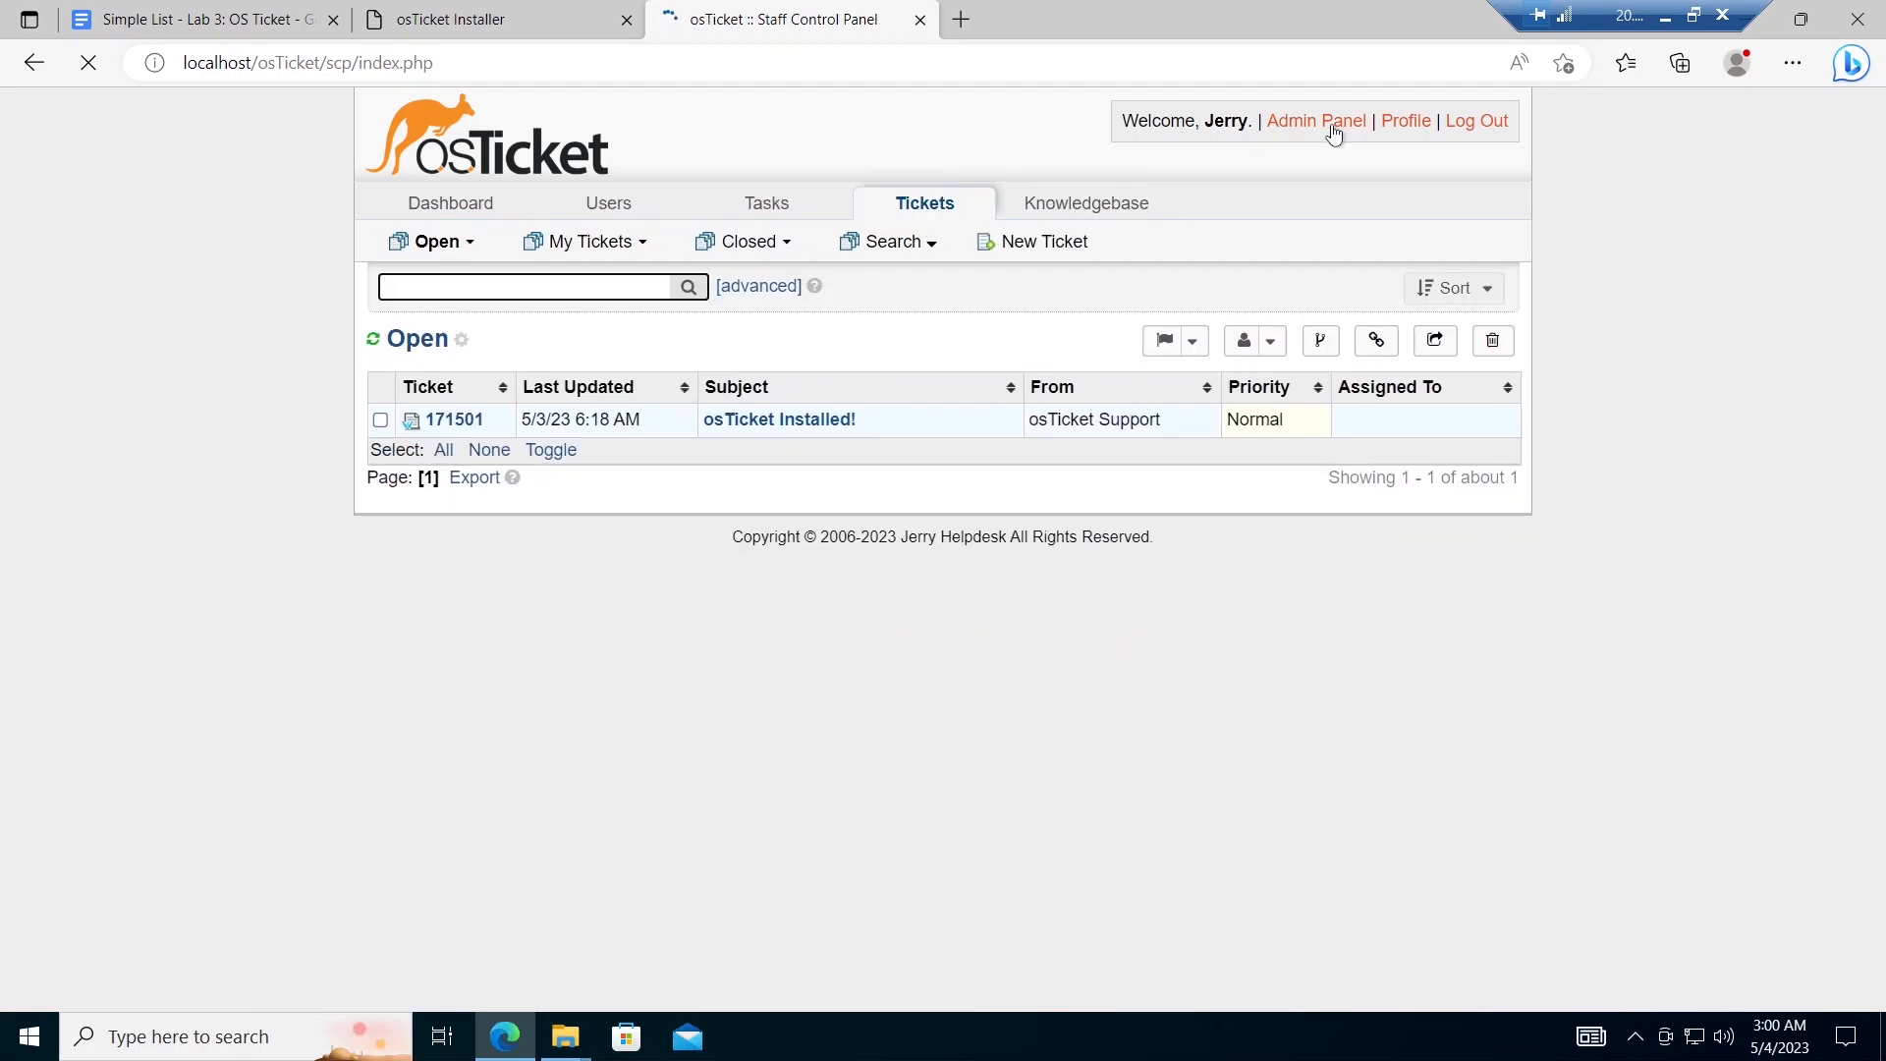
pyautogui.click(610, 203)
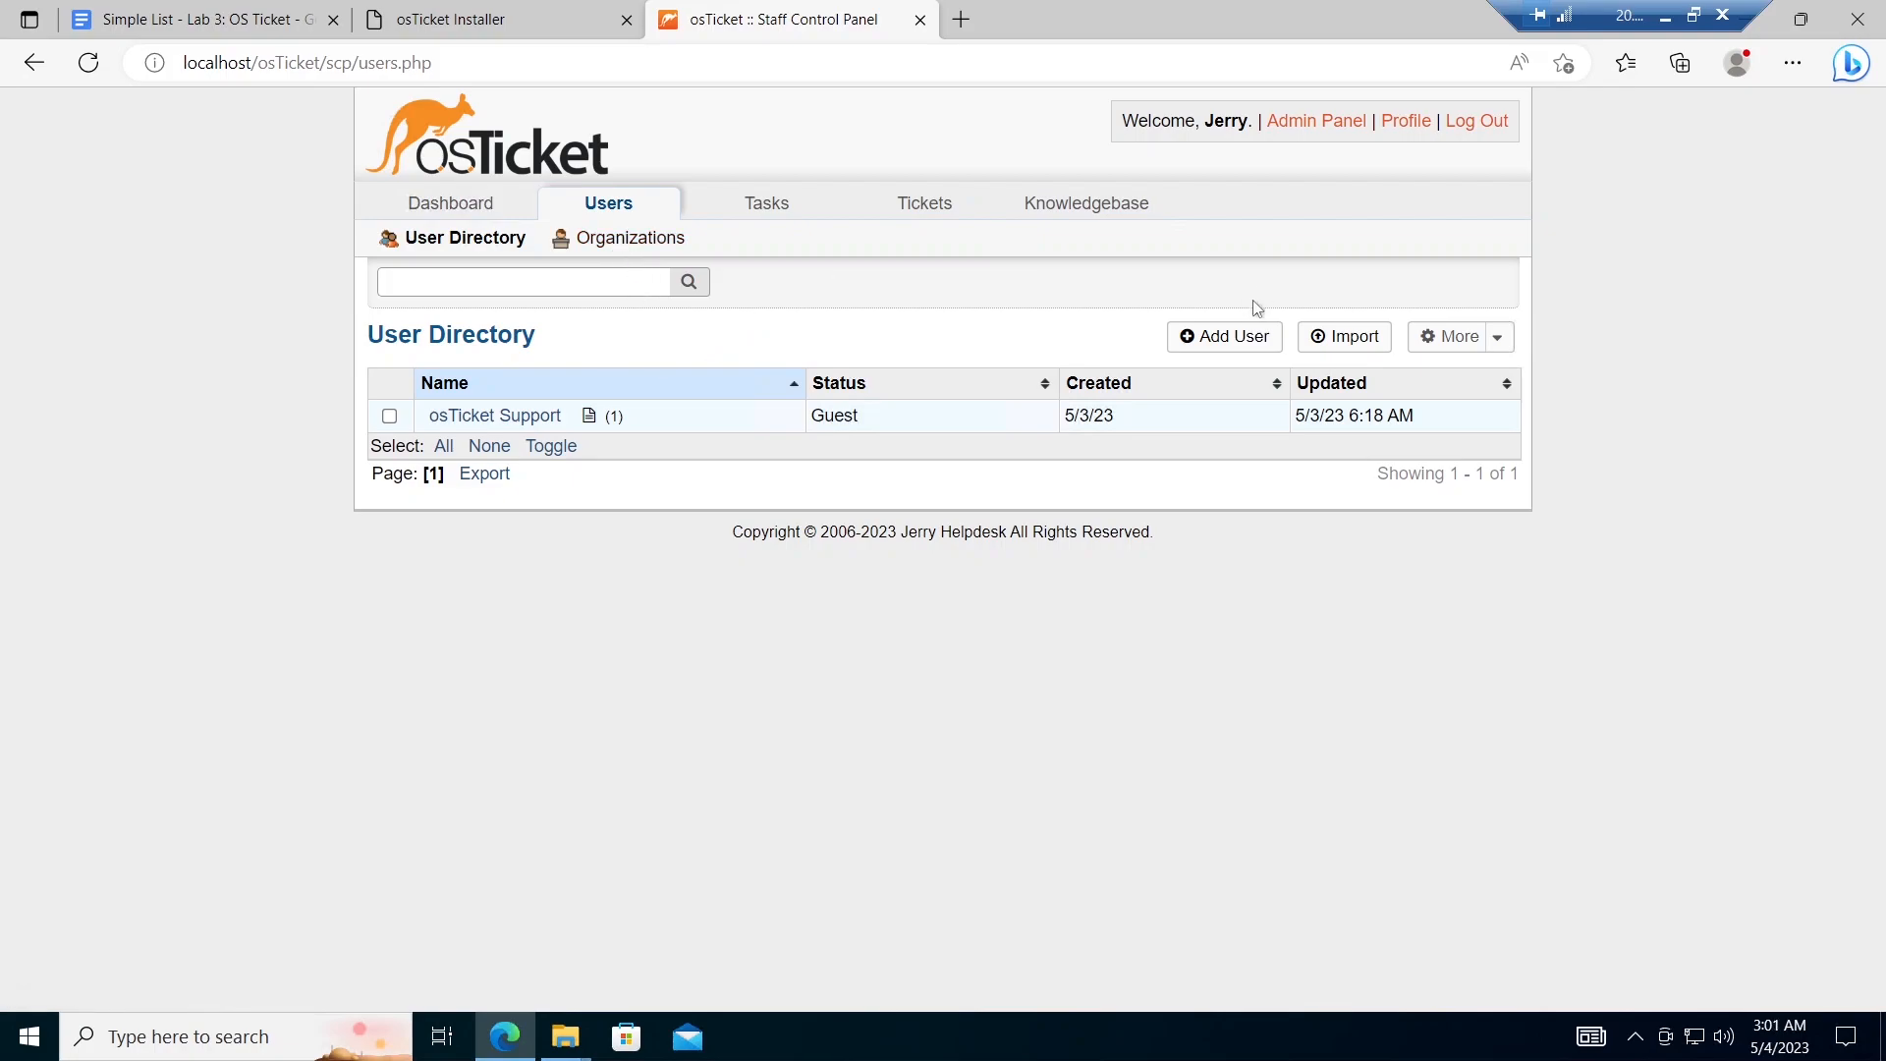
pyautogui.click(1227, 338)
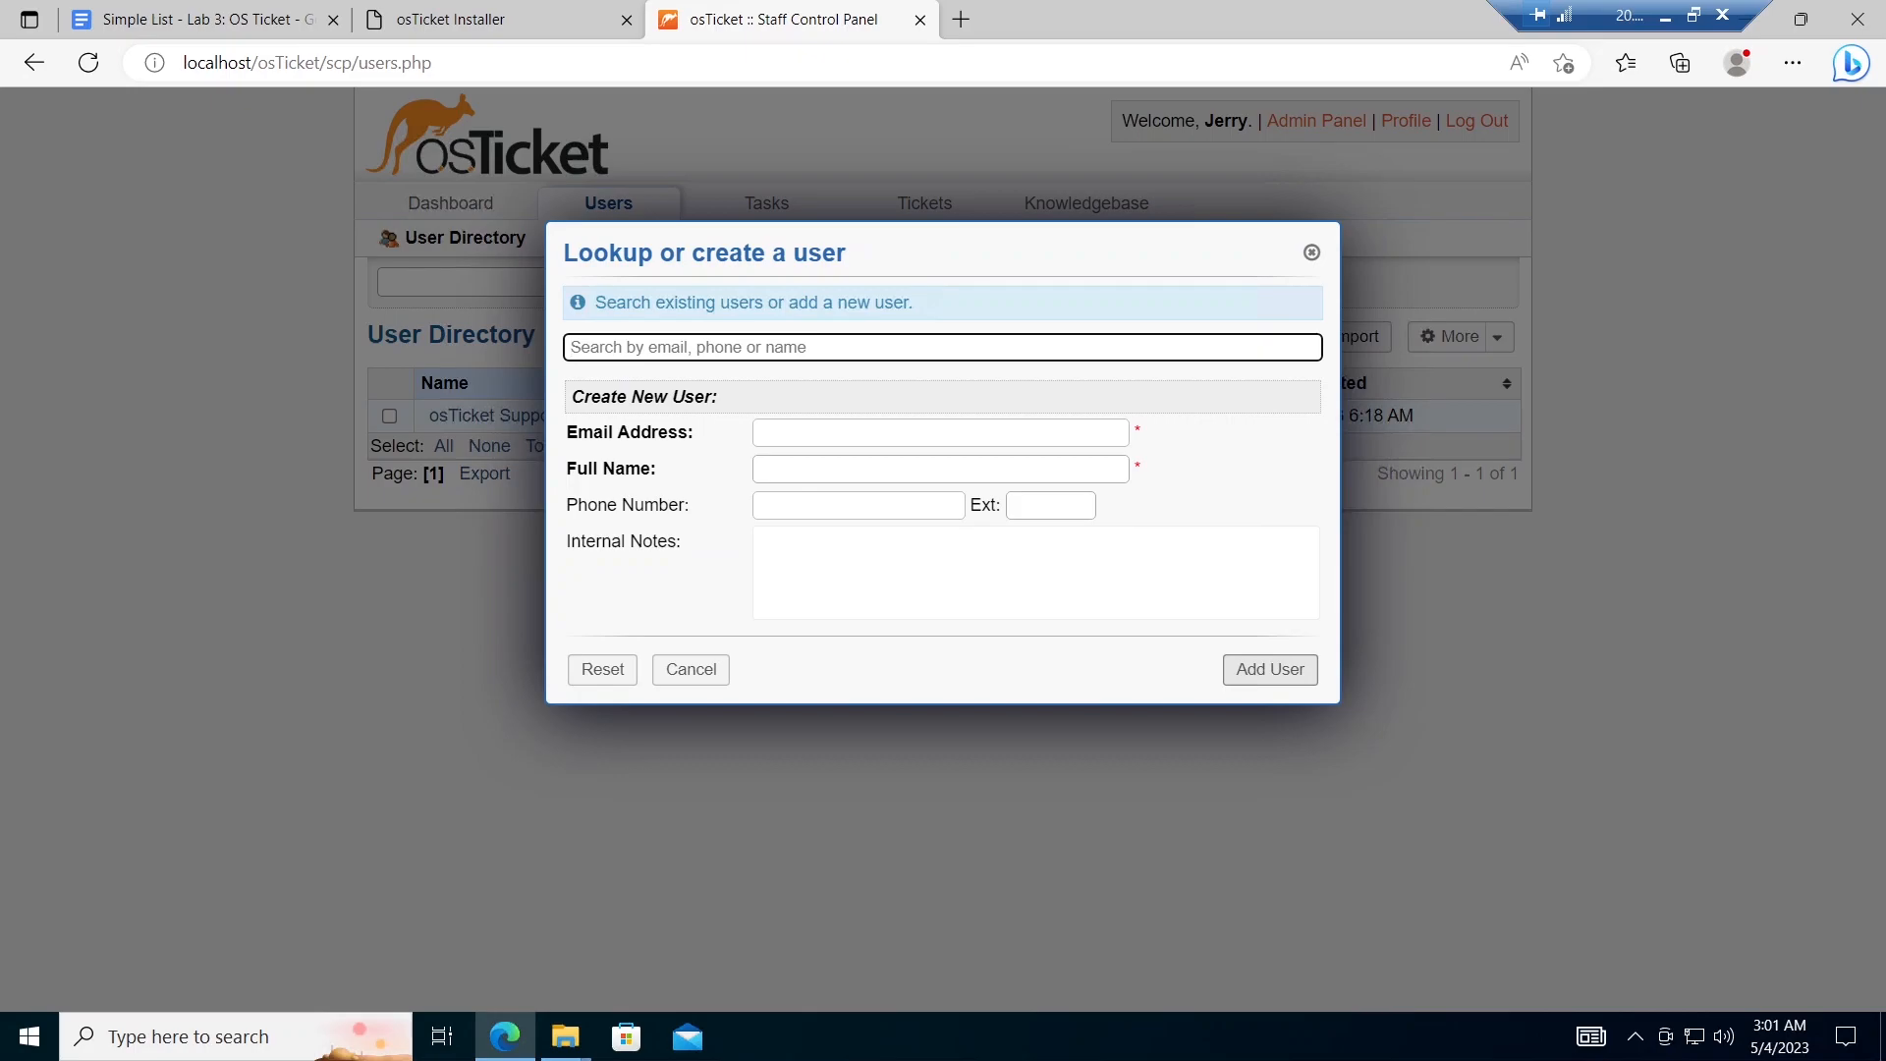
pyautogui.click(940, 434)
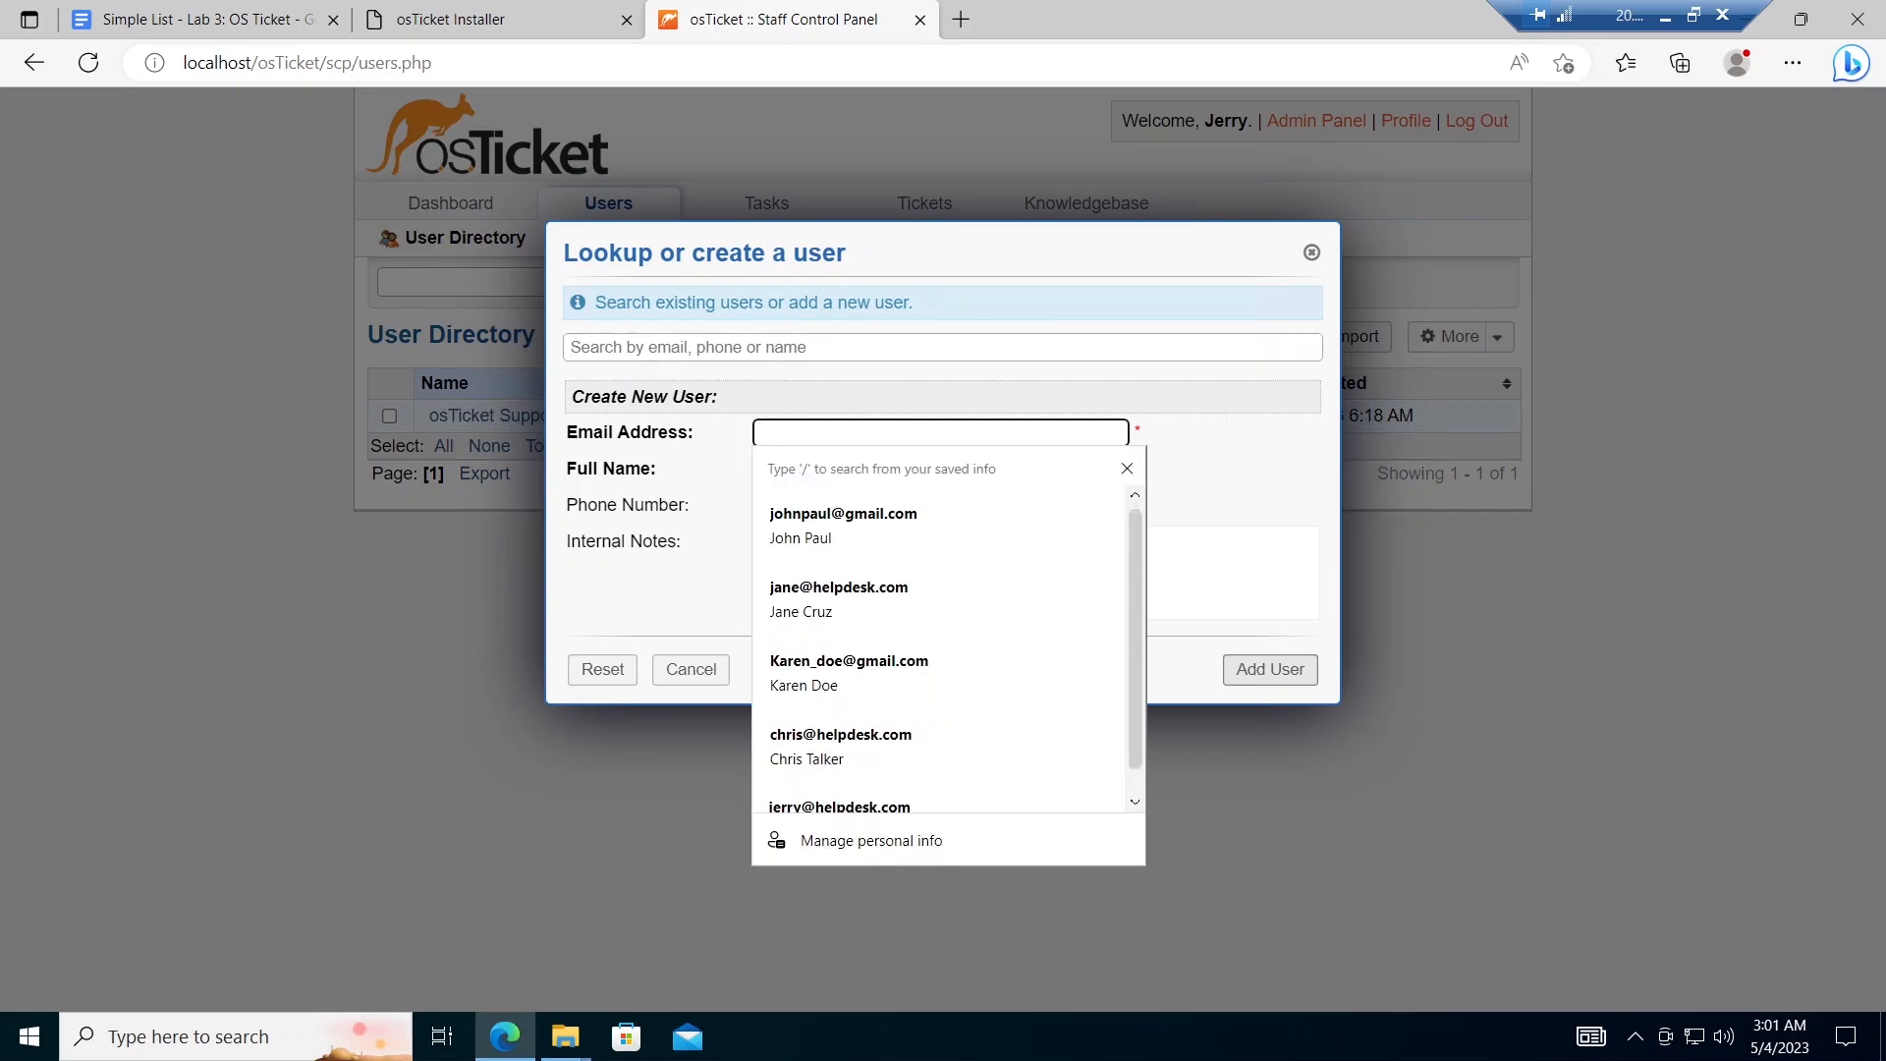
pyautogui.click(861, 679)
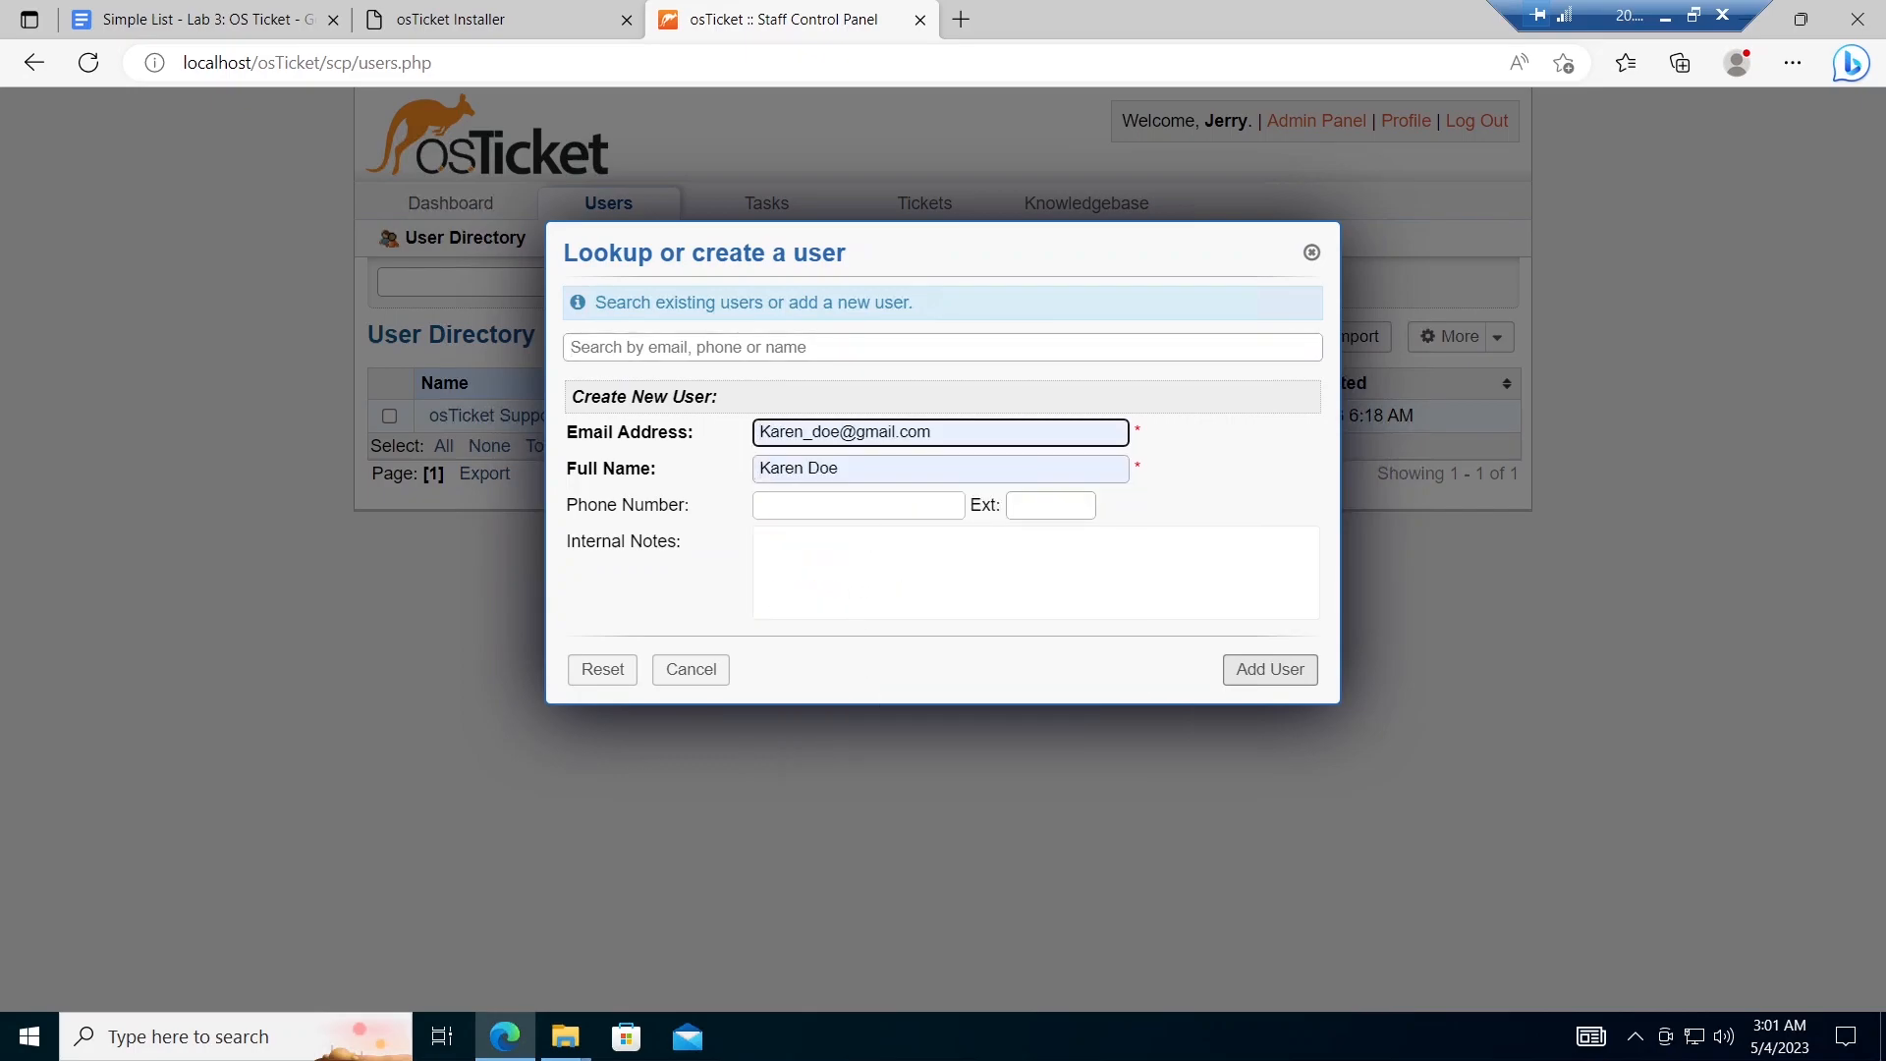
pyautogui.click(1289, 668)
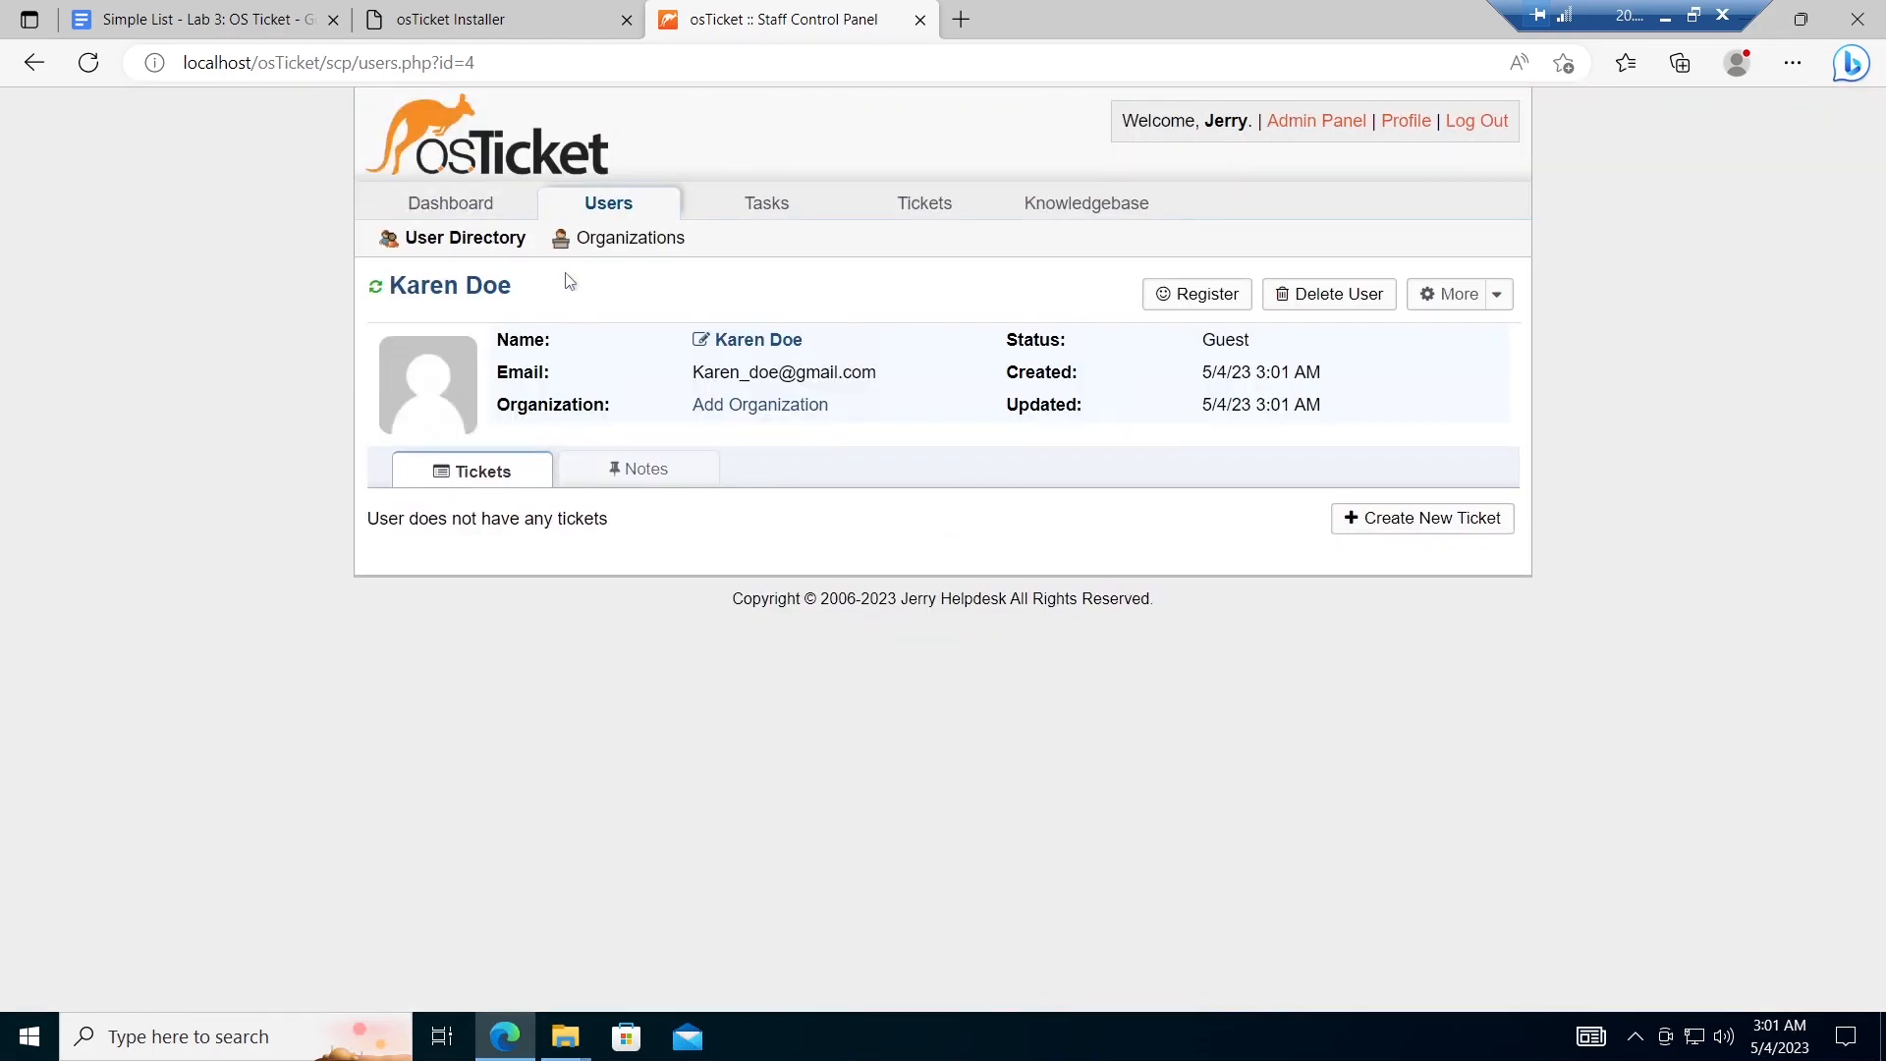
# Step: Return to the user directory and fill in a new user's e-mail address and full name from the fourth saved contact
pyautogui.moveTo(459, 212)
pyautogui.click(625, 202)
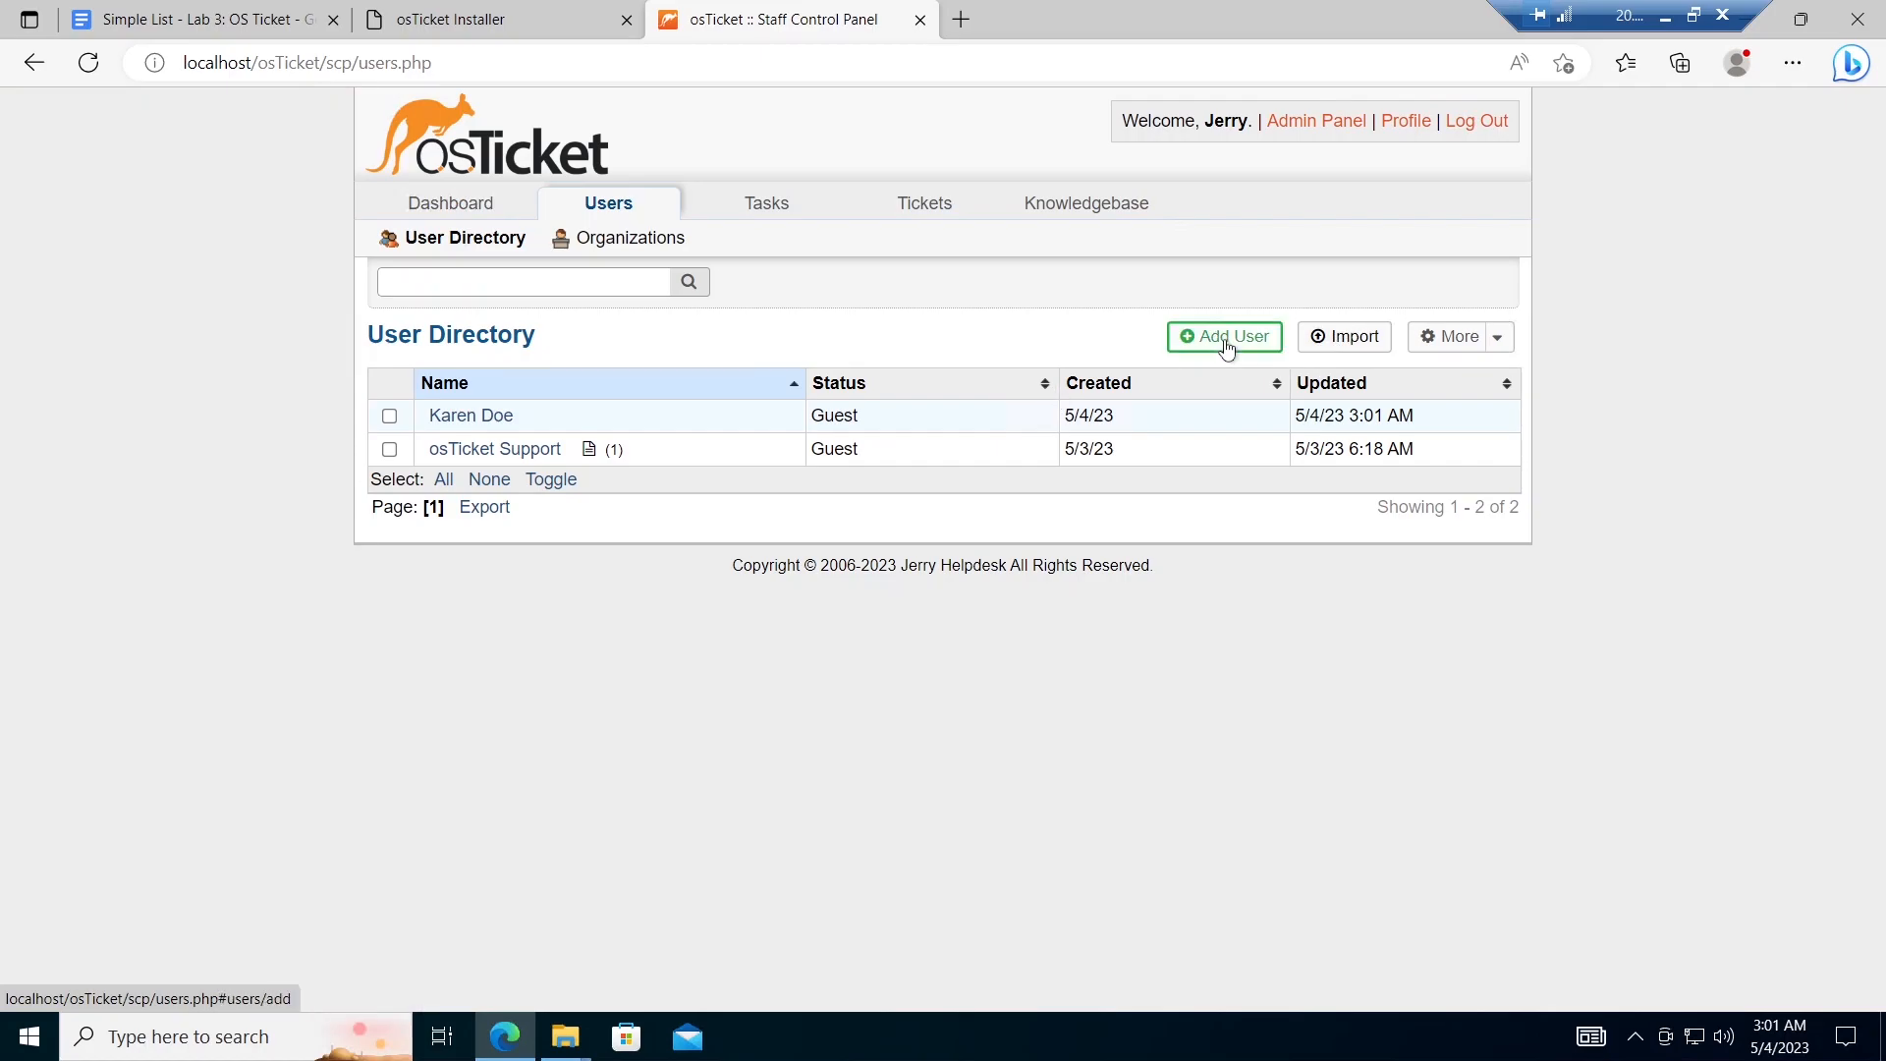
pyautogui.click(1227, 348)
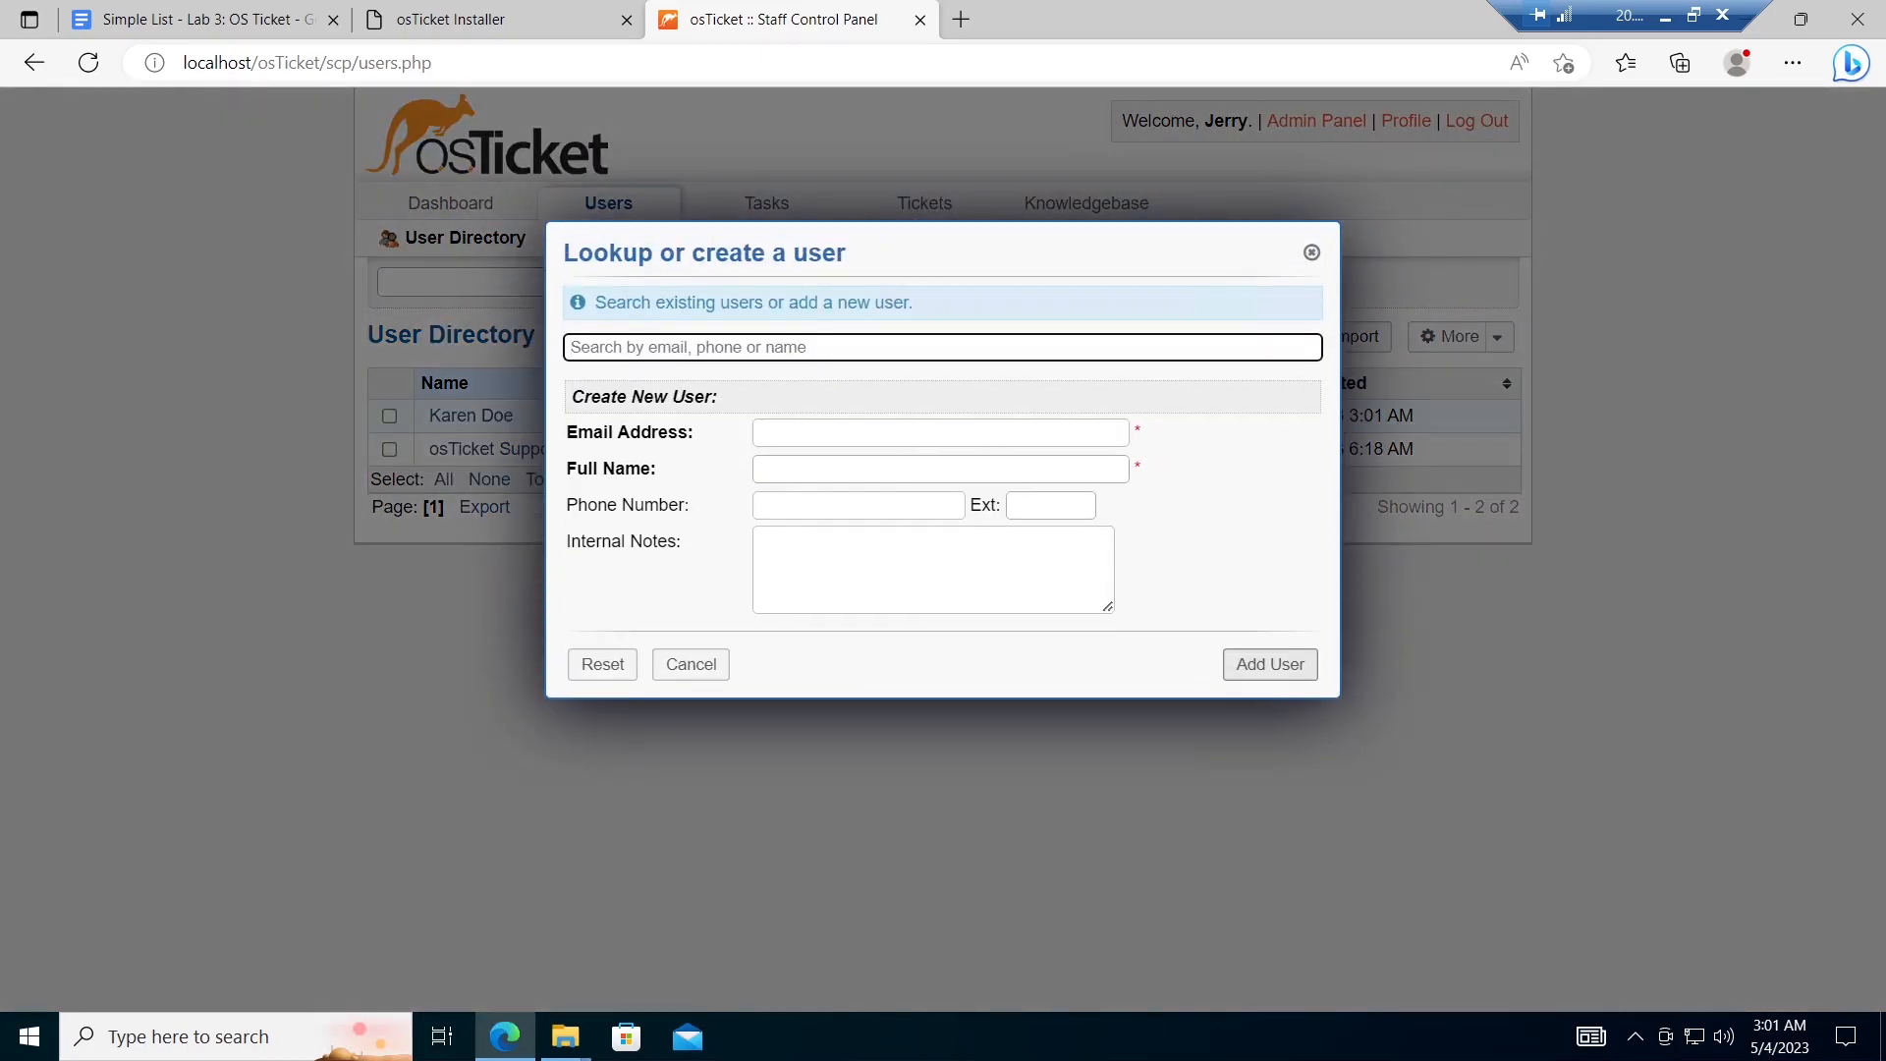
pyautogui.click(804, 432)
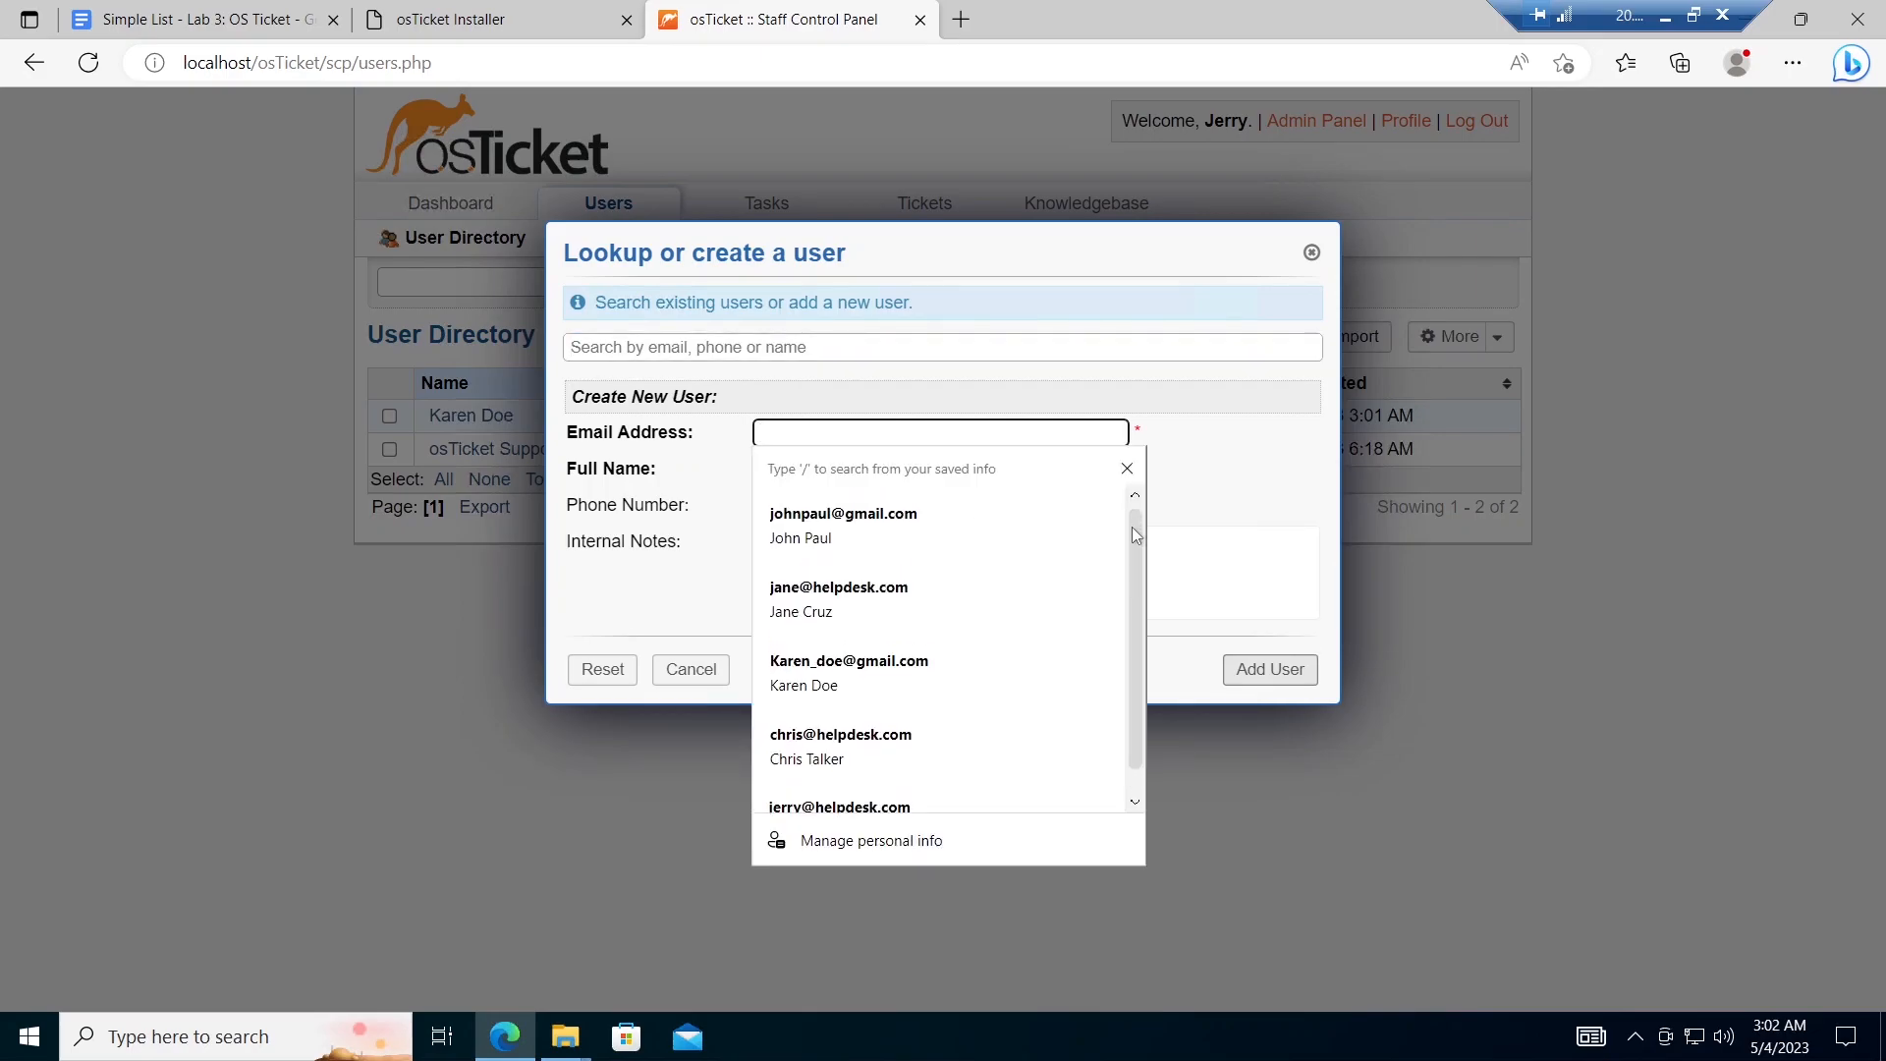
pyautogui.scroll(-1, 1134, 680)
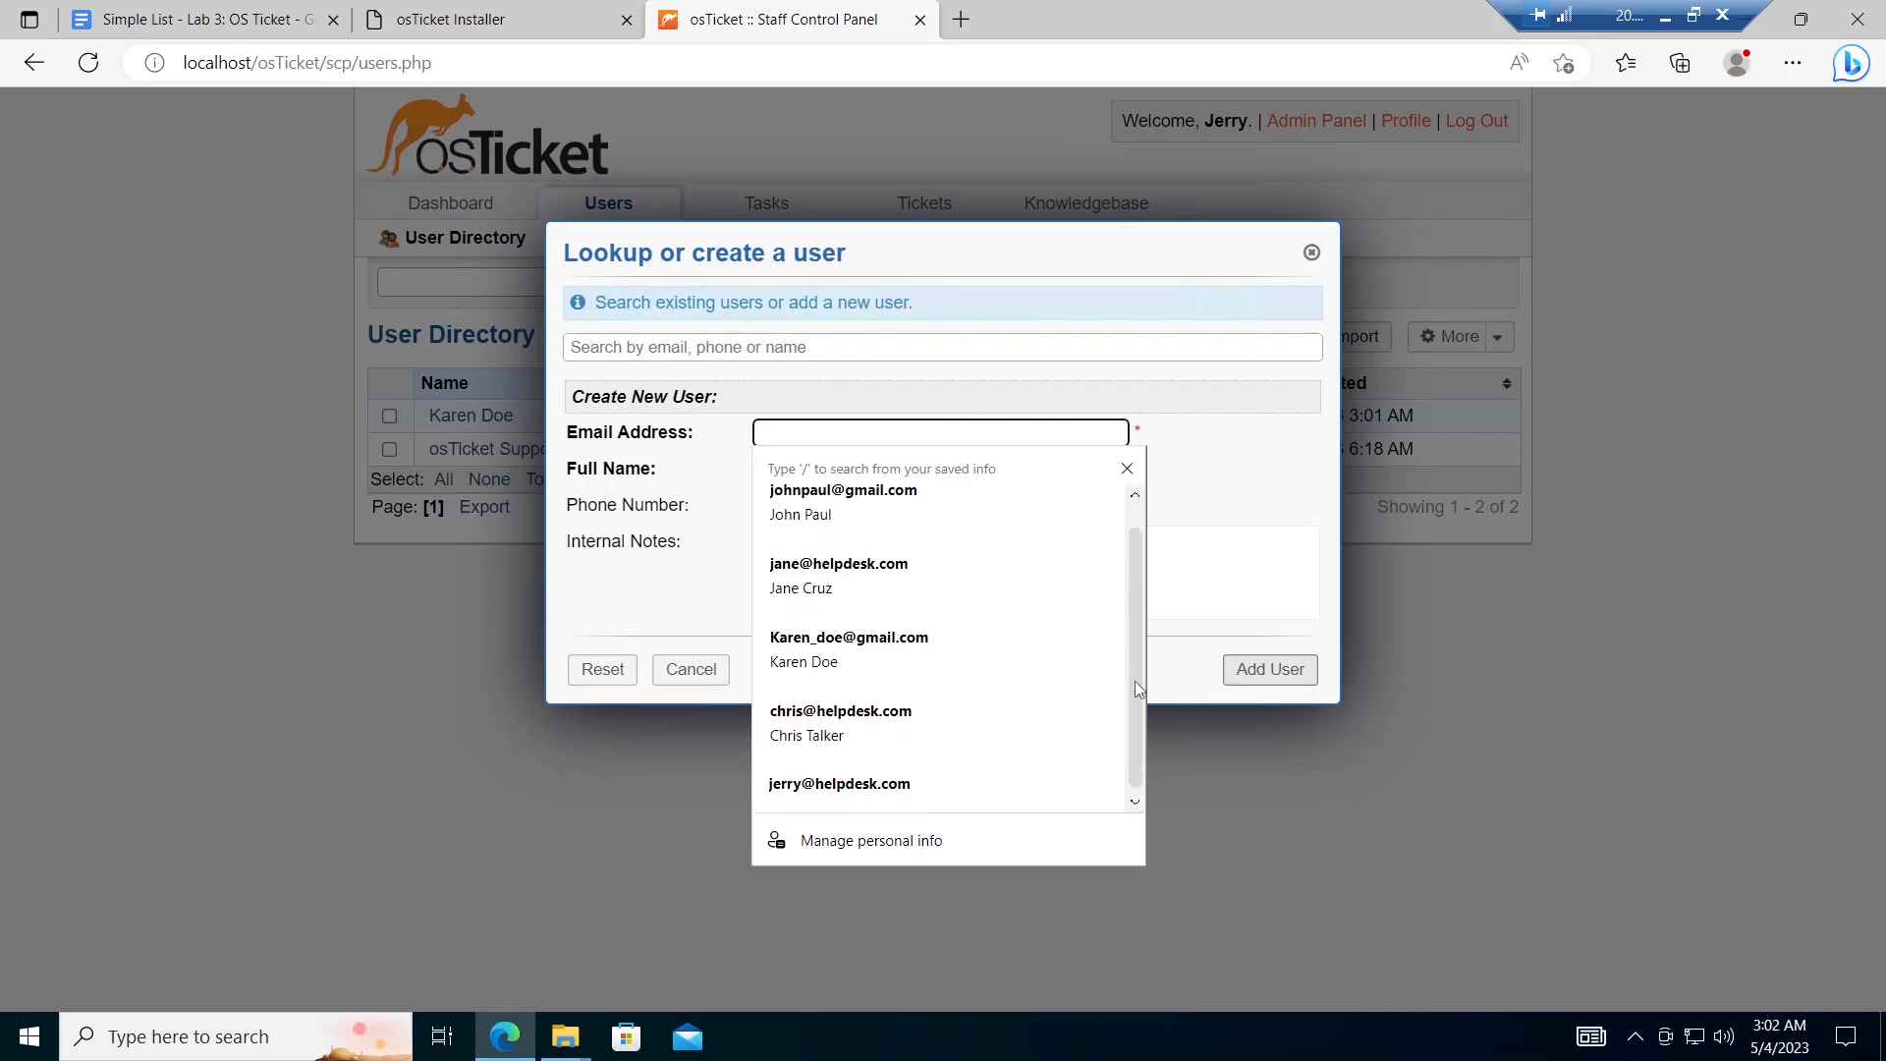
pyautogui.click(843, 727)
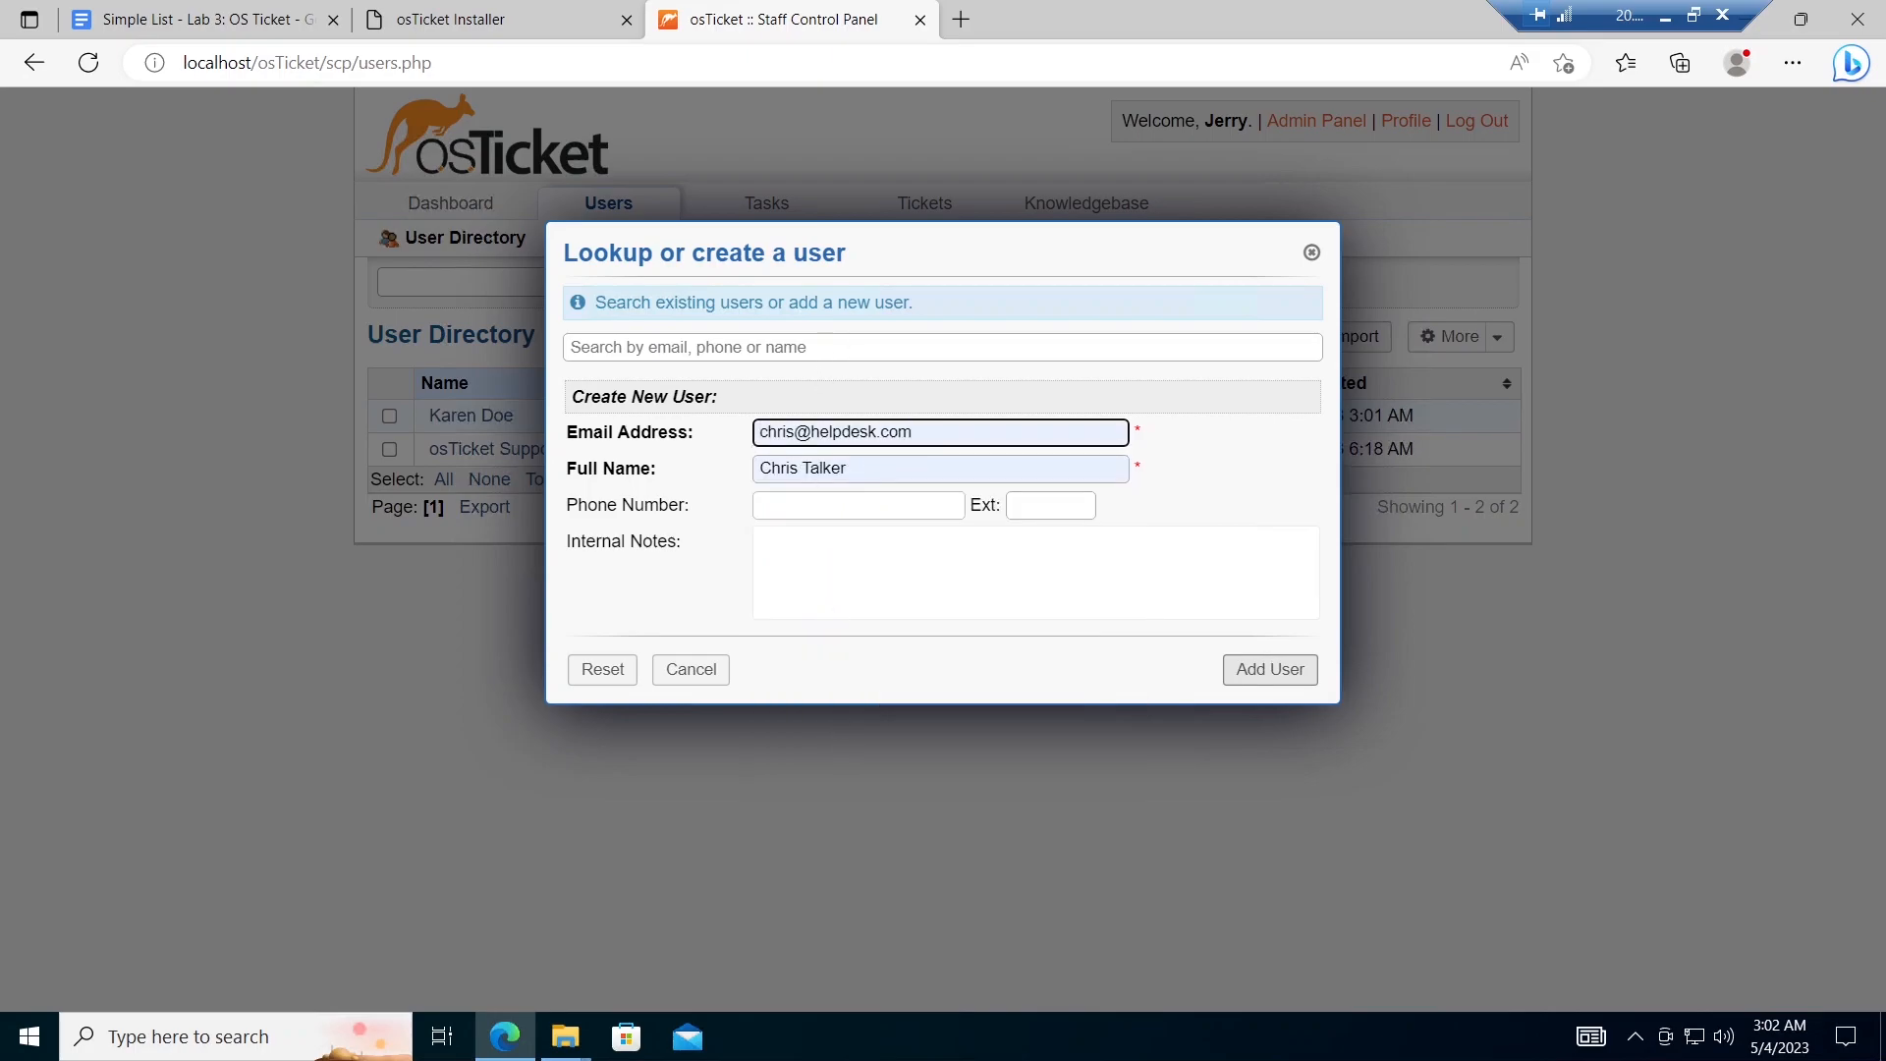
# Step: Change the domain name in the new user's e-mail address to gmail and add the user
pyautogui.moveTo(877, 431); pyautogui.dragTo(820, 432)
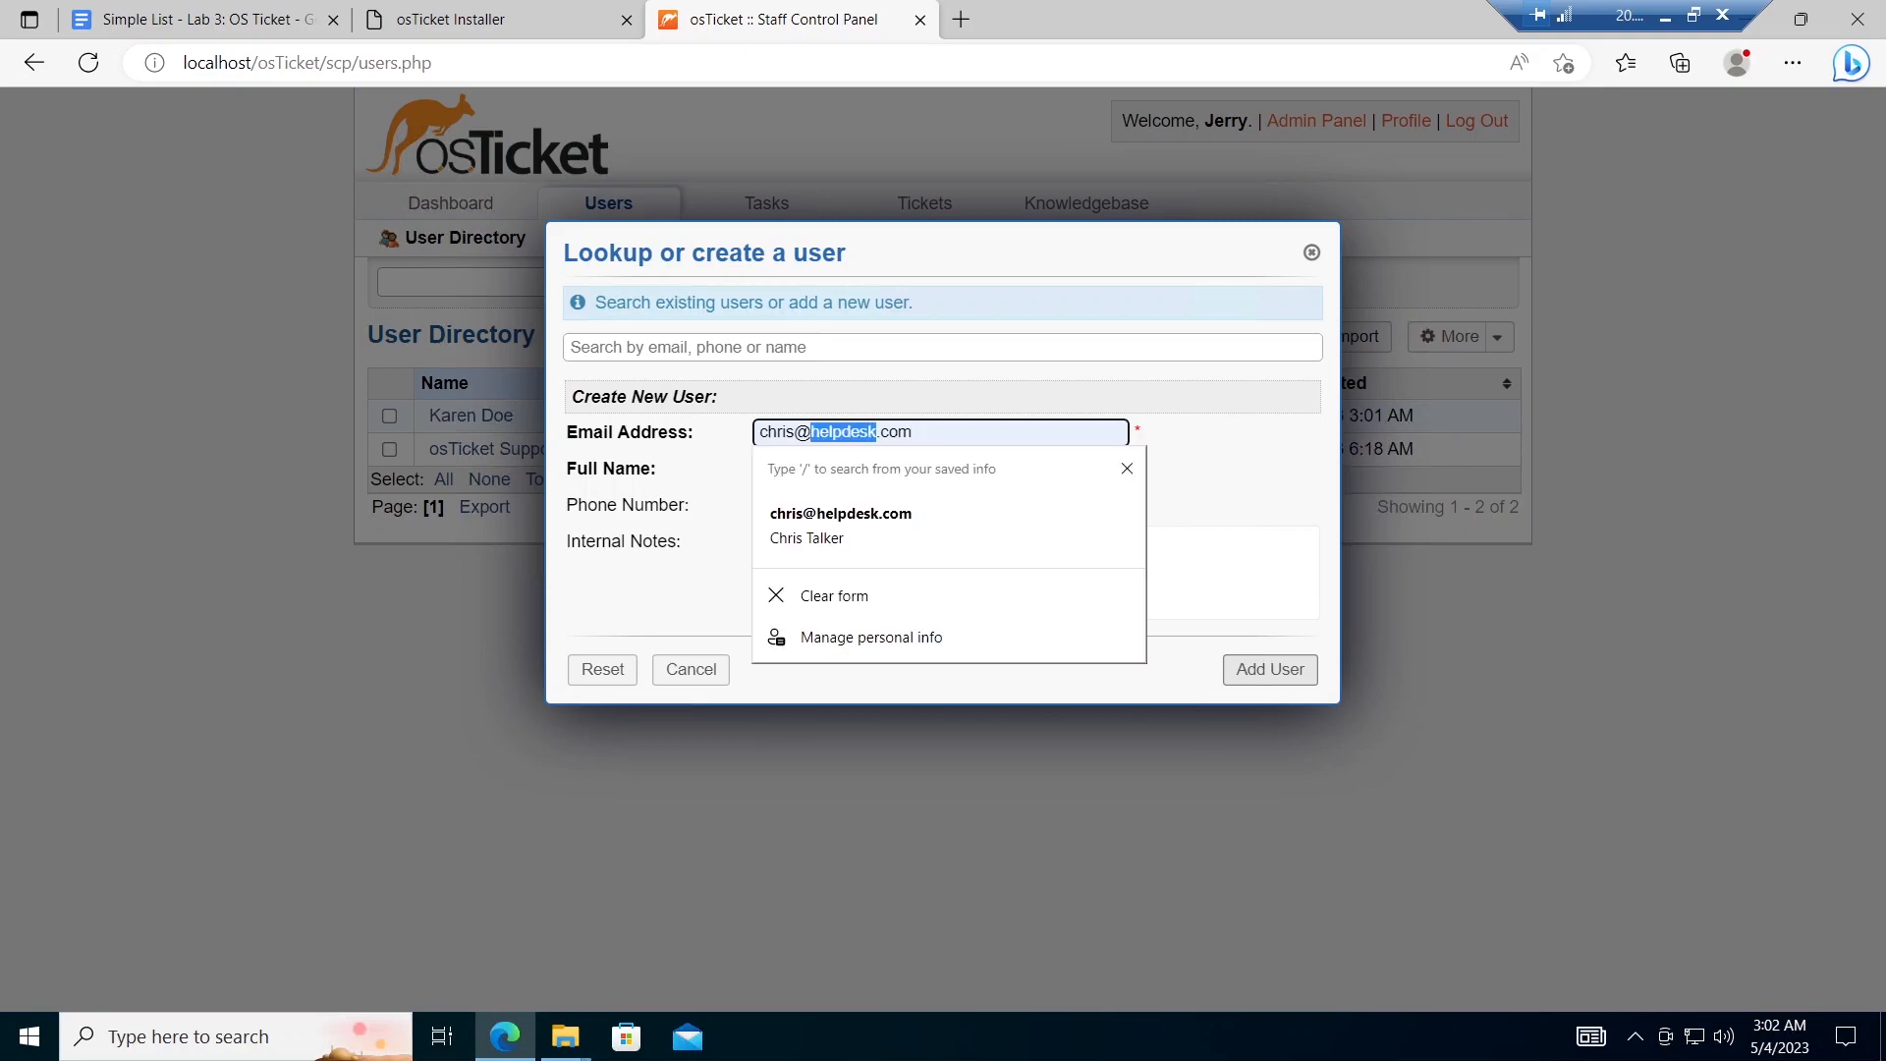
pyautogui.write('gmail')
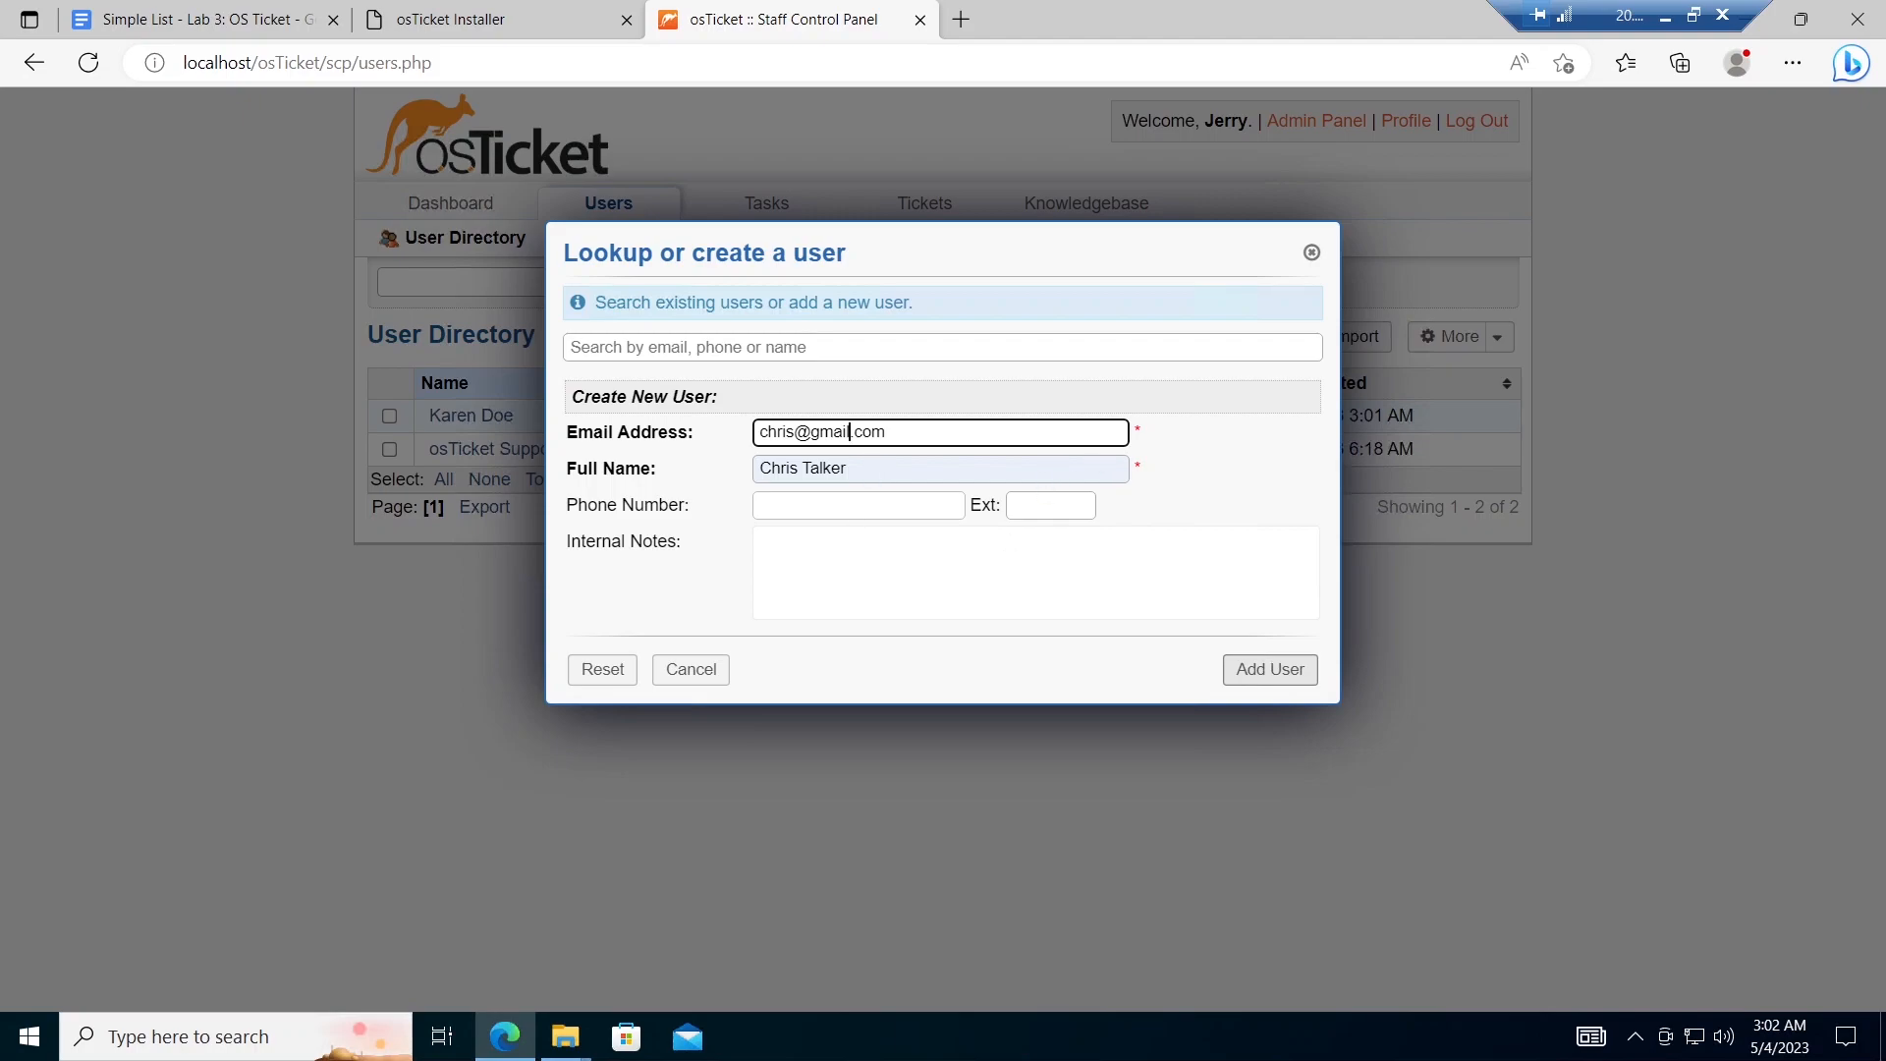
pyautogui.click(1274, 676)
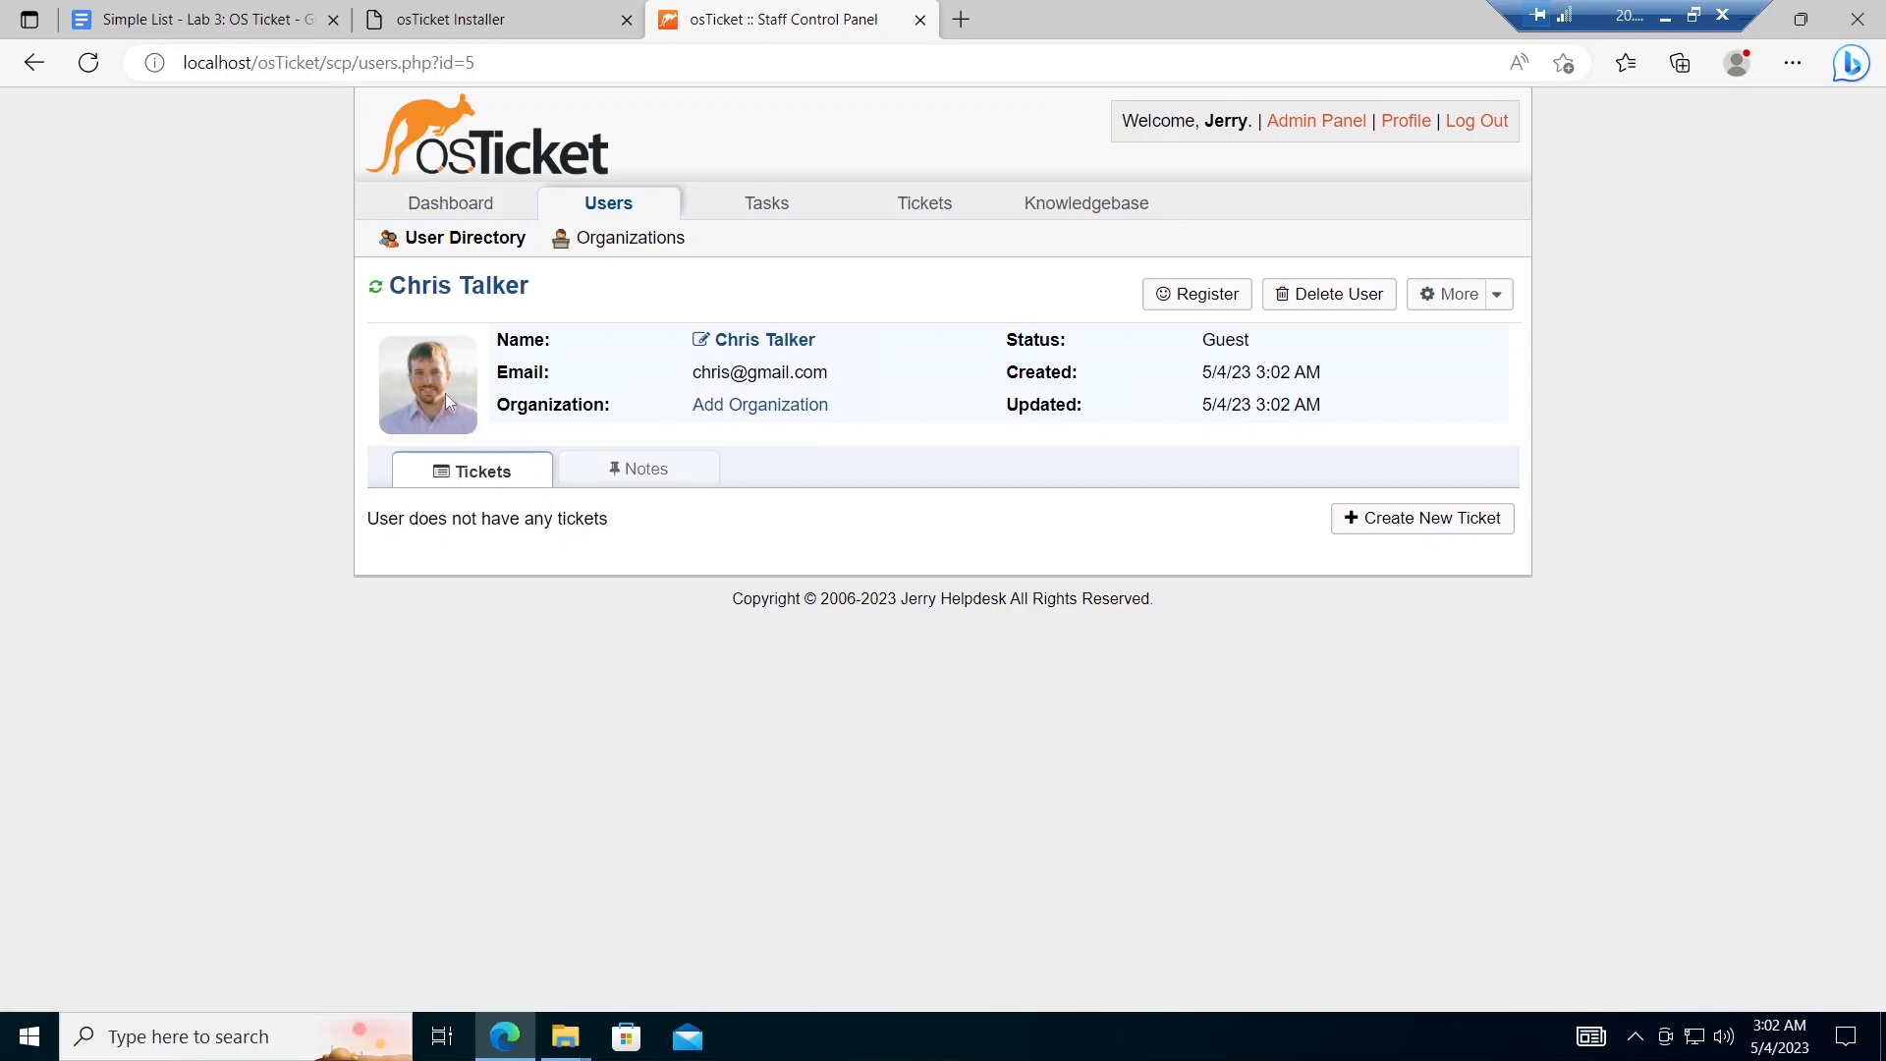
# Step: Look at the new user's contact information without changing it and return to the user directory
pyautogui.click(736, 344)
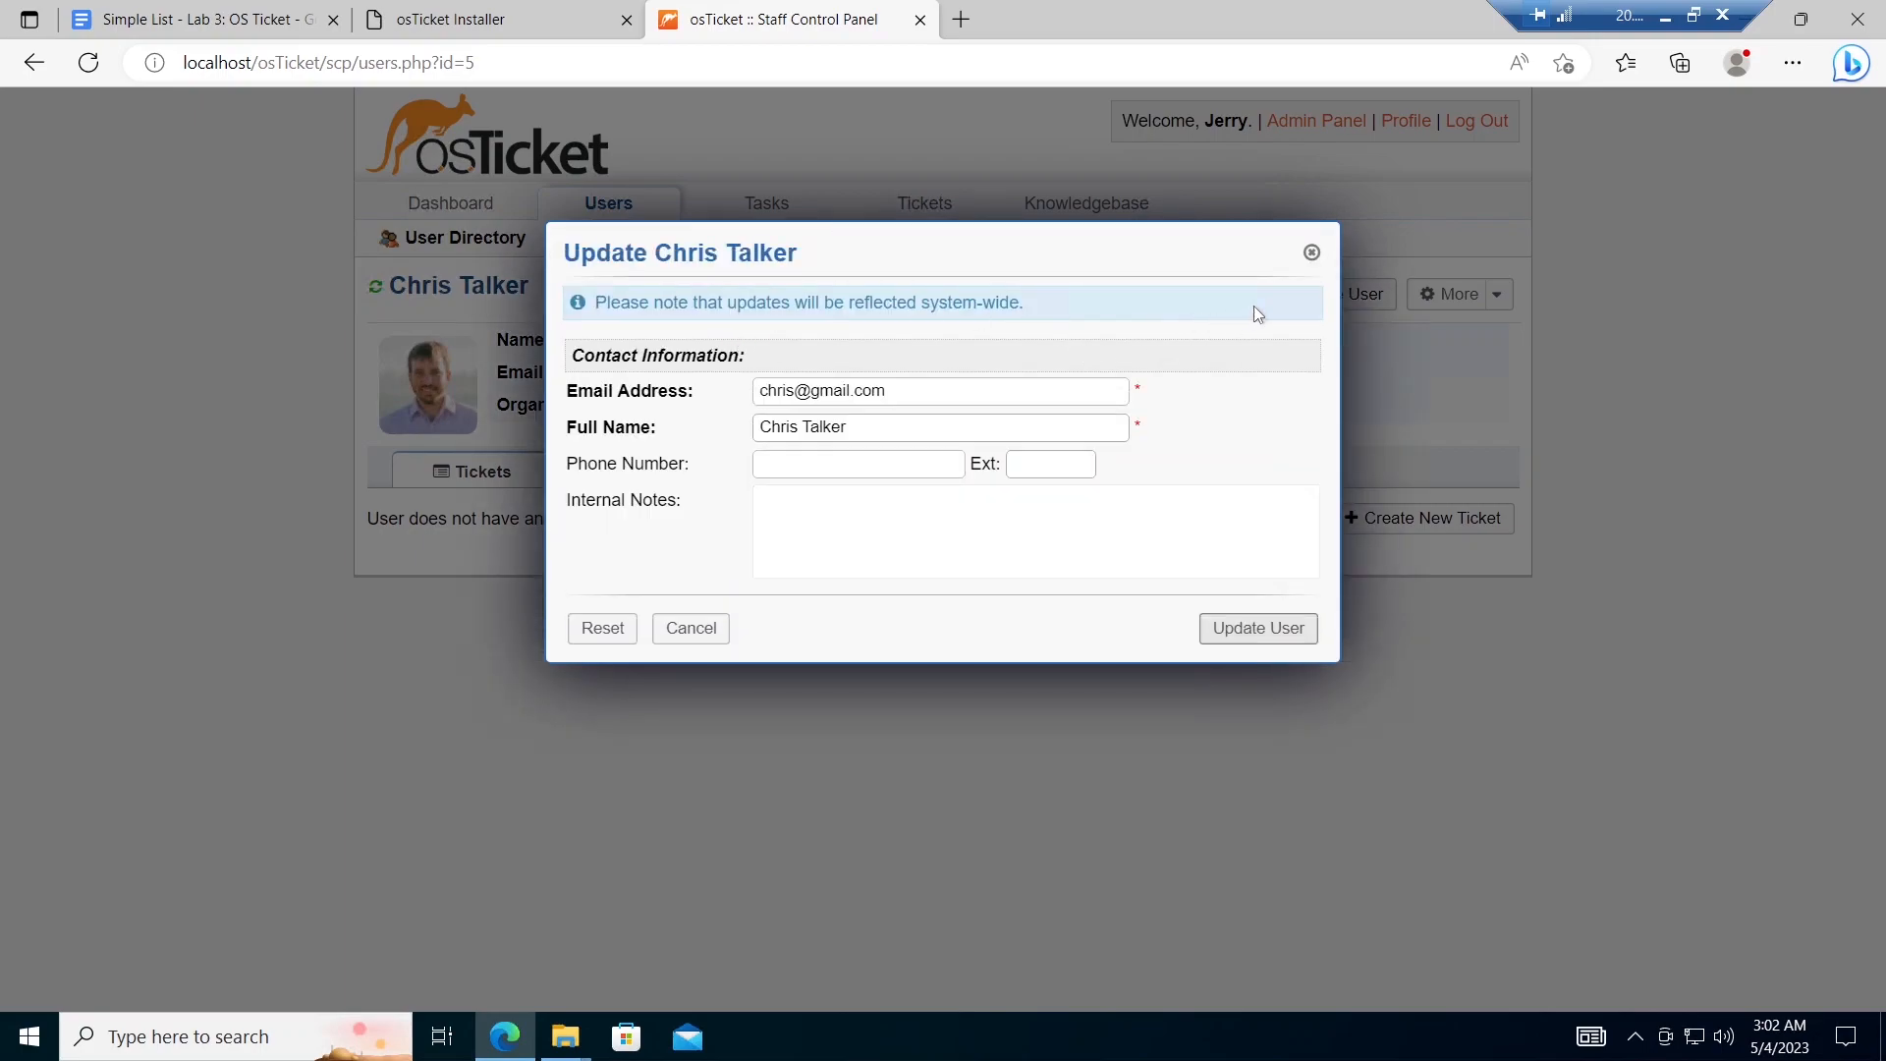
pyautogui.click(1313, 253)
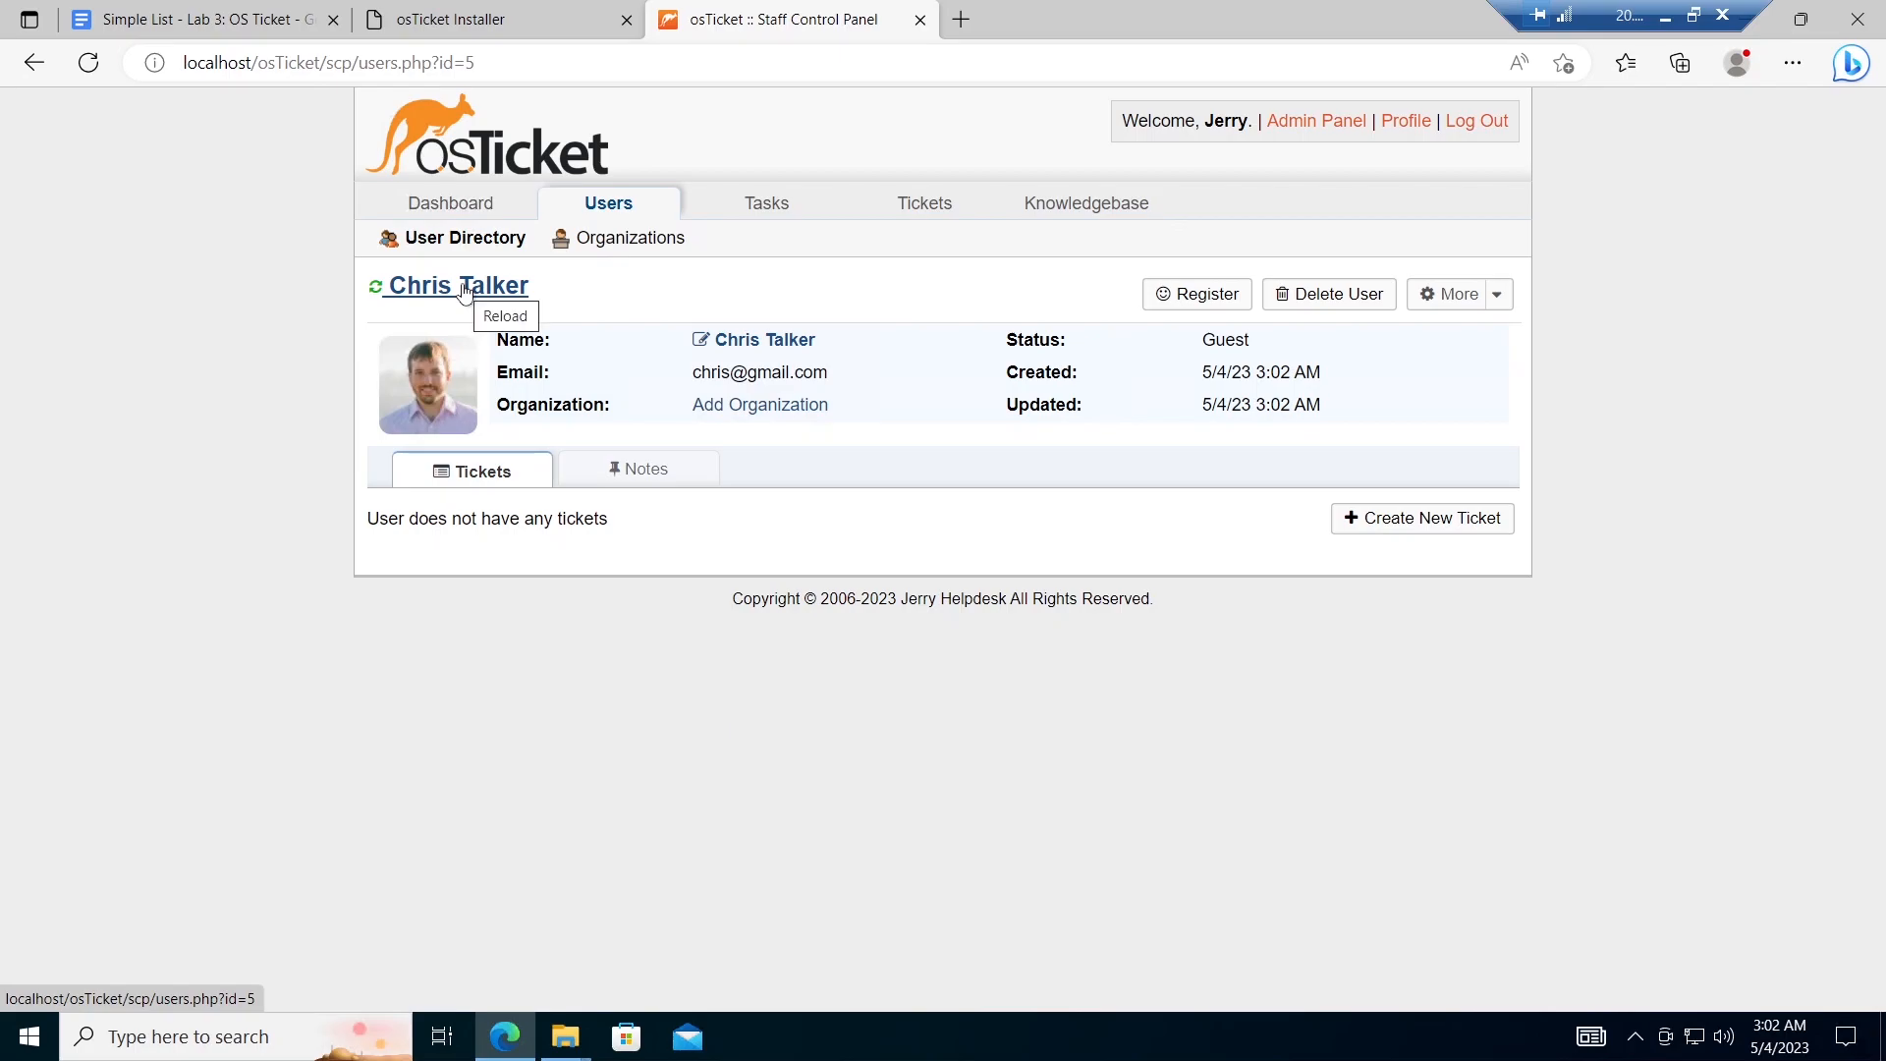
pyautogui.click(620, 212)
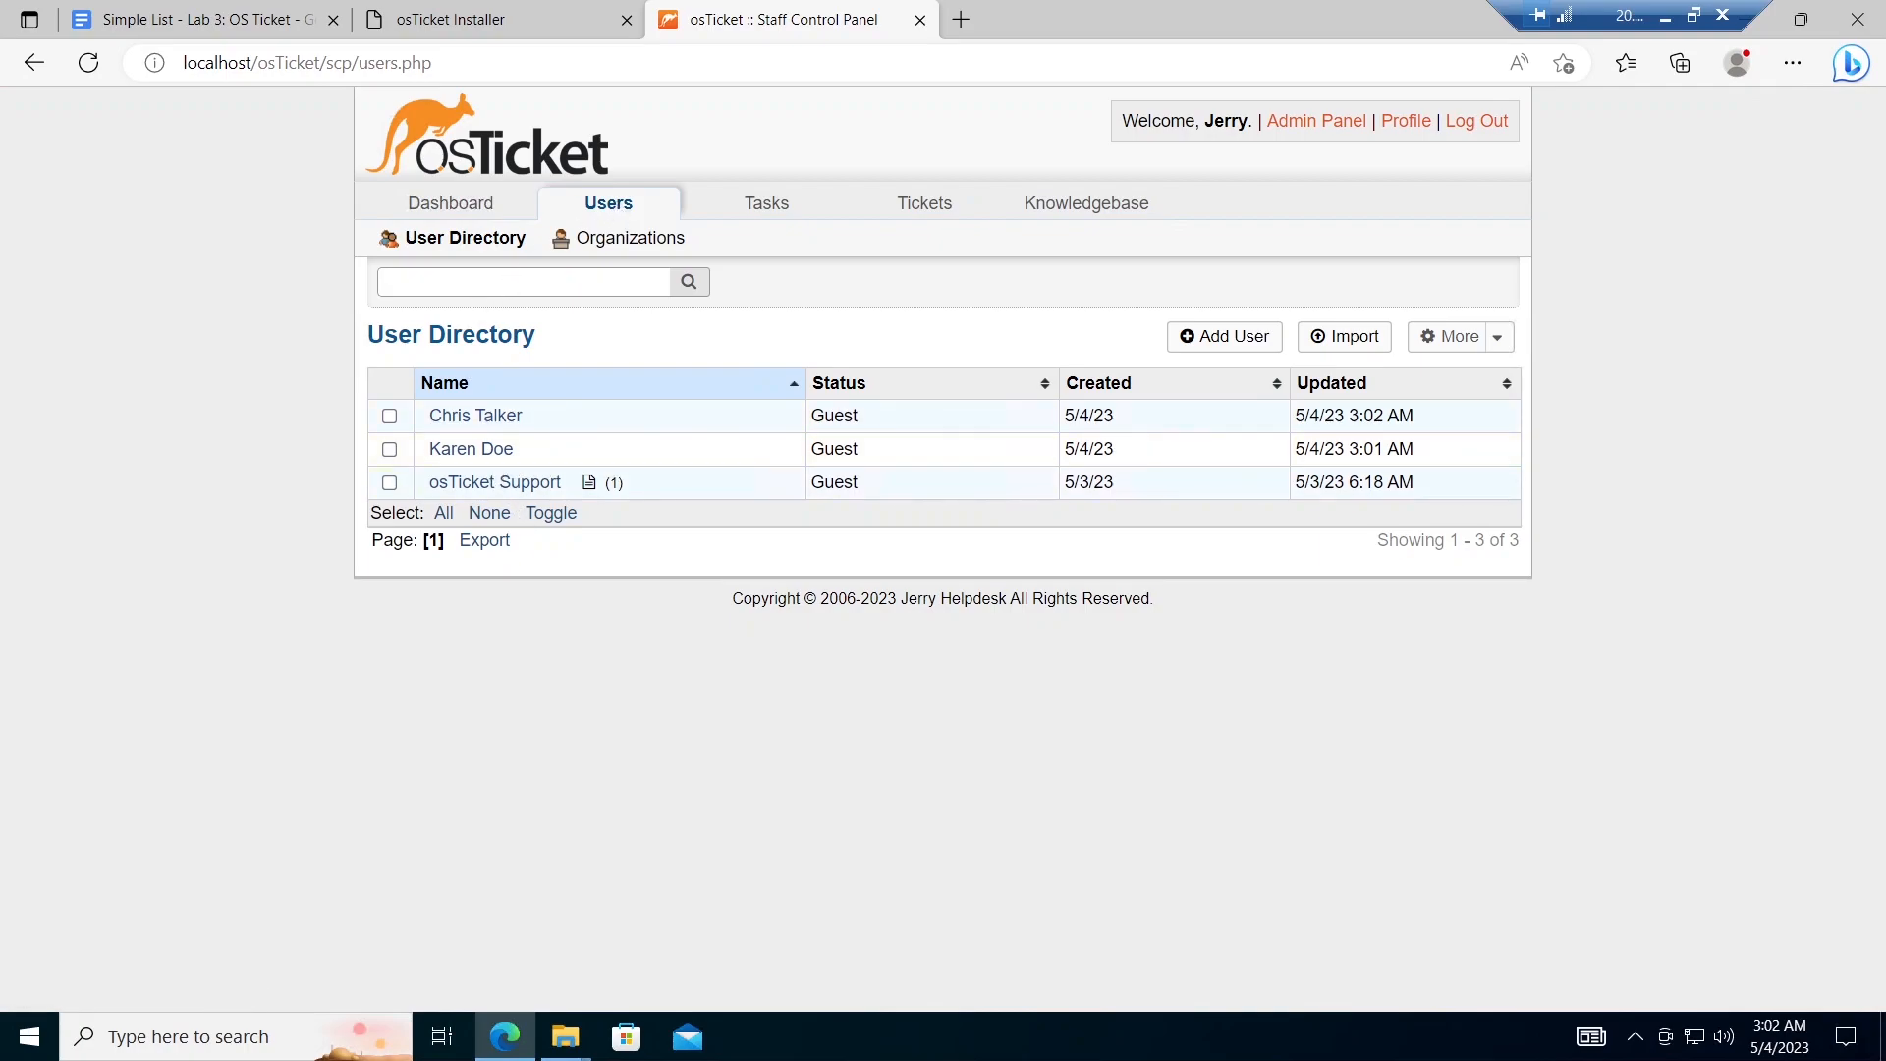
# Step: Switch to the Admin Panel's service level agreements and start a new SLA plan named SEV-A
pyautogui.click(1317, 122)
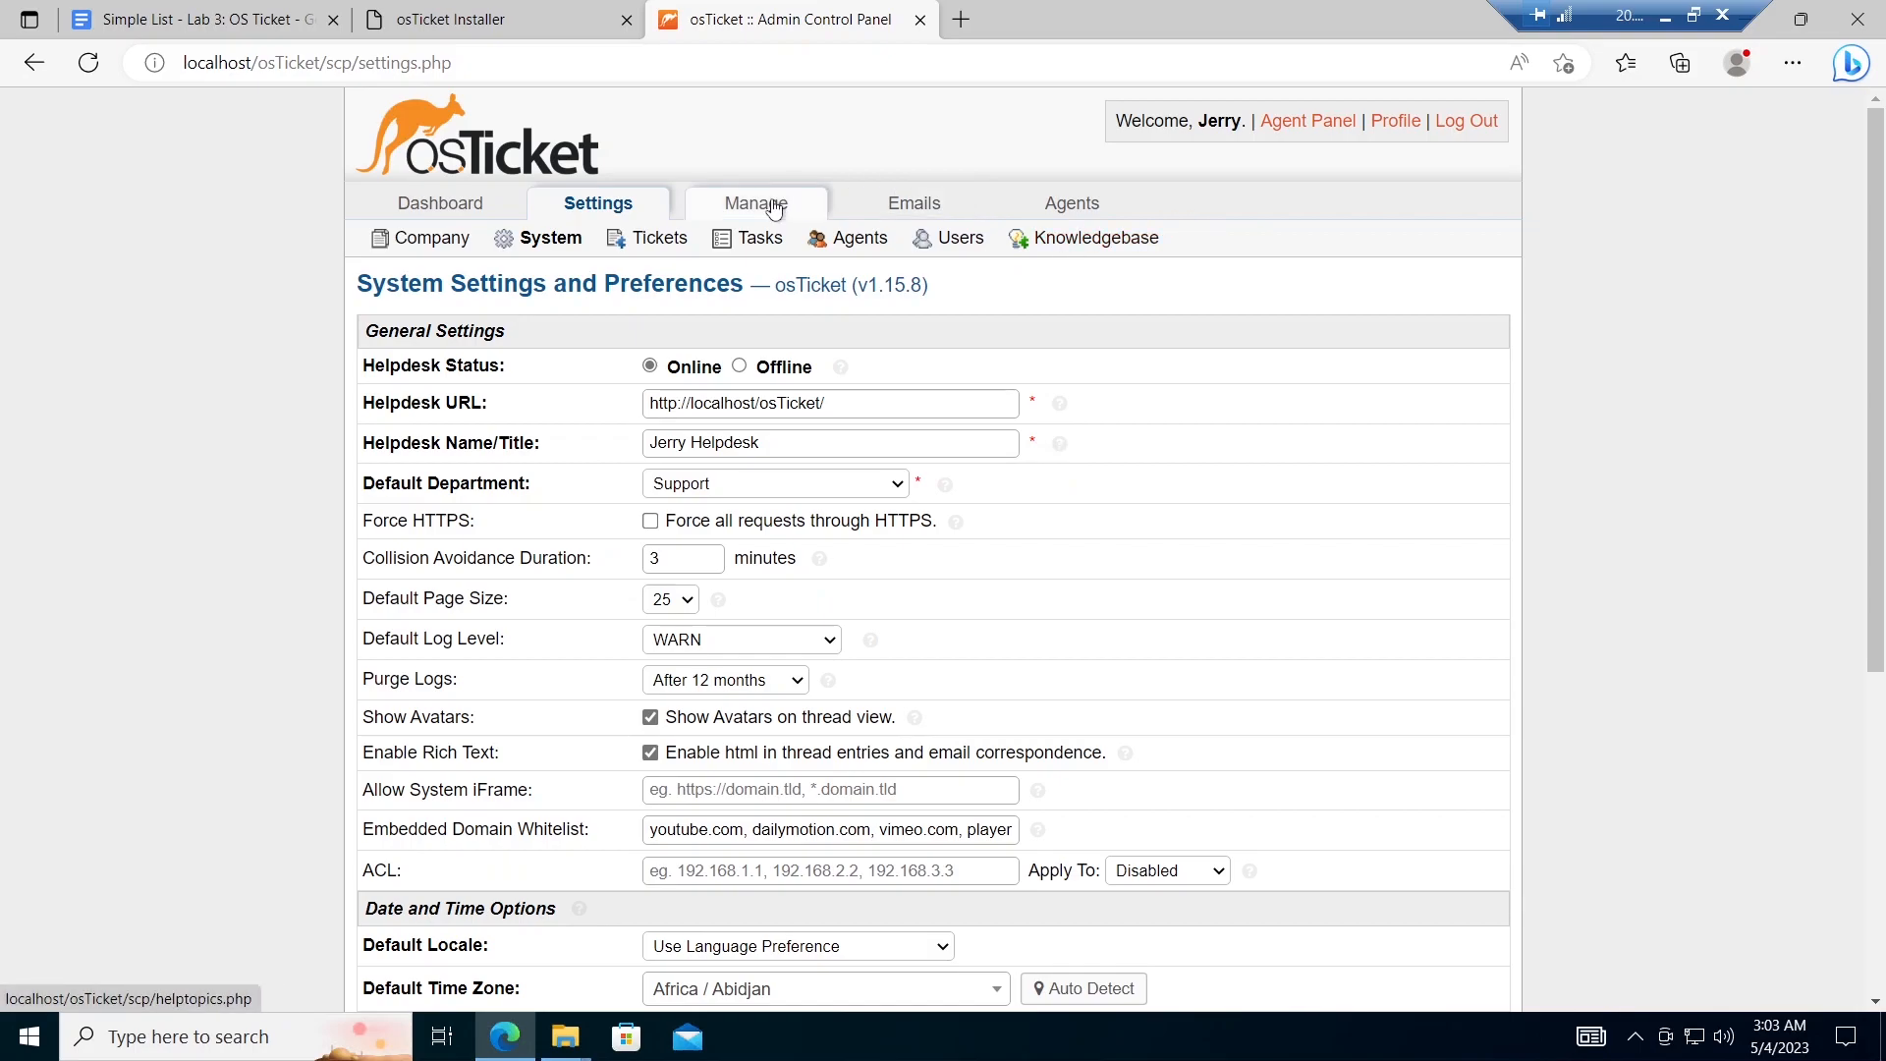
pyautogui.moveTo(771, 200)
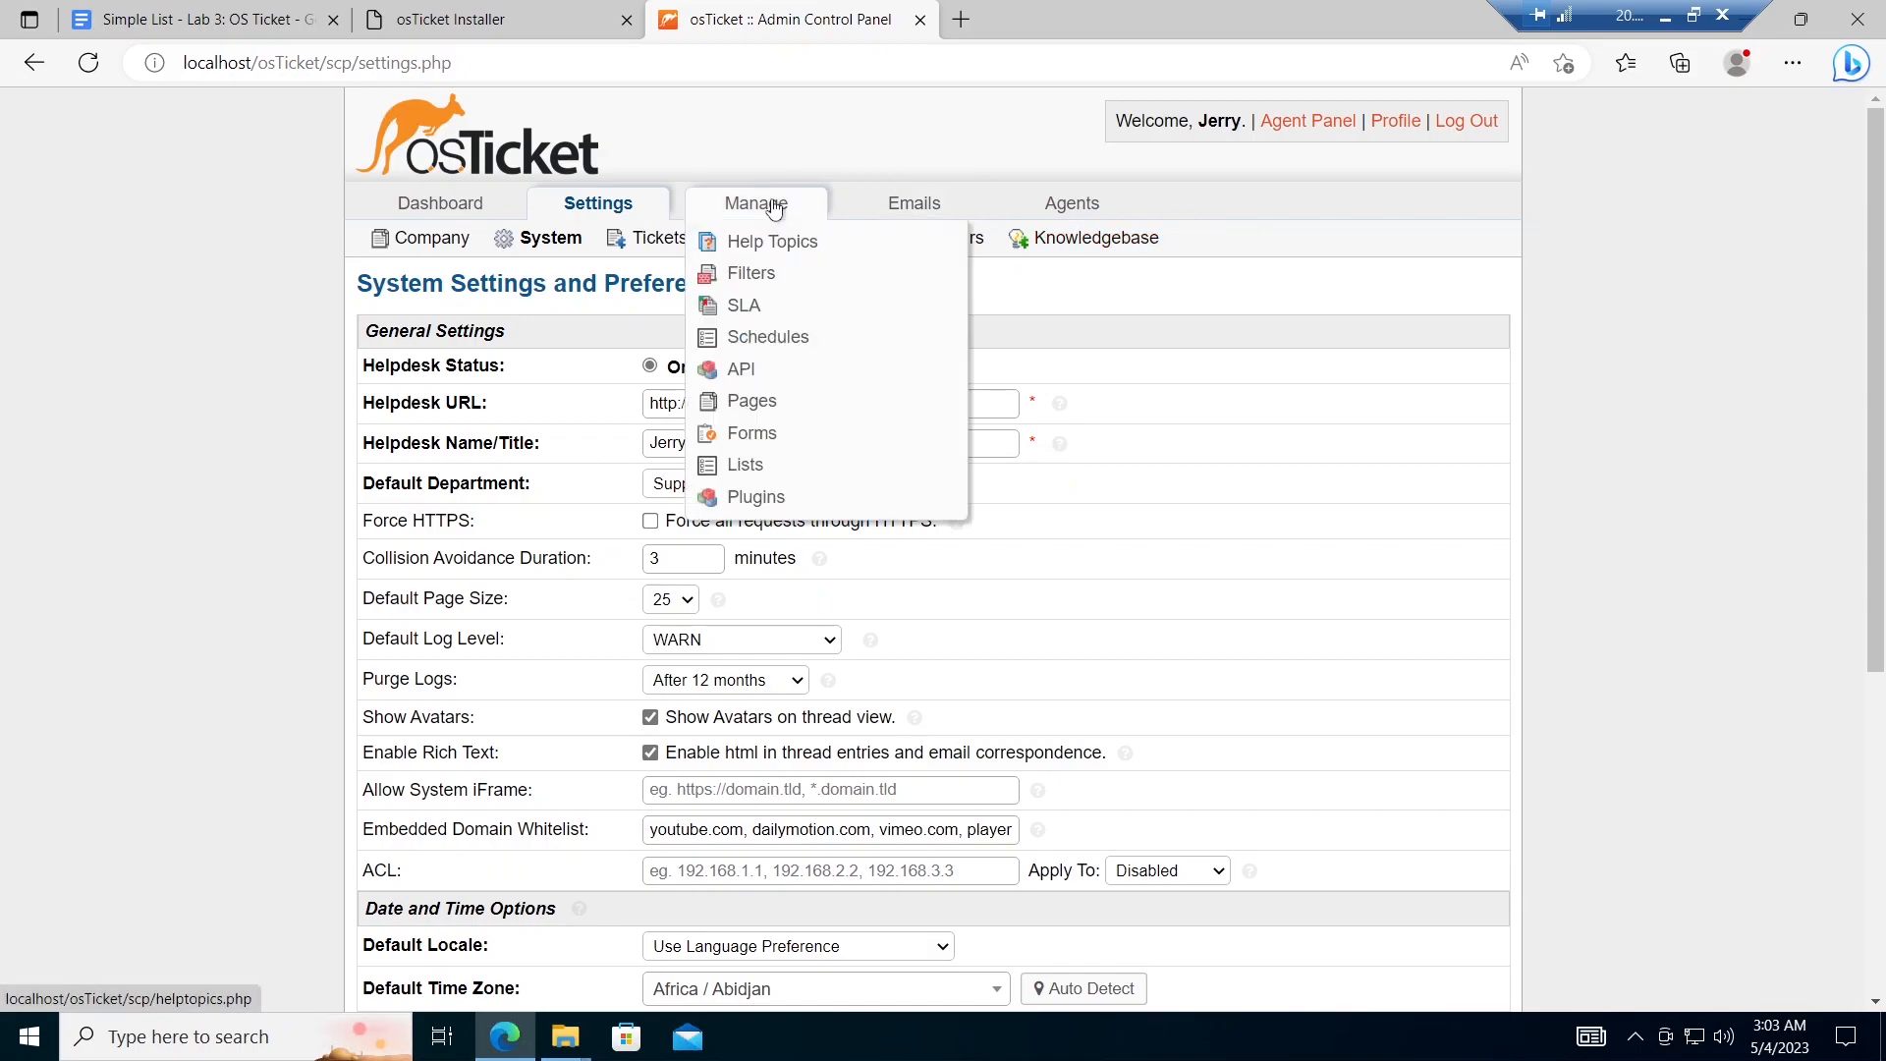
pyautogui.click(753, 306)
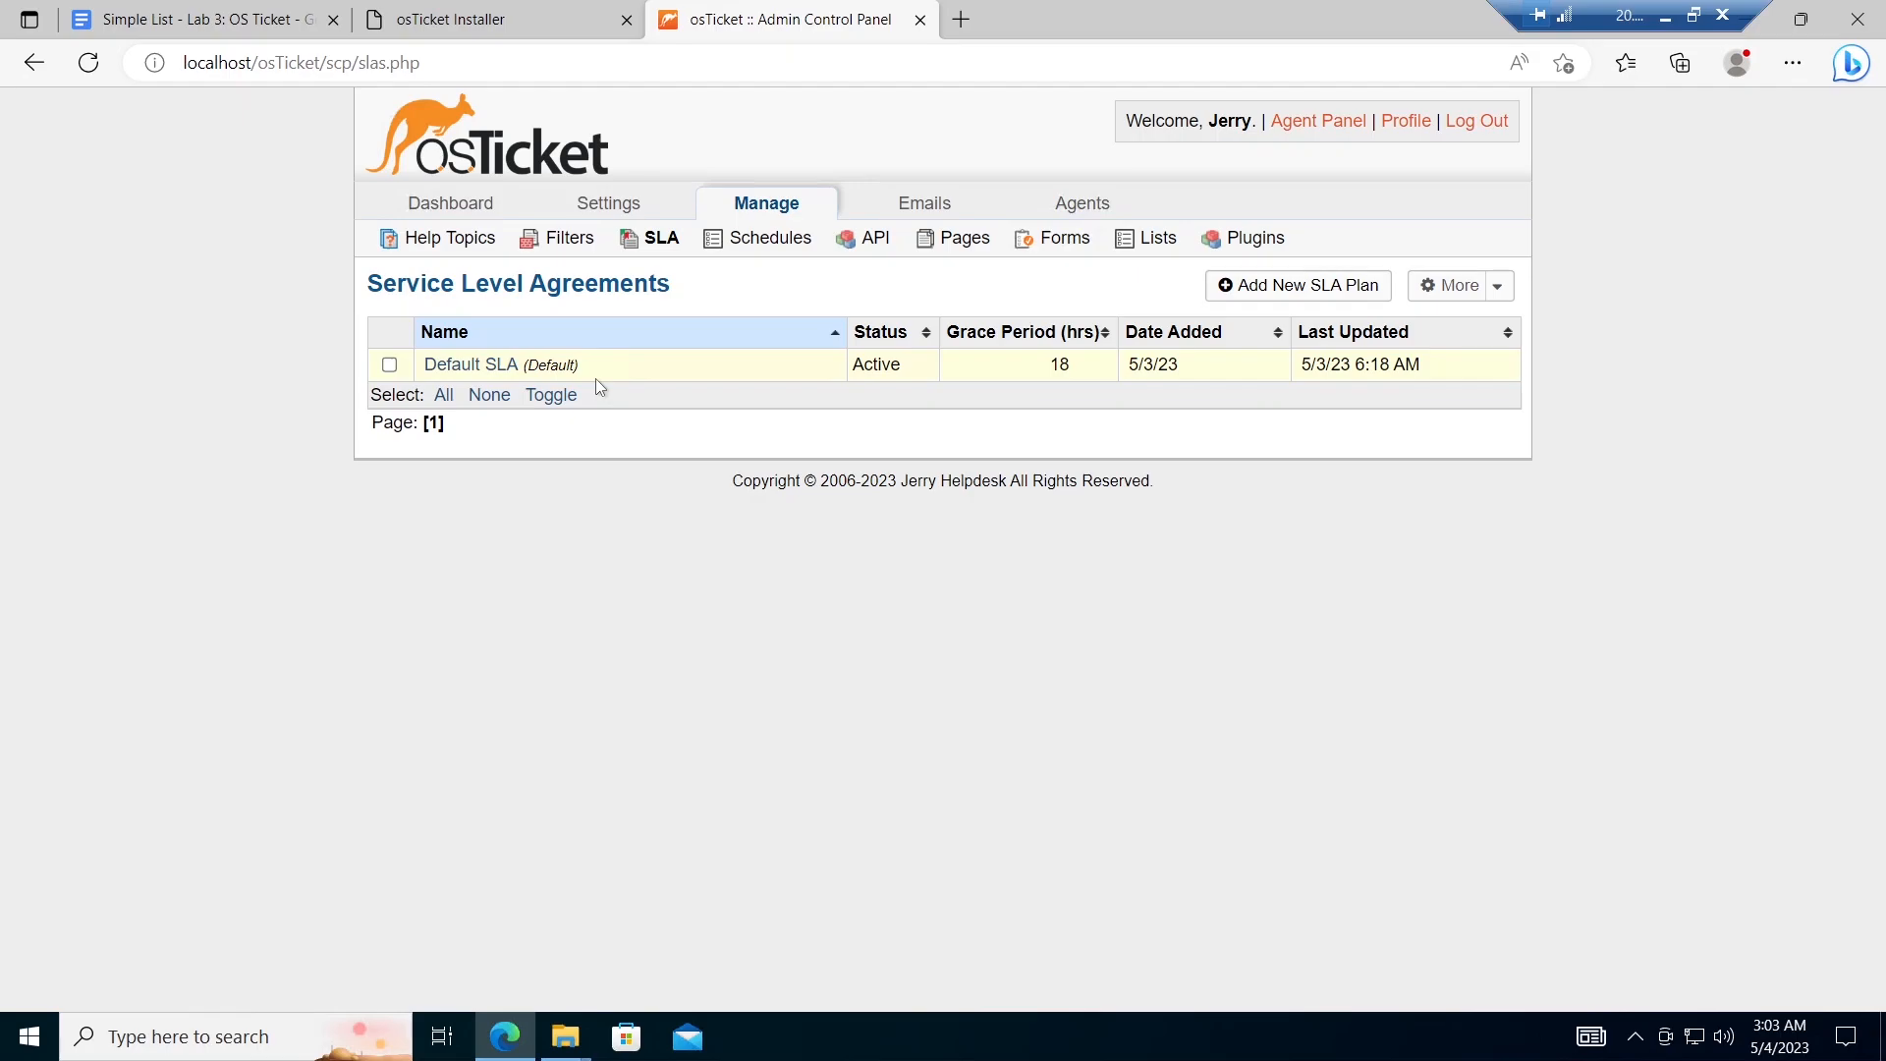
pyautogui.click(1304, 285)
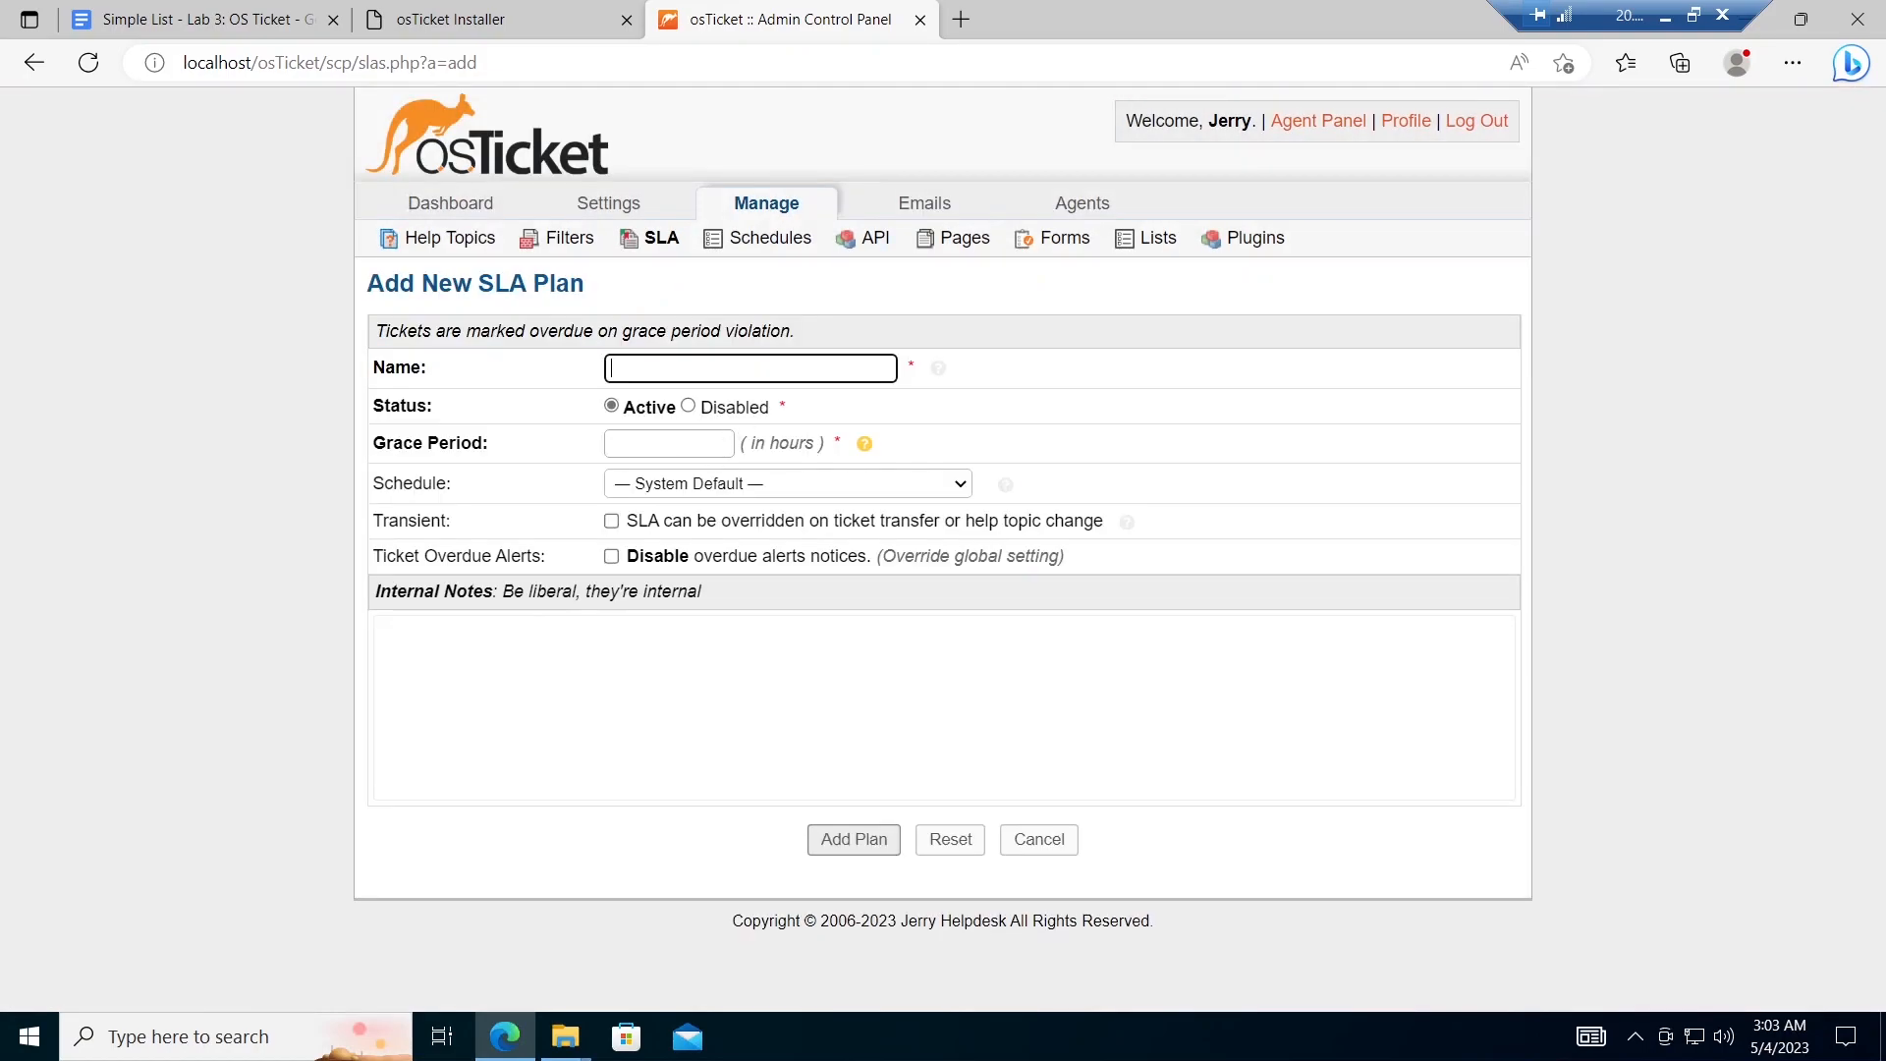
pyautogui.click(751, 368)
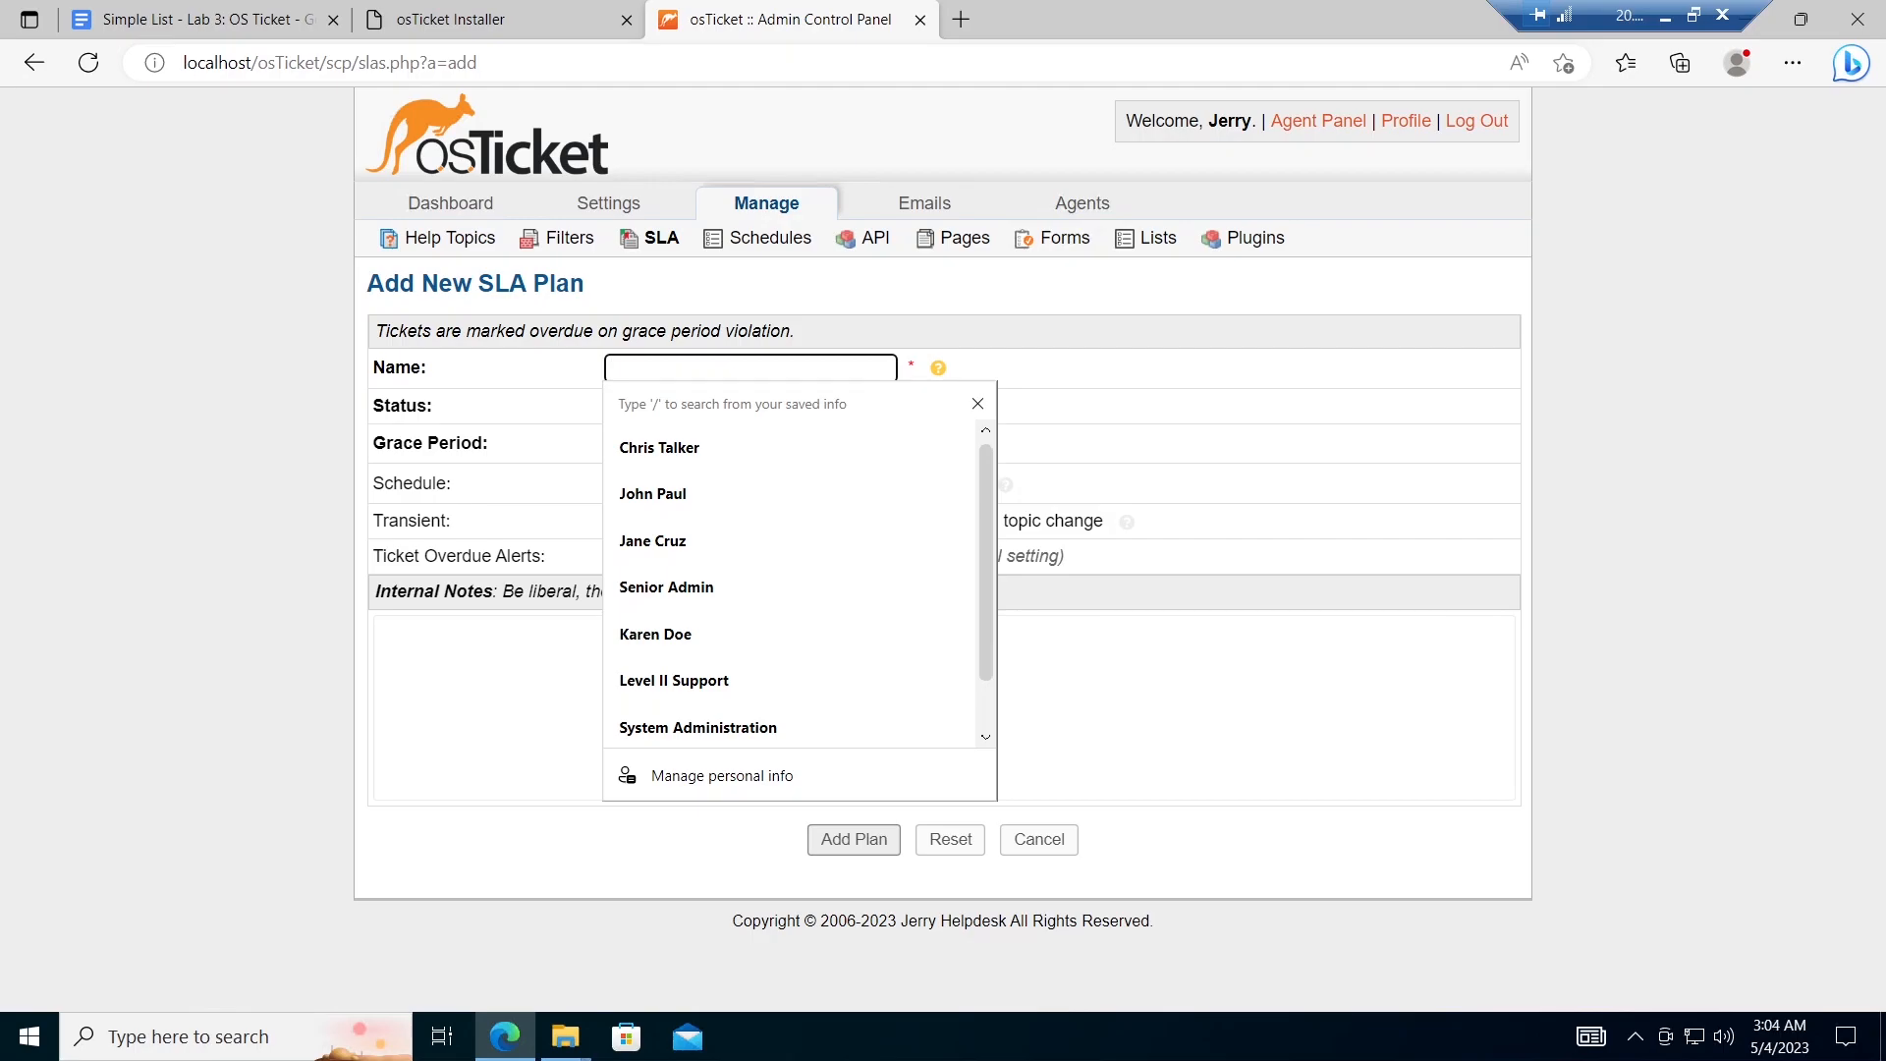
pyautogui.write('S')
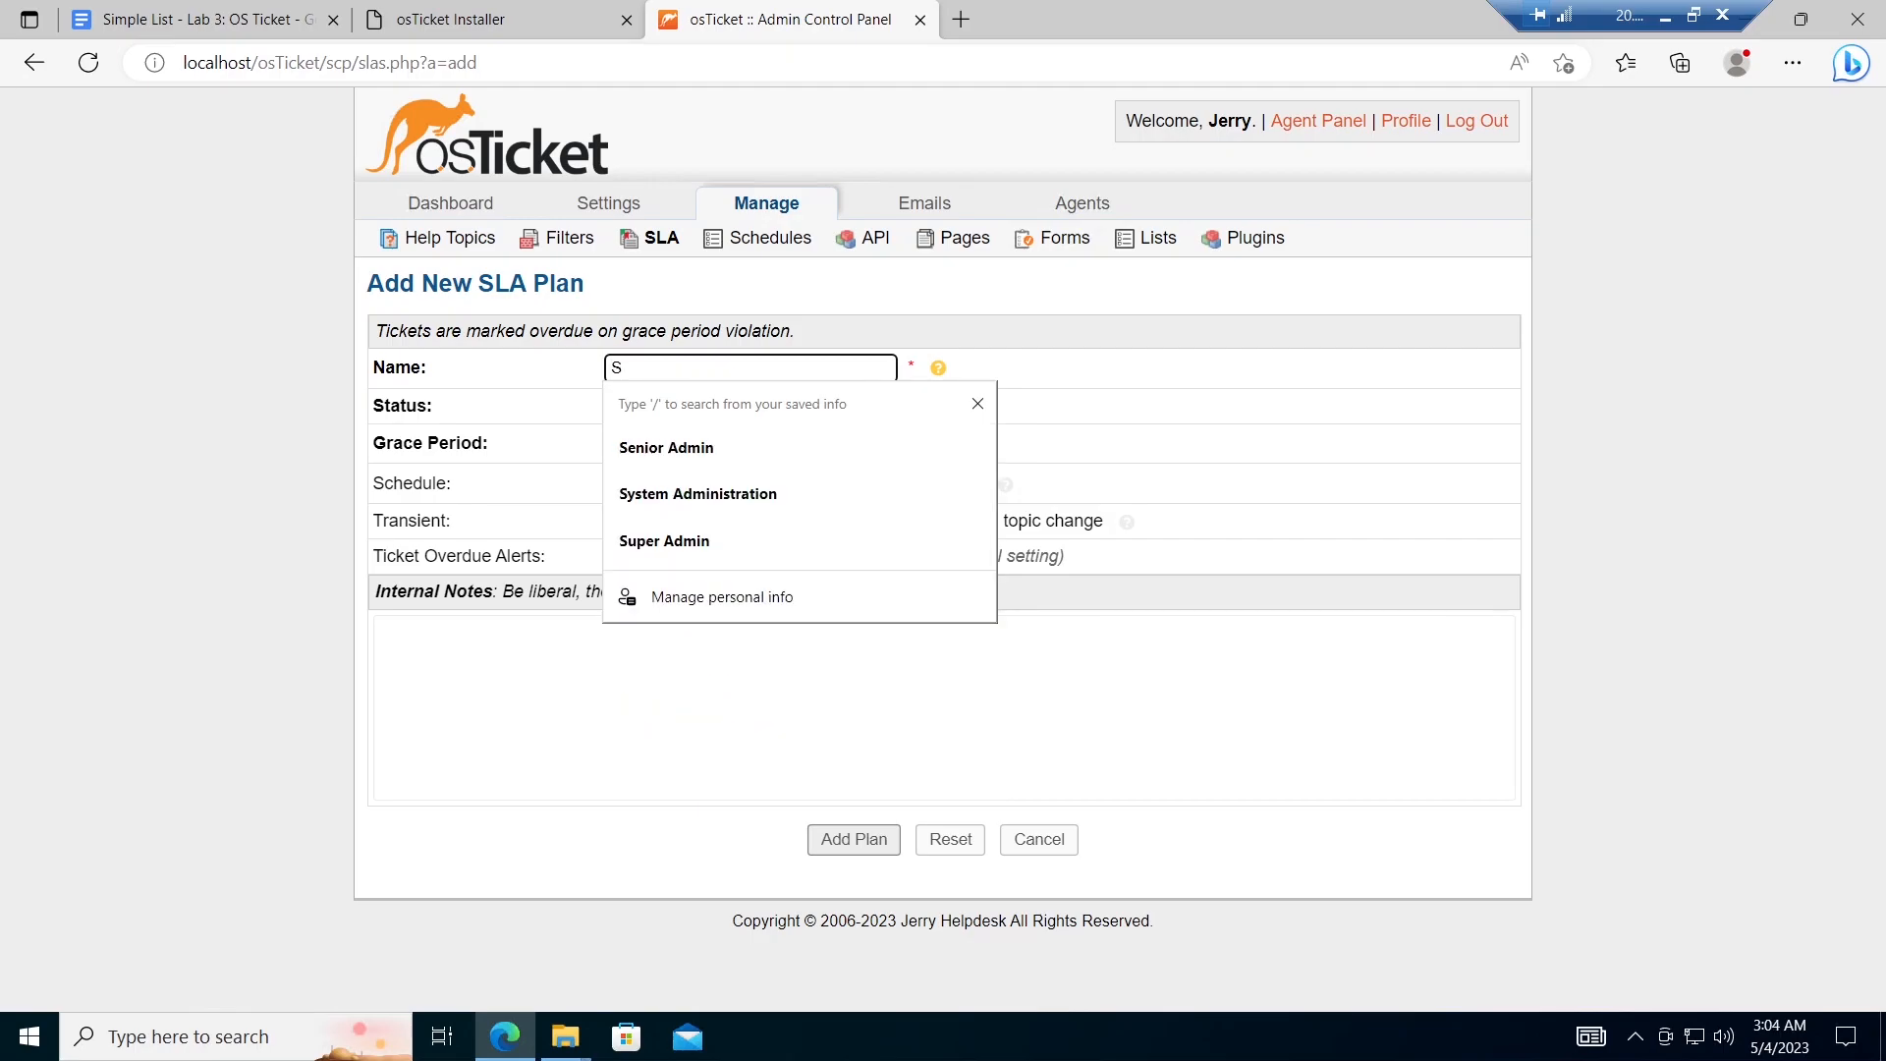
pyautogui.write('EV-A')
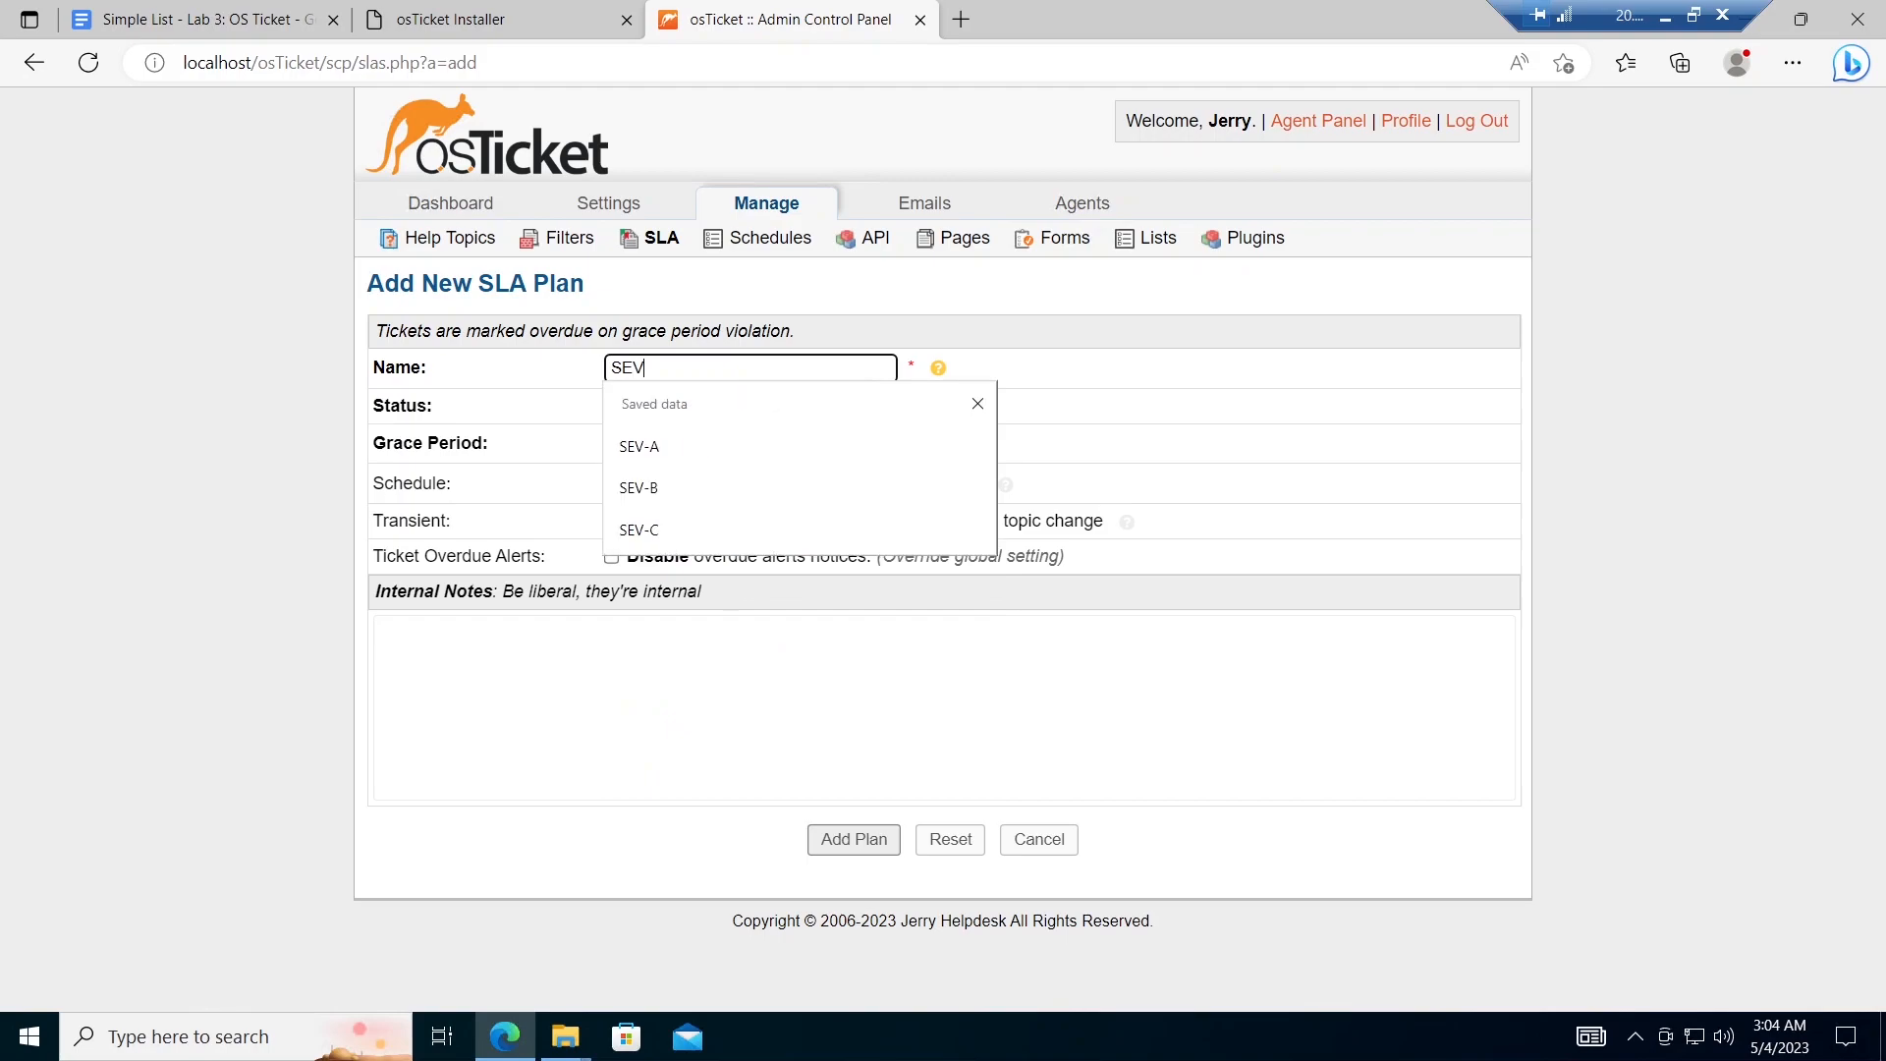
pyautogui.click(708, 448)
# Step: Give the SEV-A plan a grace period of 1 hour and the 24/7 schedule, and add the plan
pyautogui.click(661, 446)
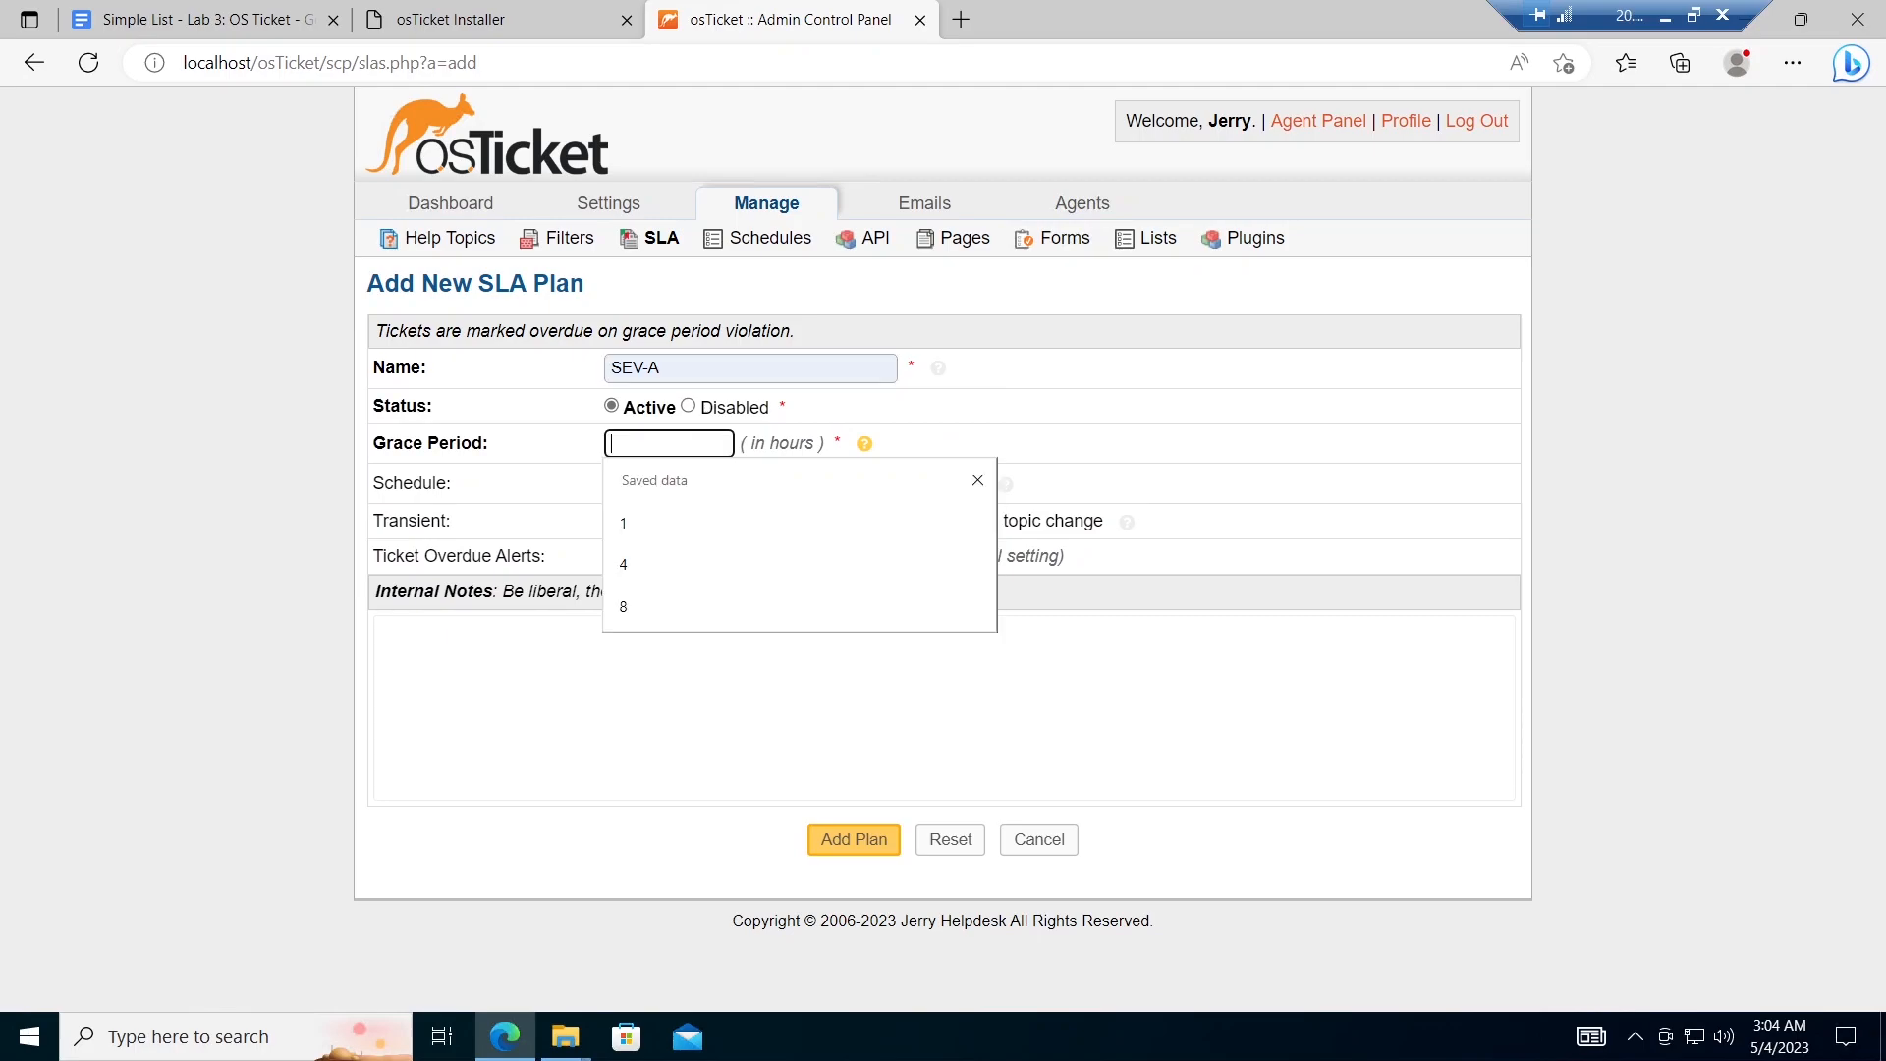
pyautogui.click(629, 525)
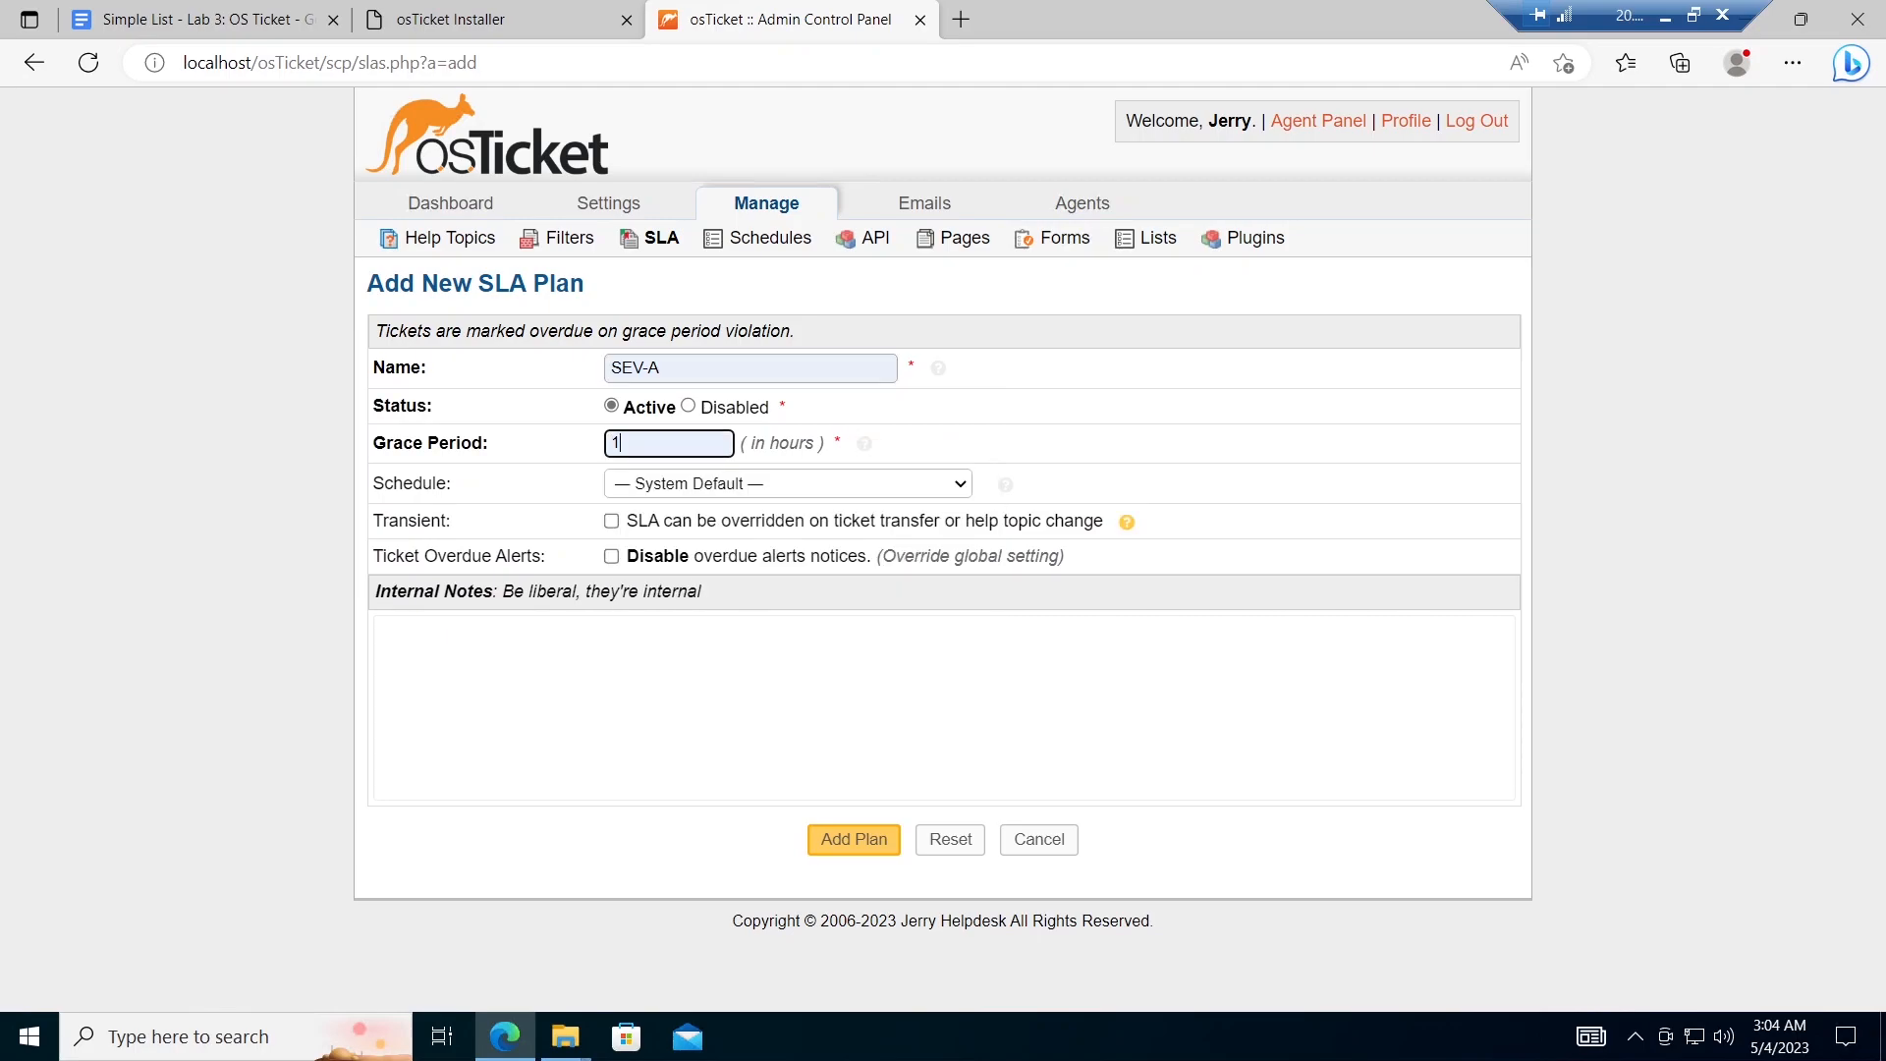
pyautogui.click(702, 483)
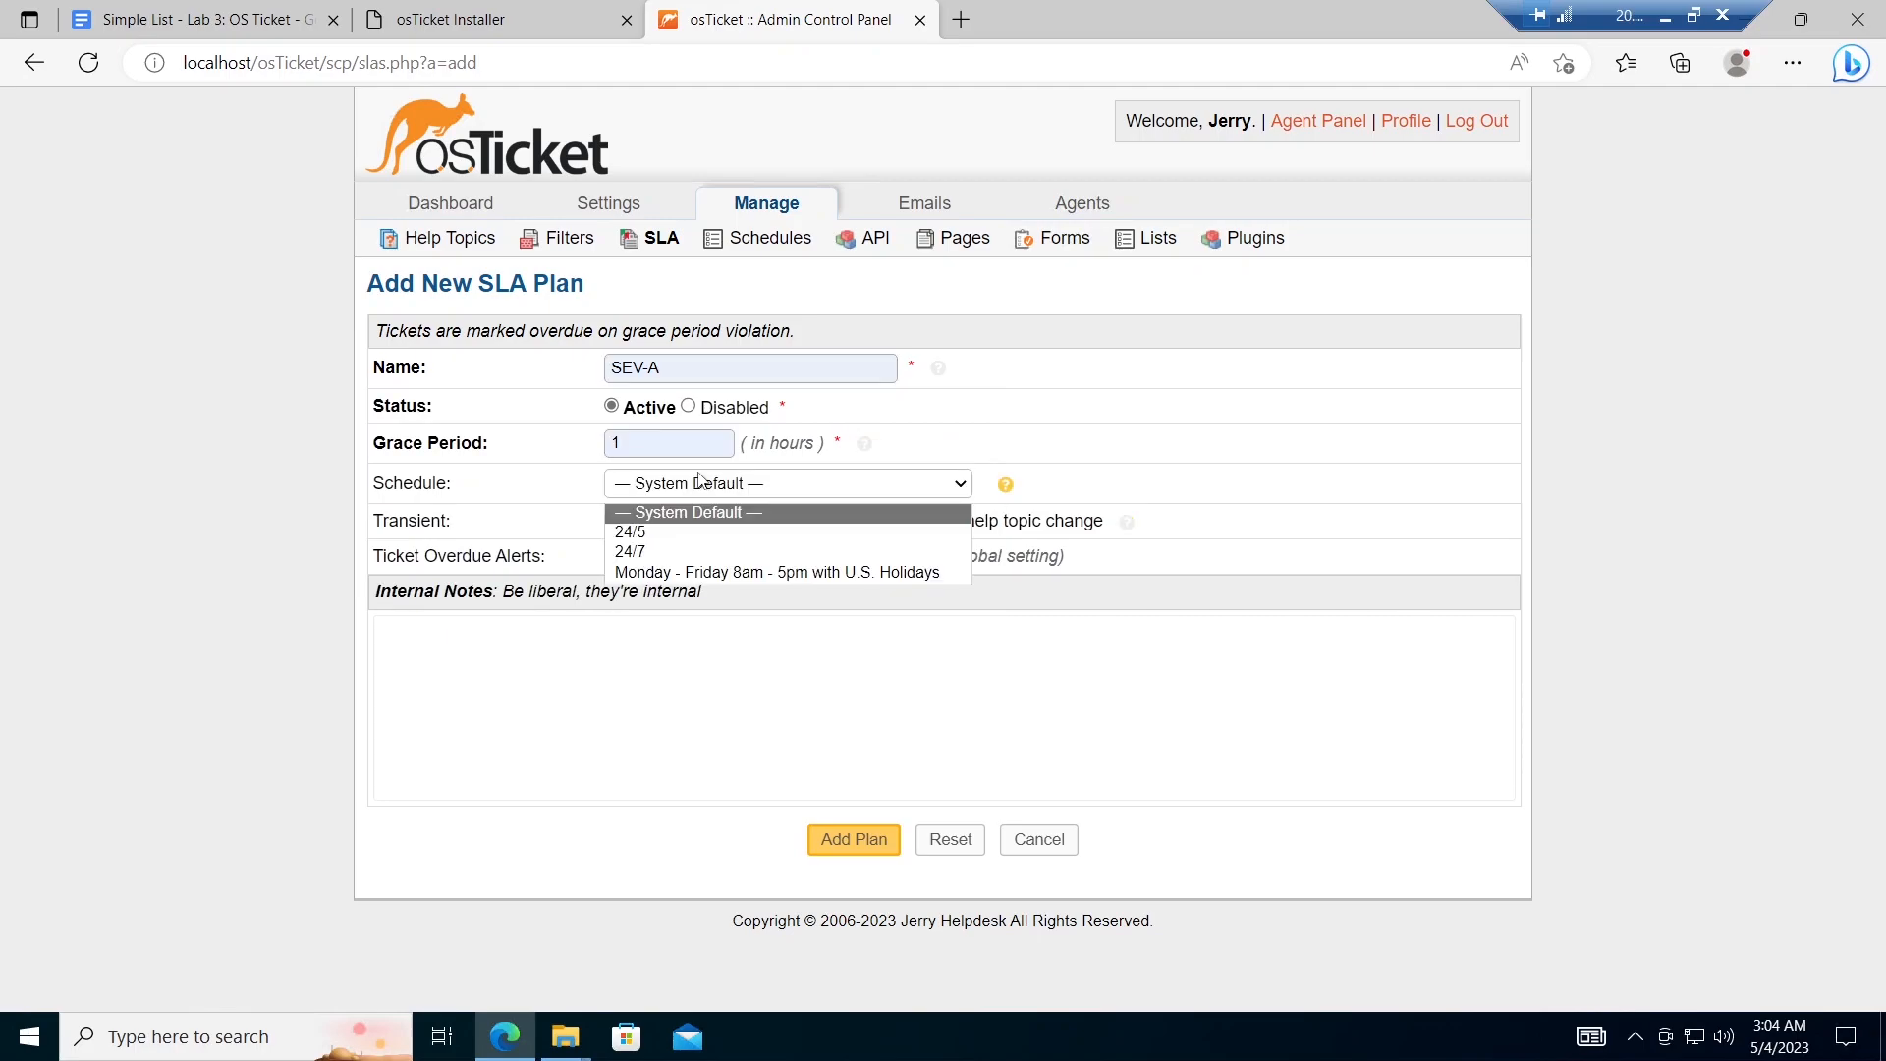
pyautogui.click(678, 552)
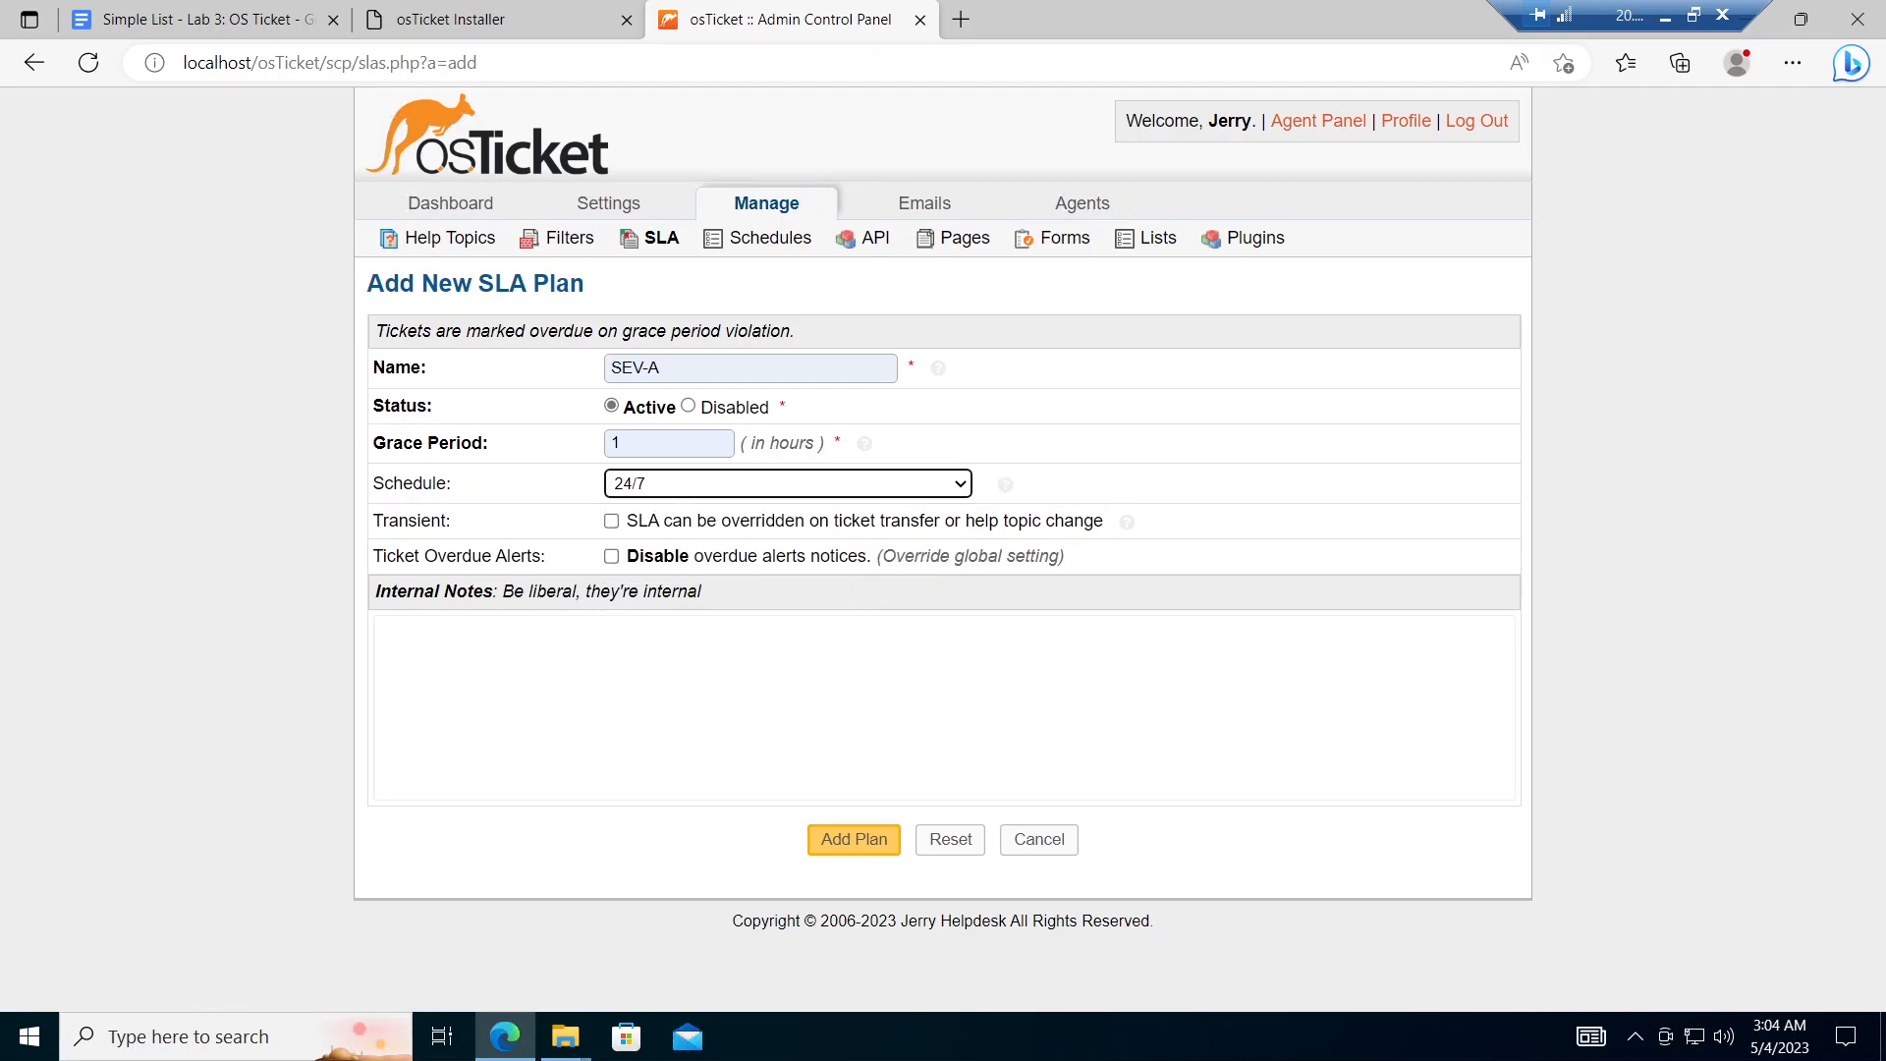
pyautogui.click(877, 847)
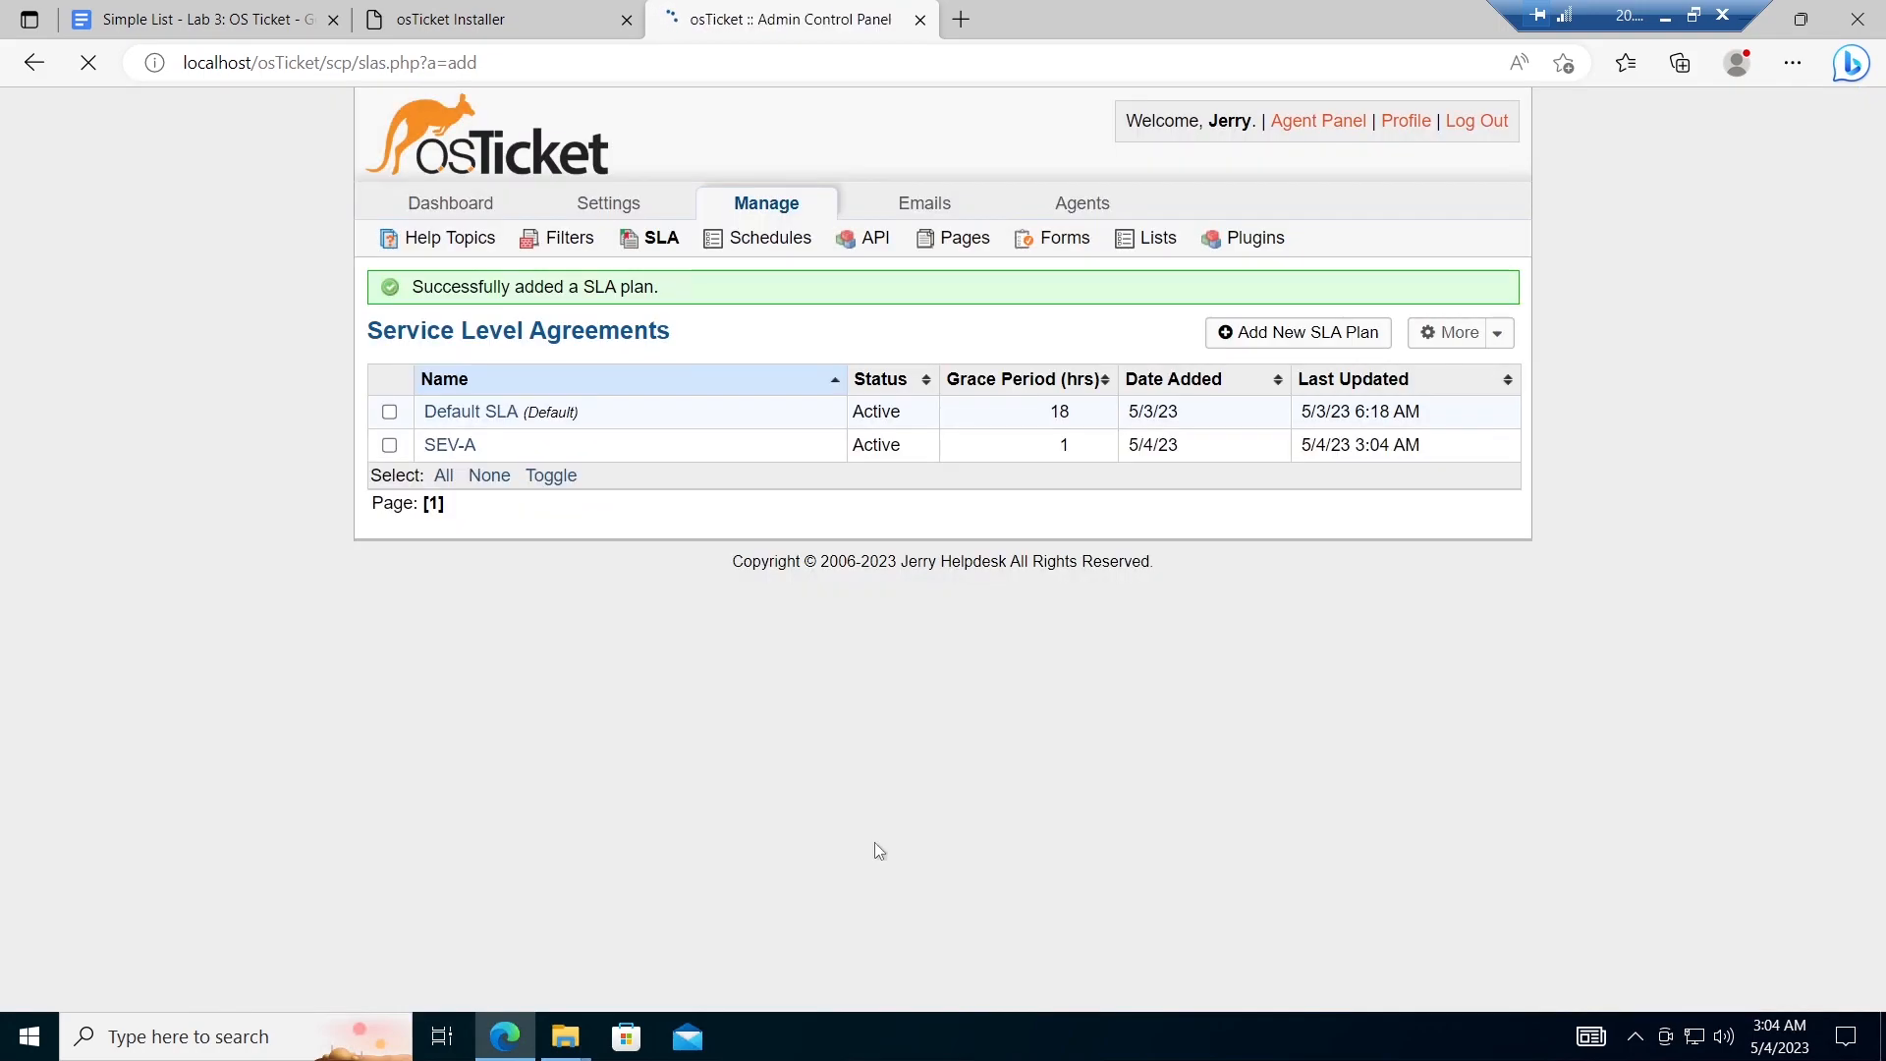
# Step: Add an SLA plan named SEV-B with a grace period of 4 hours and the 24/7 schedule
pyautogui.click(1307, 338)
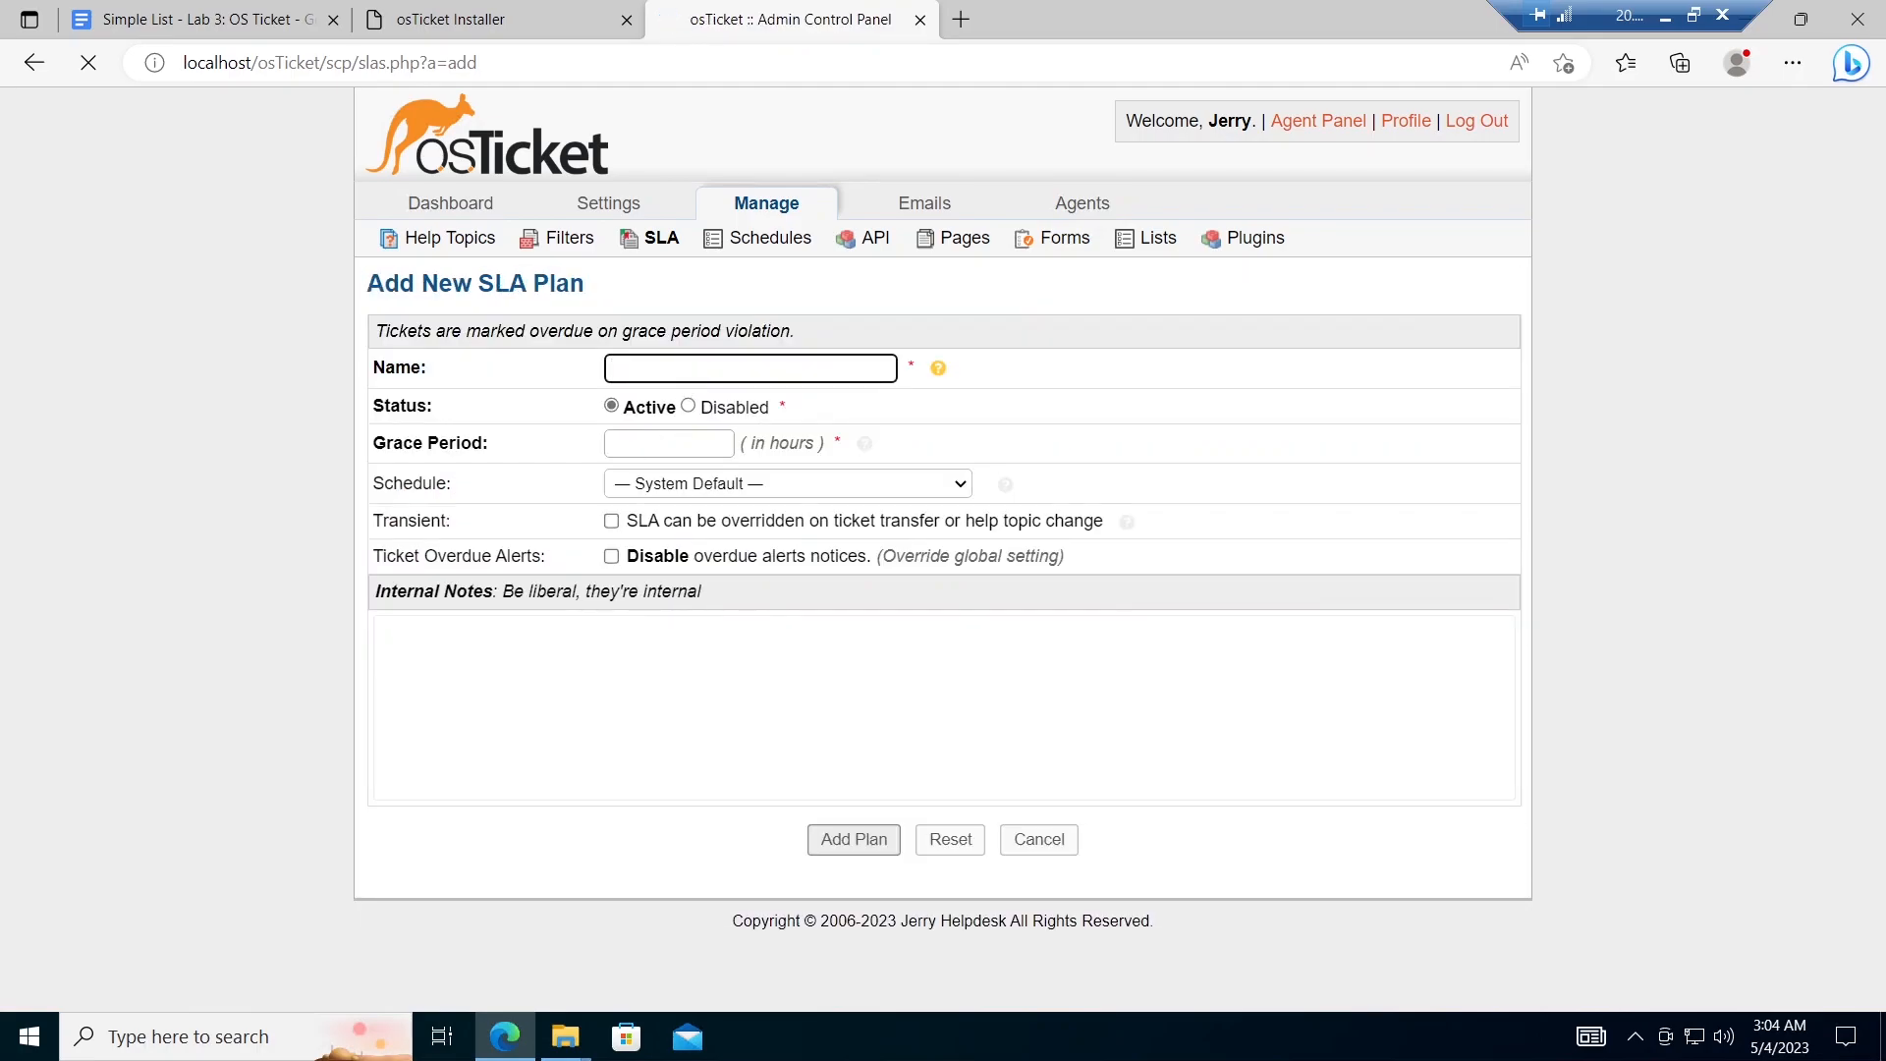
pyautogui.click(750, 368)
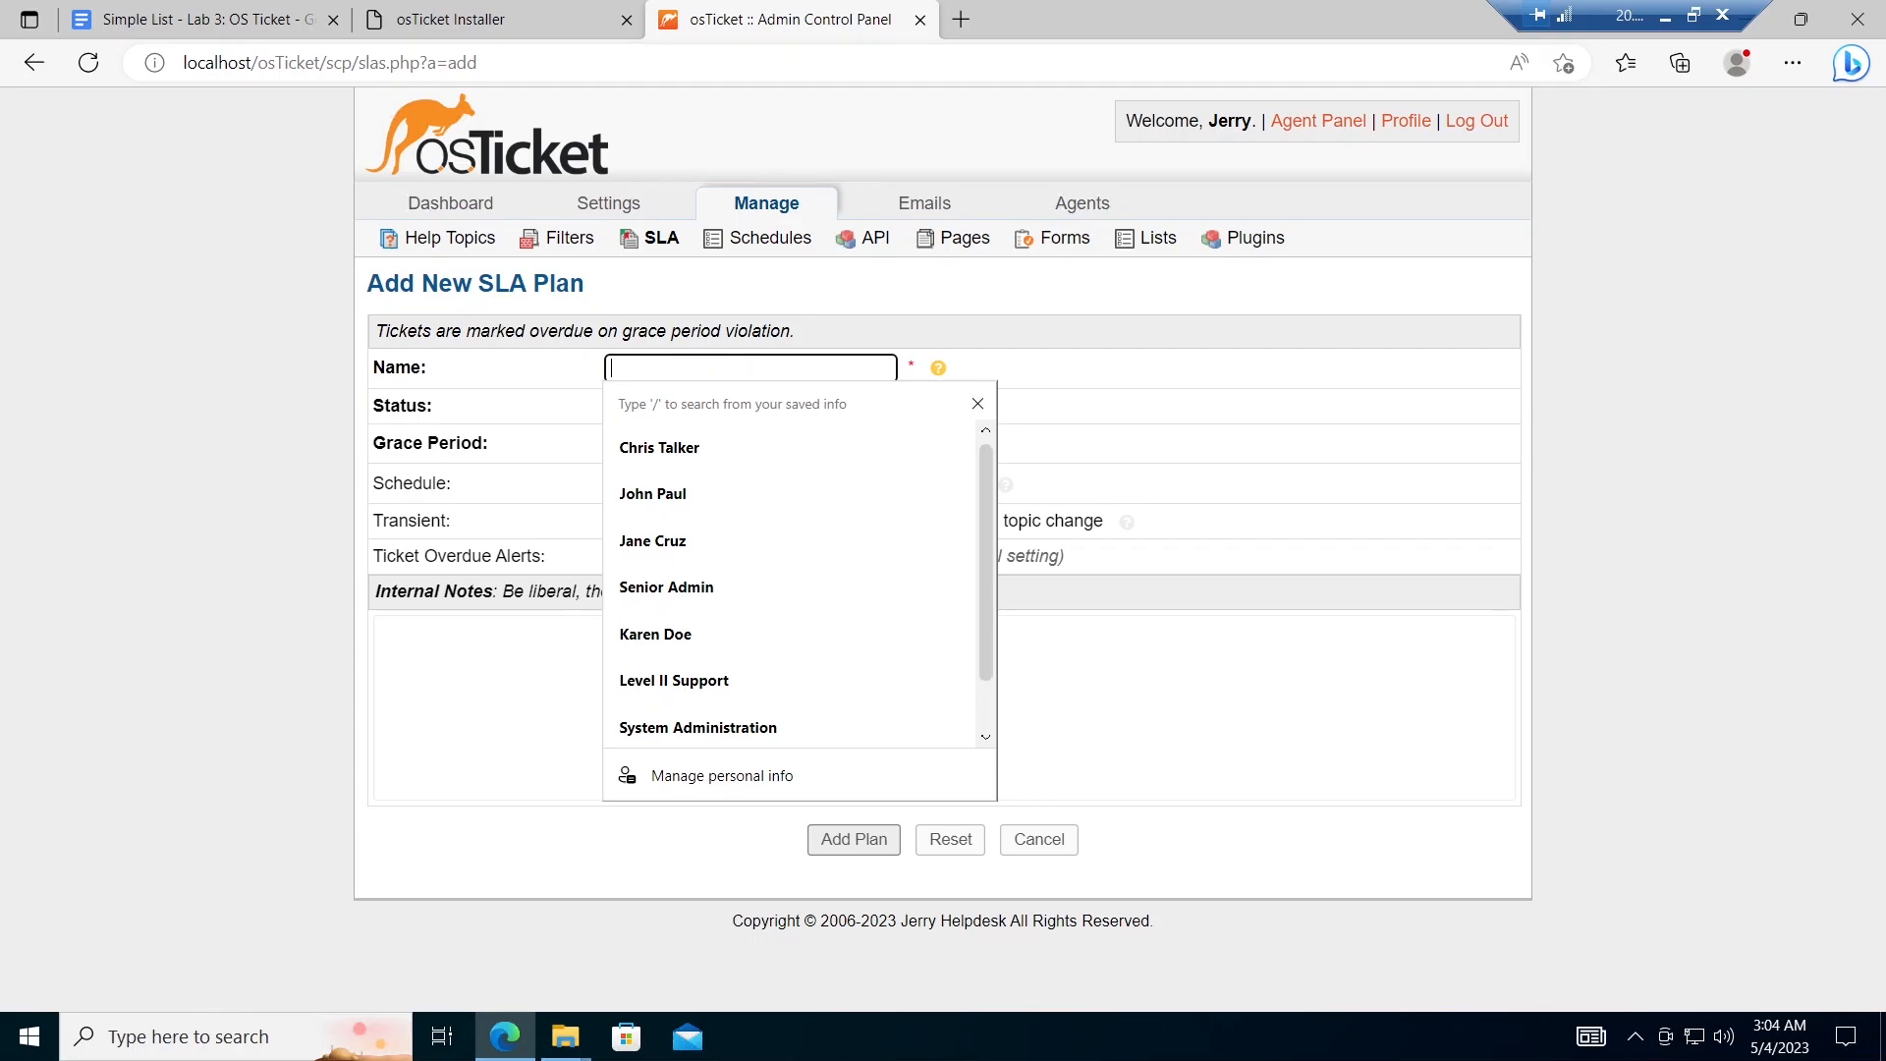
pyautogui.write('SEV-B')
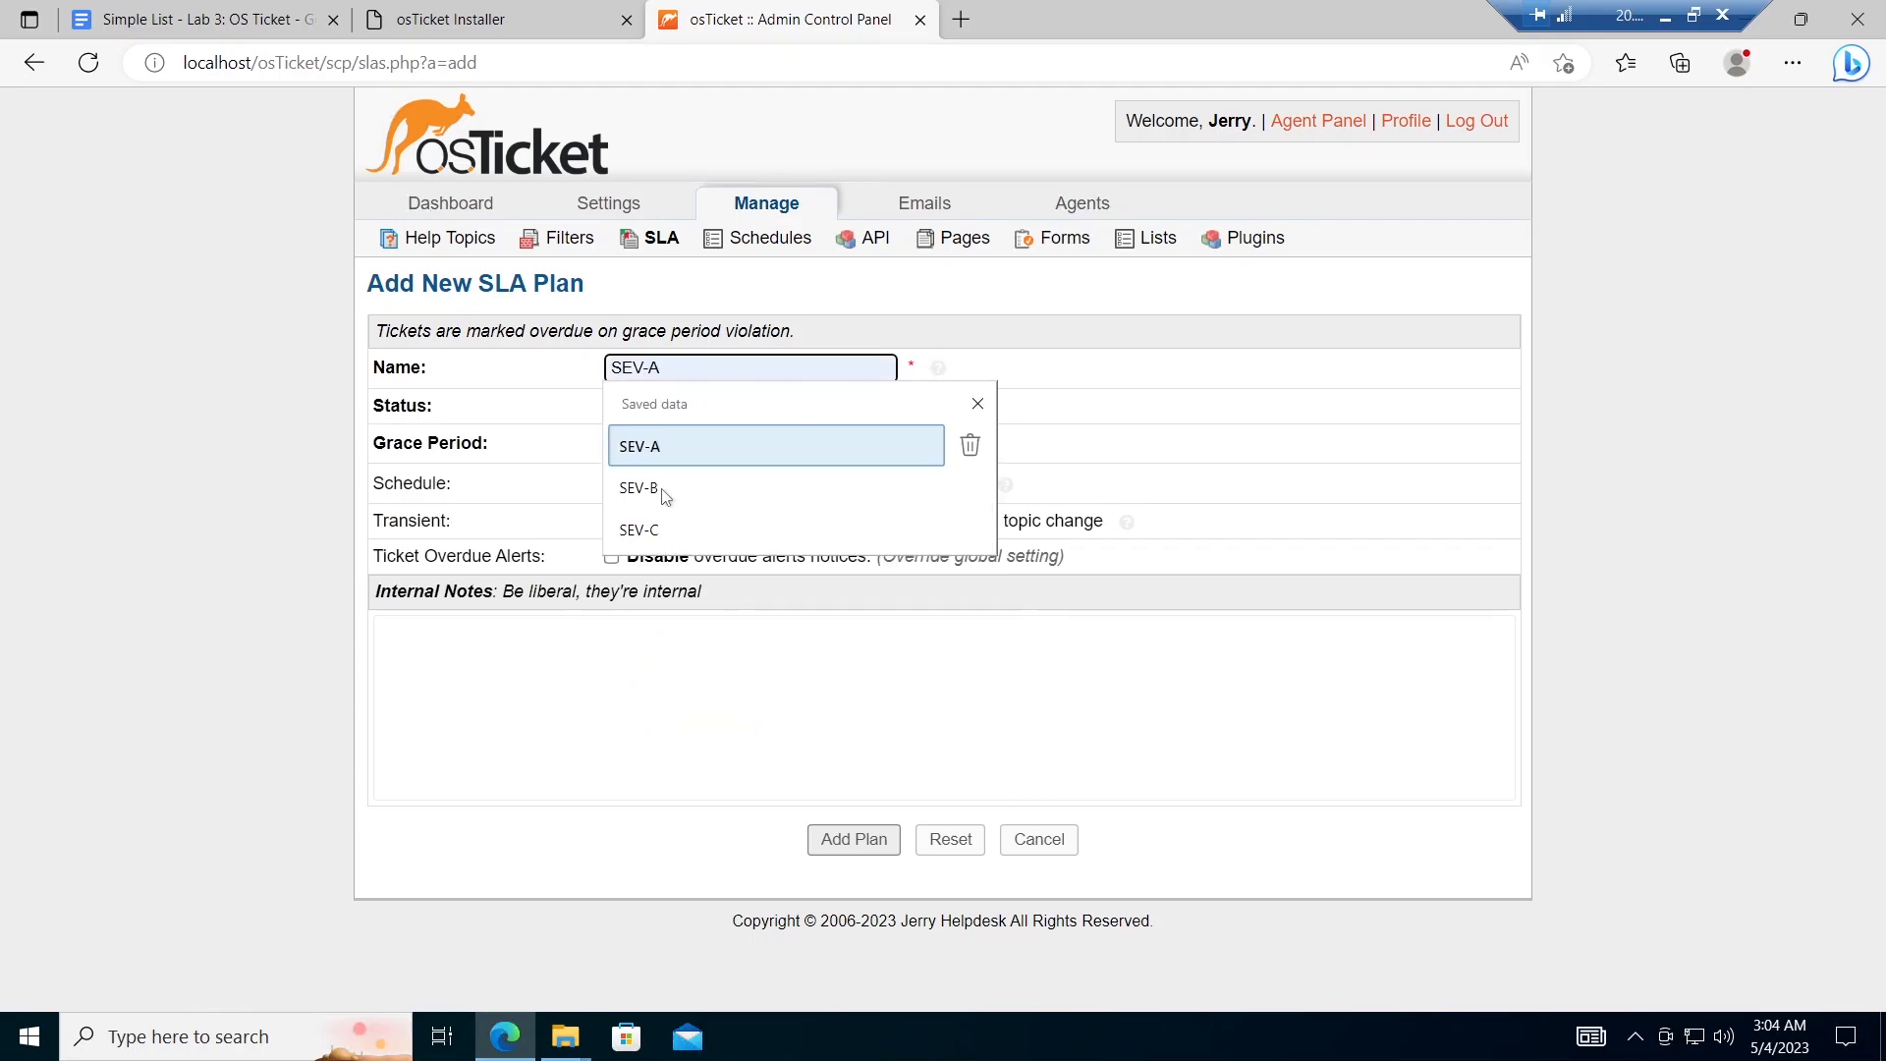
pyautogui.click(662, 487)
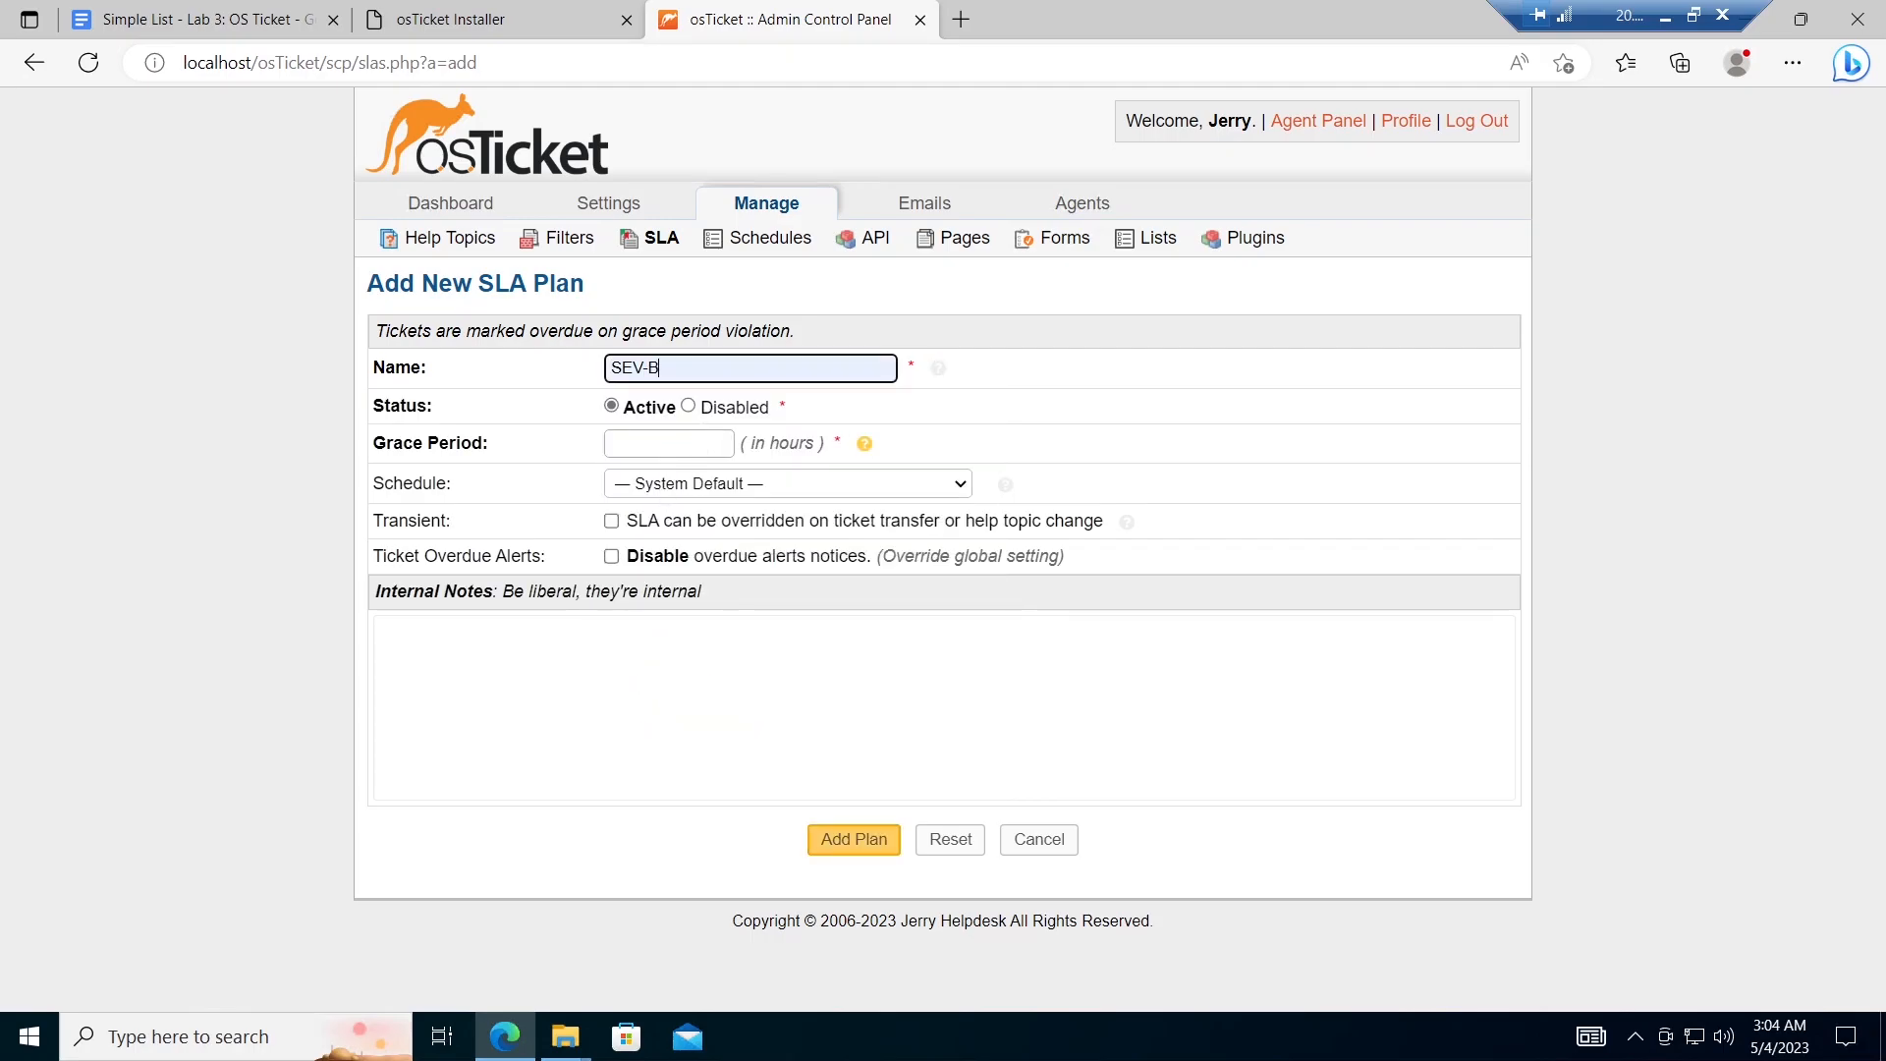
pyautogui.click(668, 443)
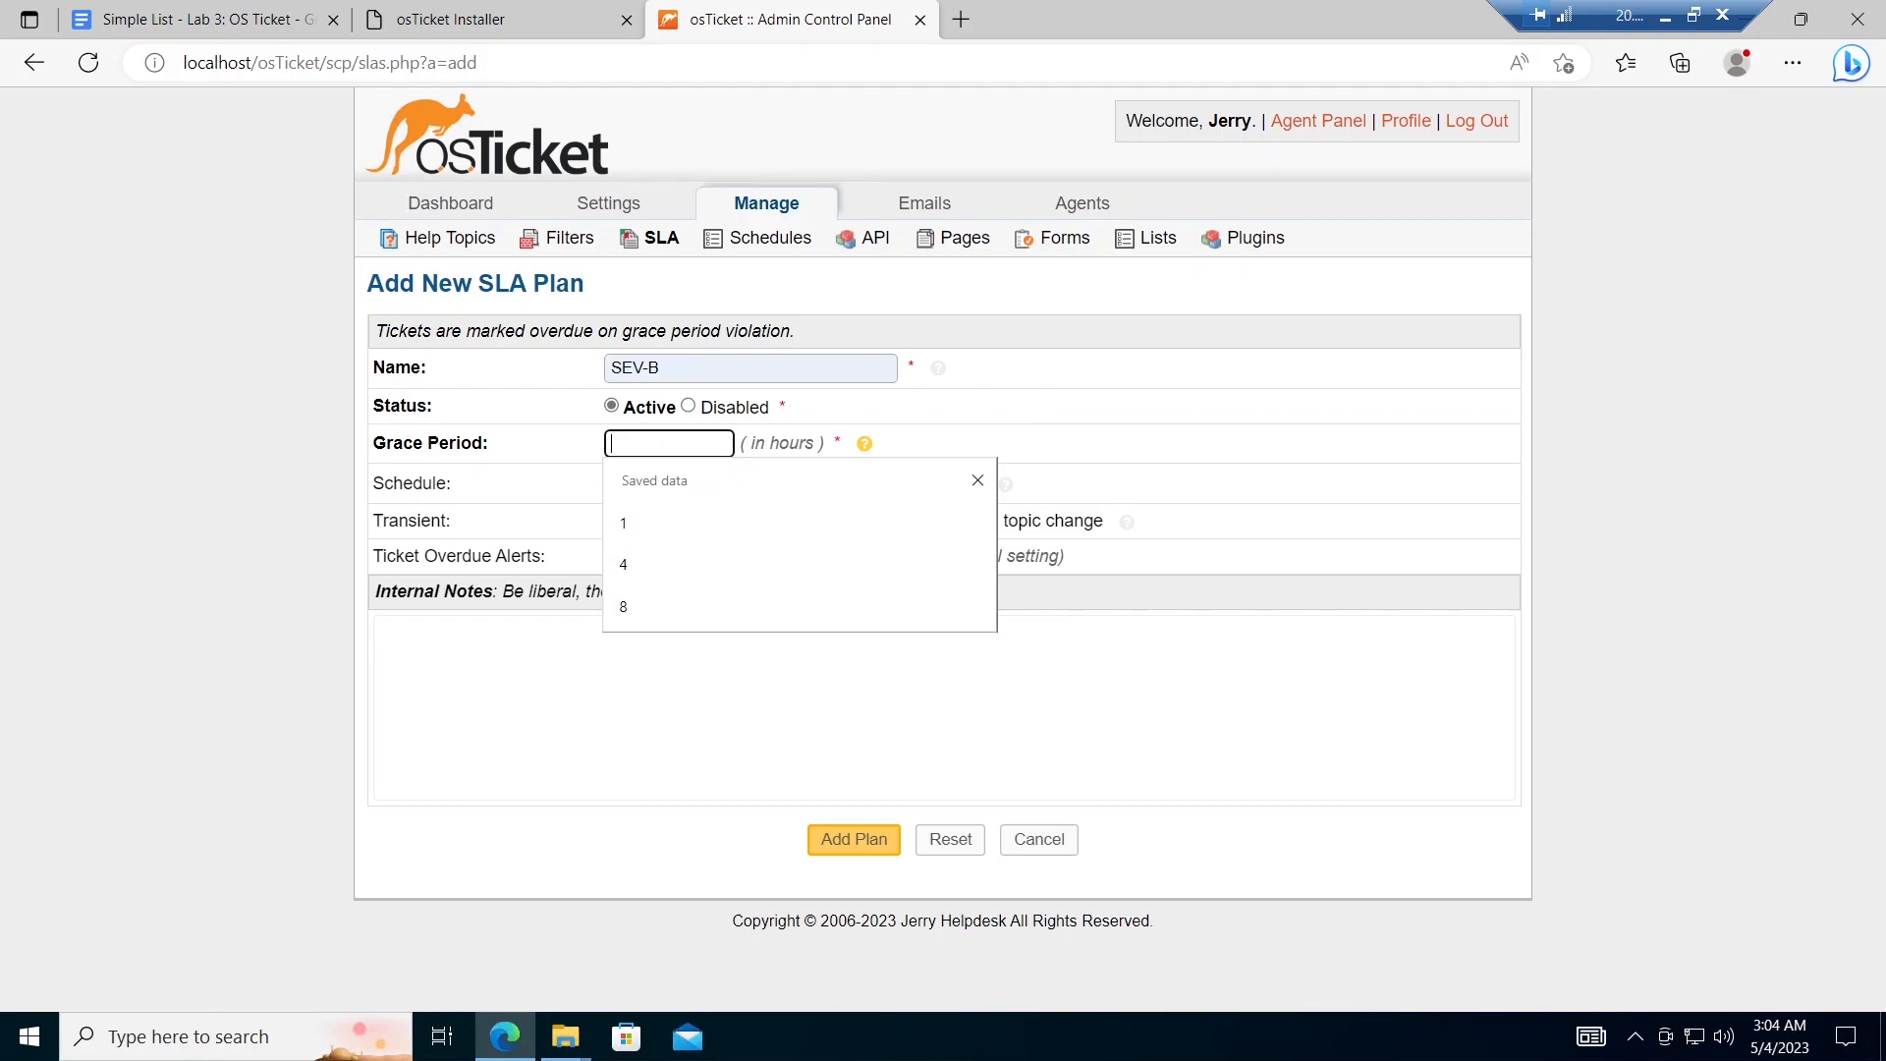
pyautogui.click(628, 563)
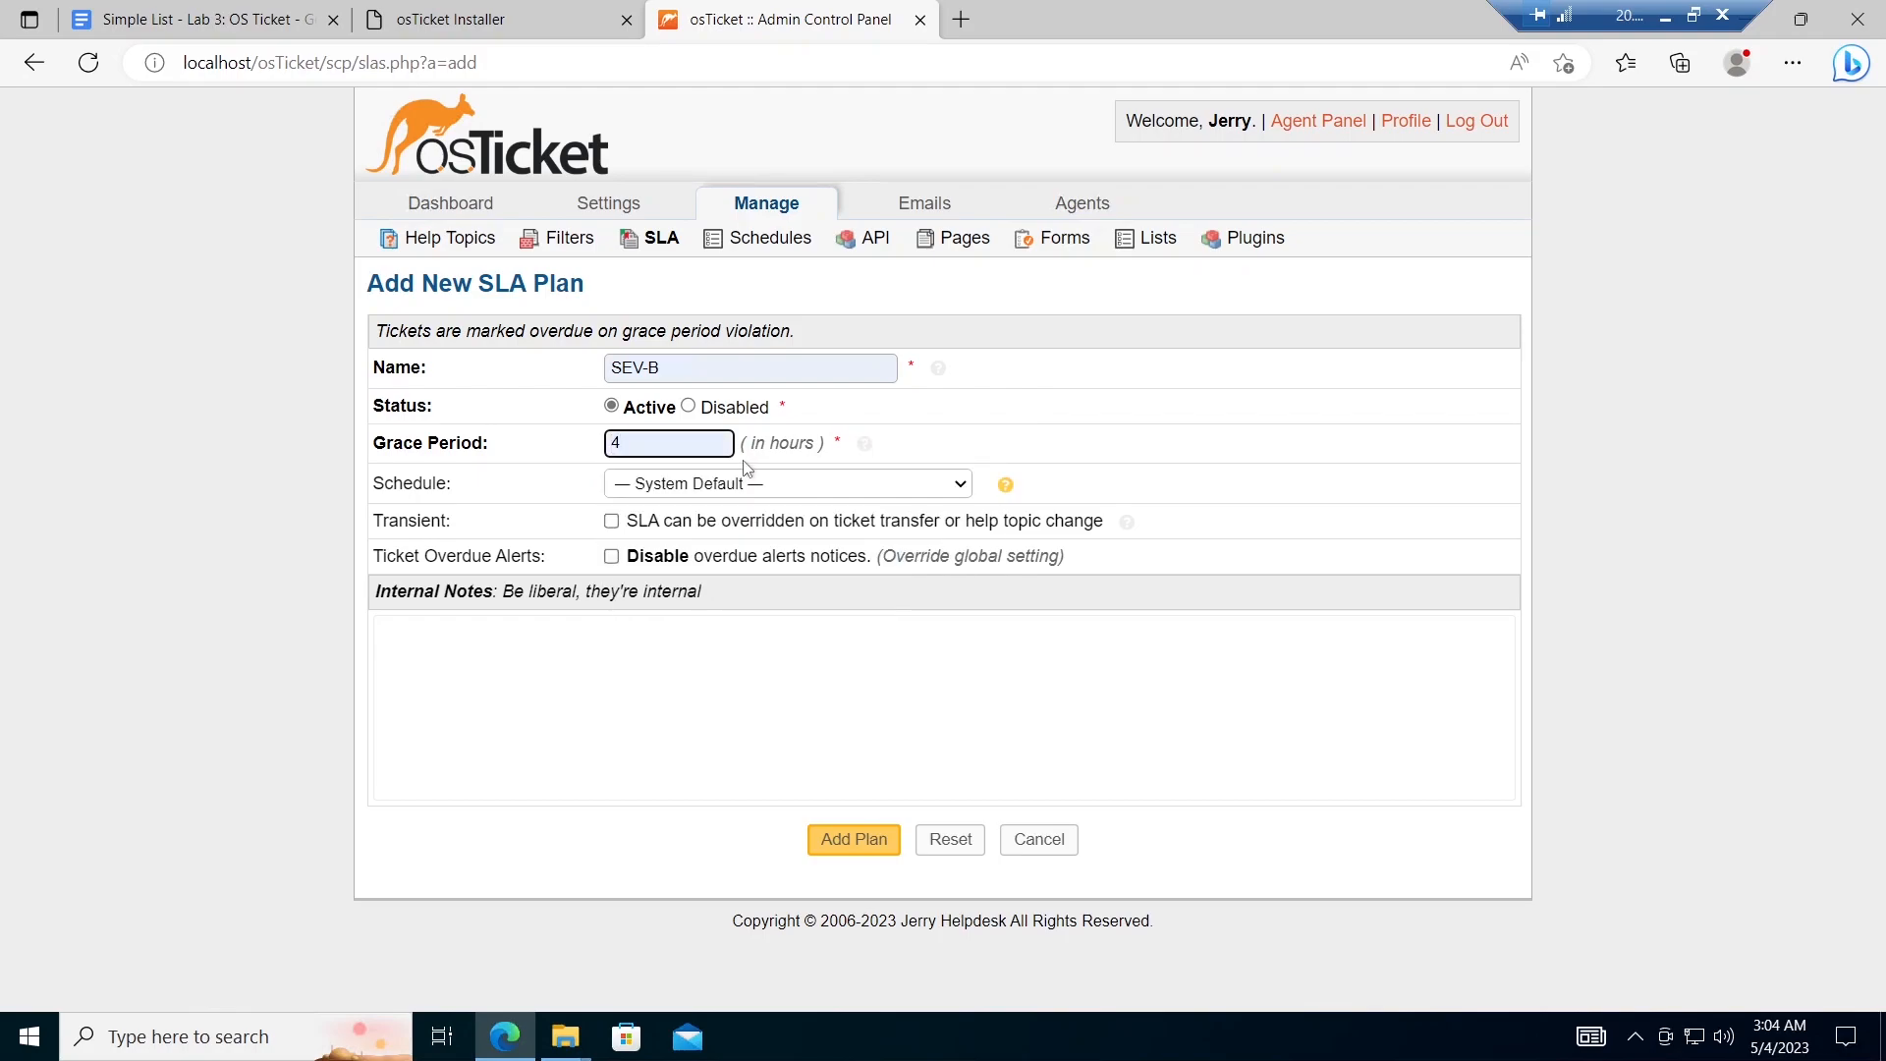
pyautogui.click(749, 487)
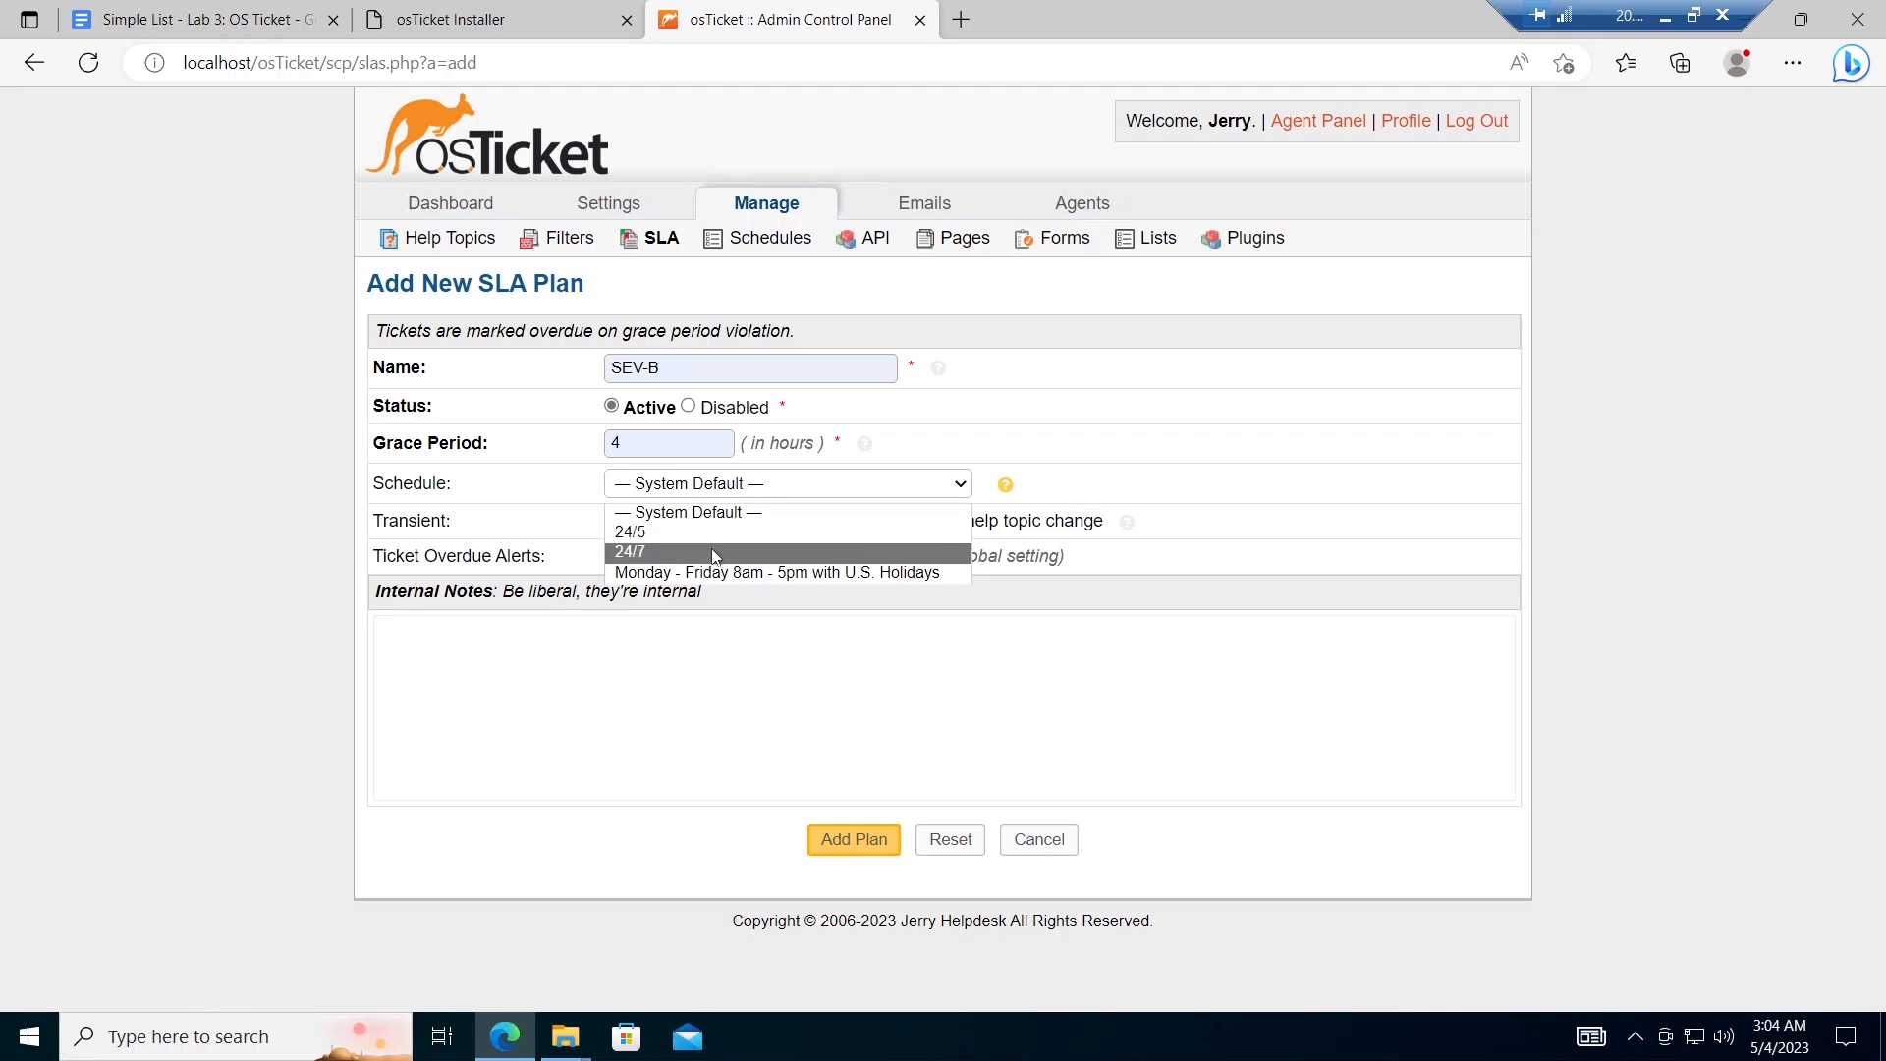
pyautogui.click(714, 553)
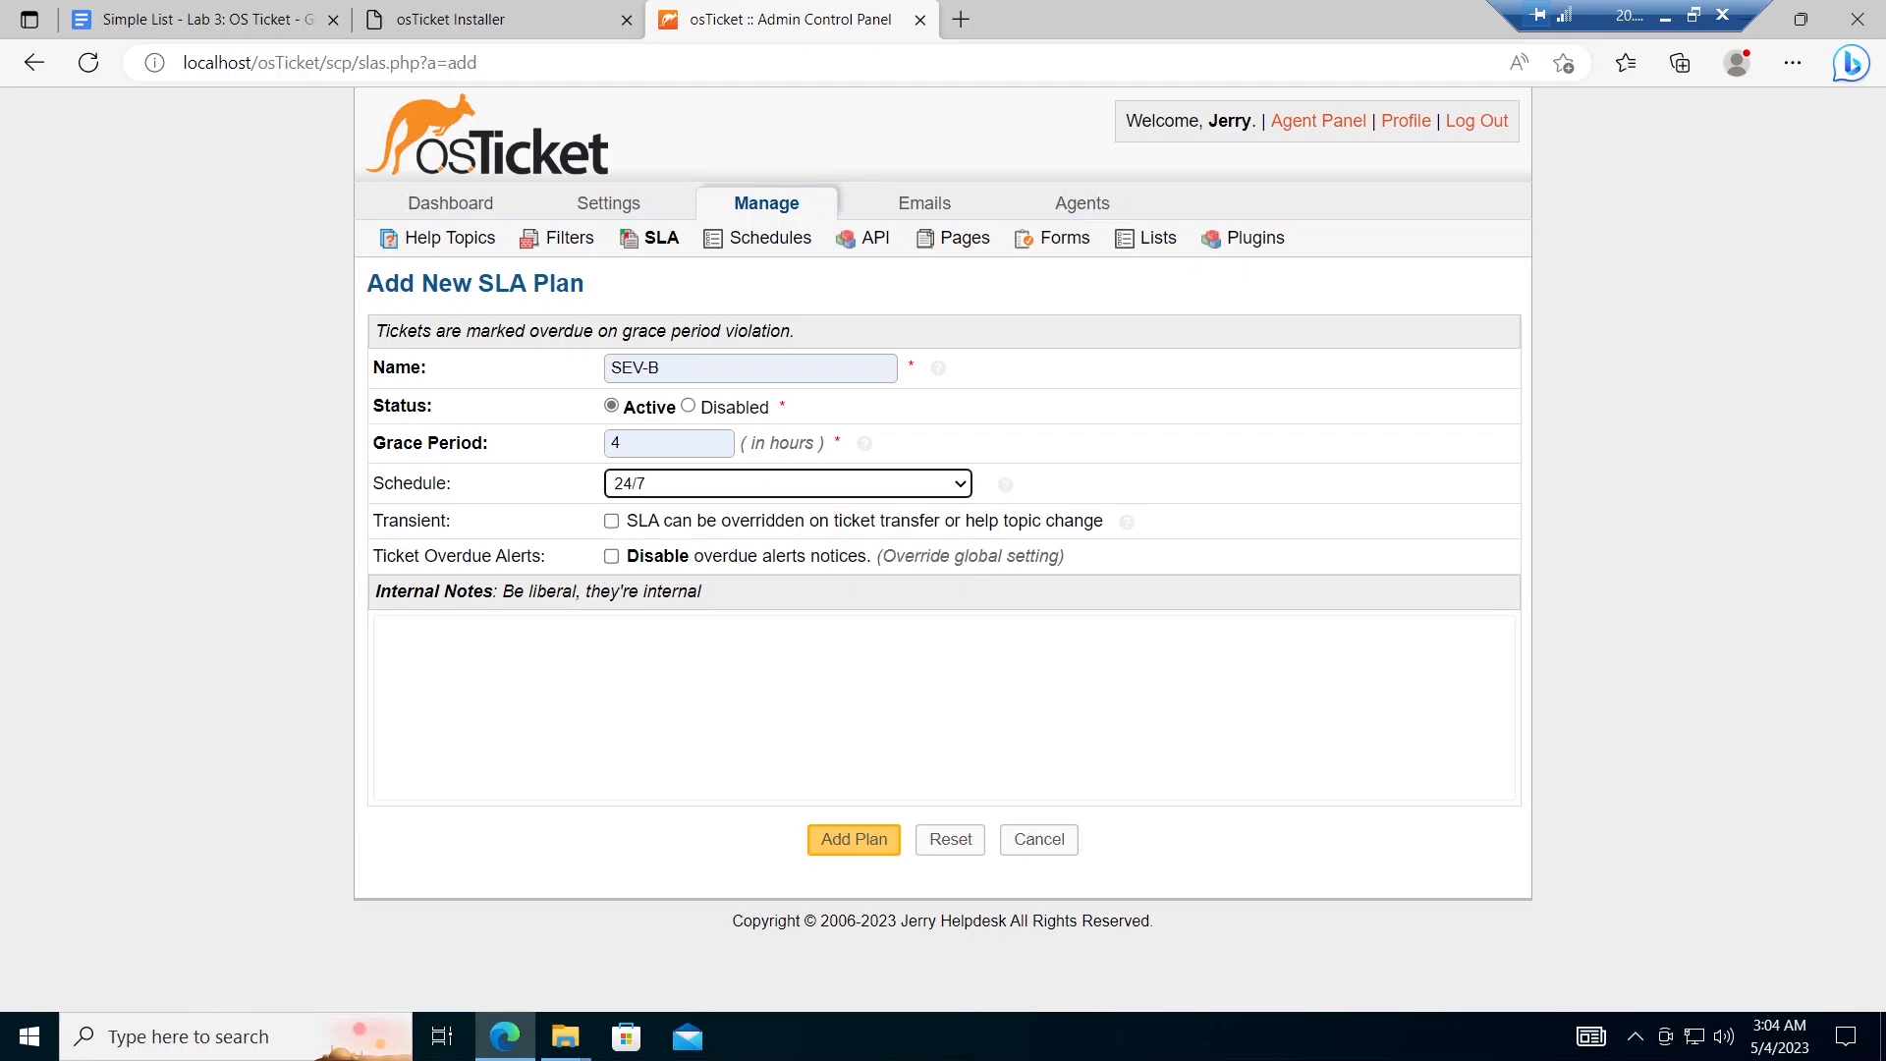
pyautogui.click(841, 840)
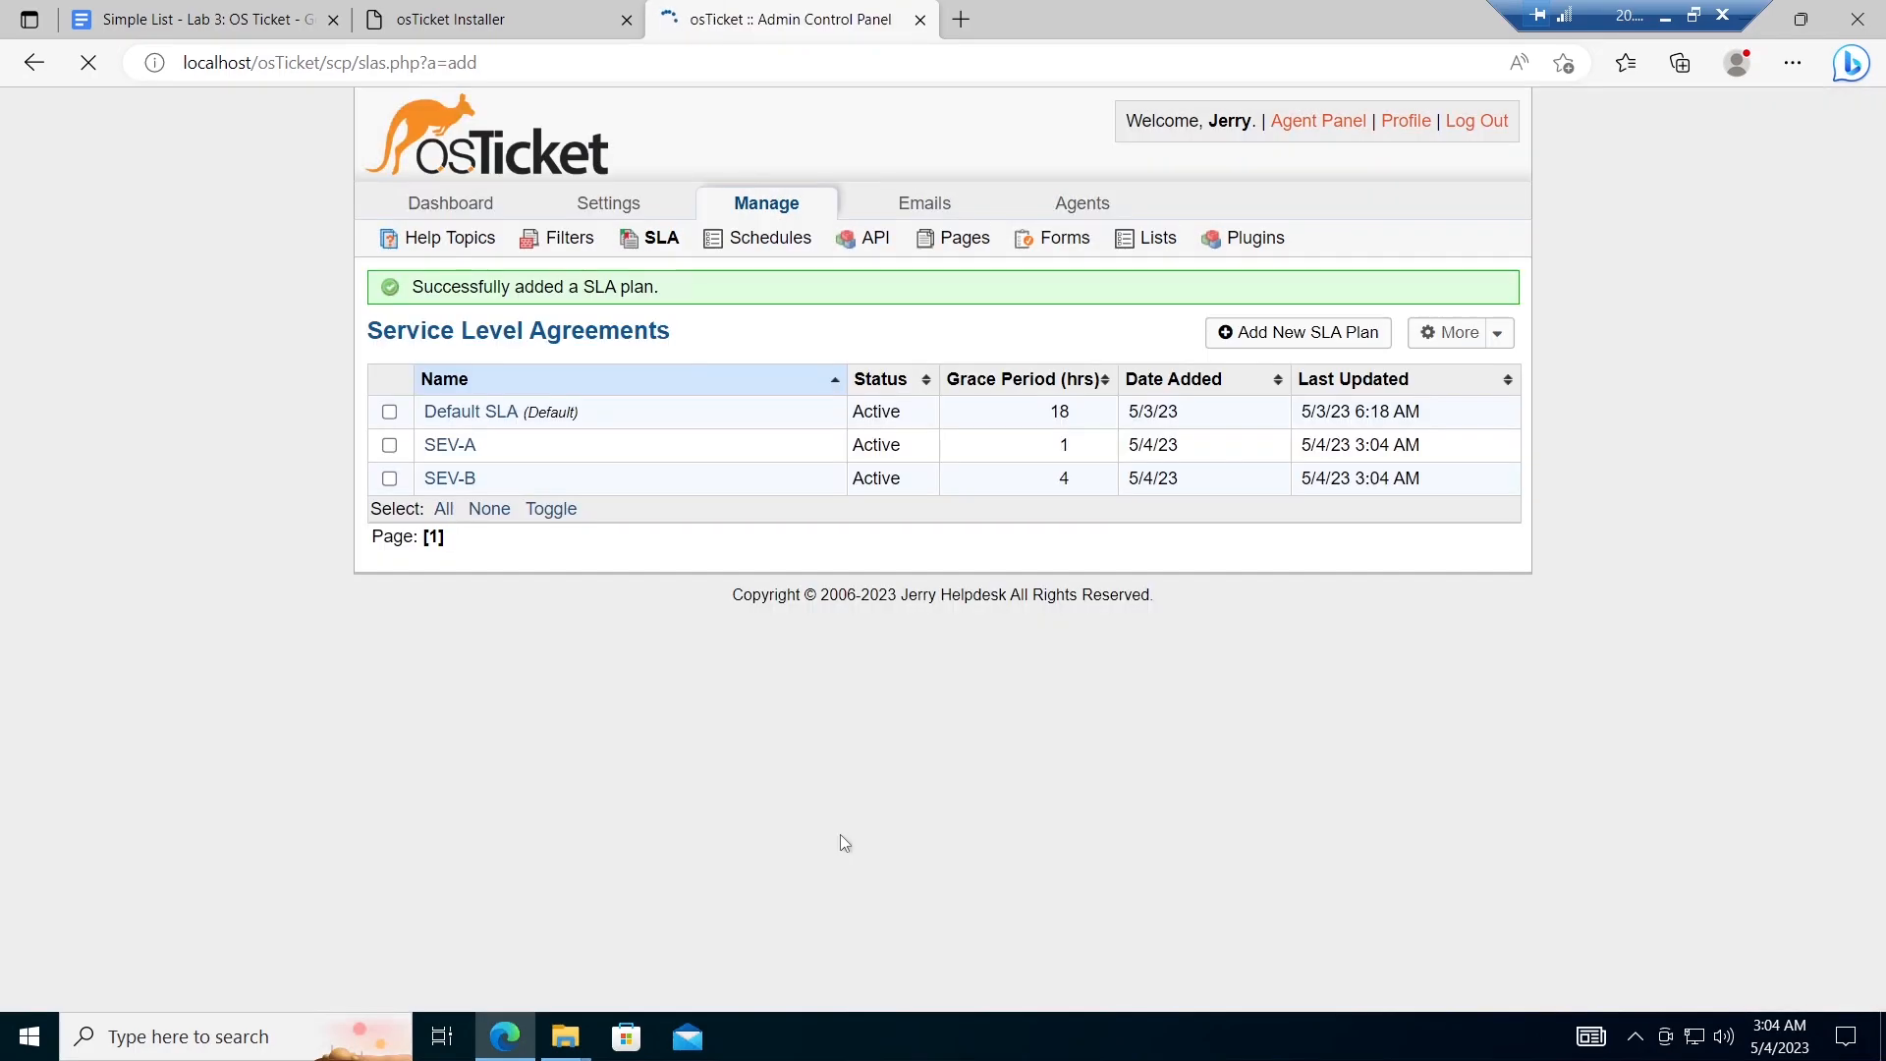
# Step: Add an SLA plan named SEV-C with a grace period of 8 hours and the Monday - Friday 8am - 5pm with U.S. Holidays schedule
pyautogui.click(1346, 348)
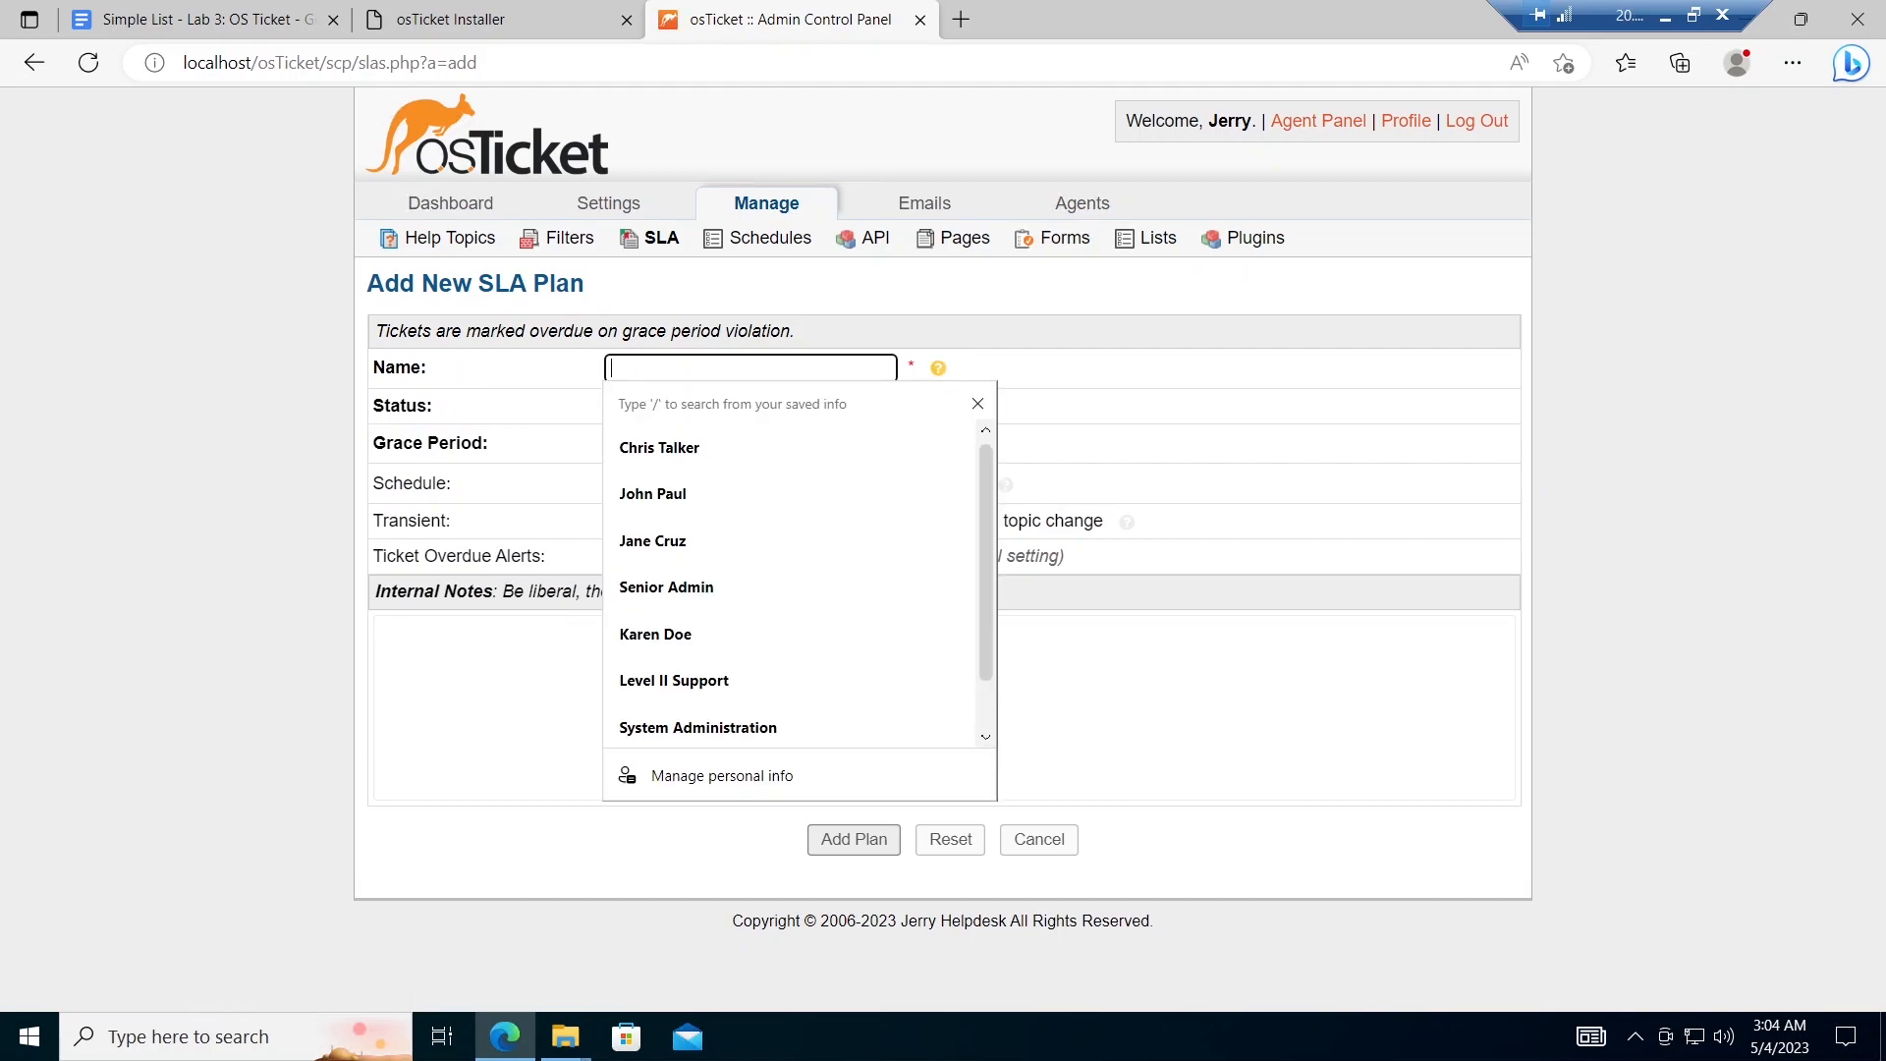
pyautogui.write('SEV')
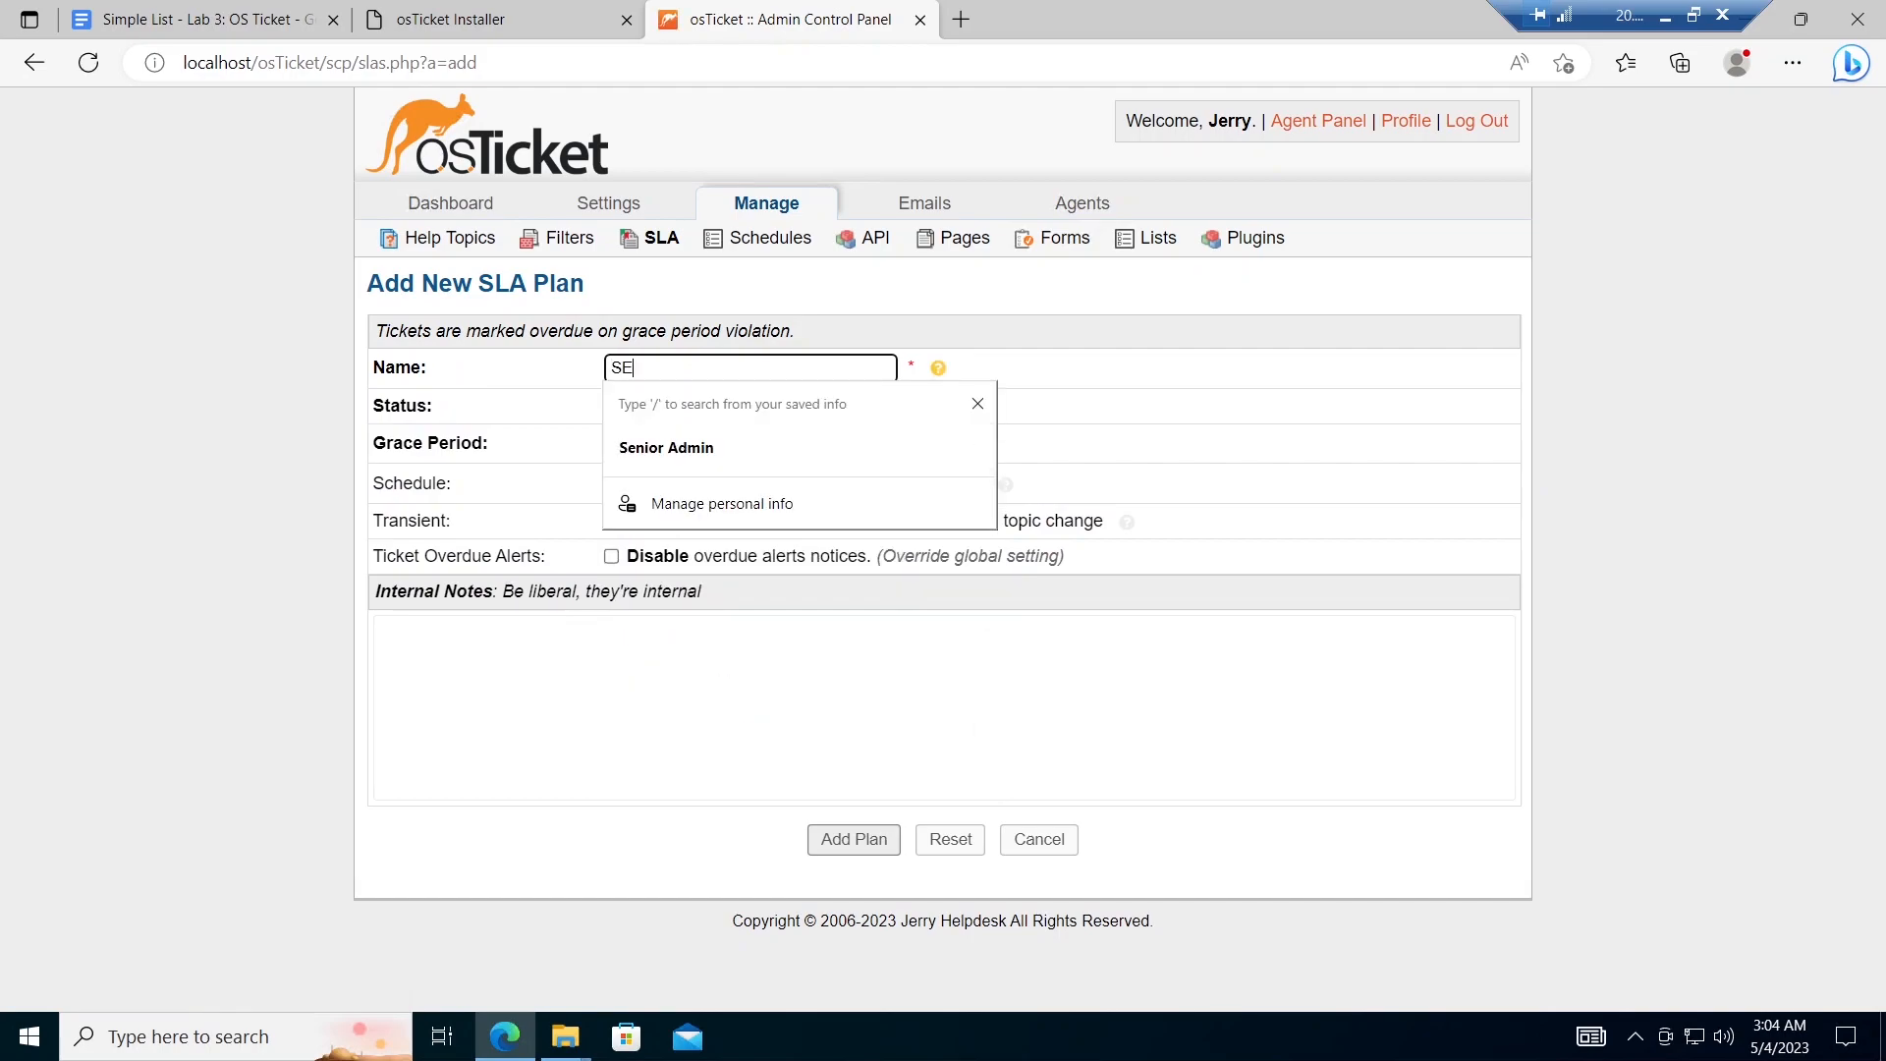
pyautogui.press('Down')
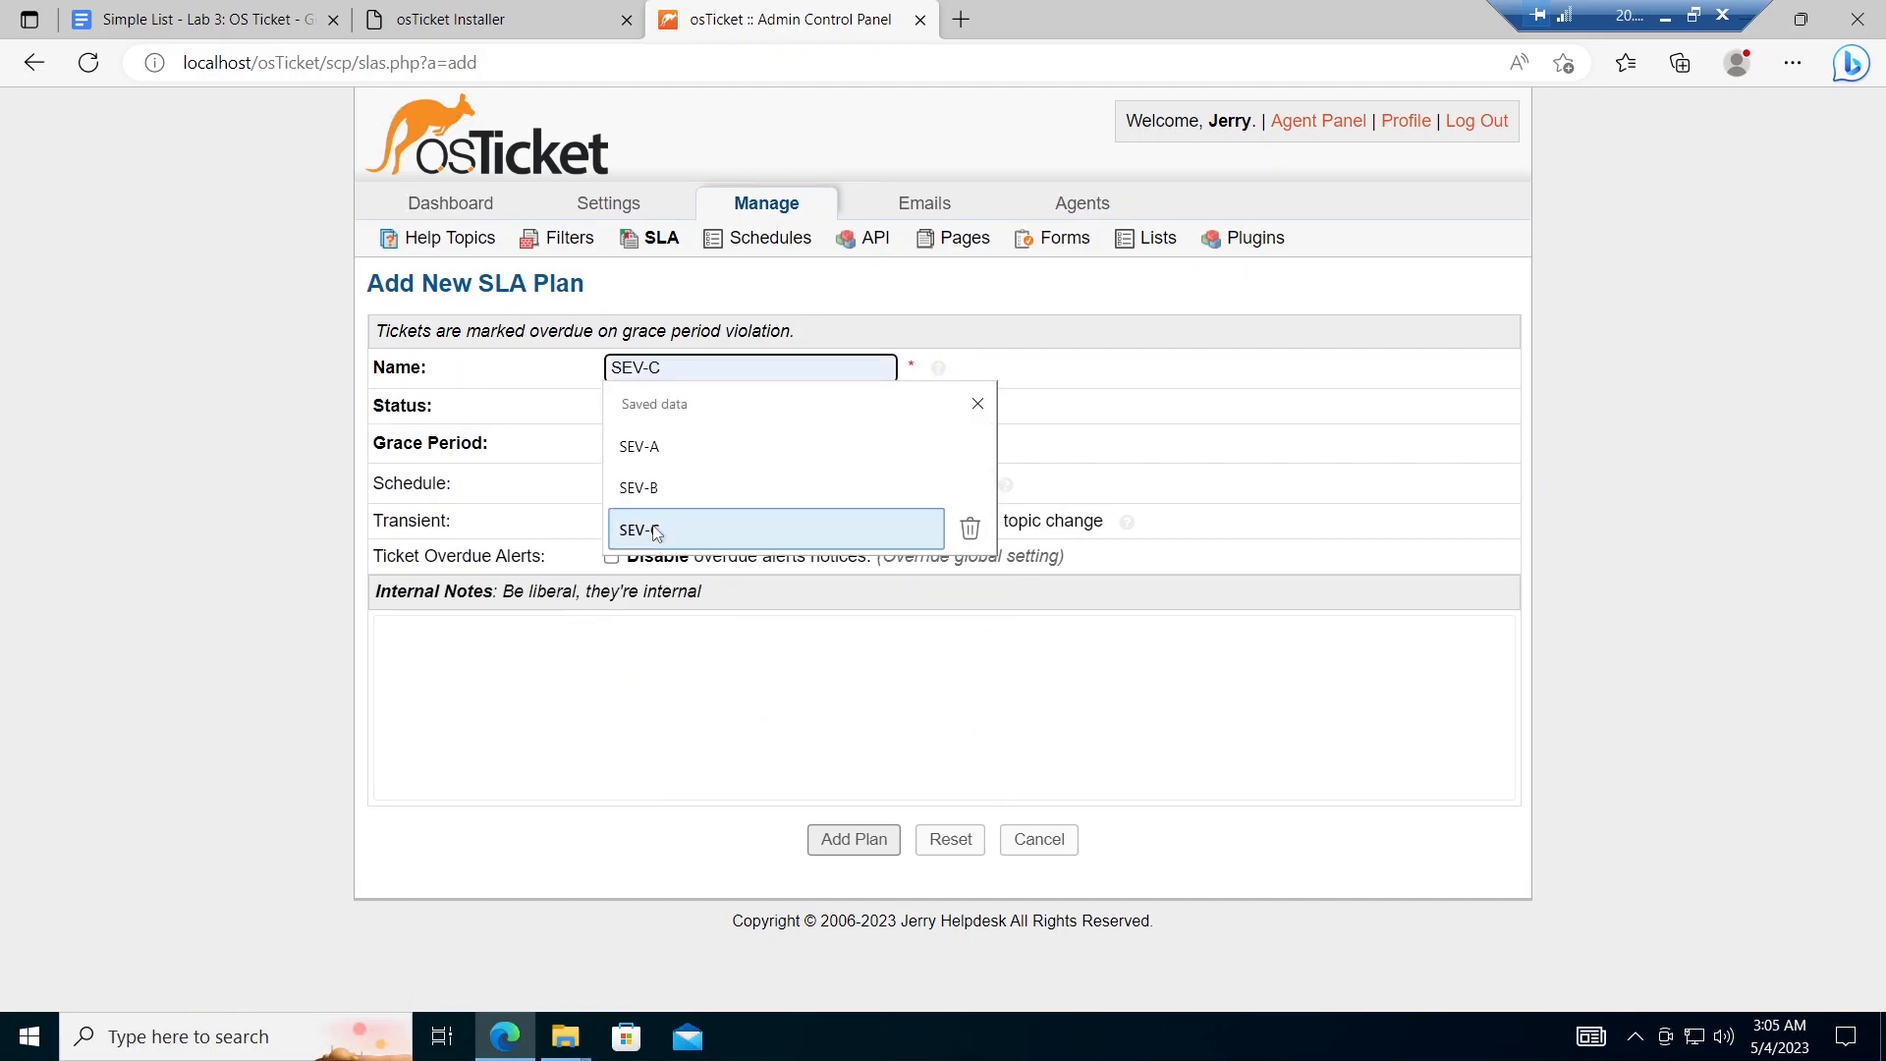
pyautogui.click(655, 531)
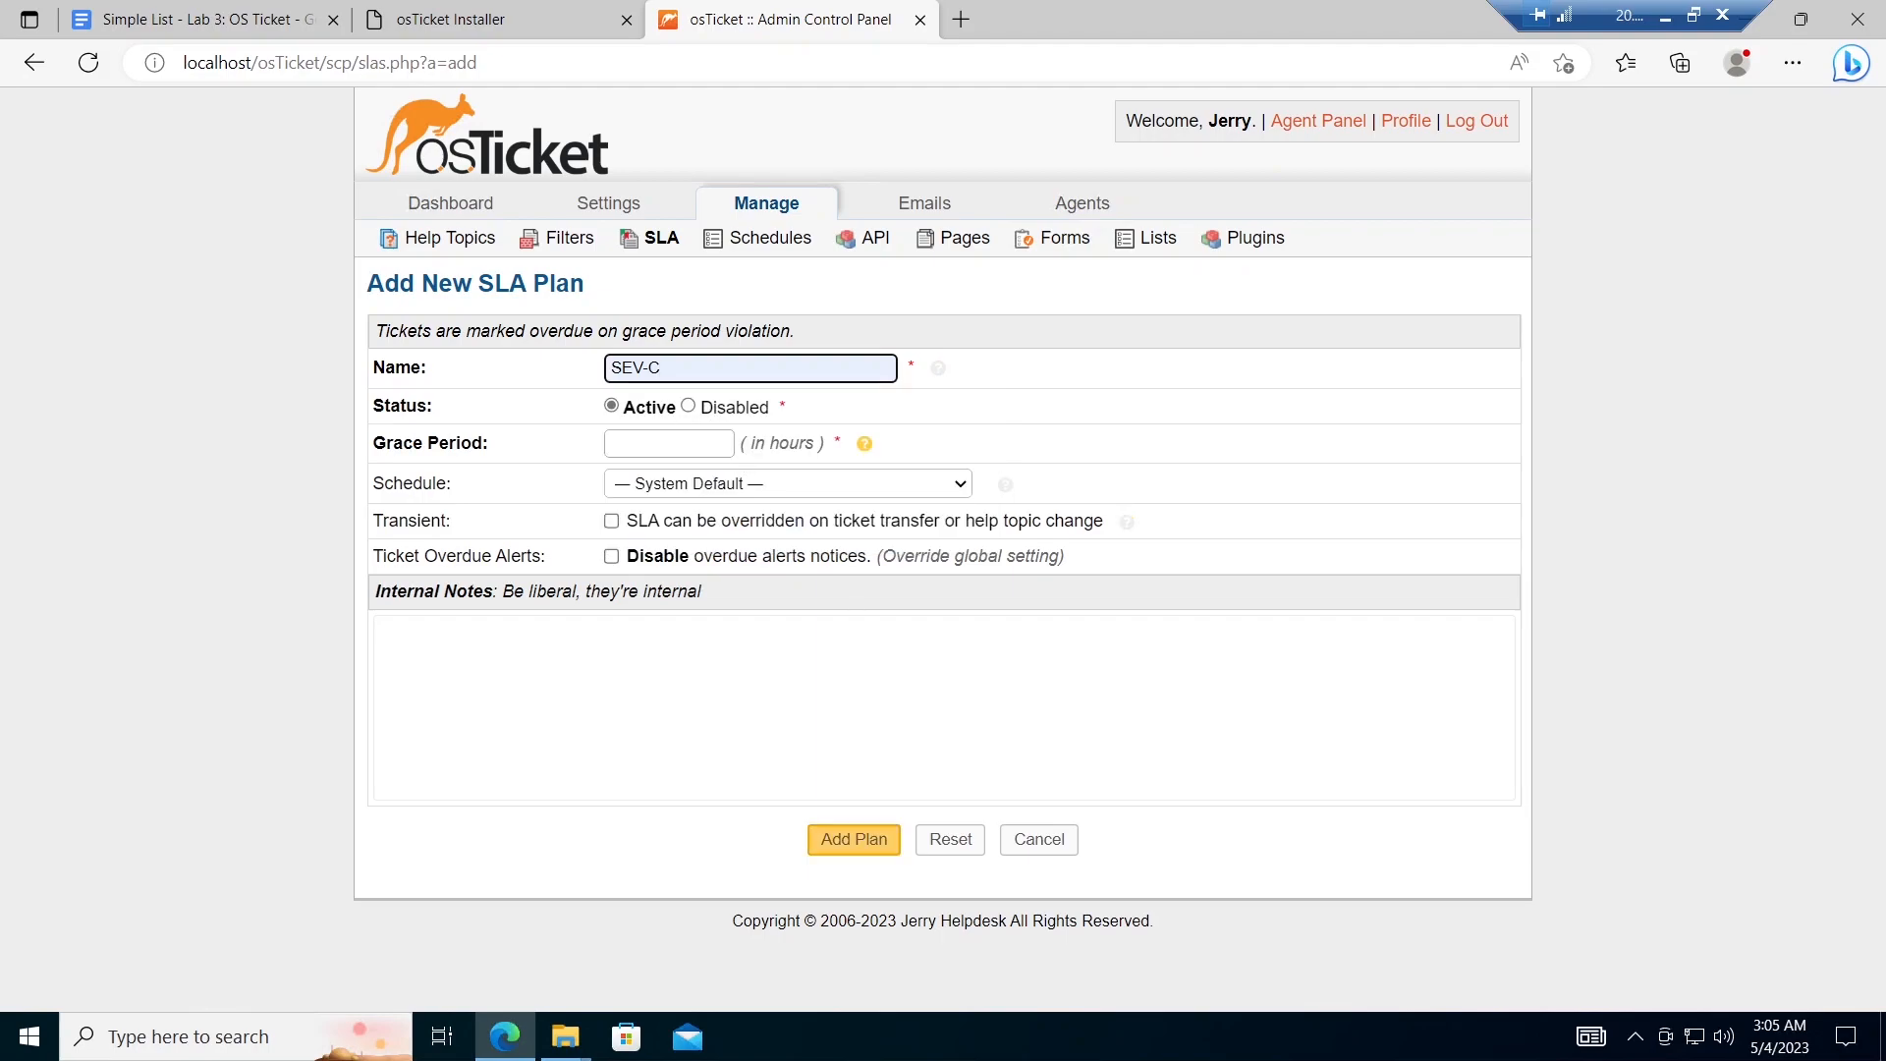
pyautogui.click(653, 443)
pyautogui.click(646, 608)
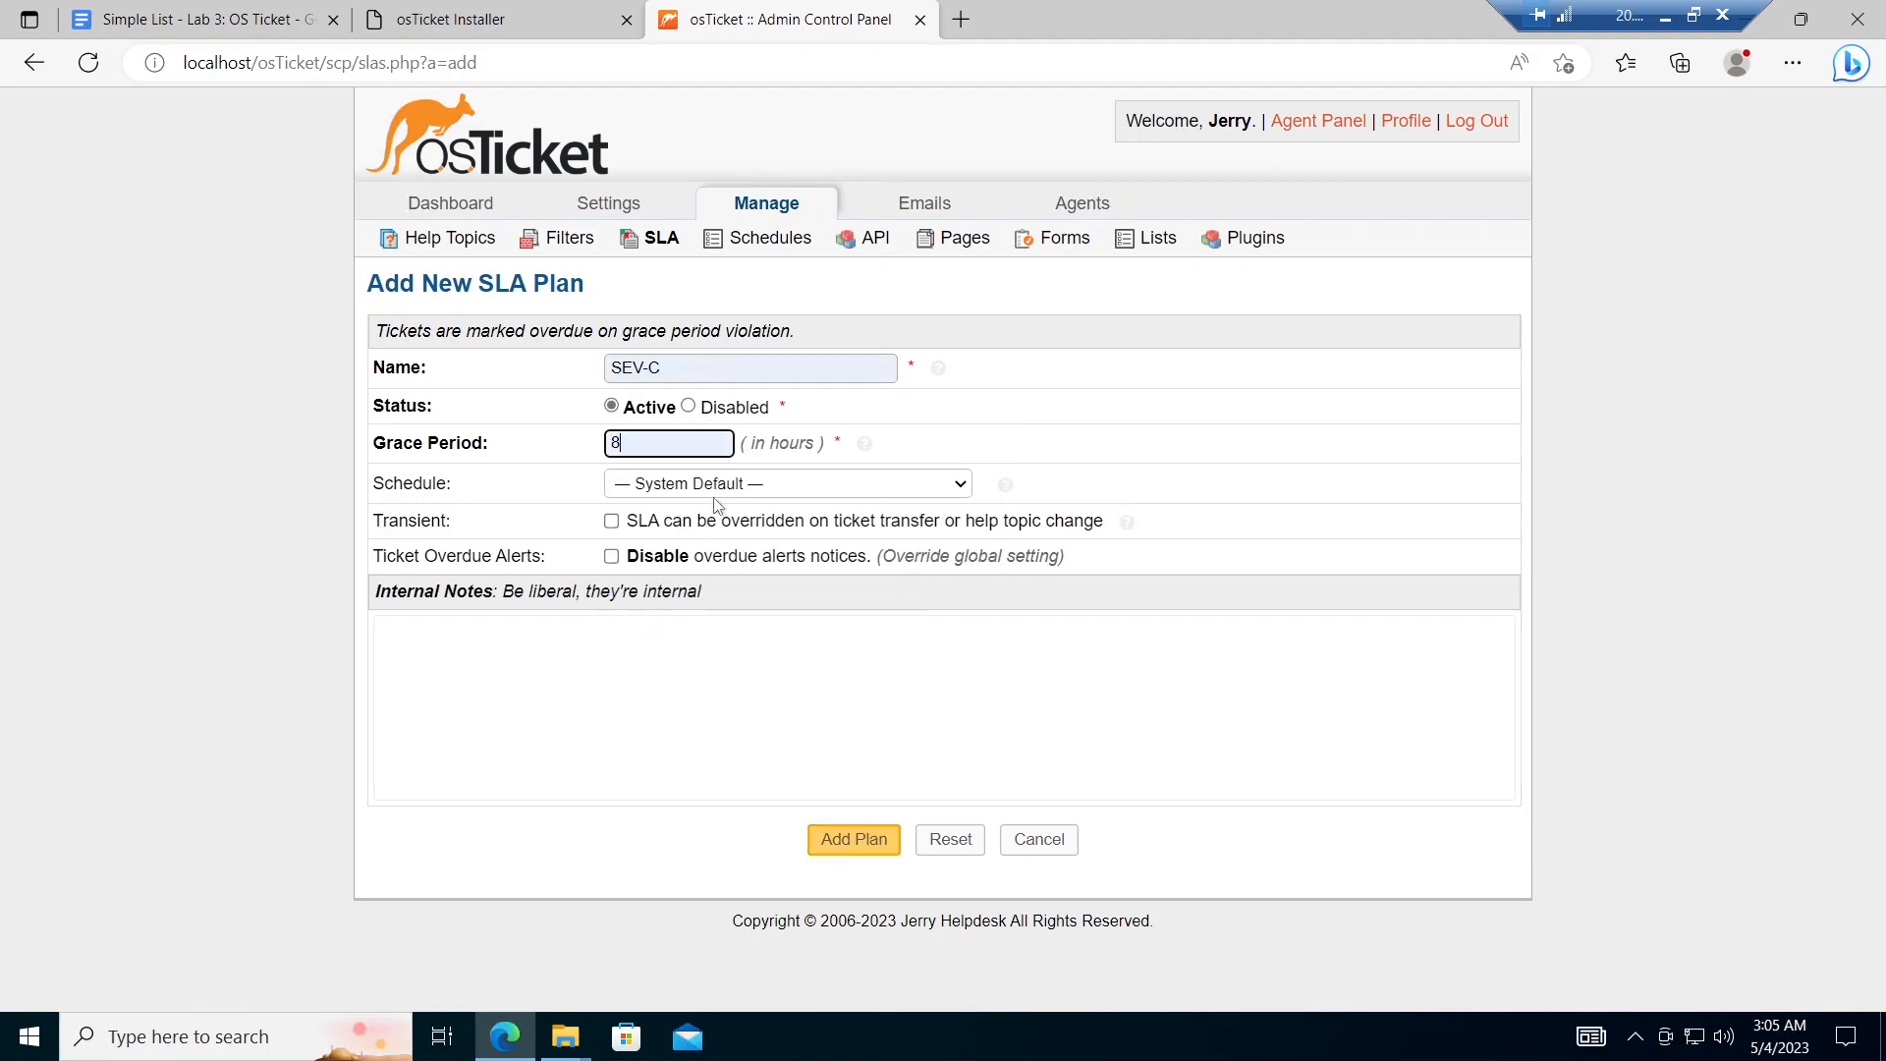
pyautogui.click(731, 487)
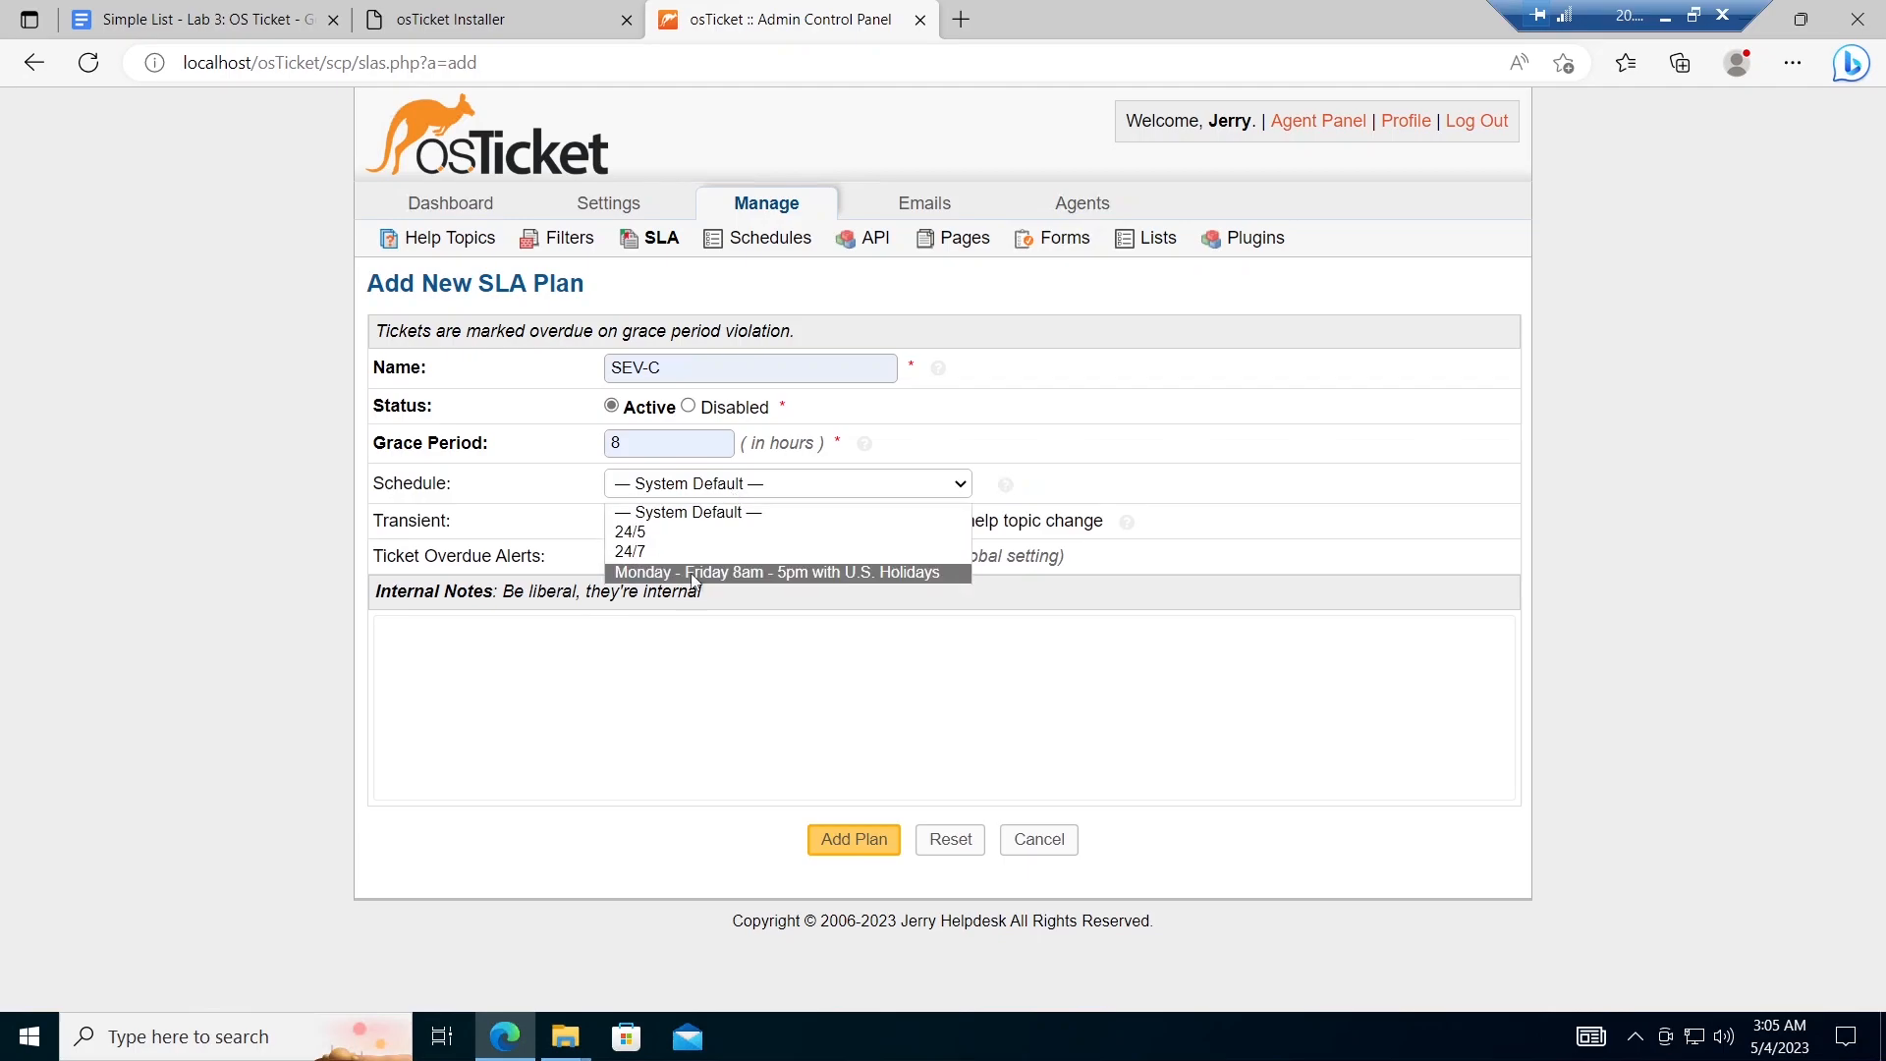
pyautogui.click(699, 573)
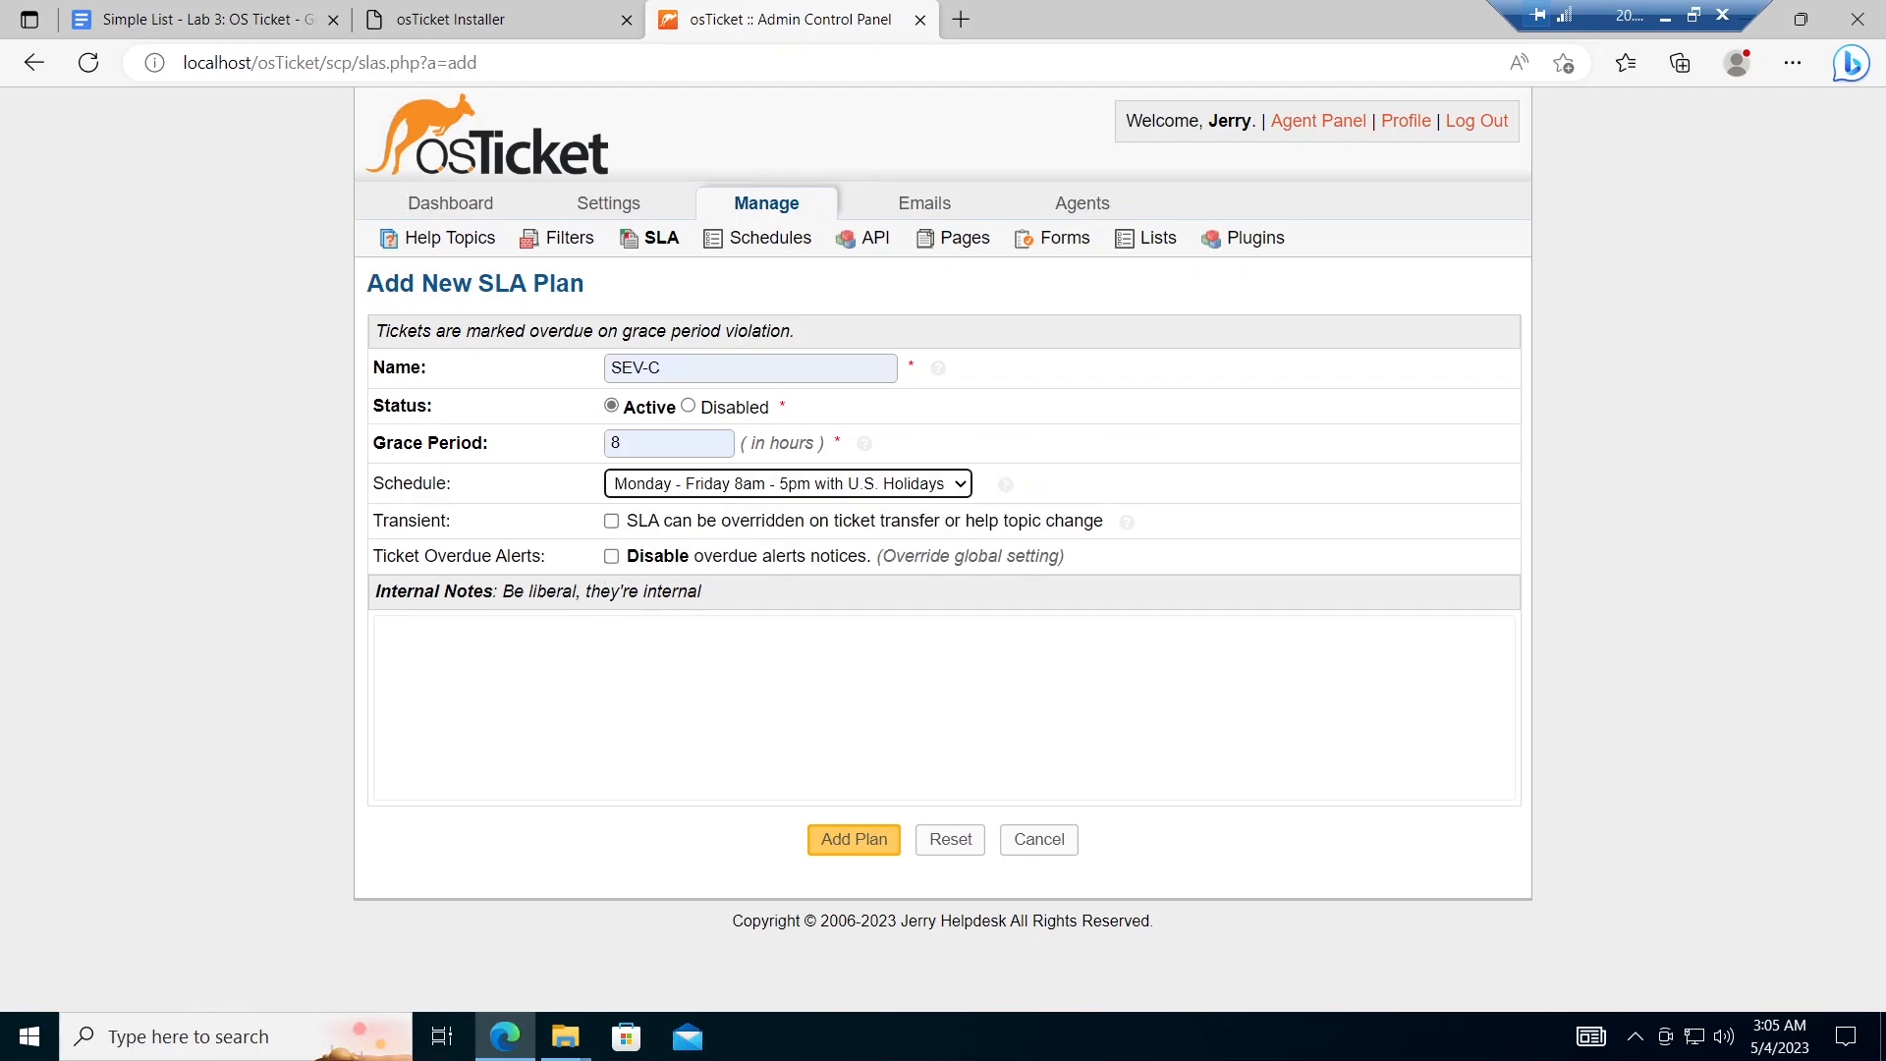
pyautogui.click(863, 838)
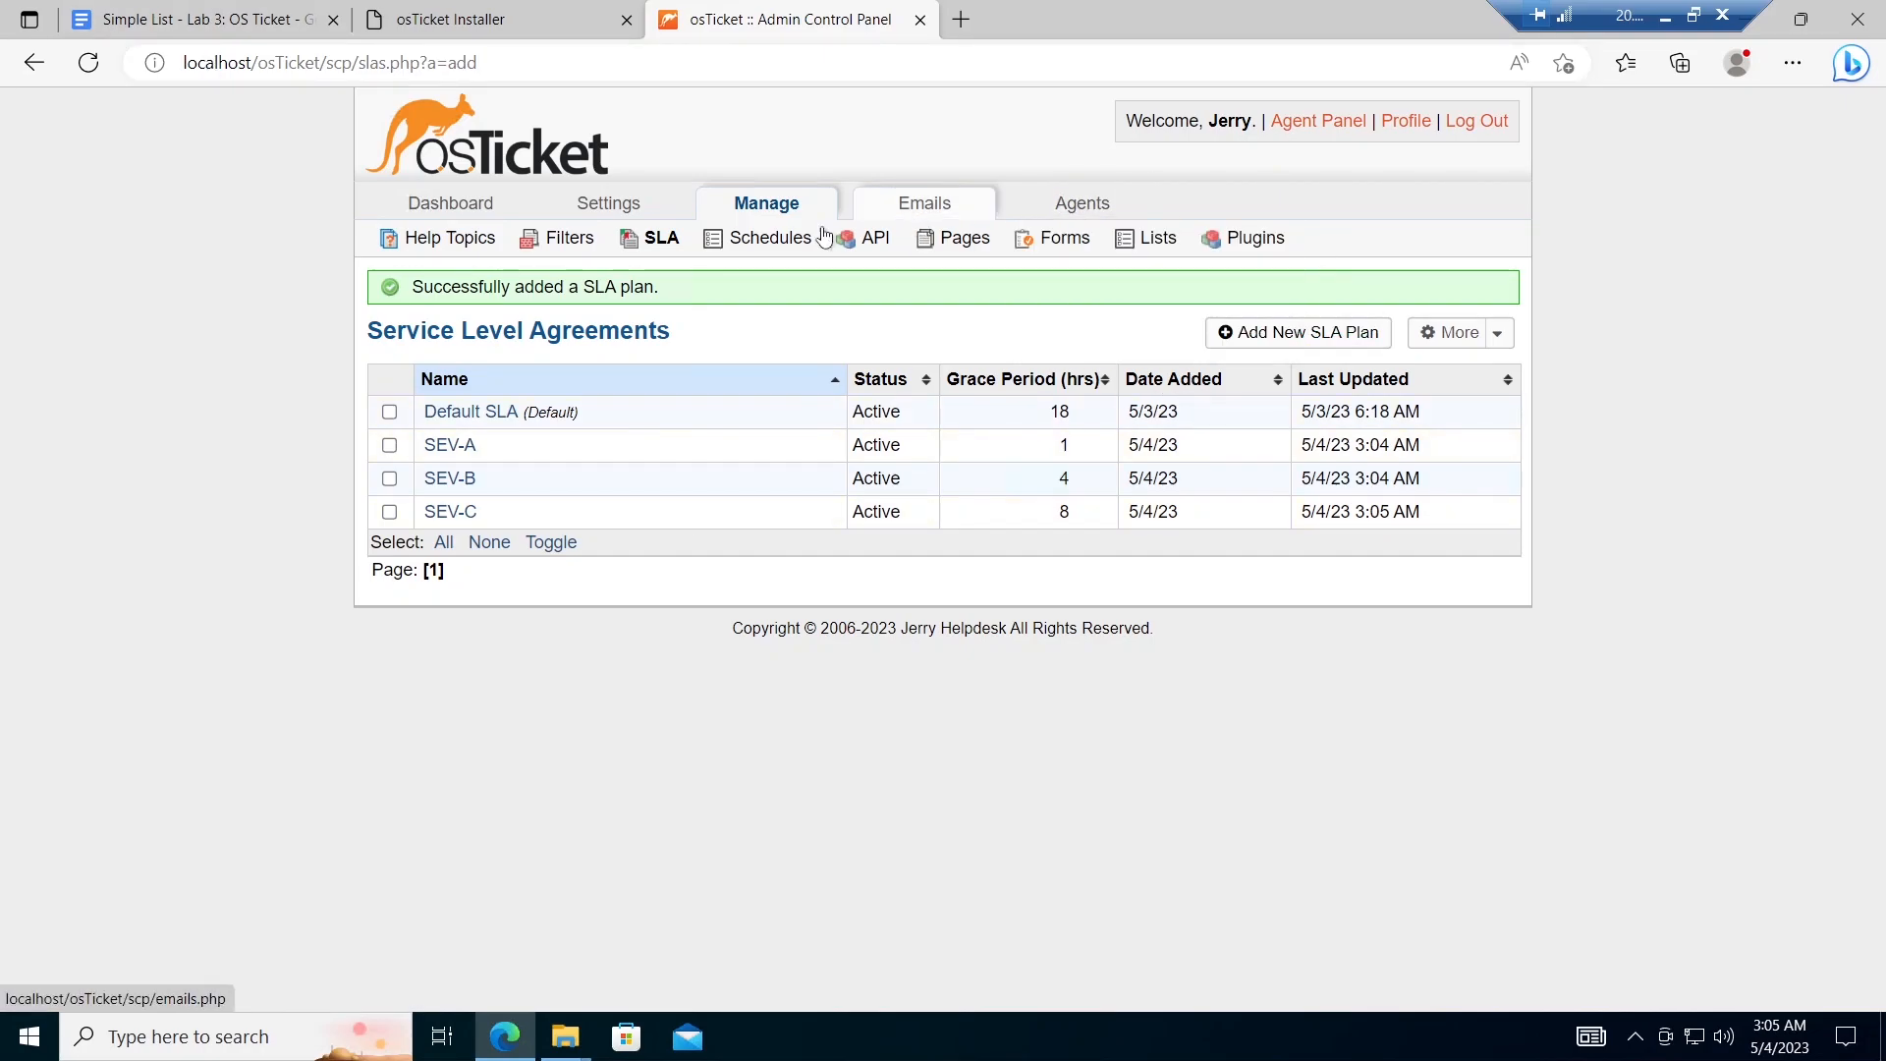
# Step: Go to the help topics and start a new topic named Business Critical Outage
pyautogui.click(461, 247)
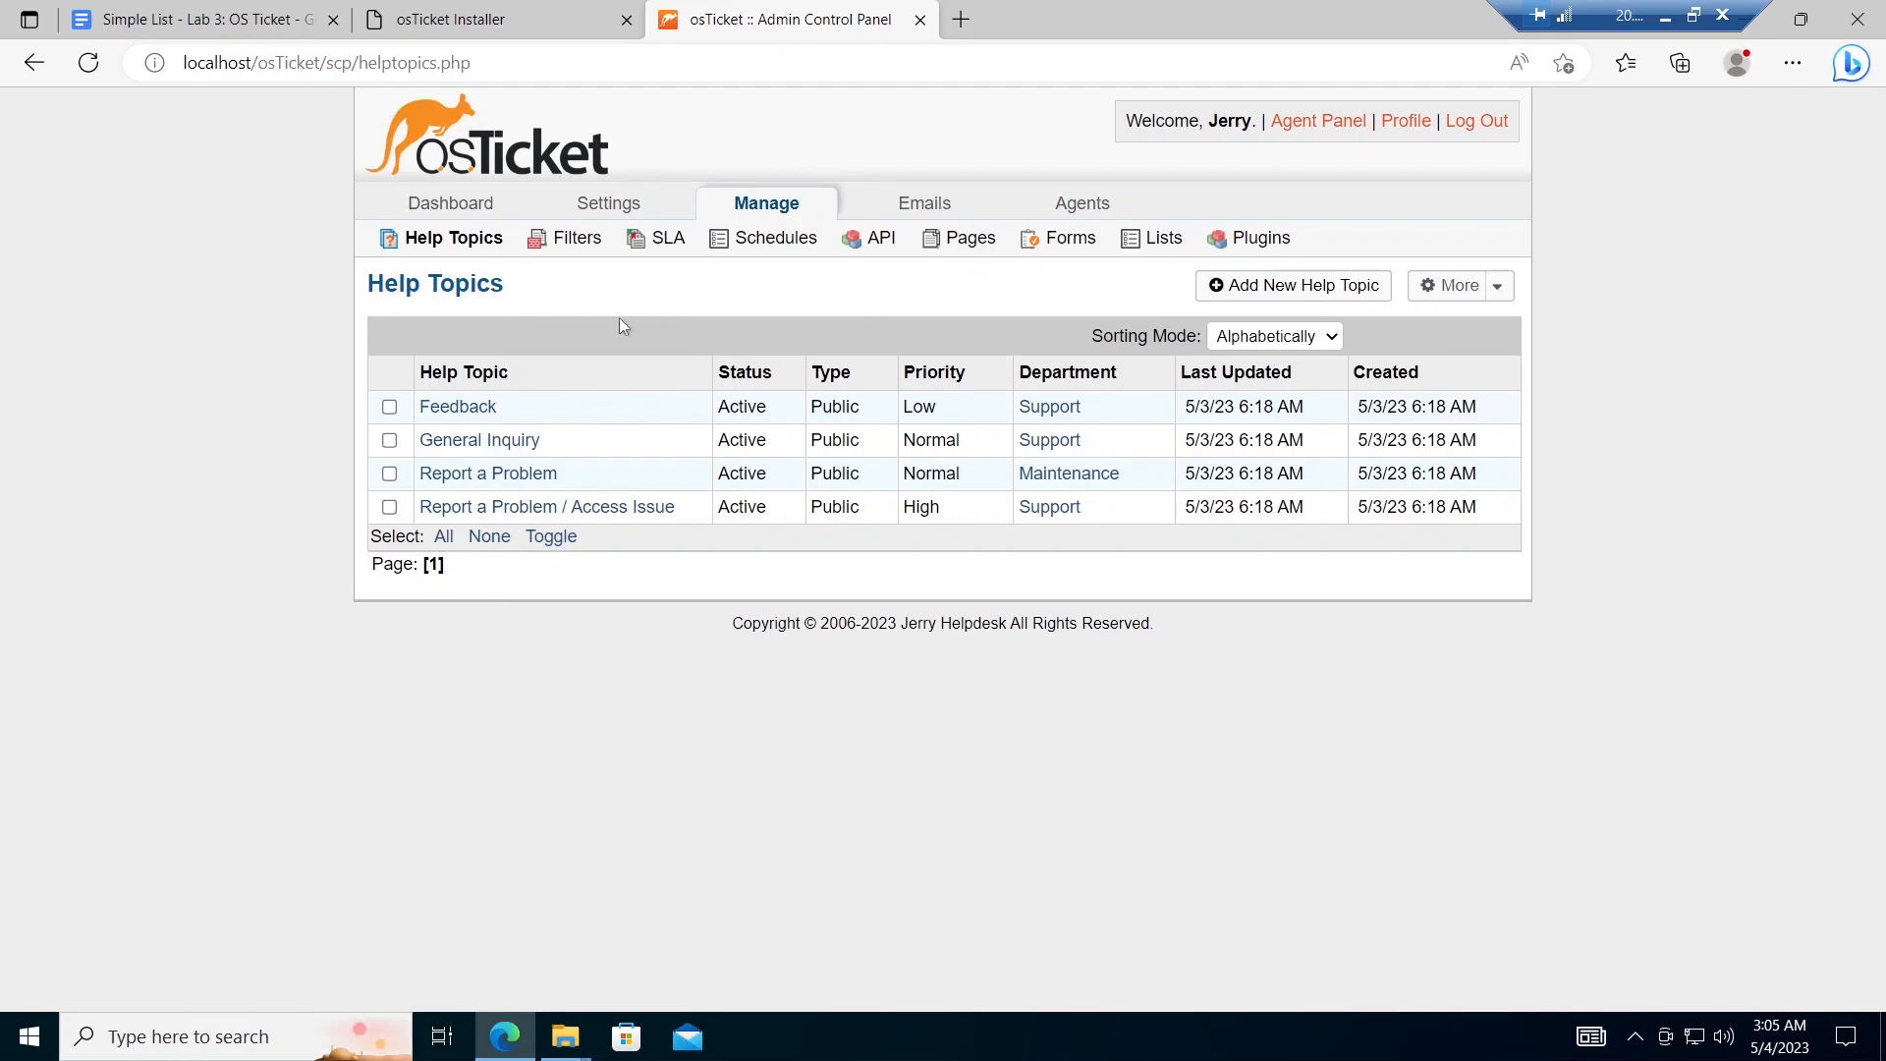
pyautogui.click(1311, 284)
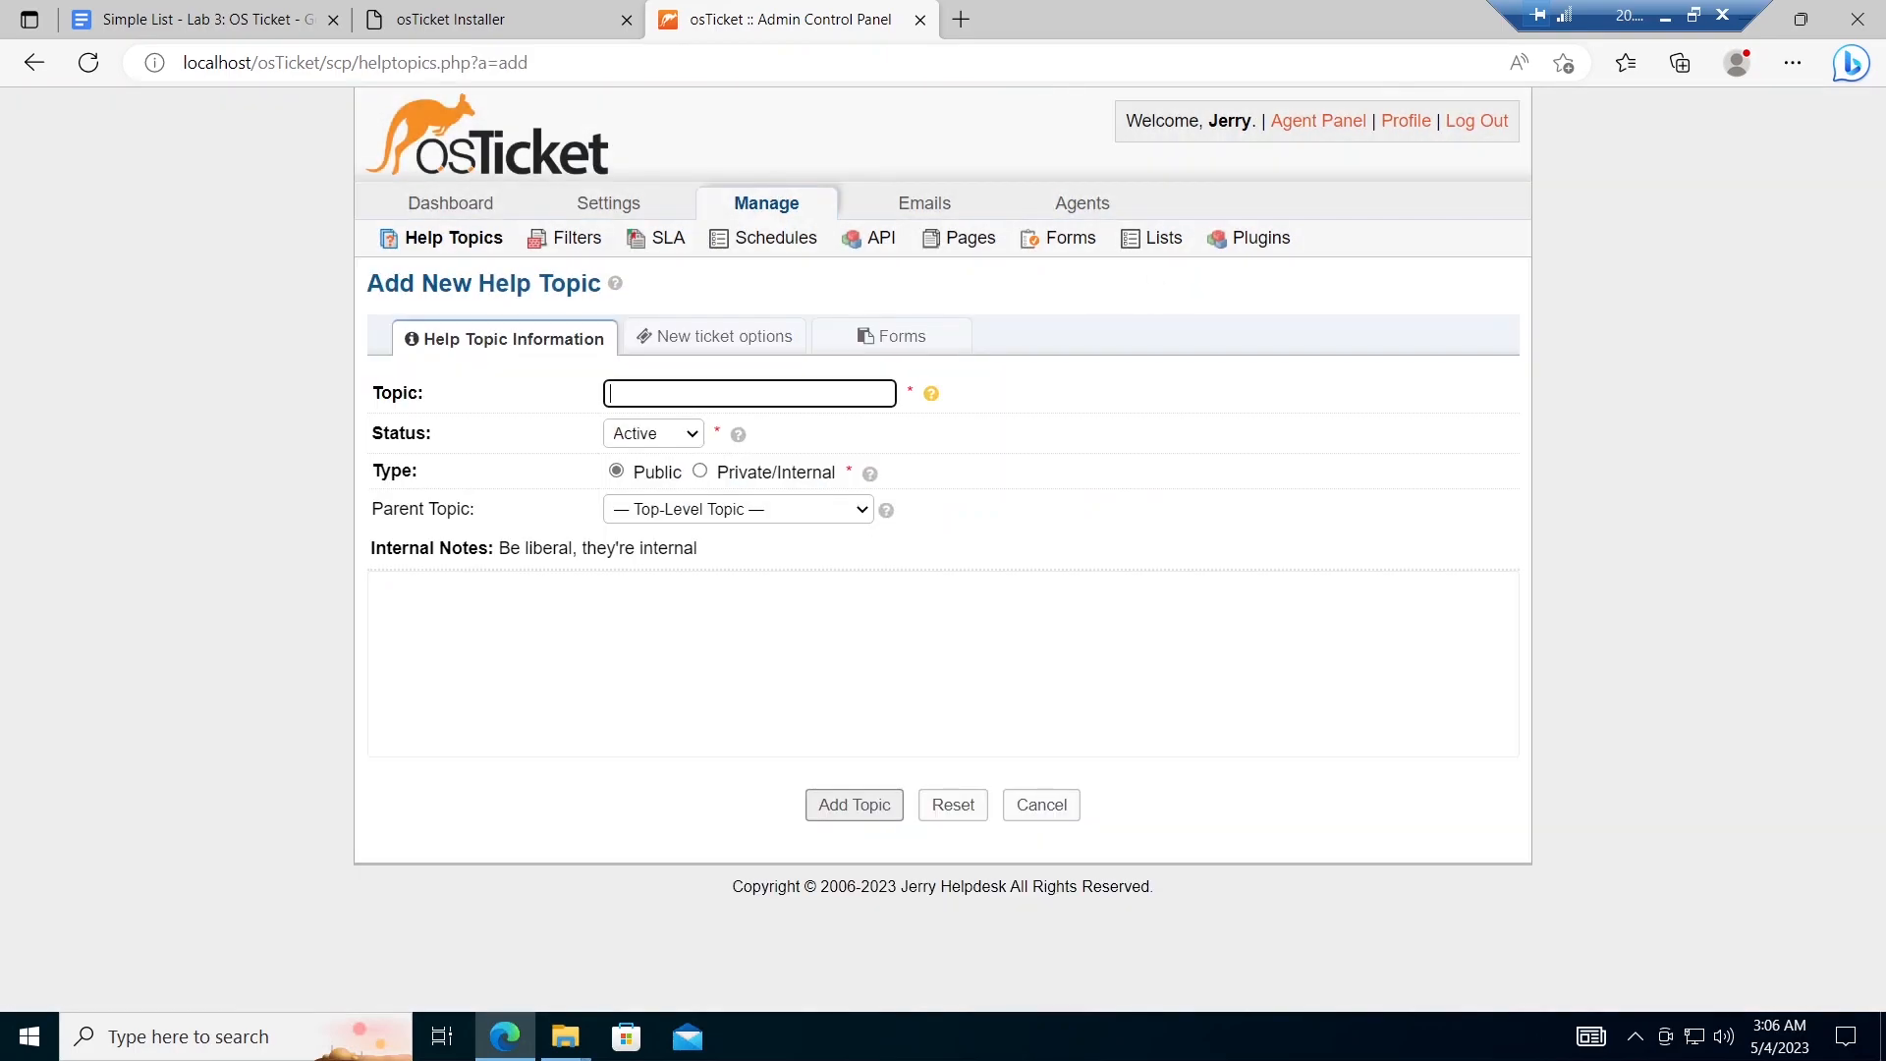
pyautogui.write('Busie')
pyautogui.press('BackSpace')
pyautogui.press('BackSpace')
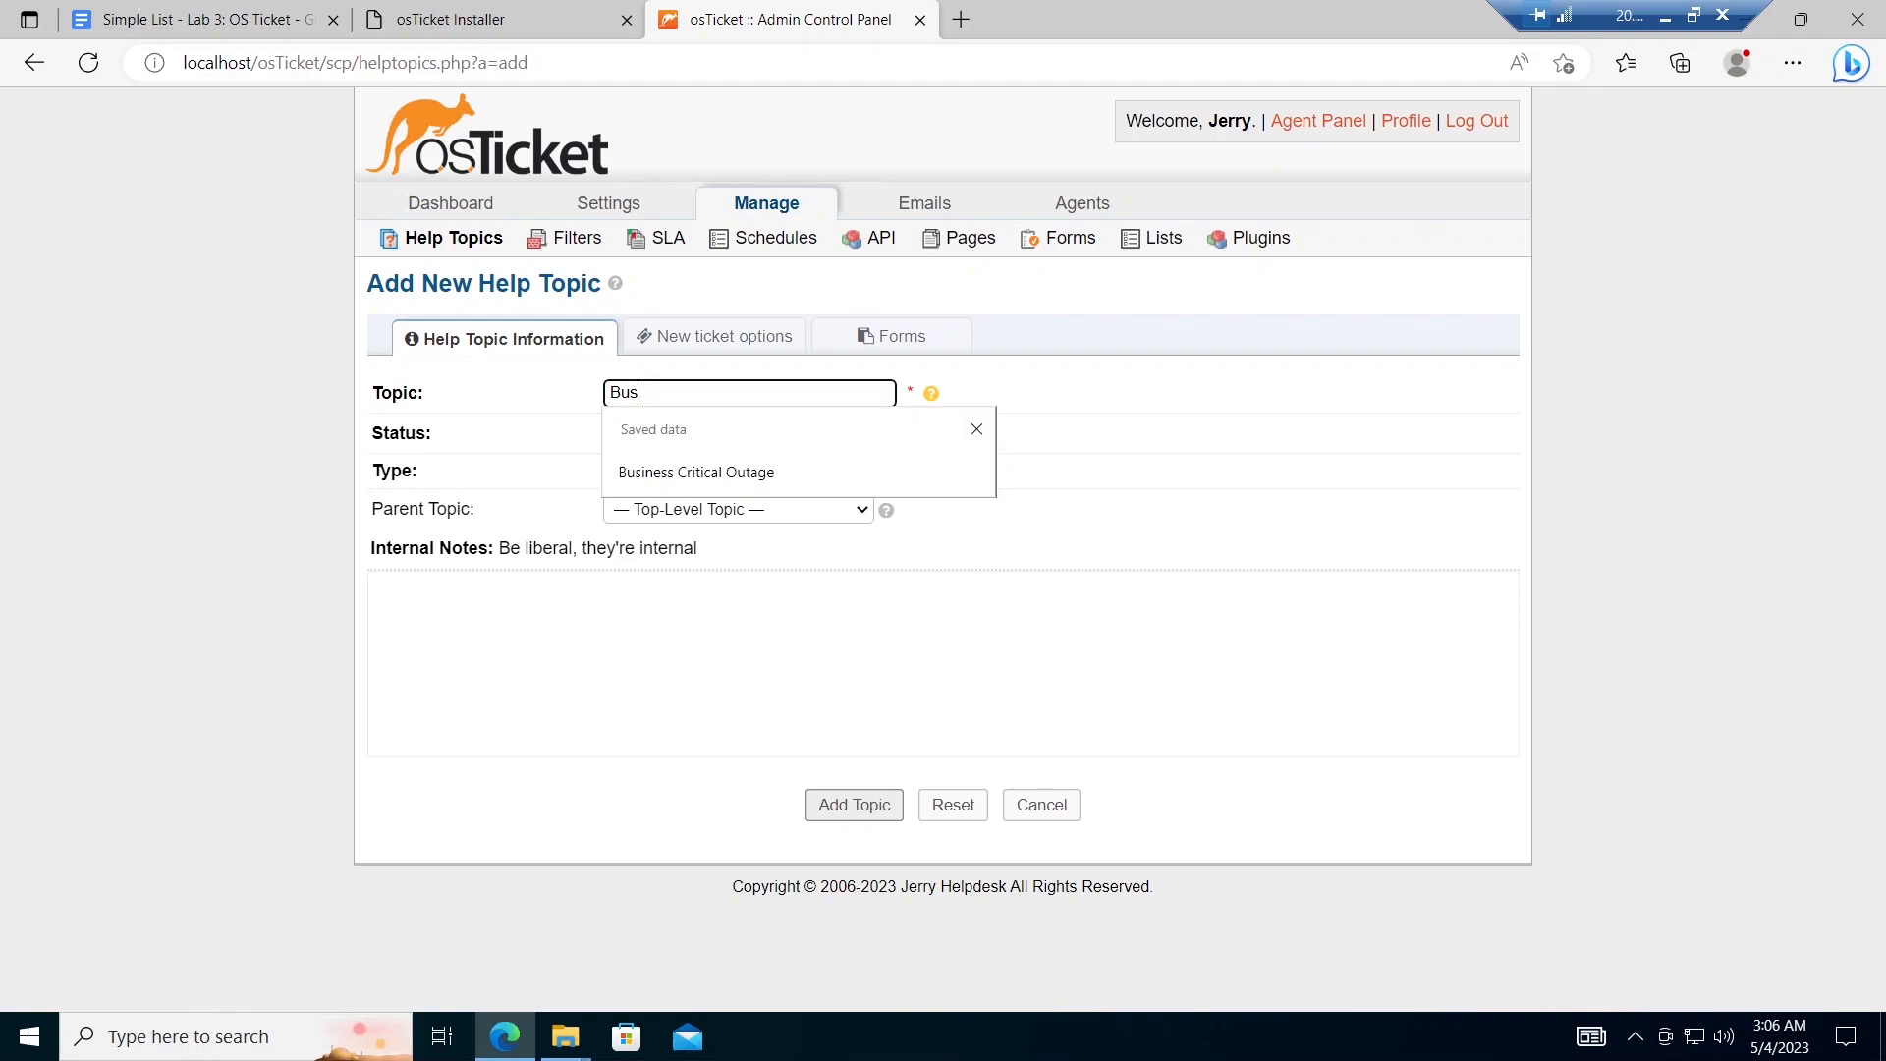
pyautogui.click(744, 473)
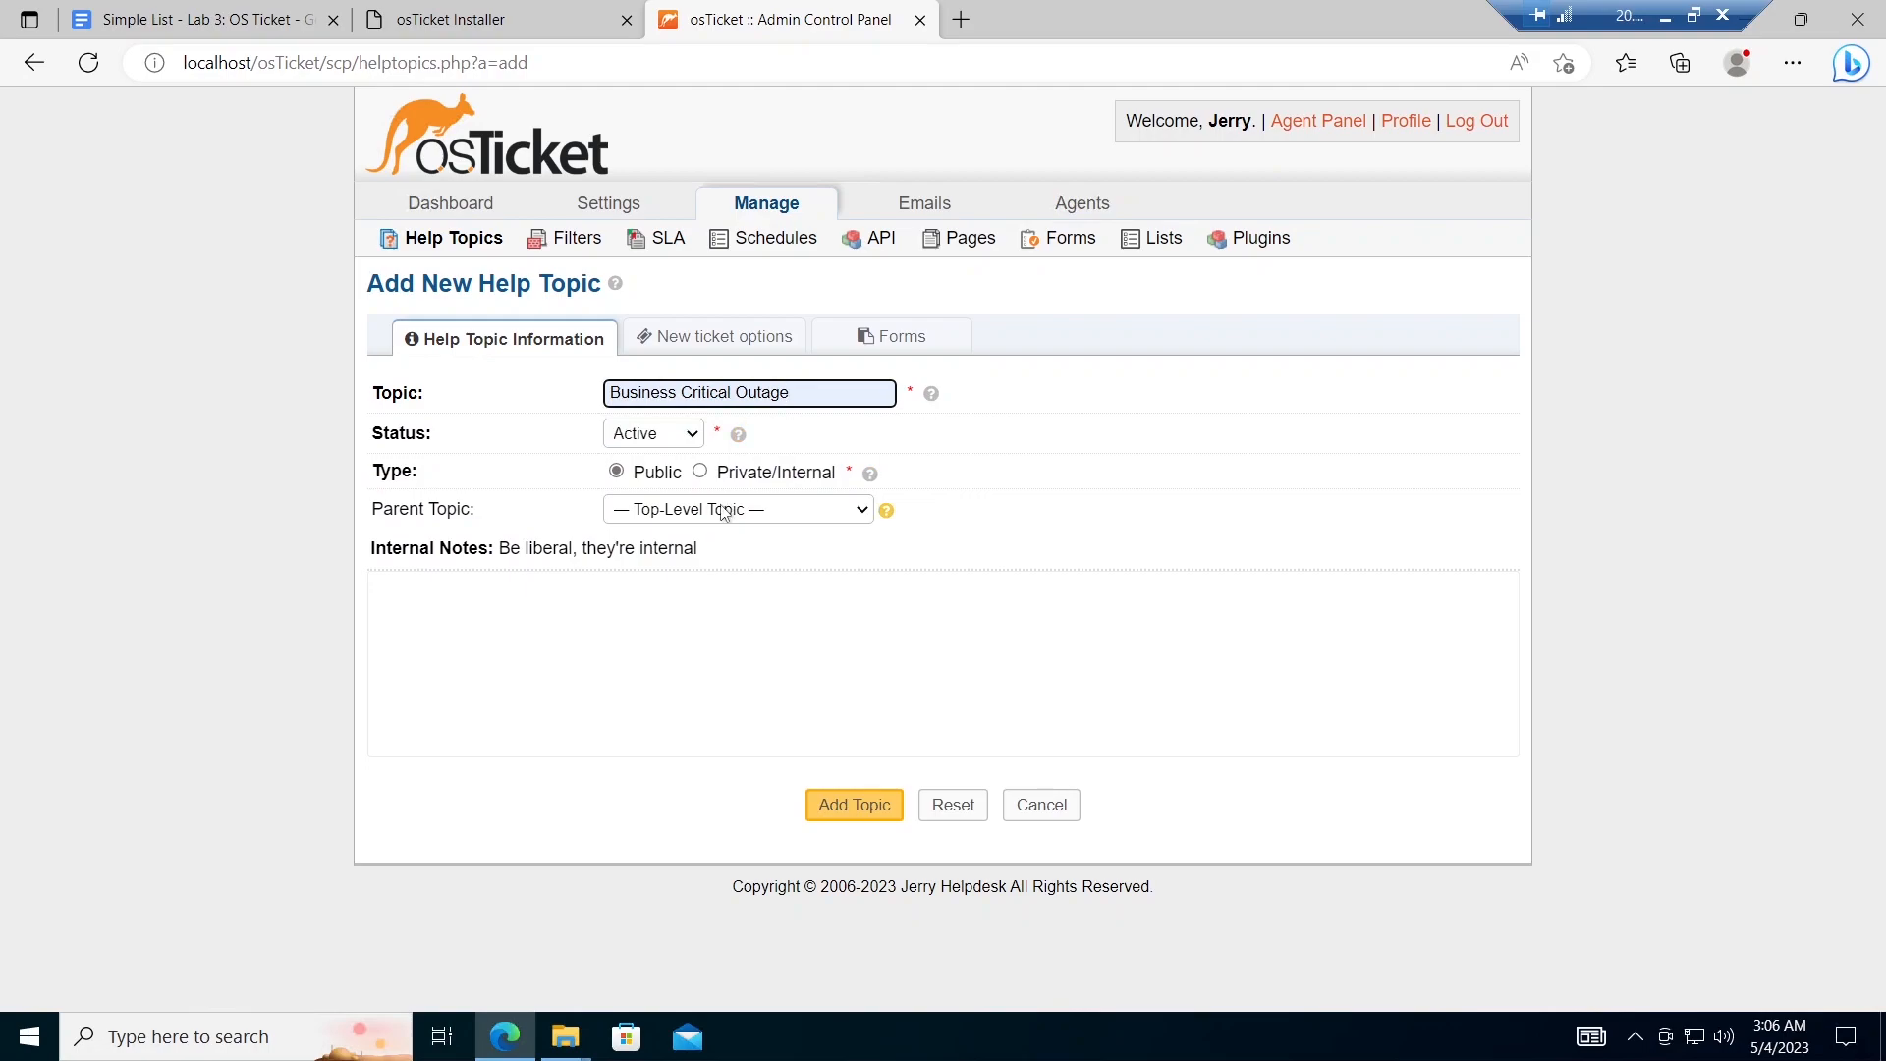
# Step: Route the Business Critical Outage topic's new tickets to the System Administration department with status Open and priority High
pyautogui.click(675, 339)
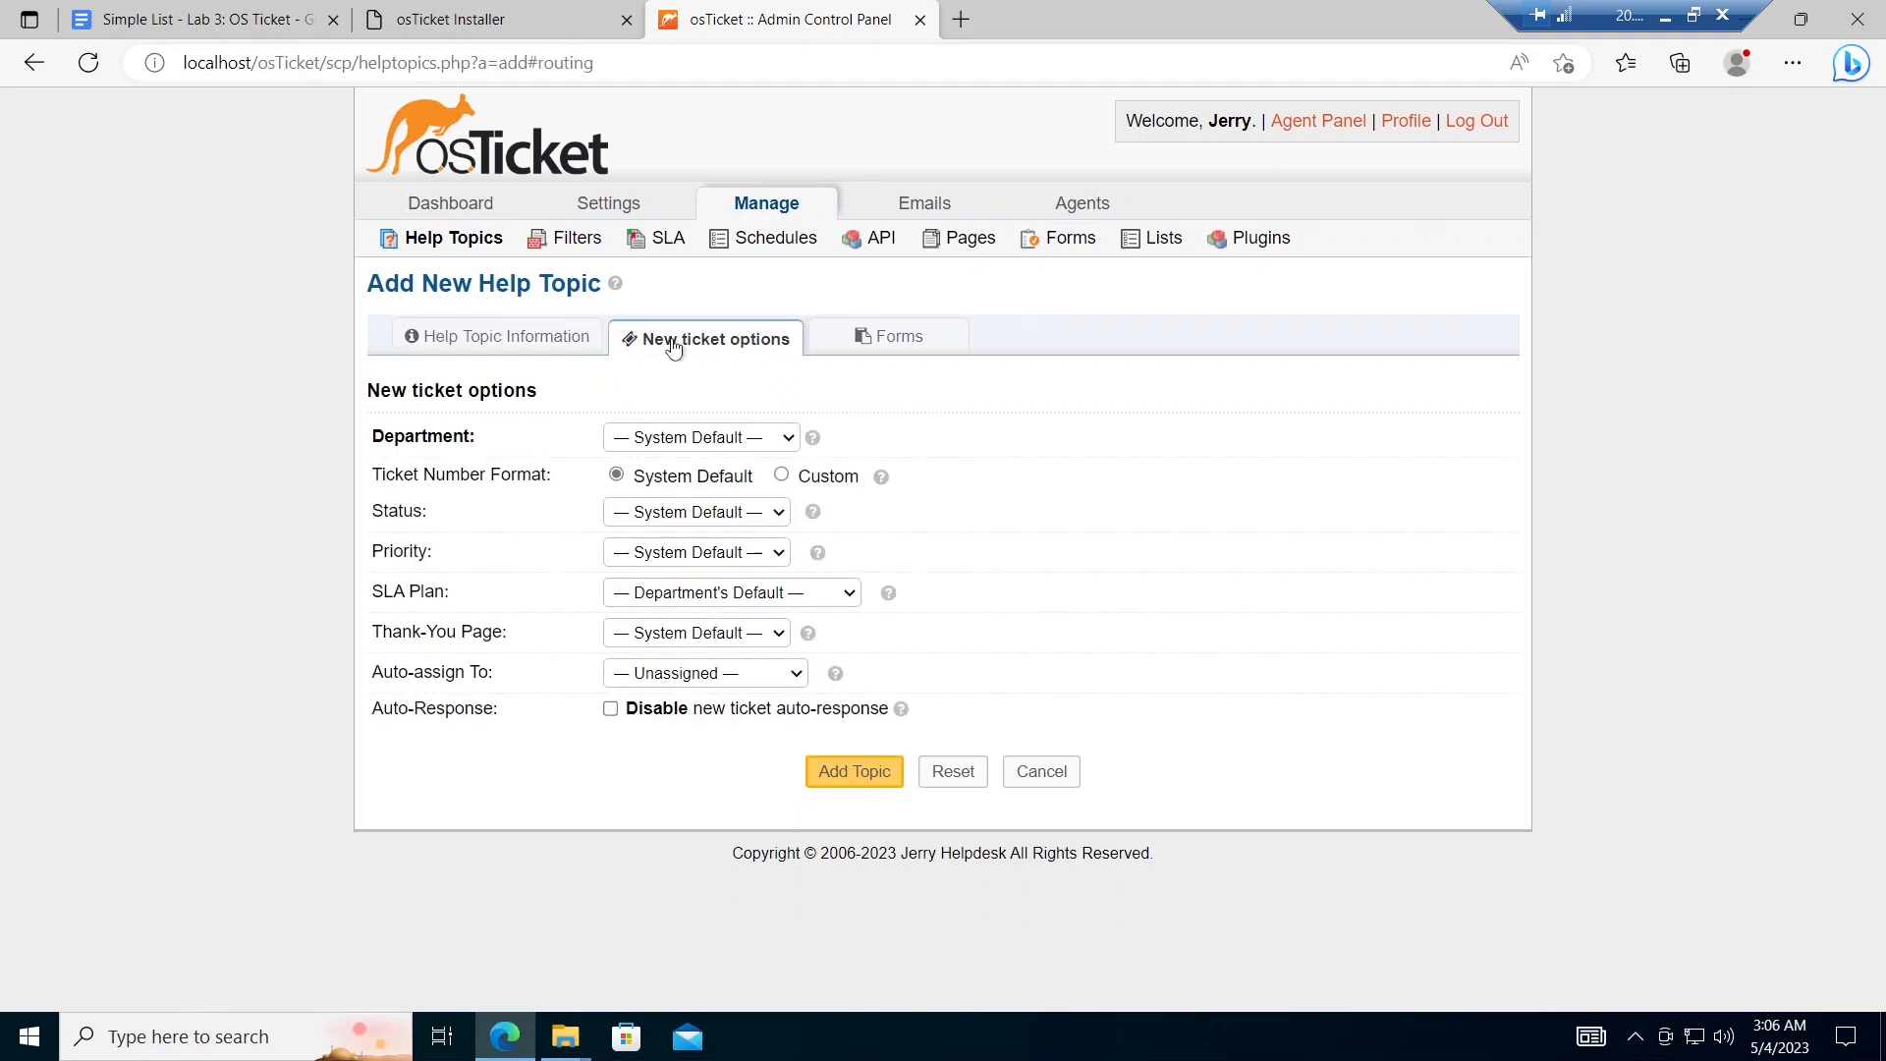
pyautogui.click(690, 435)
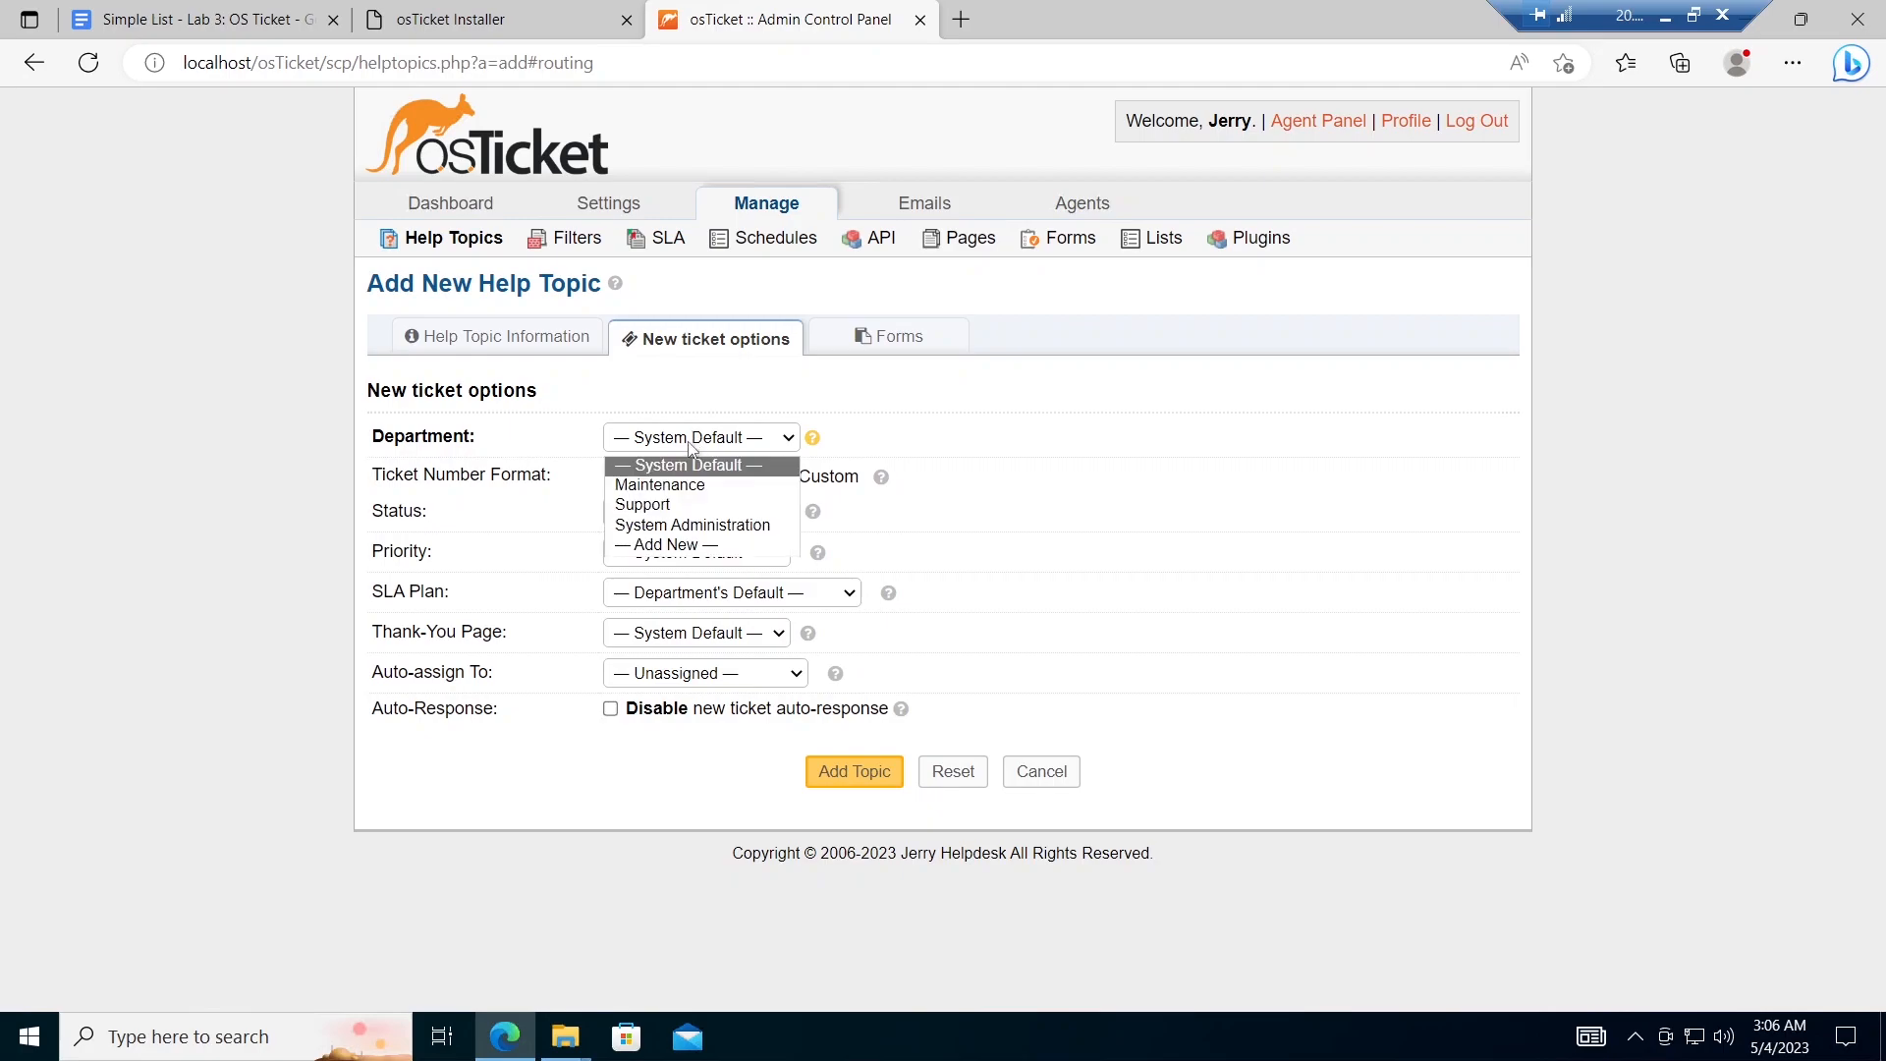
pyautogui.click(680, 527)
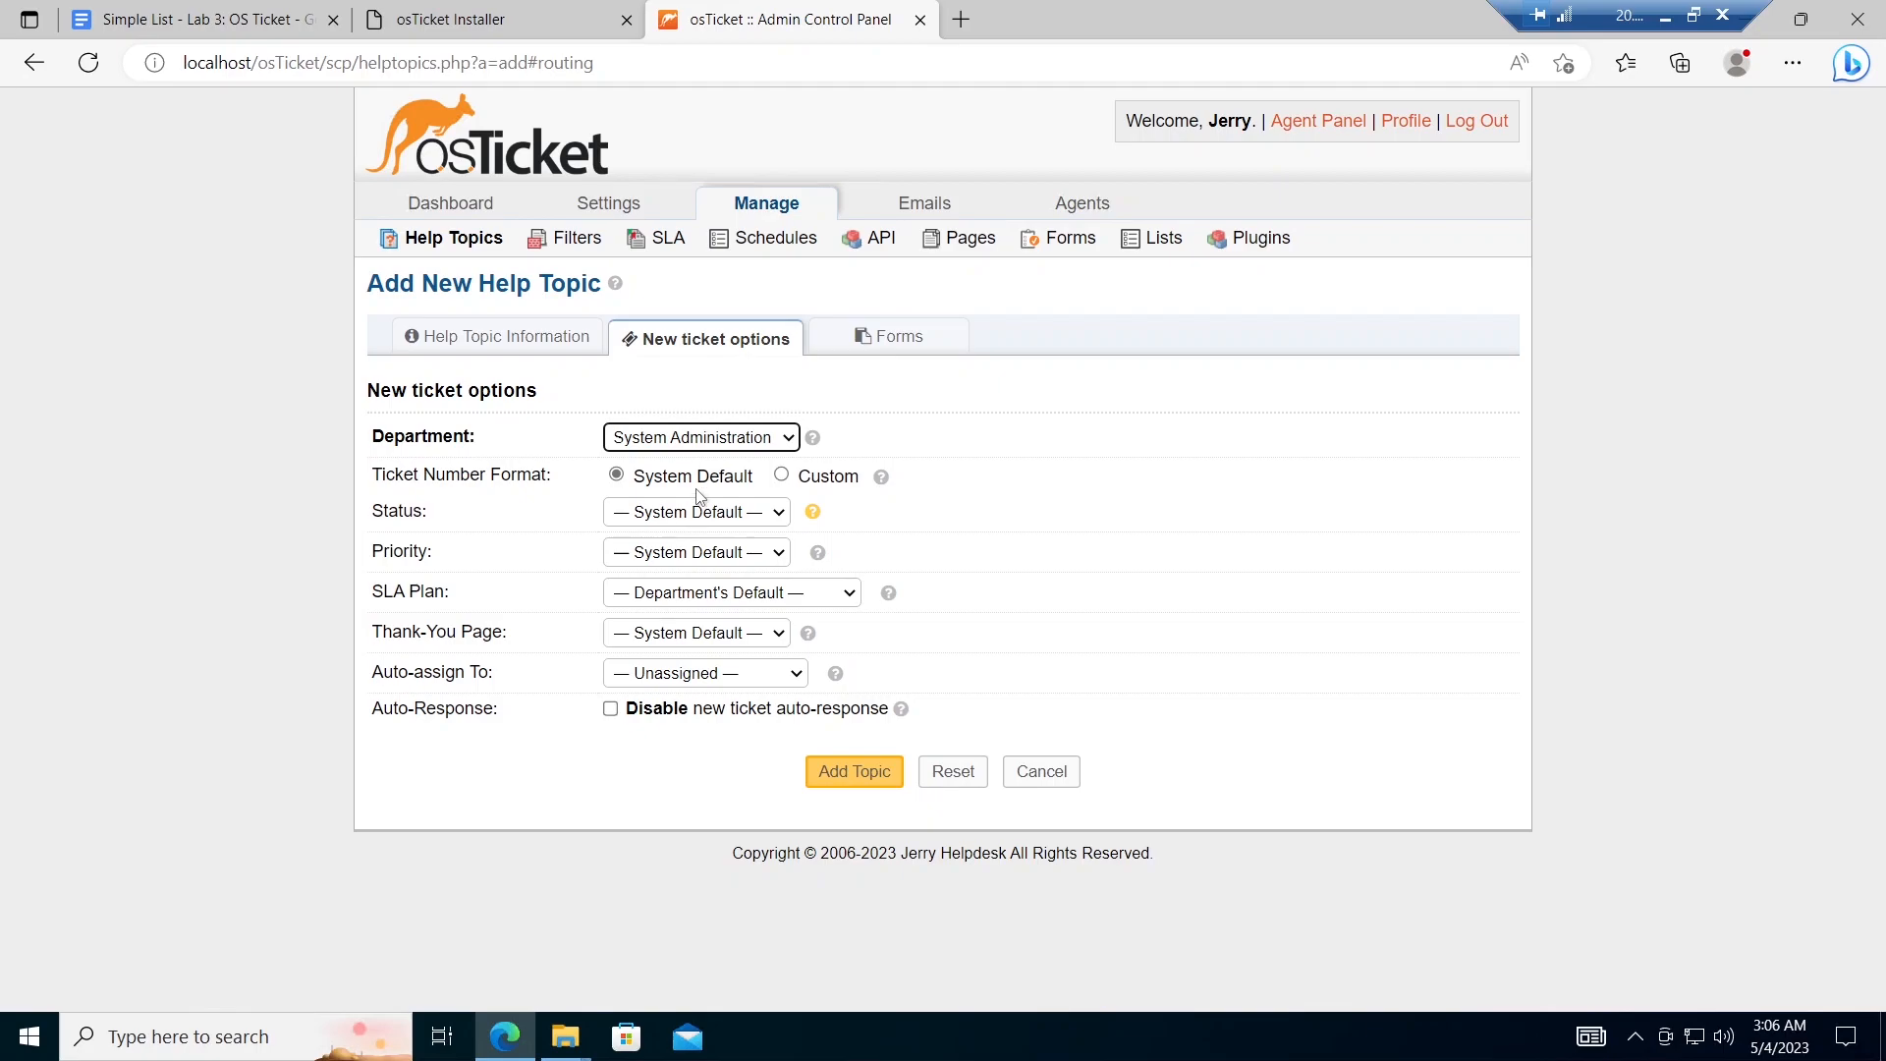
pyautogui.click(696, 511)
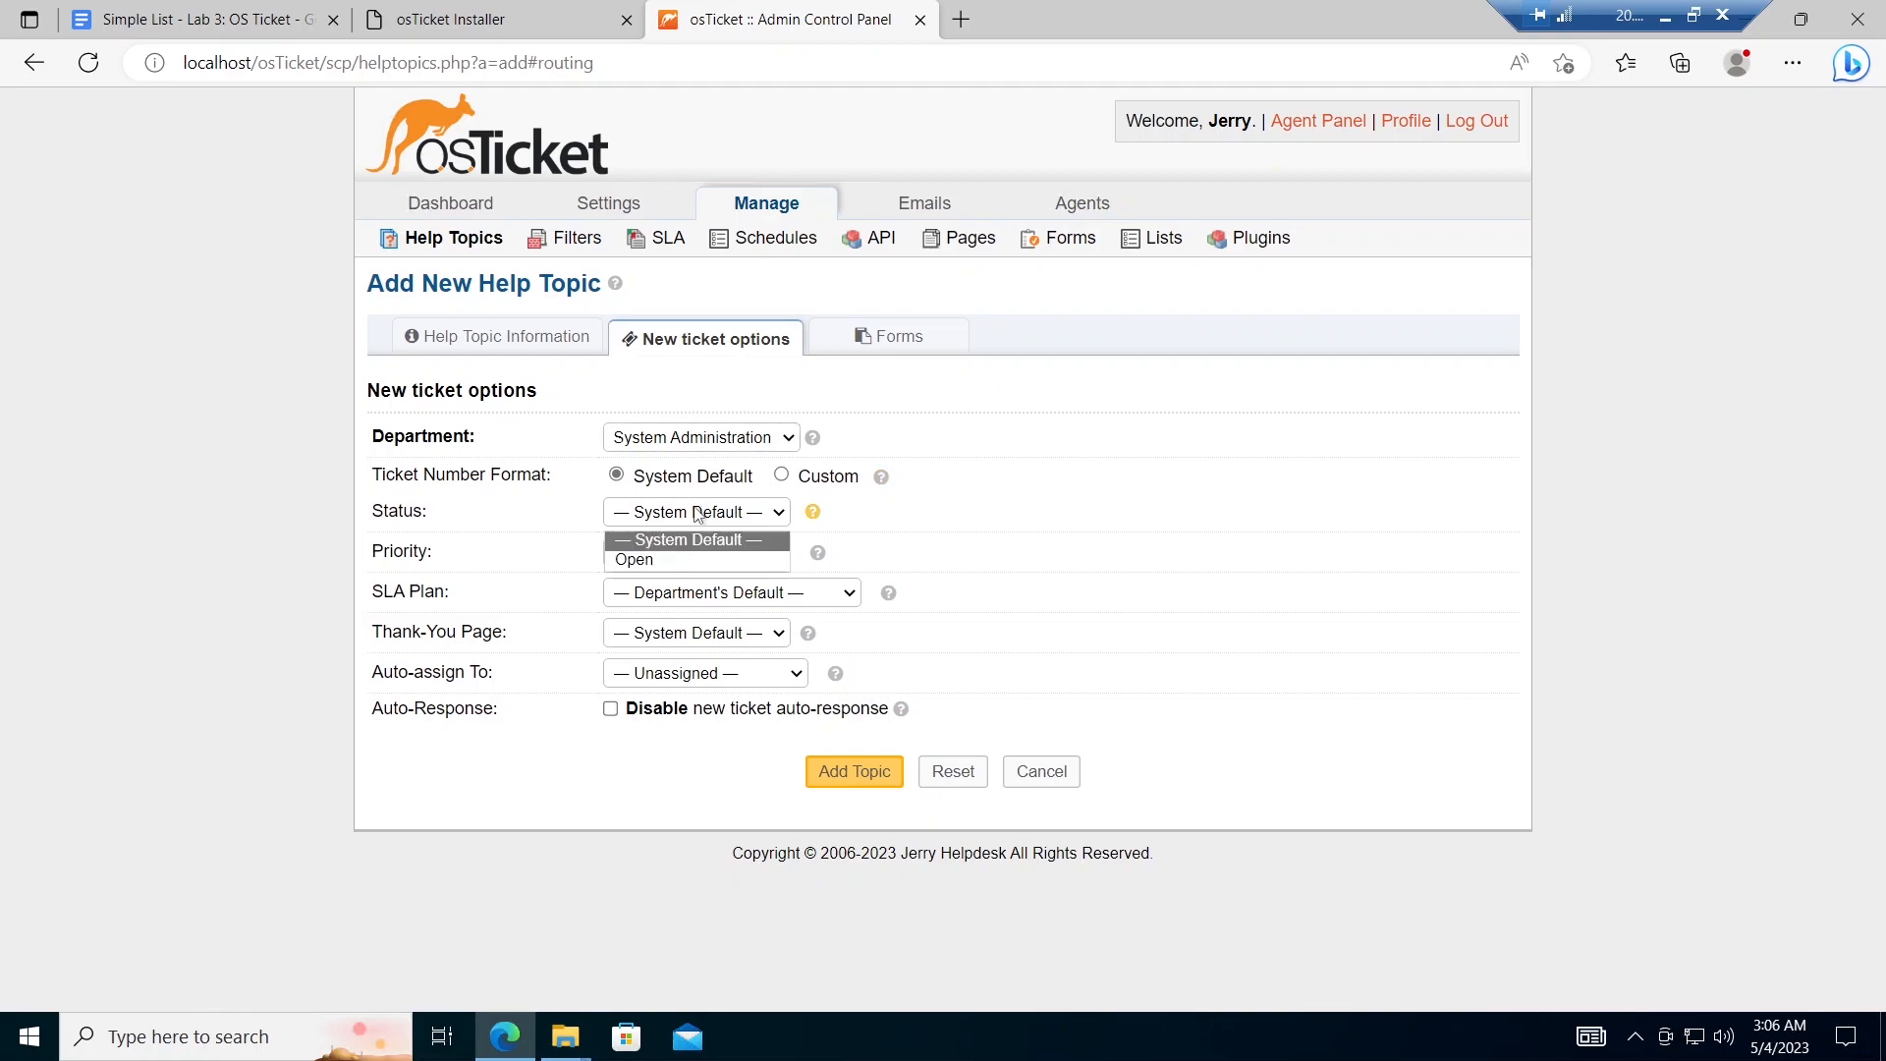
pyautogui.click(686, 556)
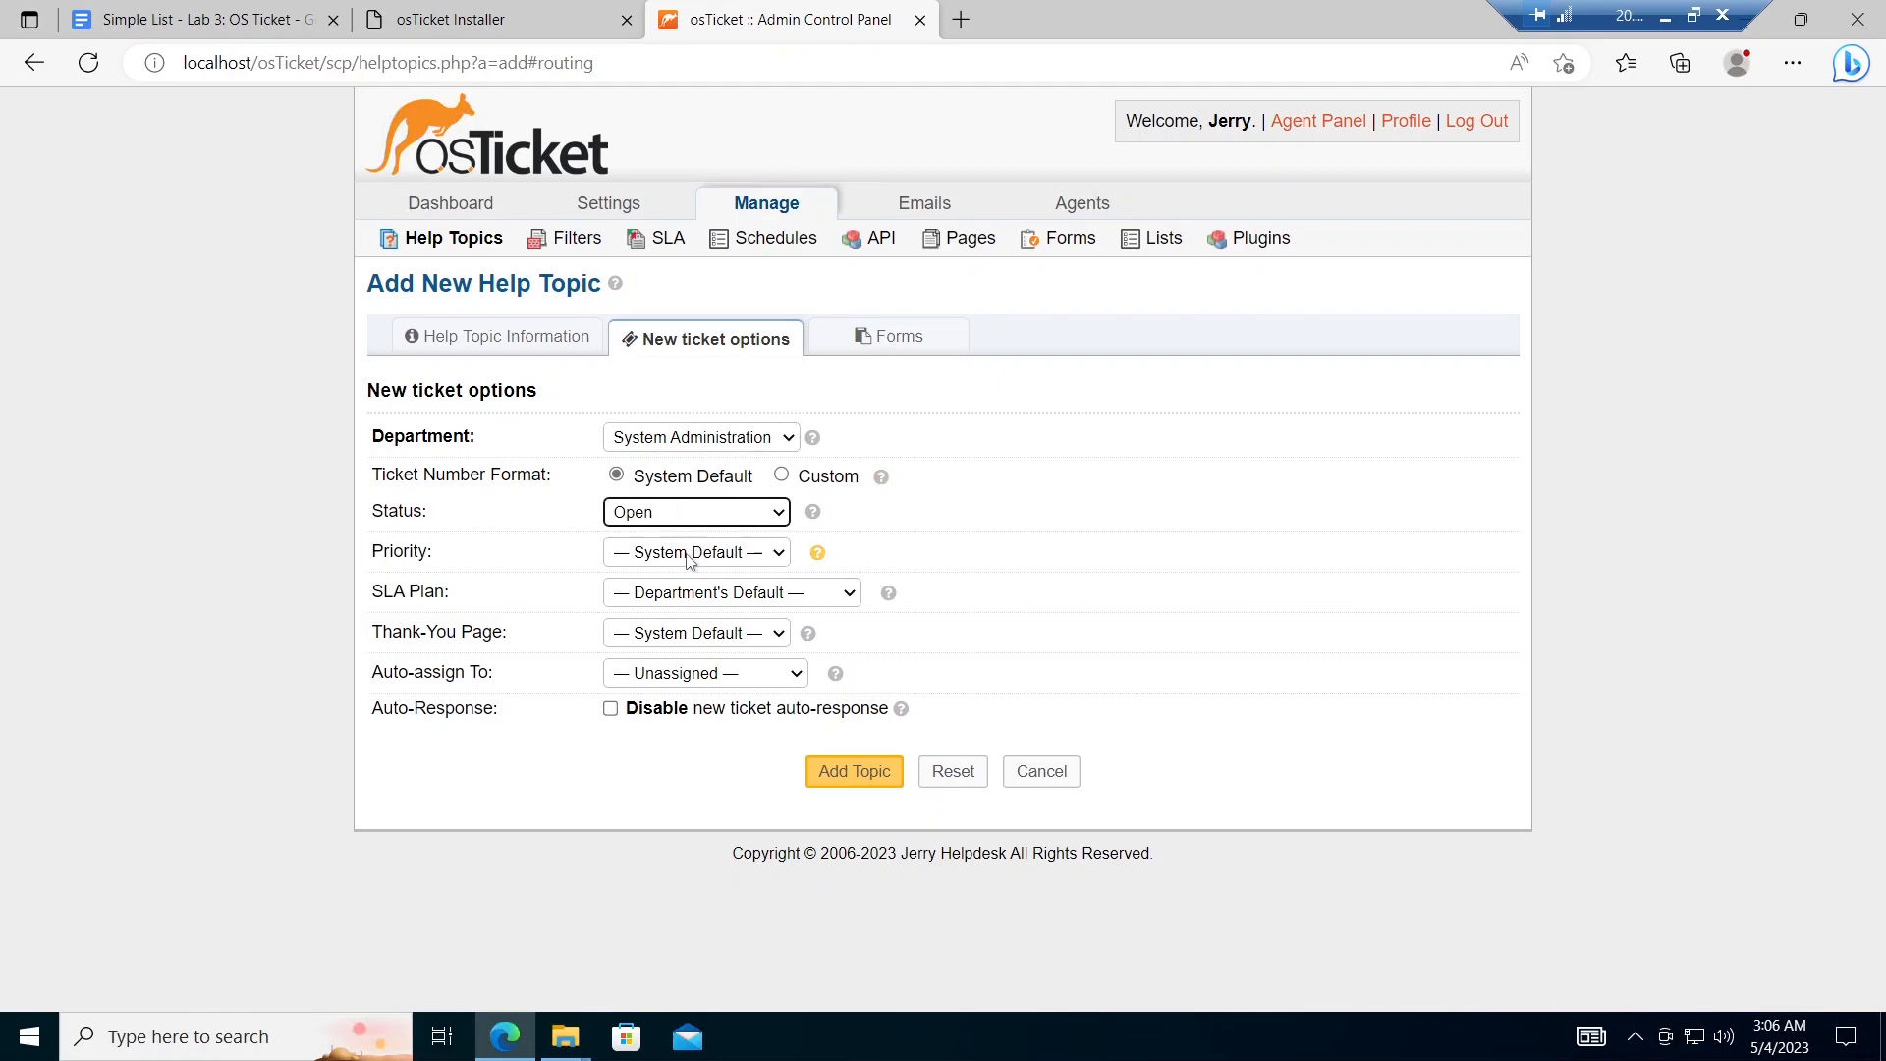
pyautogui.click(690, 553)
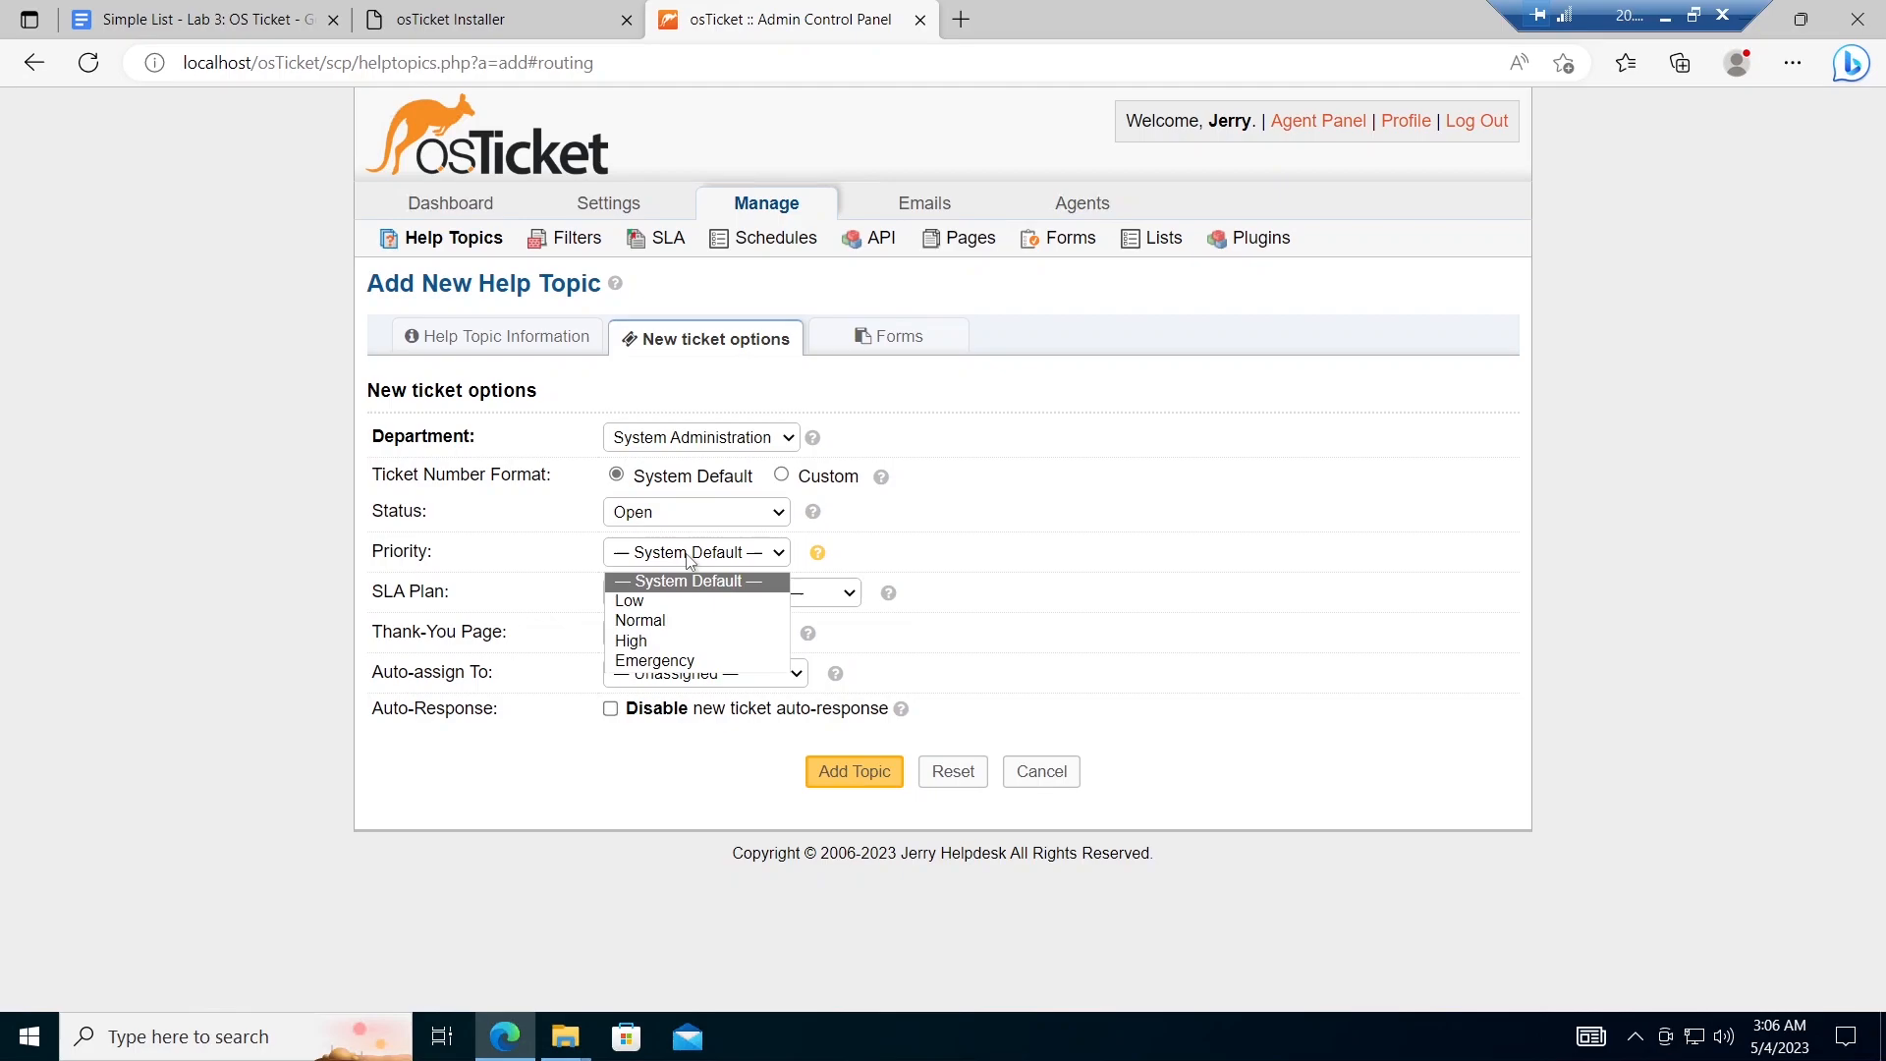
pyautogui.click(662, 639)
# Step: Assign the SEV-A SLA plan to the topic, auto-assign its tickets to the first listed agent, and add the topic
pyautogui.click(688, 593)
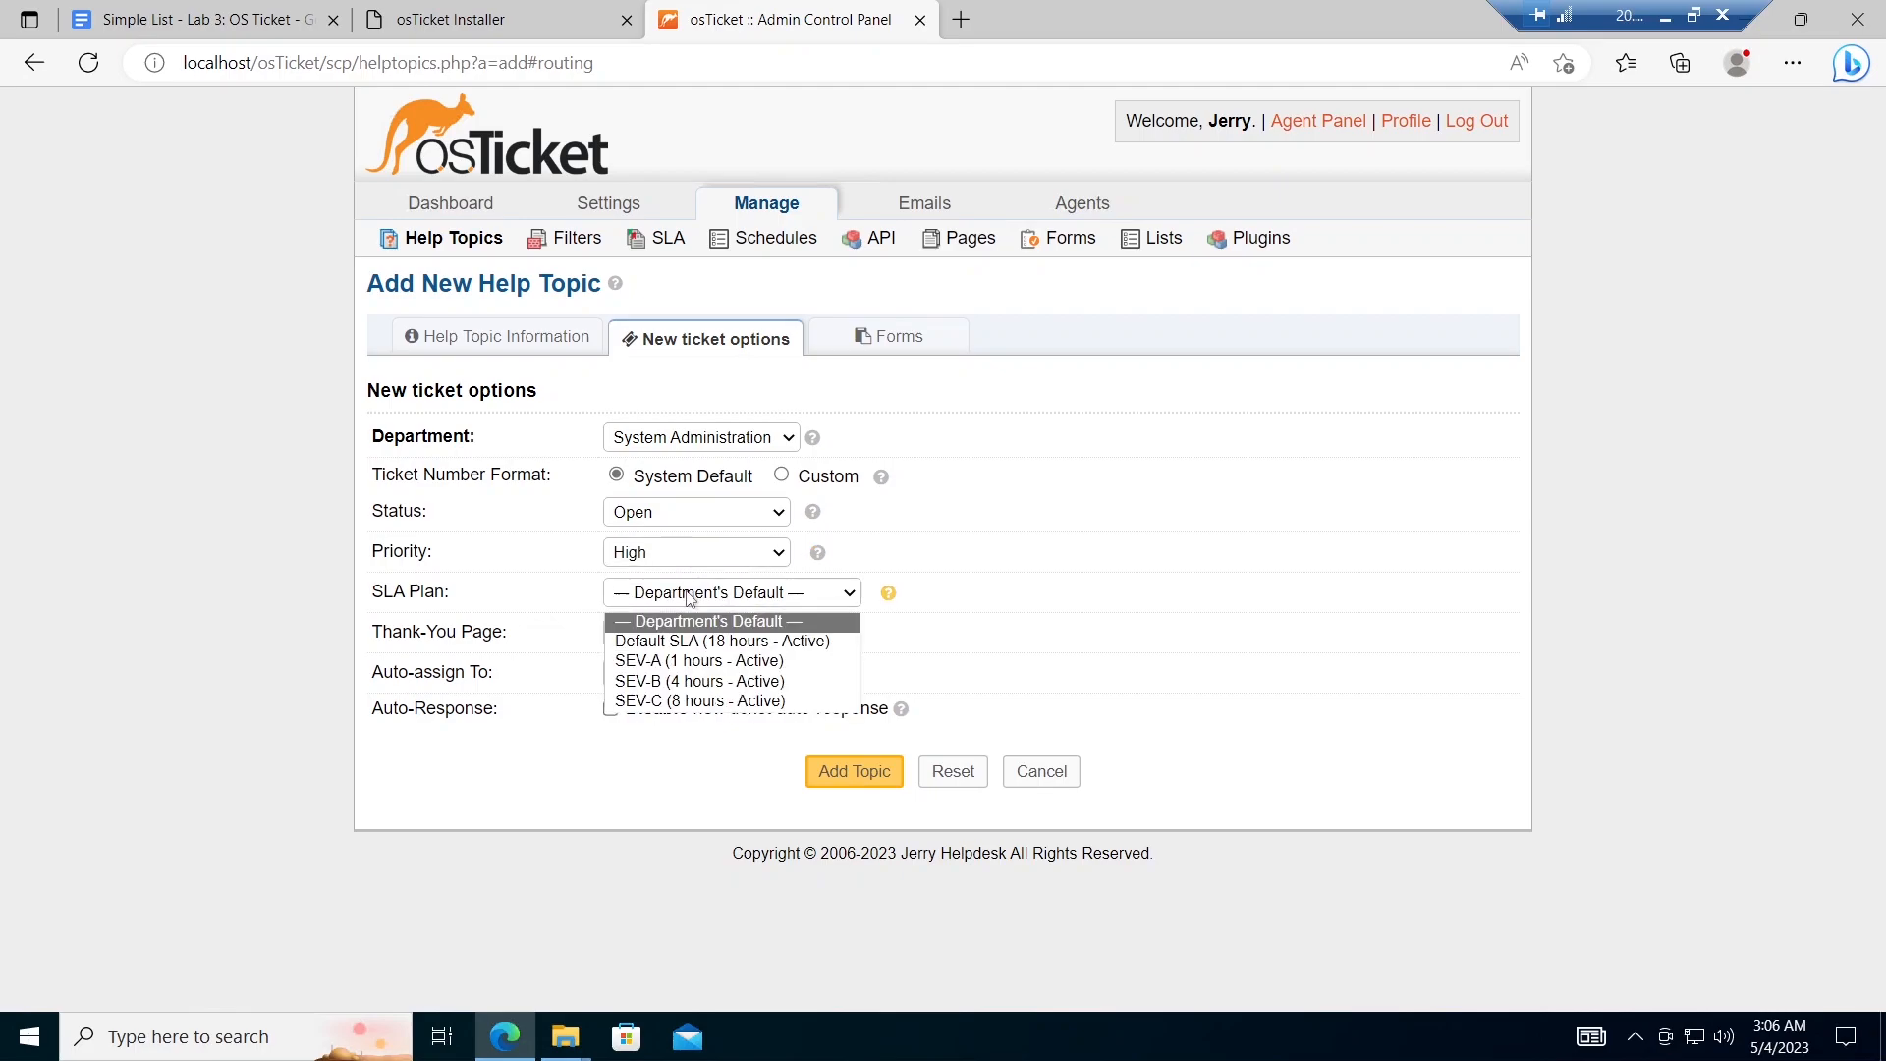
pyautogui.click(677, 662)
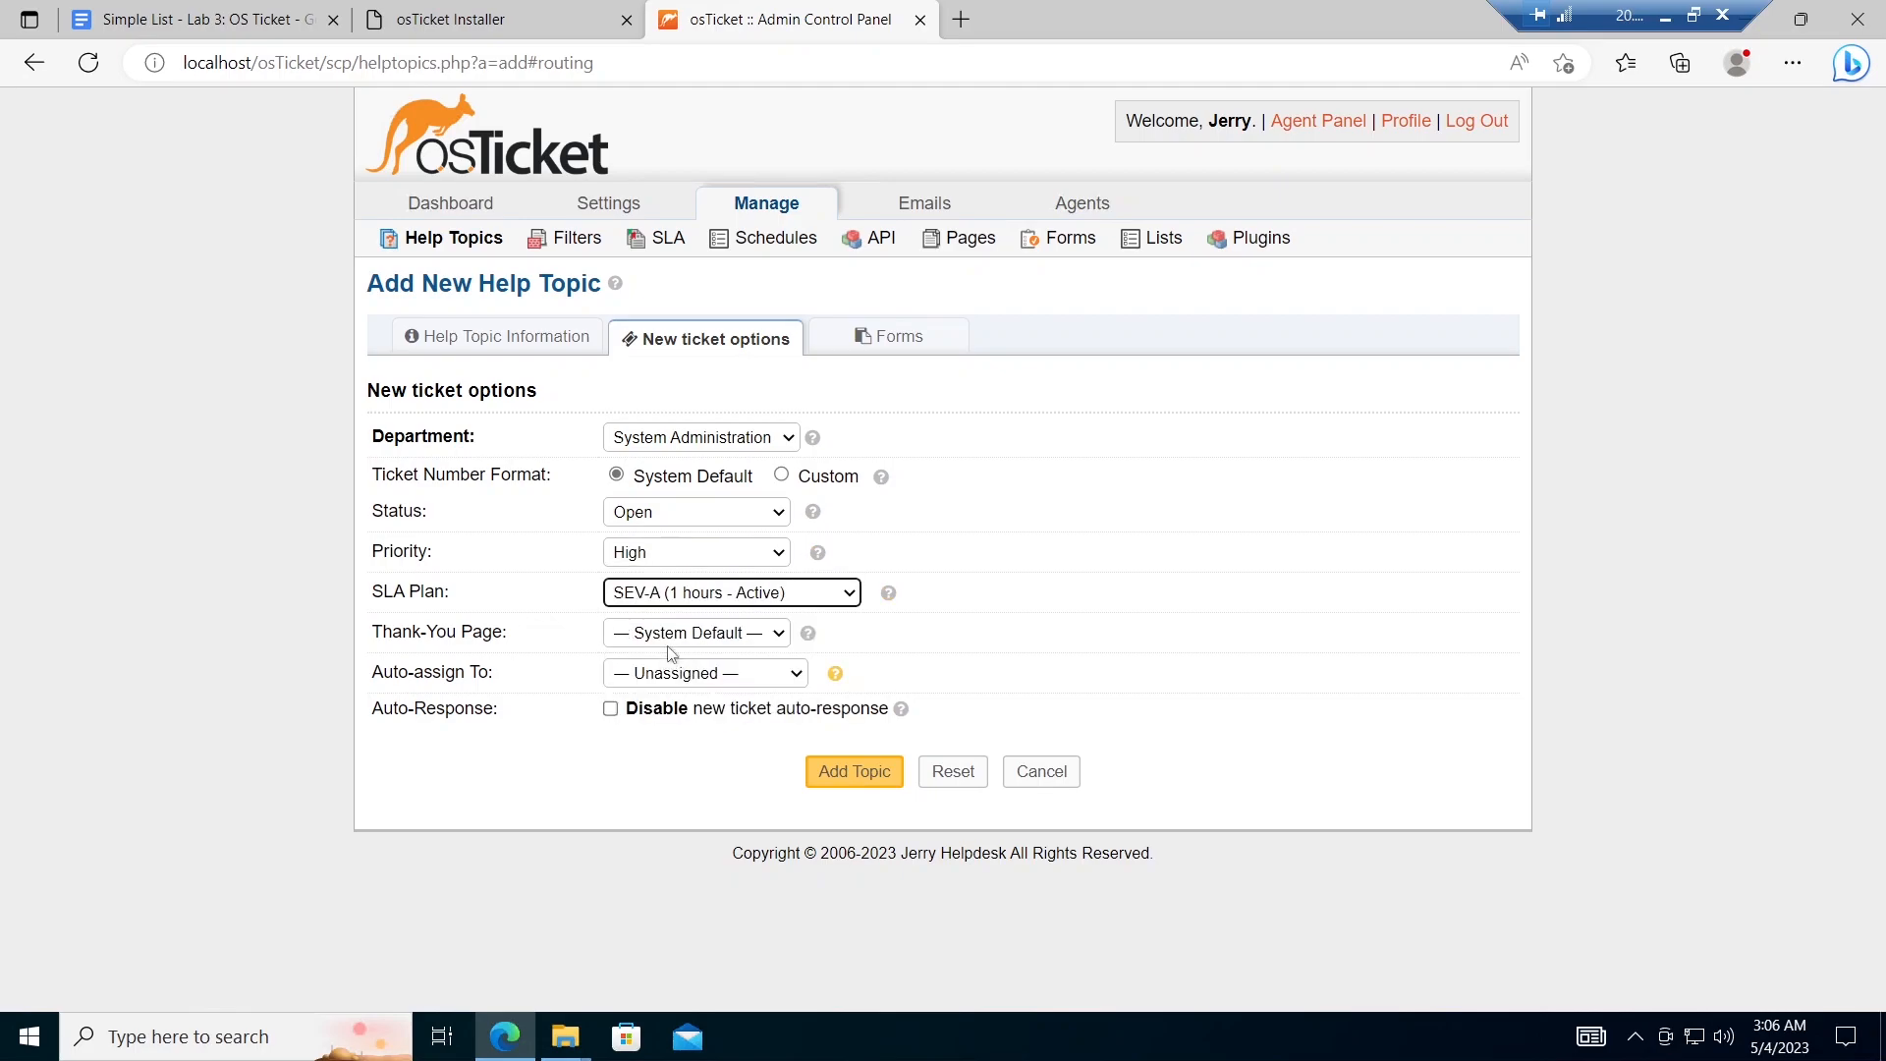
pyautogui.click(687, 636)
pyautogui.click(592, 698)
pyautogui.click(648, 678)
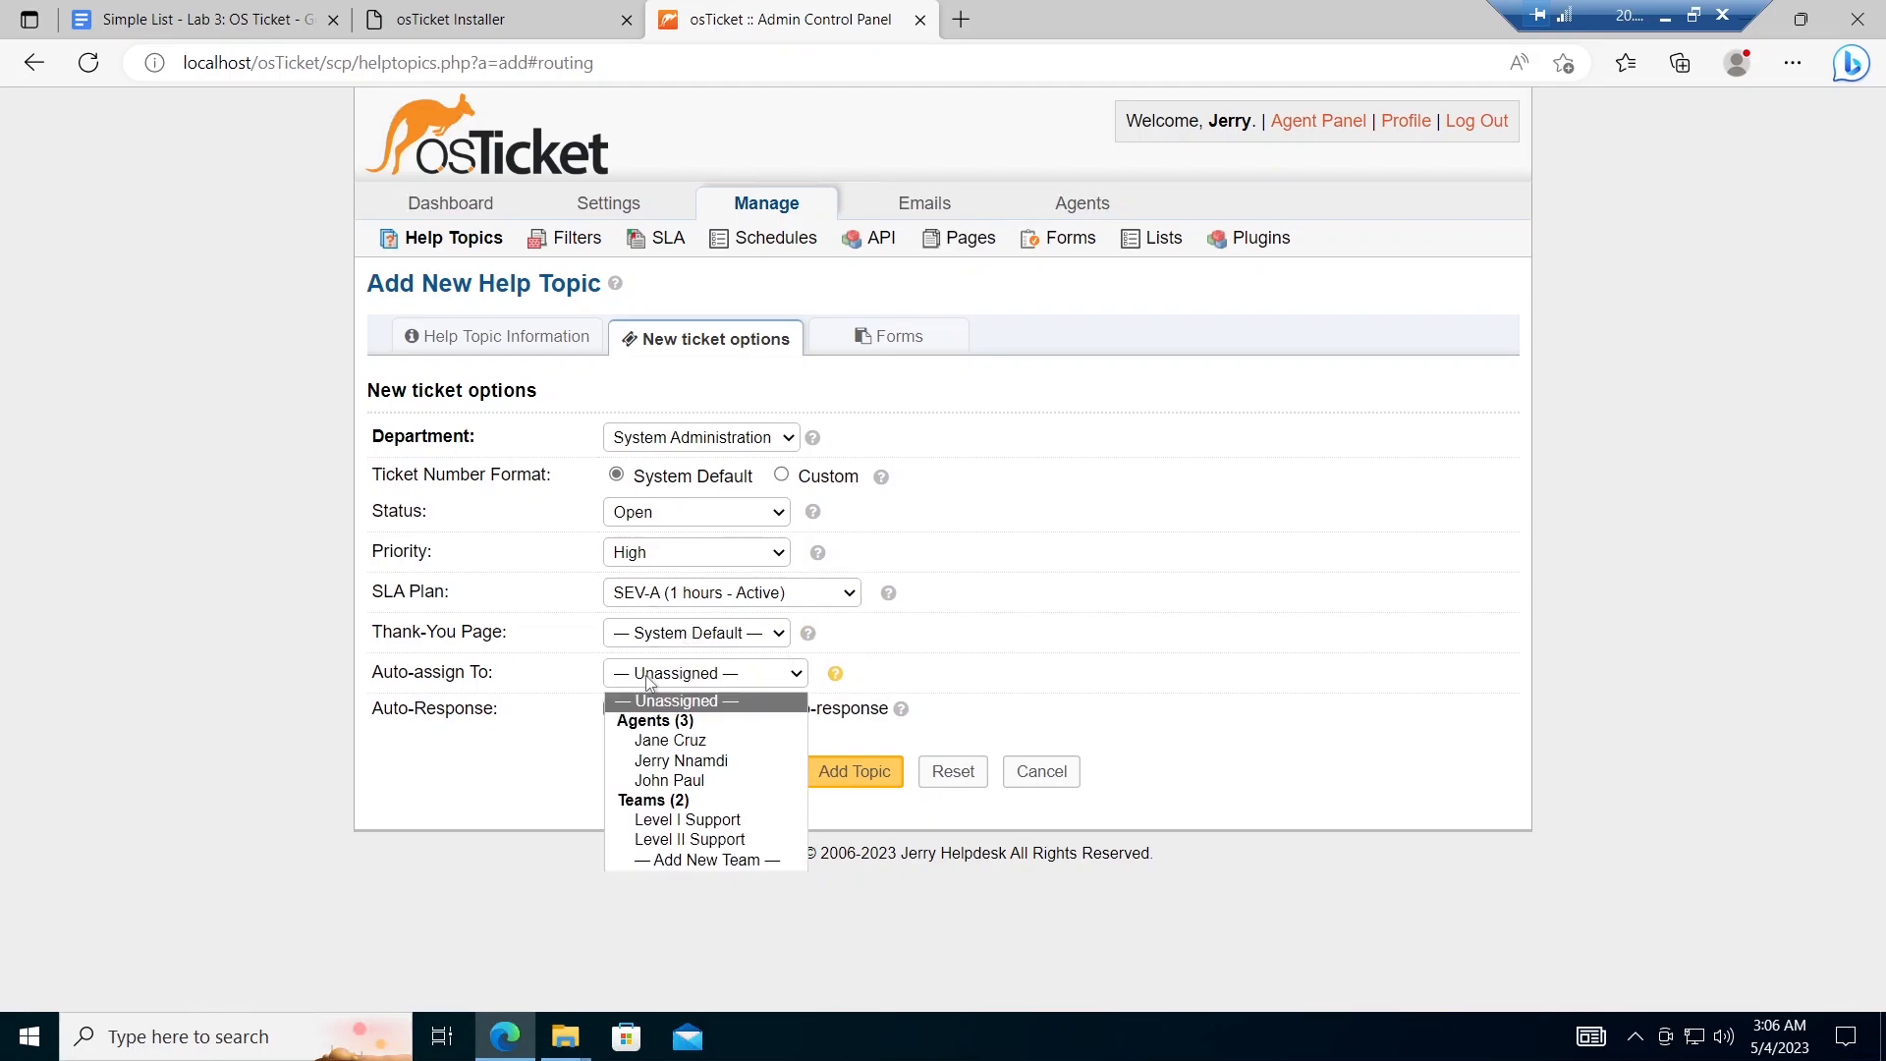
pyautogui.click(653, 744)
pyautogui.click(857, 774)
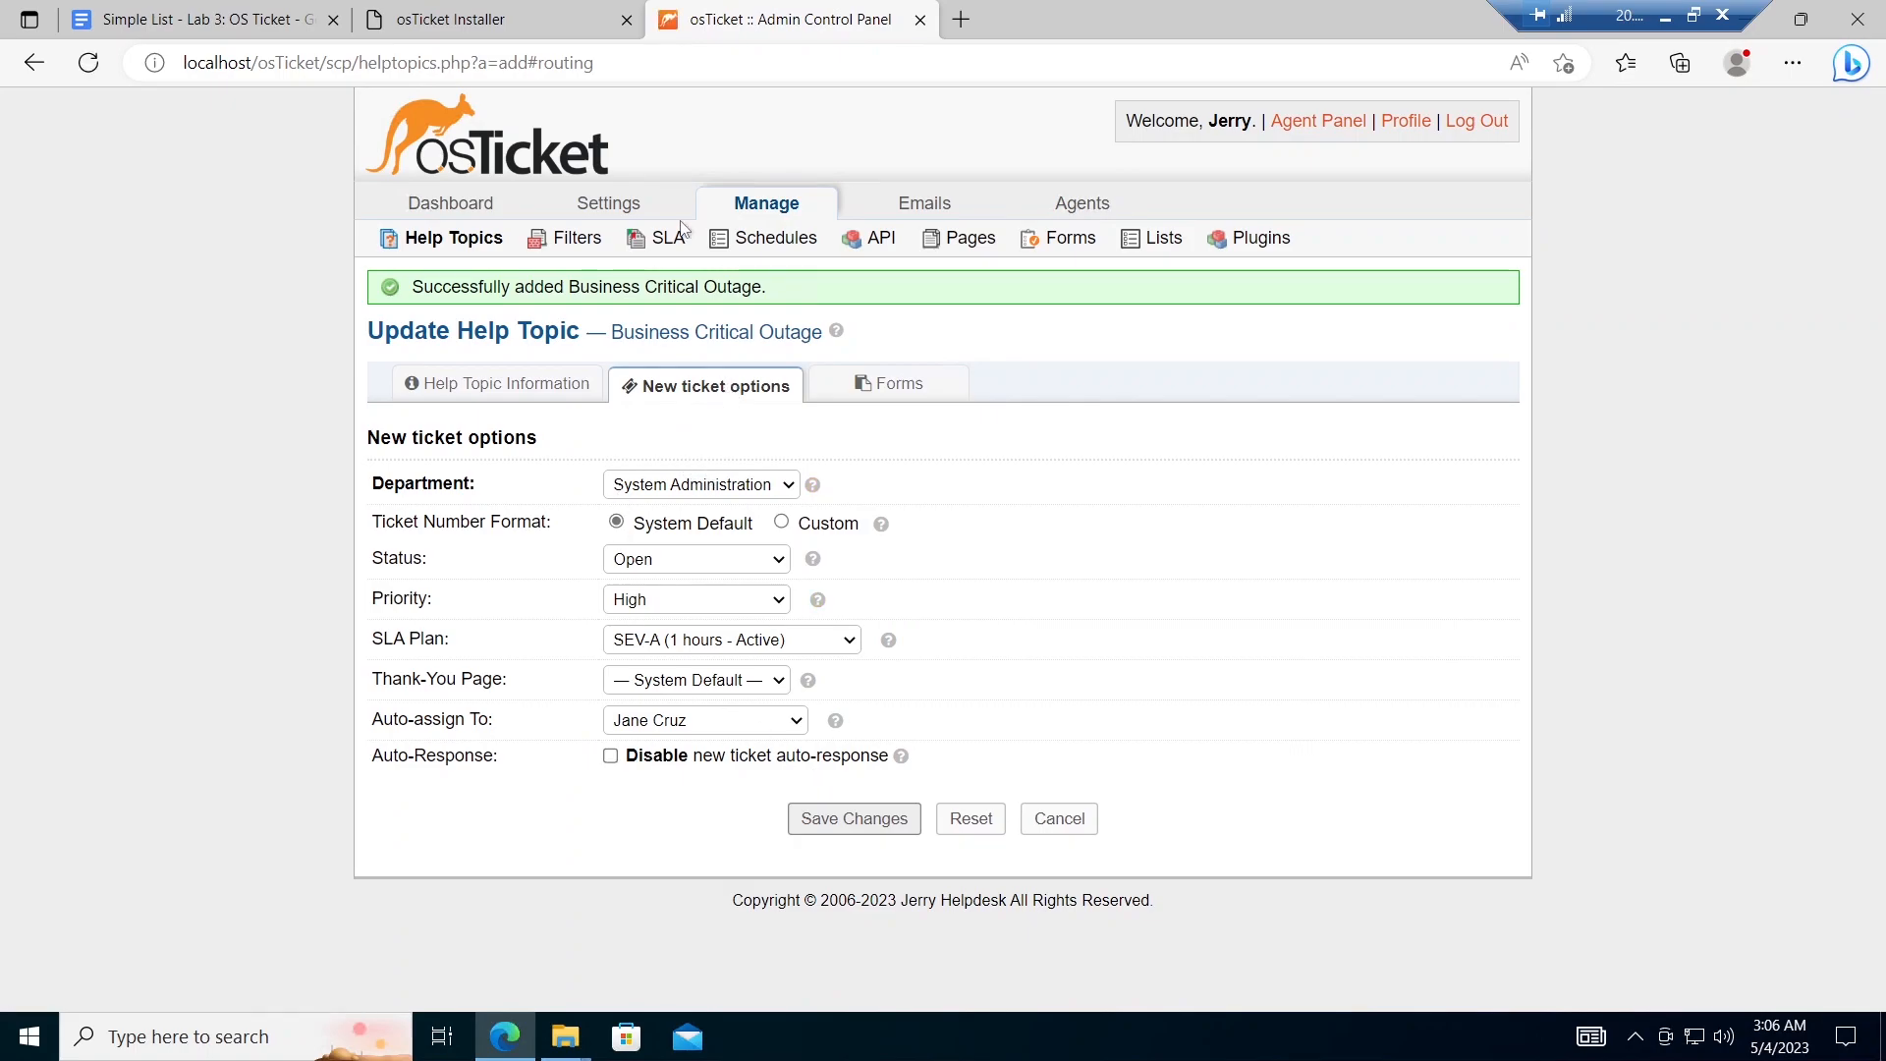
# Step: Return to the help topics list and start another new topic named Personal Computer Issues
pyautogui.click(551, 388)
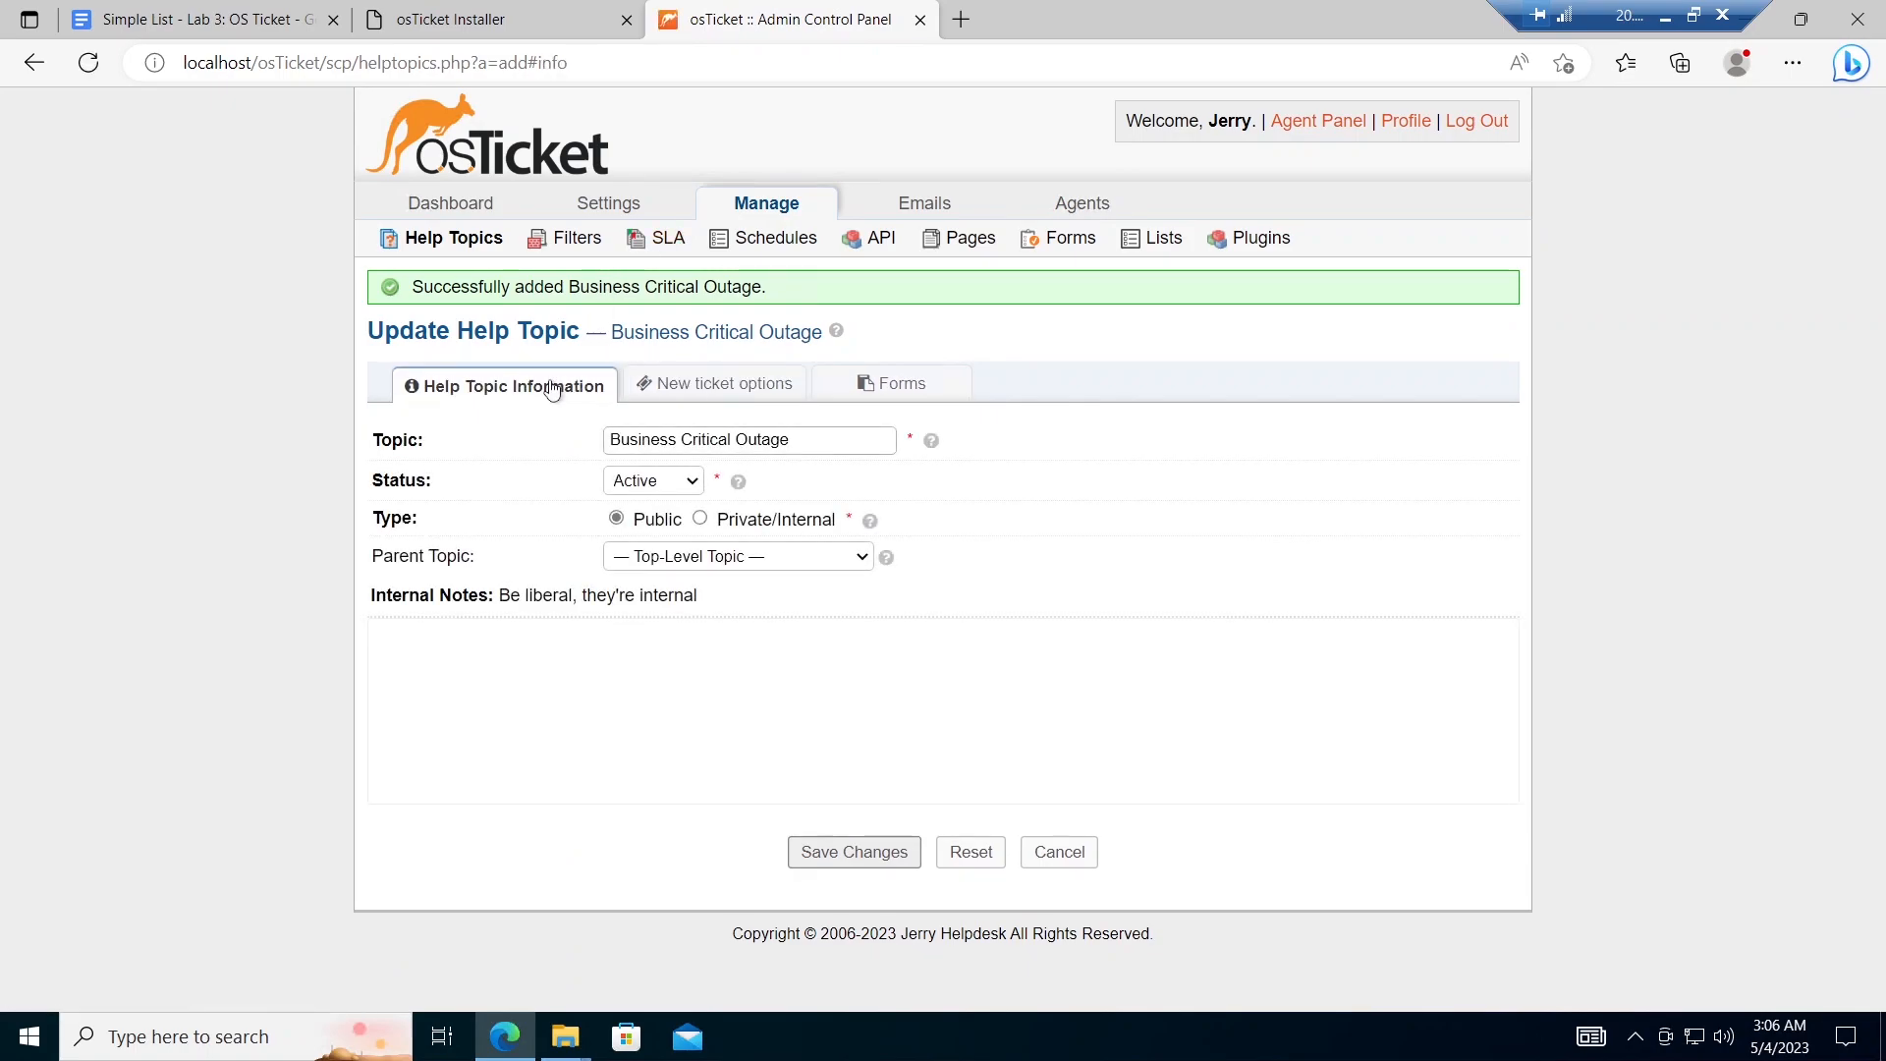
pyautogui.click(473, 252)
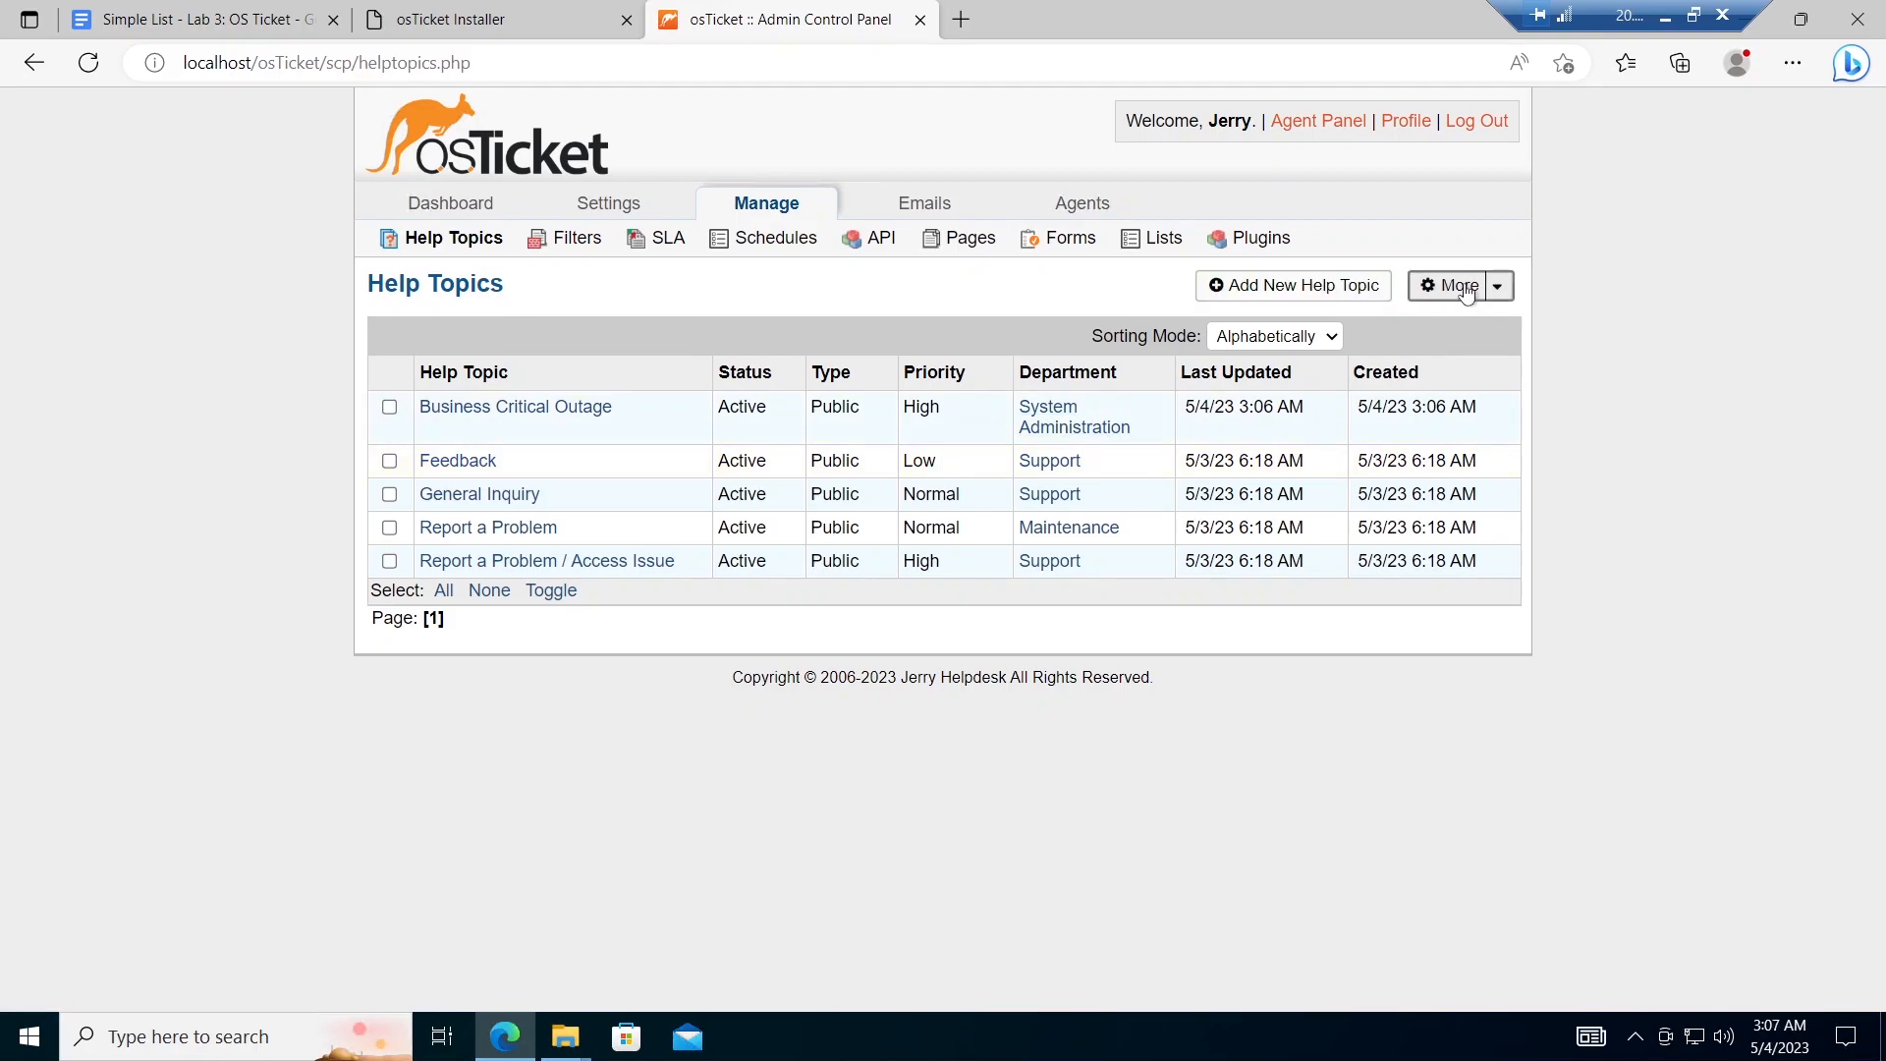
pyautogui.click(1499, 287)
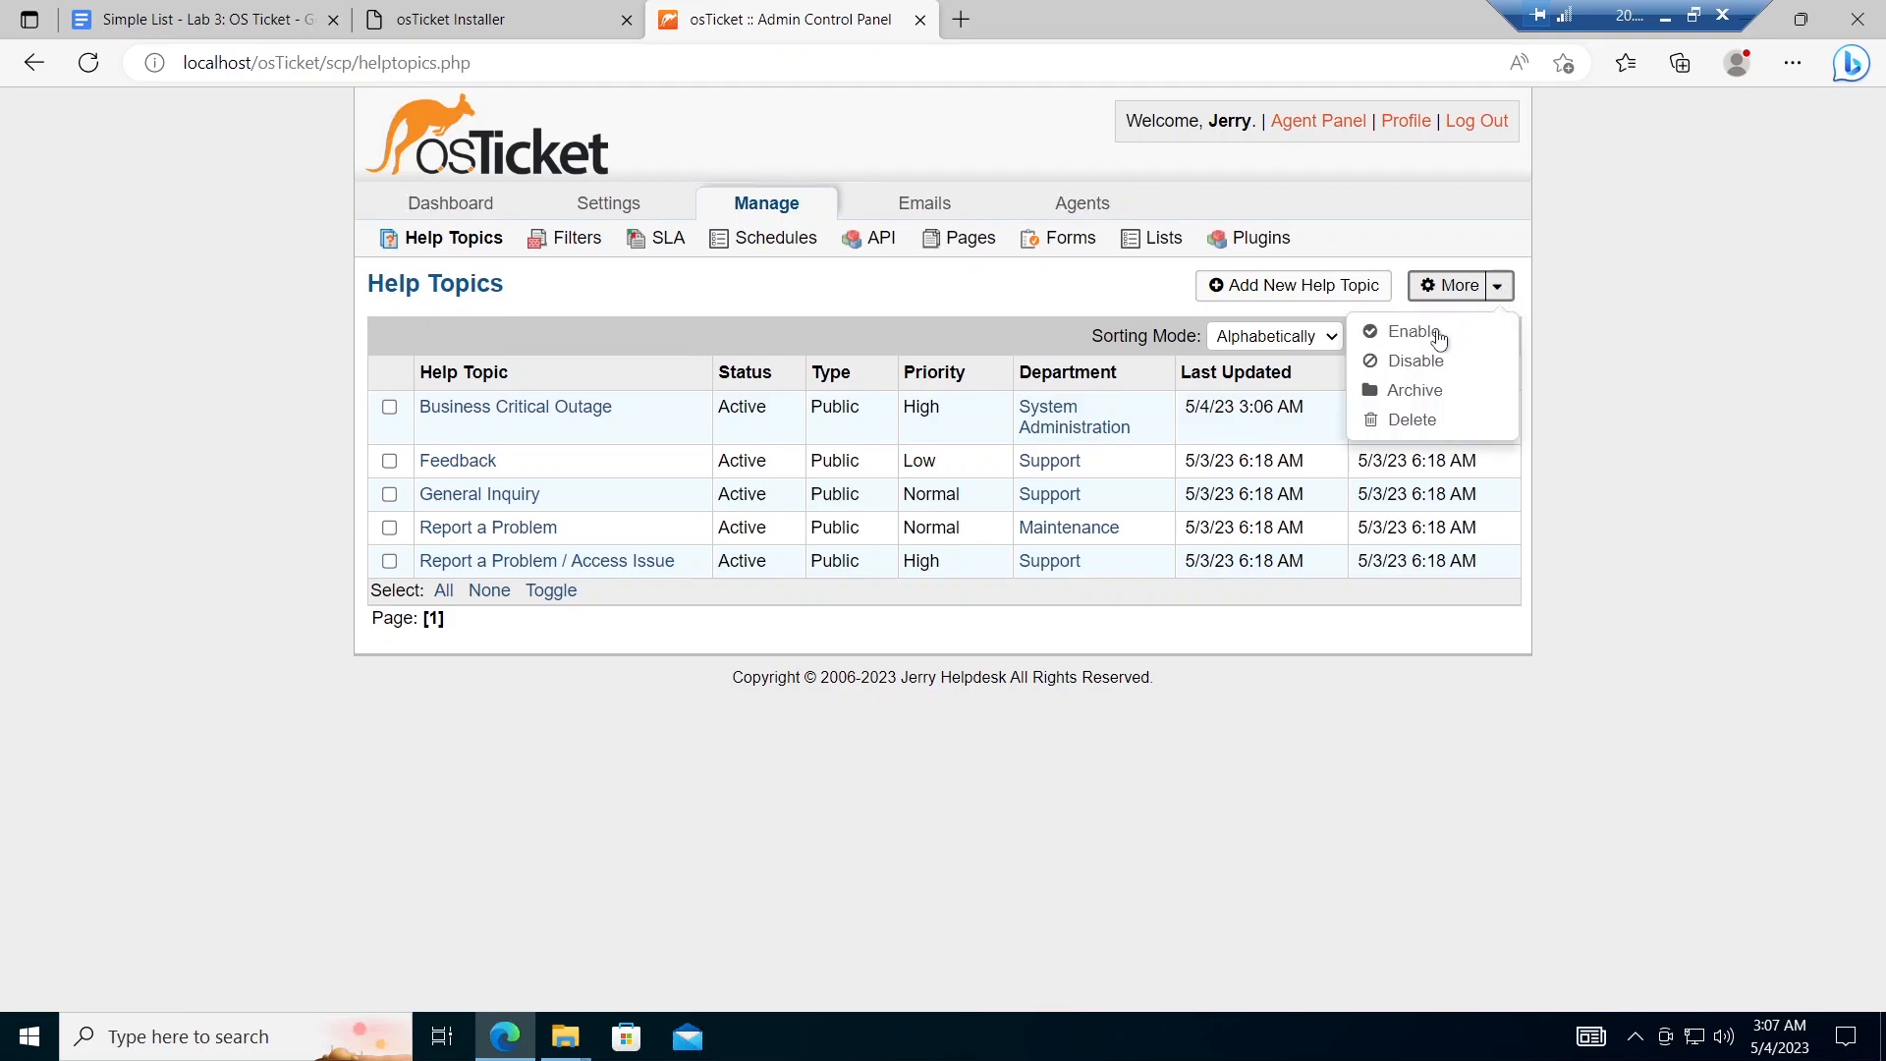
pyautogui.click(1343, 288)
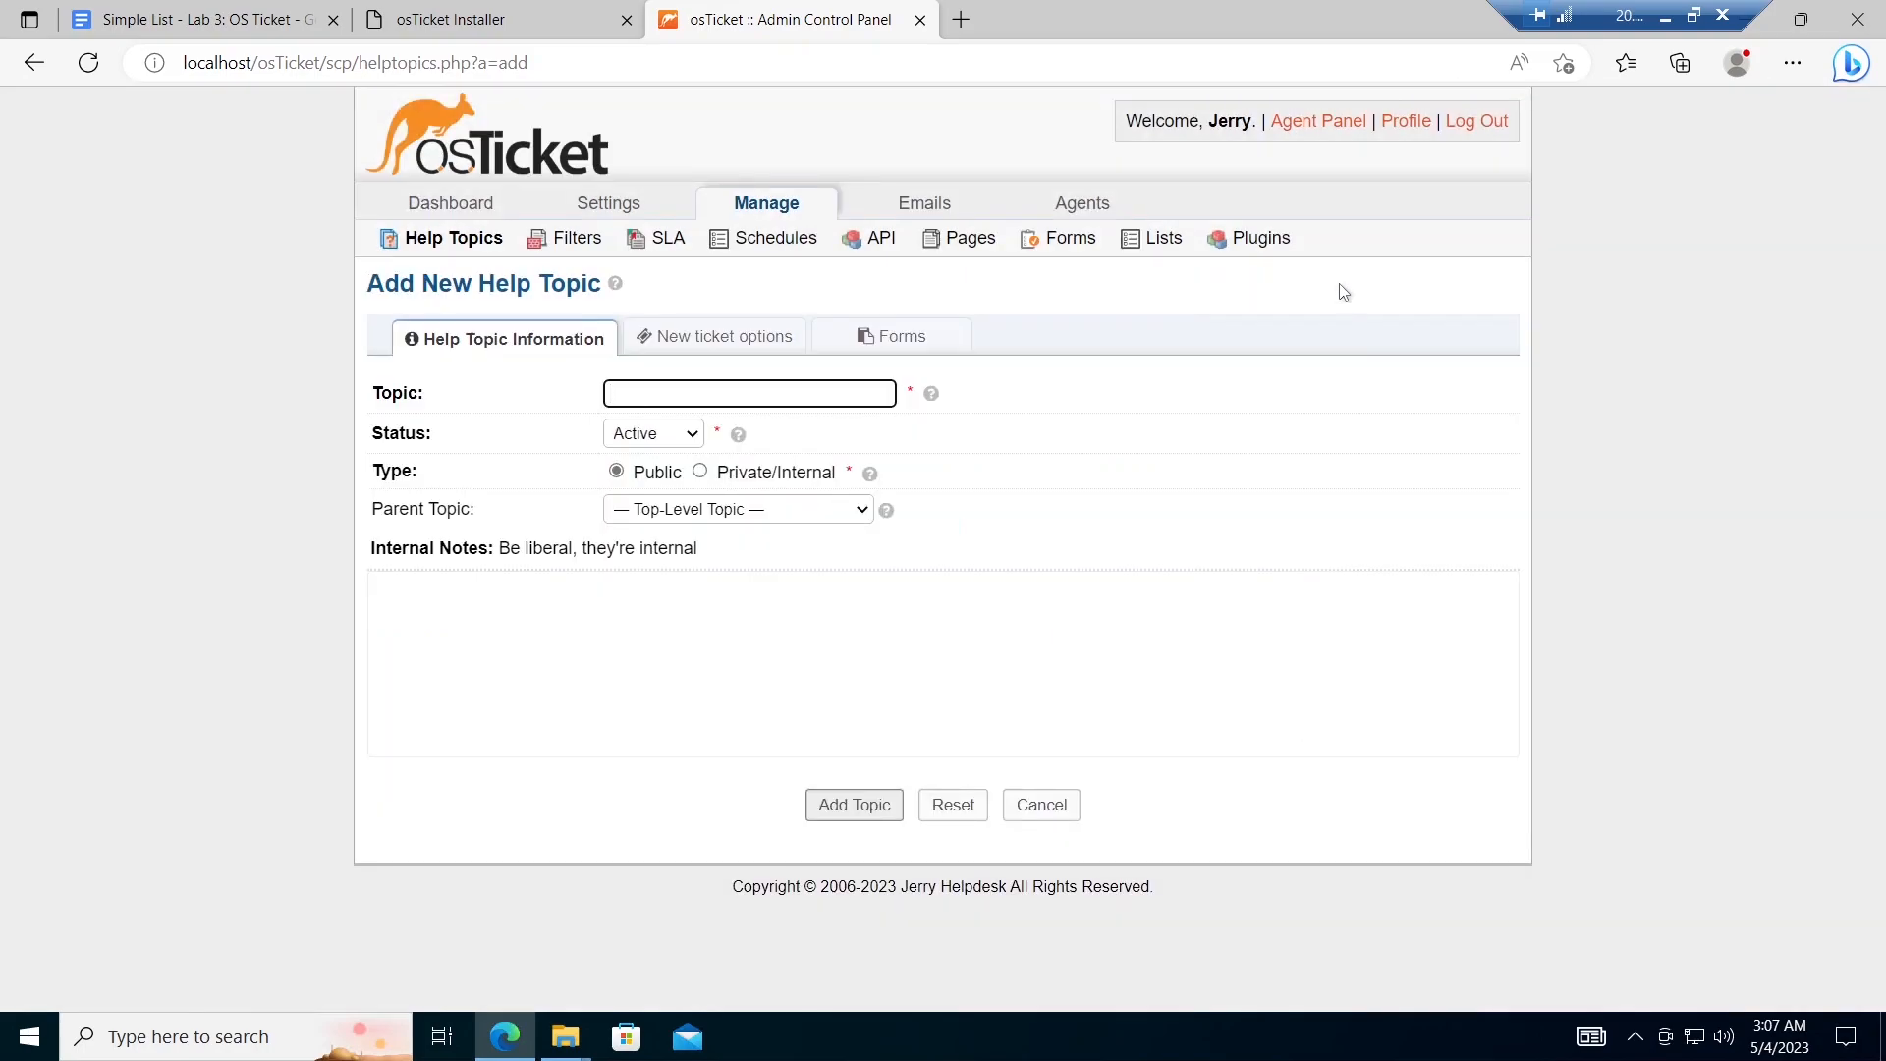
pyautogui.click(833, 390)
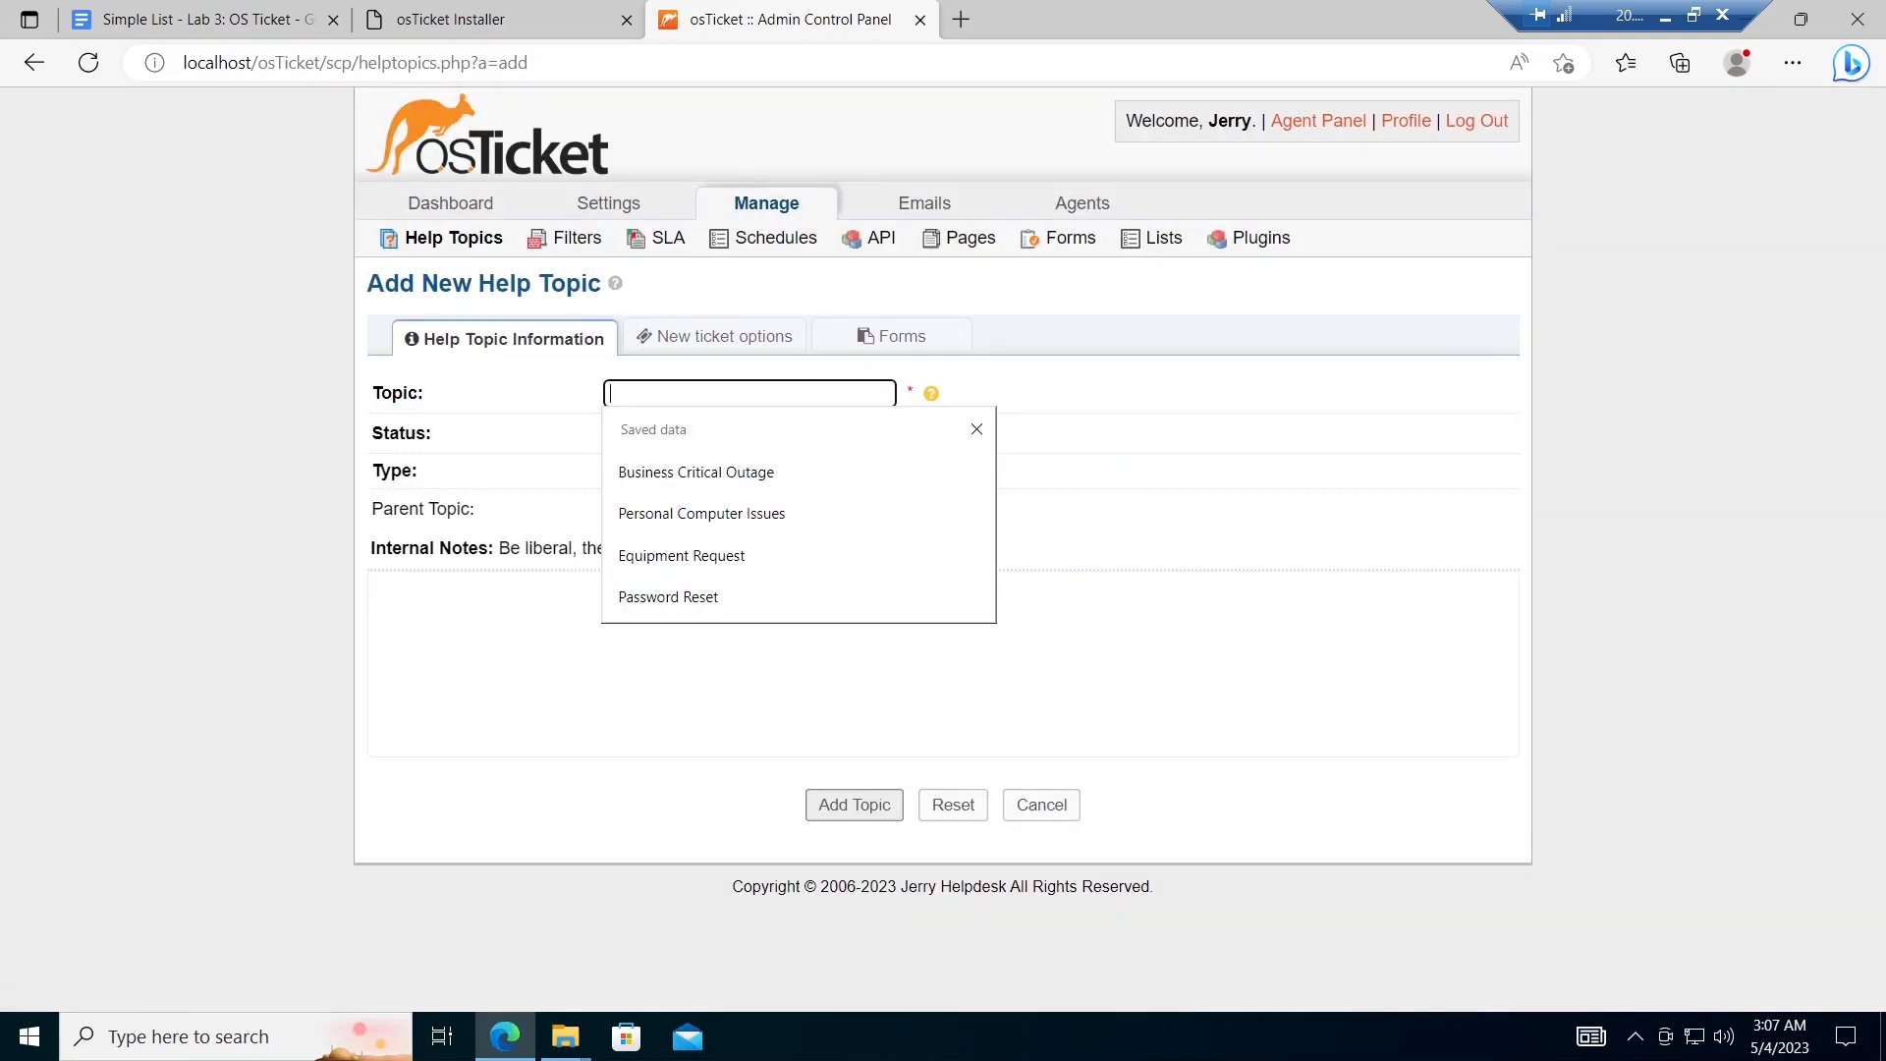
pyautogui.click(724, 512)
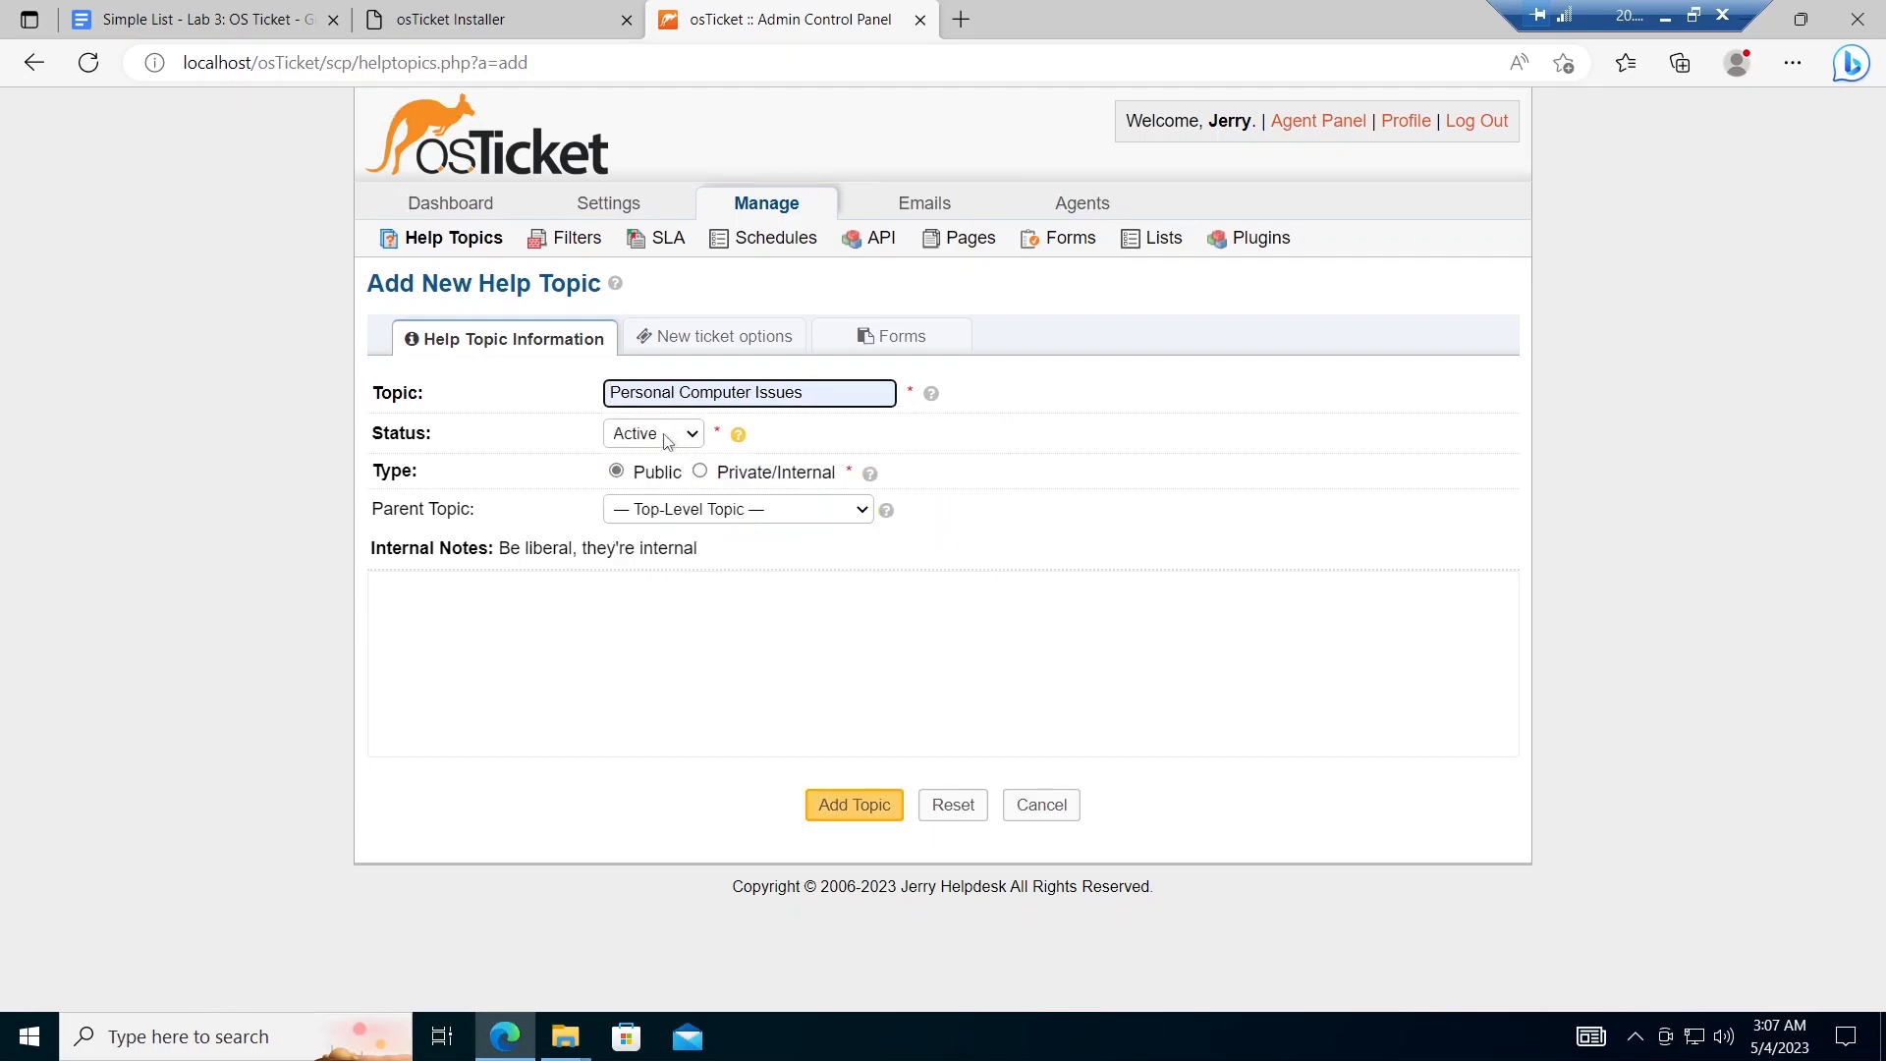
# Step: Set the Personal Computer Issues topic's new tickets to the Maintenance department, status Open and priority Low
pyautogui.click(727, 344)
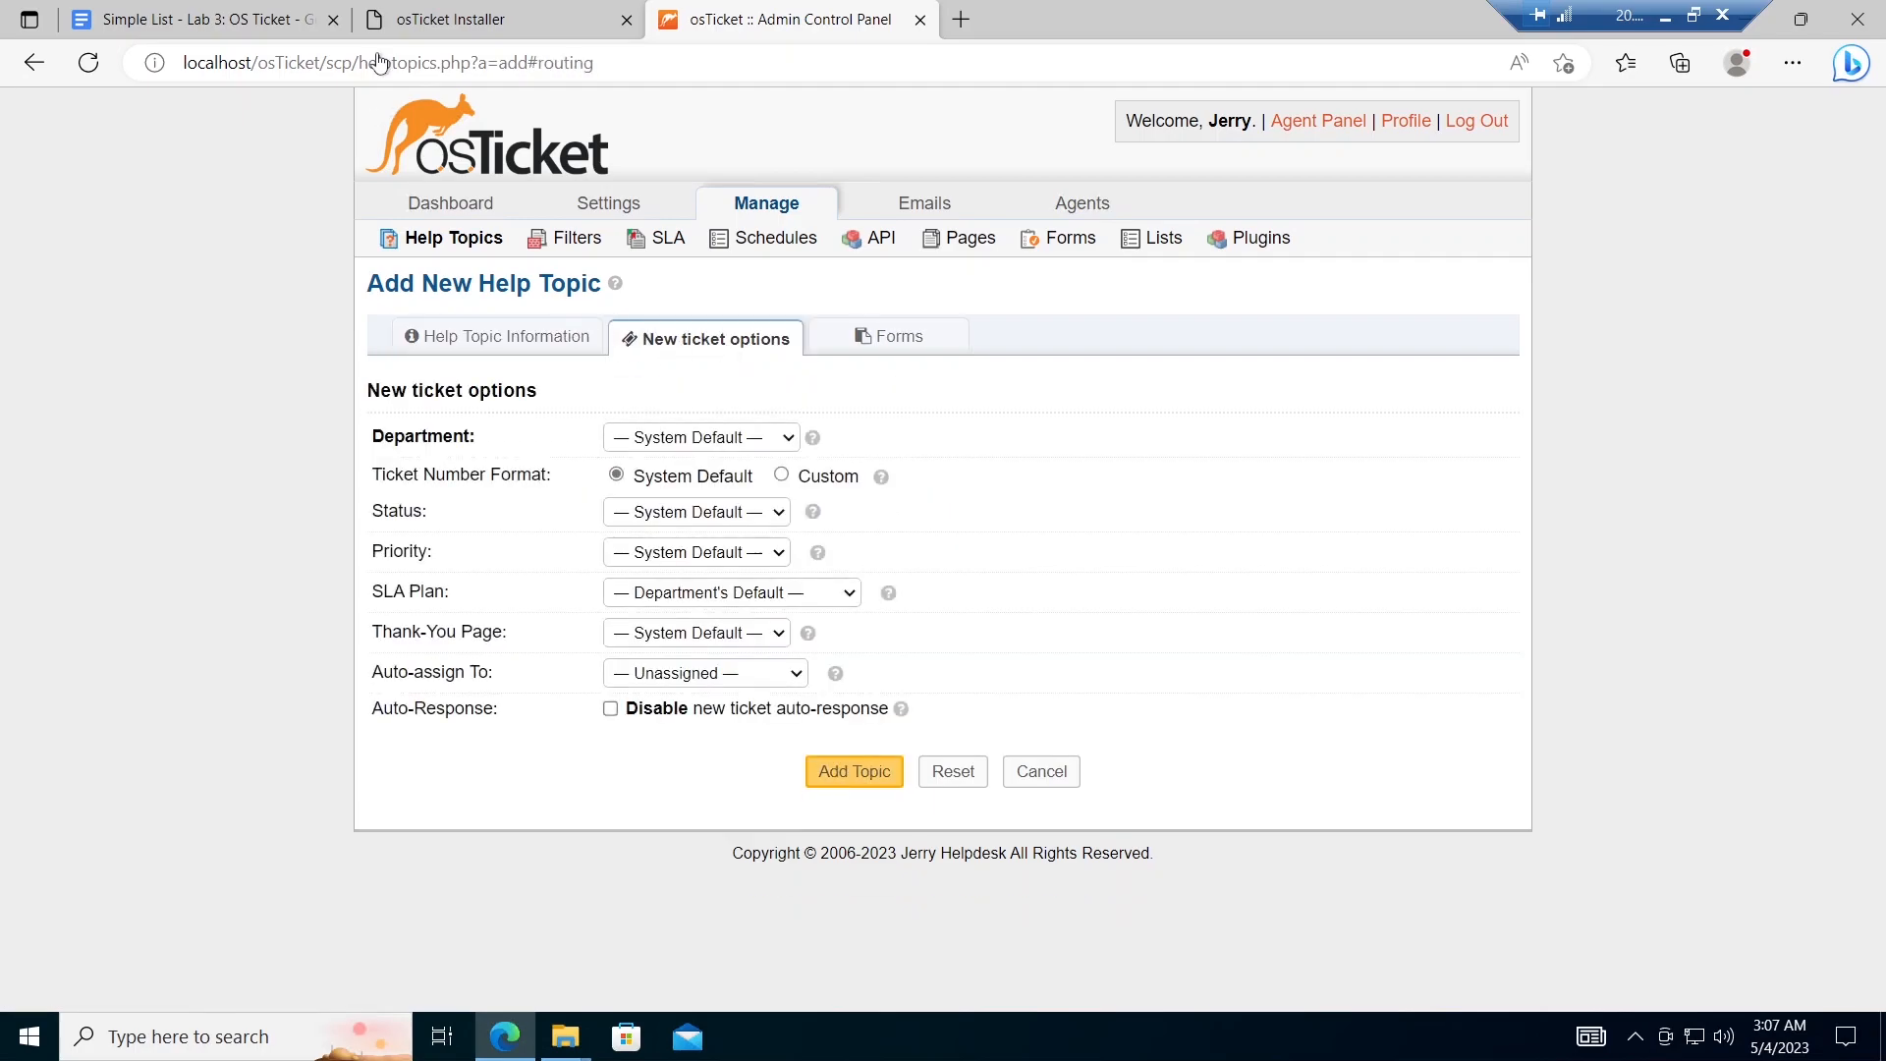
pyautogui.click(760, 437)
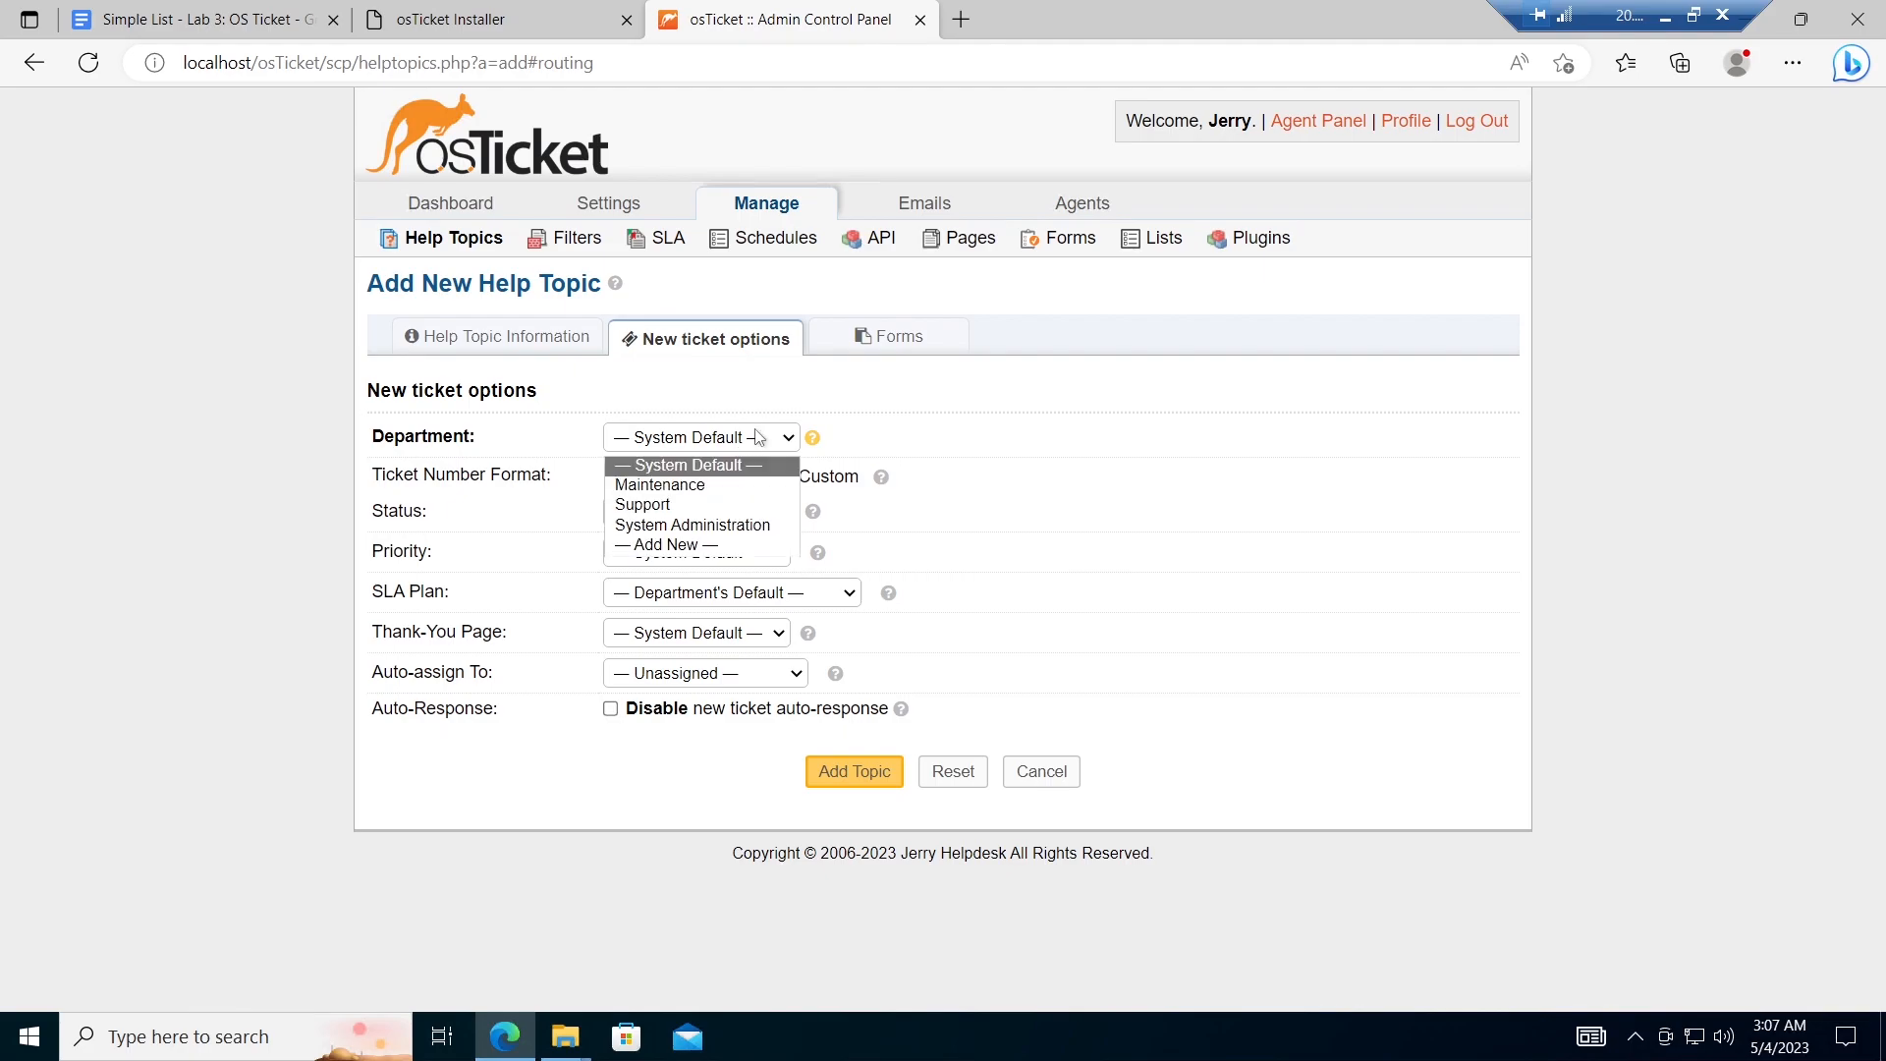
pyautogui.click(693, 485)
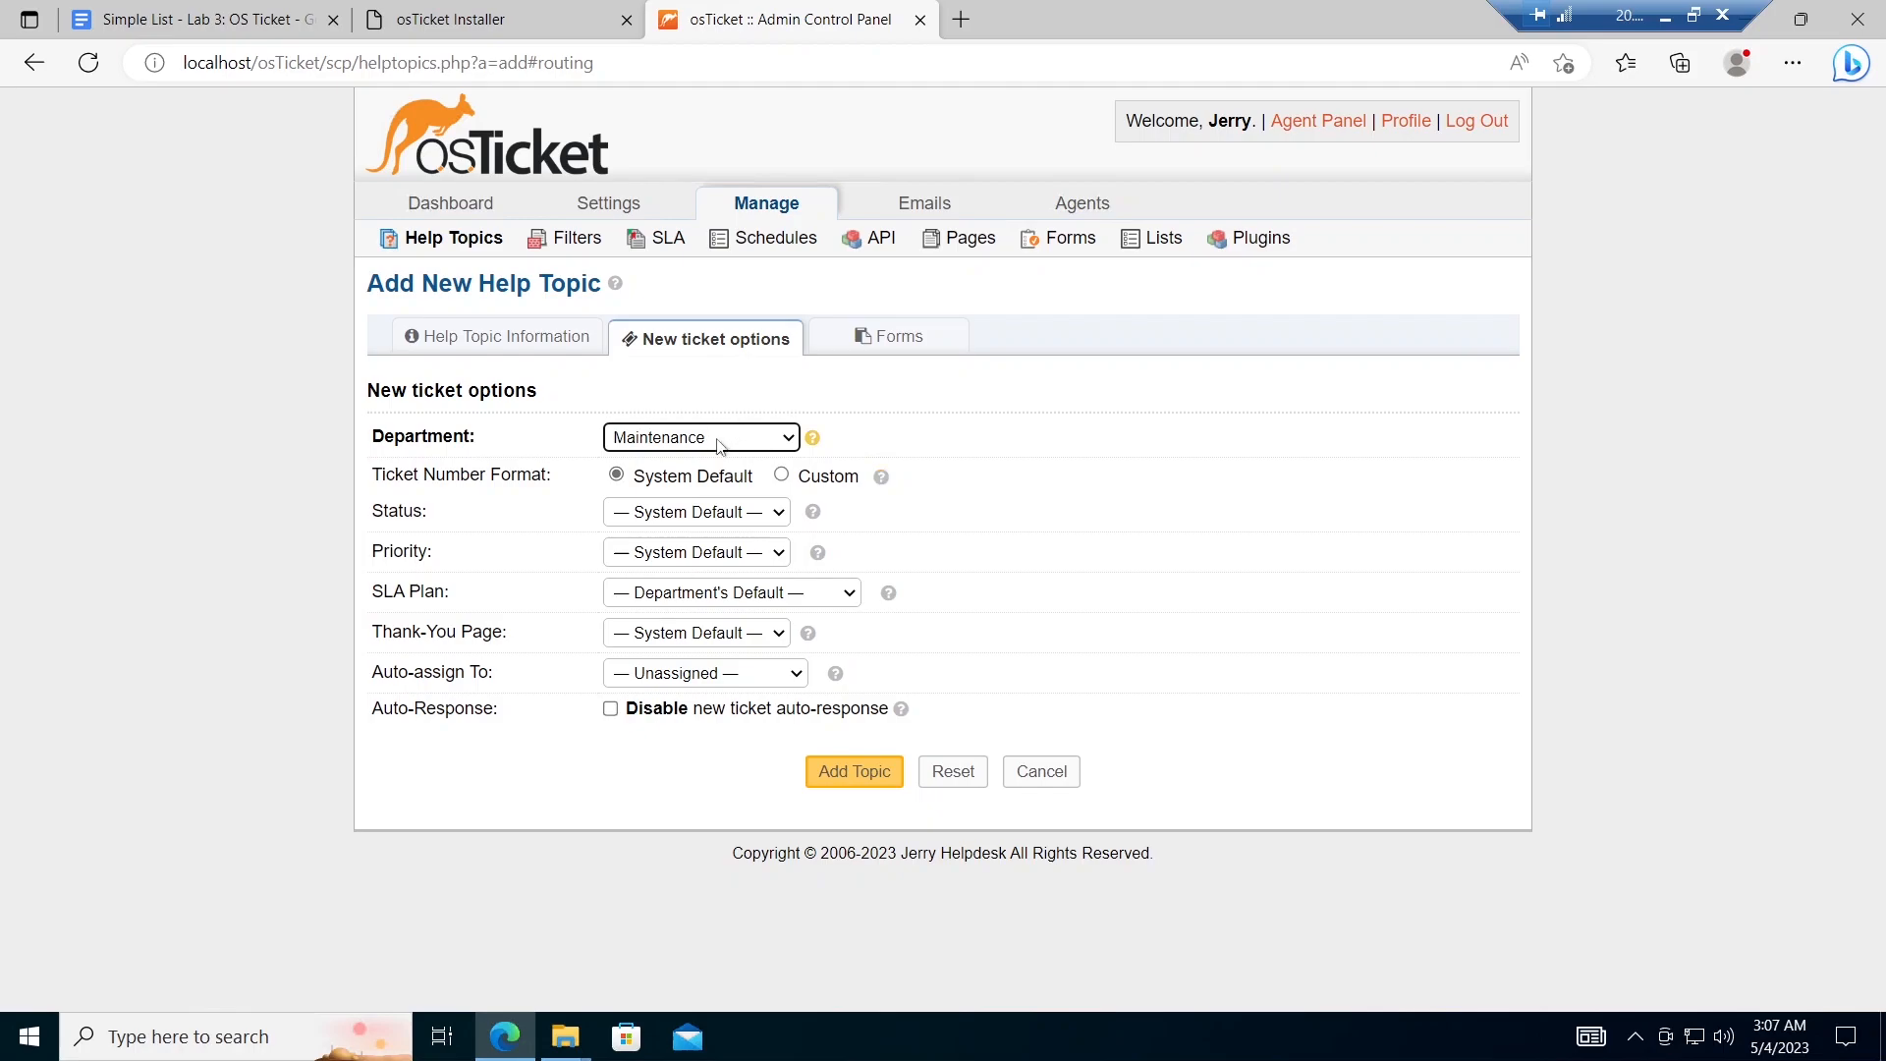
pyautogui.click(700, 506)
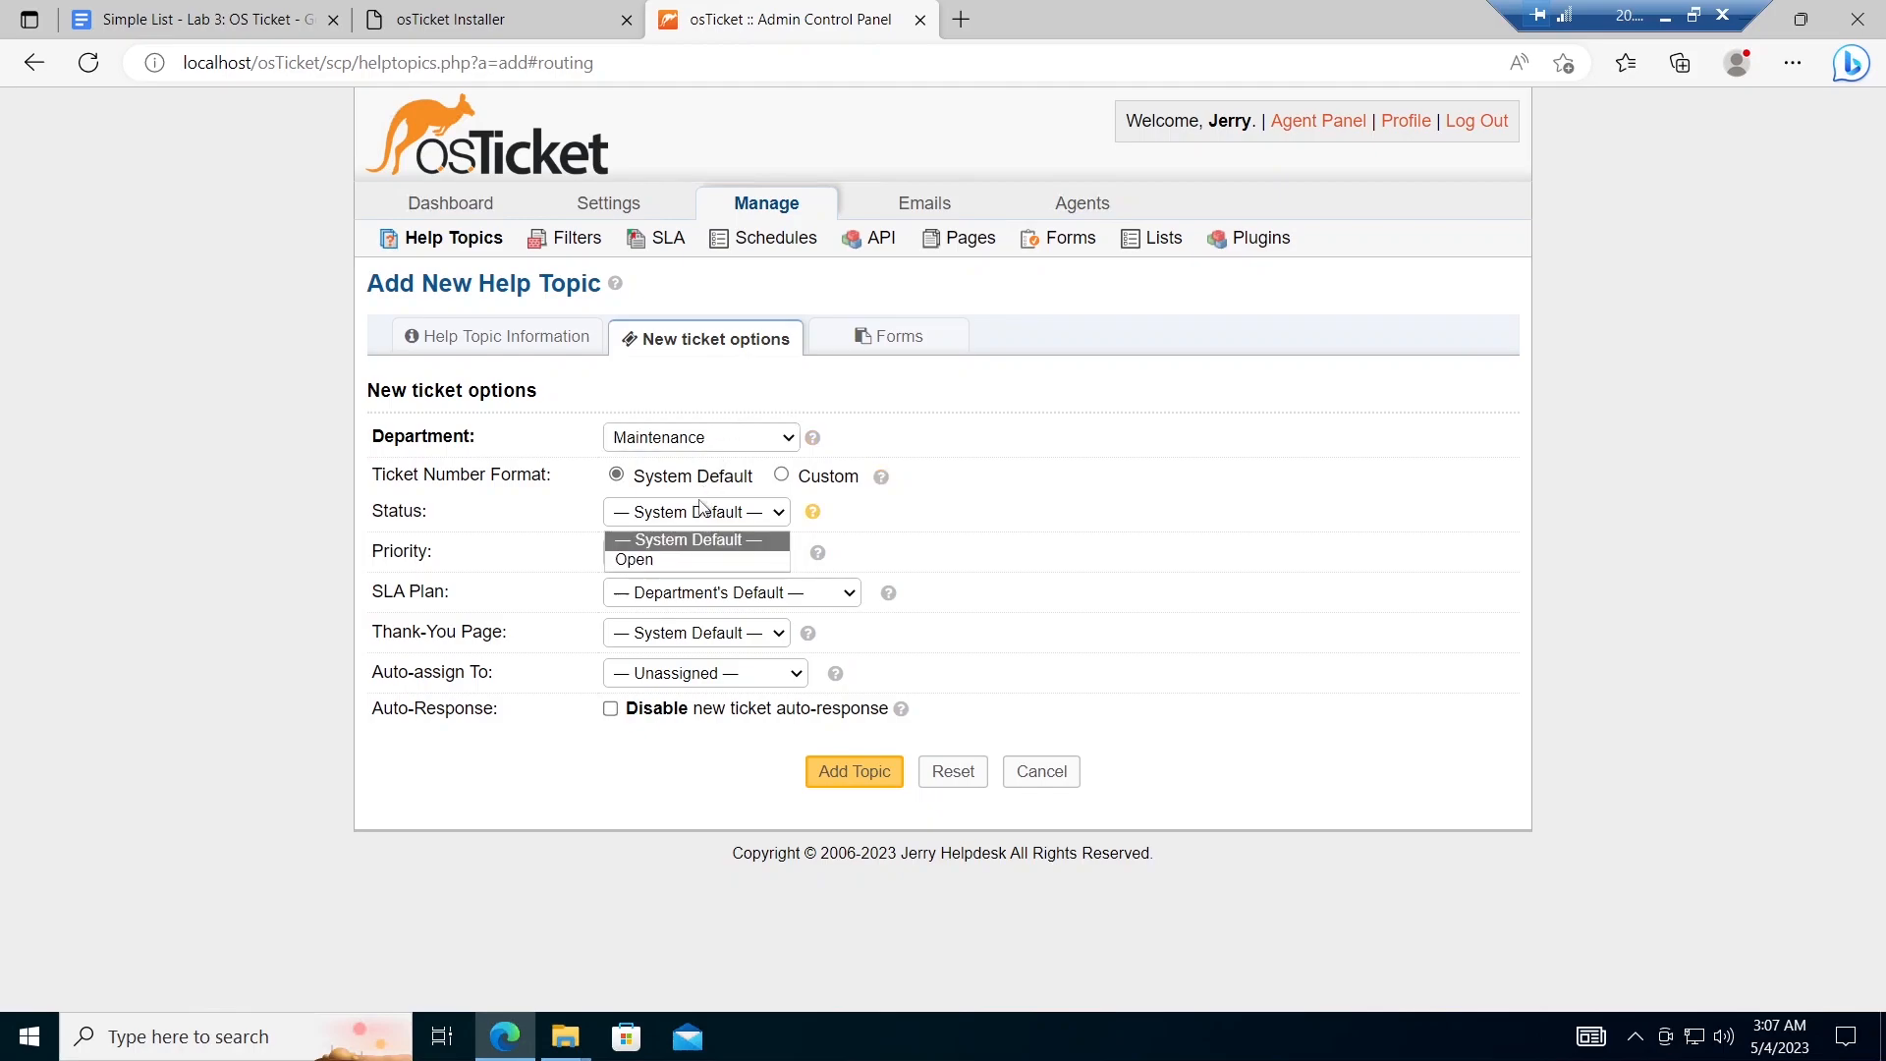
pyautogui.click(677, 557)
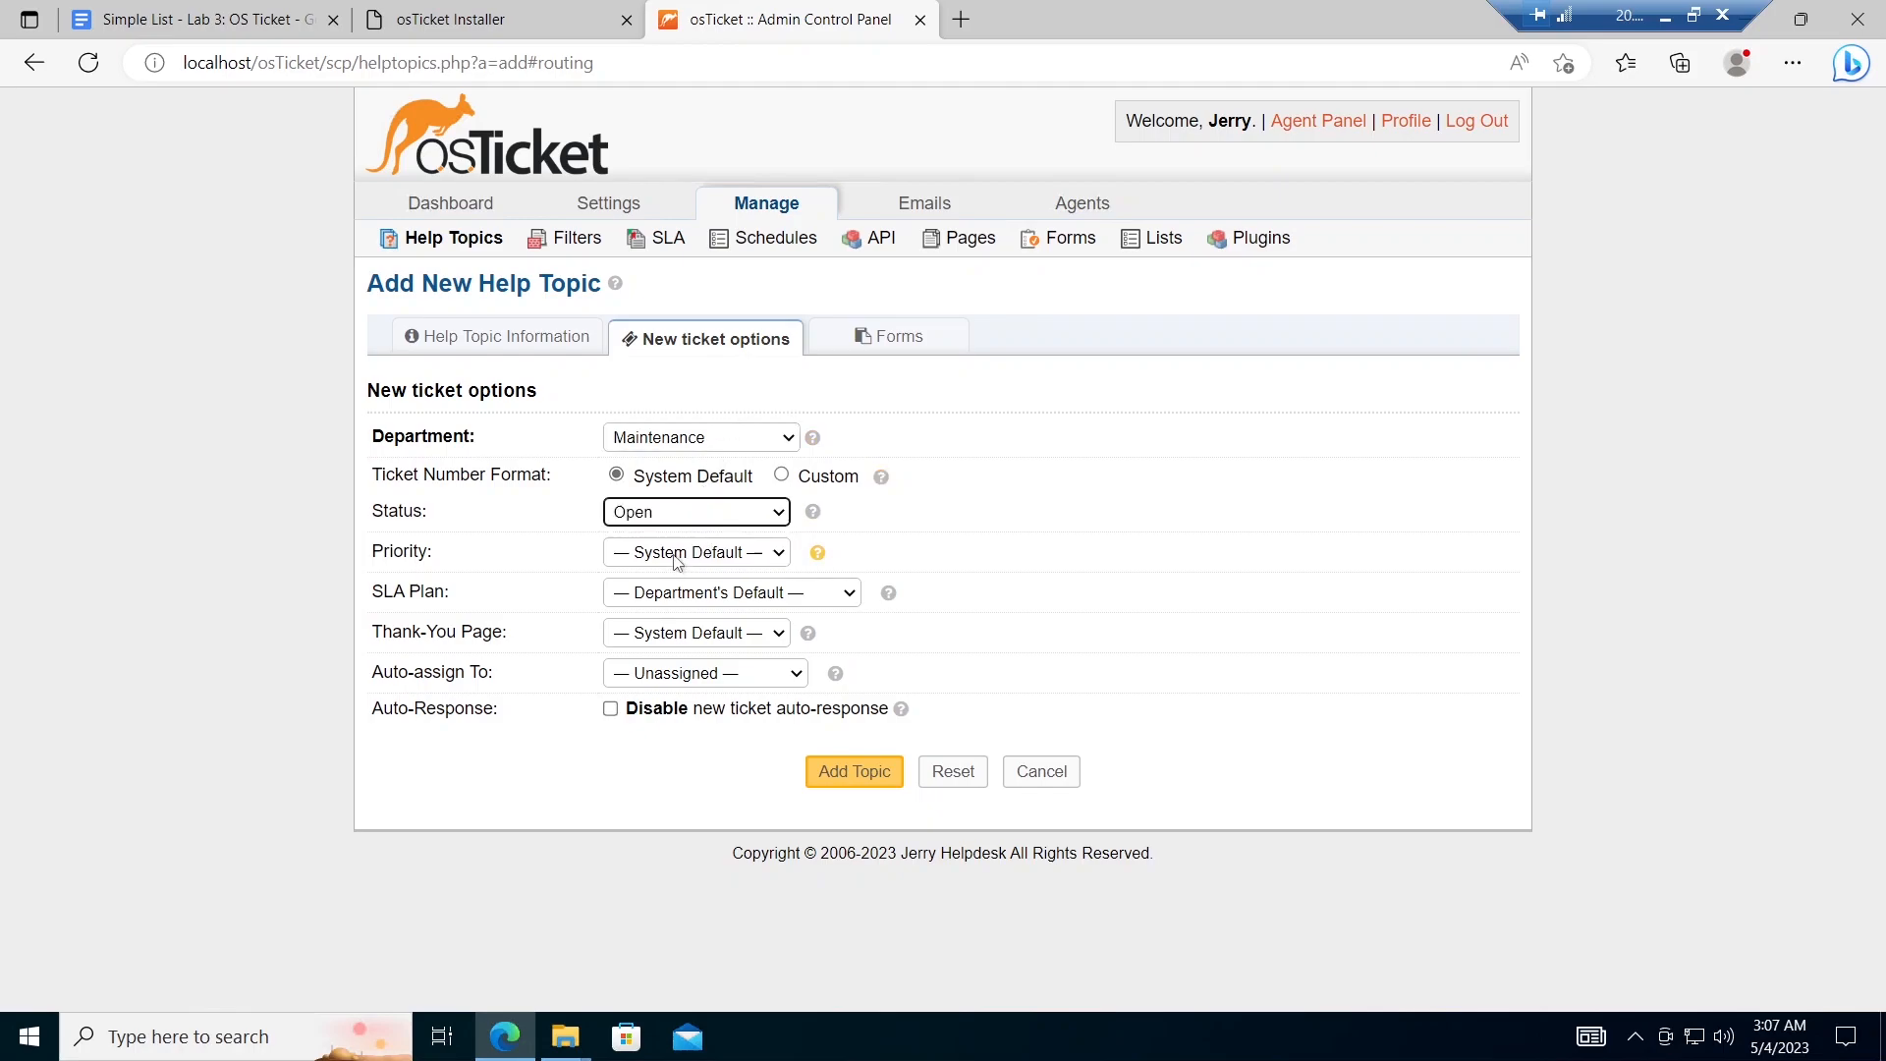
pyautogui.click(677, 557)
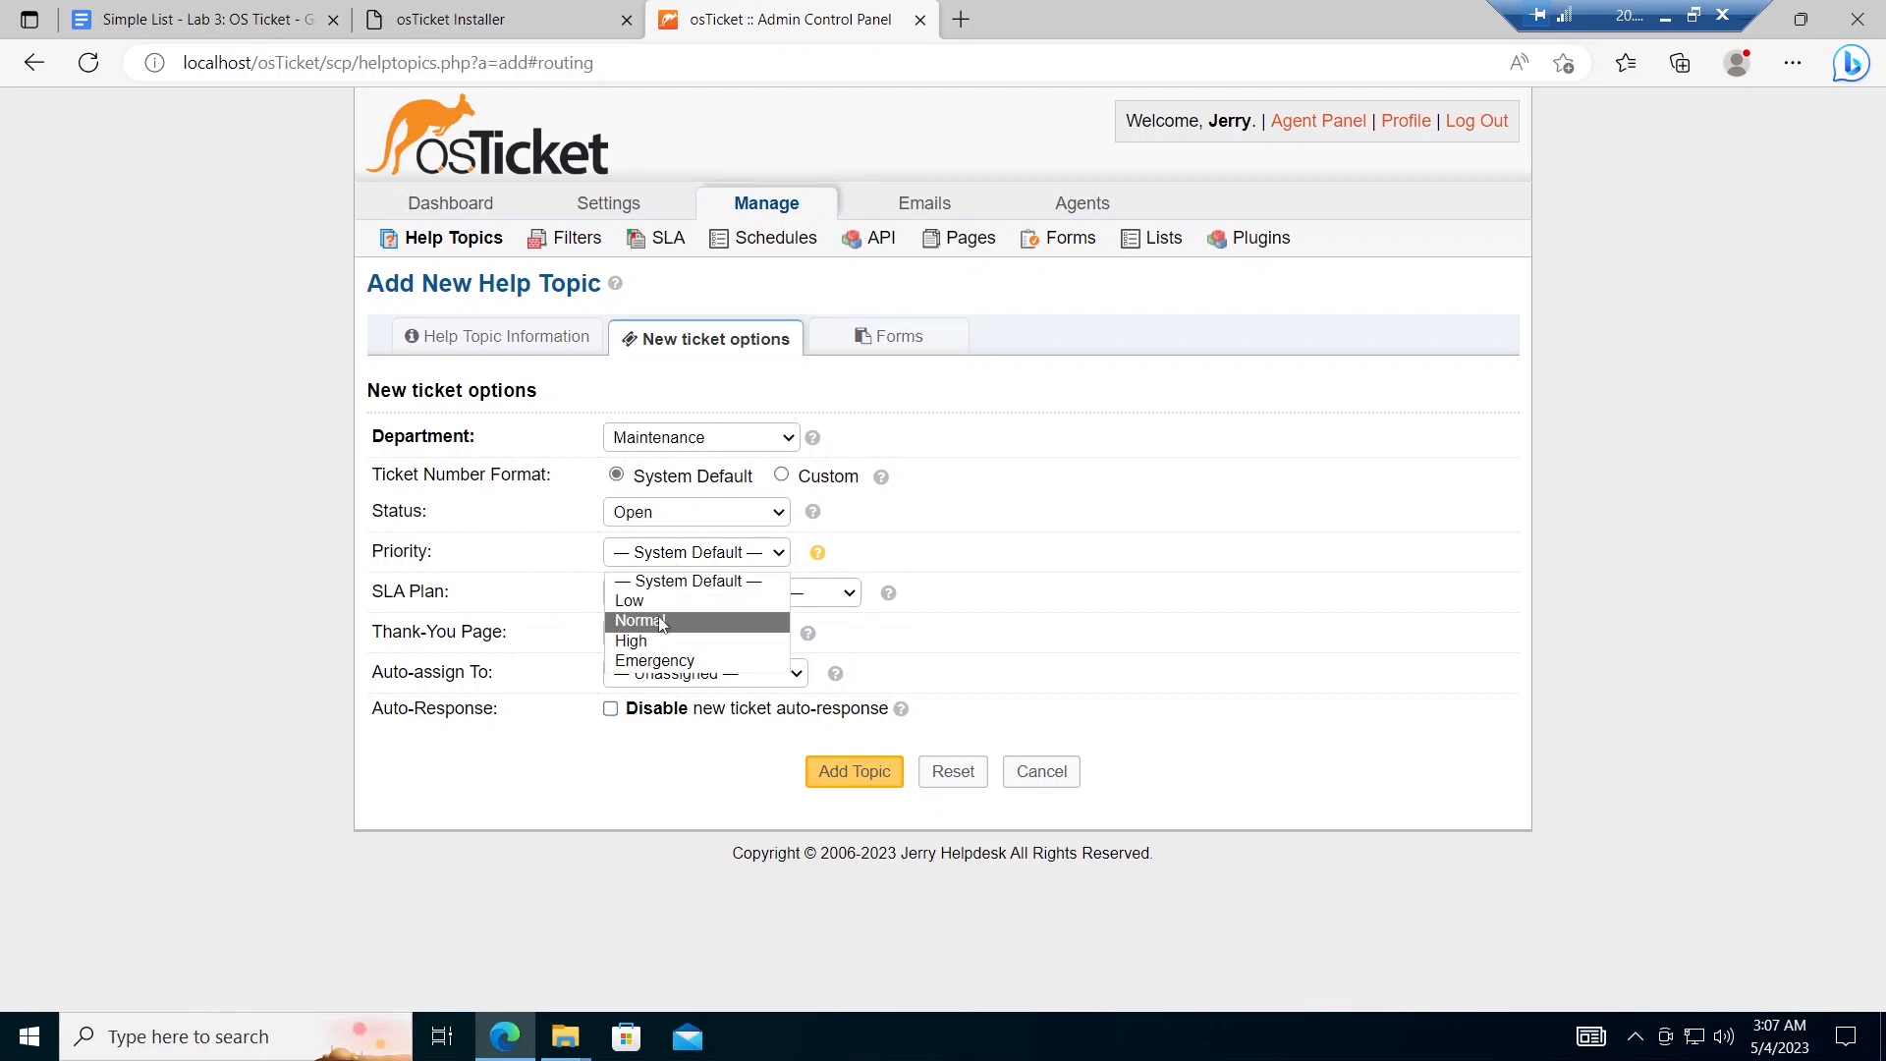
pyautogui.click(660, 620)
pyautogui.click(697, 556)
pyautogui.click(668, 601)
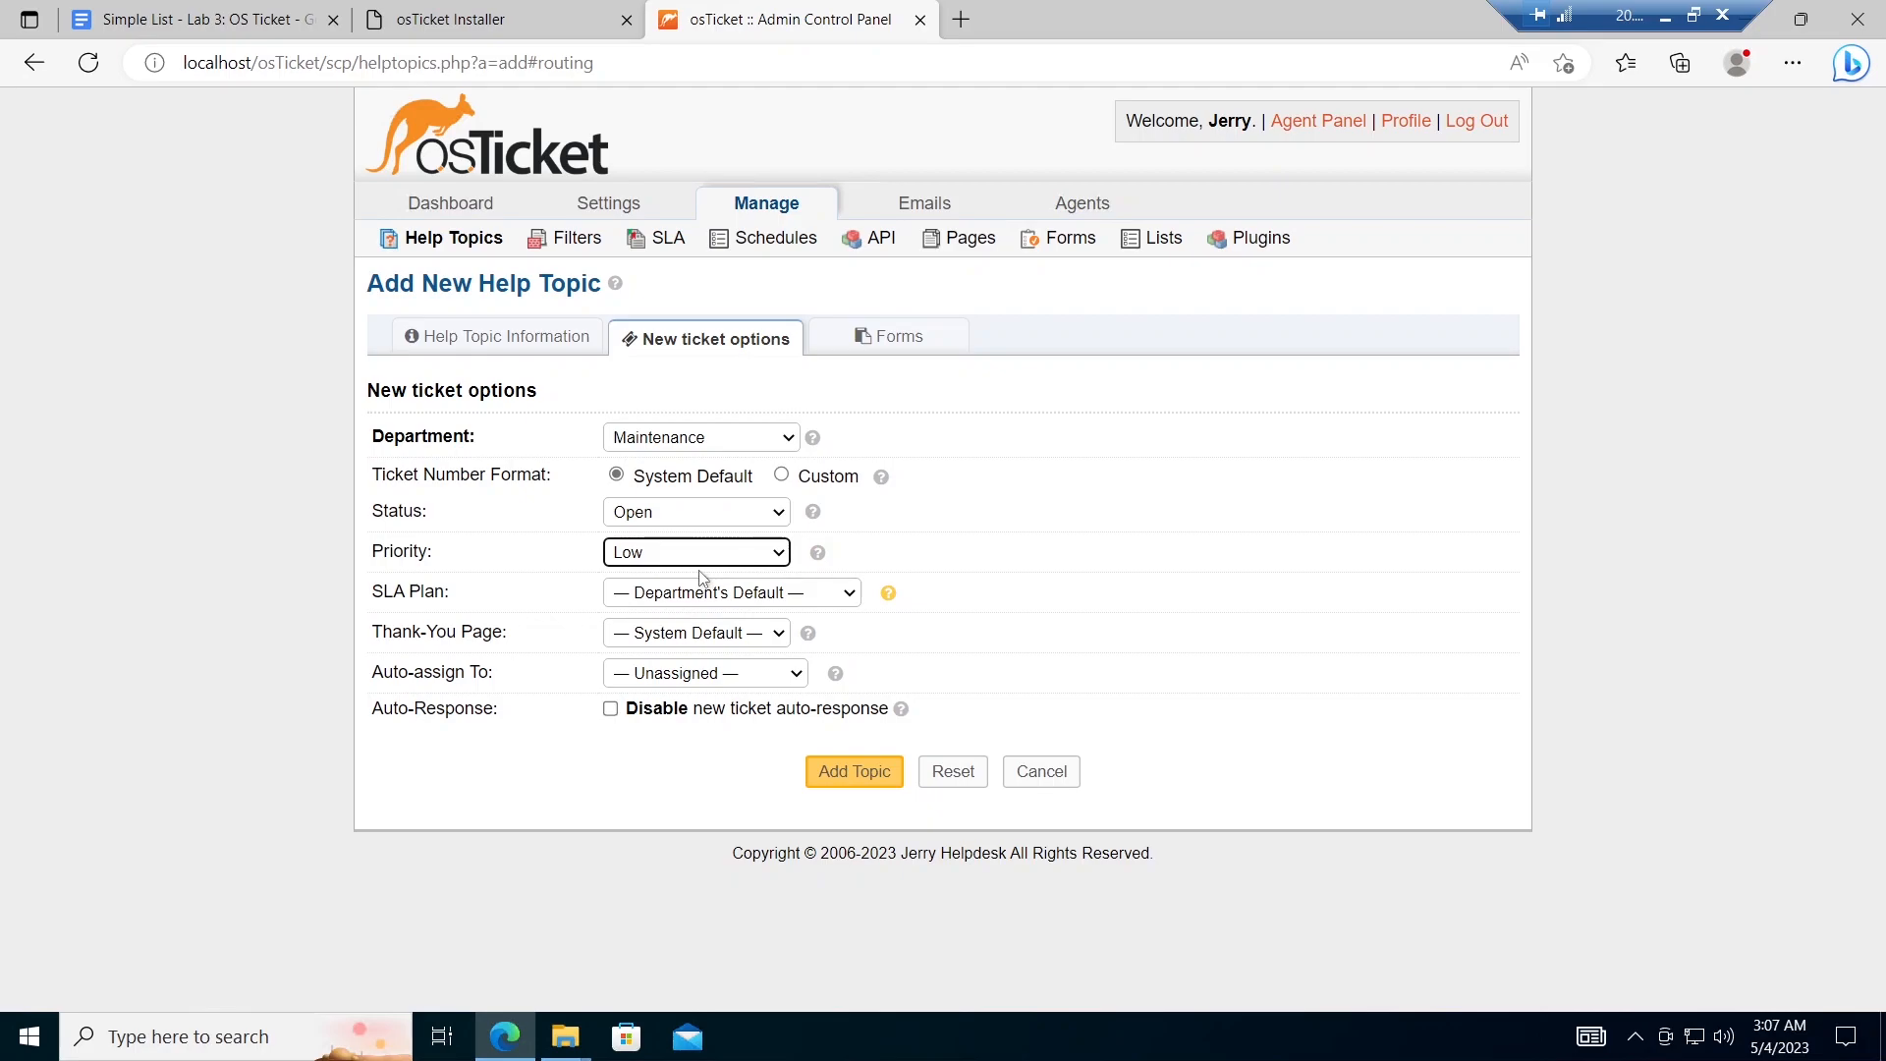
# Step: Assign the SEV-C SLA plan to the Personal Computer Issues topic, auto-assign its tickets to the third listed agent, and add the topic
pyautogui.click(673, 595)
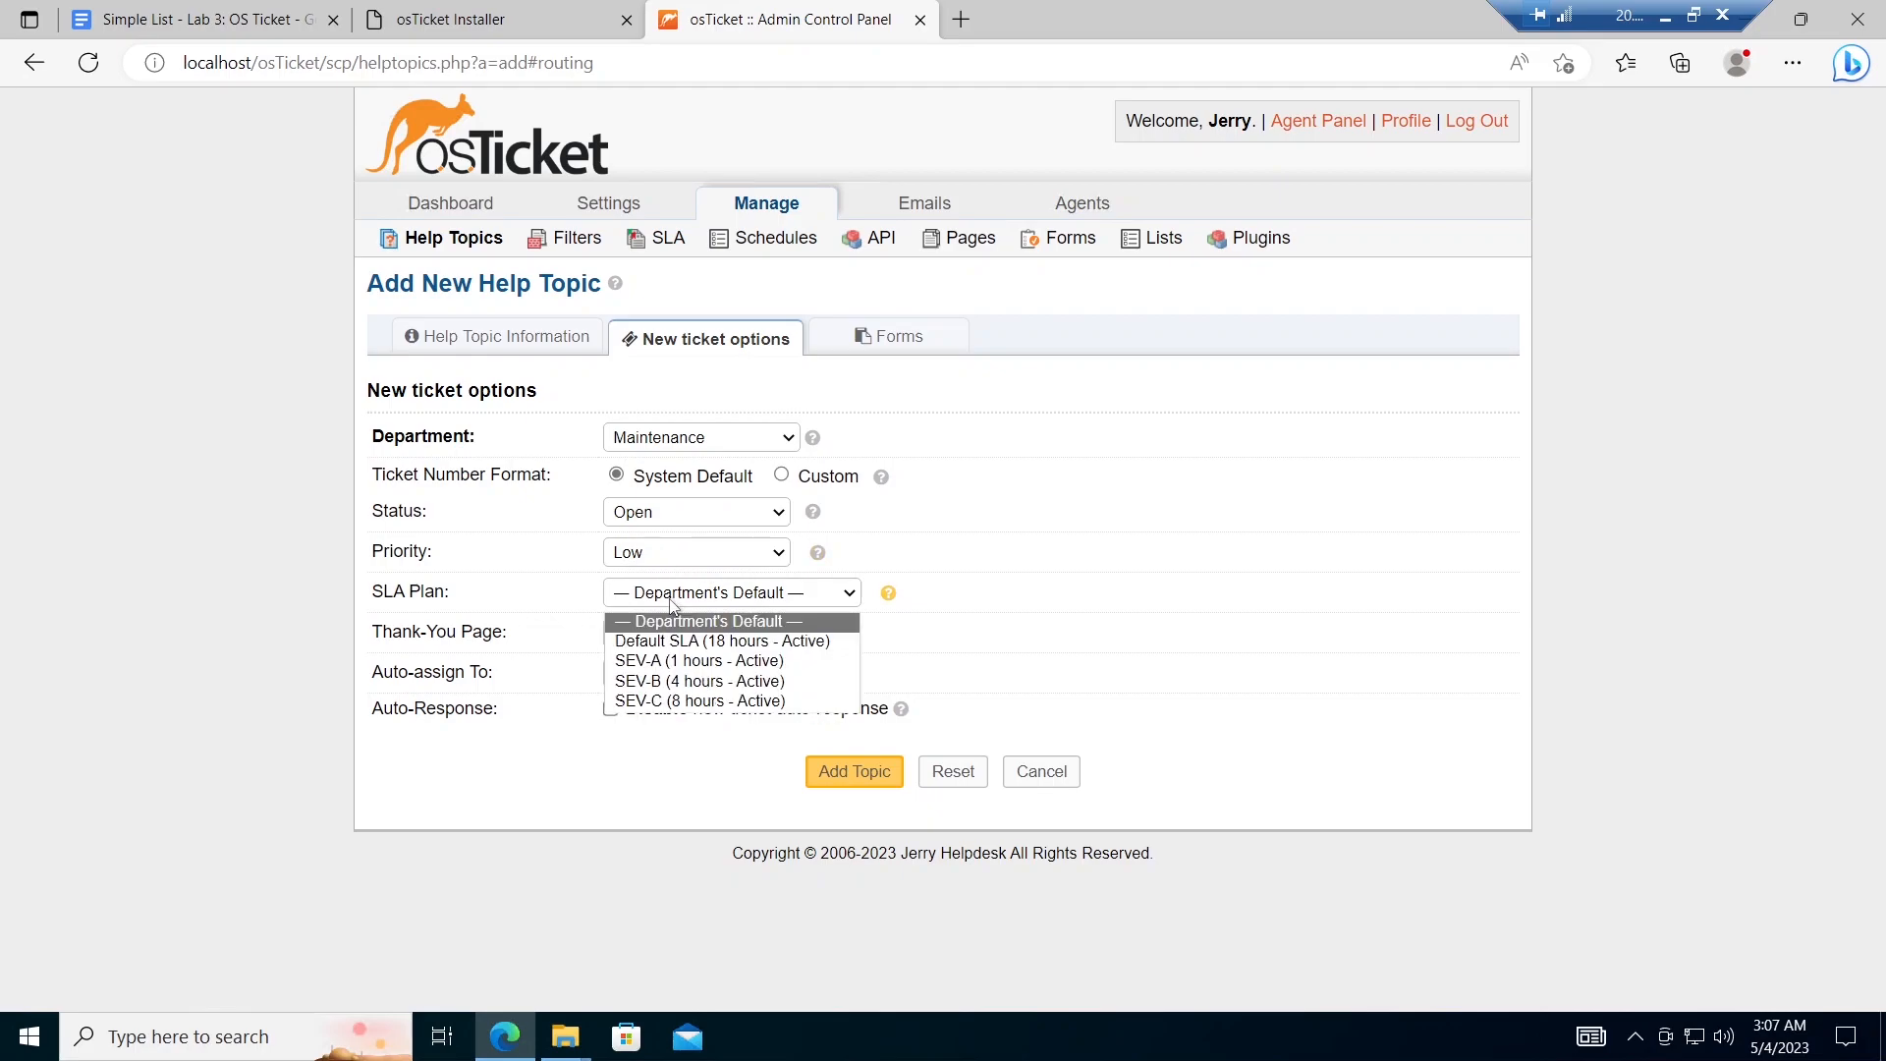
pyautogui.click(708, 701)
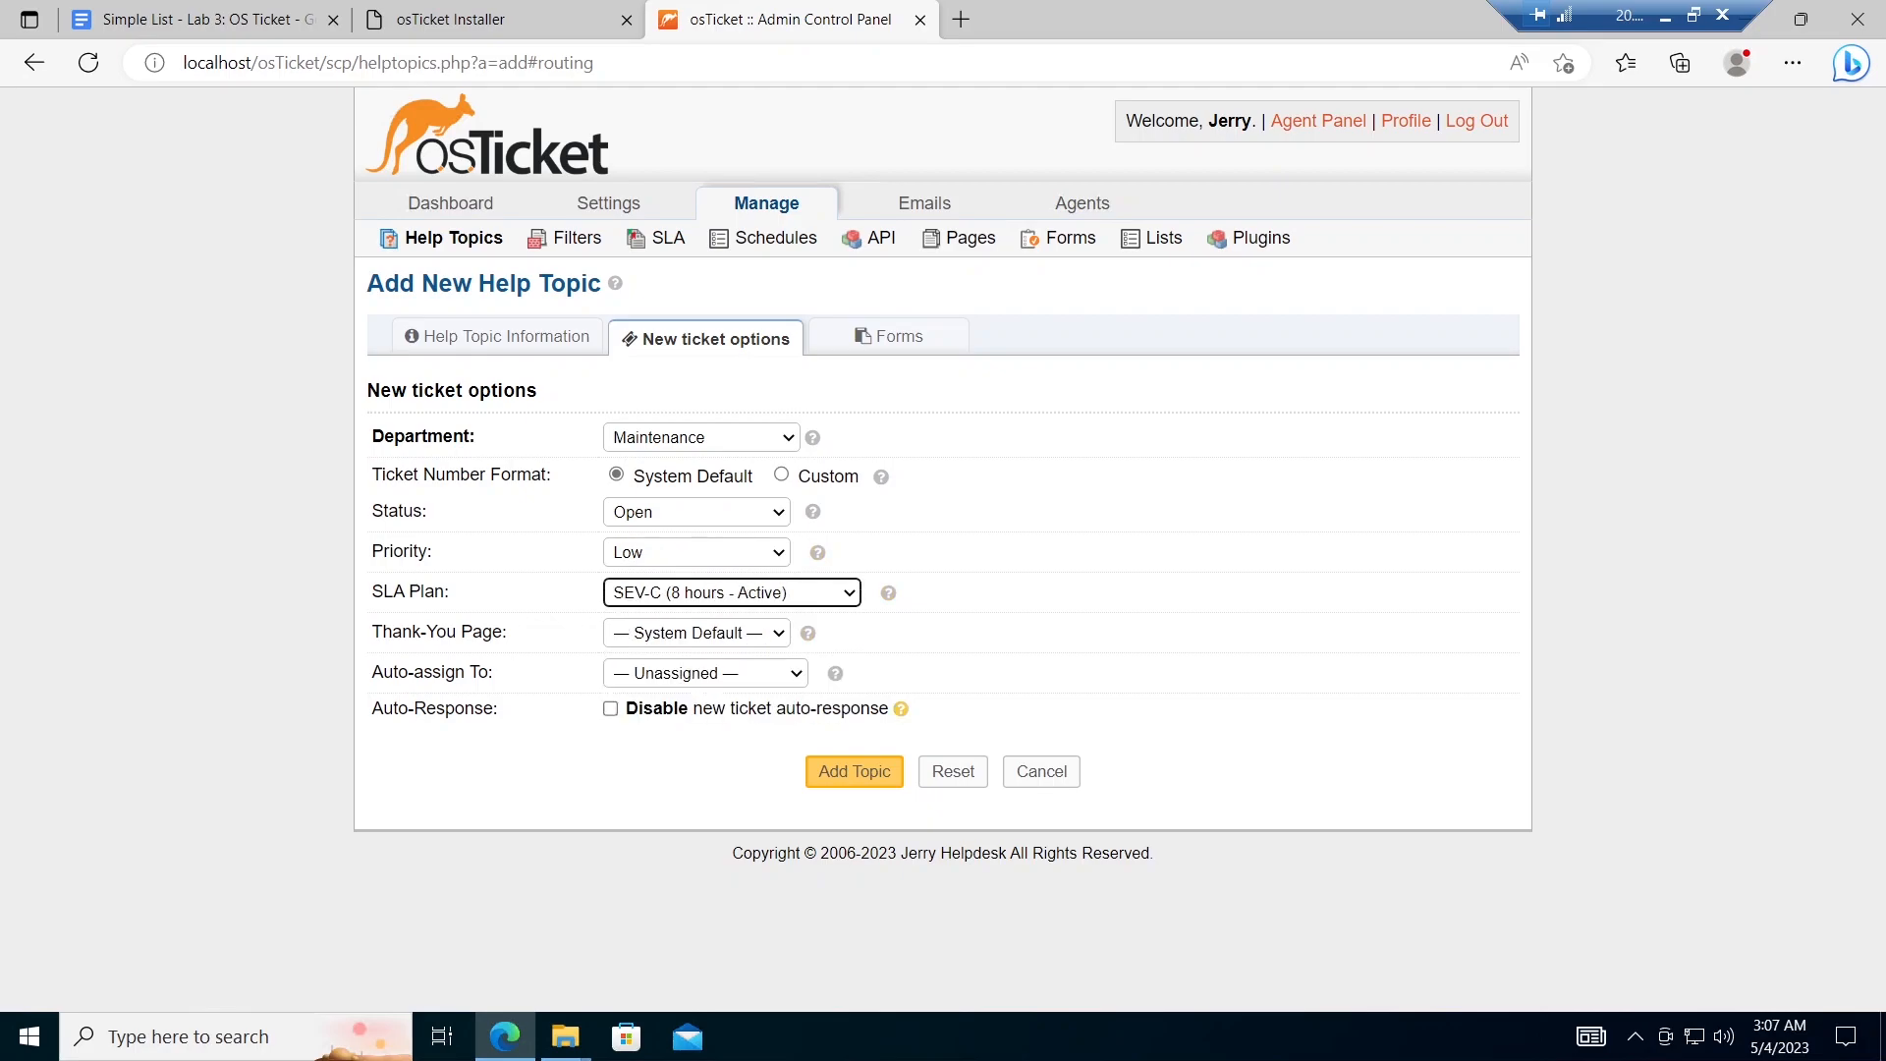
pyautogui.click(673, 675)
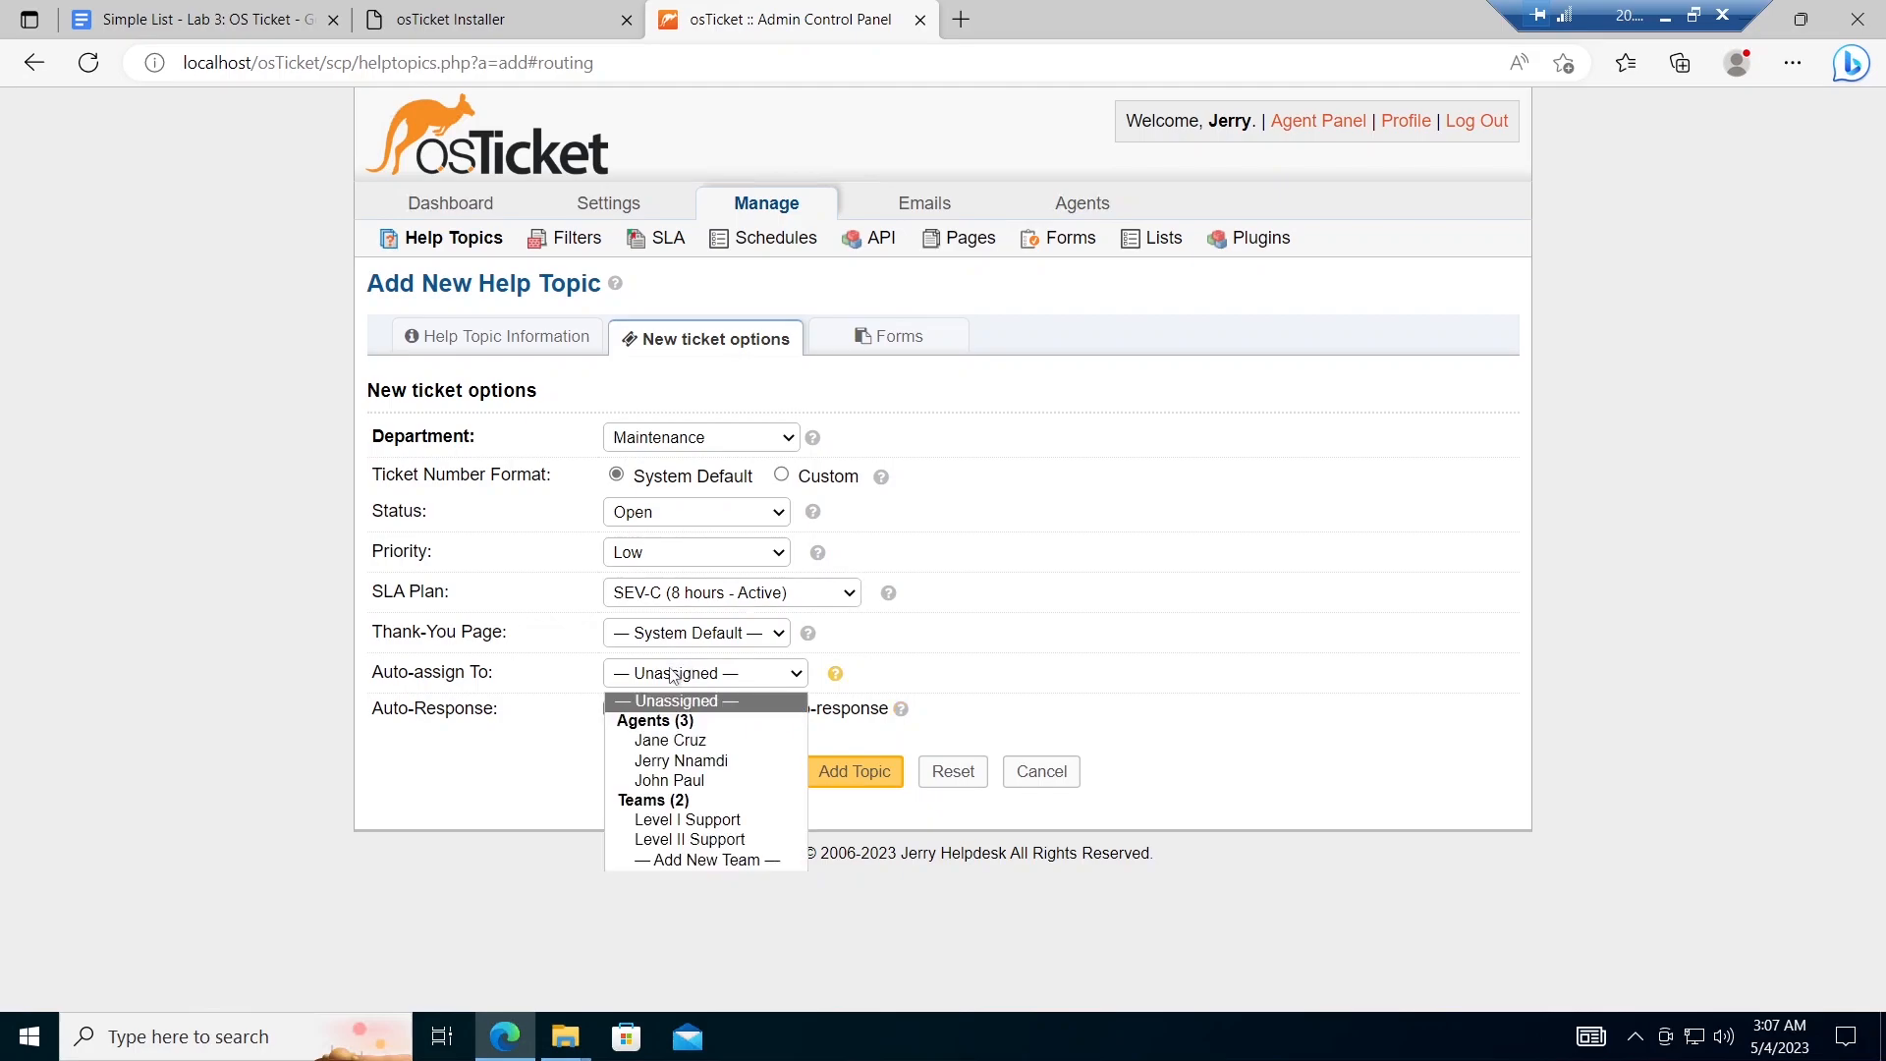
pyautogui.click(660, 782)
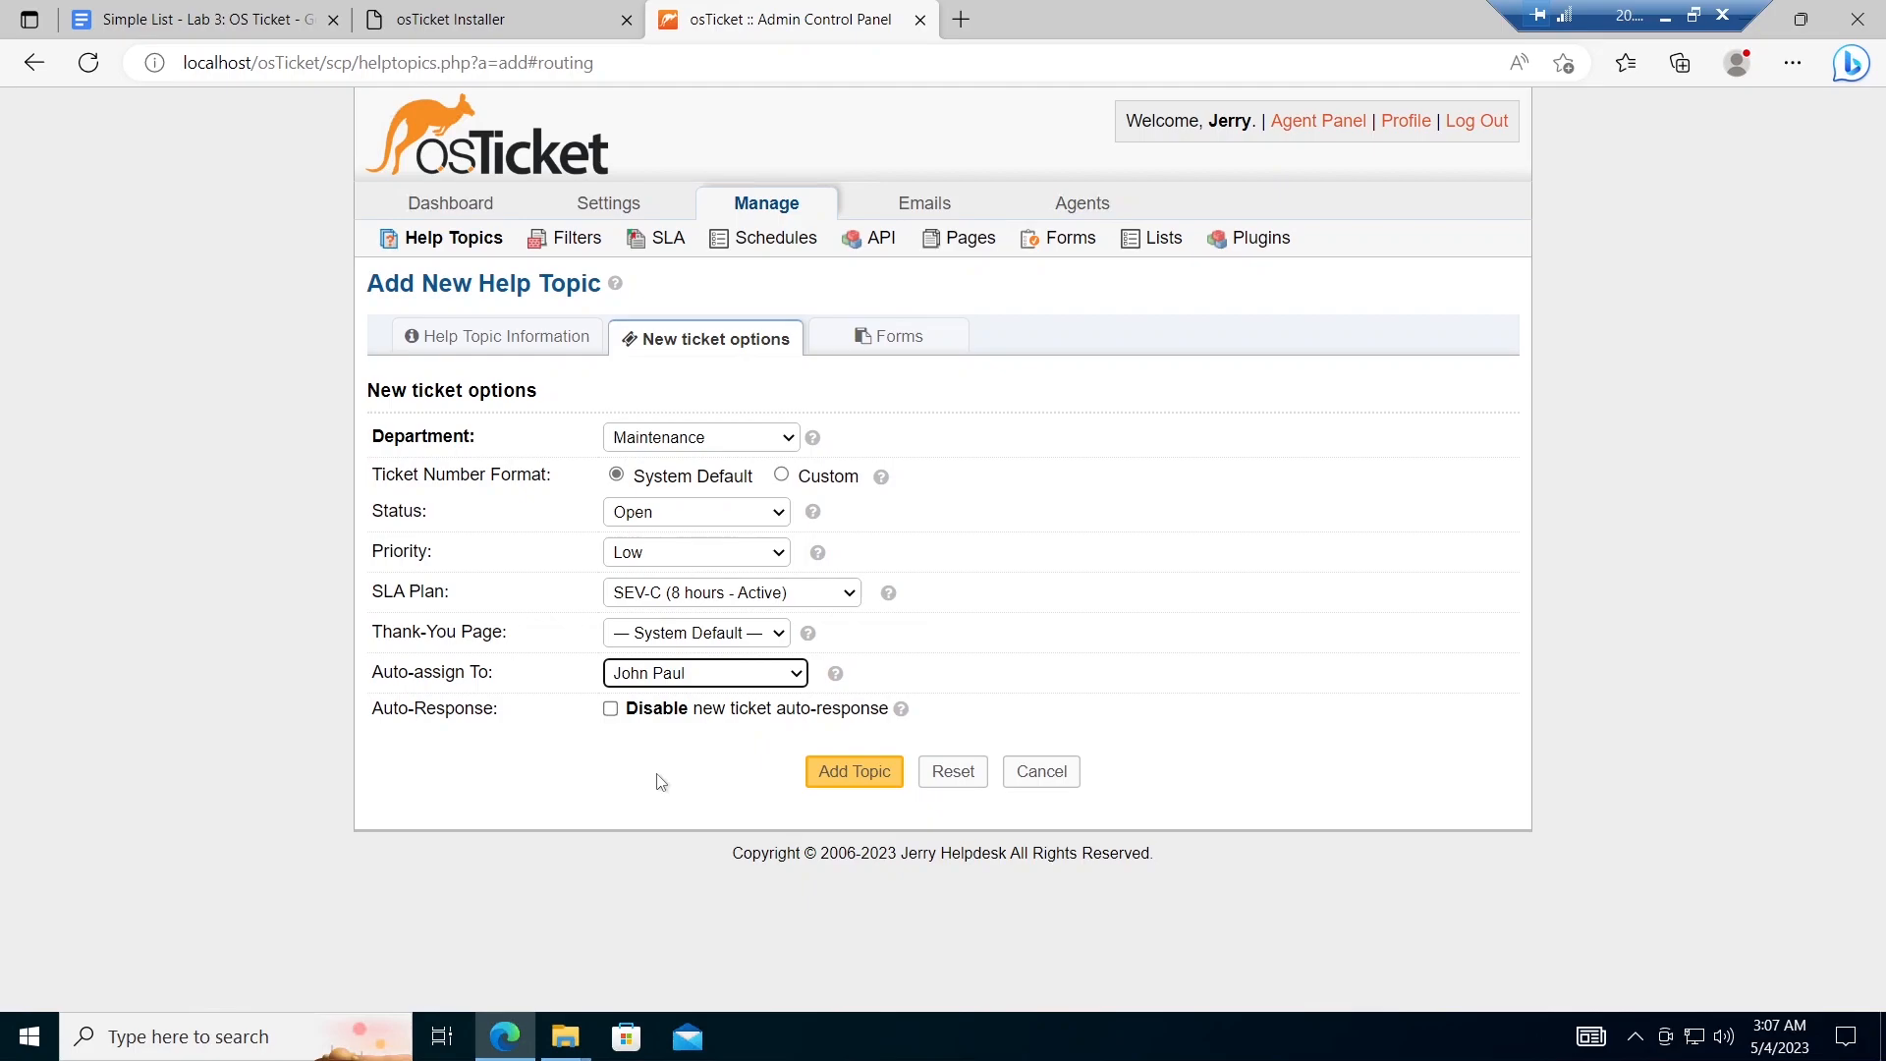
pyautogui.click(868, 773)
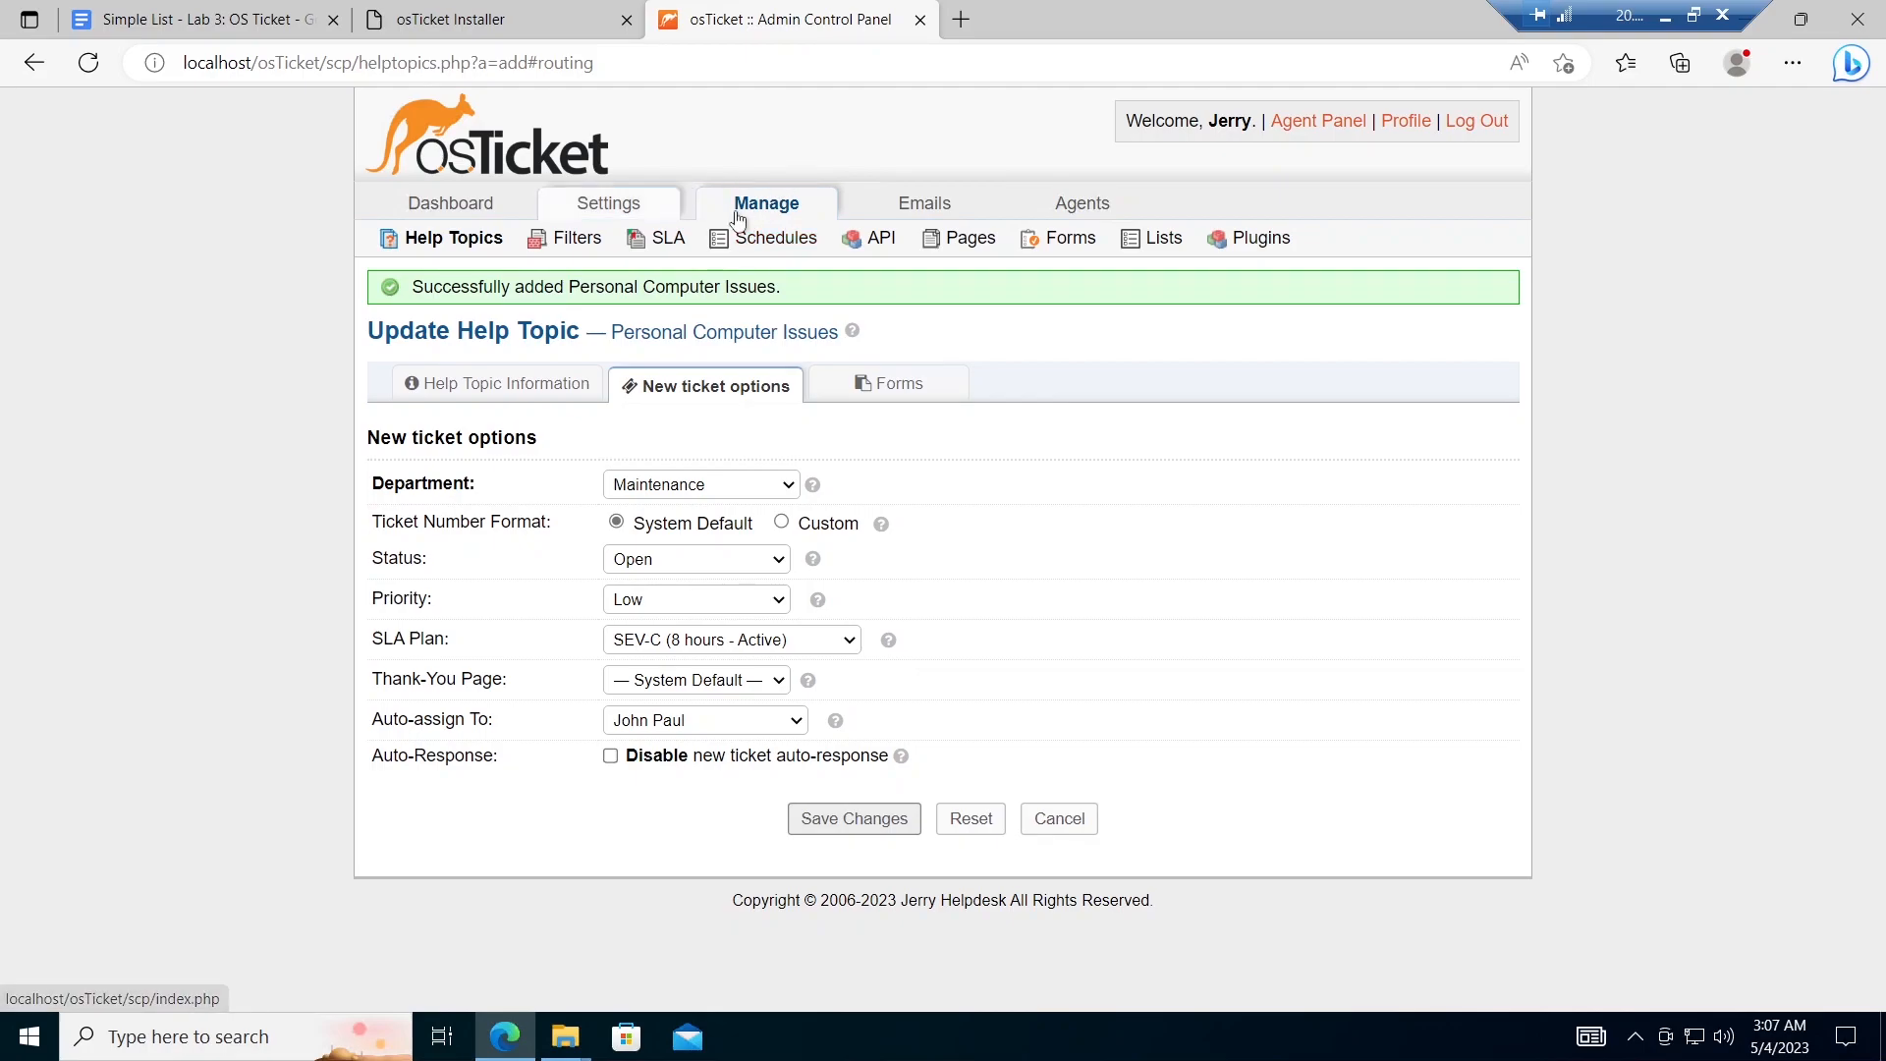
# Step: Return to the help topics list and start a new topic named Equipment Request
pyautogui.click(450, 242)
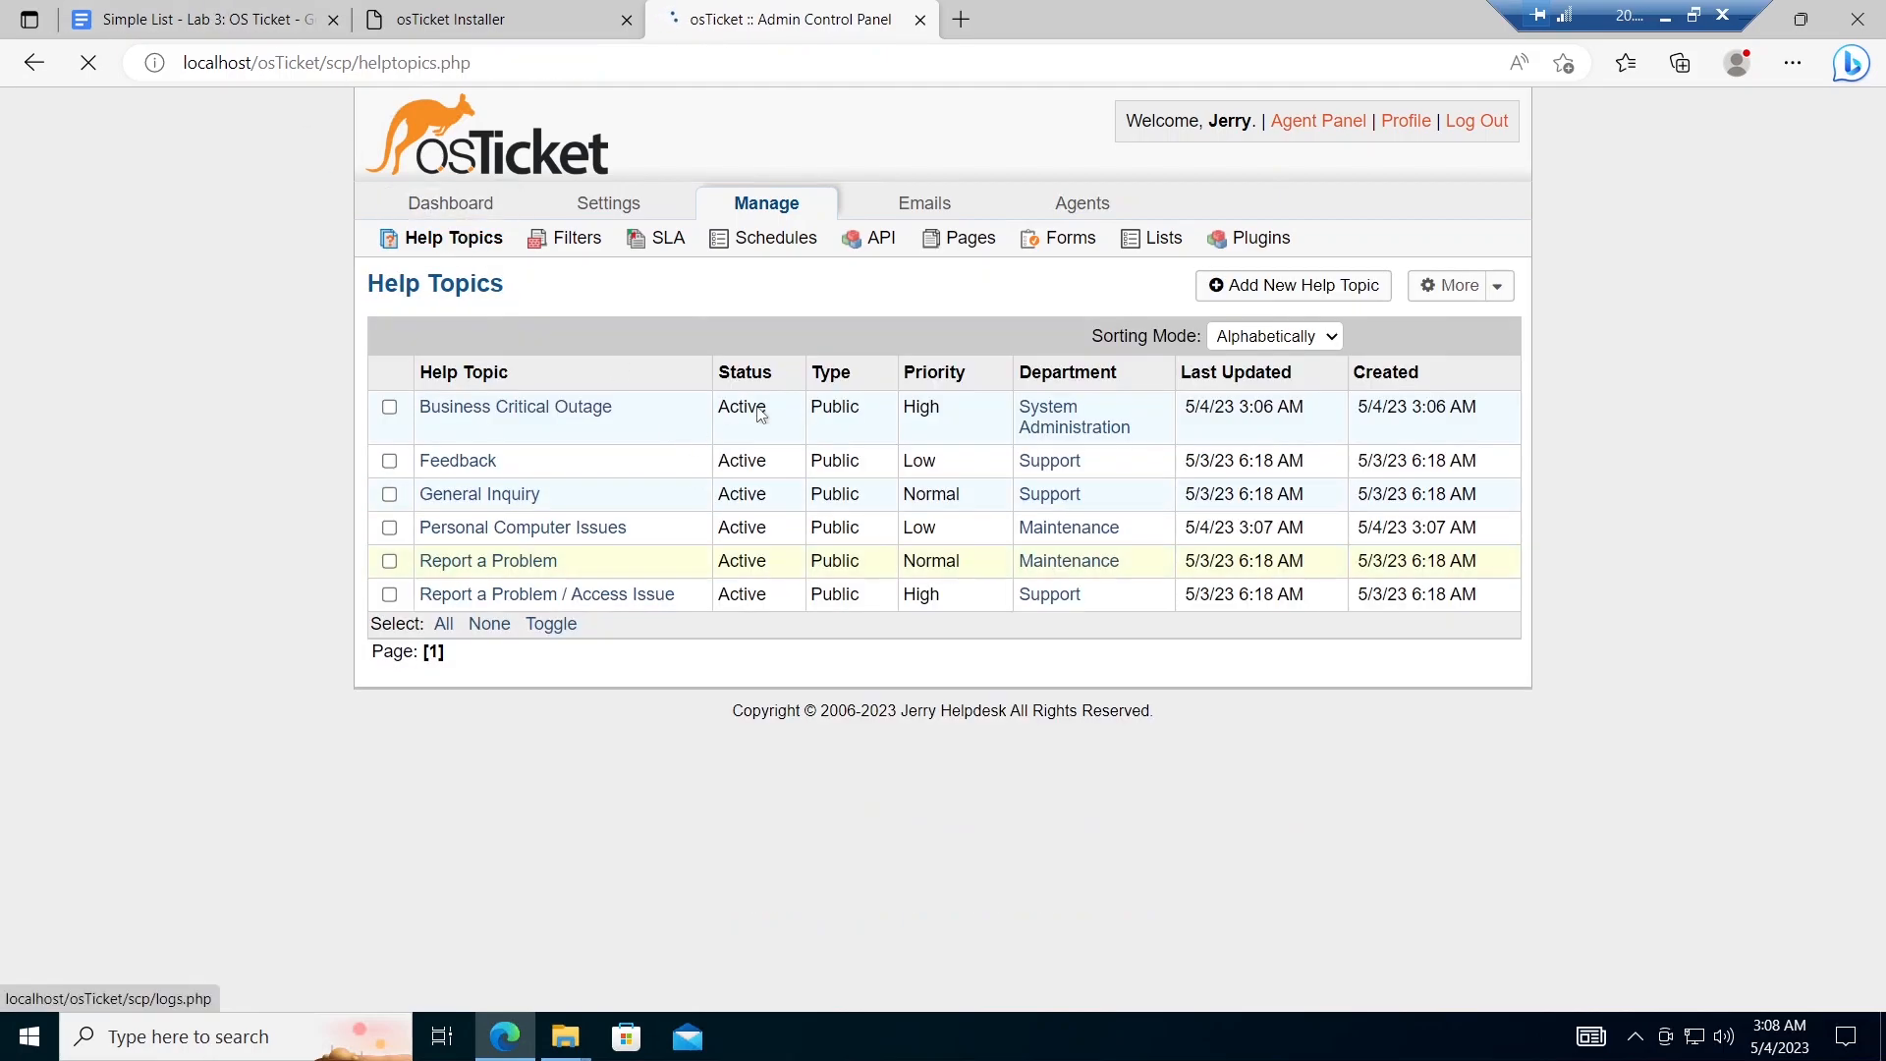
pyautogui.click(1284, 295)
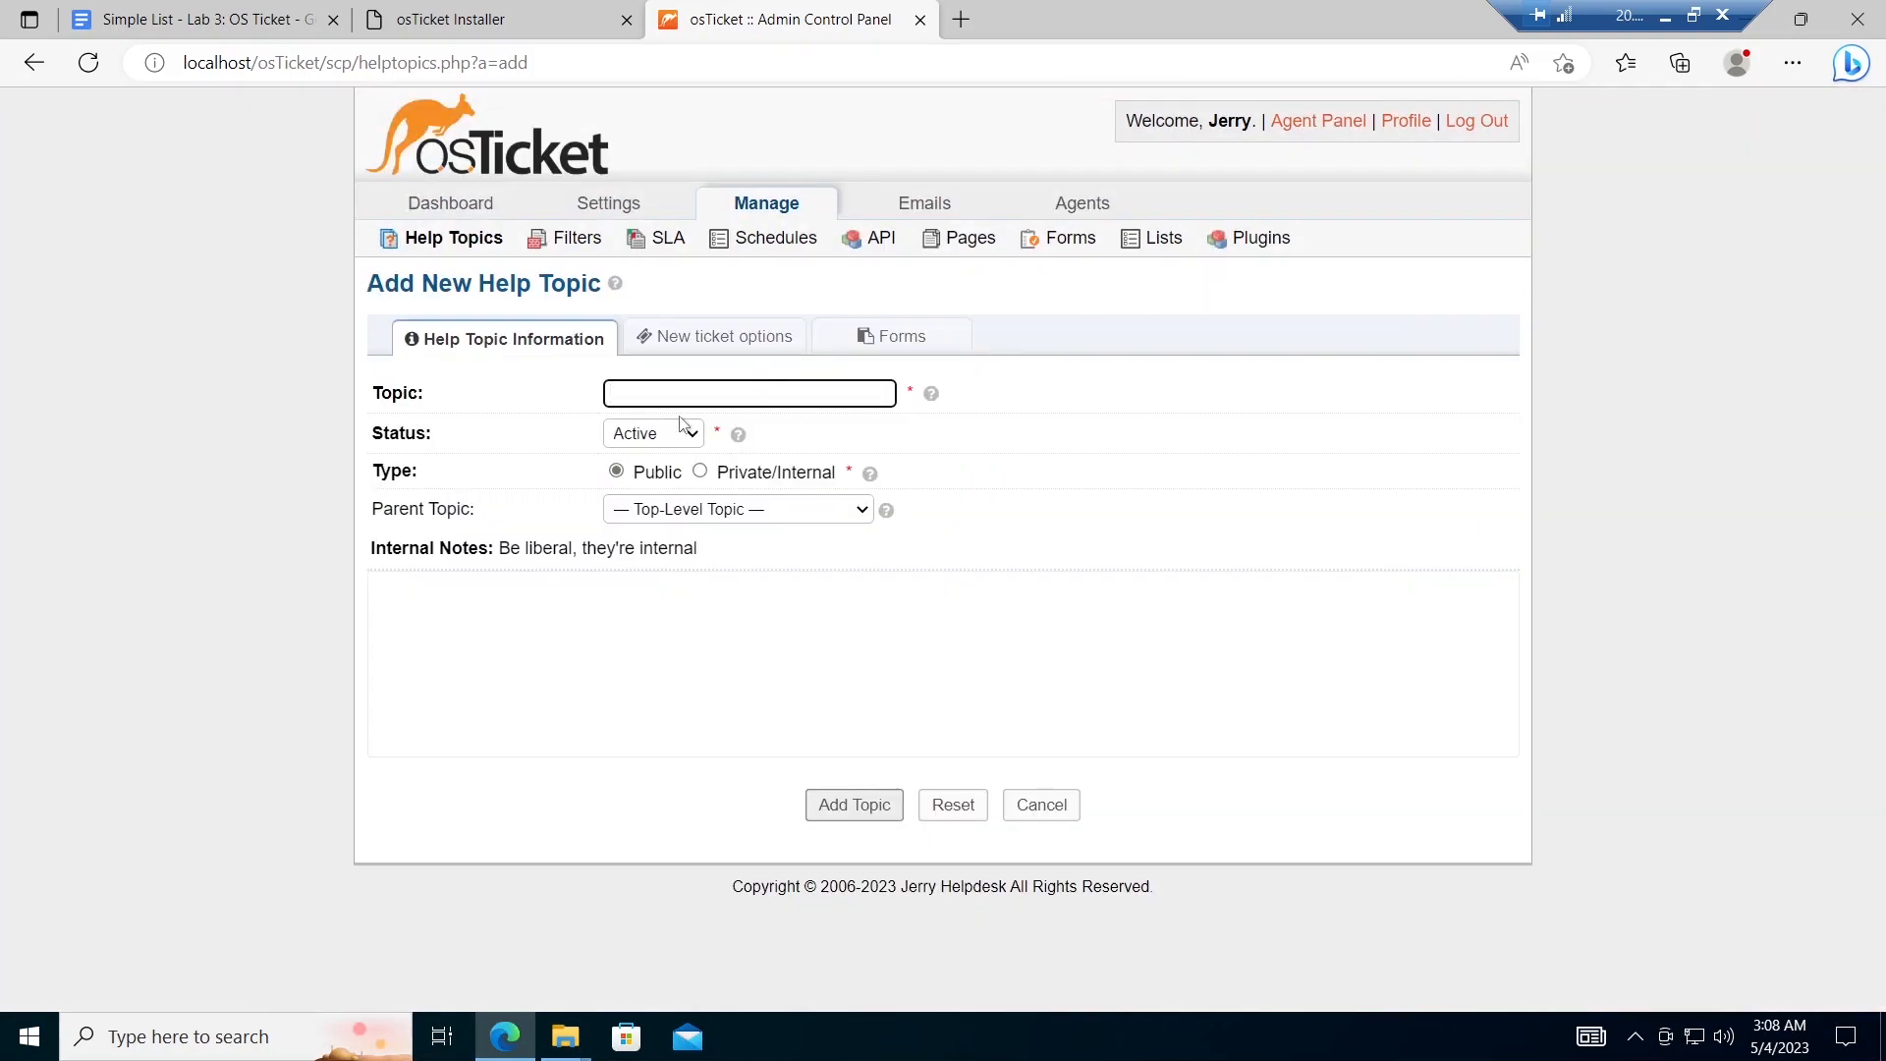
pyautogui.press('Down')
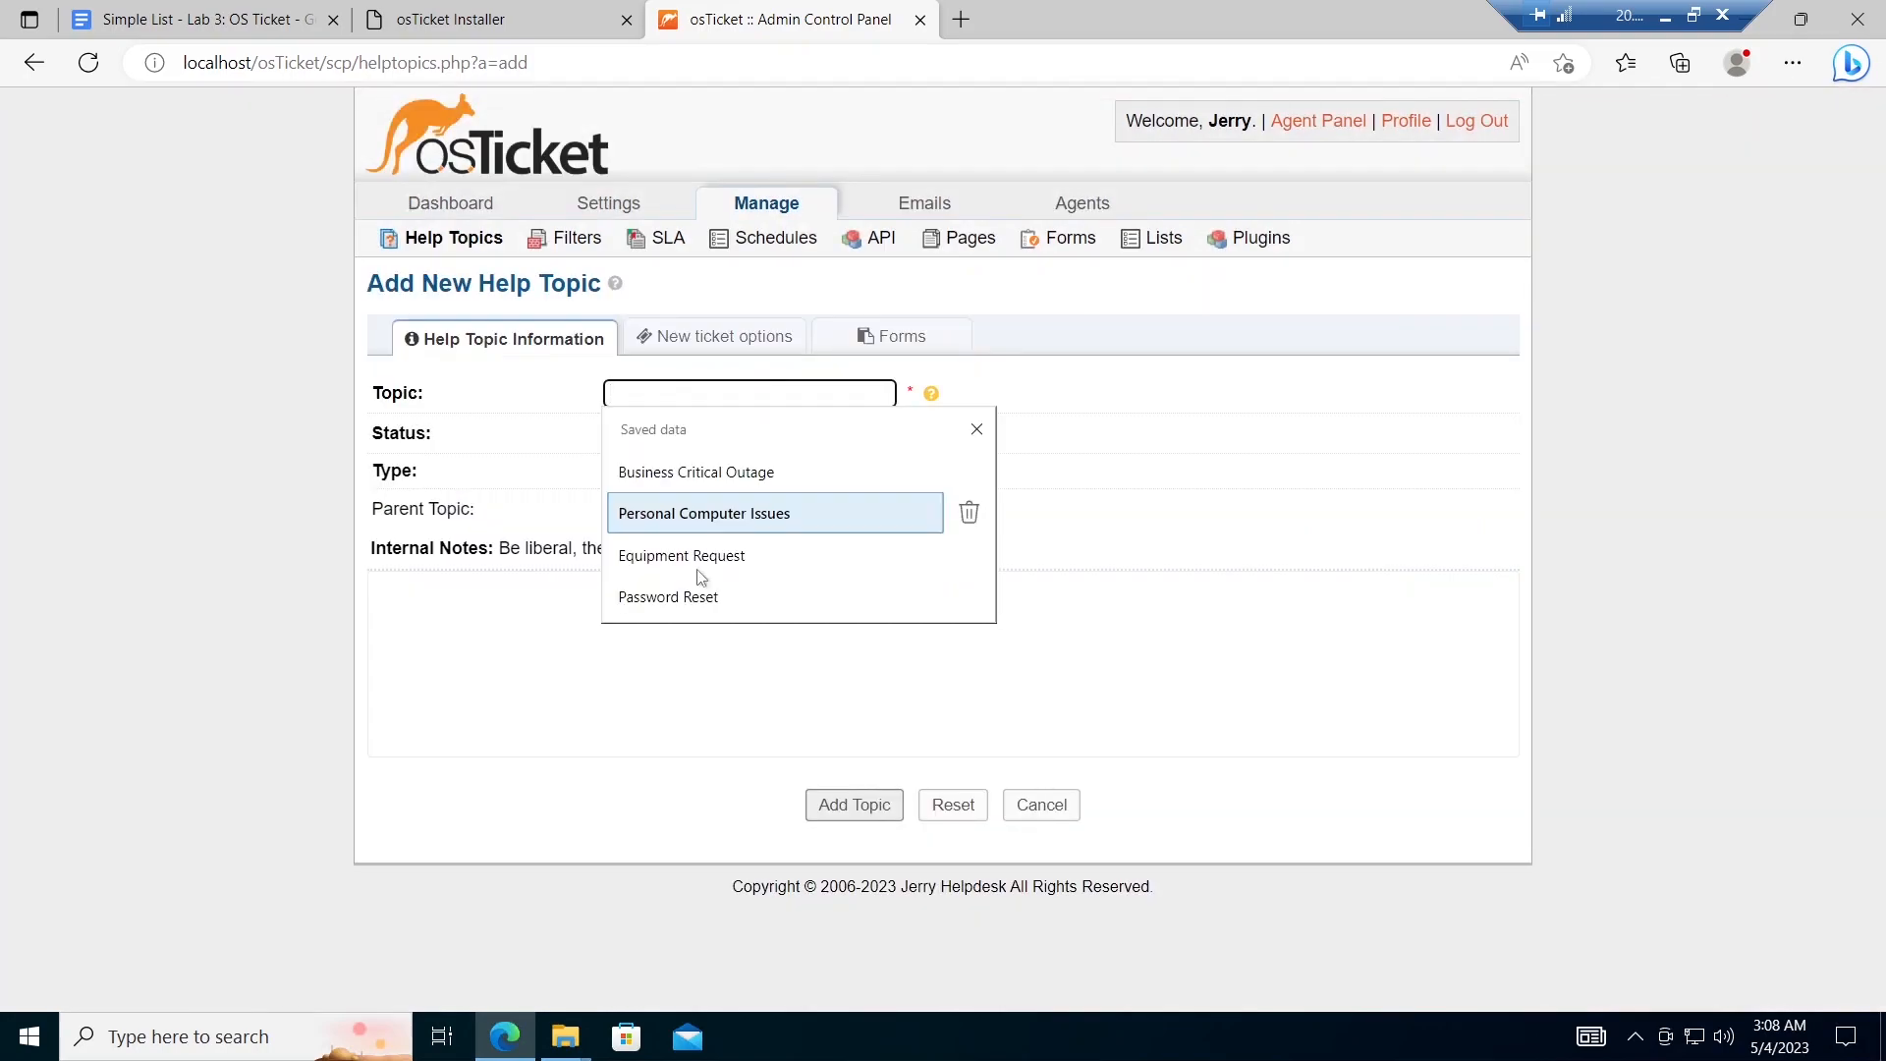
pyautogui.click(700, 565)
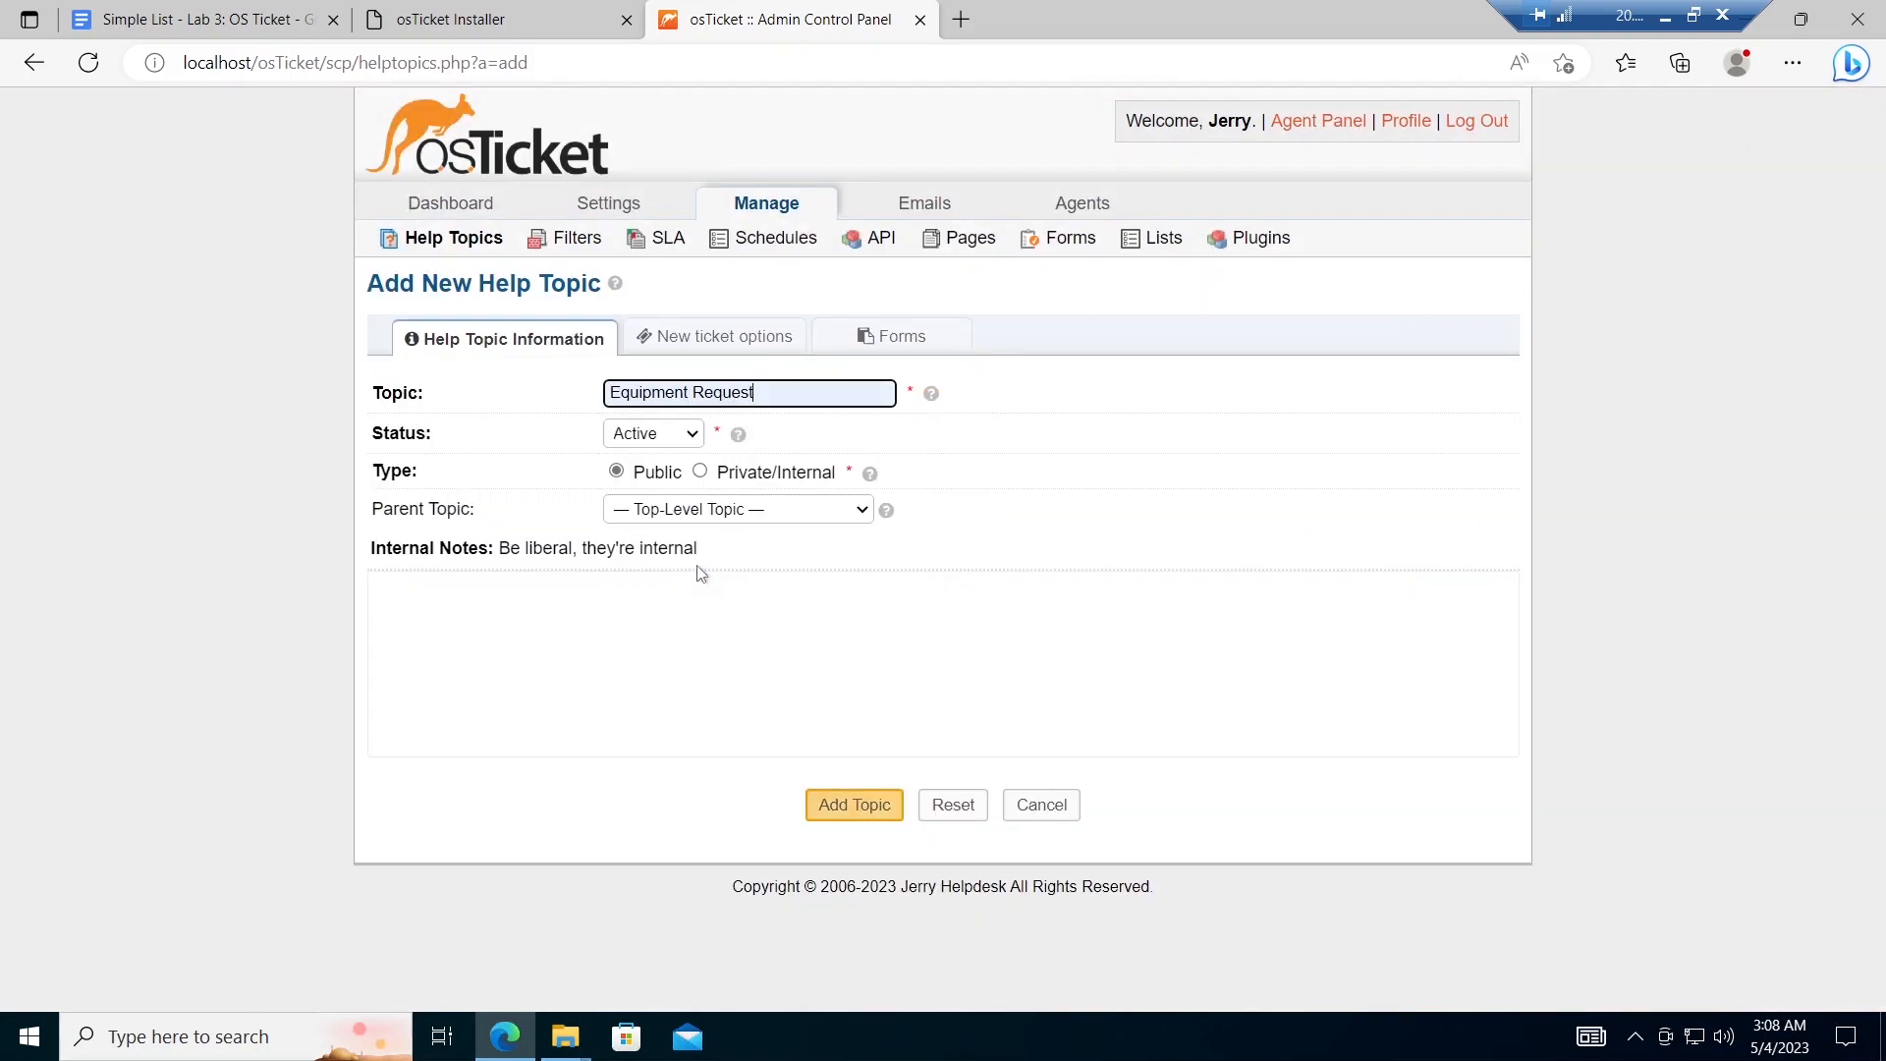
# Step: Set the Equipment Request topic's new tickets to the Support department, status Open, priority Normal and the SEV-B SLA plan
pyautogui.click(684, 344)
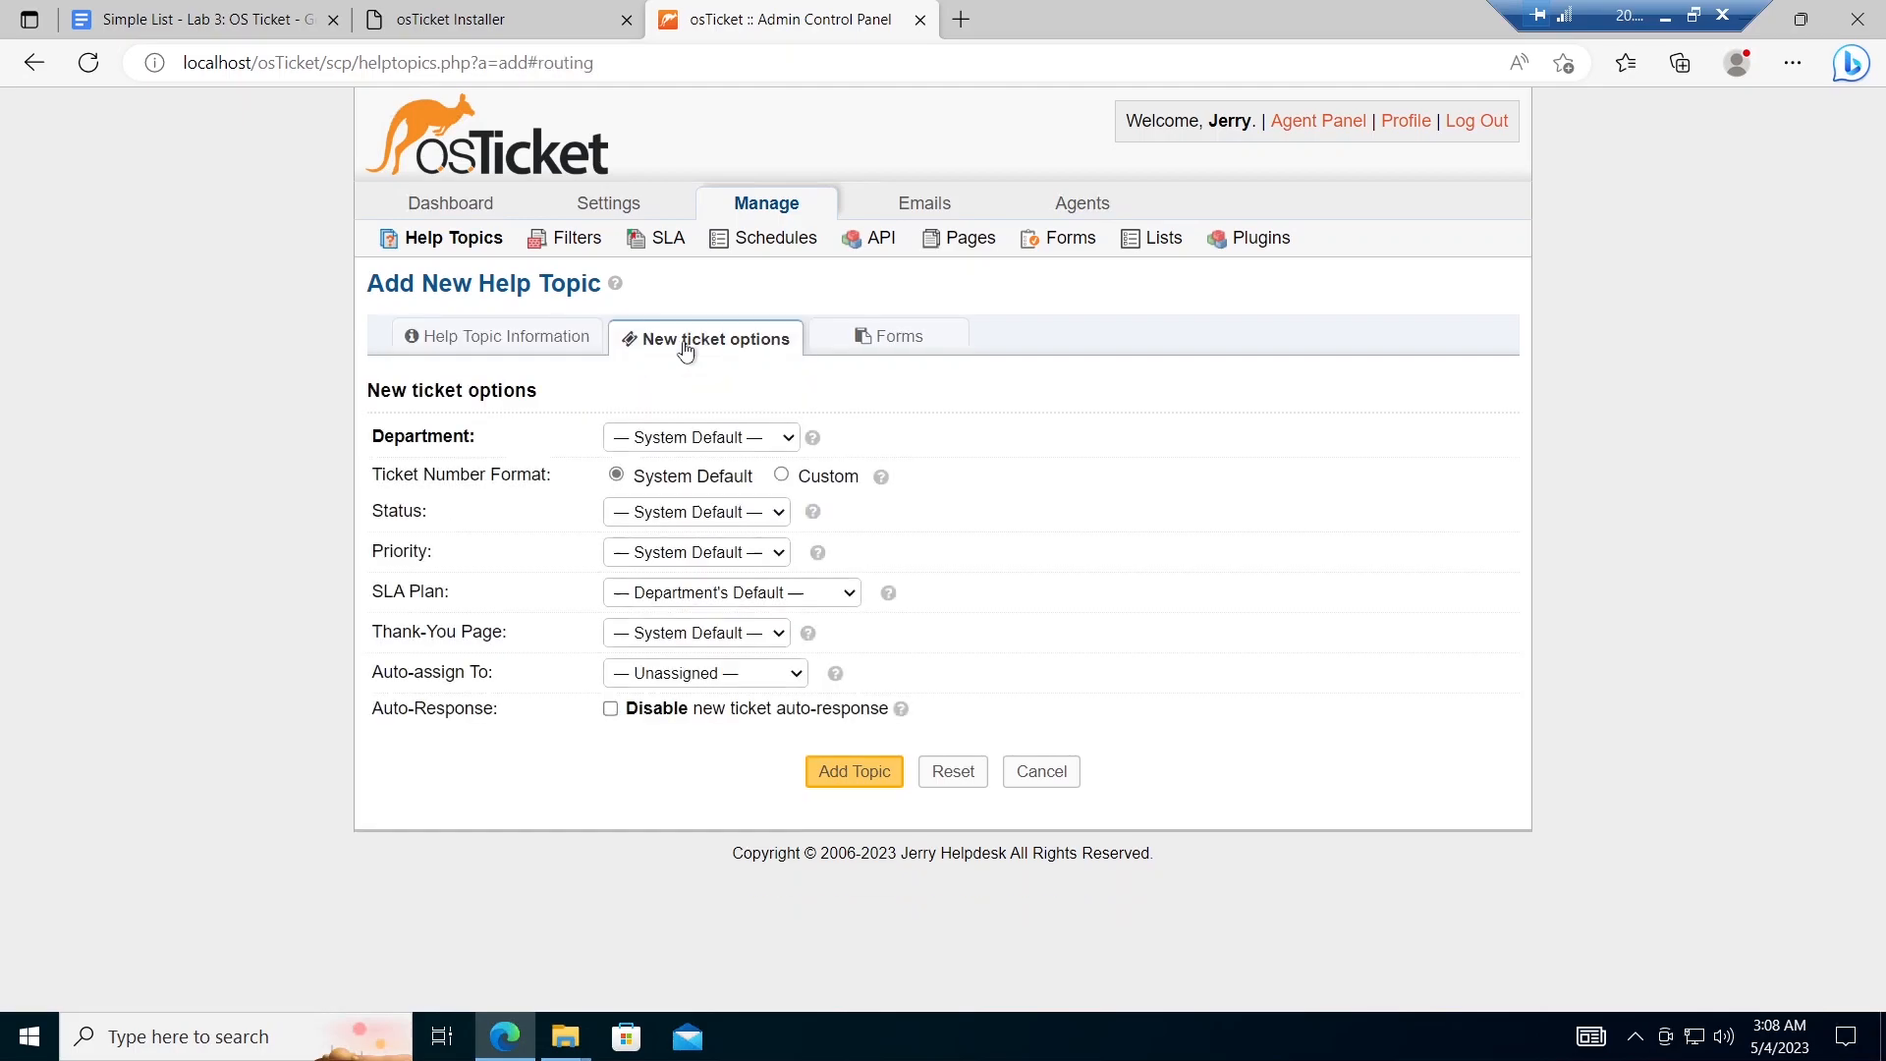
pyautogui.click(685, 439)
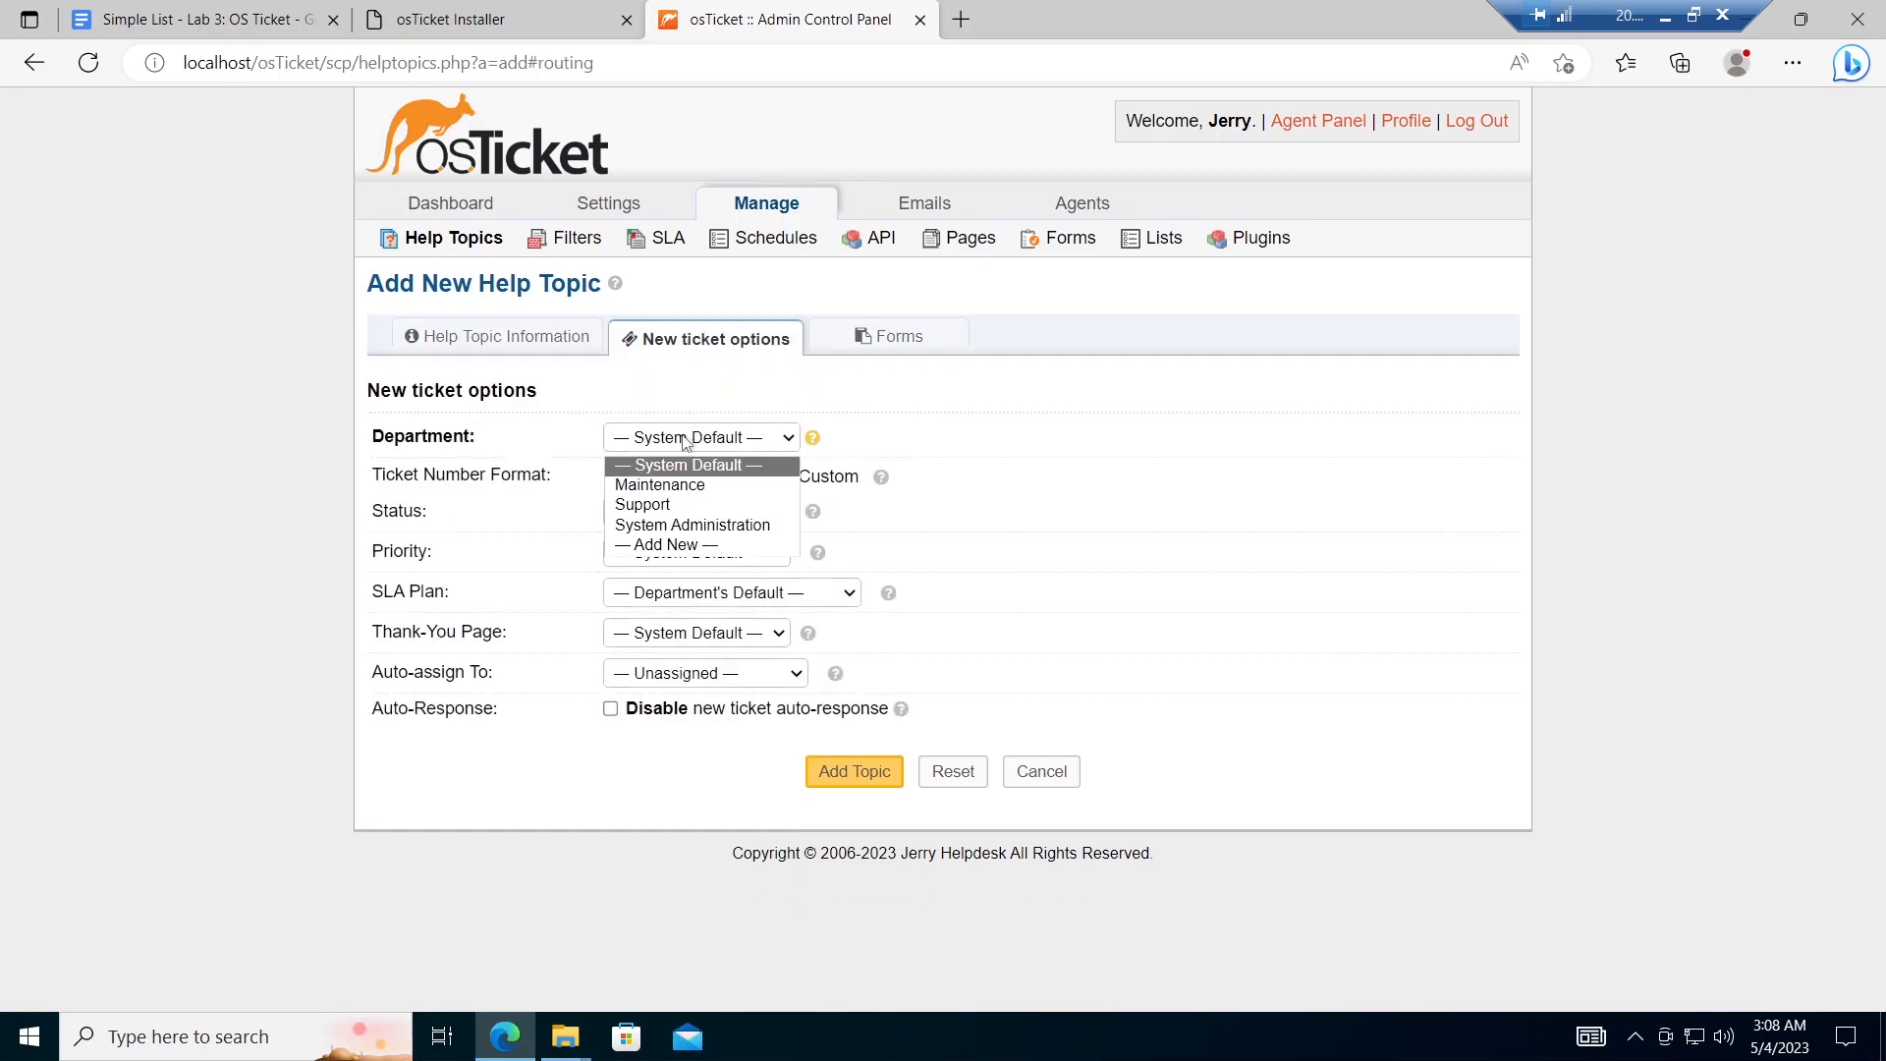
pyautogui.click(660, 505)
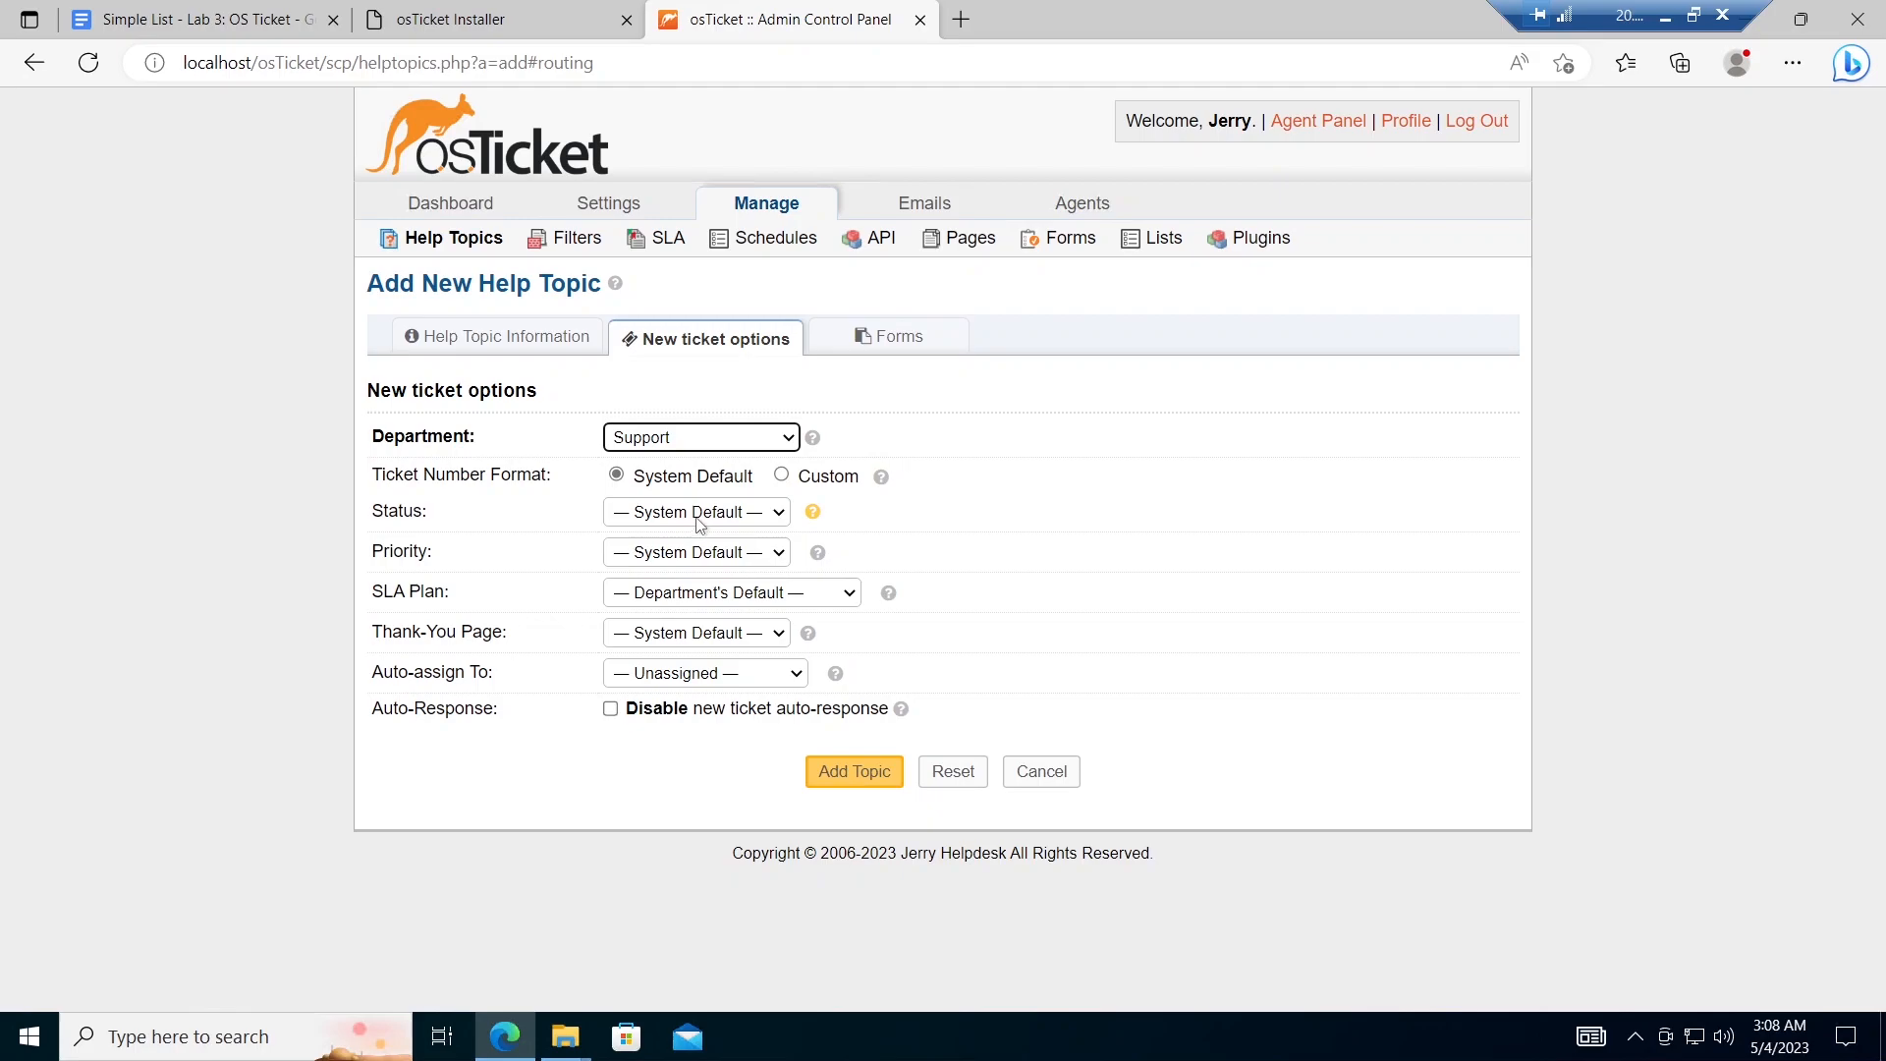
pyautogui.click(698, 513)
pyautogui.click(676, 567)
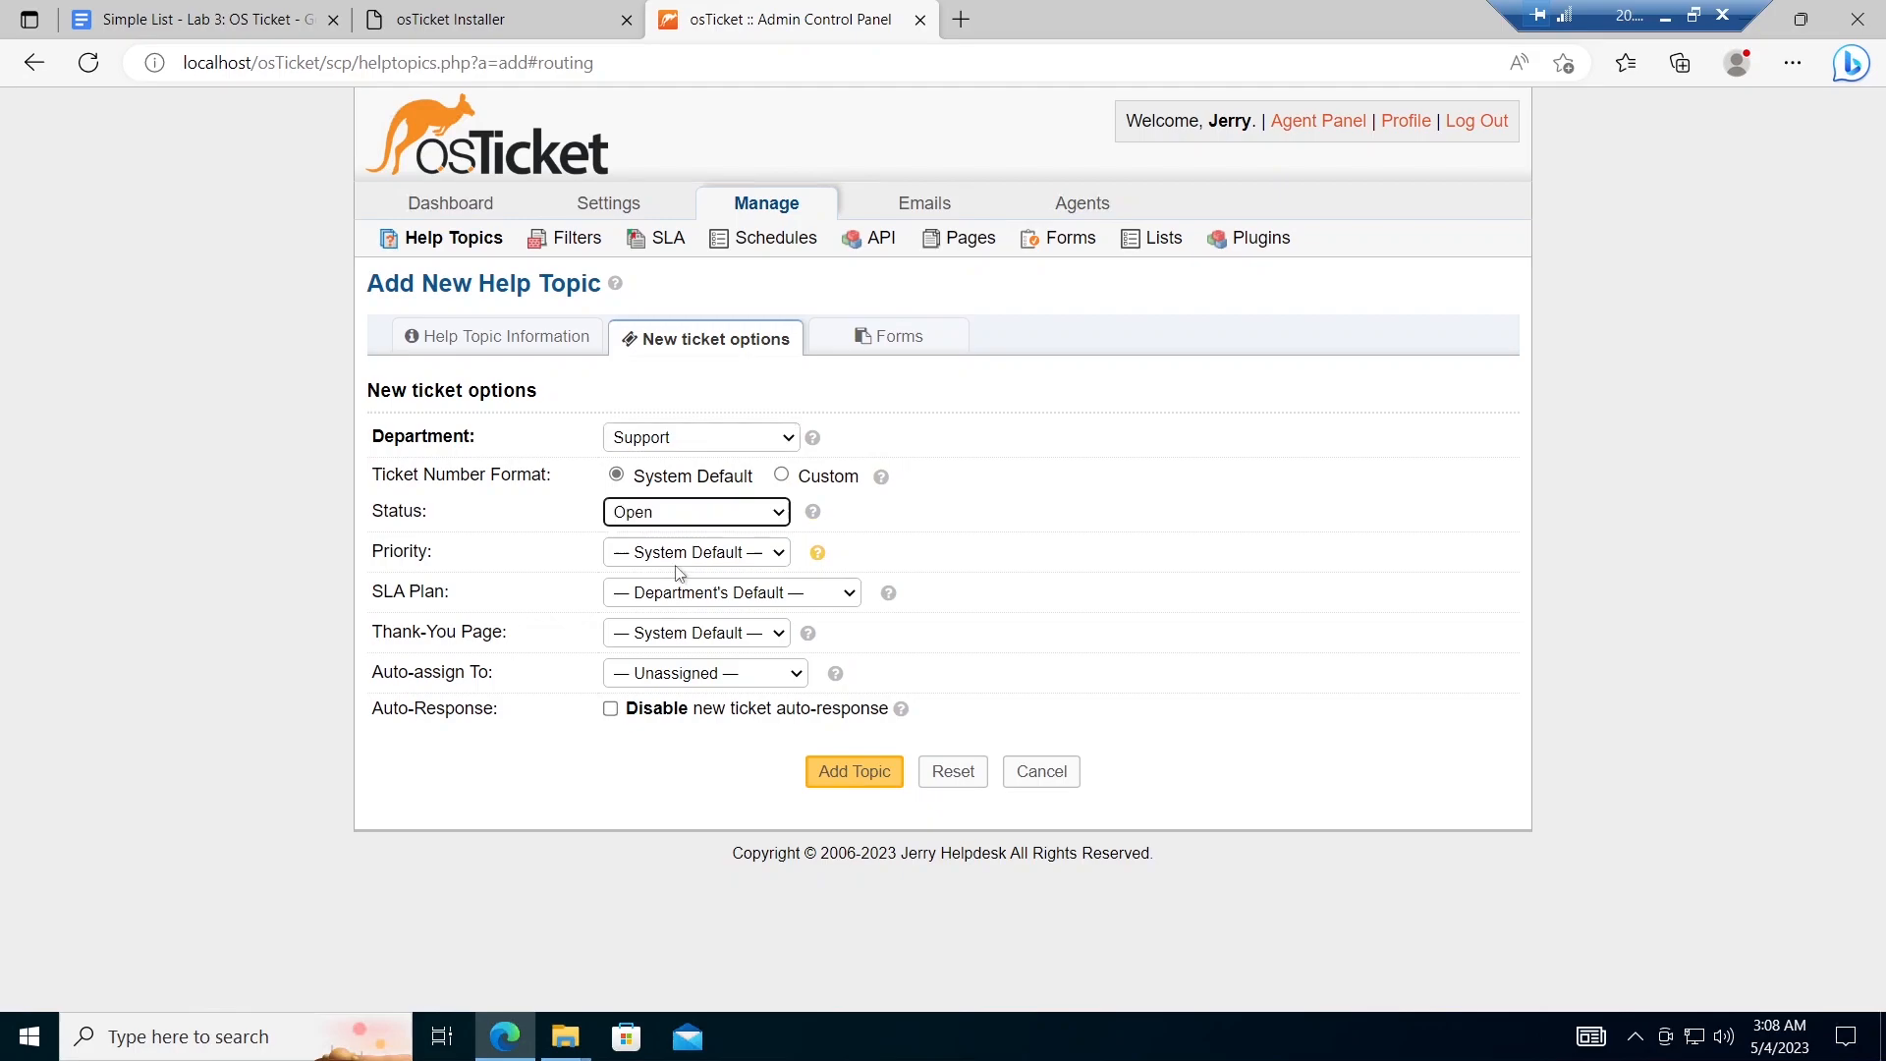
pyautogui.click(676, 556)
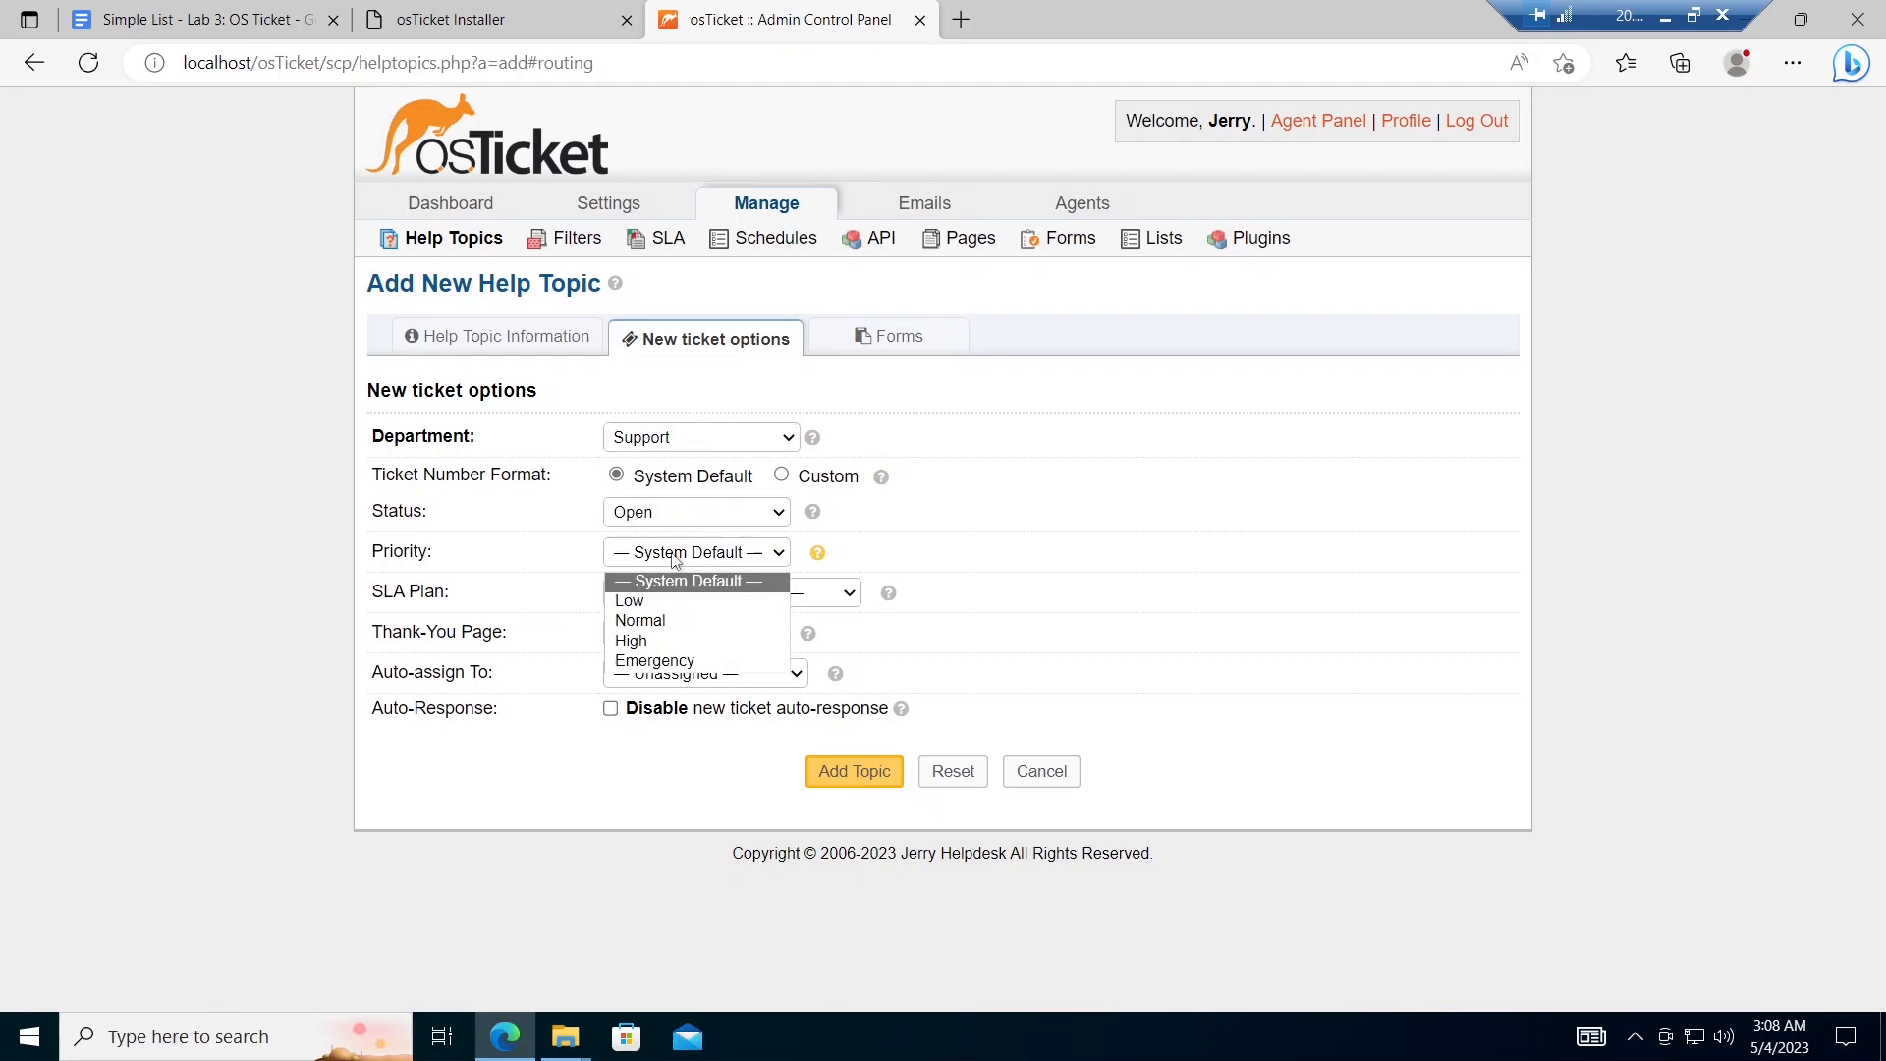
pyautogui.click(658, 622)
pyautogui.click(676, 594)
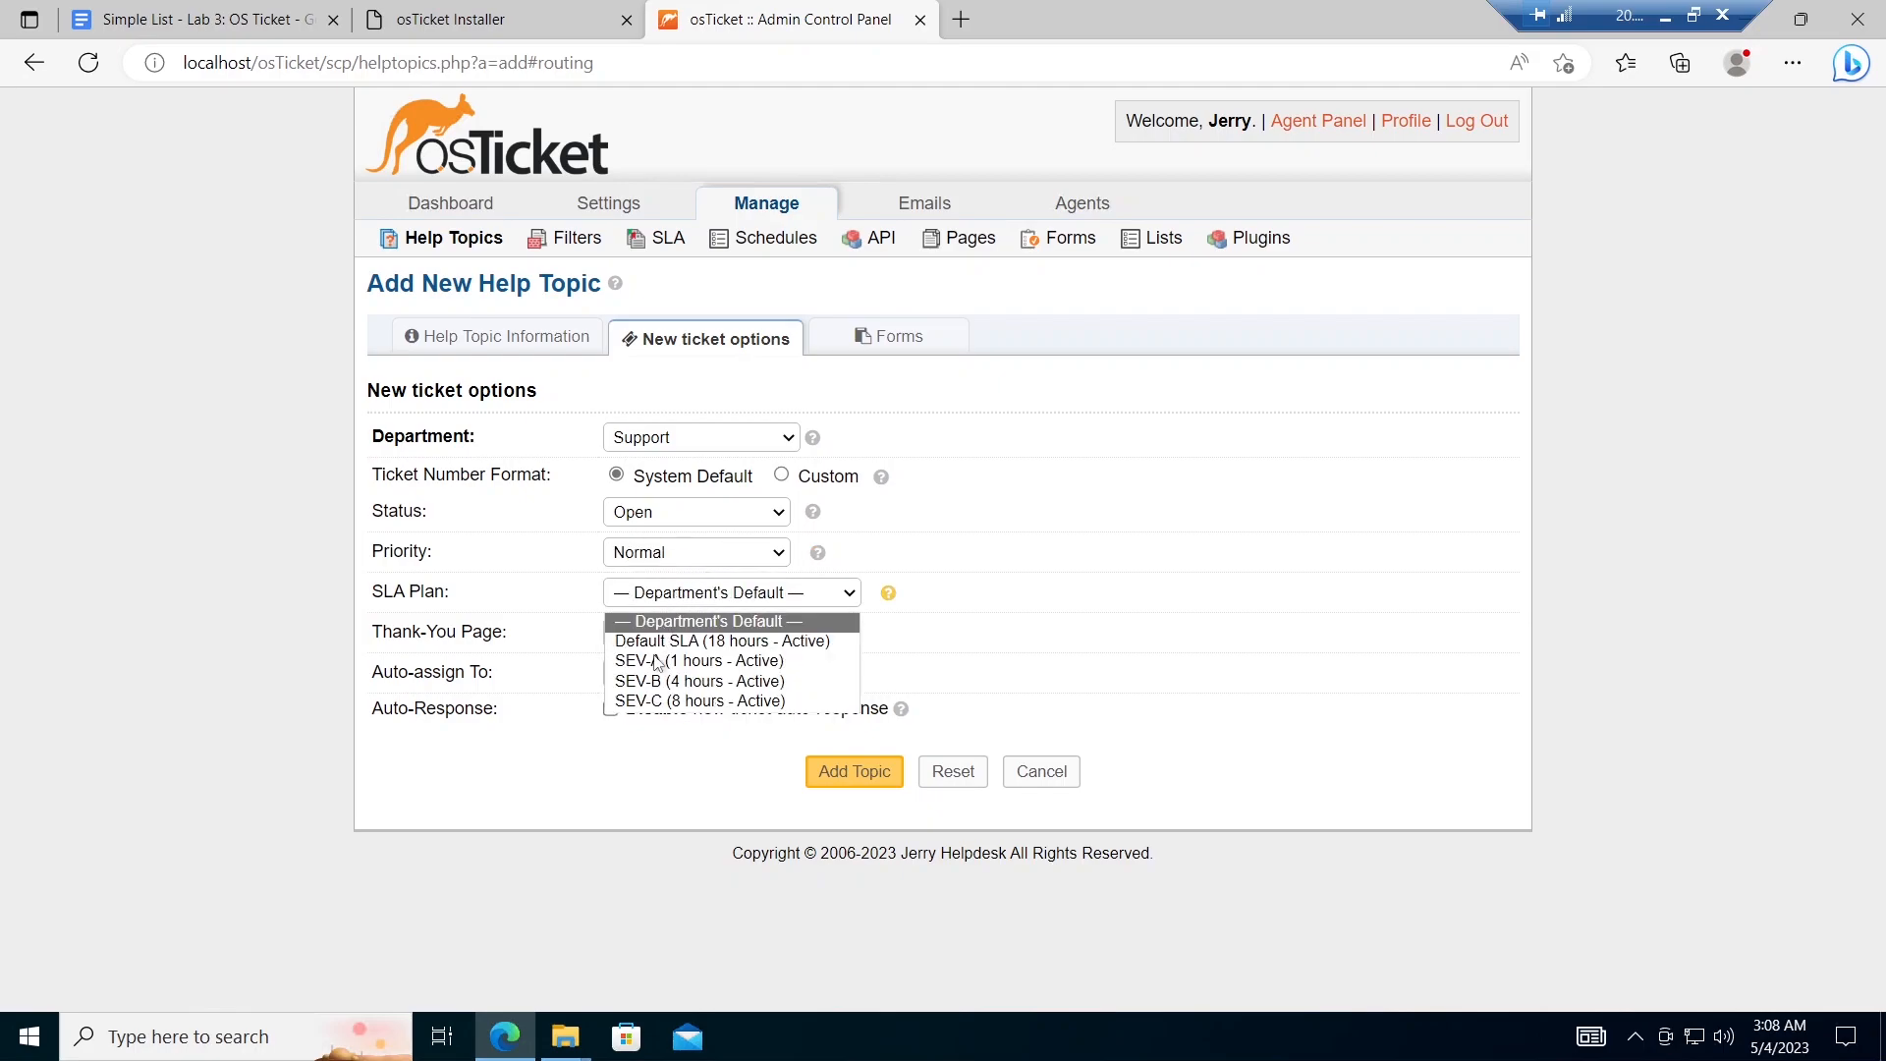
pyautogui.click(656, 691)
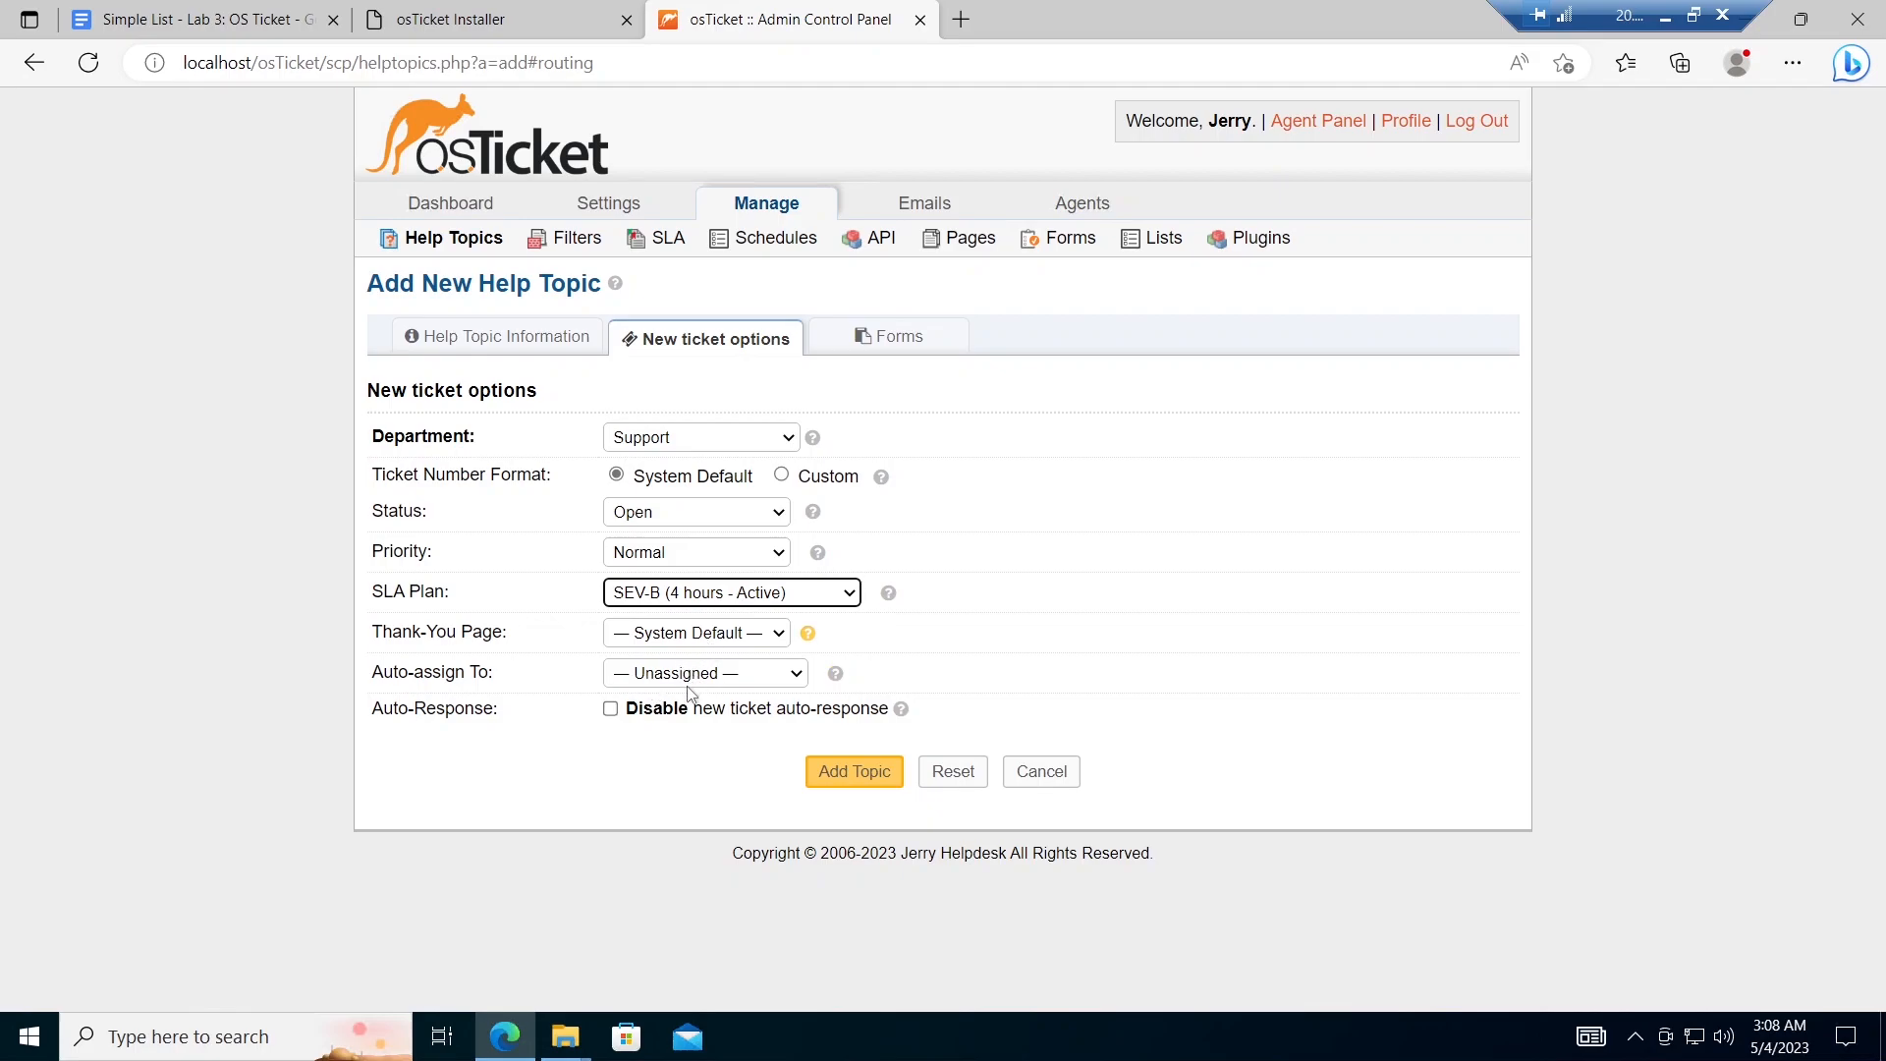
pyautogui.click(689, 681)
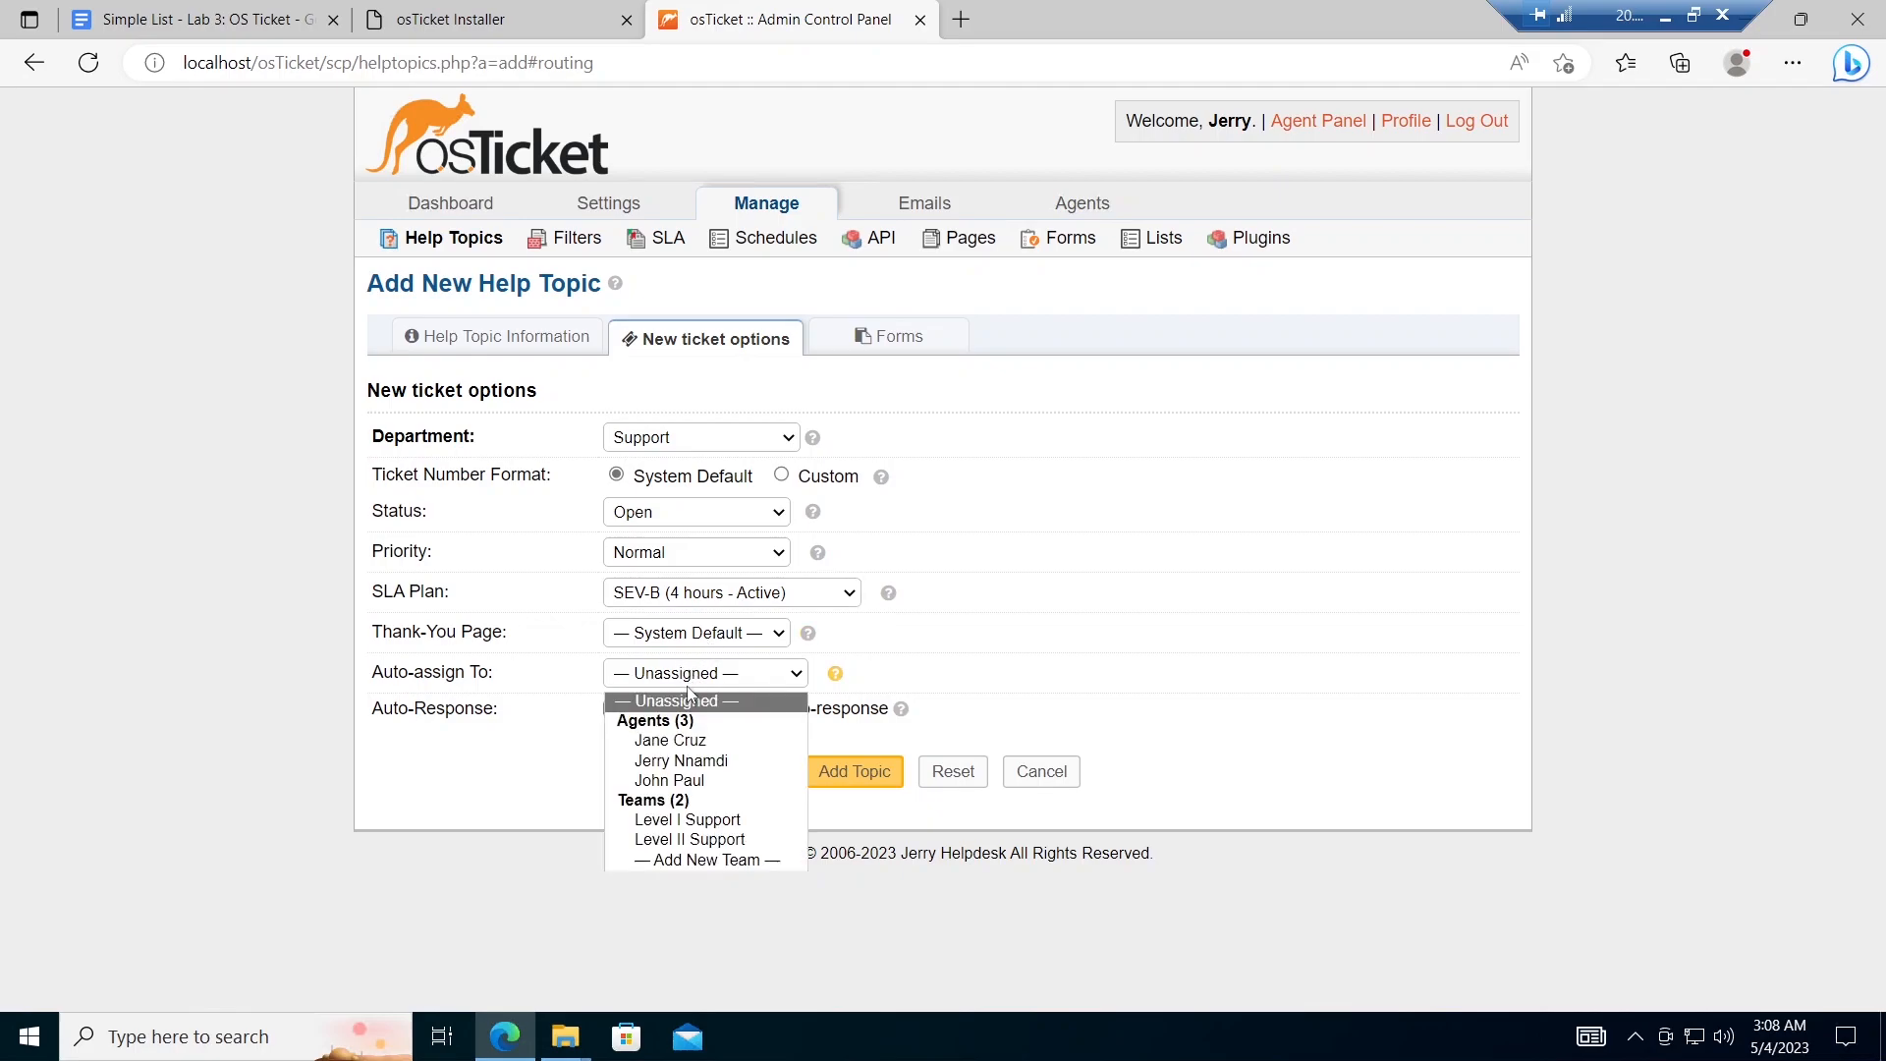
pyautogui.click(676, 743)
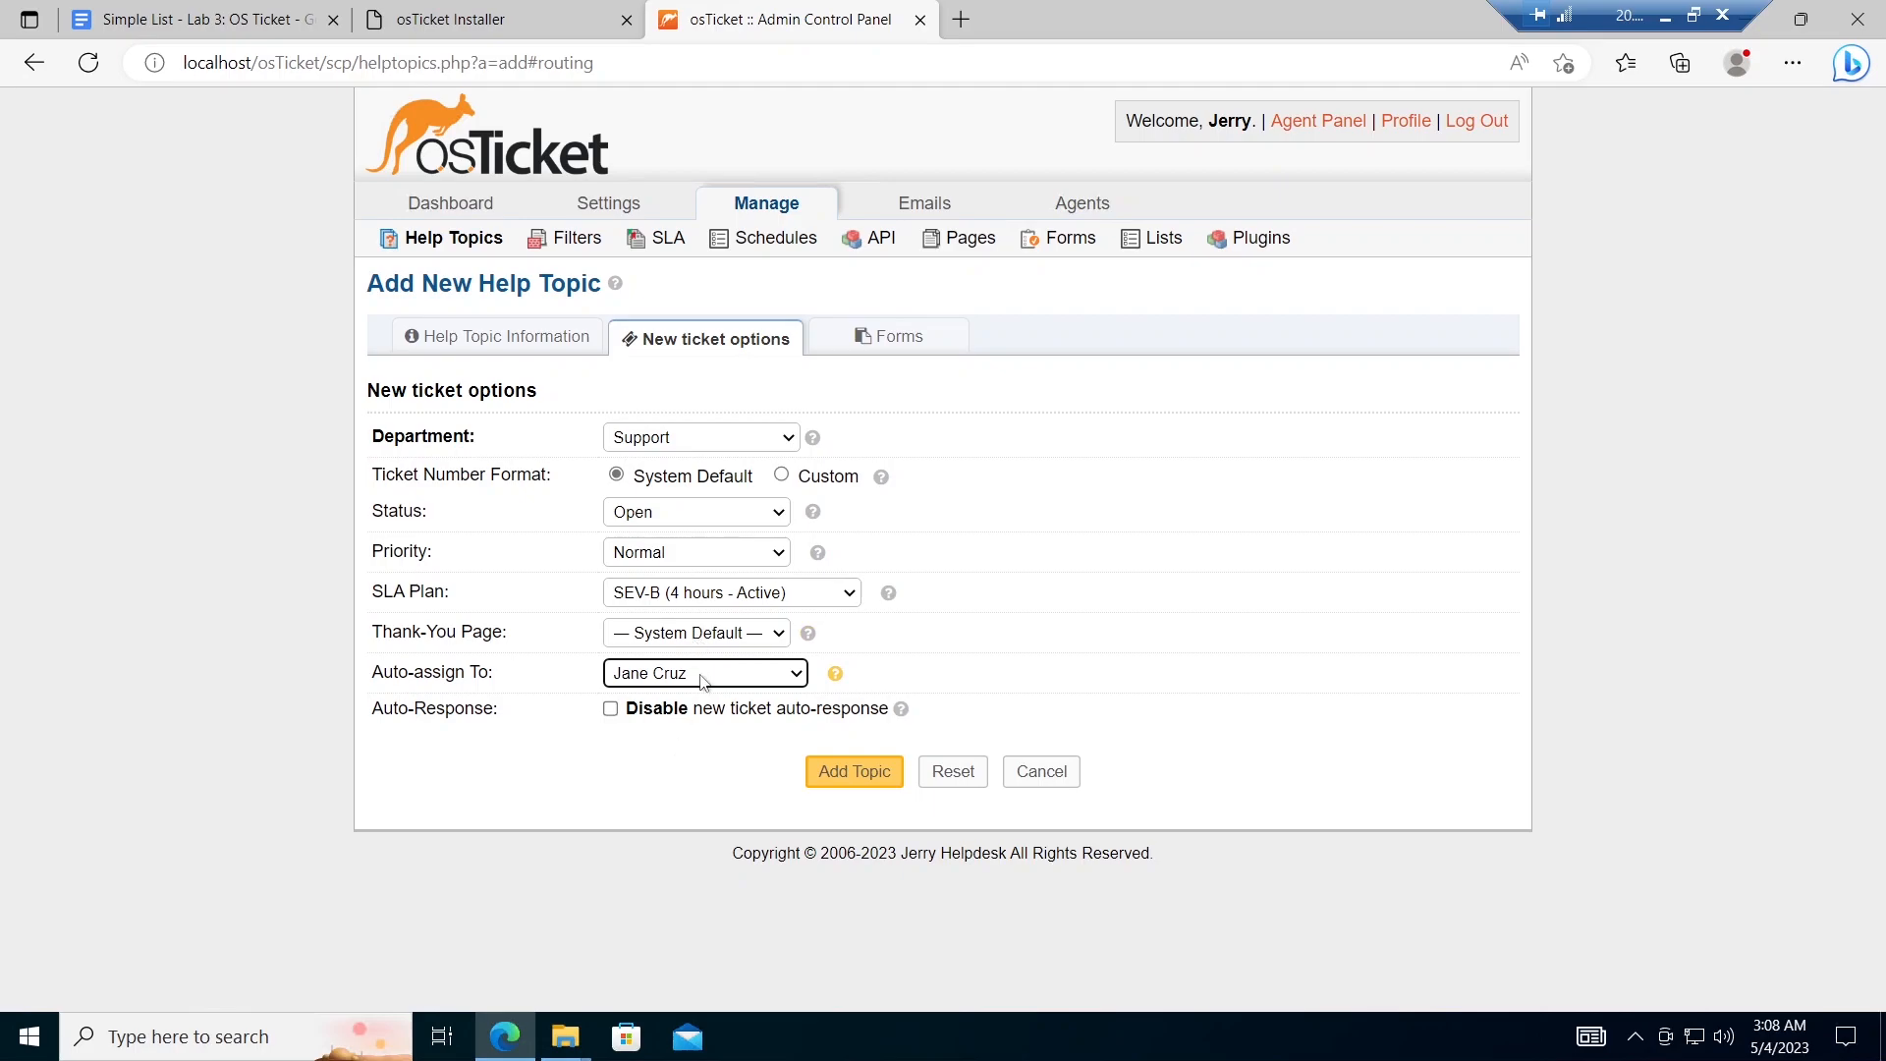
pyautogui.click(704, 679)
pyautogui.click(695, 783)
# Step: Auto-assign the Equipment Request topic's tickets to the Level II Support team and add the topic
pyautogui.click(751, 673)
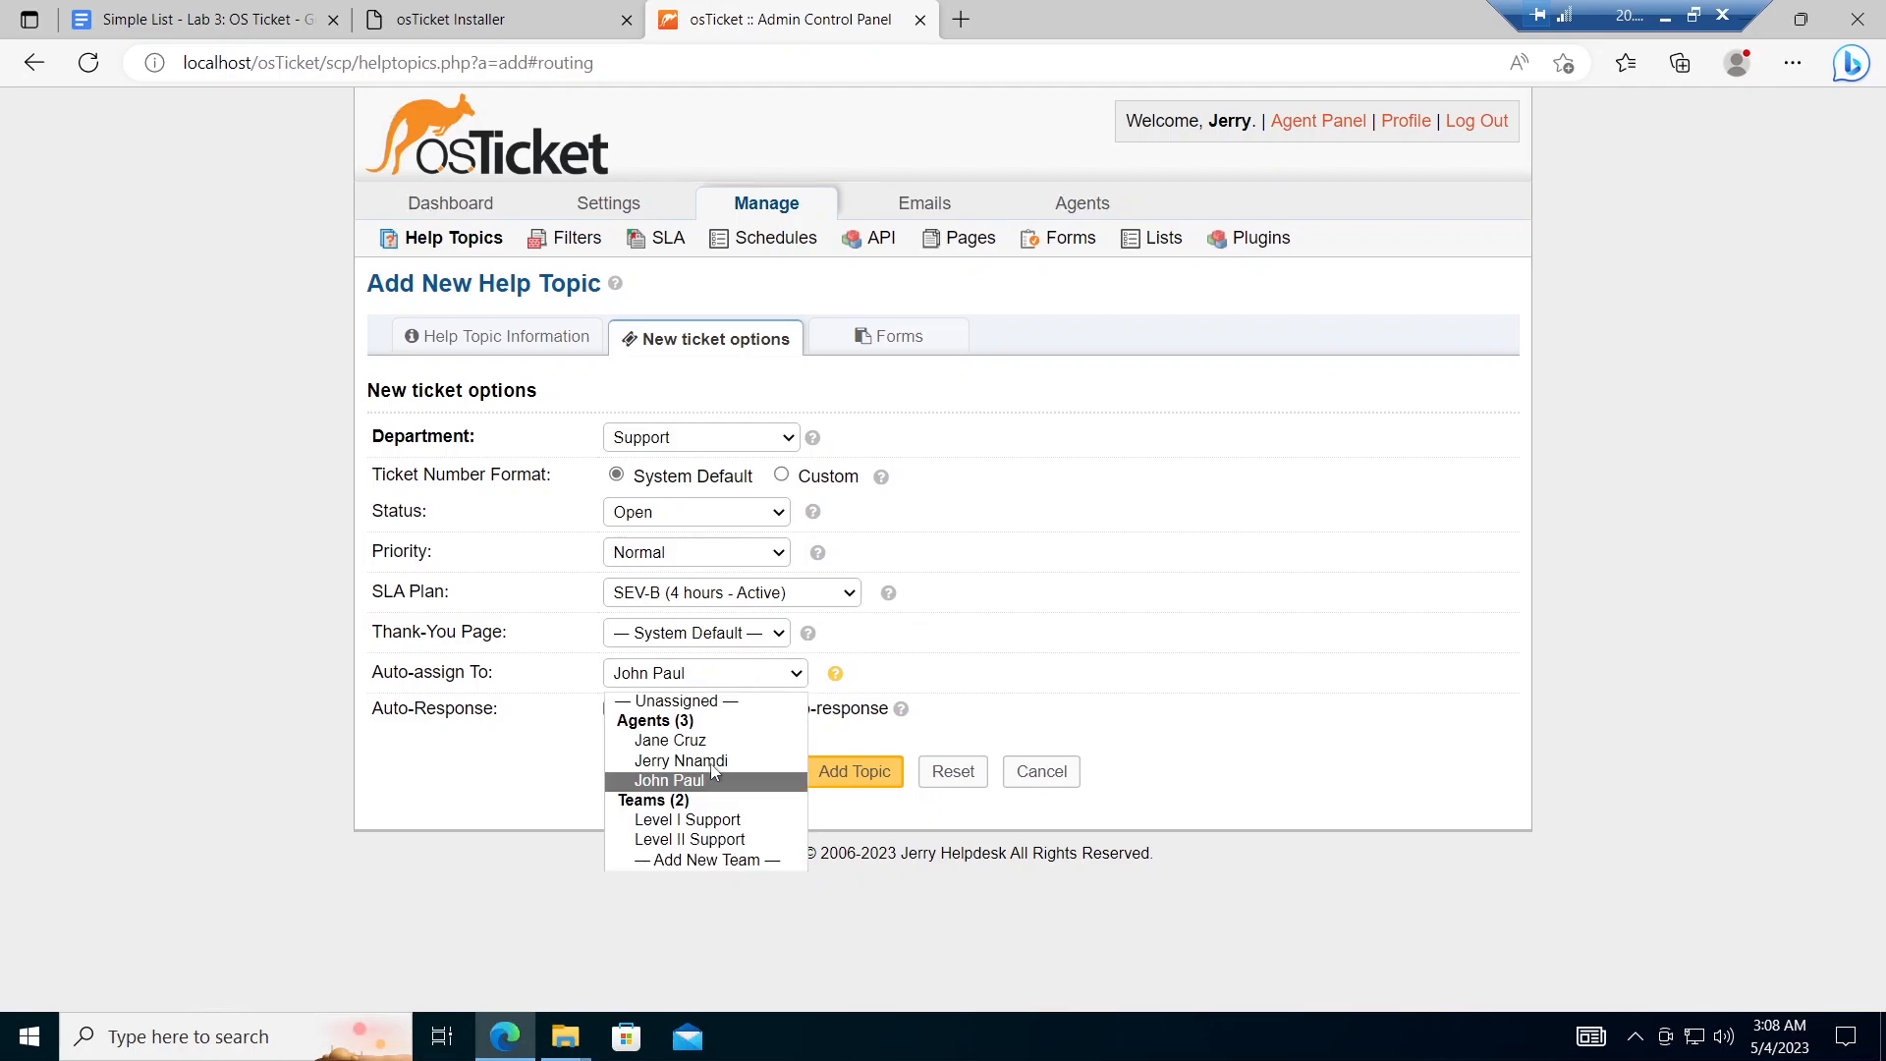
pyautogui.click(714, 841)
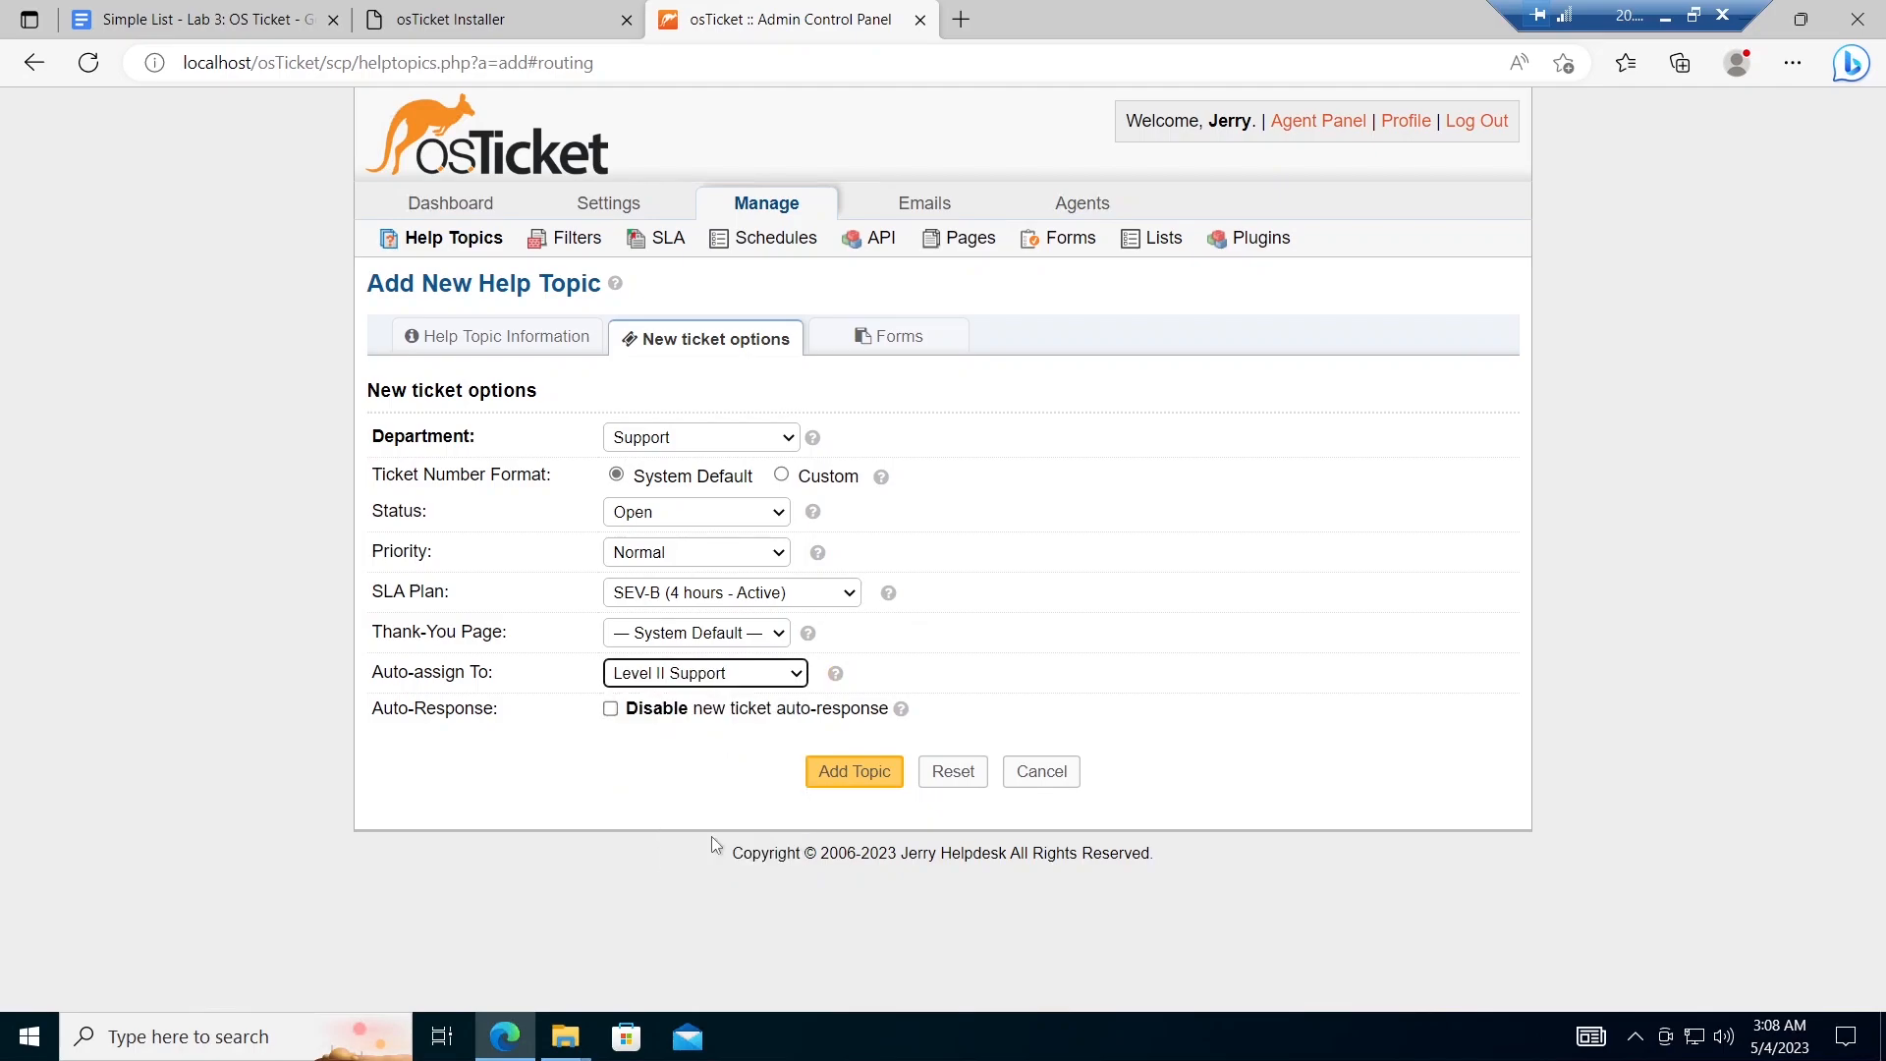
pyautogui.click(856, 772)
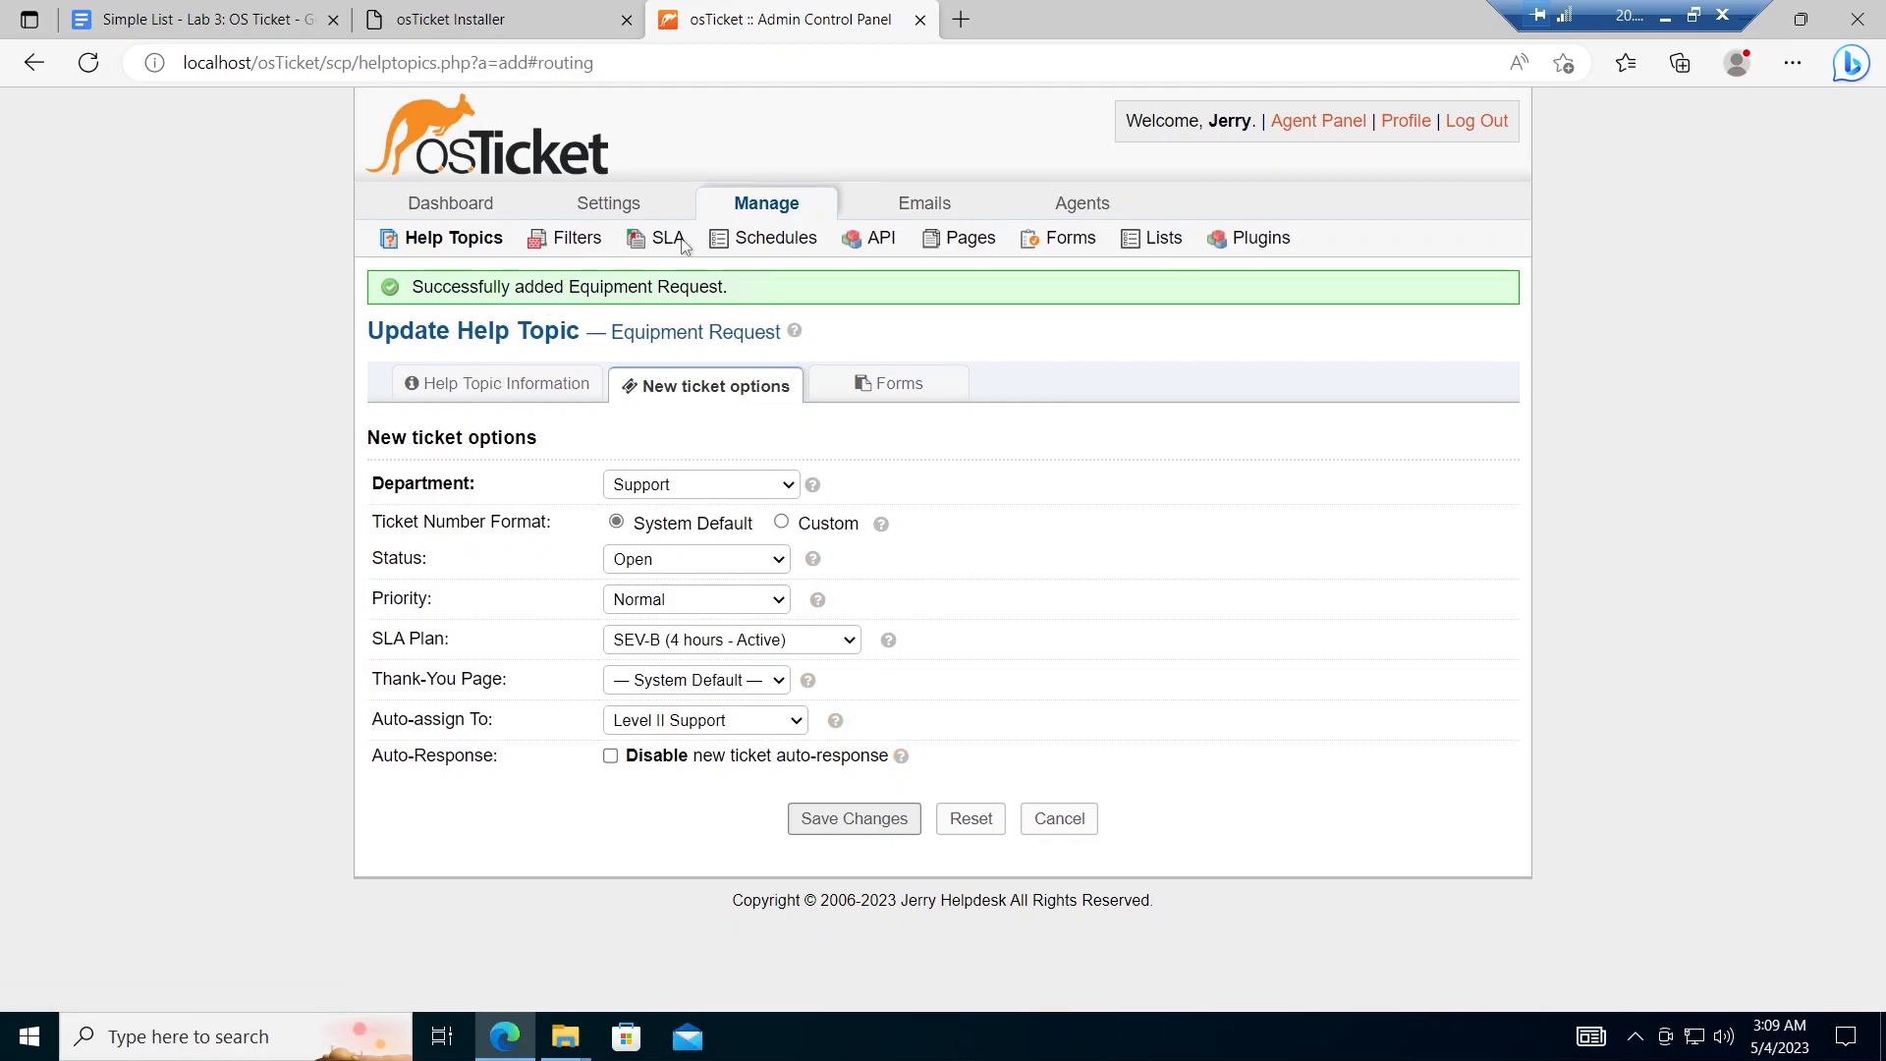
# Step: Return to the help topics list and start a new topic named Password Reset
pyautogui.click(320, 238)
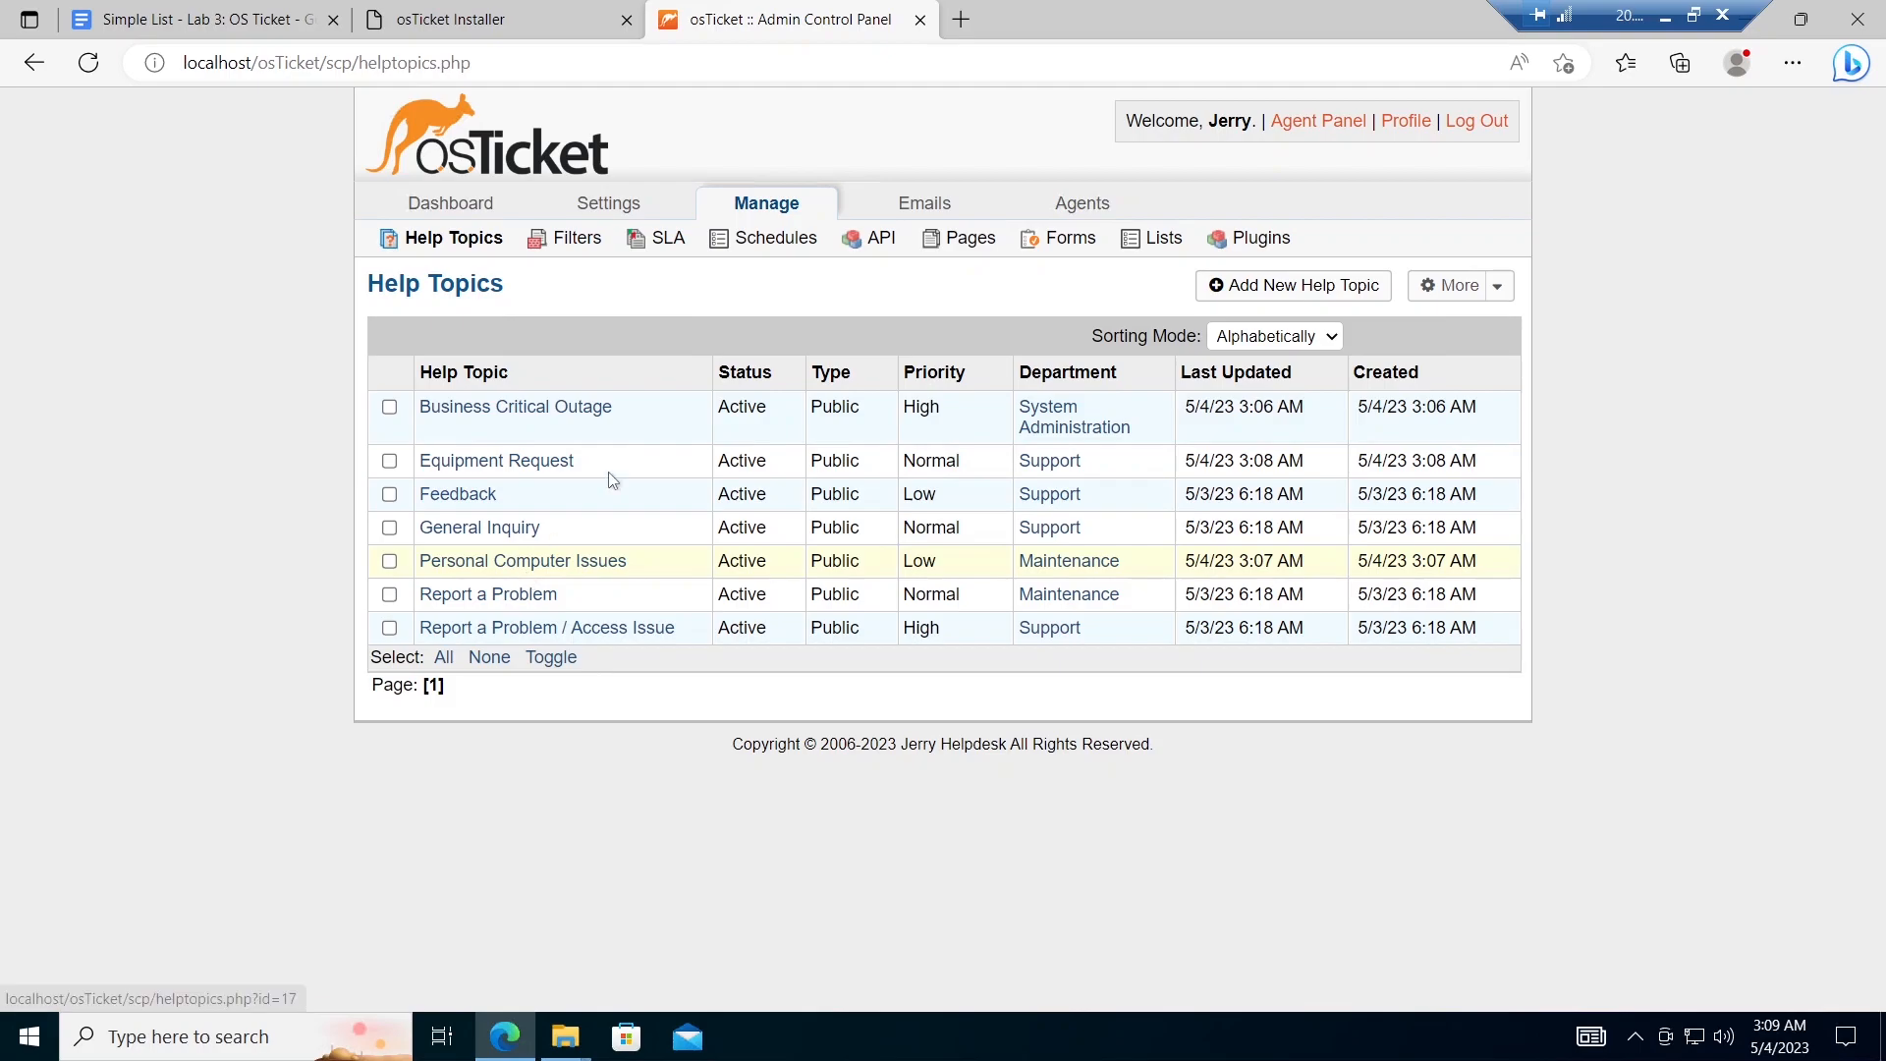
pyautogui.click(1304, 290)
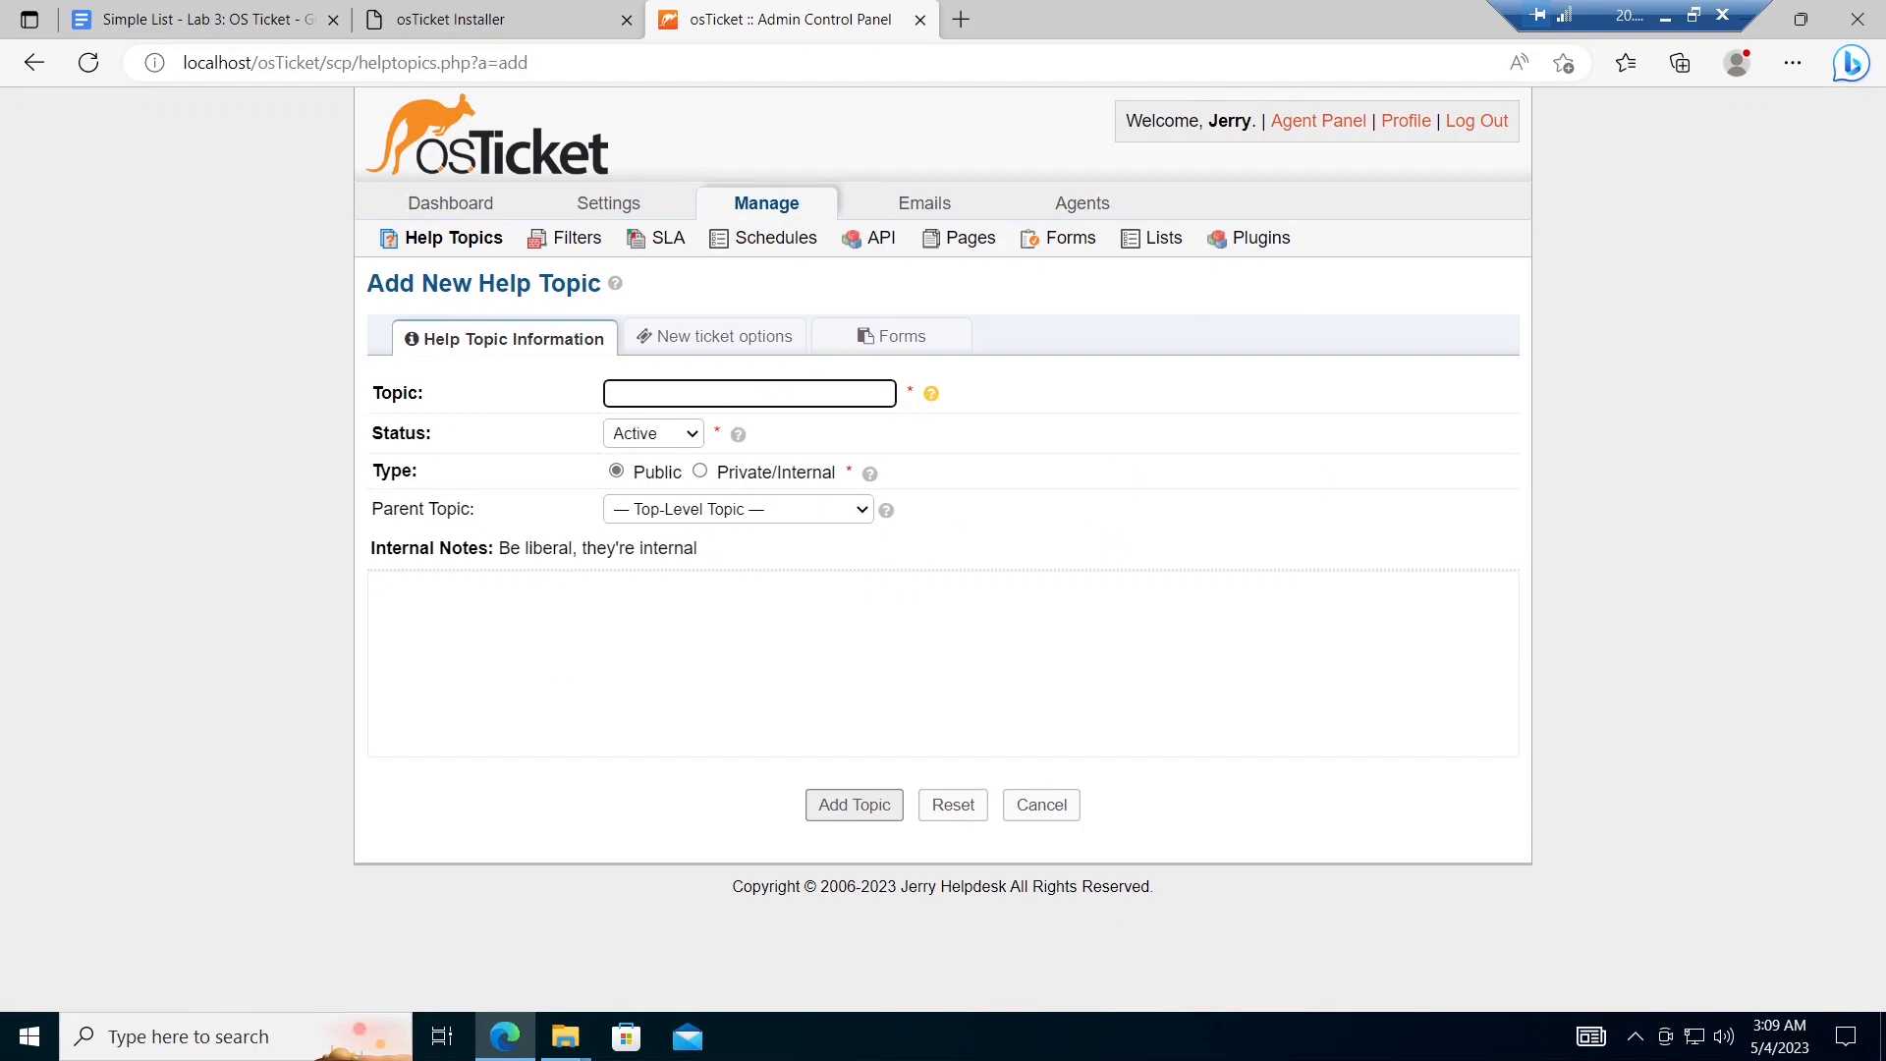
pyautogui.click(749, 393)
pyautogui.press('Down')
pyautogui.press('Down')
pyautogui.press('Down')
pyautogui.press('Down')
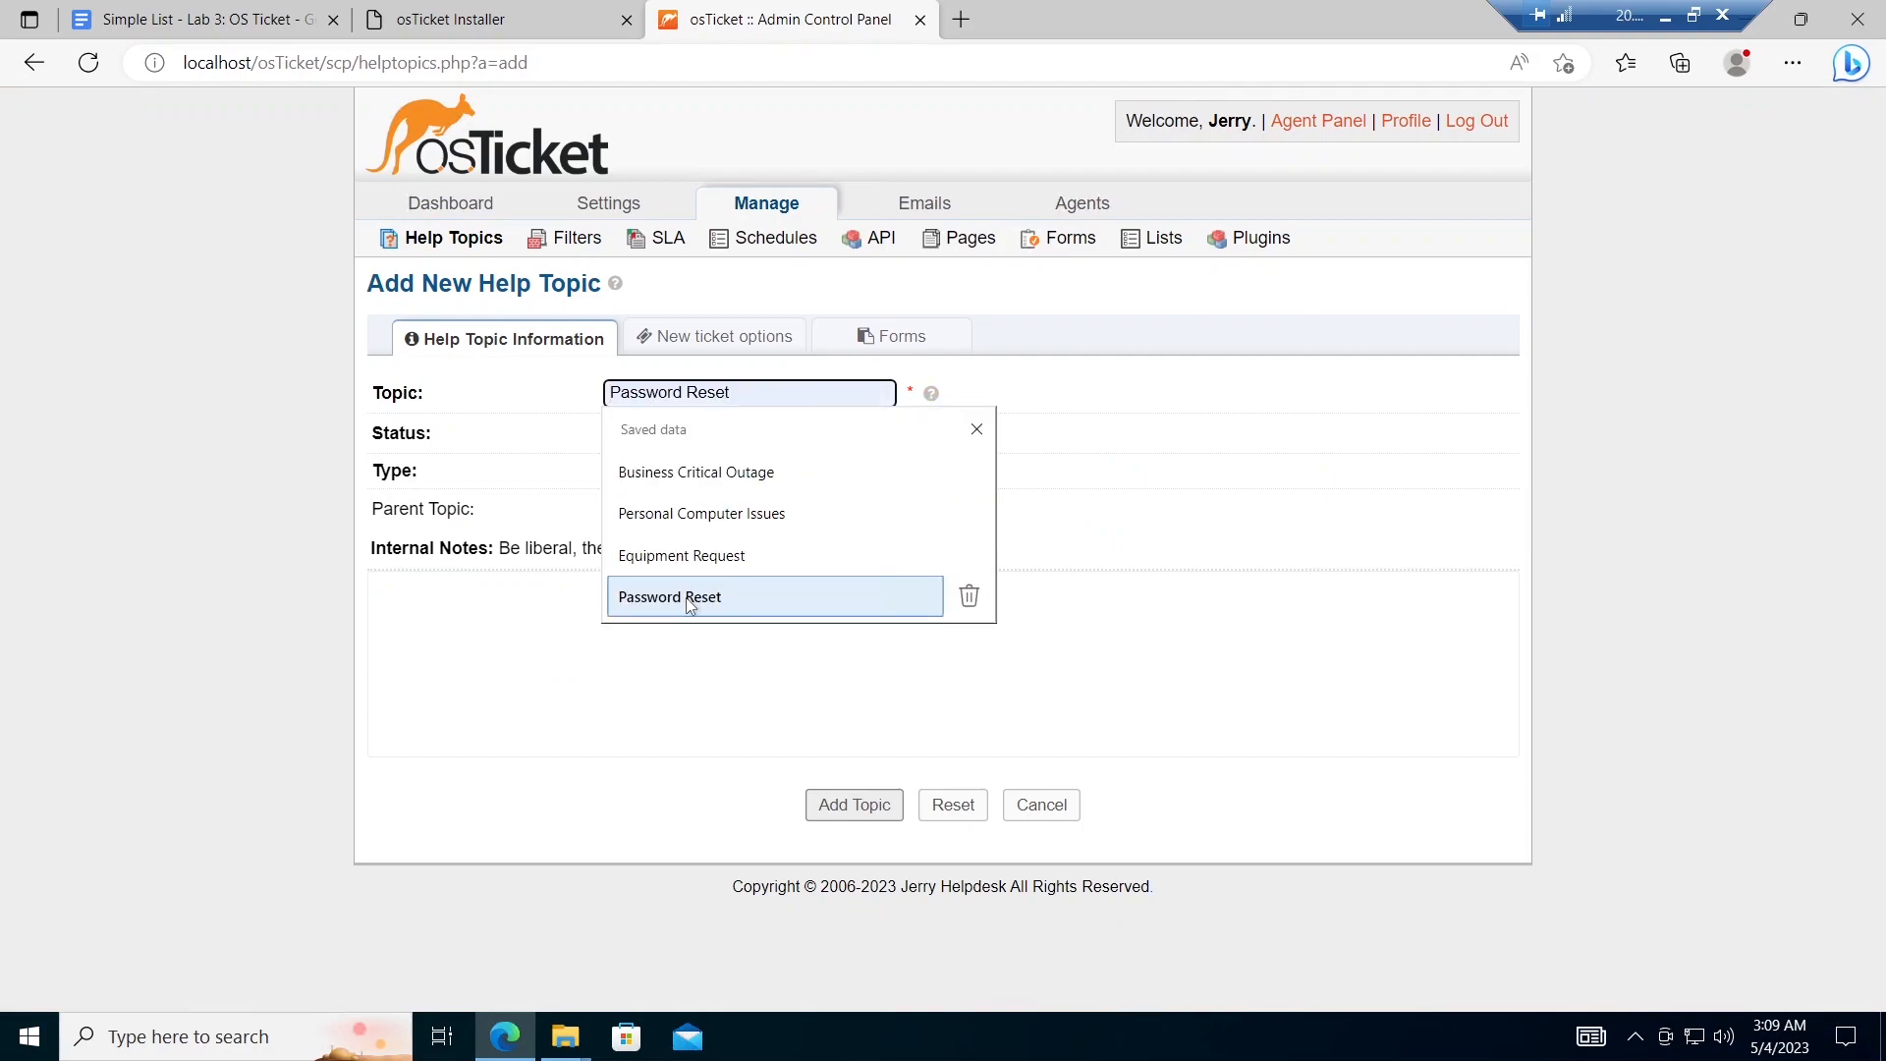
pyautogui.press('Return')
# Step: Set the Password Reset topic's new tickets to the System Administration department with status Open
pyautogui.click(711, 338)
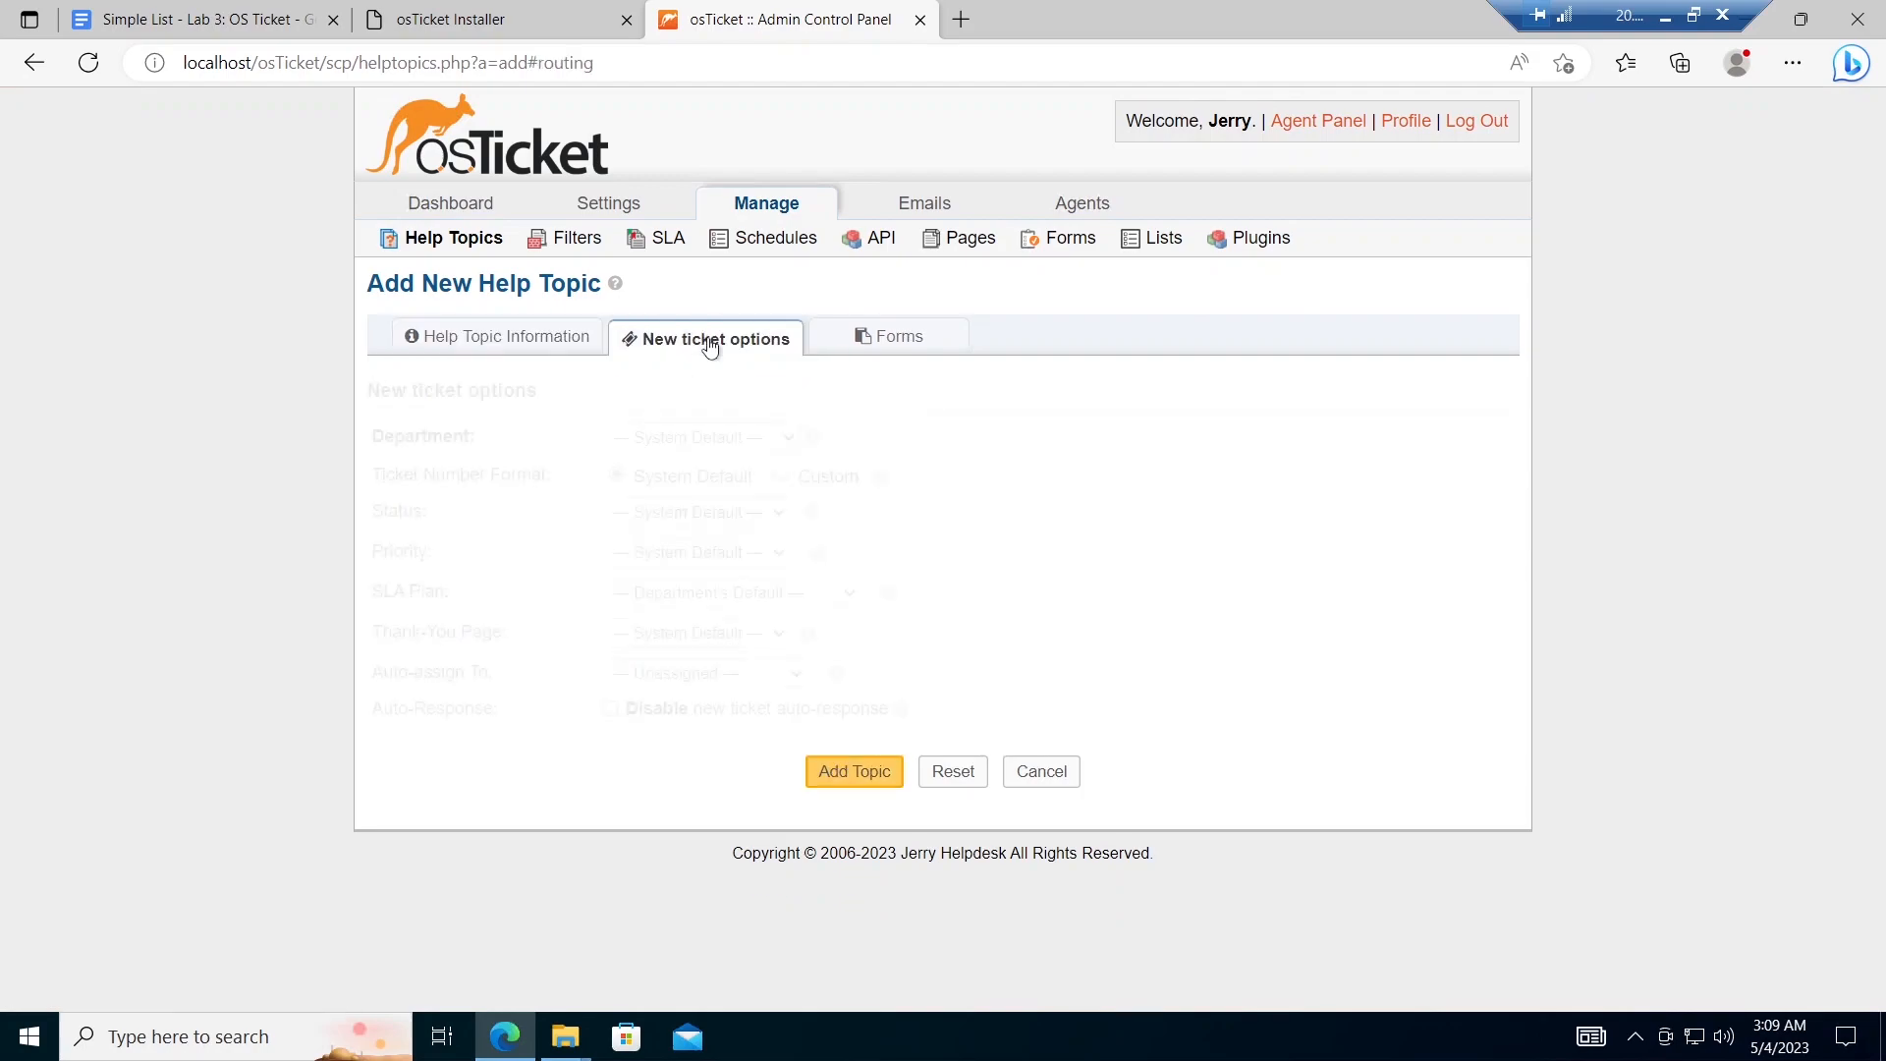
pyautogui.click(695, 440)
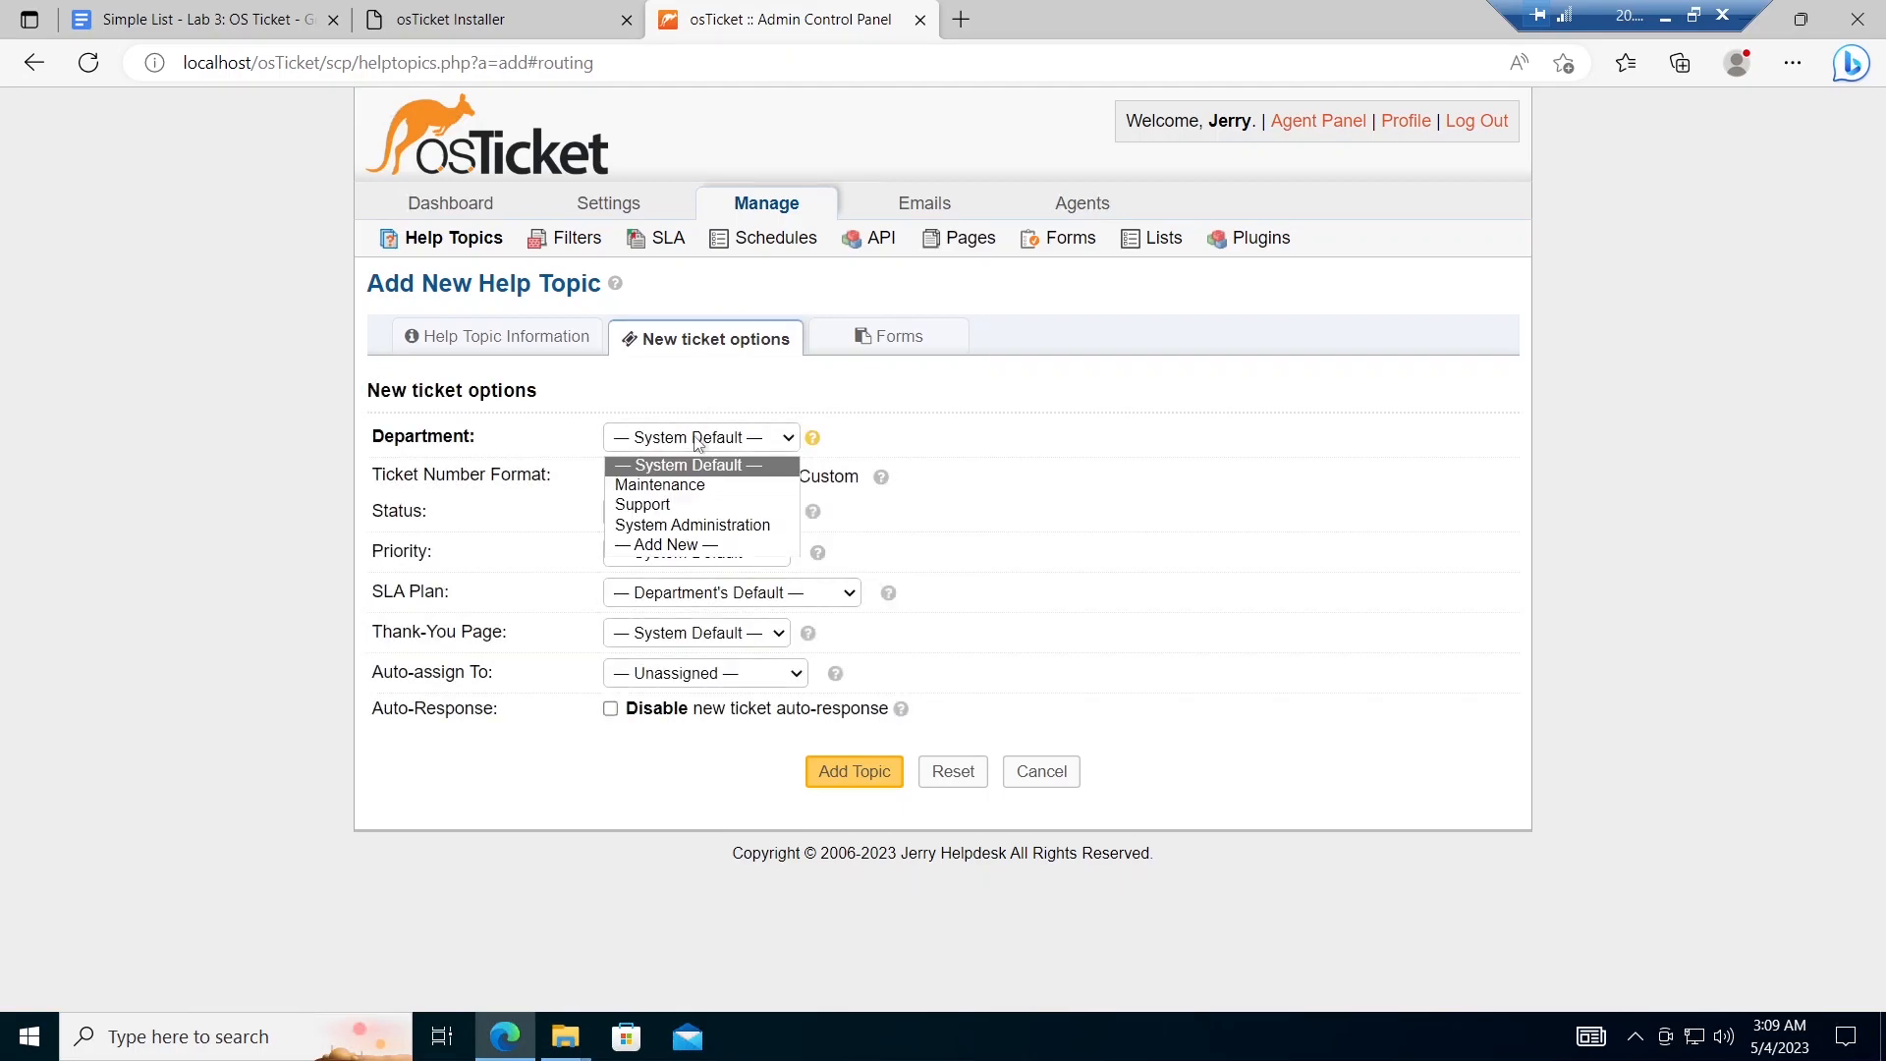
pyautogui.click(695, 487)
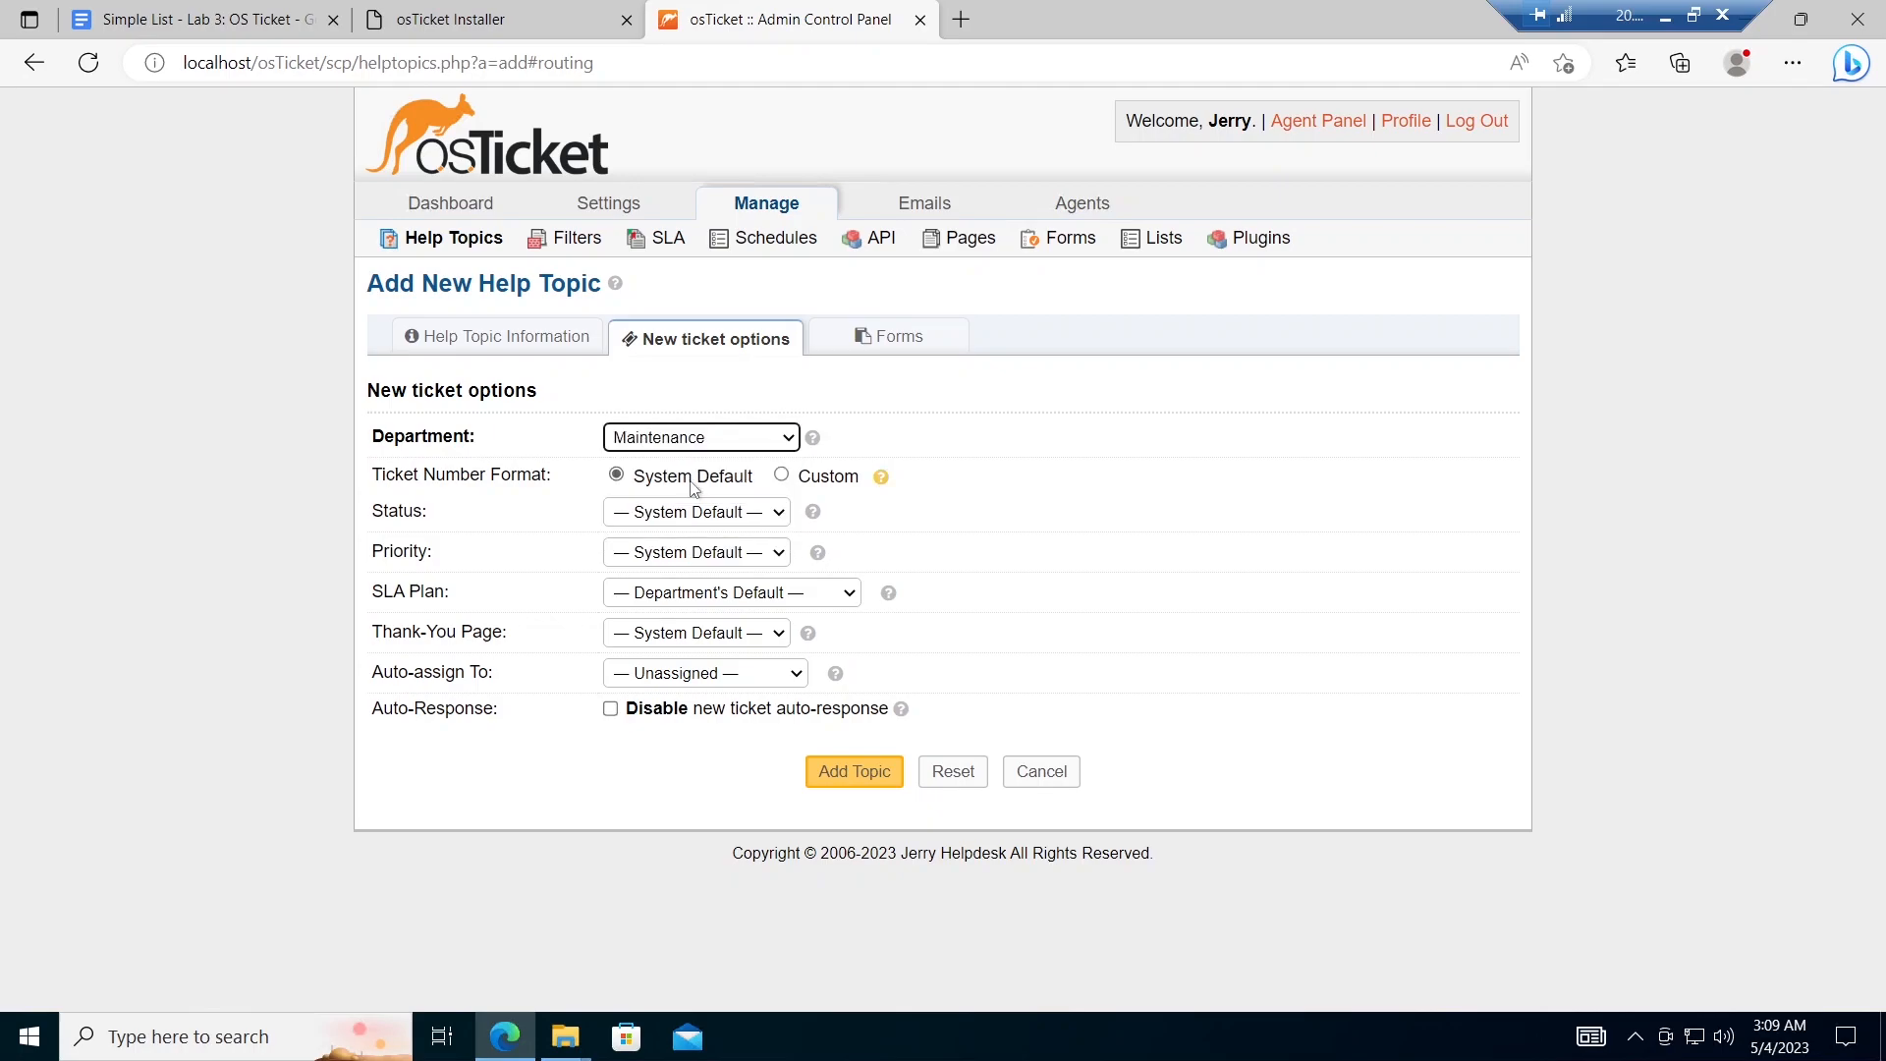
pyautogui.click(710, 444)
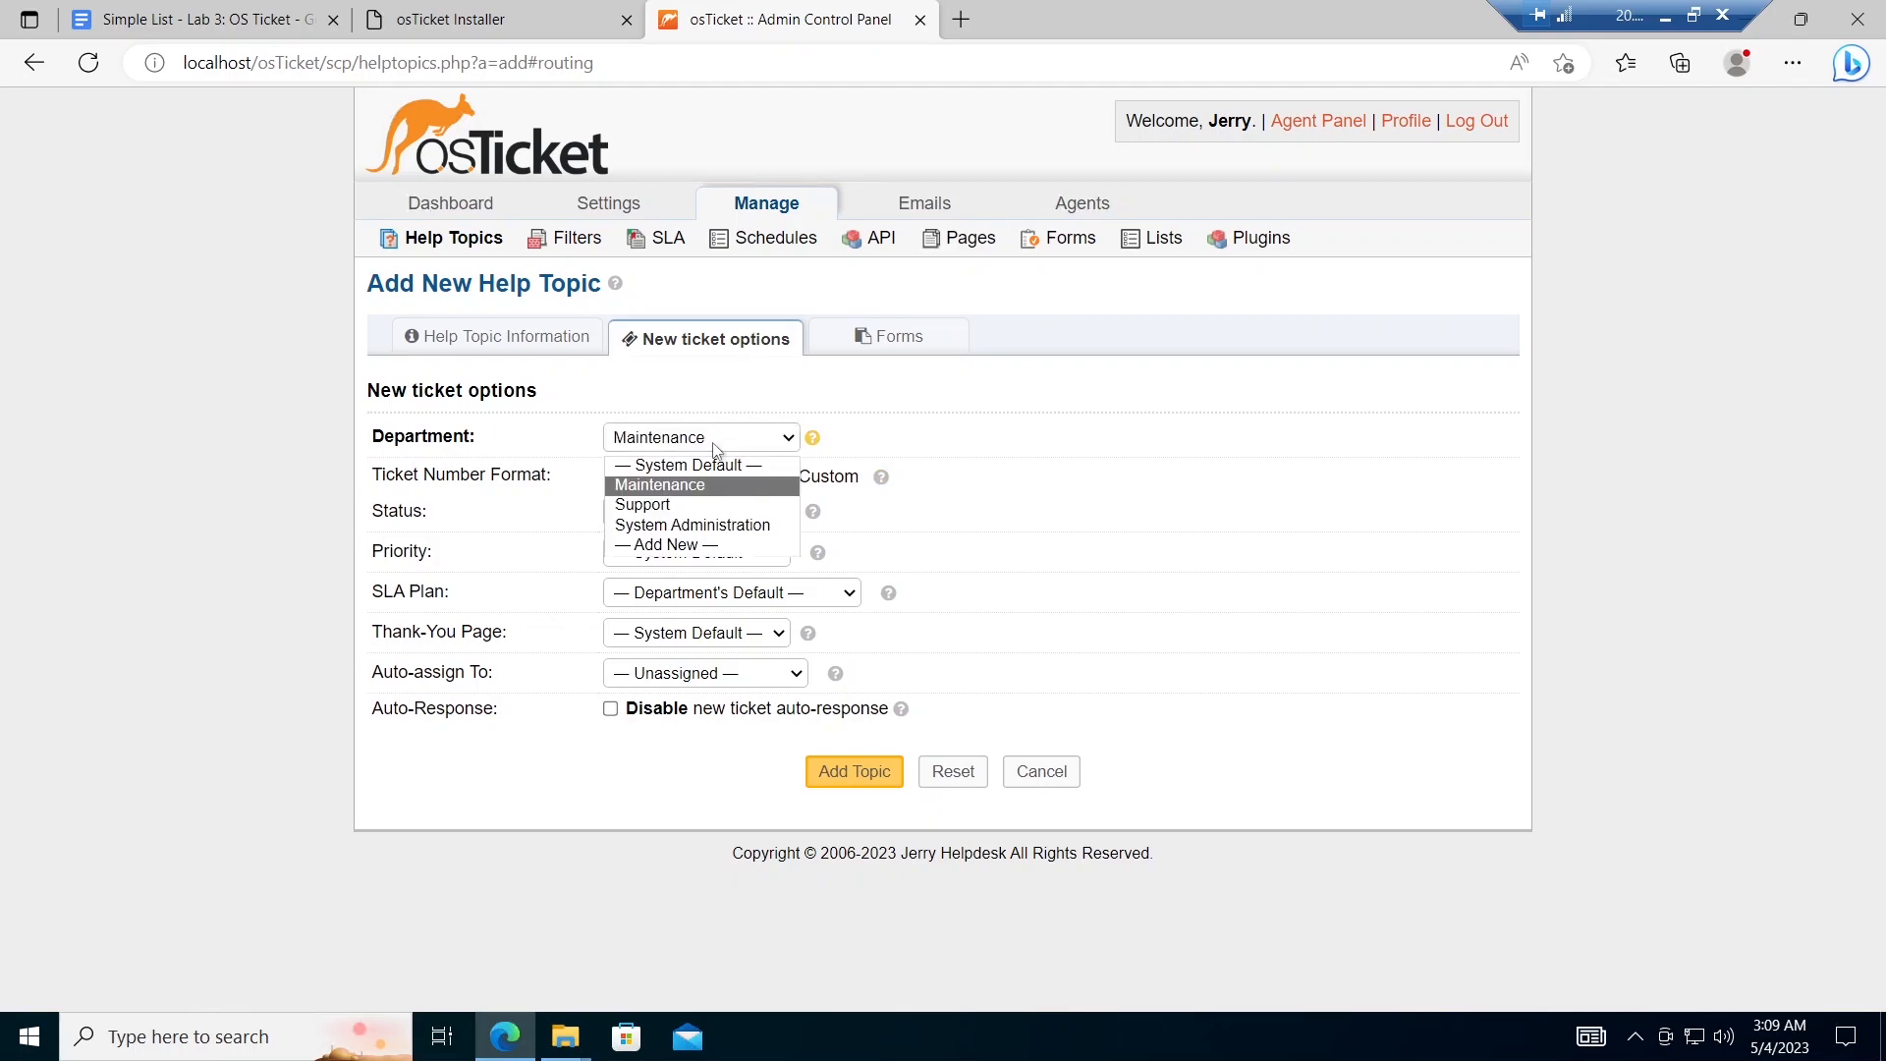
pyautogui.click(687, 527)
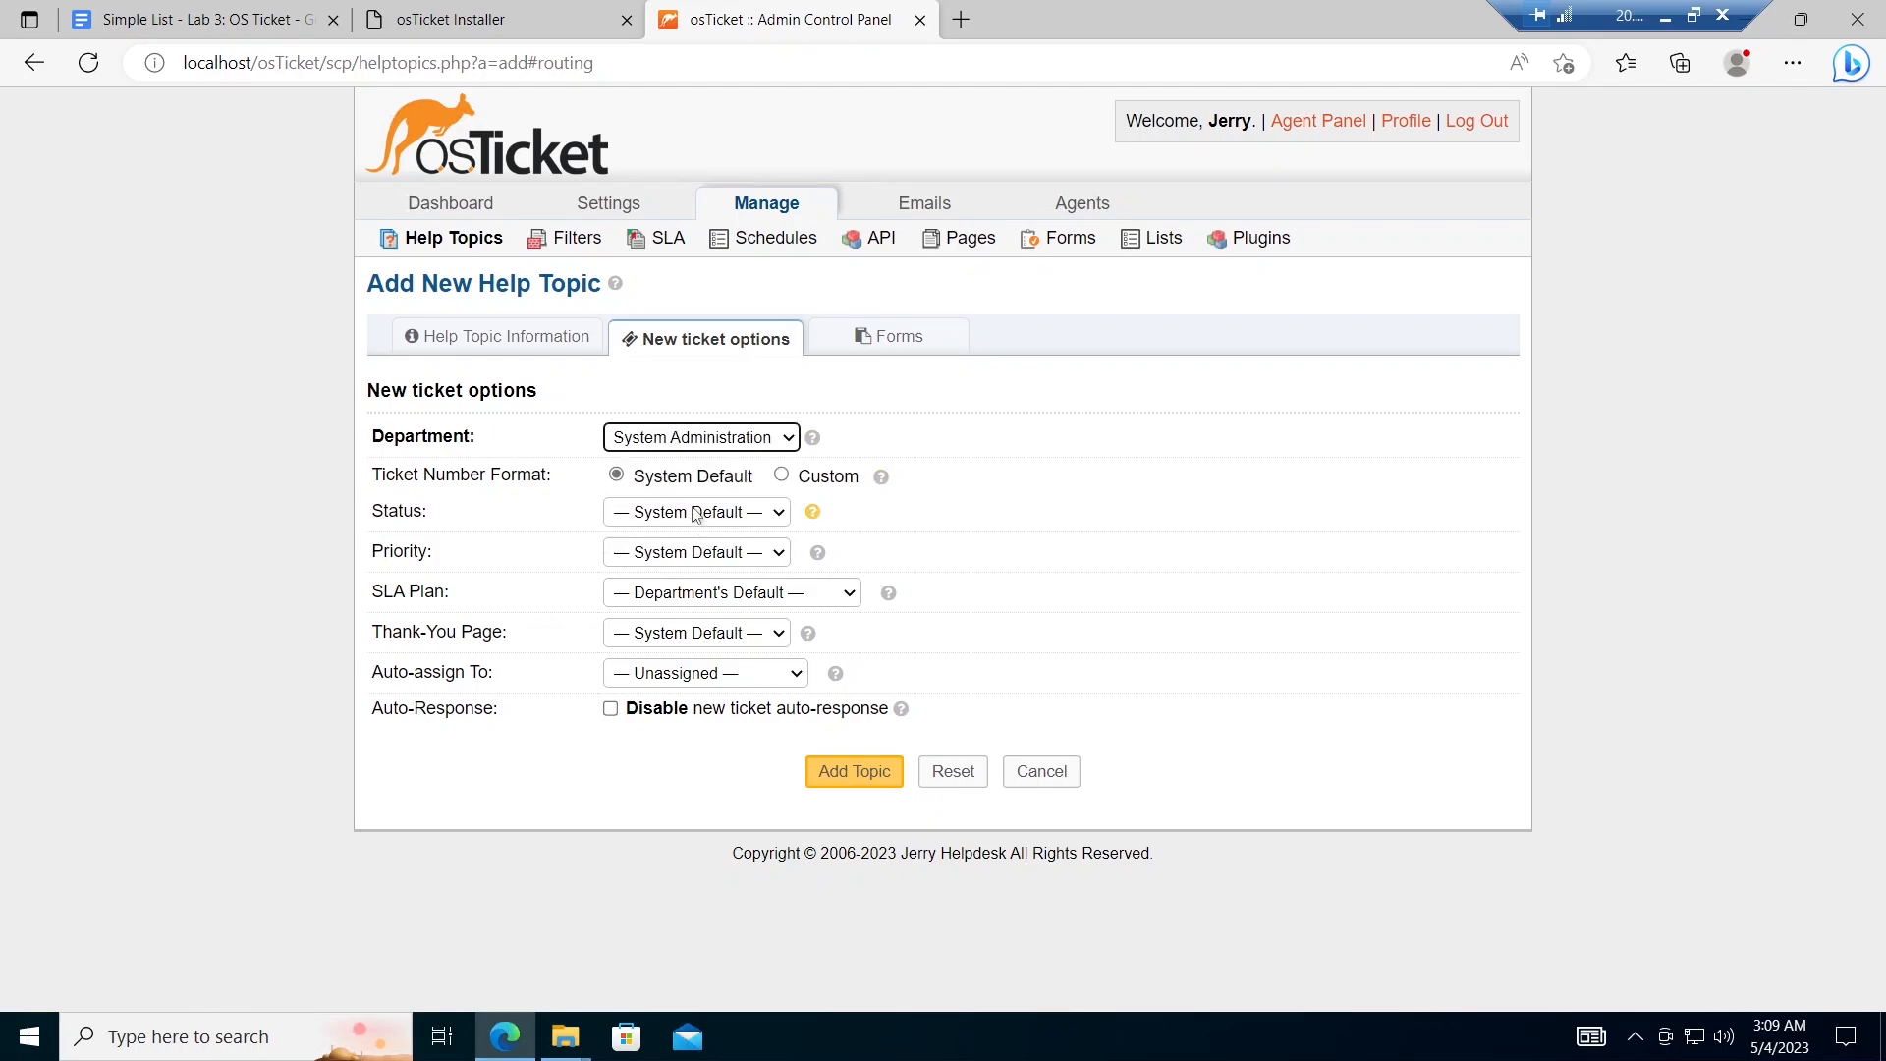
pyautogui.click(696, 514)
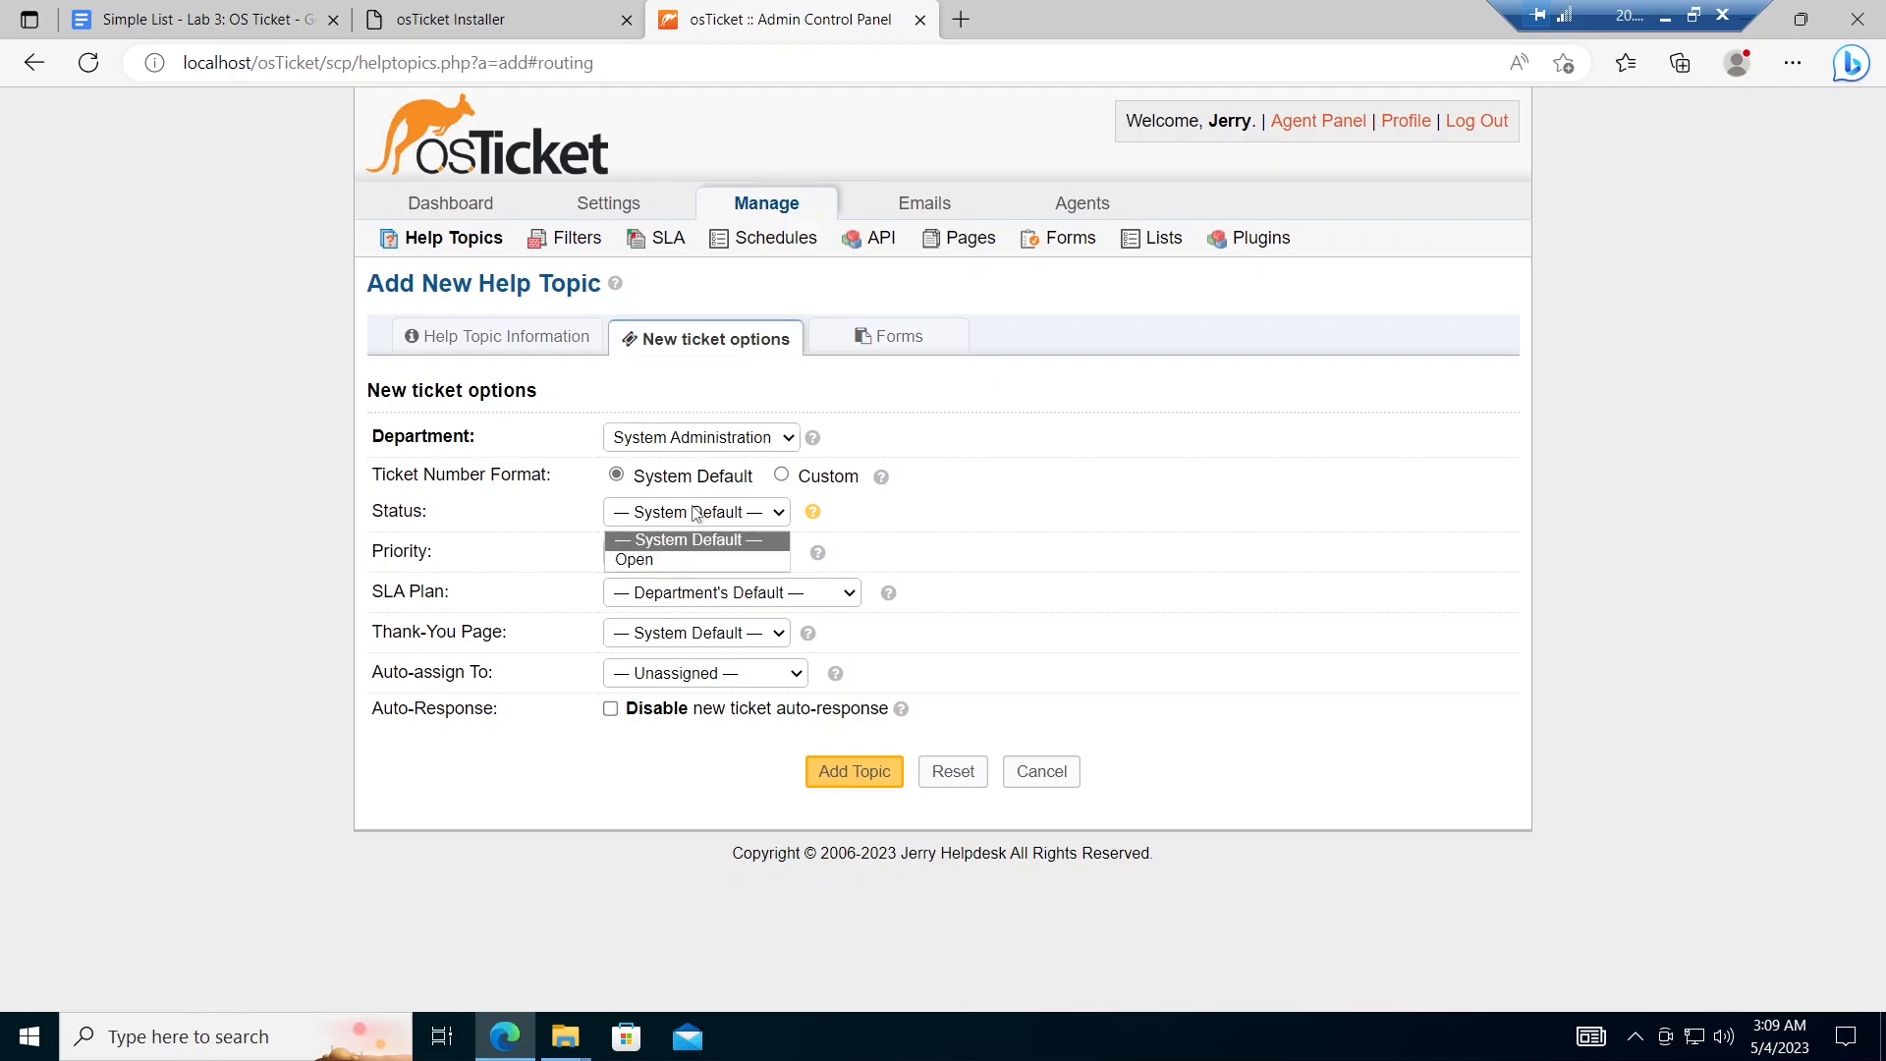
pyautogui.click(660, 558)
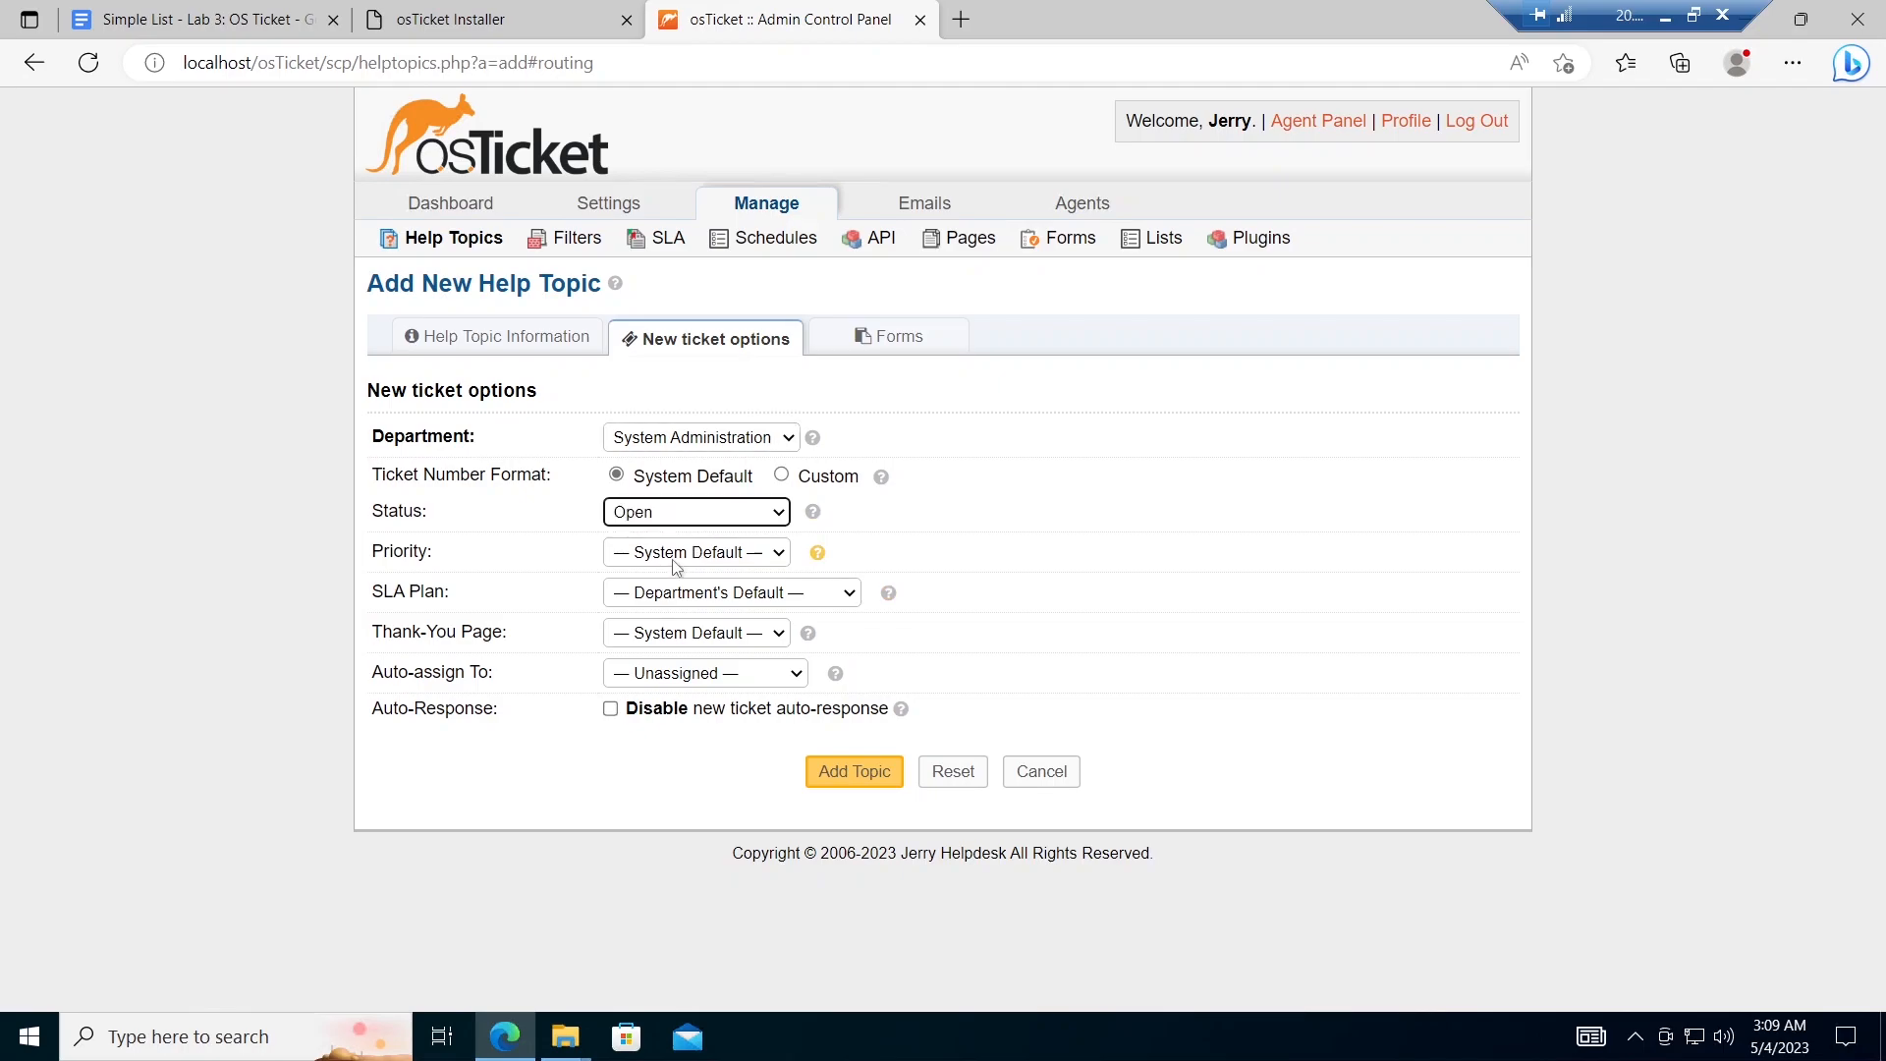
# Step: Give the Password Reset topic's new tickets Emergency priority and the SEV-A SLA plan
pyautogui.click(675, 556)
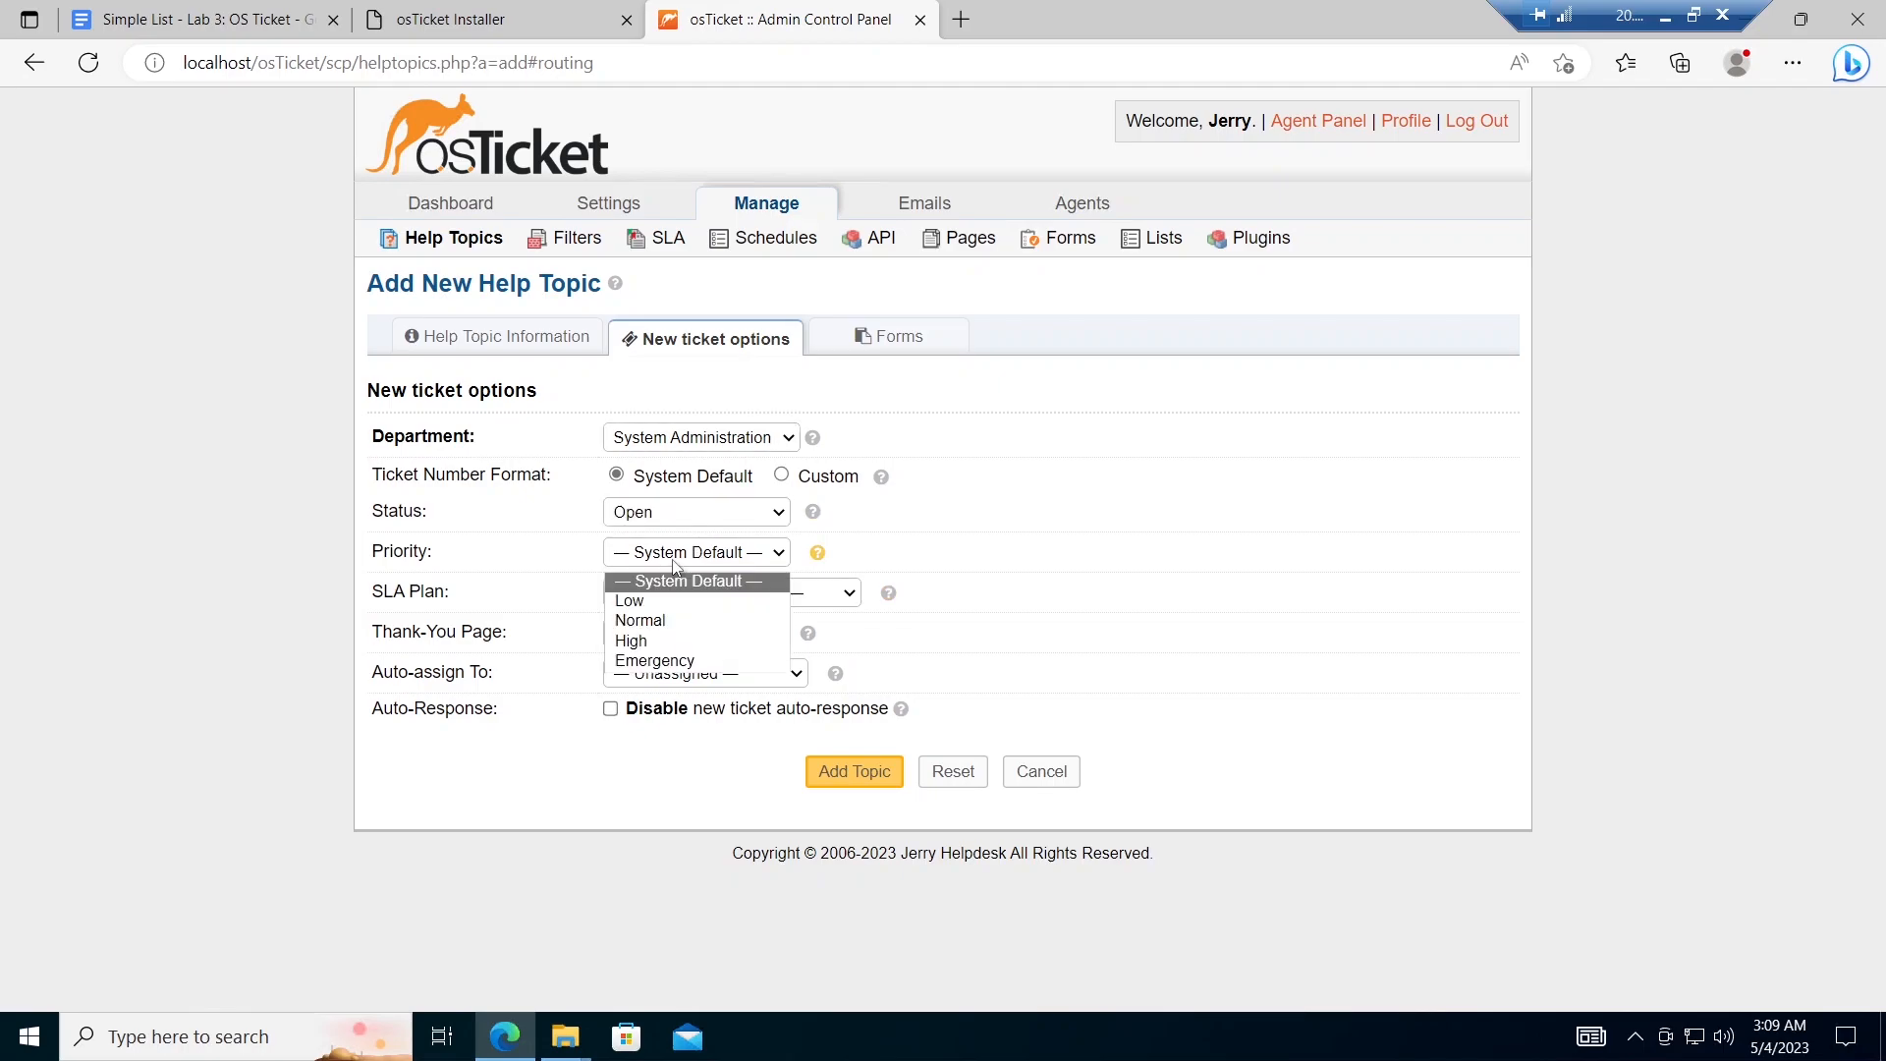
pyautogui.click(662, 616)
pyautogui.click(730, 557)
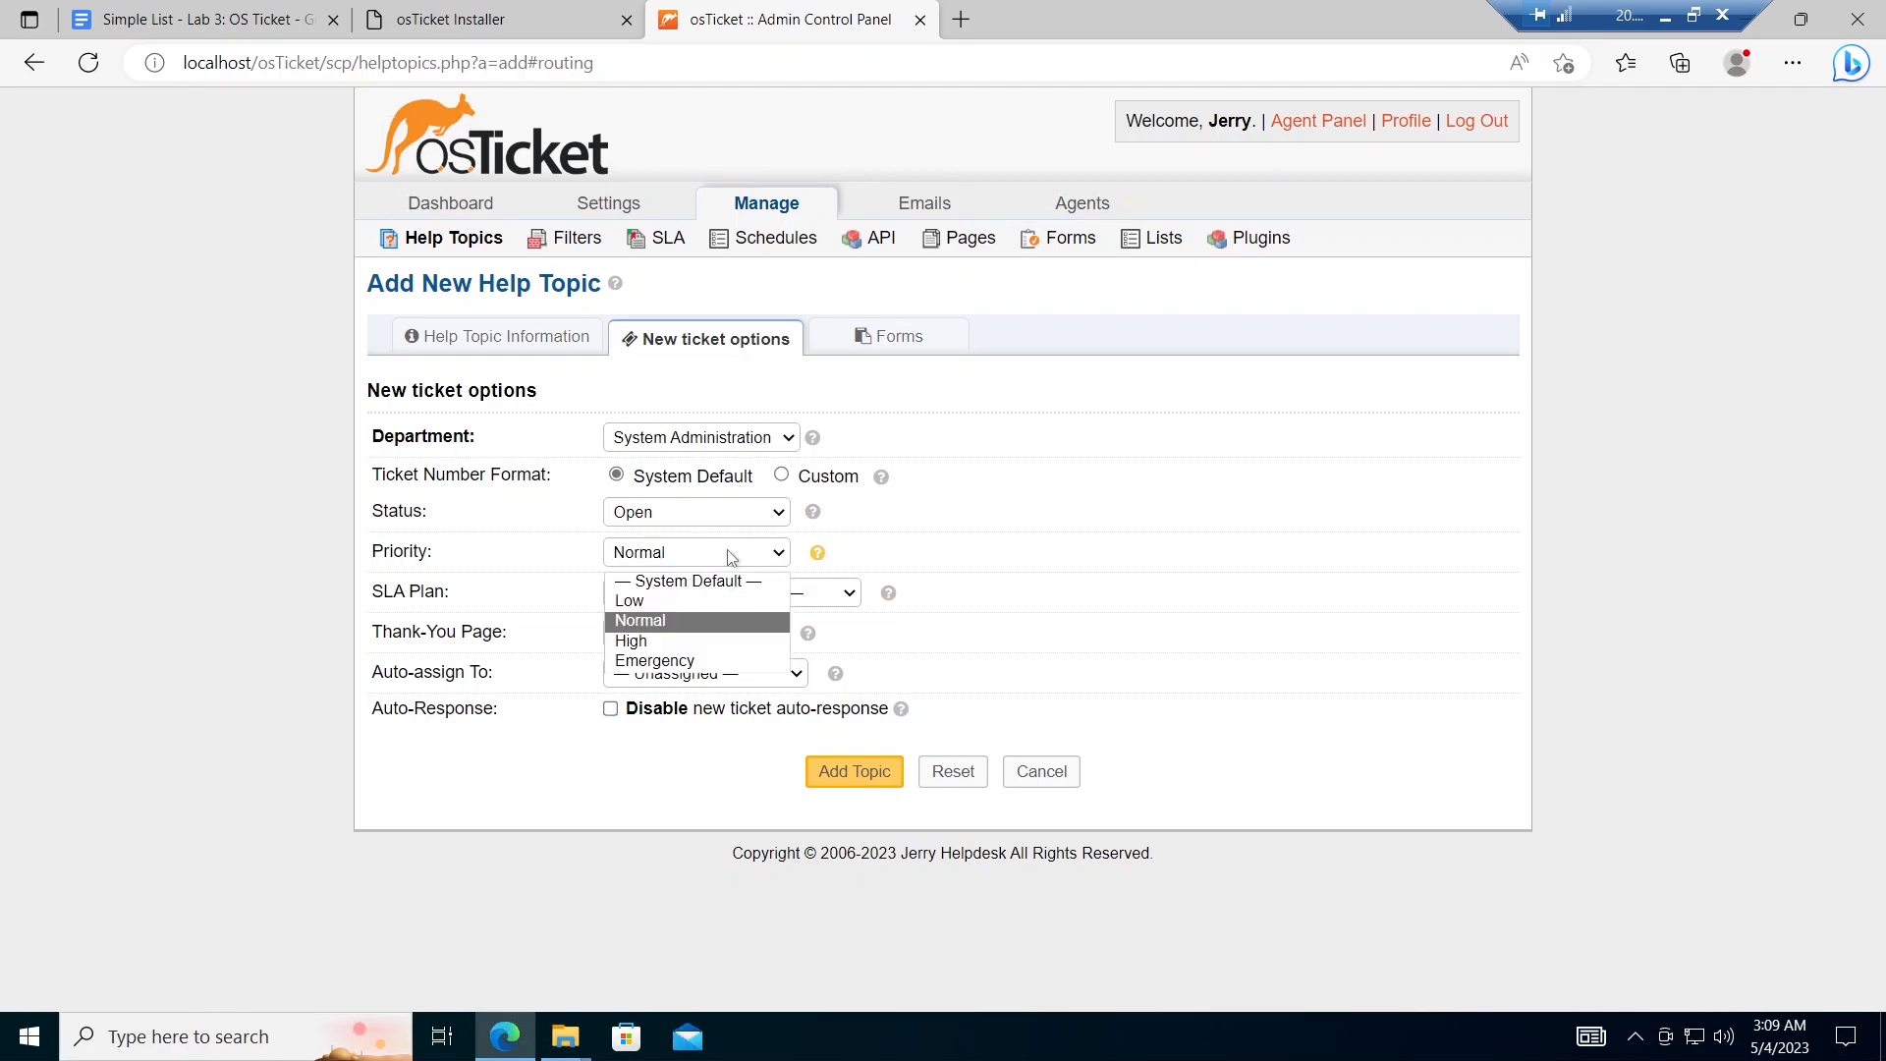
pyautogui.click(671, 665)
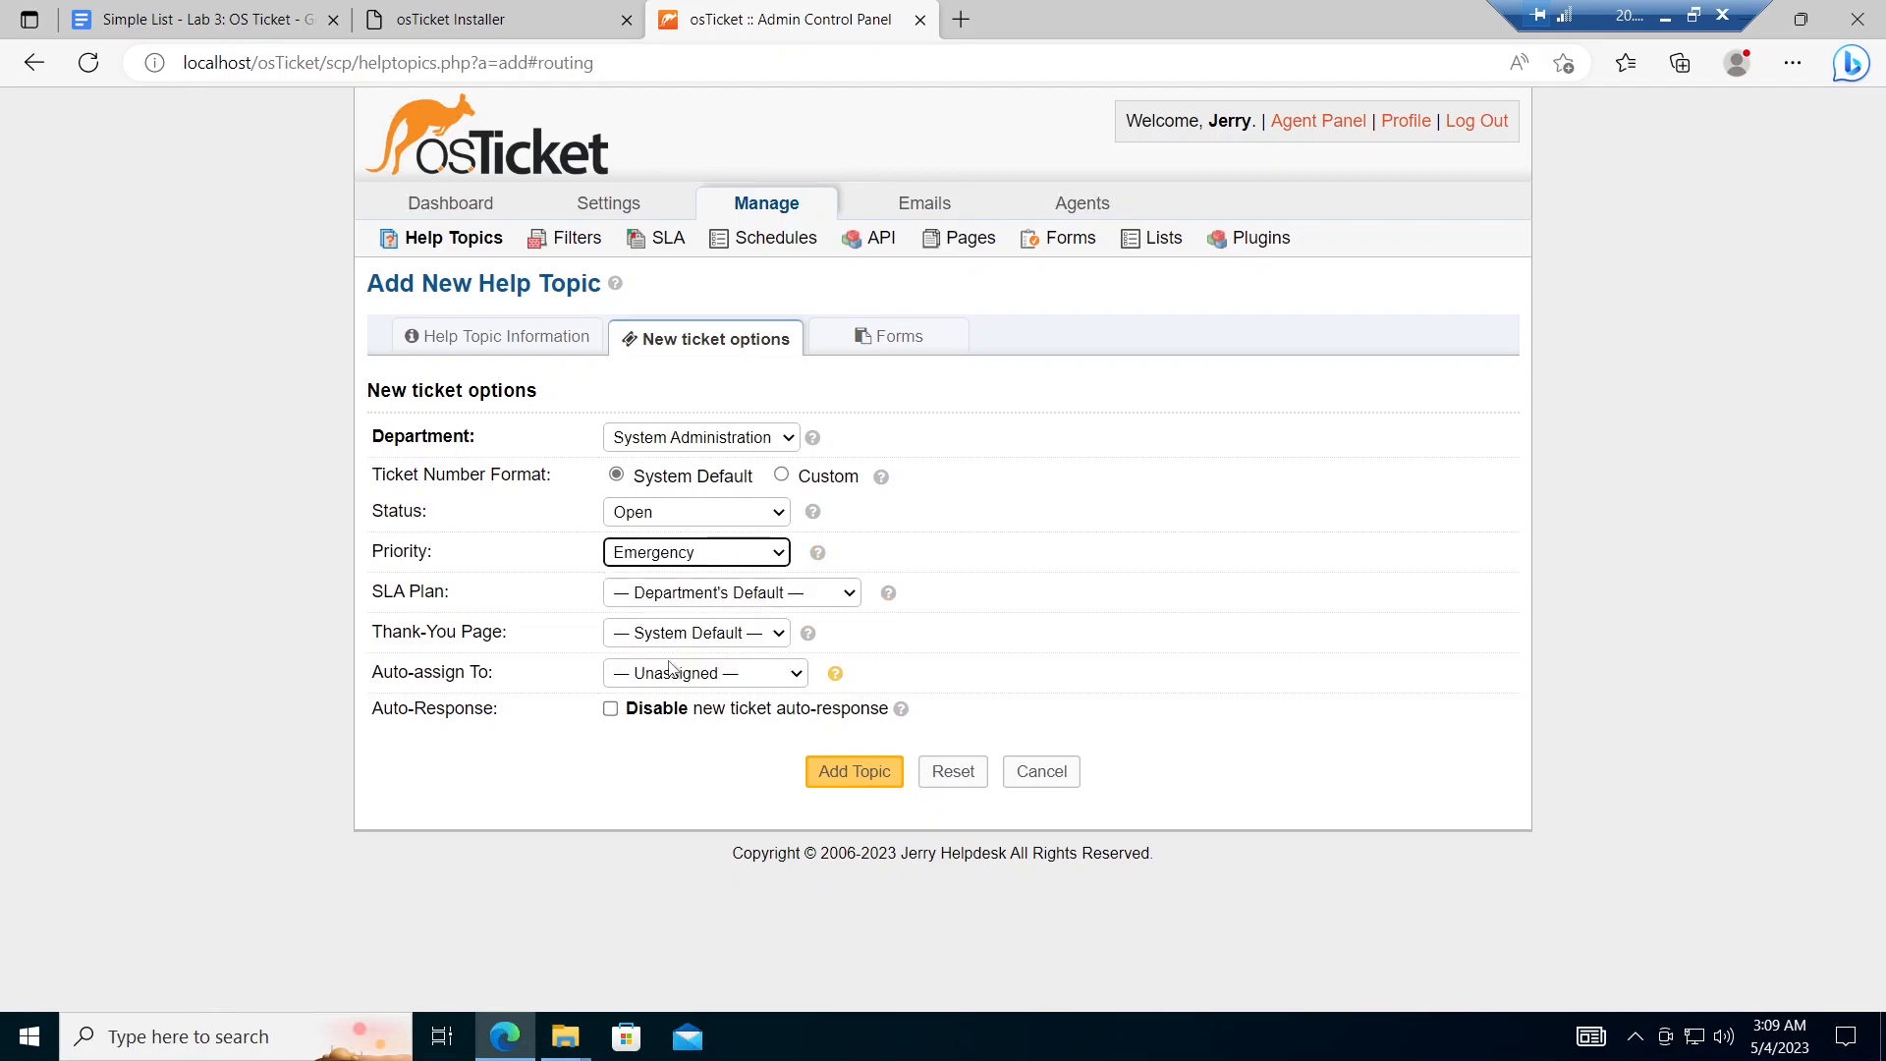
pyautogui.click(714, 594)
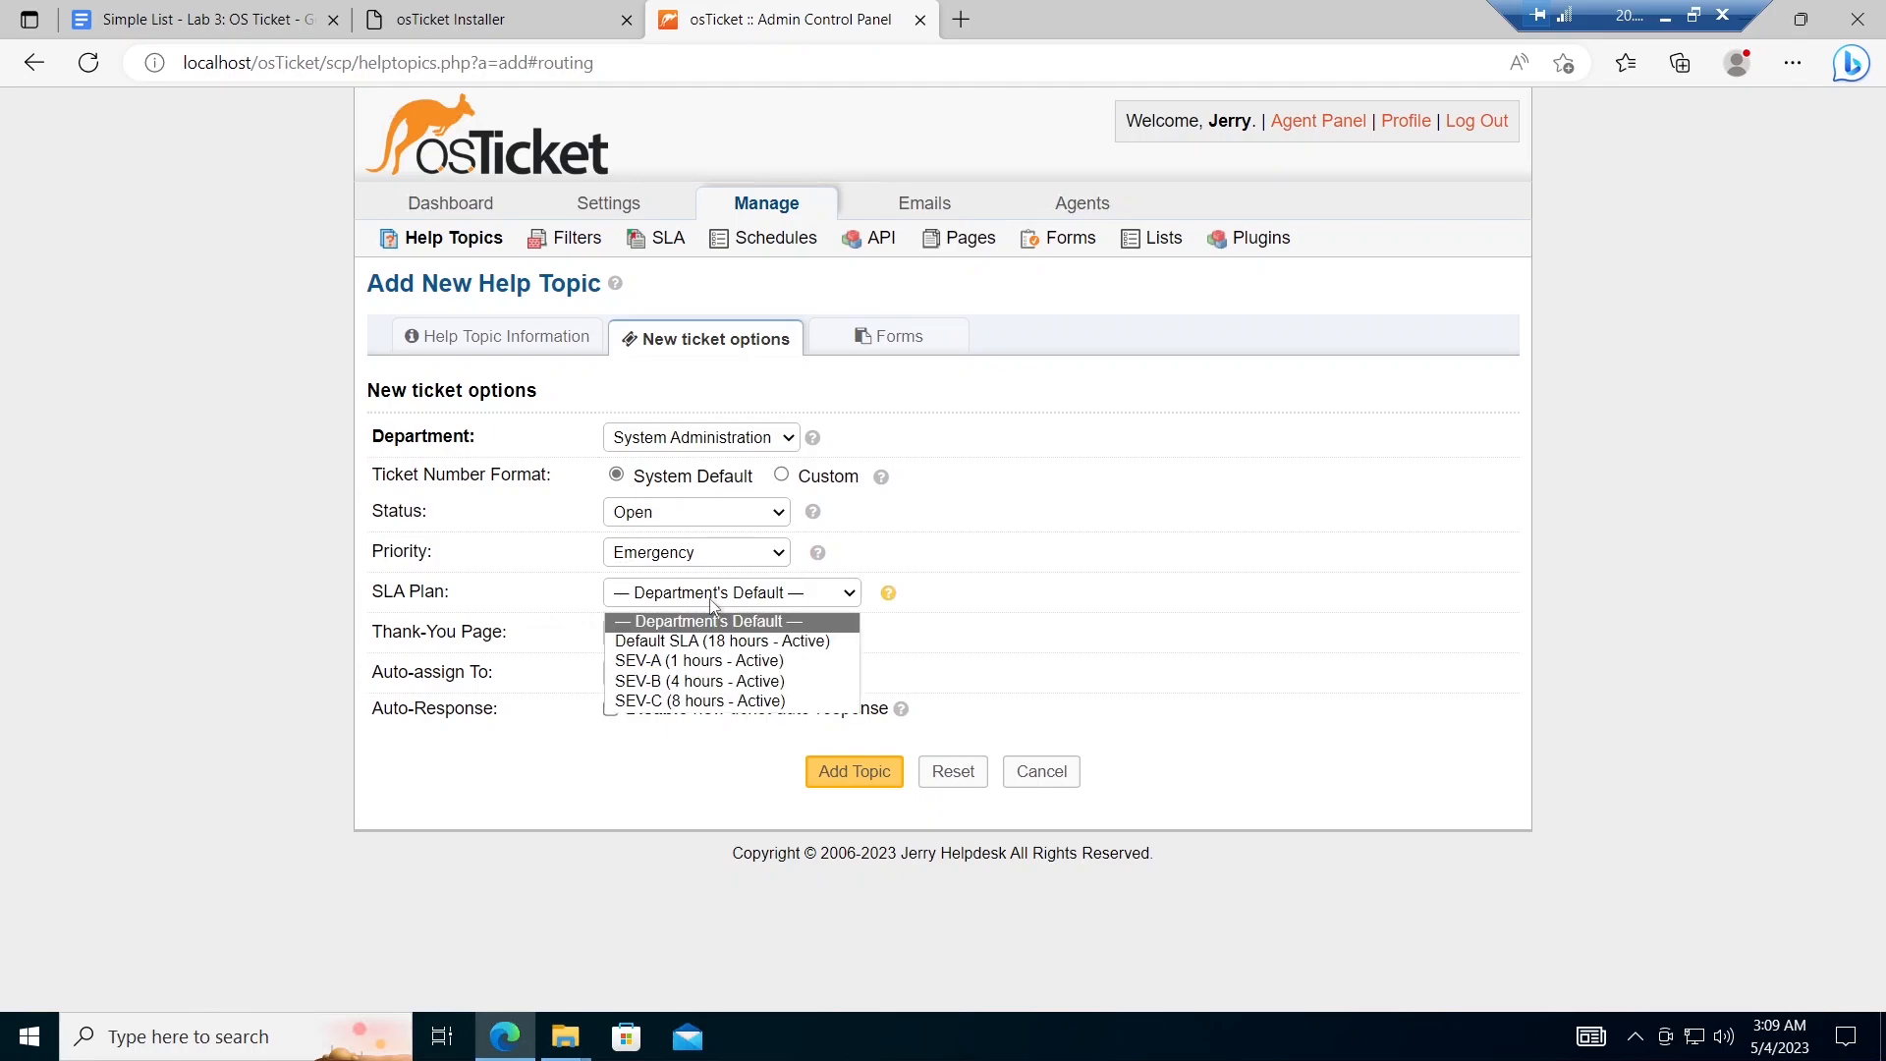
pyautogui.click(714, 667)
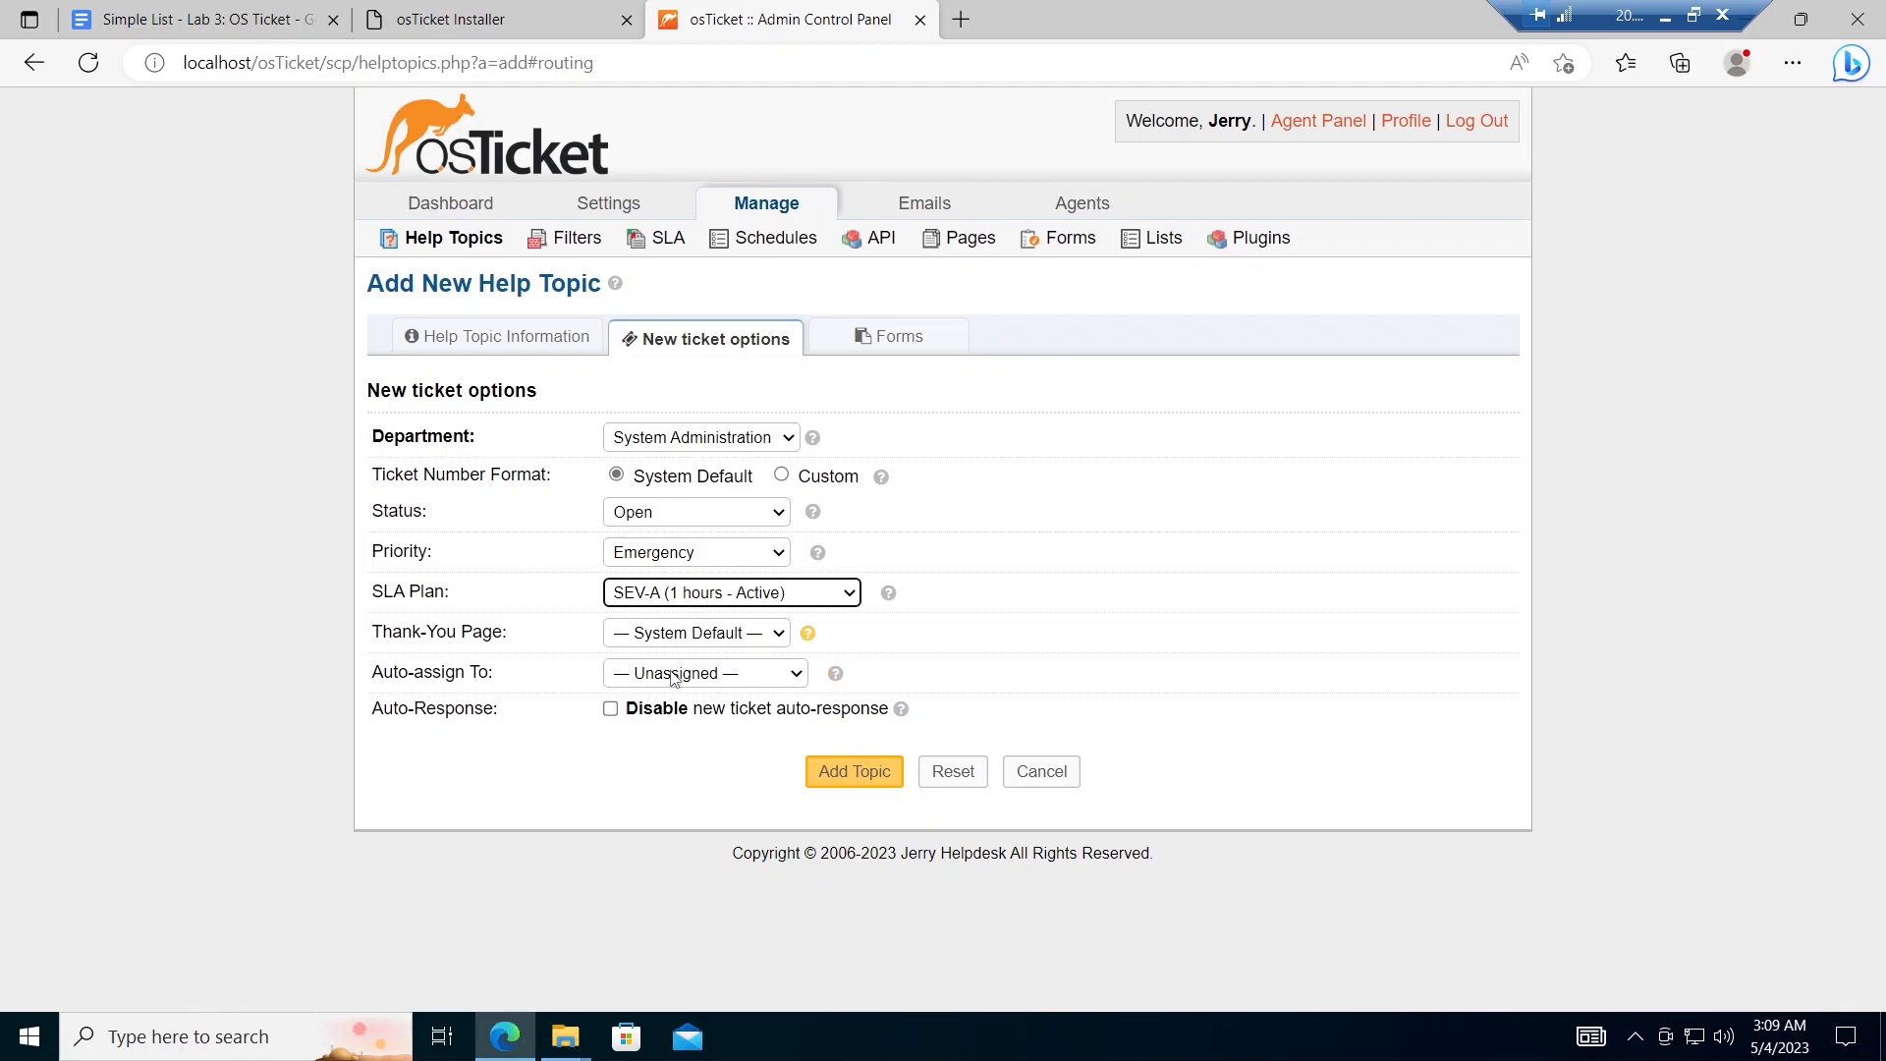
# Step: Auto-assign the Password Reset topic's tickets to the Level I Support team and add the topic
pyautogui.click(674, 677)
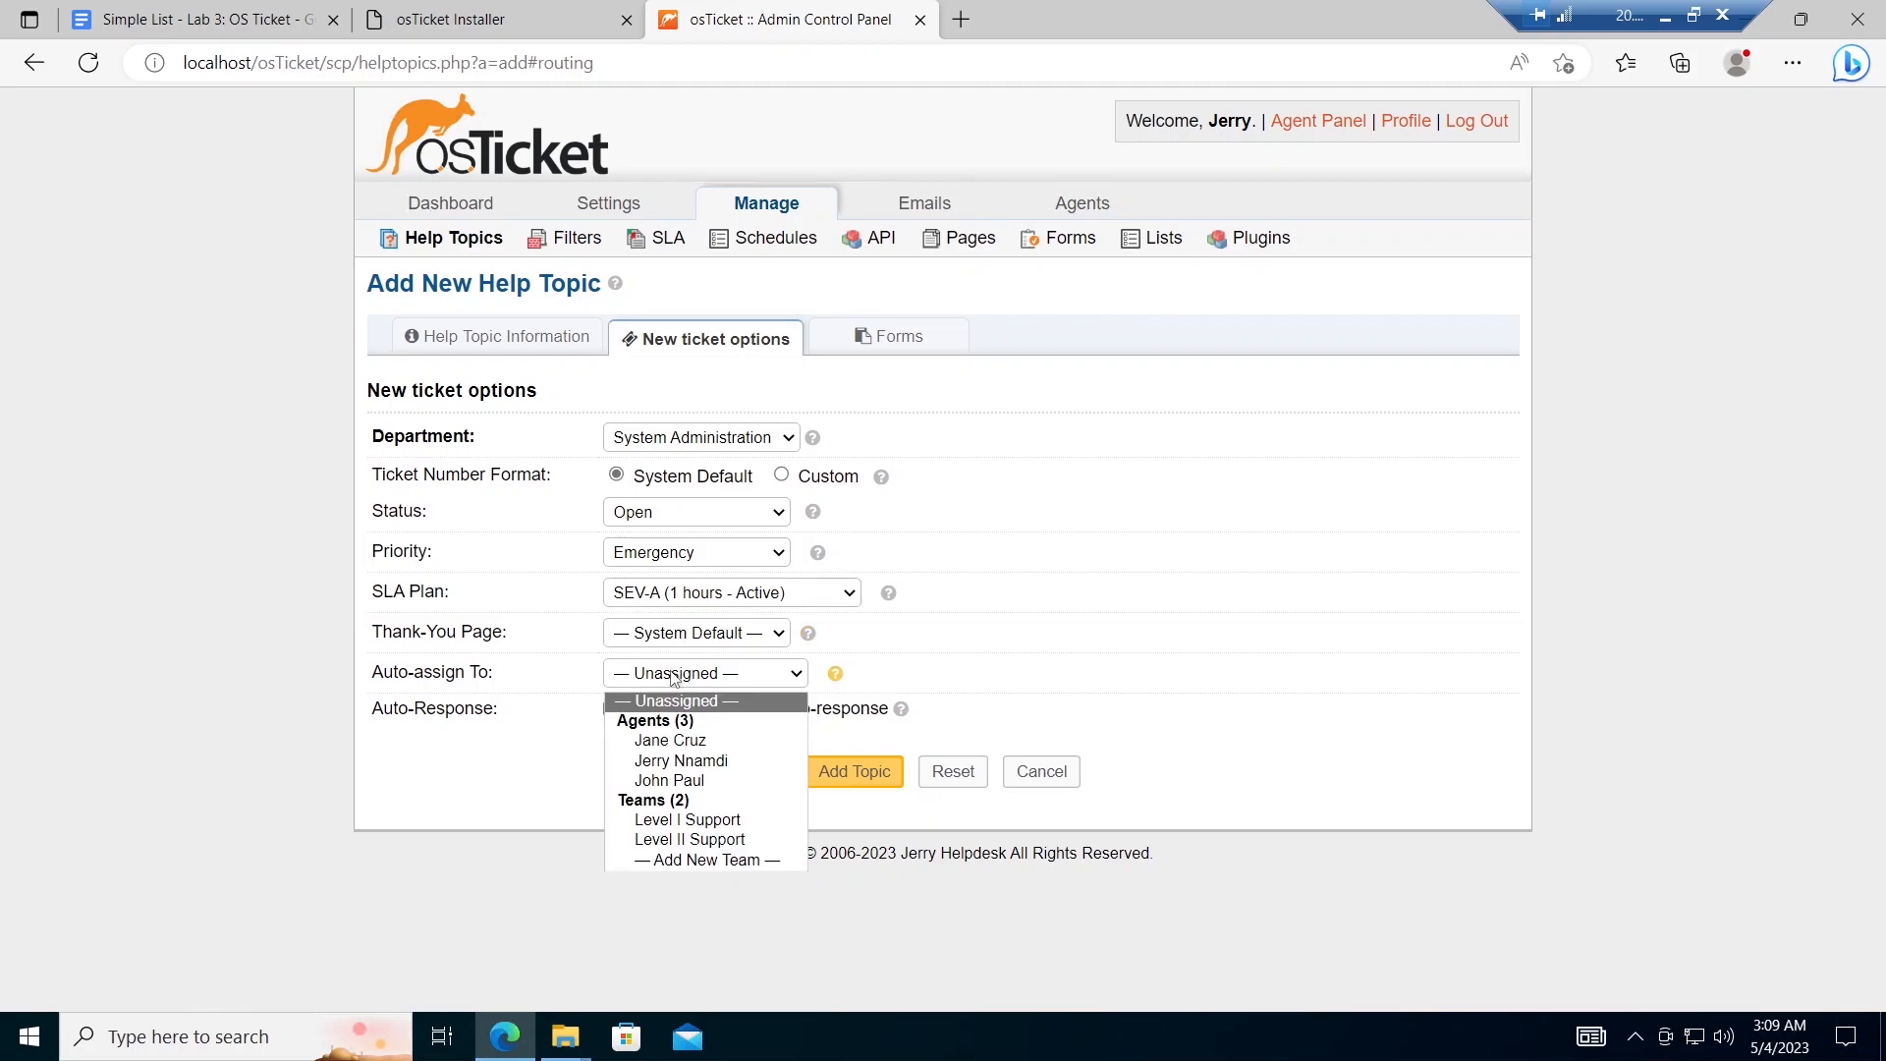
pyautogui.click(667, 763)
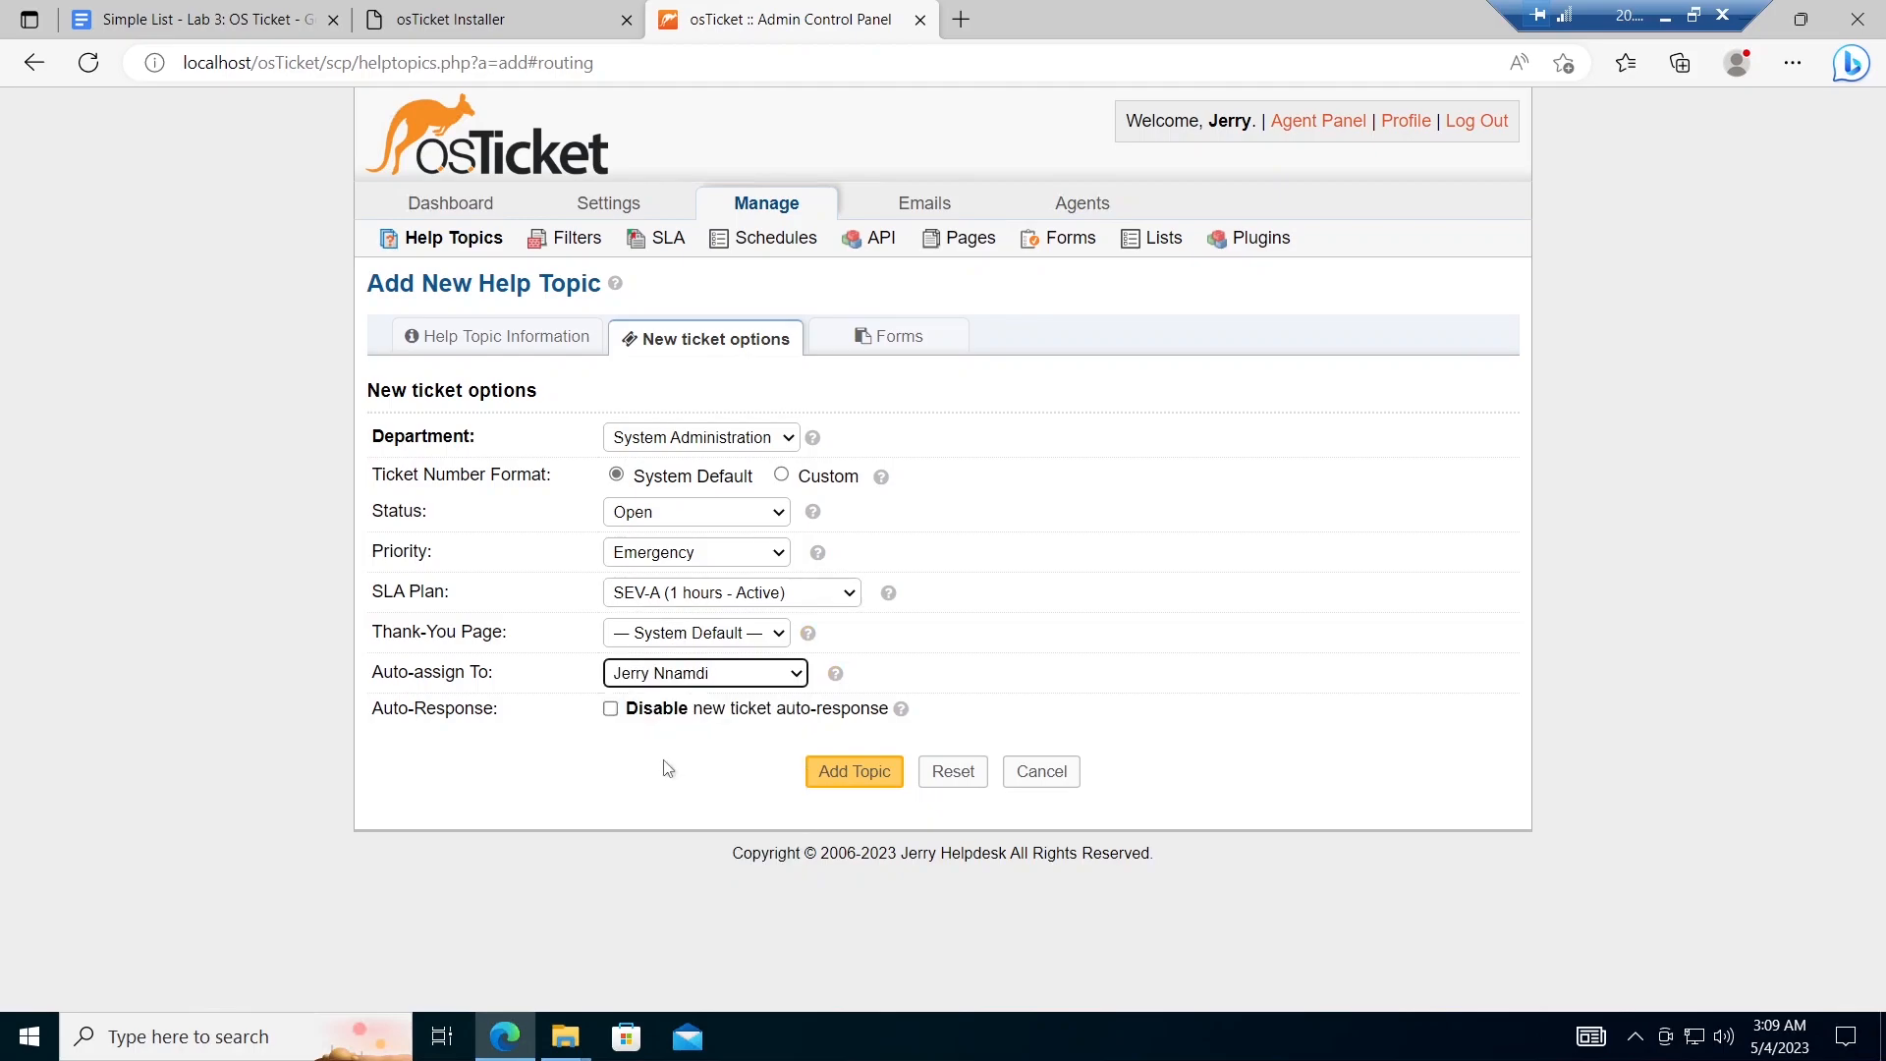
pyautogui.click(716, 678)
pyautogui.click(668, 822)
pyautogui.click(854, 771)
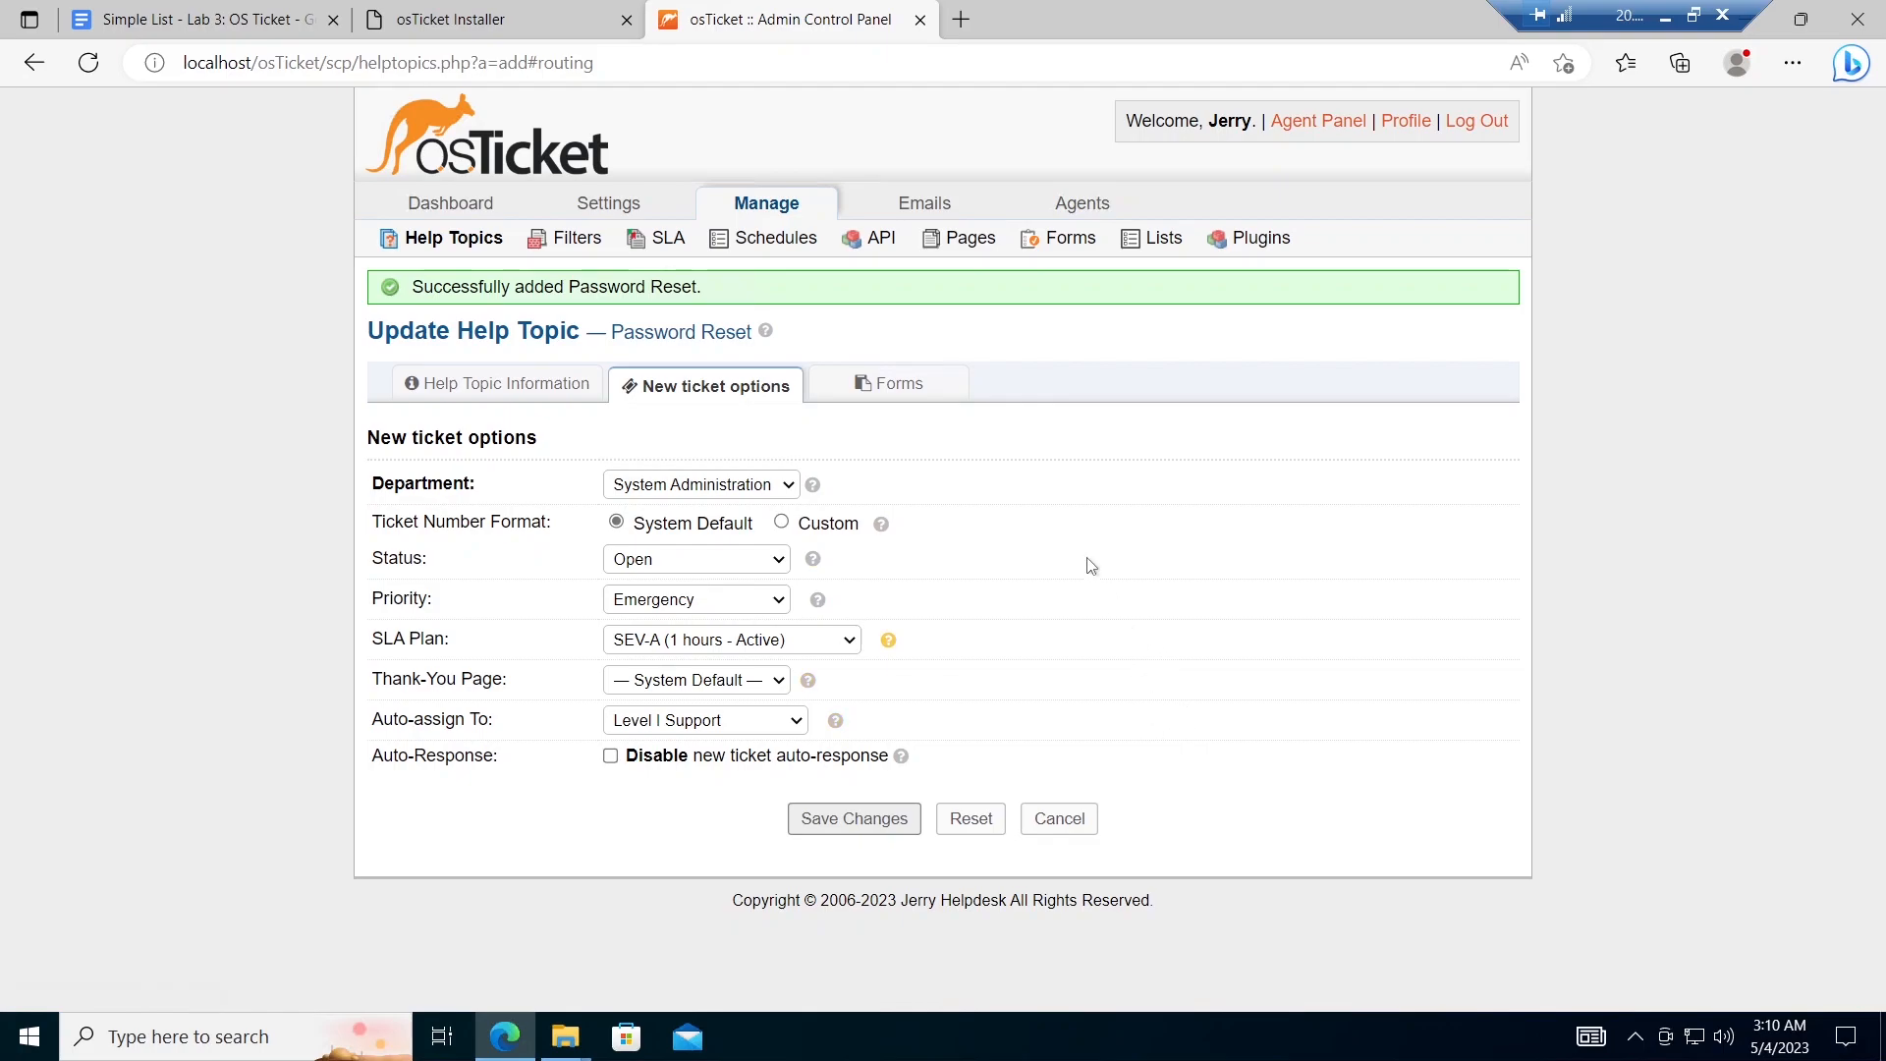
# Step: Switch to the osTicket Installer page that lists the helpdesk and staff control panel links
pyautogui.moveTo(1083, 206)
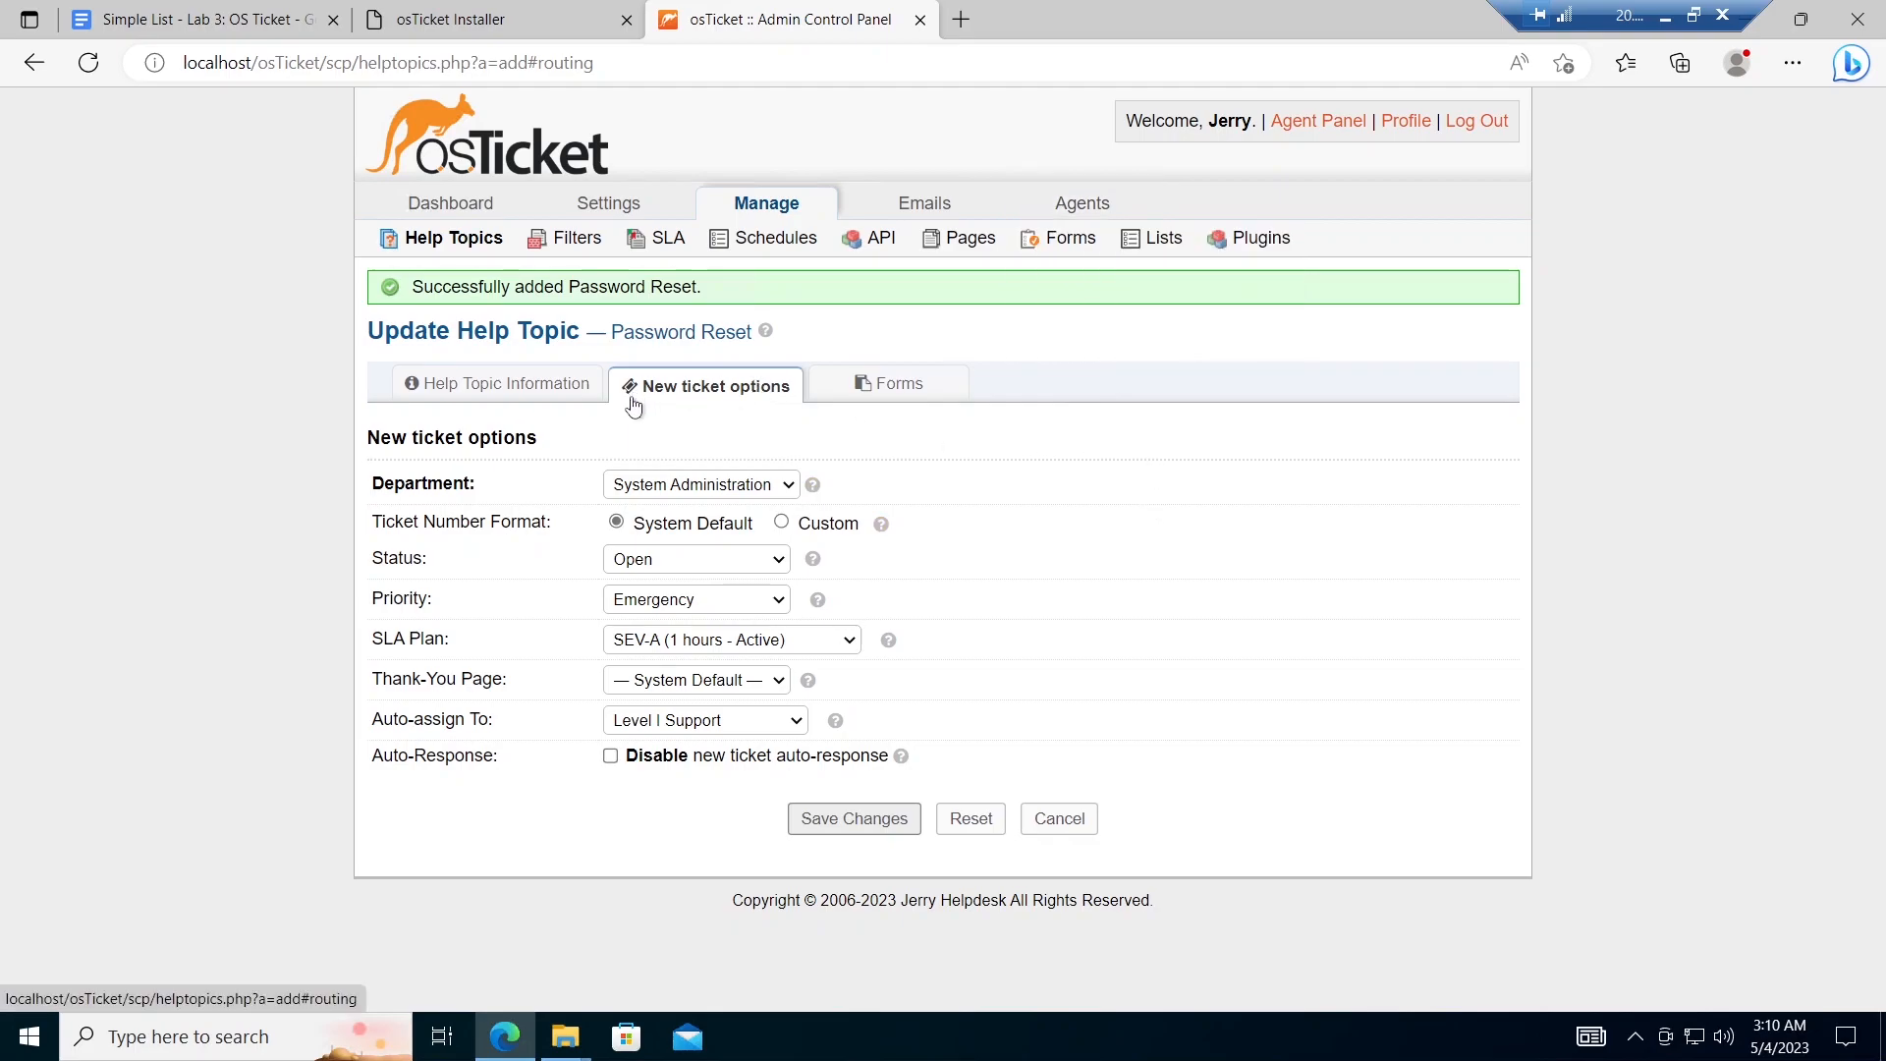
pyautogui.click(482, 14)
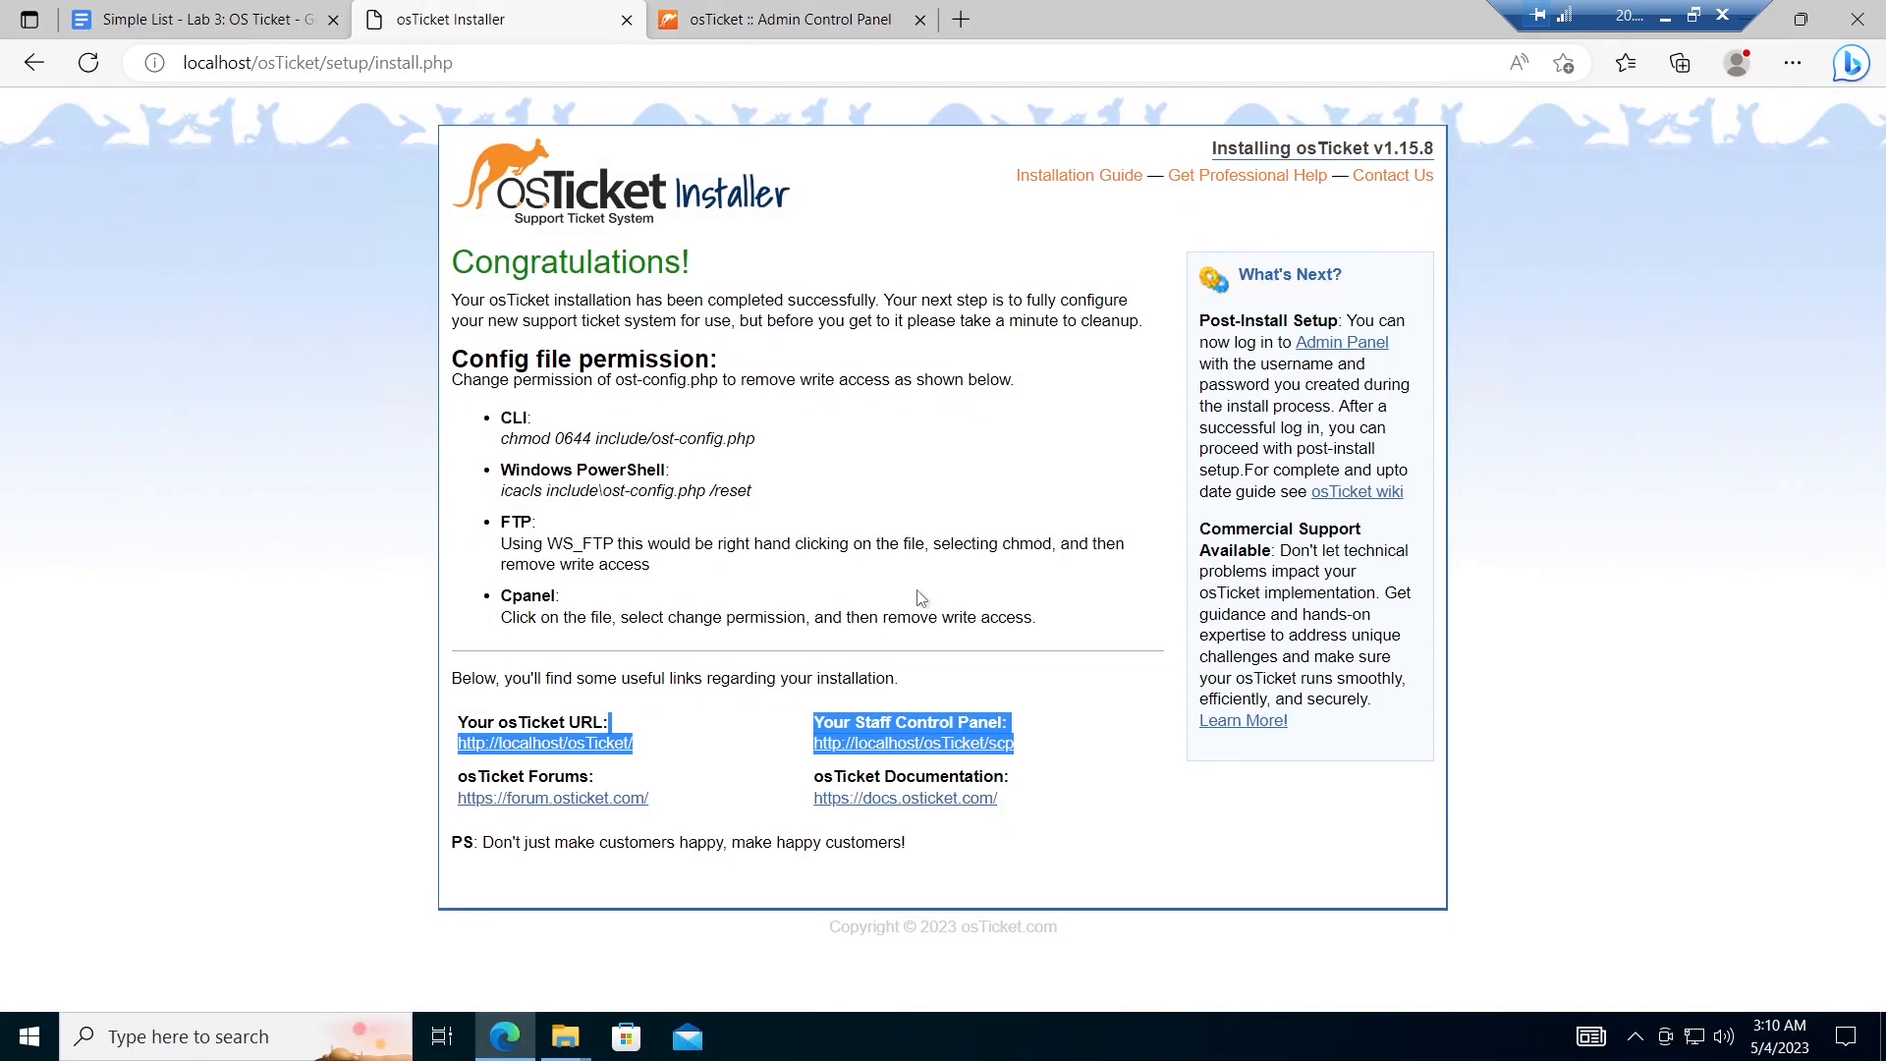